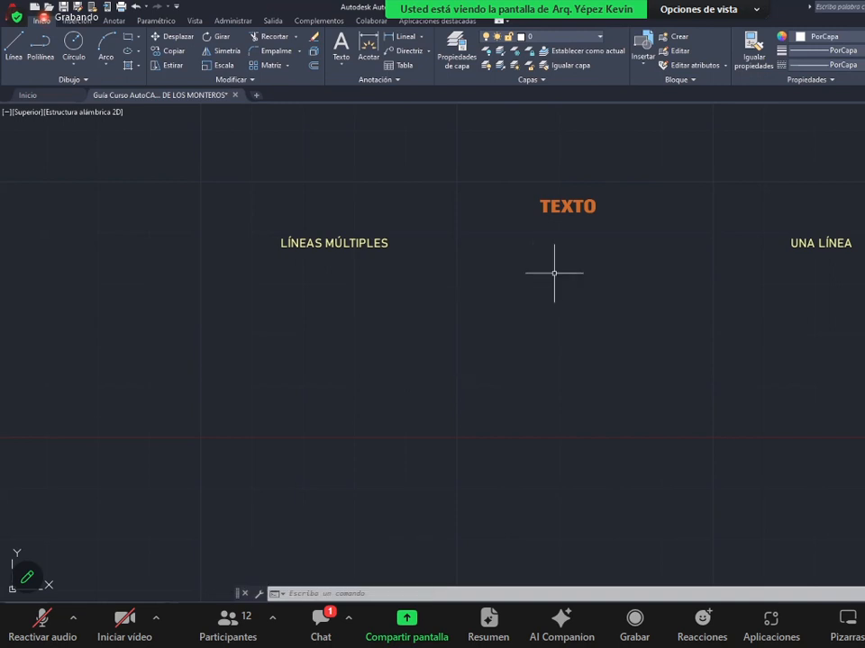
- Start a multiline text and define its frame below the LÍNEAS MÚLTIPLES heading, about 51 units along the diagonal
middle_drag(677, 427, 639, 427)
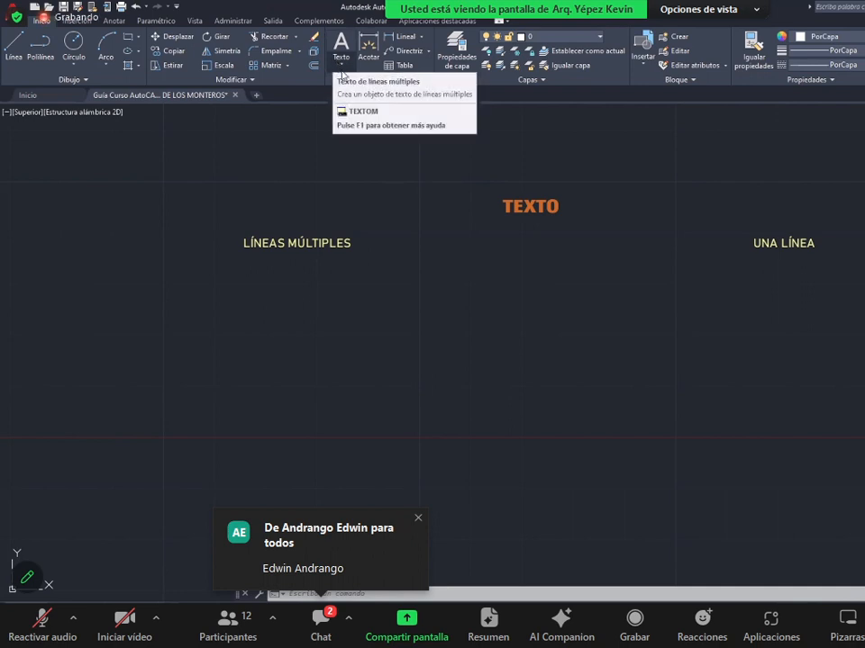
click(342, 69)
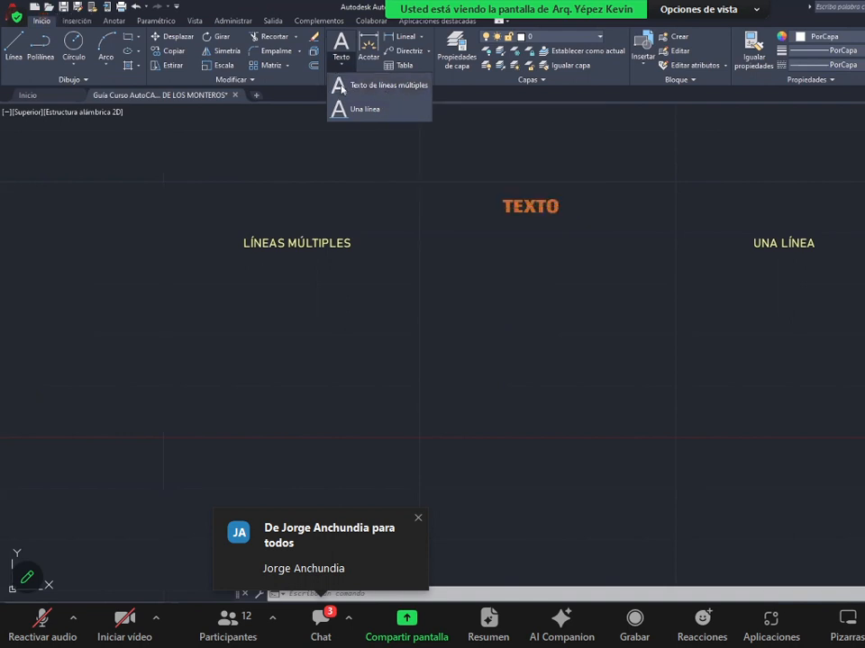
click(383, 84)
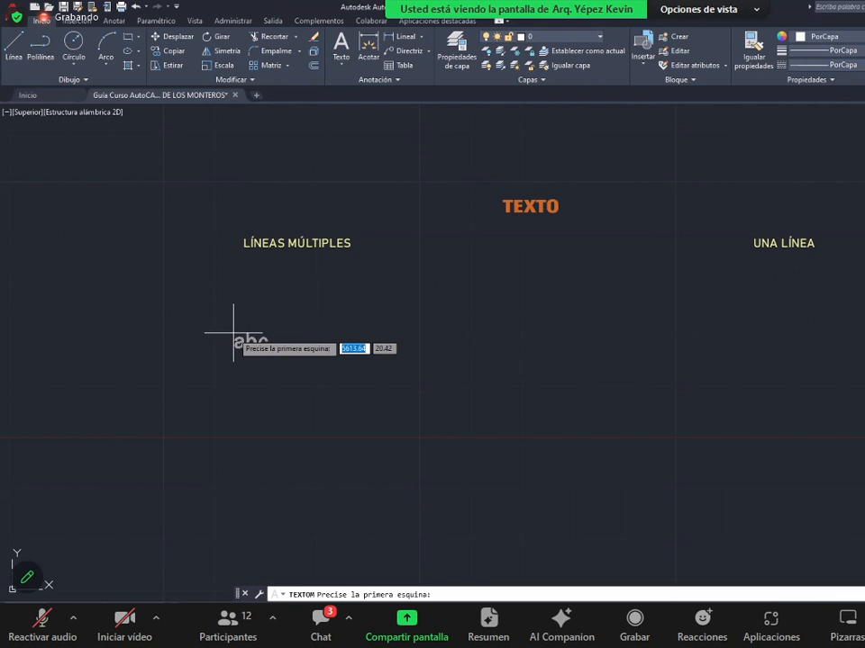
middle_drag(234, 332, 245, 334)
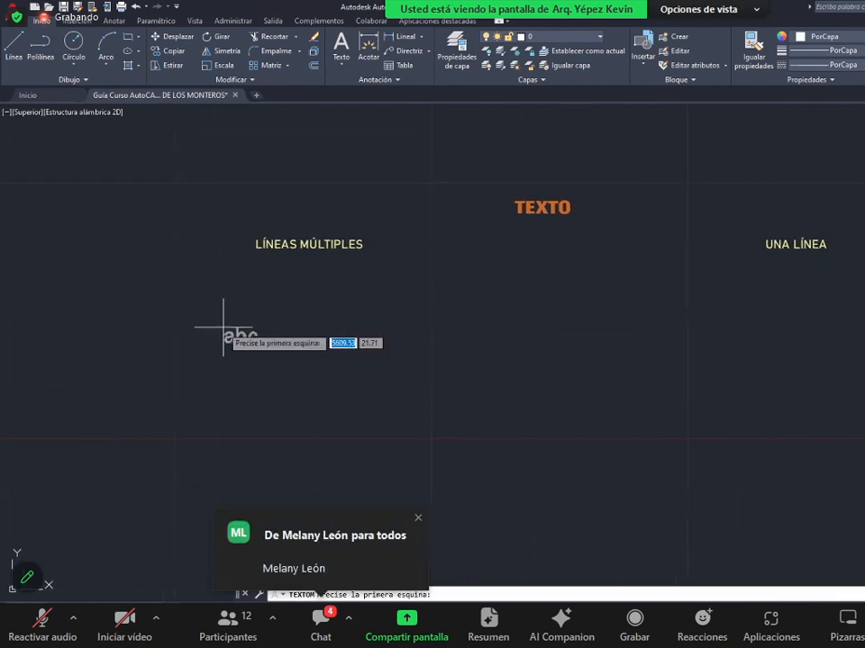
click(189, 294)
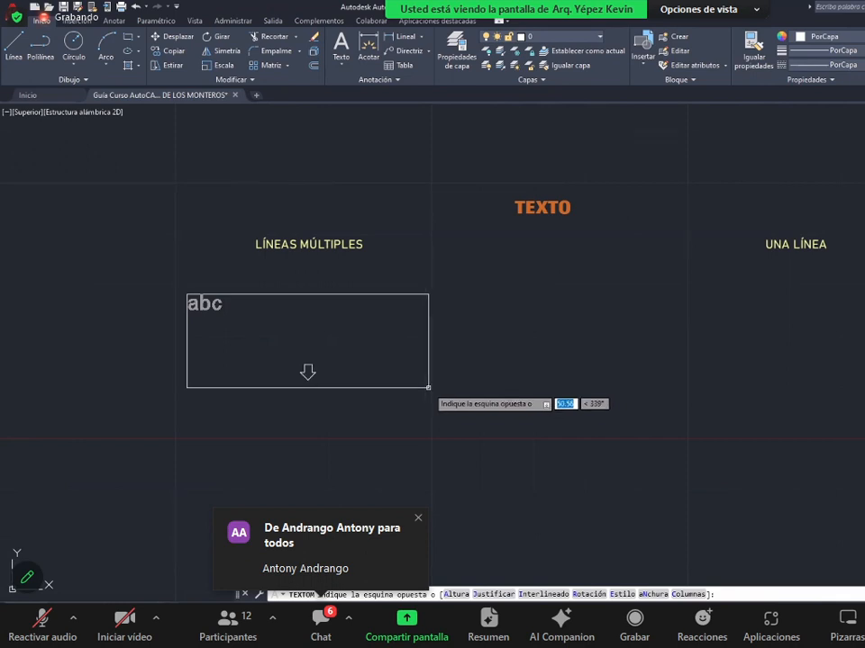
click(428, 387)
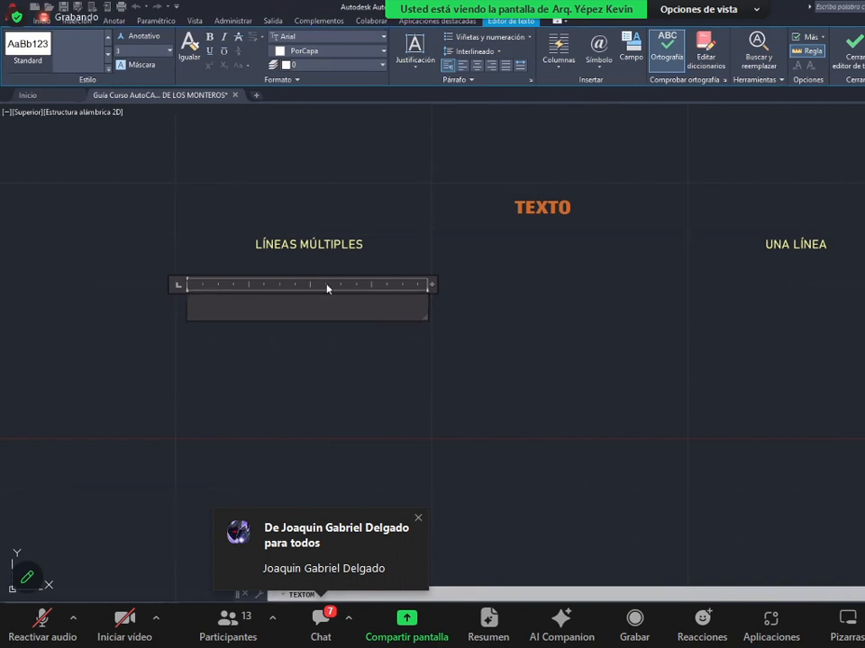
- Enter "Texto de ejemplo" as the content of the multiline text
scroll(173, 245, up, 2)
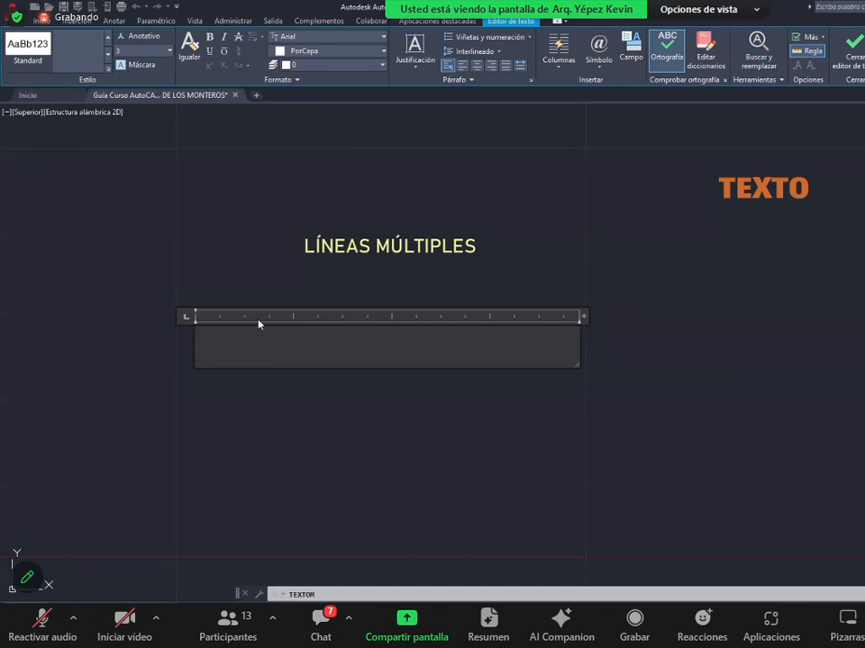
text(Texto de )
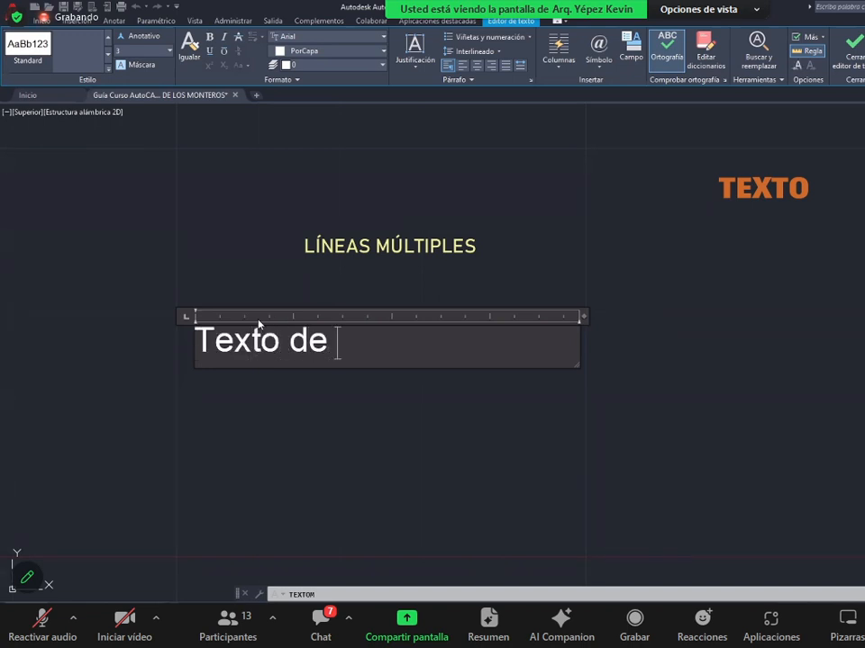
text(ejemplo)
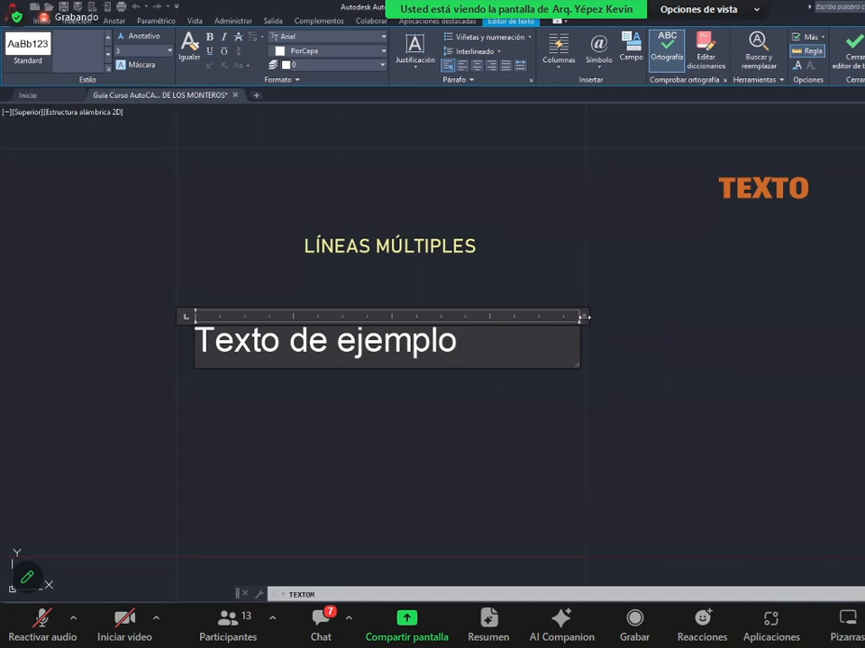
- Narrow the text frame so the words wrap, and widen it again until "Texto de ejemplo" just fits on one line
drag(583, 317, 341, 317)
drag(270, 392, 367, 402)
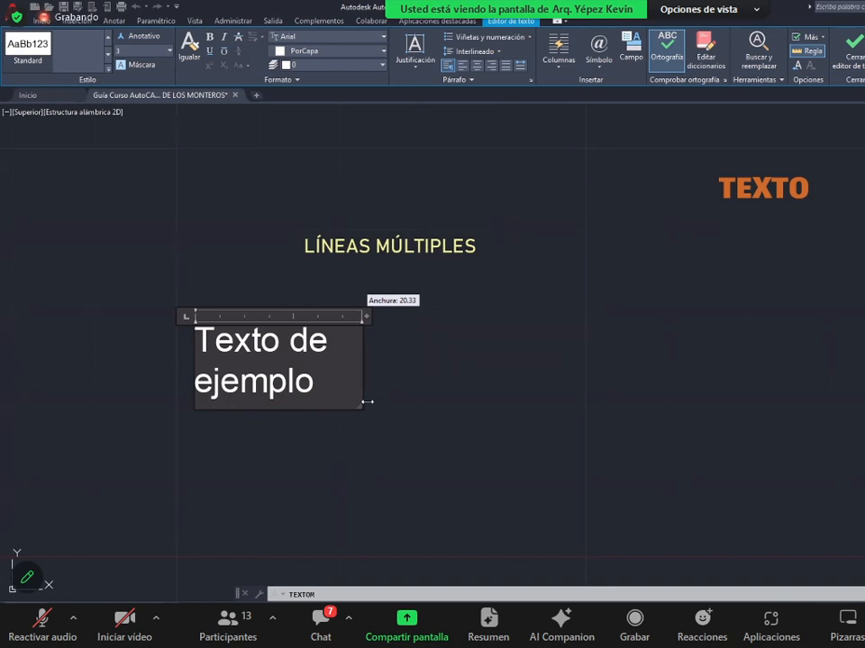
drag(368, 402, 458, 358)
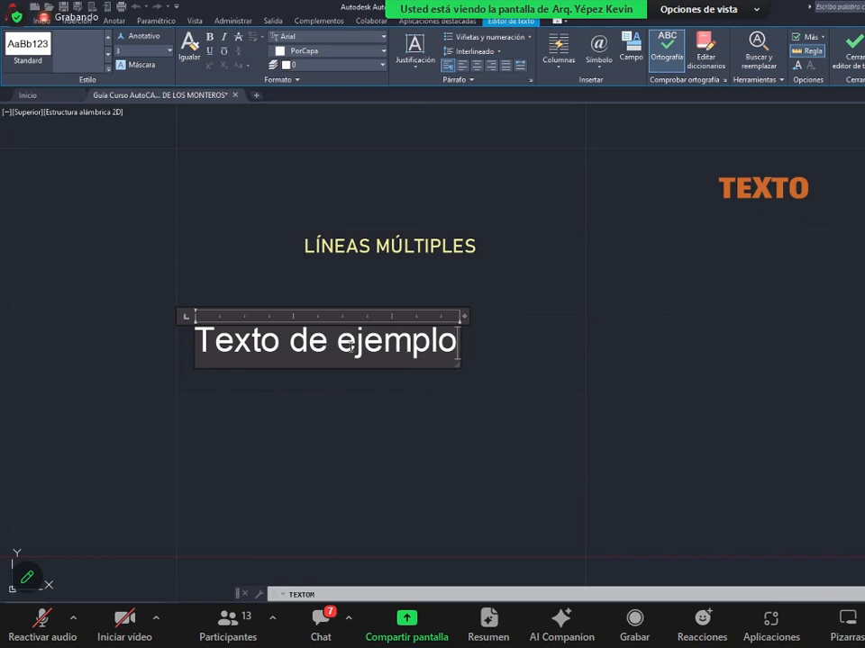
- Set the text height of only the word "ejemplo" to 2
scroll(432, 360, down, 2)
scroll(326, 348, up, 4)
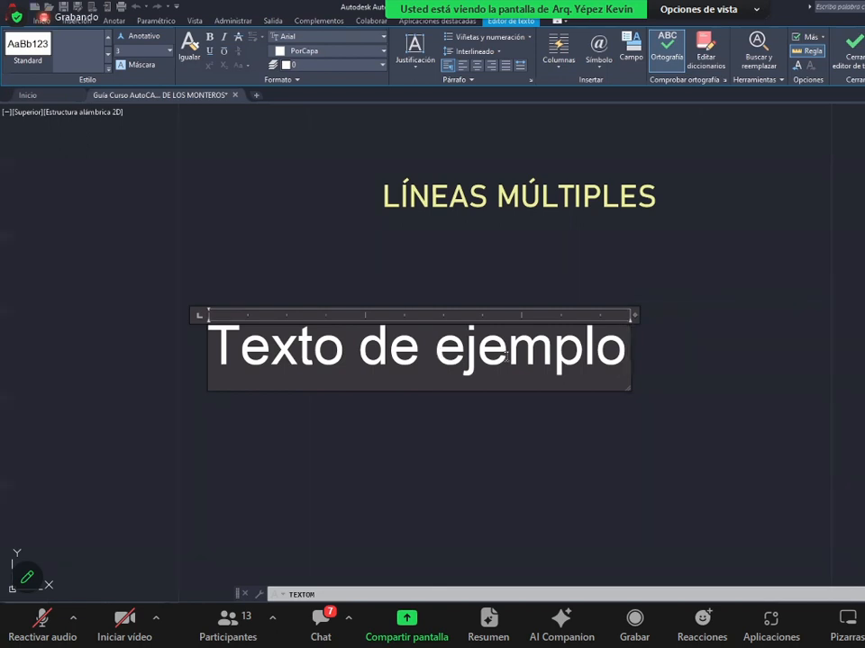
drag(438, 353, 628, 356)
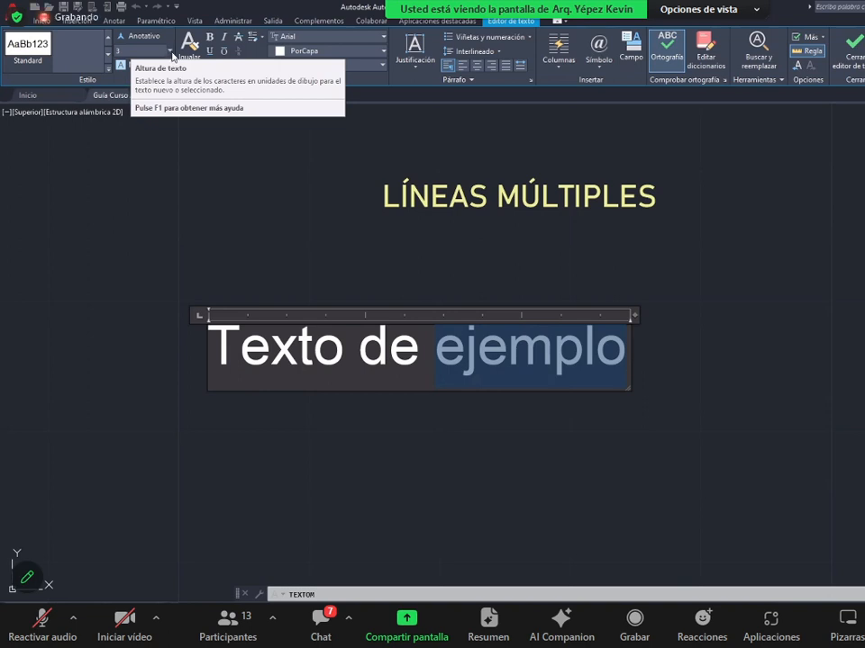
click(171, 56)
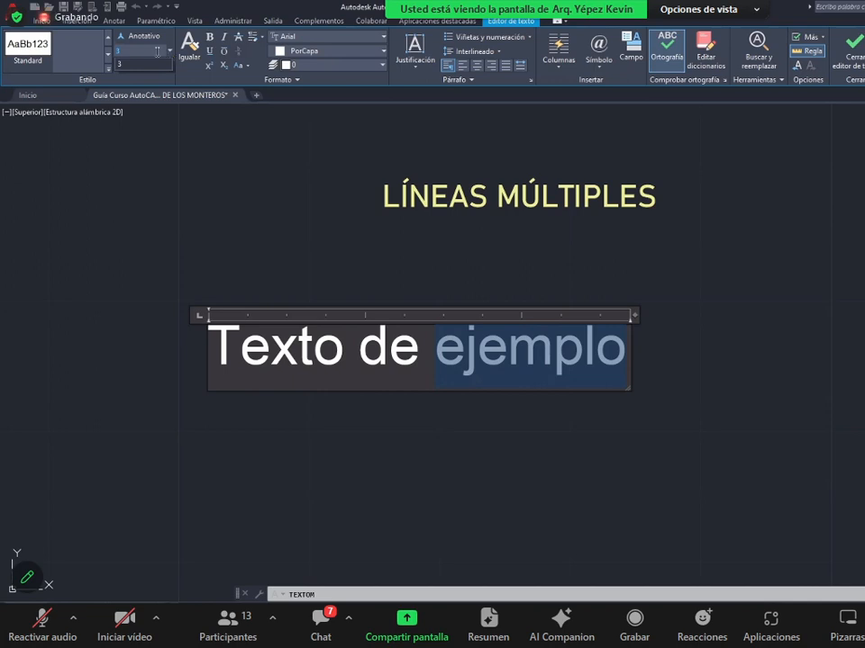
click(144, 51)
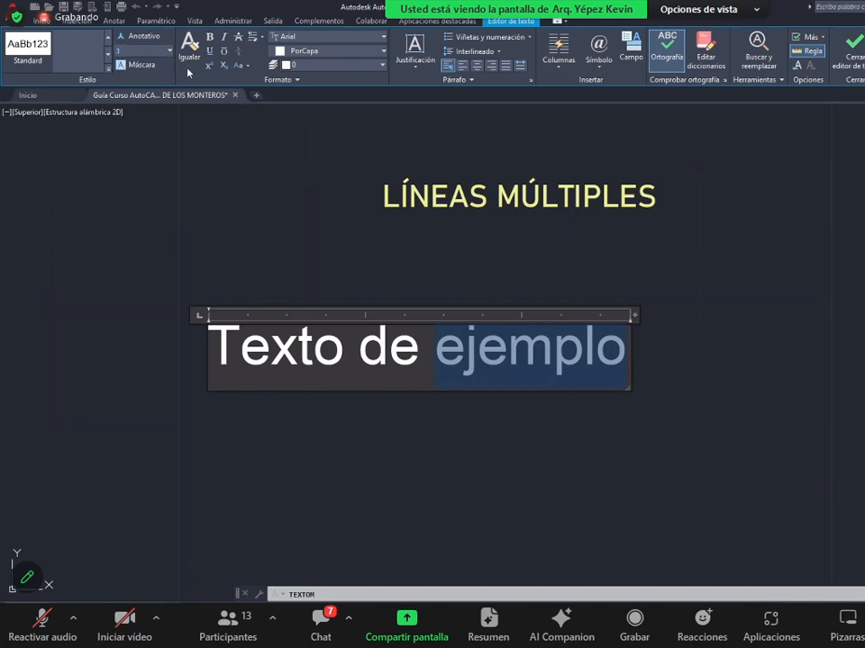
click(148, 66)
key(Return)
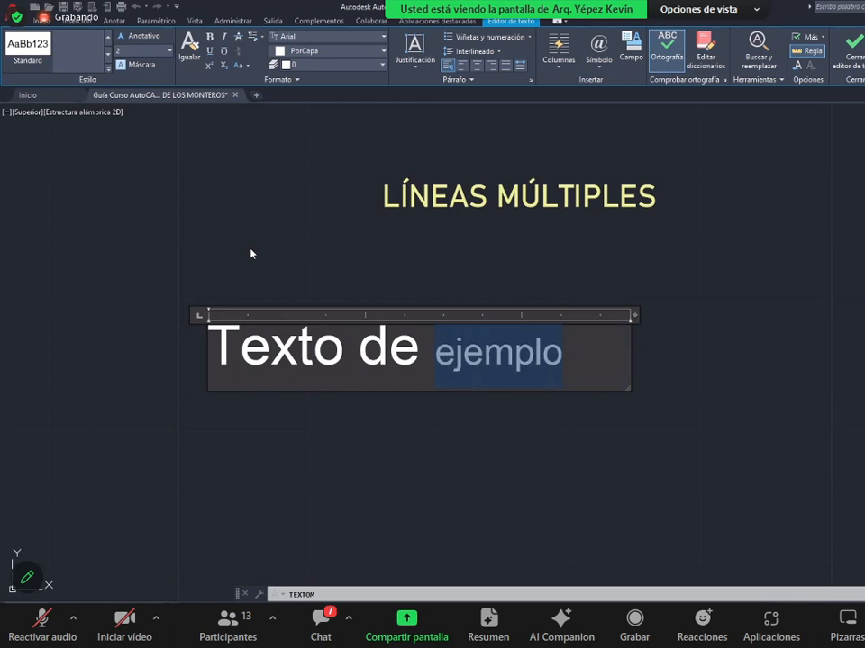
click(452, 350)
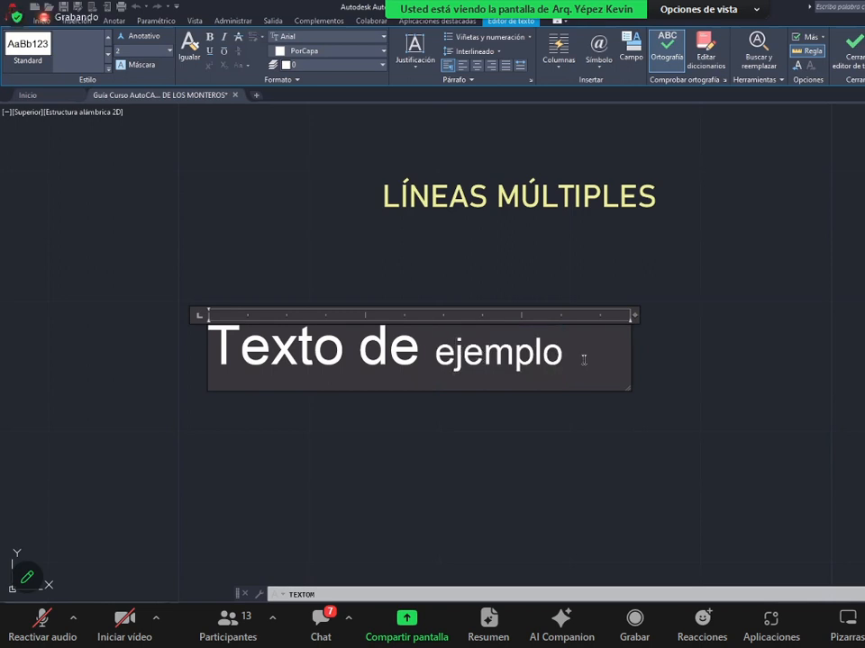
- Set the text height of the words "Texto de" to 1.5
double_click(437, 361)
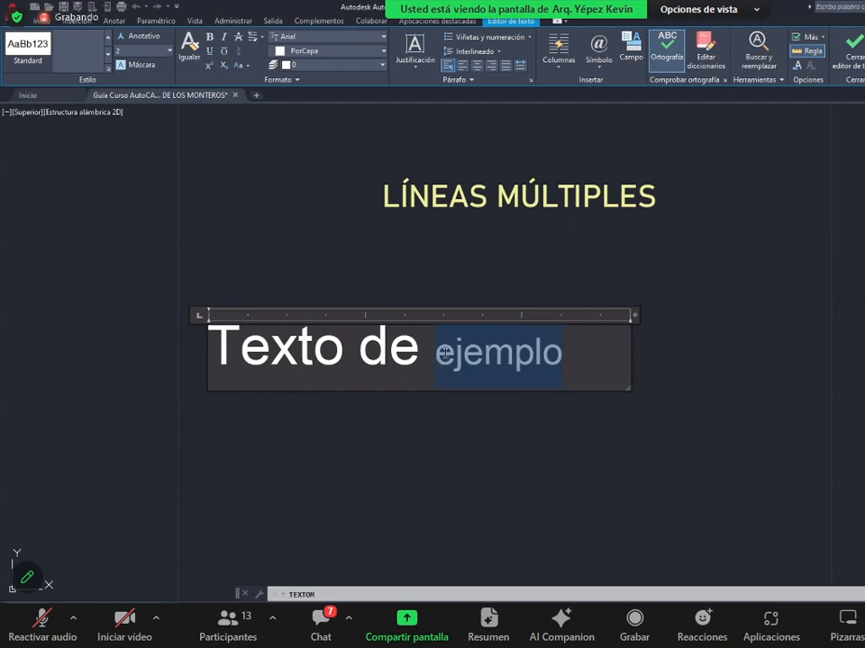
click(437, 360)
drag(419, 351, 216, 349)
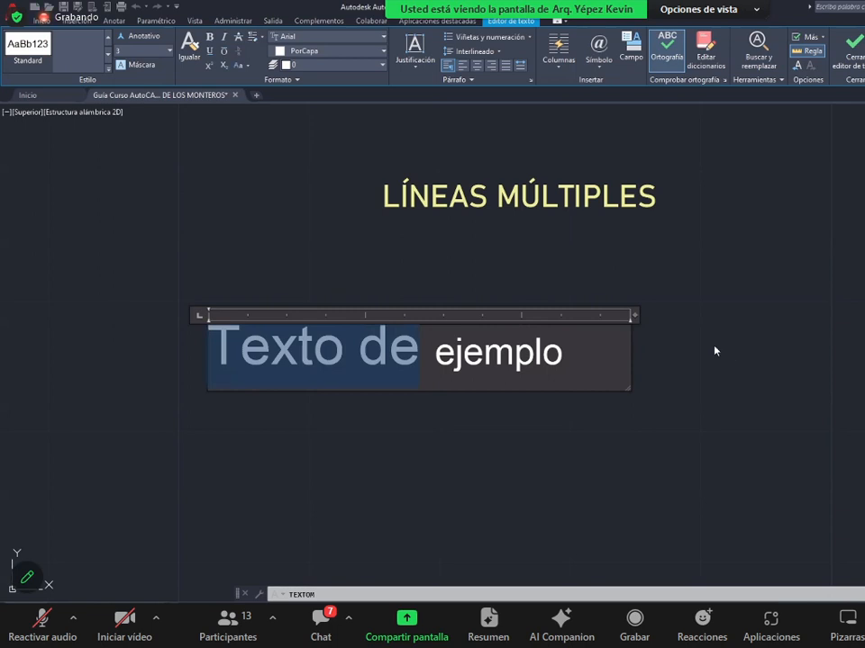
click(154, 51)
click(154, 51)
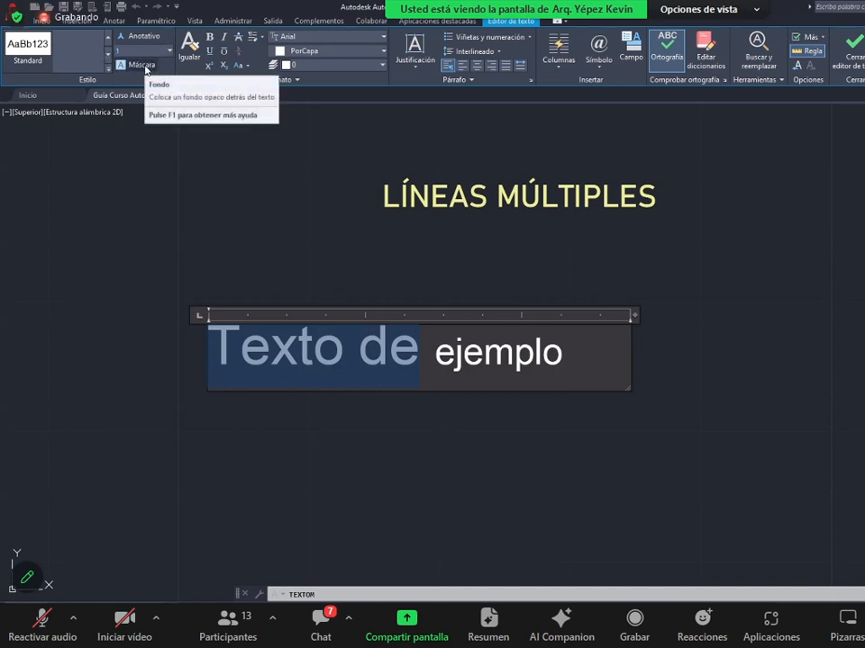
text(.5)
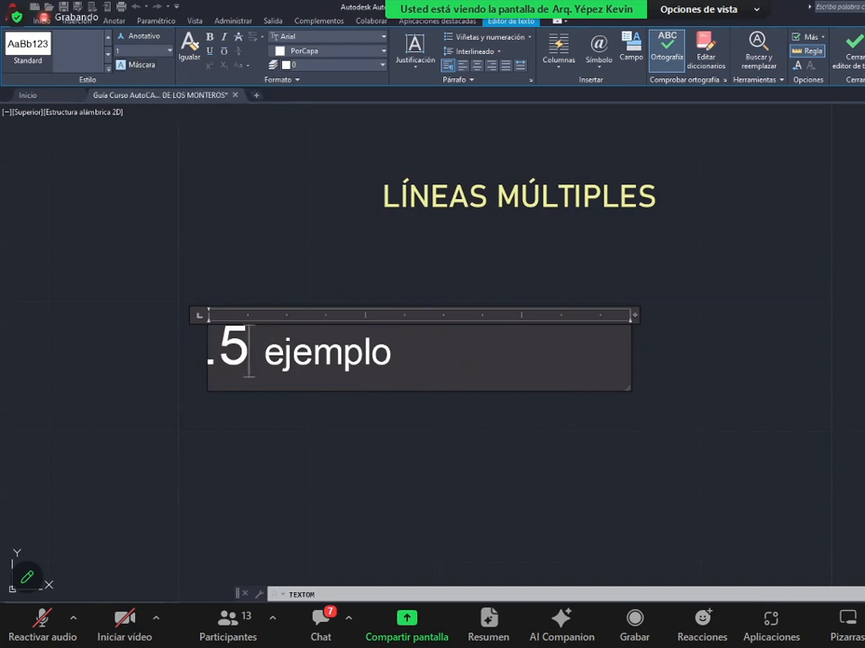
key(ctrl+z)
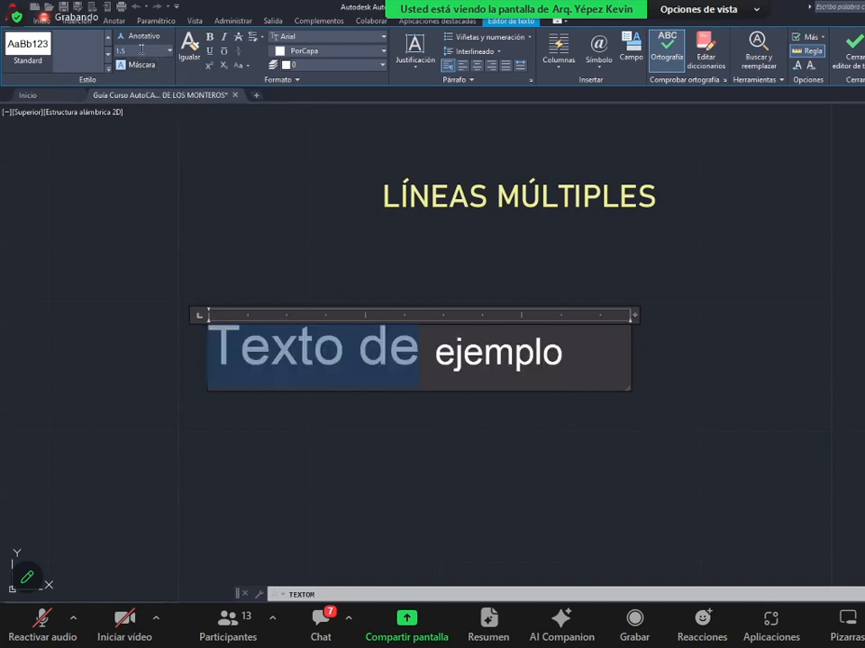
key(Return)
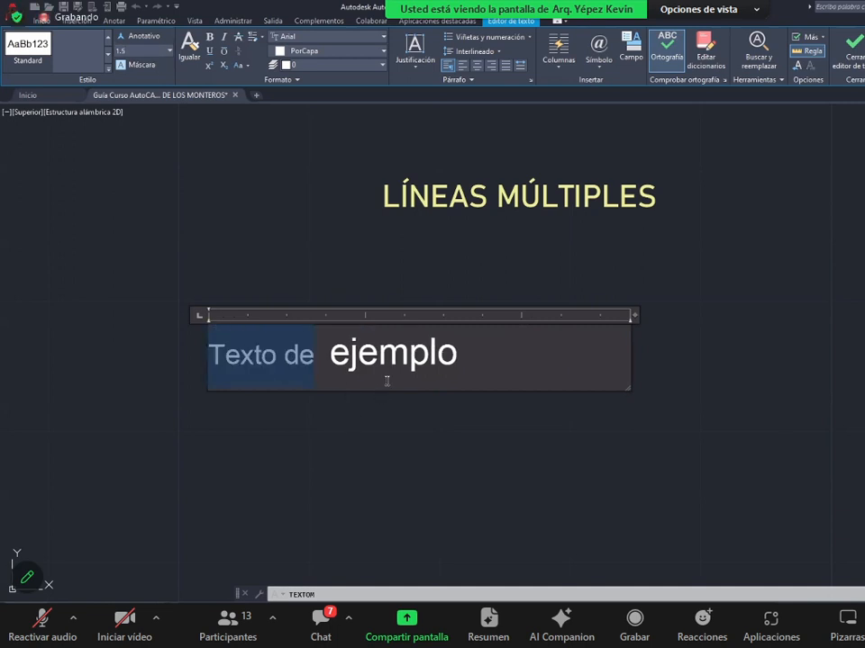
click(387, 362)
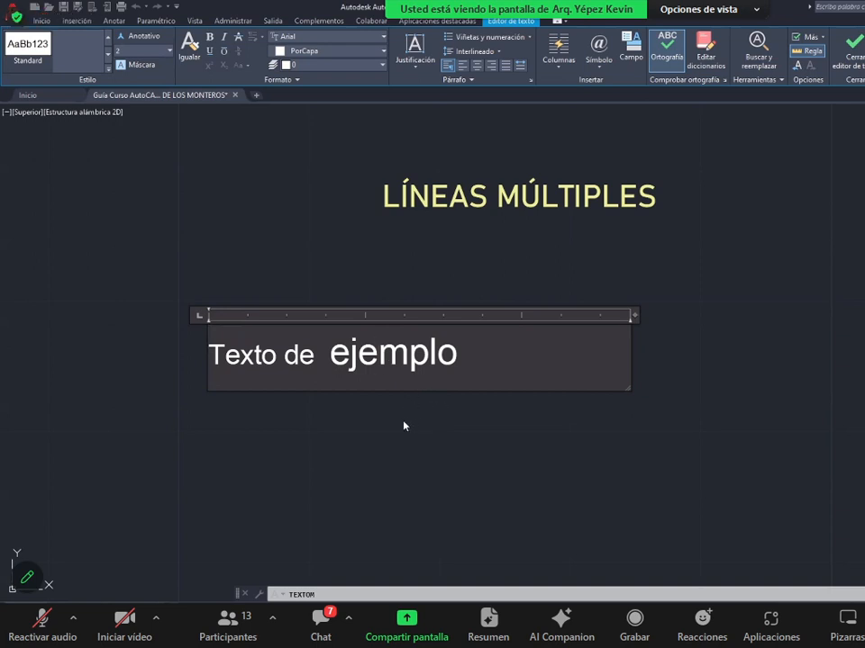
- Set the text height of the whole phrase "Texto de ejemplo" to 3, reusing the previously used value
click(170, 51)
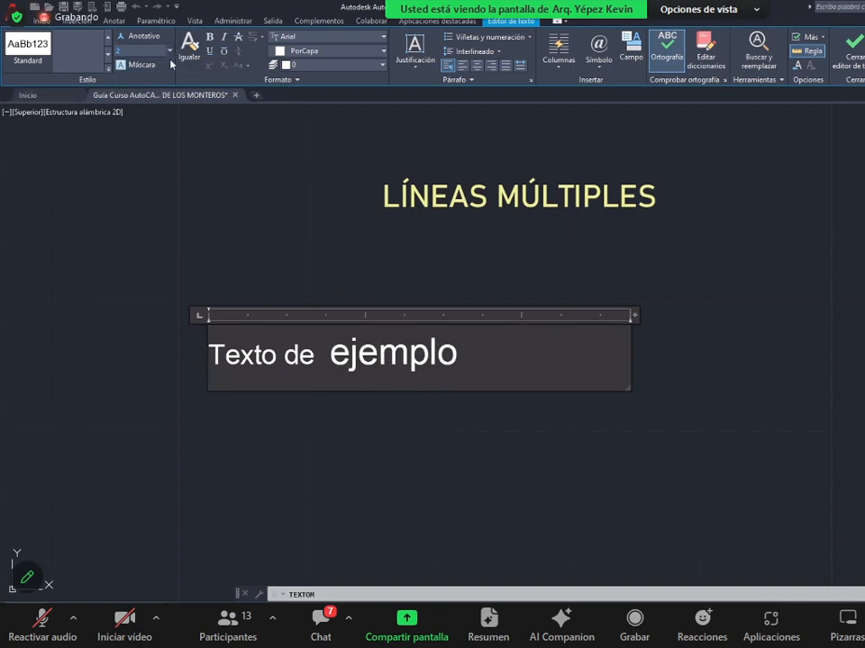
click(128, 50)
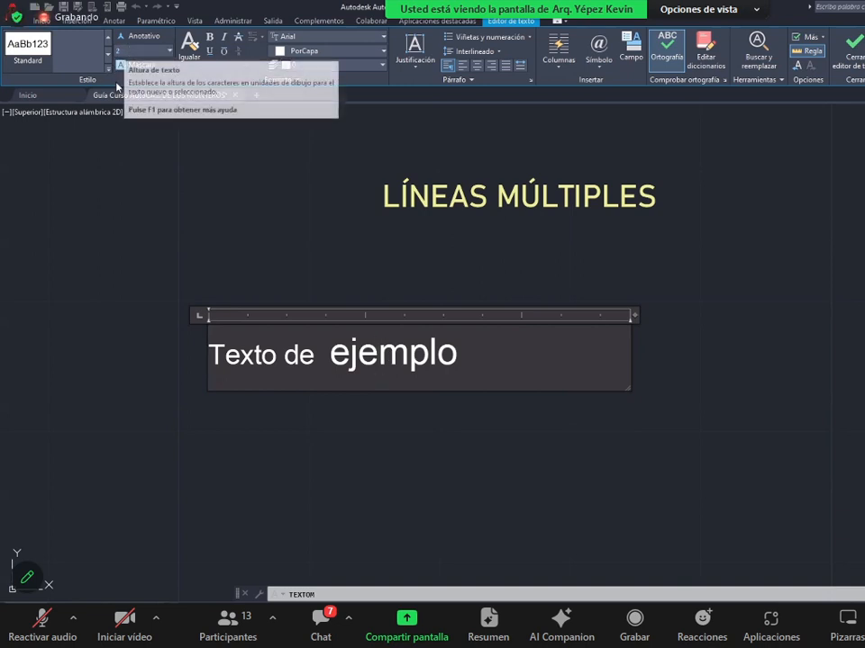
click(168, 51)
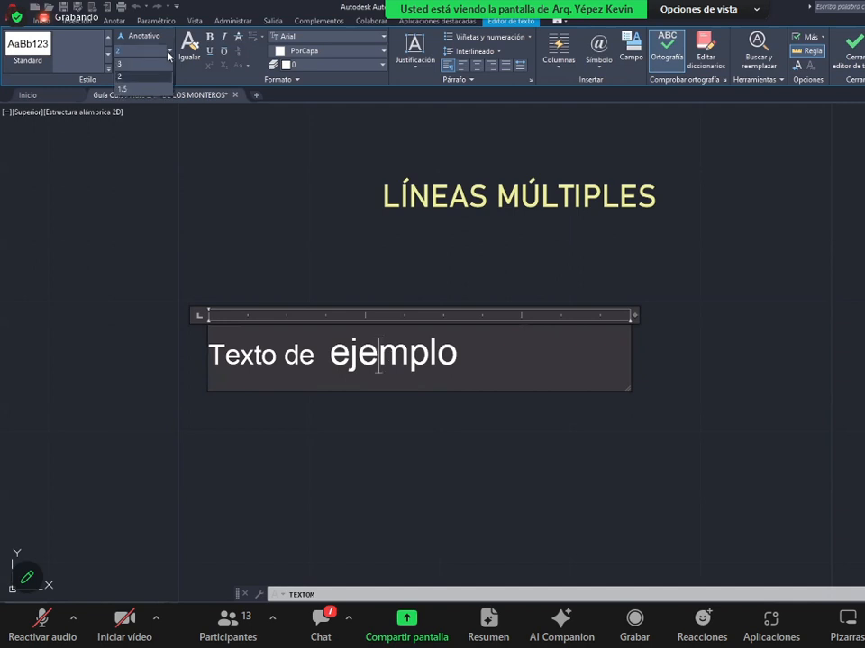
click(437, 333)
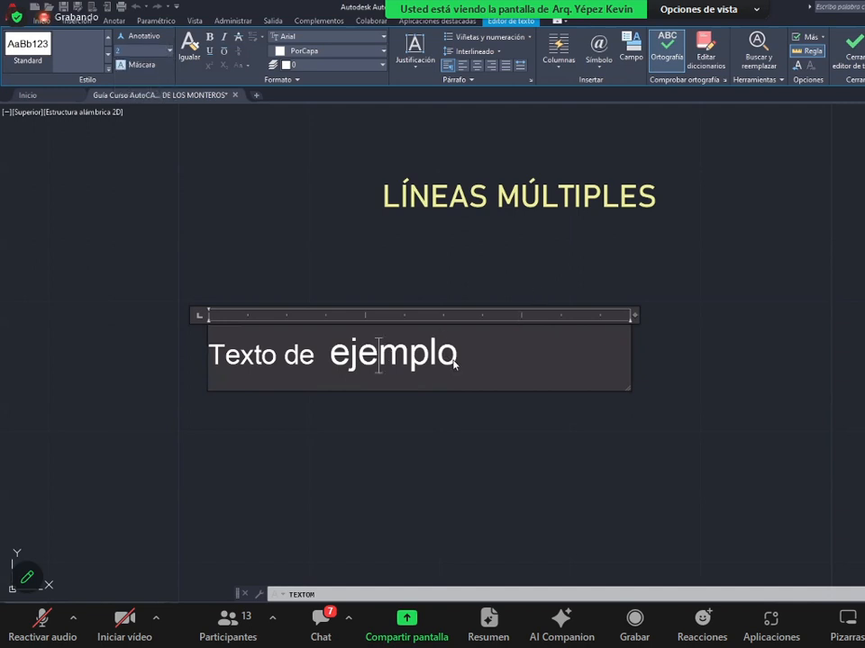
drag(458, 354, 177, 376)
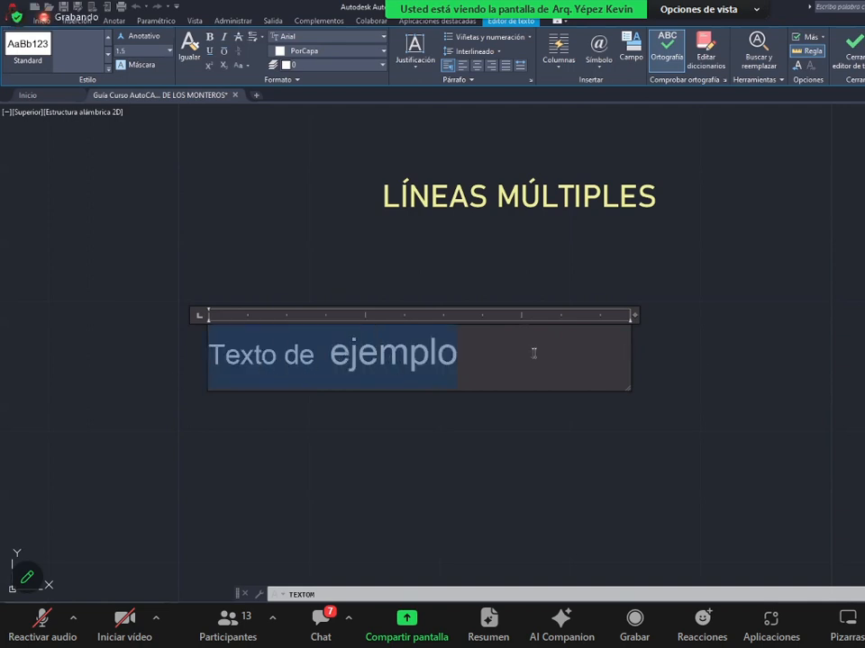
click(169, 52)
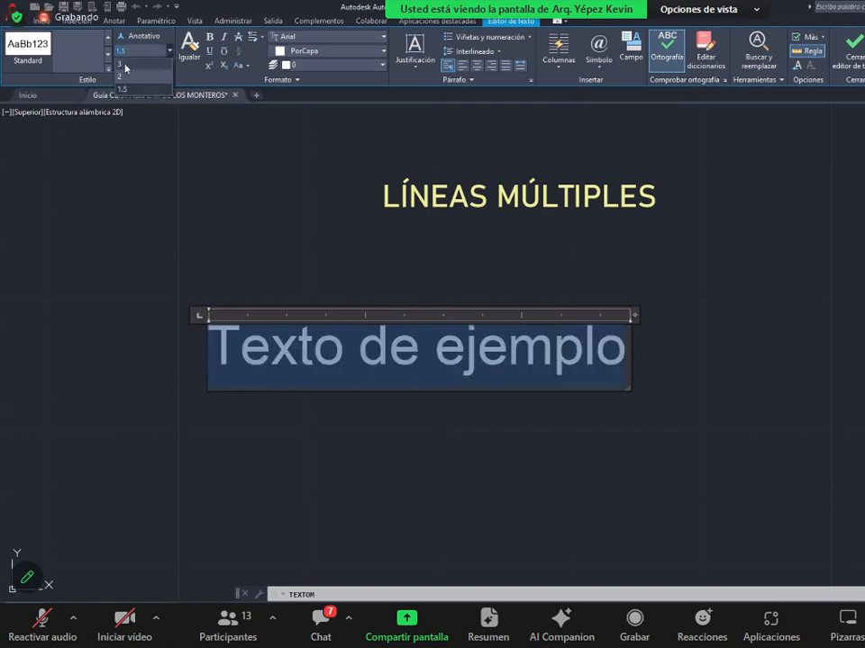
click(541, 366)
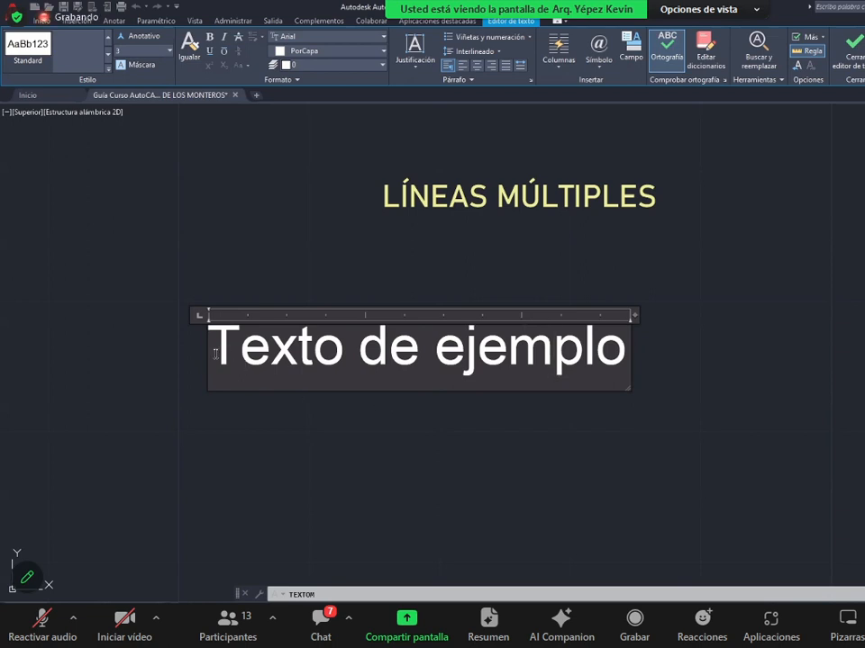
- Turn on a text background mask for the whole phrase "Texto de ejemplo"
drag(209, 347, 618, 344)
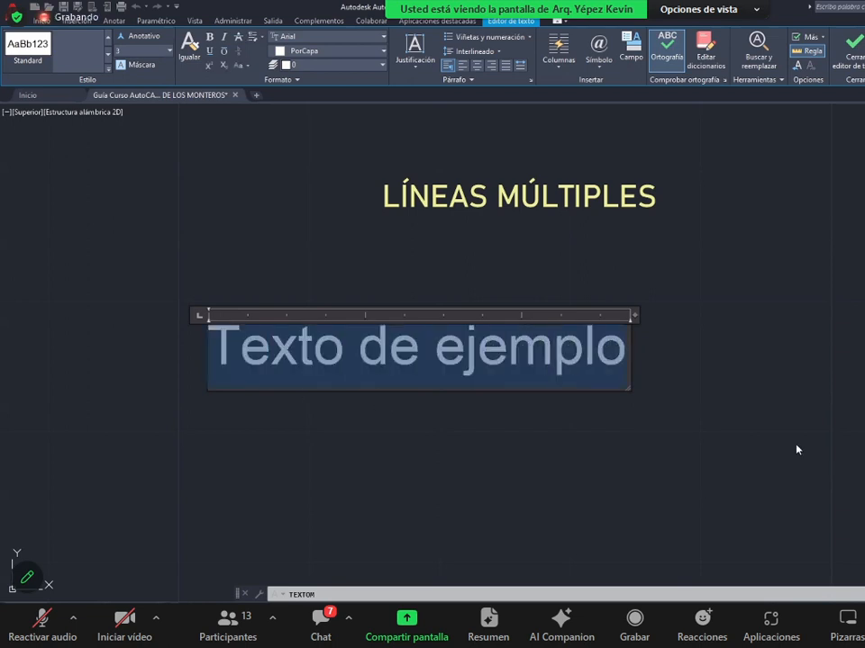
click(126, 68)
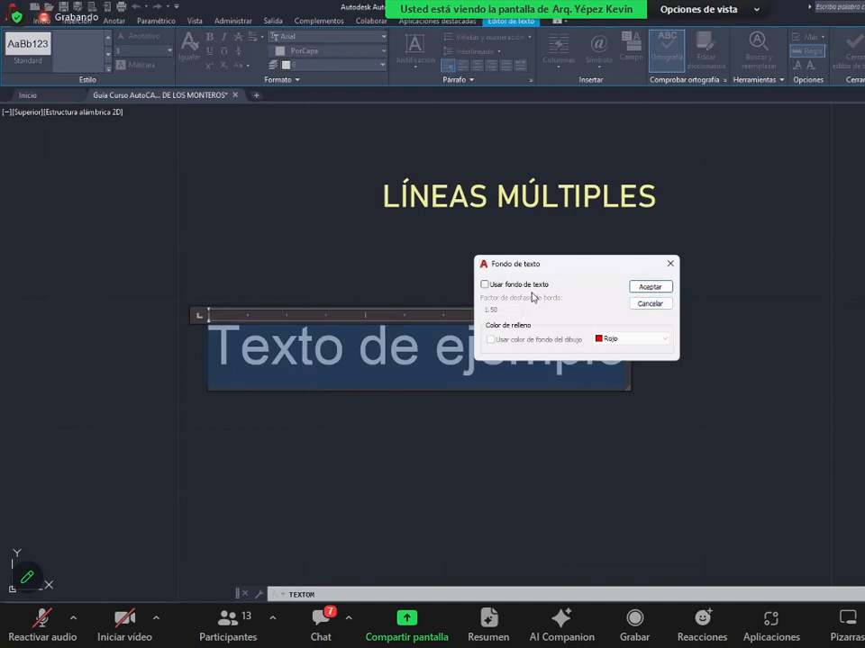
click(503, 285)
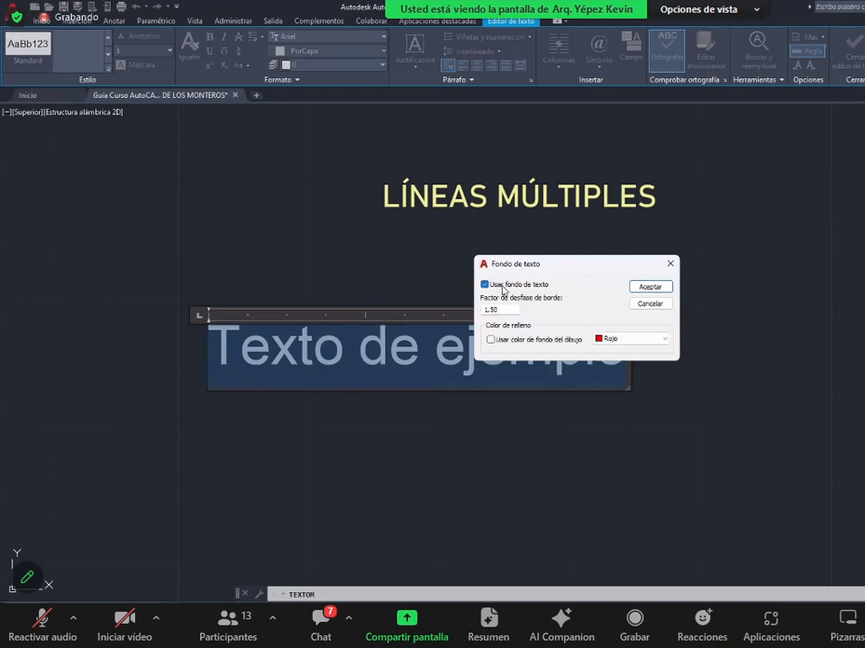
- Browse the index, true-color and color-book palettes, try yellow, and apply the mask with red (Rojo) as its fill color
click(612, 338)
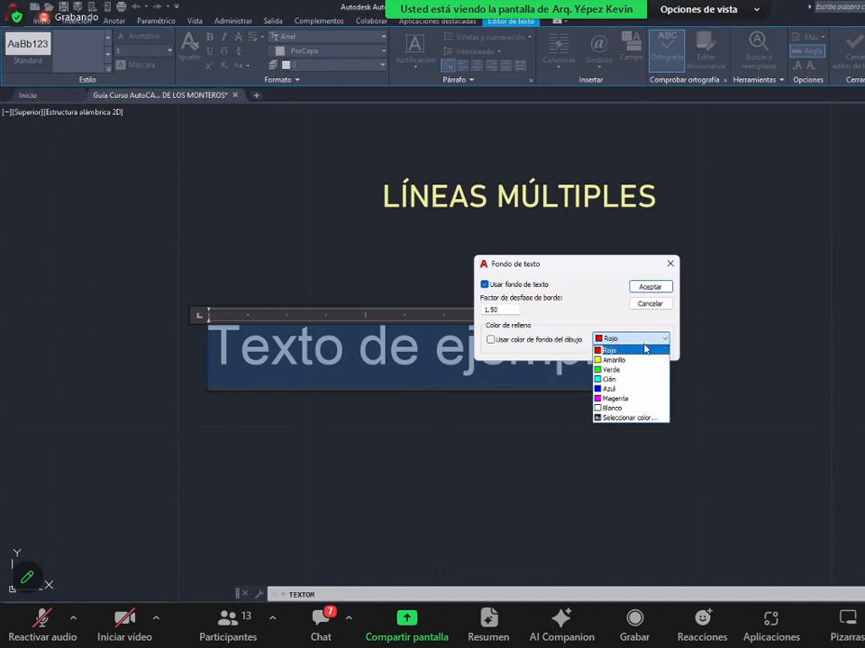
click(617, 420)
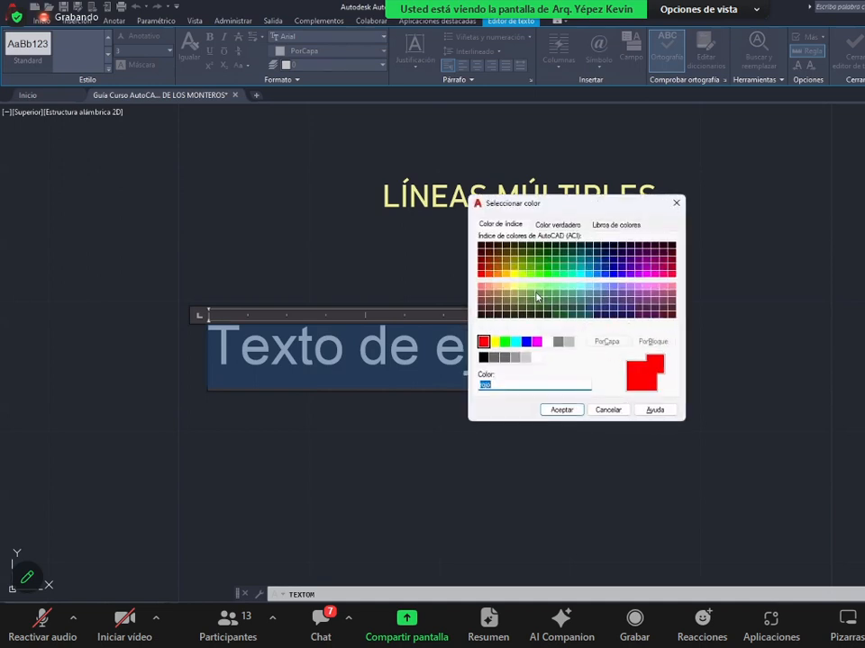
click(549, 227)
click(523, 224)
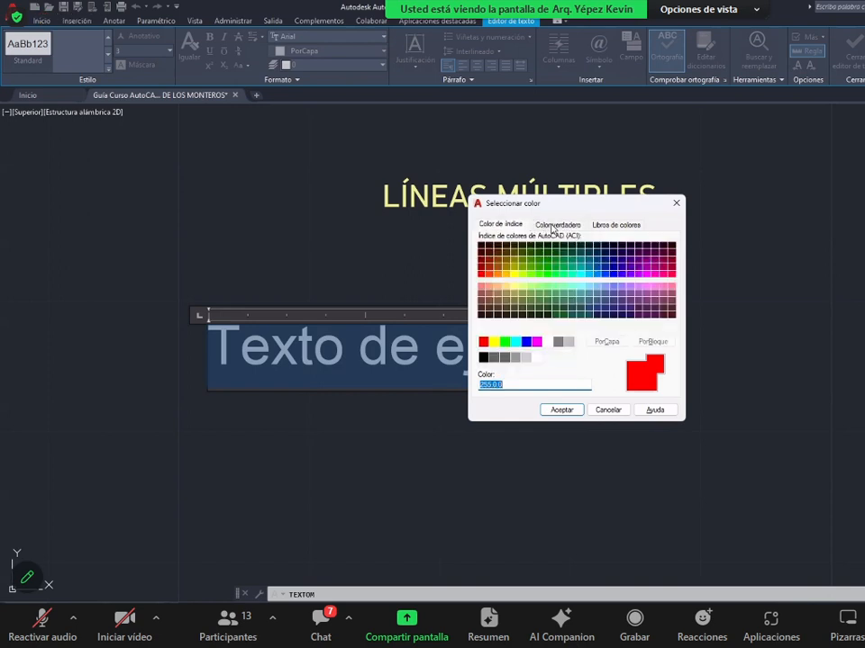
click(553, 227)
click(618, 225)
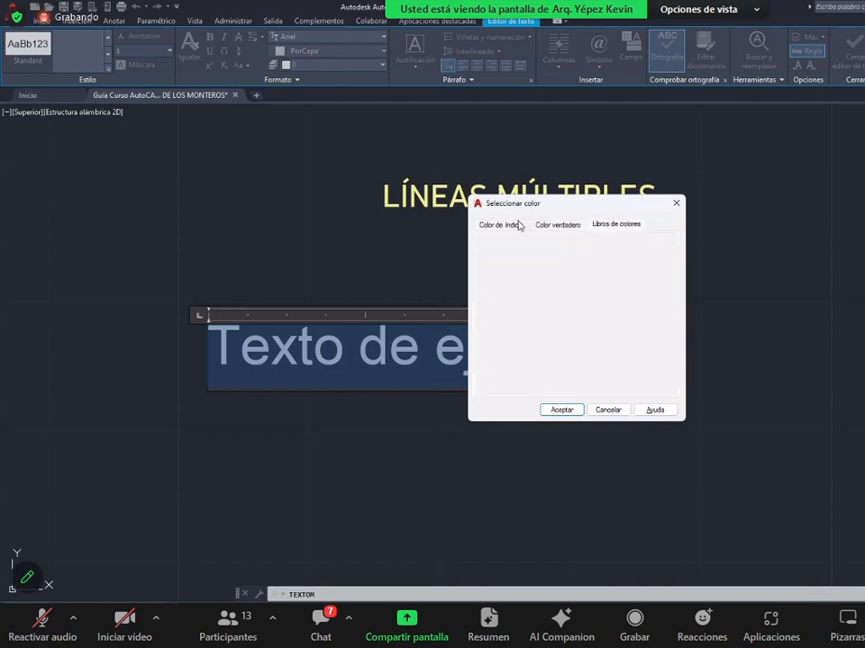
click(513, 225)
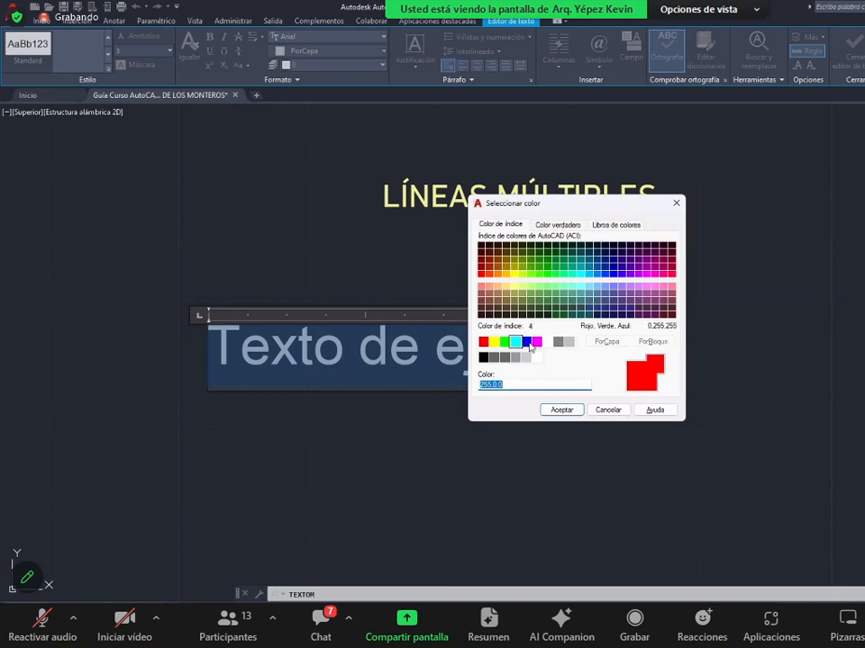
click(495, 342)
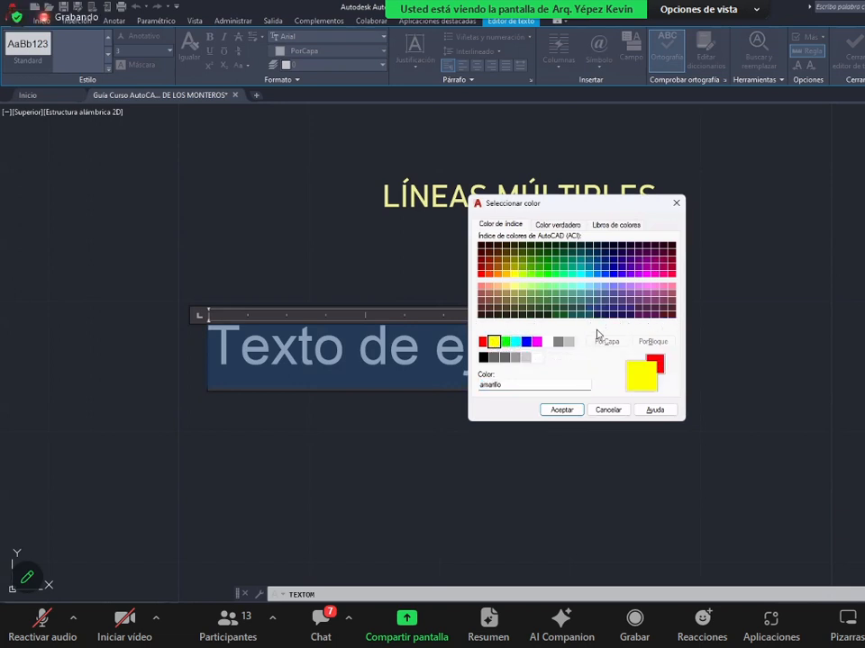
click(483, 343)
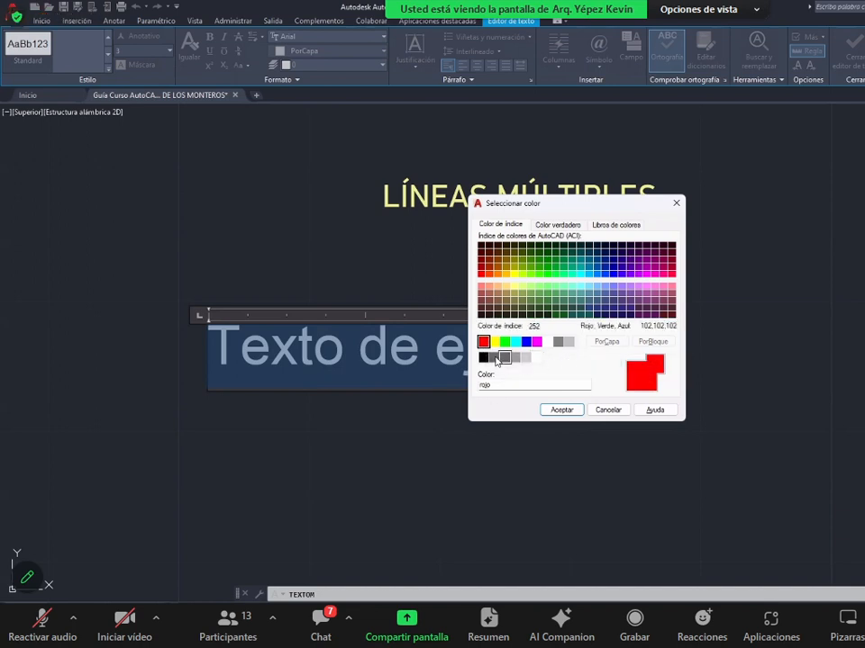
click(565, 410)
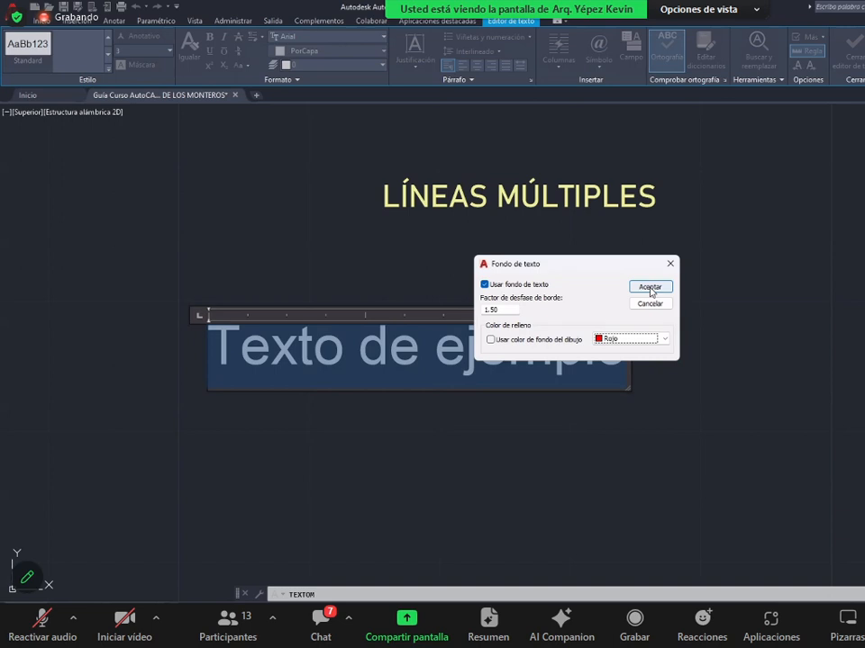
key(Return)
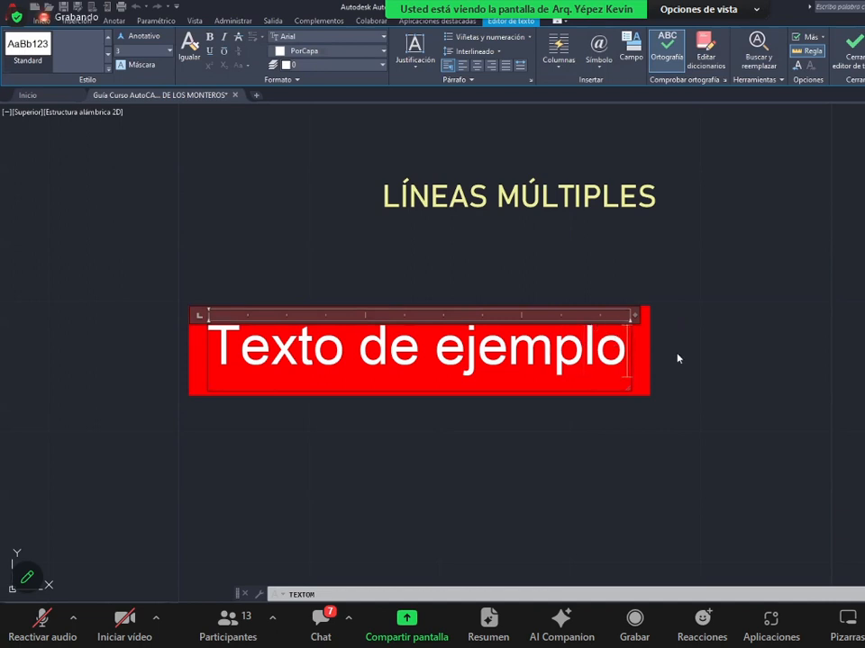
- Add "asd asd" after "Texto de ejemplo" and widen the text frame until everything fits on one line
key(Return)
text(as)
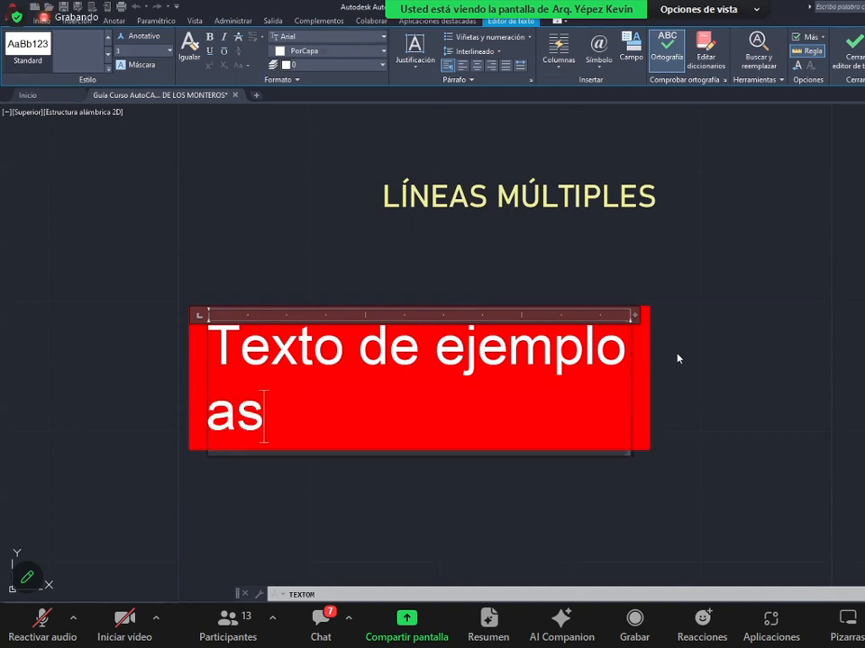
text(d asd)
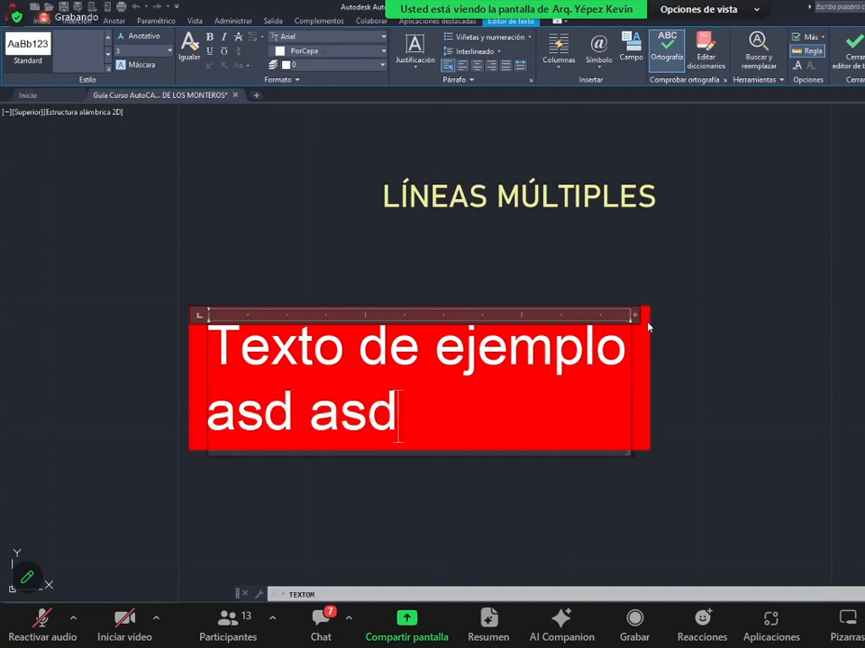
drag(642, 315, 843, 314)
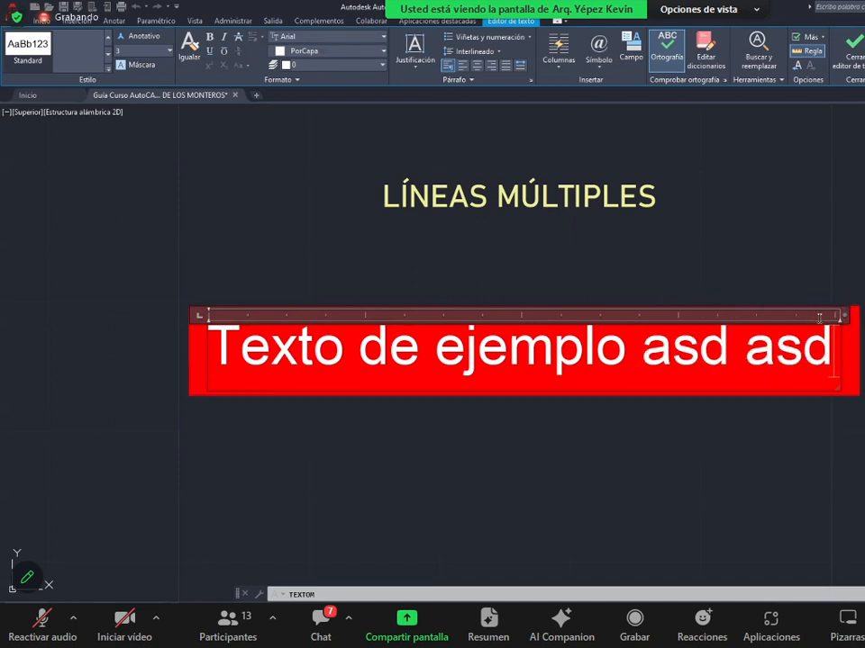
- Undo the accidental letter move in "ejemplo", delete the added "asd asd", and narrow the frame to just fit the remaining phrase
drag(627, 354, 558, 360)
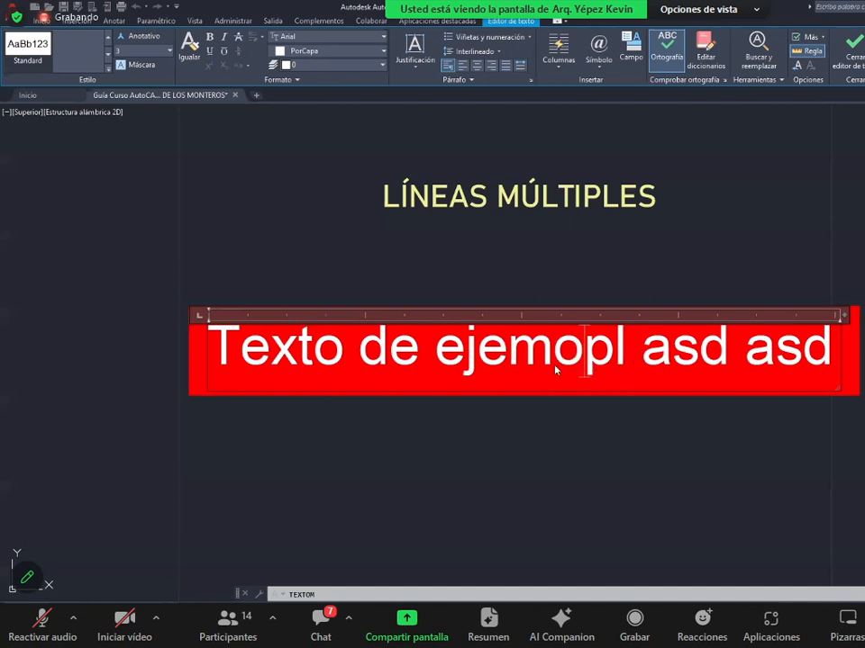
key(ctrl+z)
click(671, 360)
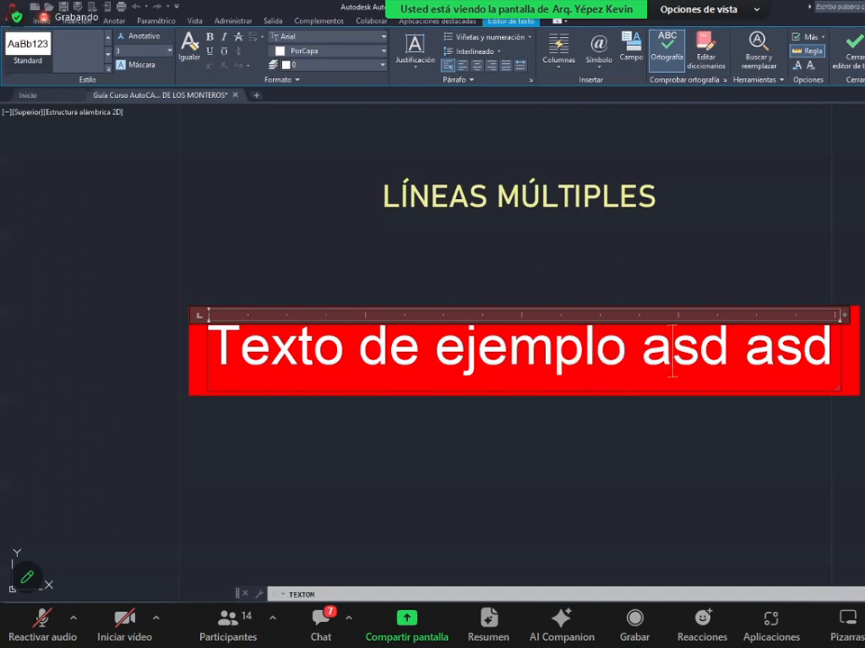
drag(672, 360, 833, 362)
key(Delete)
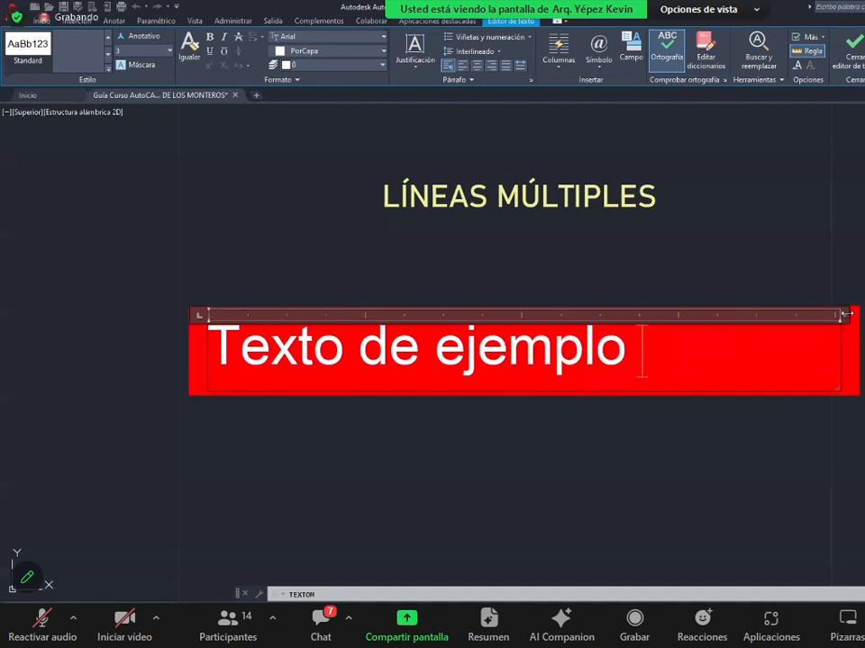
drag(844, 317, 630, 334)
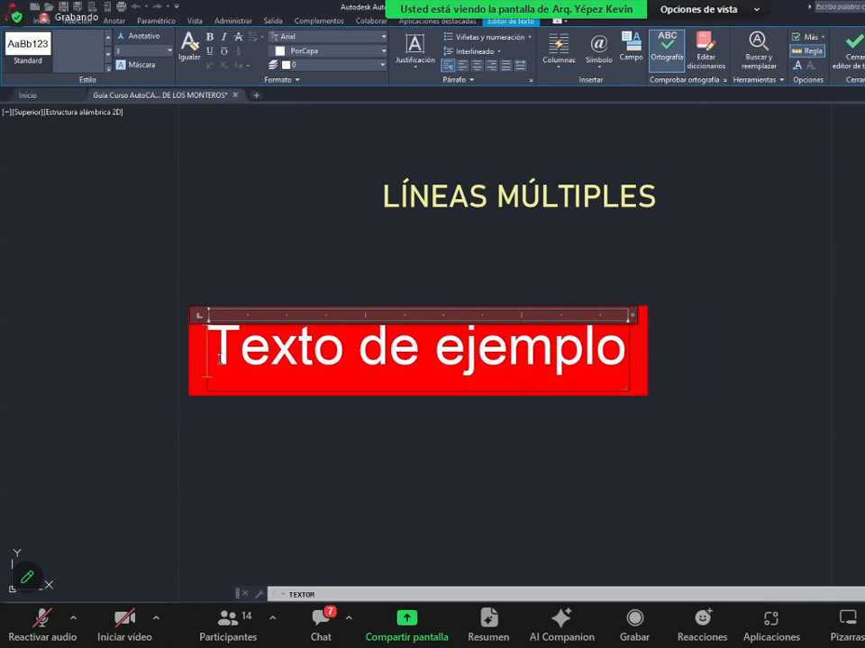
- Turn off the background mask for the whole phrase "Texto de ejemplo"
drag(210, 360, 630, 363)
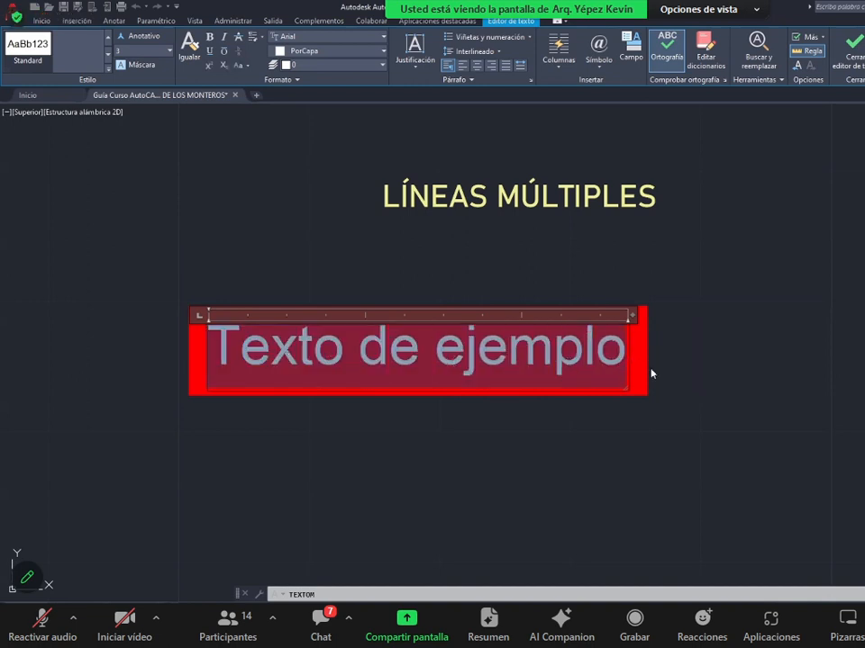
click(126, 65)
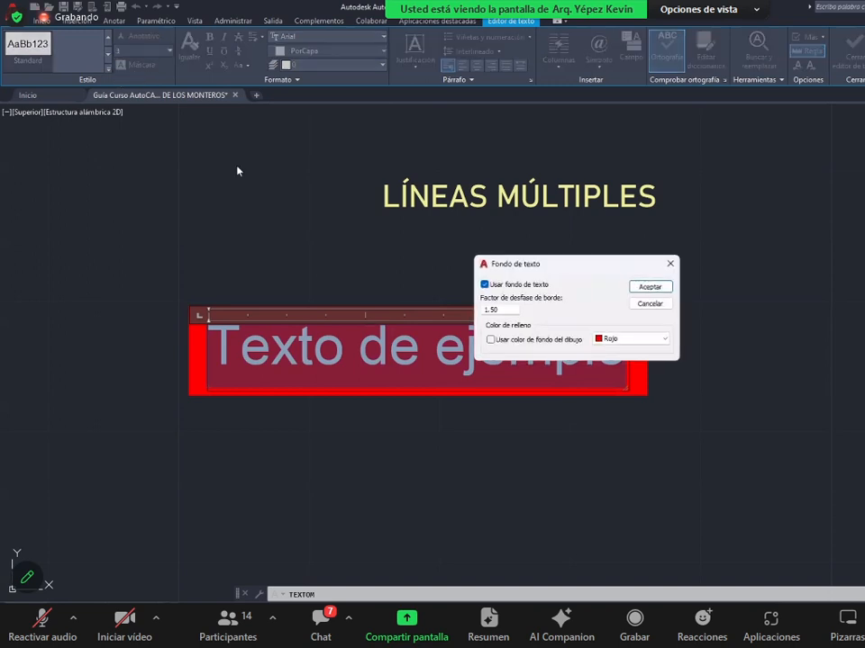
click(518, 289)
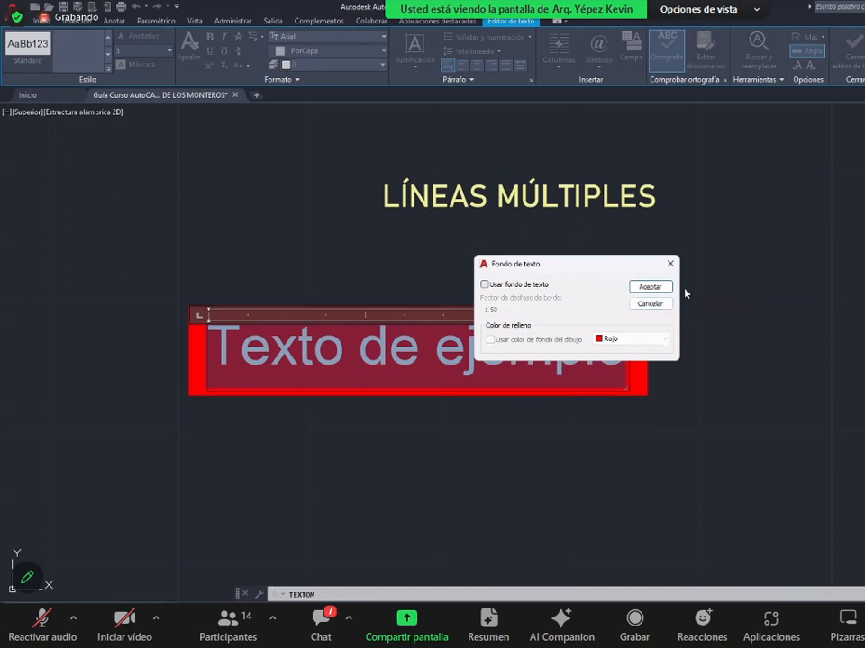
click(650, 287)
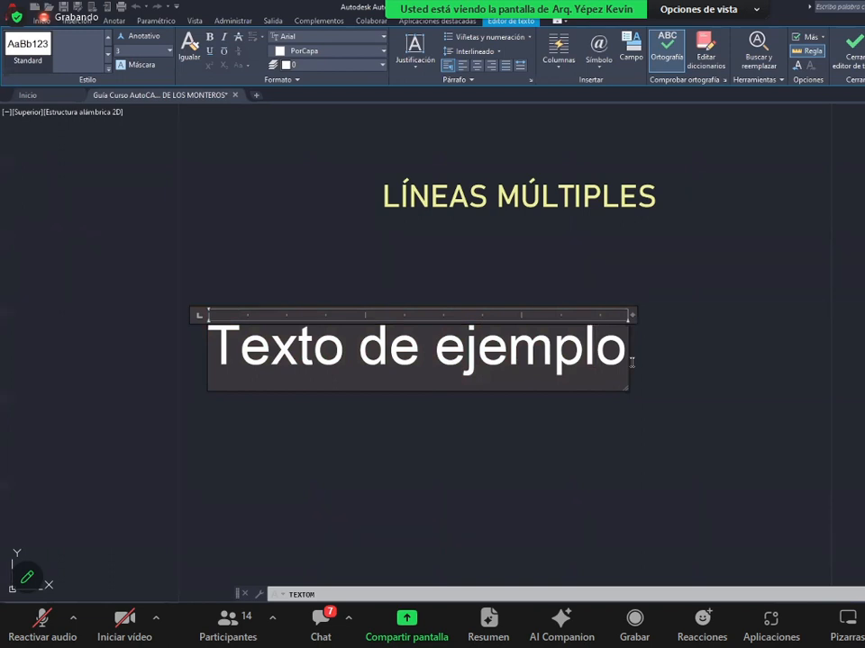
- Make only the words "Texto de" bold
drag(607, 361, 462, 357)
drag(220, 350, 429, 362)
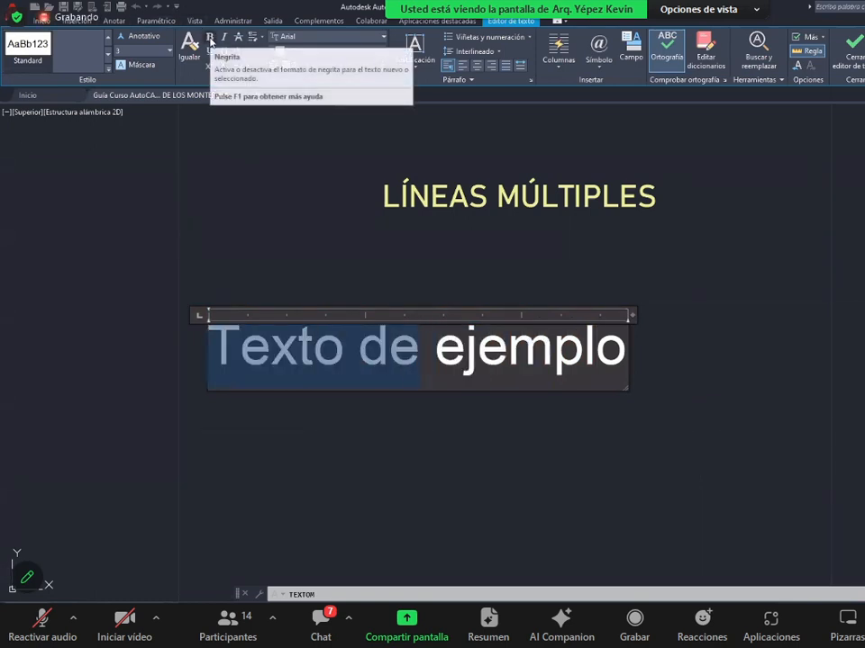
click(210, 38)
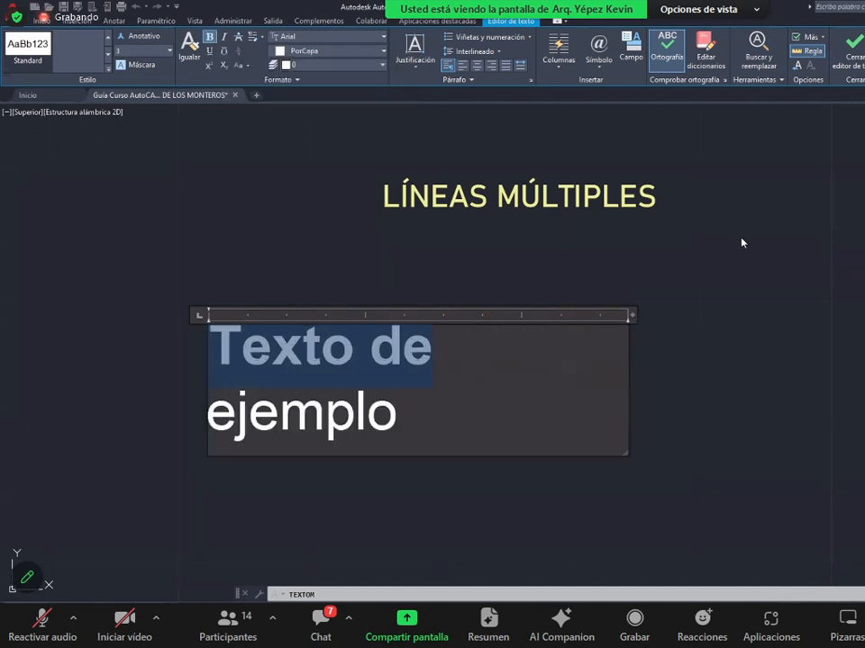
click(417, 392)
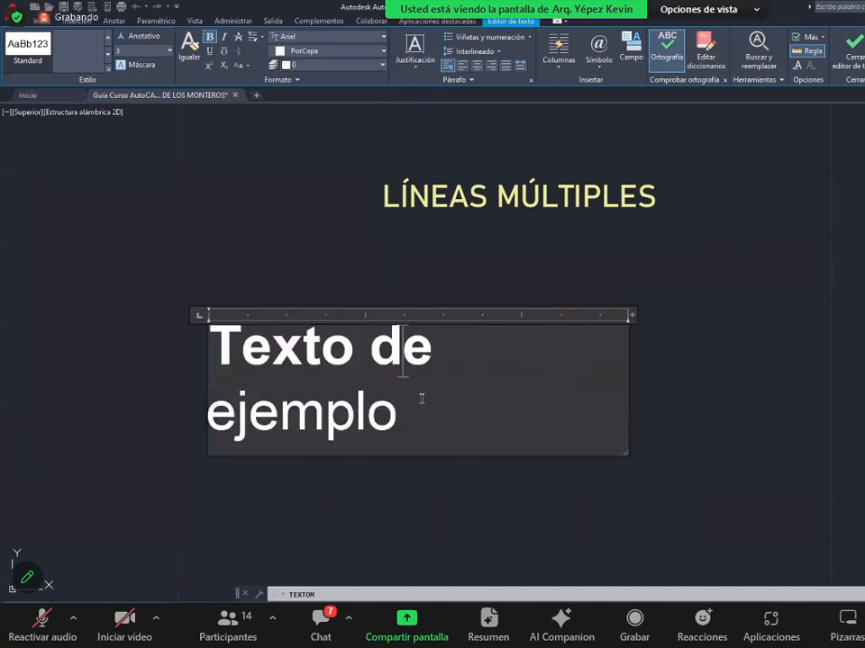
- Italicize the words "Texto de" as well, leaving "ejemplo" in regular style
click(405, 369)
drag(429, 359, 206, 353)
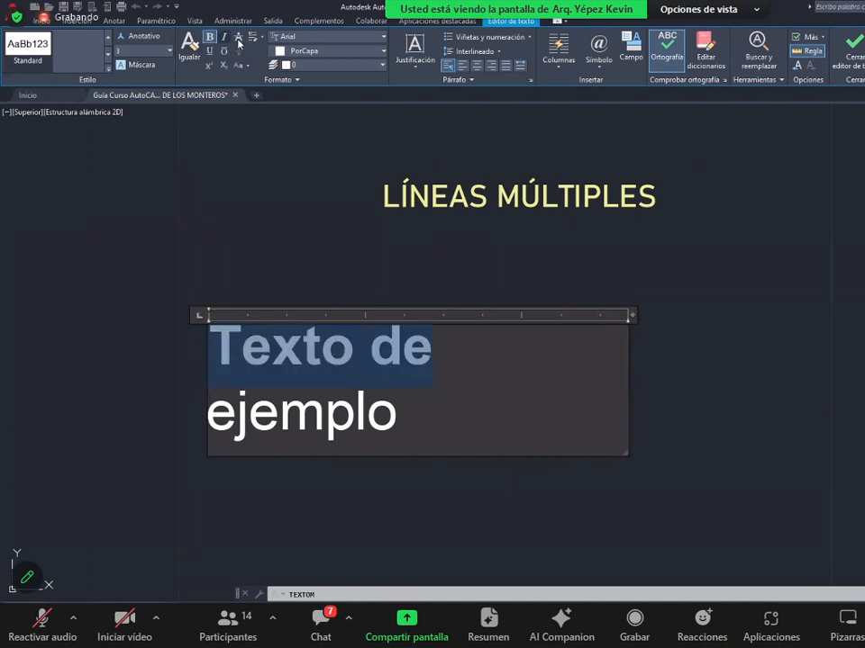
key(ctrl+i)
click(406, 411)
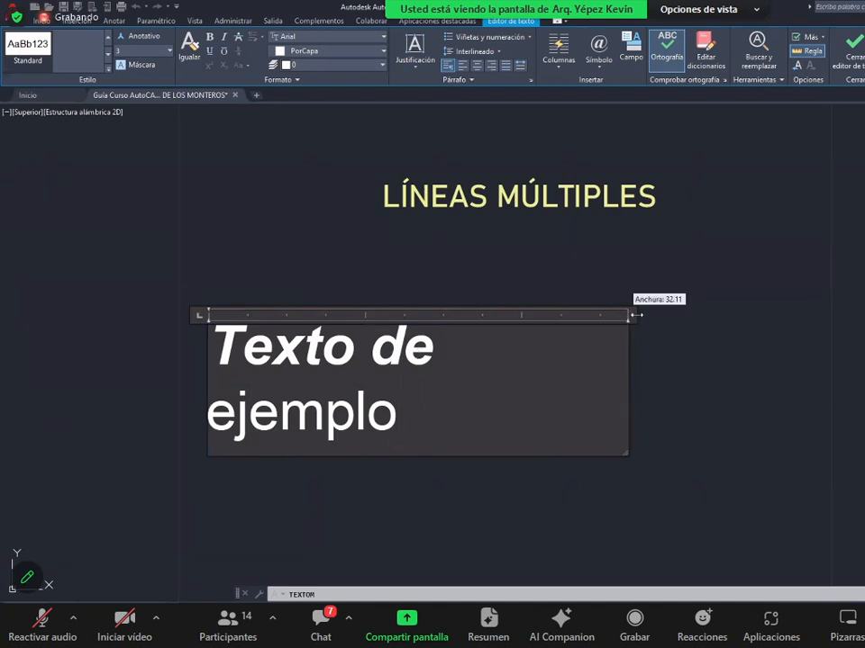
- Widen the text frame so the phrase fits on one line, and remove the italic and bold formatting from "Texto de"
mouse_move(650, 315)
mouse_down()
mouse_move(666, 315)
mouse_move(658, 322)
mouse_move(641, 316)
mouse_up()
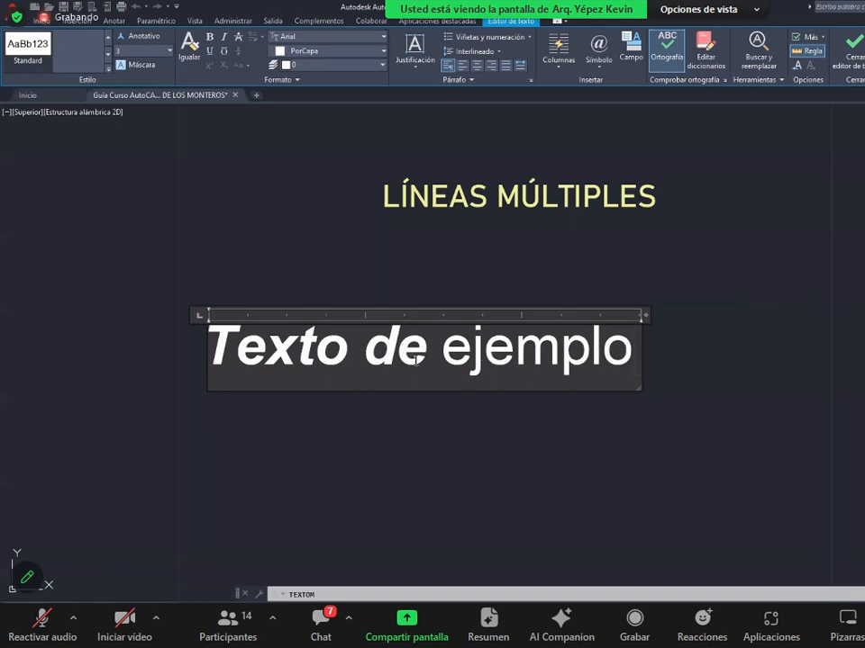
drag(426, 356, 205, 353)
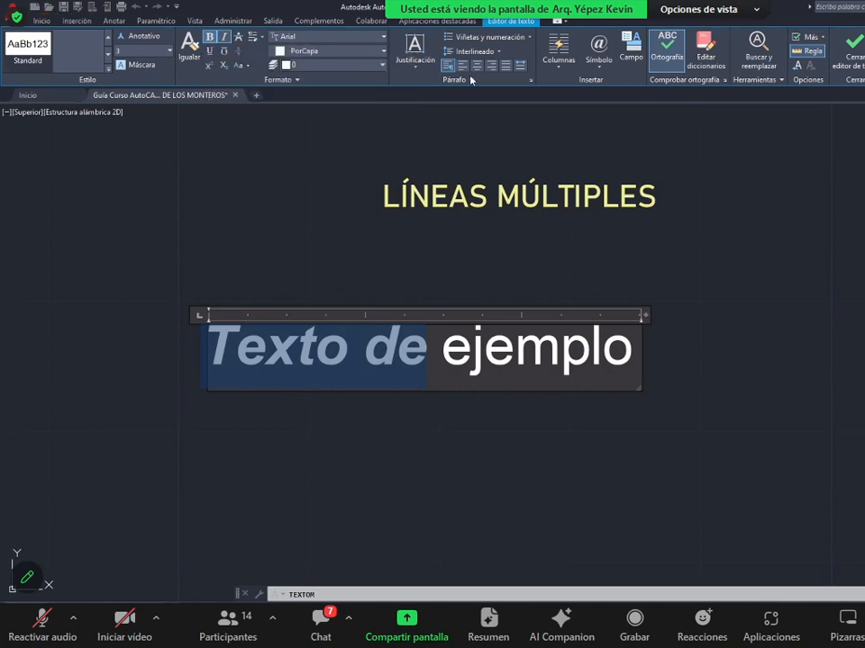
click(395, 367)
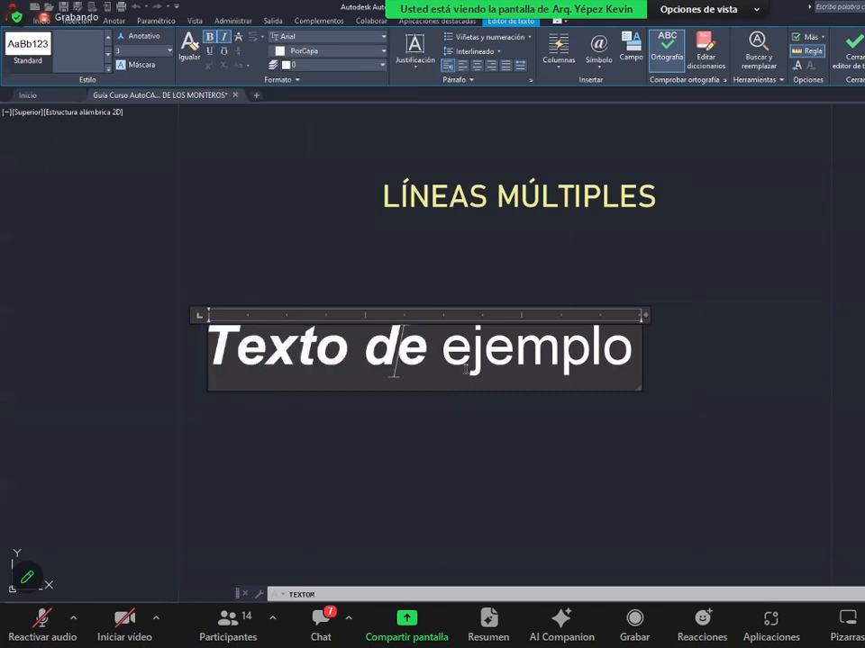
drag(441, 355, 504, 354)
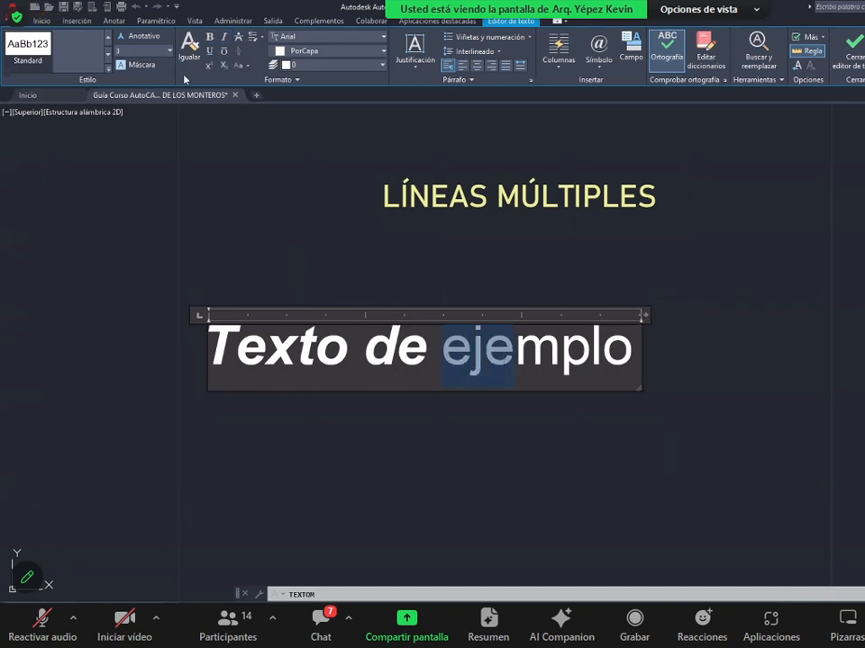
drag(425, 356, 282, 356)
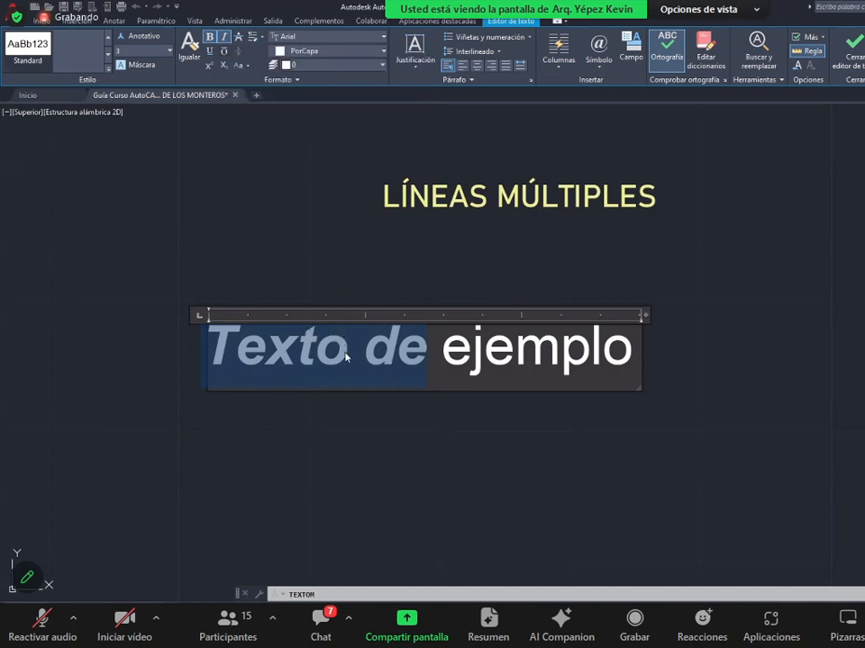
click(224, 37)
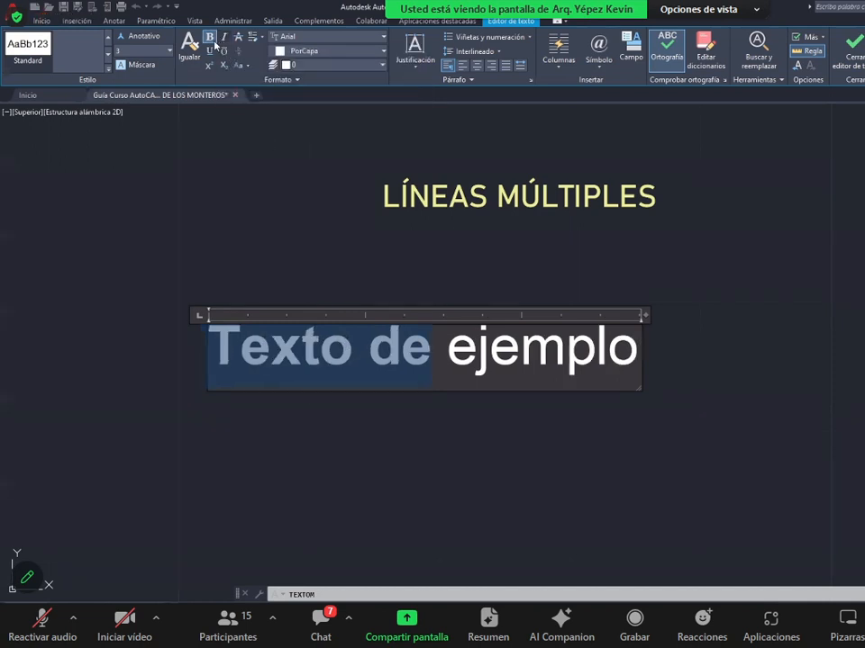
click(210, 38)
click(361, 365)
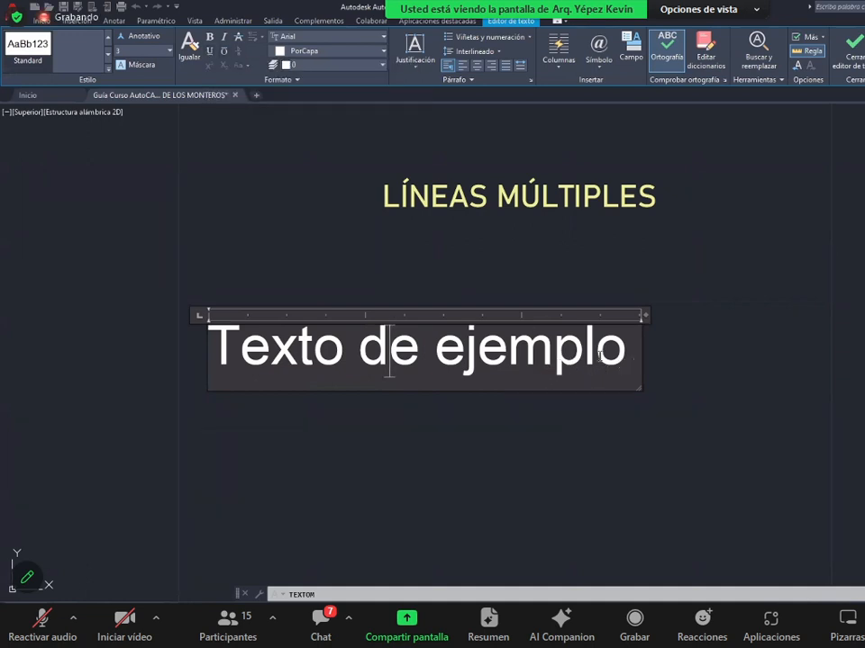
- Strike through the whole phrase "Texto de ejemplo" and remove the strikethrough again
drag(627, 356, 209, 357)
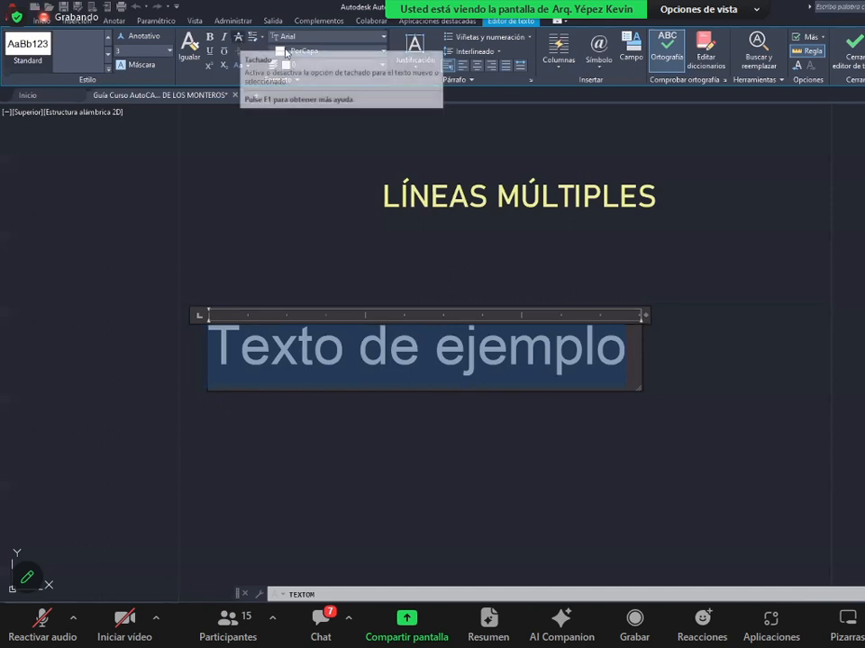
click(239, 38)
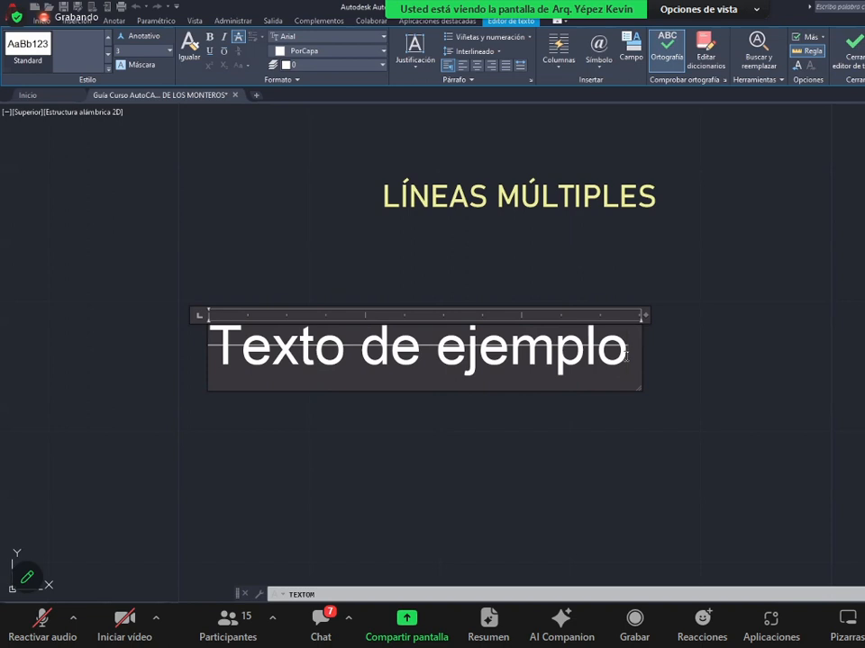
key(ctrl+a)
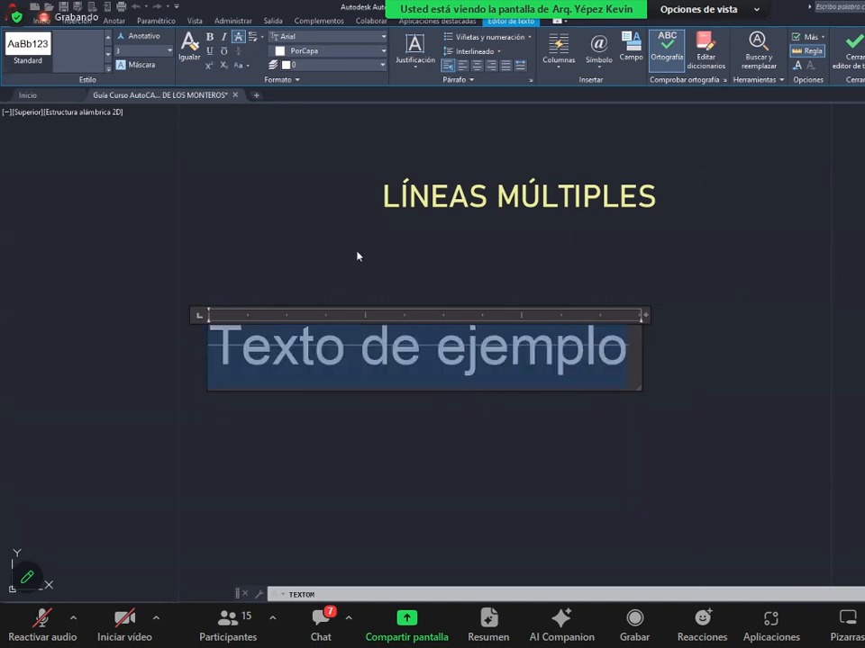
click(238, 37)
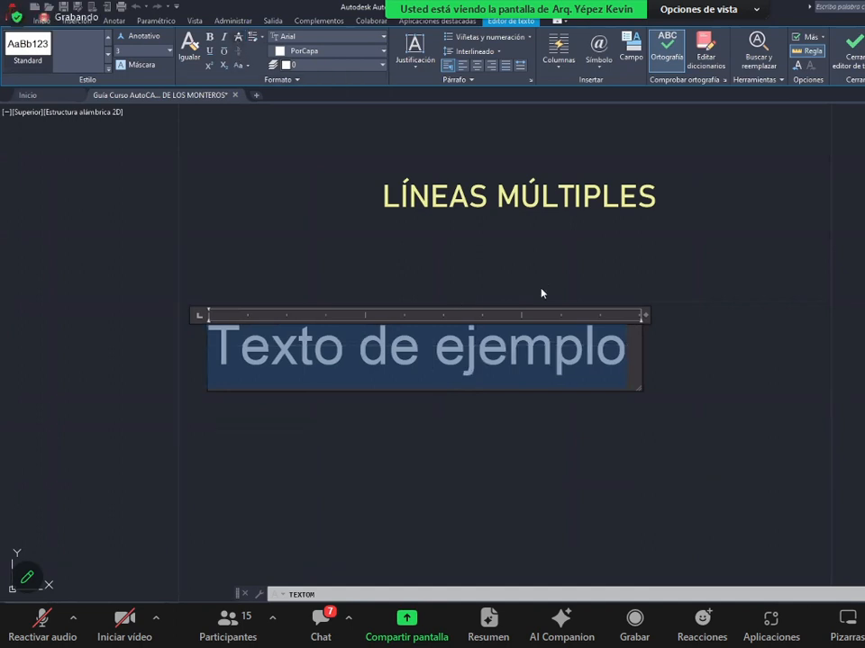
- Underline and overline the whole phrase "Texto de ejemplo" and close the text editor
click(556, 353)
drag(628, 353, 203, 350)
click(208, 52)
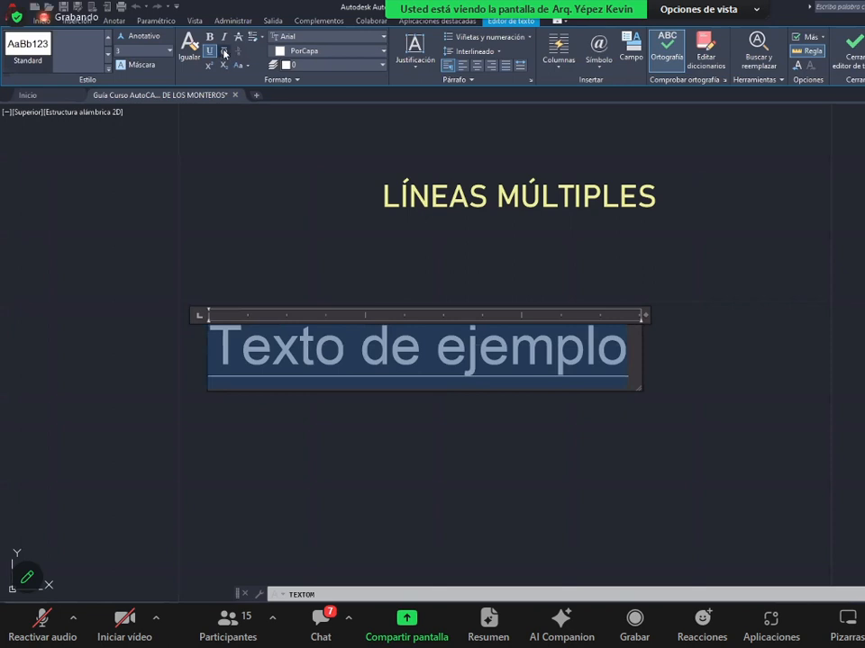
click(223, 52)
click(636, 357)
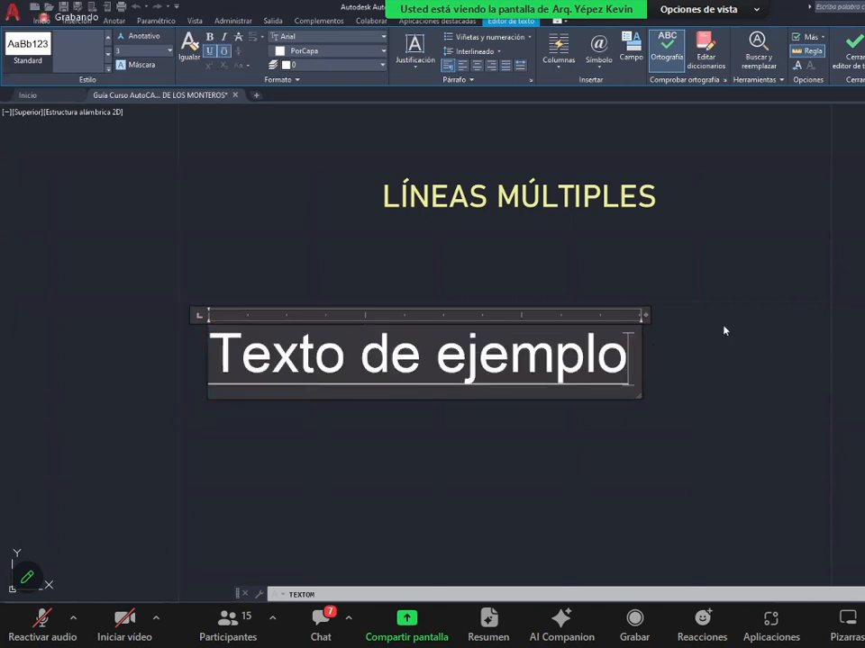
key(Escape)
key(Escape)
click(853, 49)
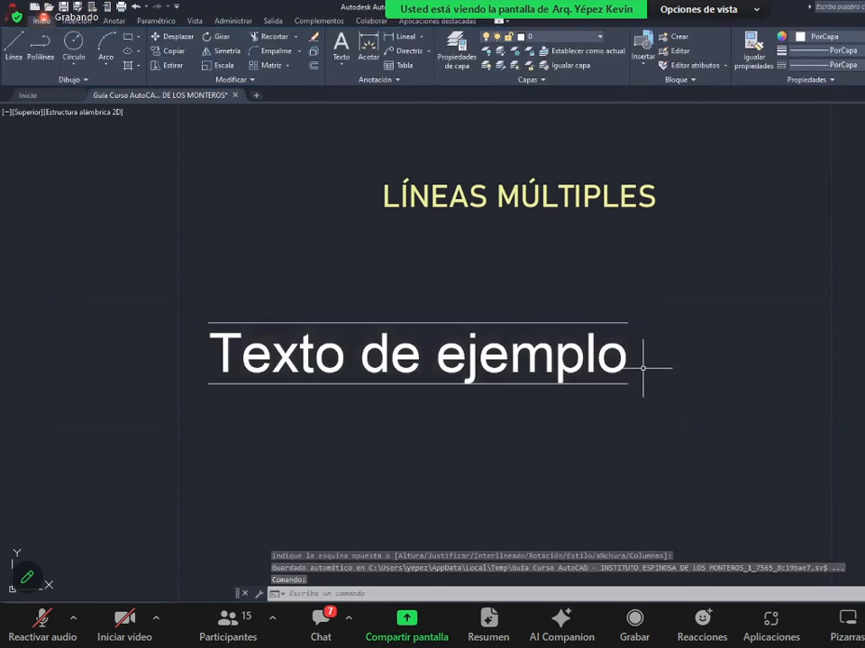
- Reopen the multiline text for editing and remove both the underline and the overline from the whole phrase
click(583, 362)
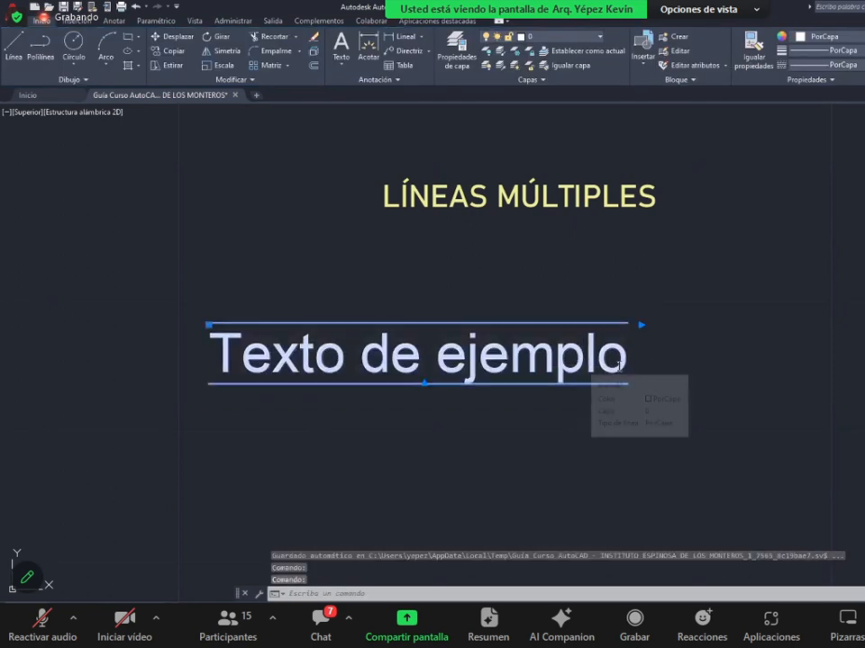
double_click(581, 361)
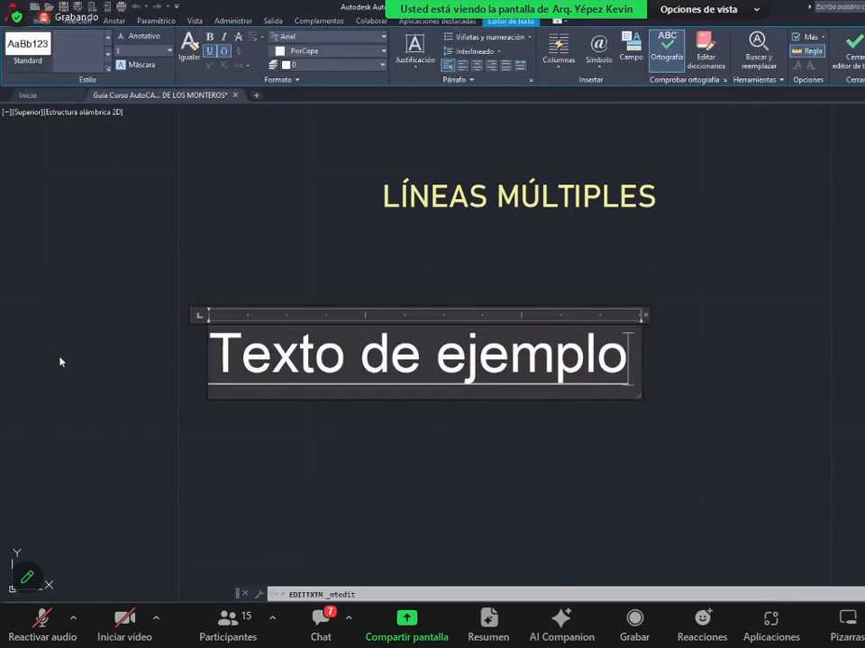
key(ctrl+a)
click(209, 51)
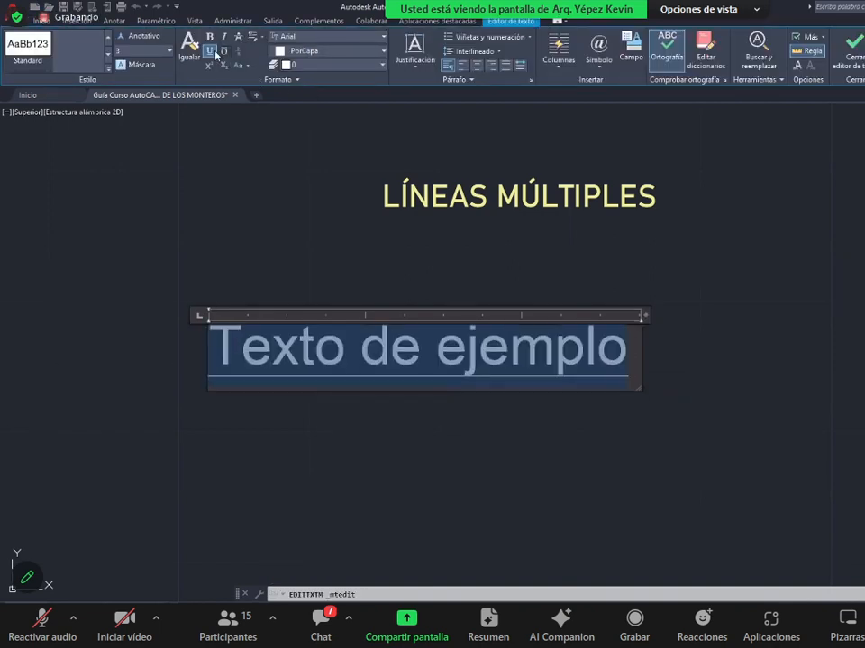
click(525, 357)
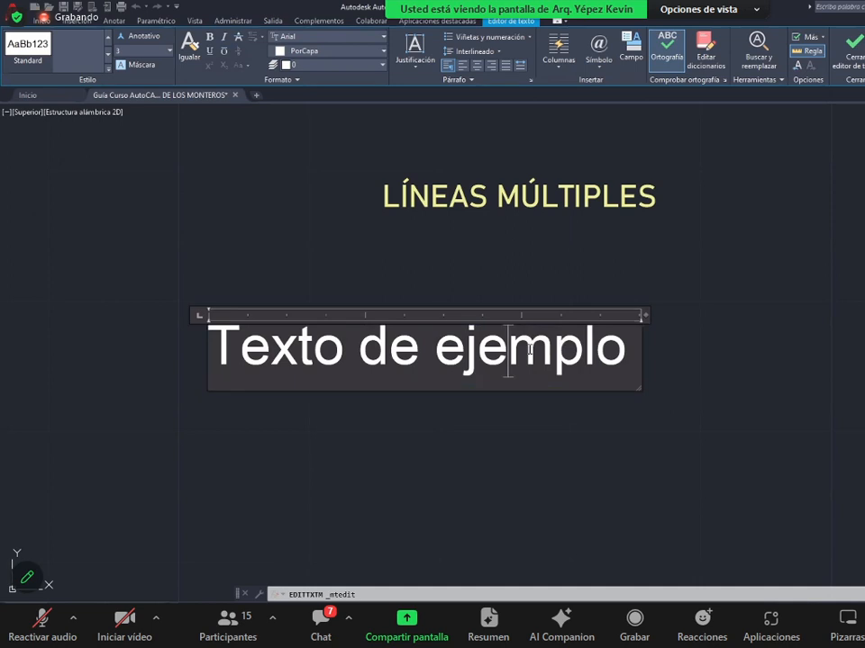
- Format only the word "ejemplo" as superscript, switch it to subscript, and return it to normal text
key(ctrl+a)
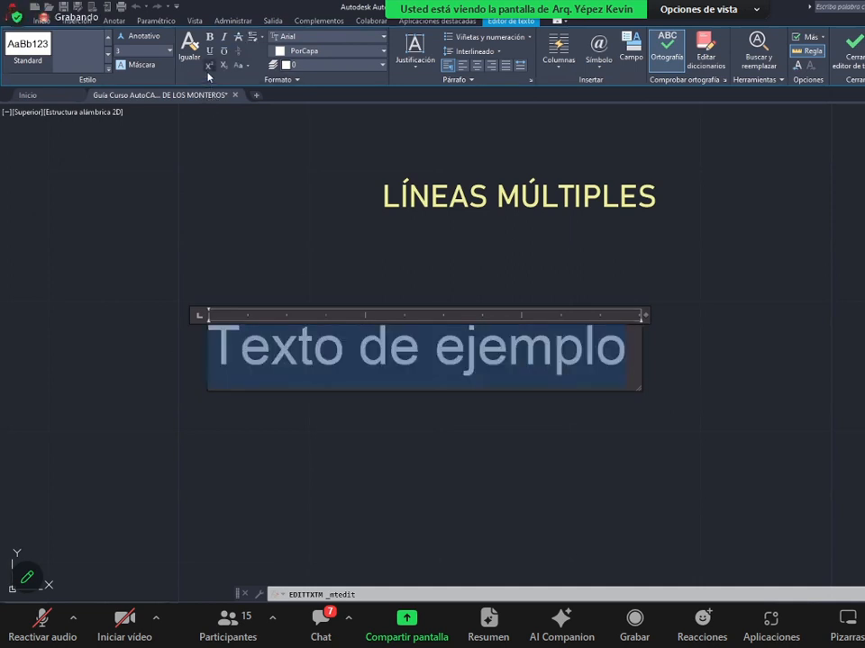
click(439, 352)
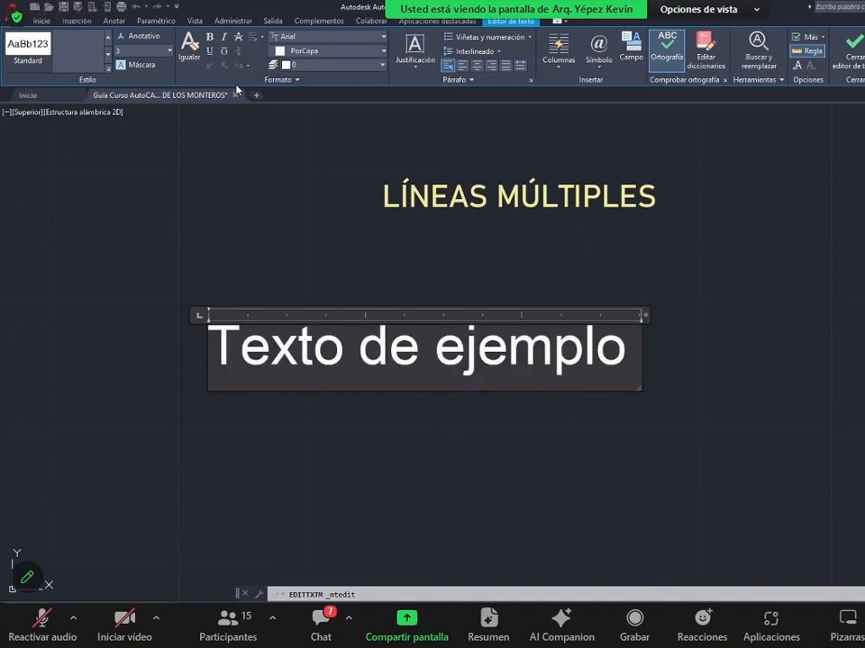
drag(438, 351, 552, 352)
double_click(438, 351)
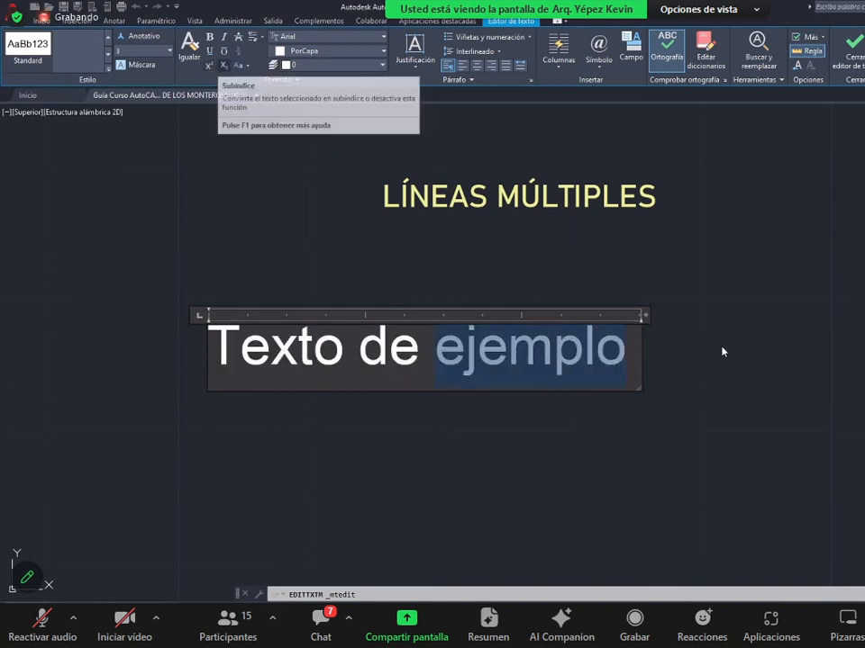
click(210, 66)
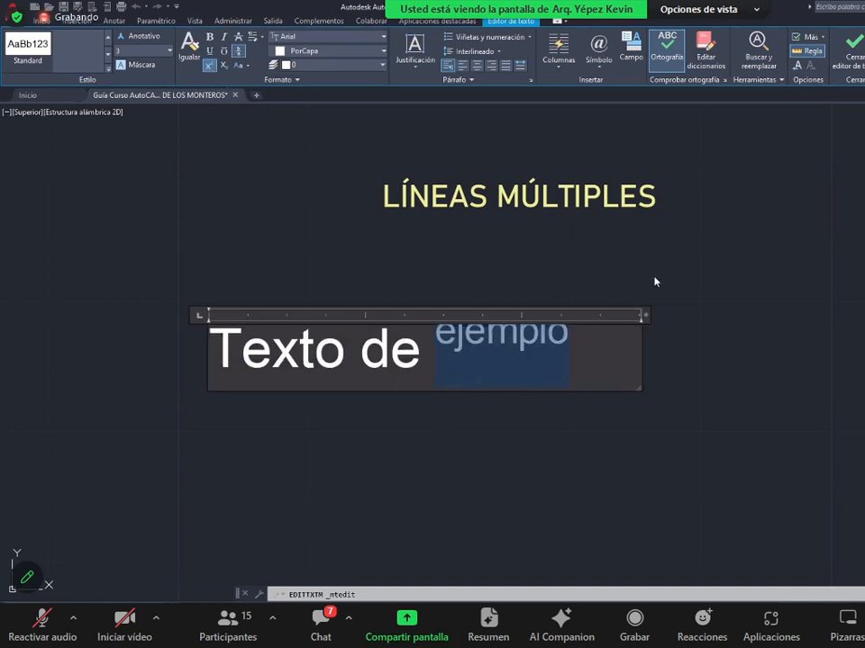
click(218, 67)
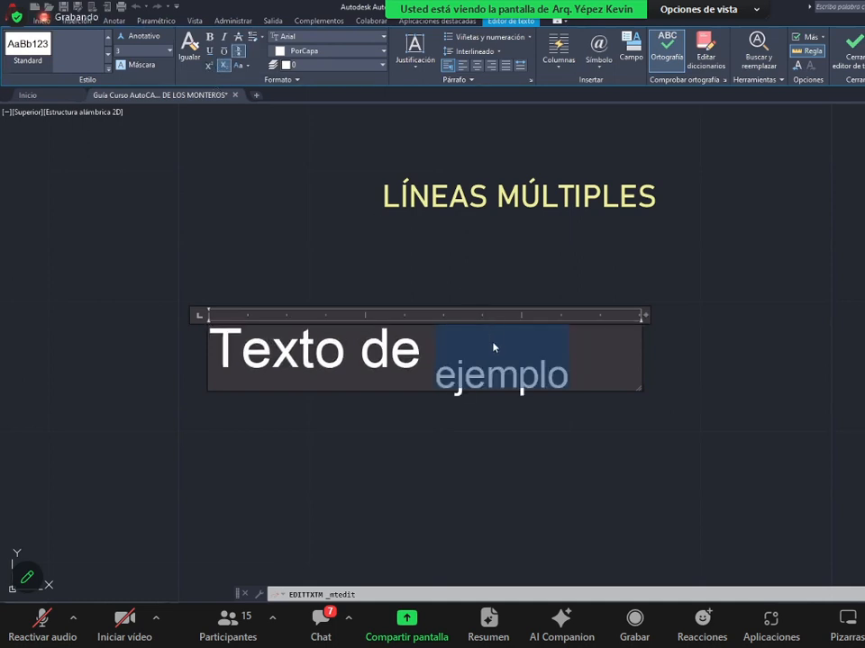
click(223, 68)
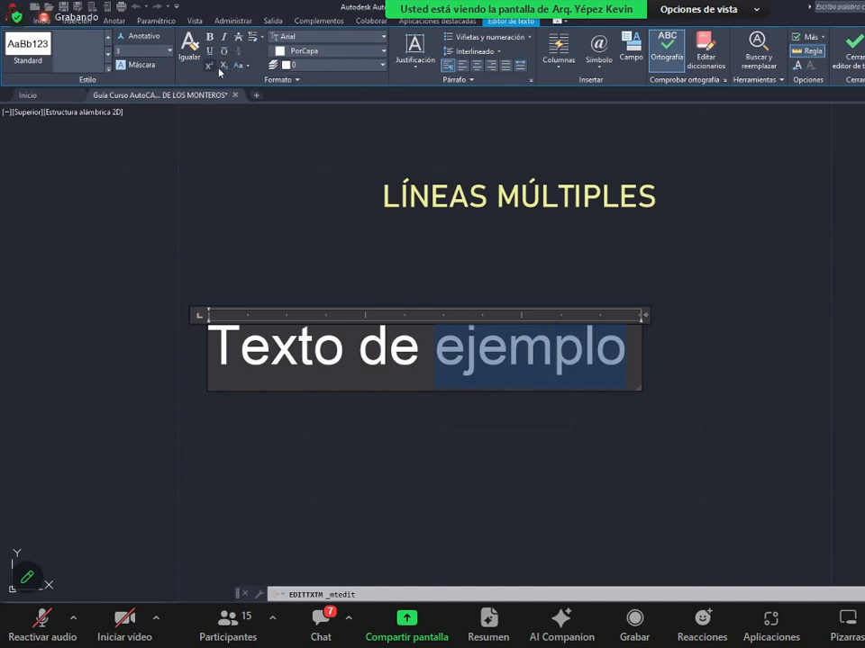
- Convert the whole phrase to uppercase and widen the text frame so it fits on one line
click(448, 350)
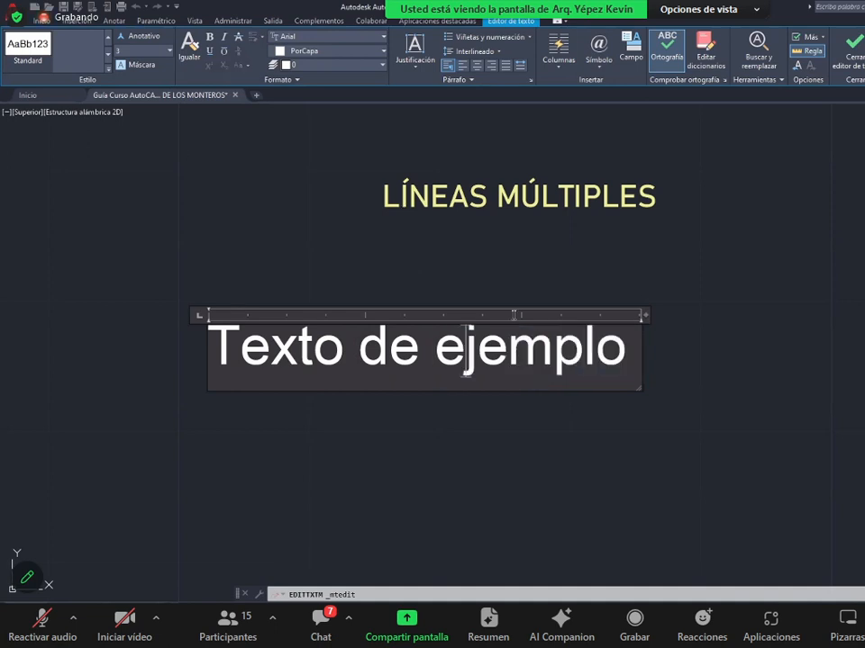
drag(627, 351, 444, 345)
click(470, 351)
key(shift+End)
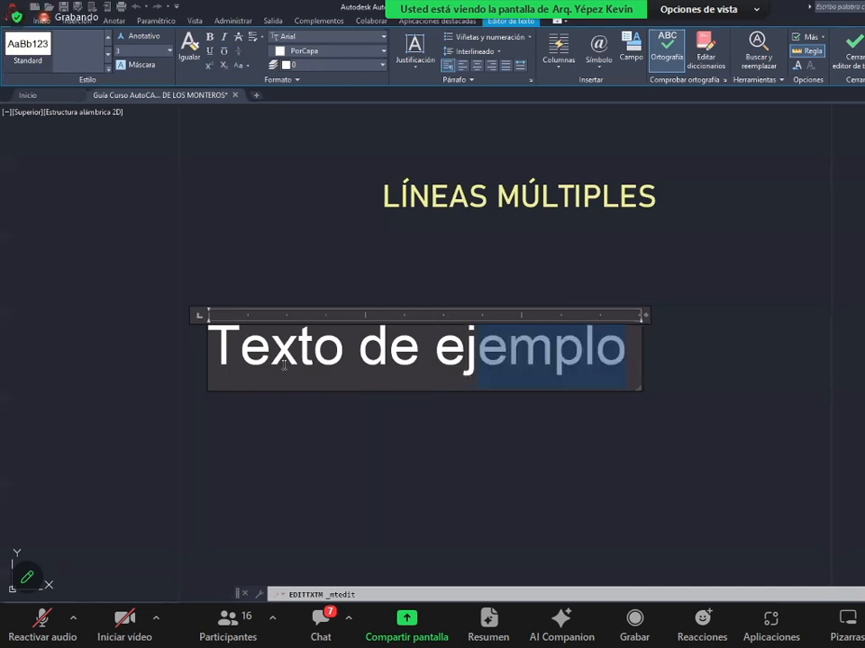
drag(283, 364, 206, 367)
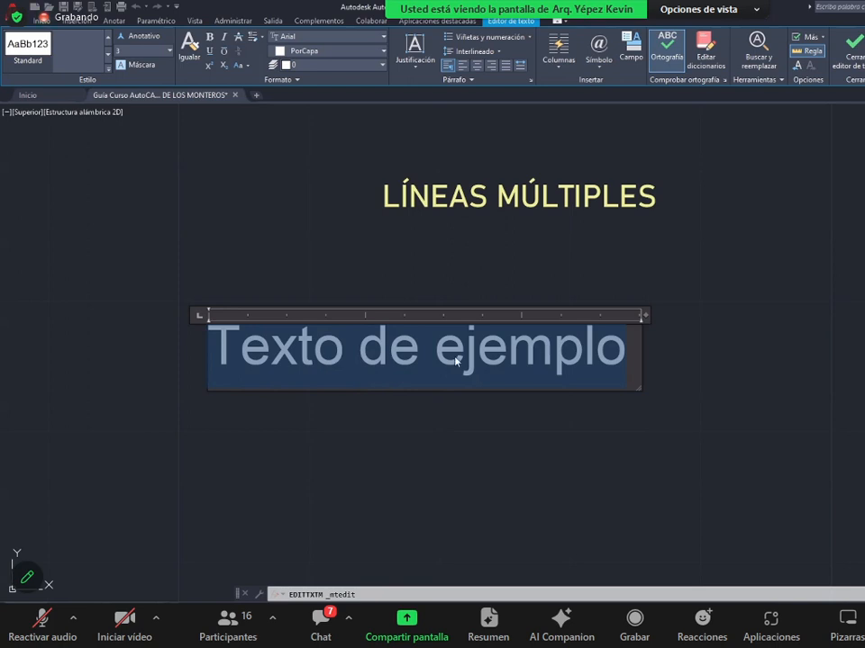
scroll(460, 350, up, 2)
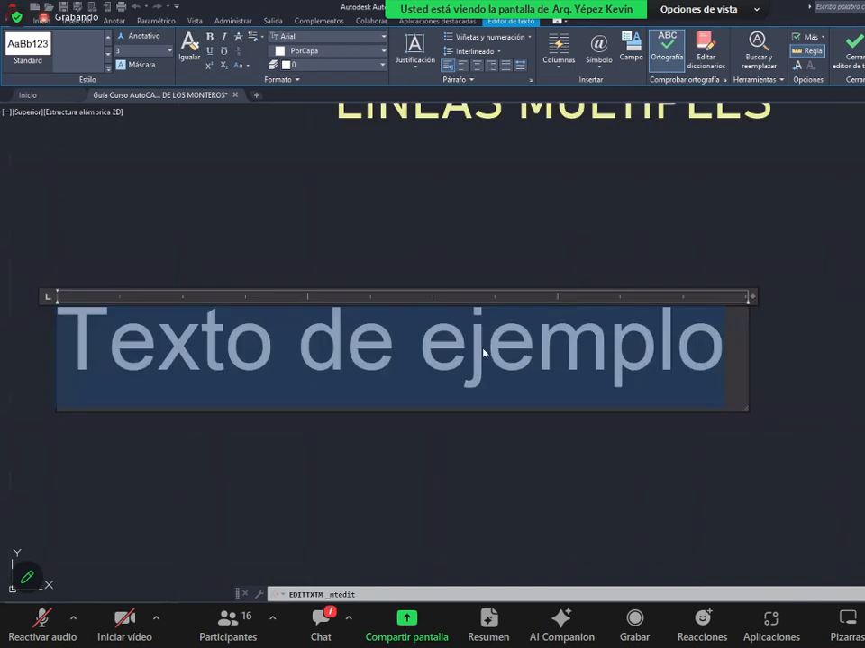
scroll(434, 344, down, 2)
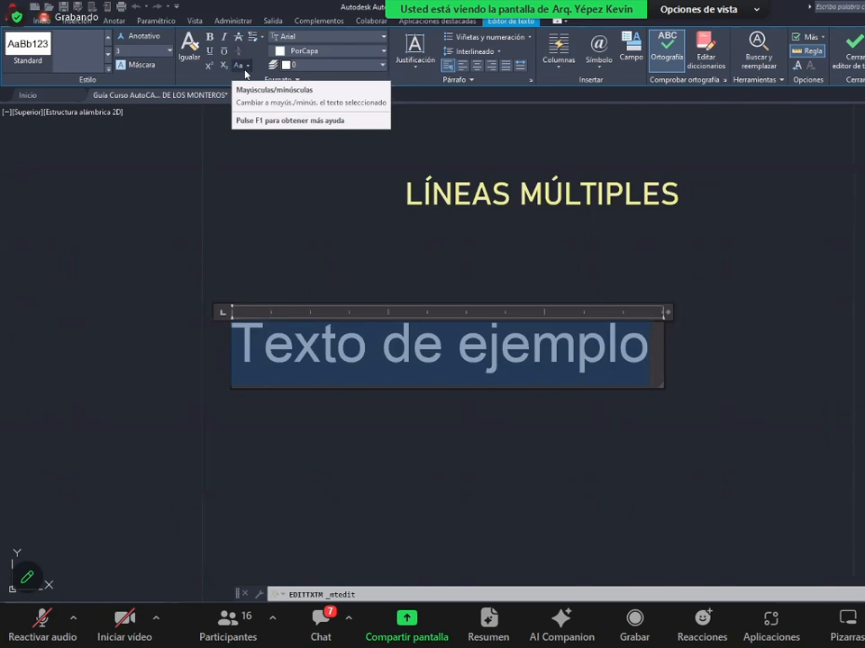
click(245, 67)
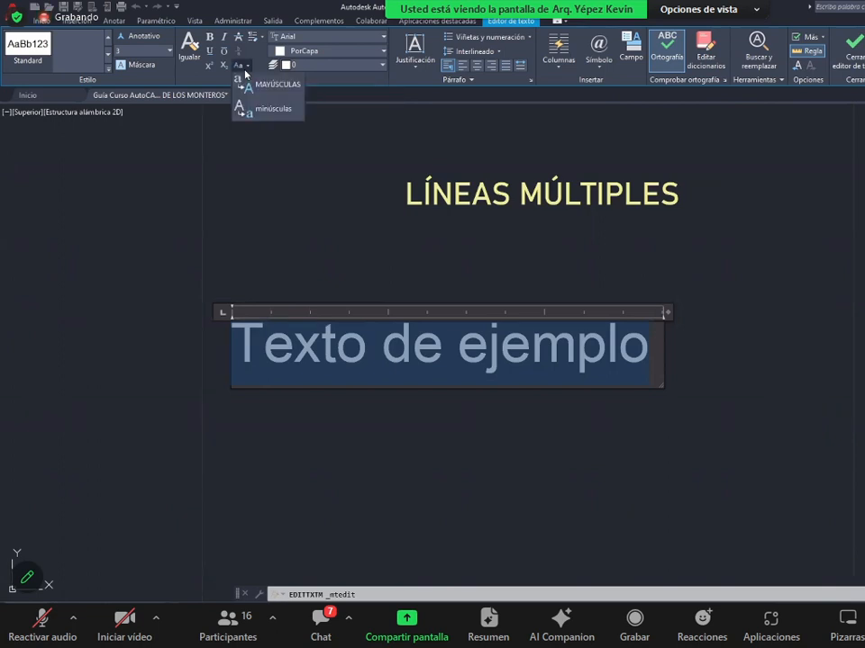
click(269, 85)
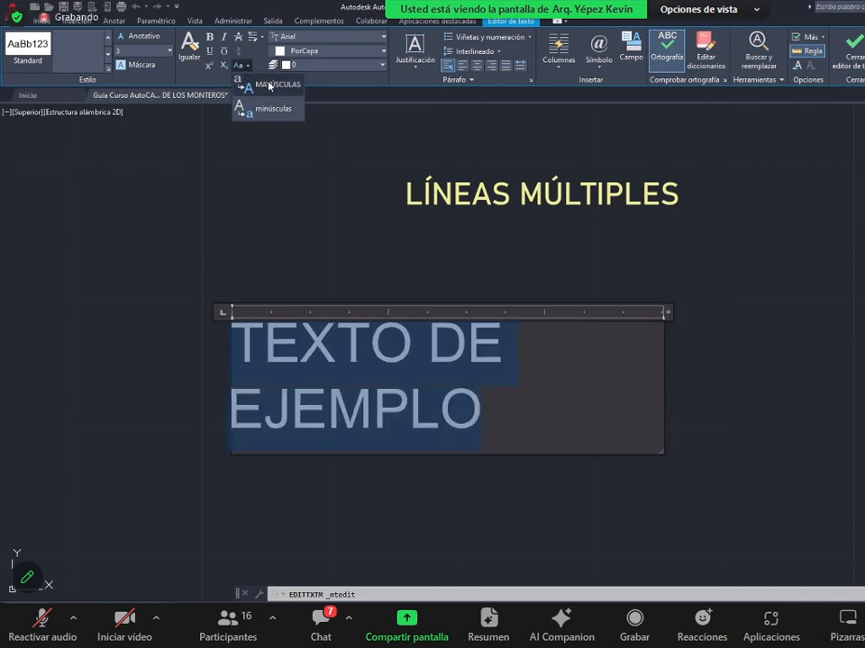
click(512, 412)
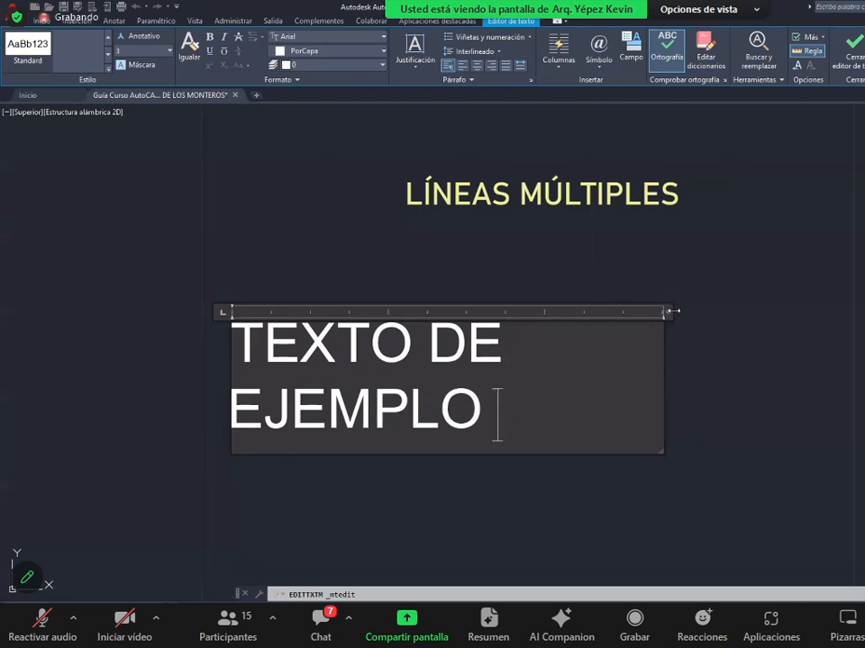
drag(665, 311, 776, 310)
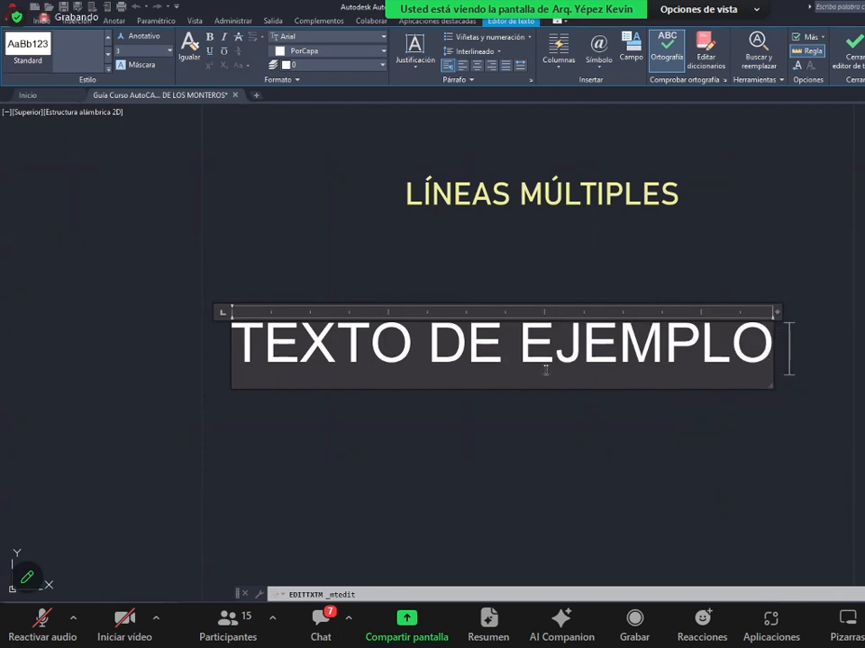
- Convert the whole phrase to lowercase and narrow the text frame to just past the last word
drag(770, 345, 222, 369)
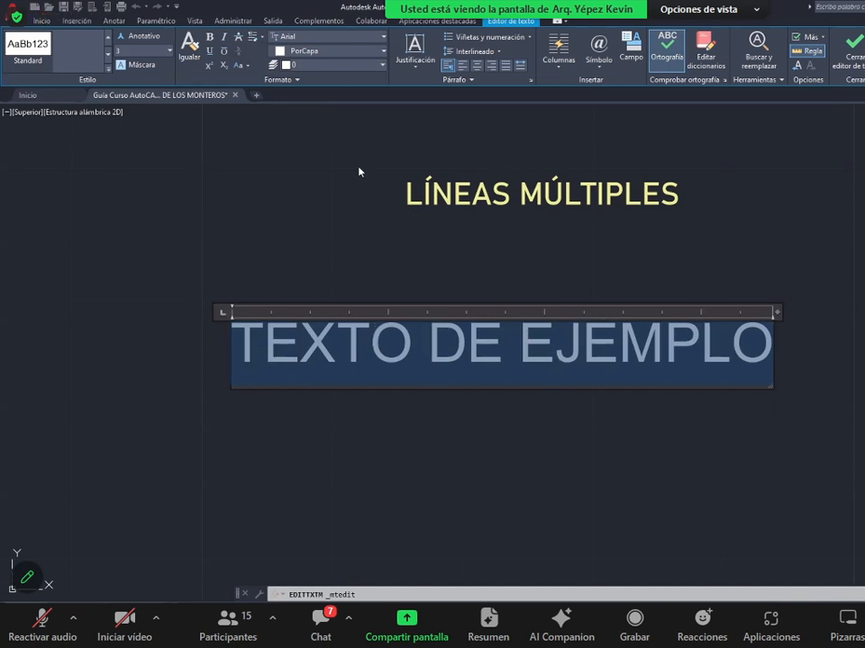
click(244, 65)
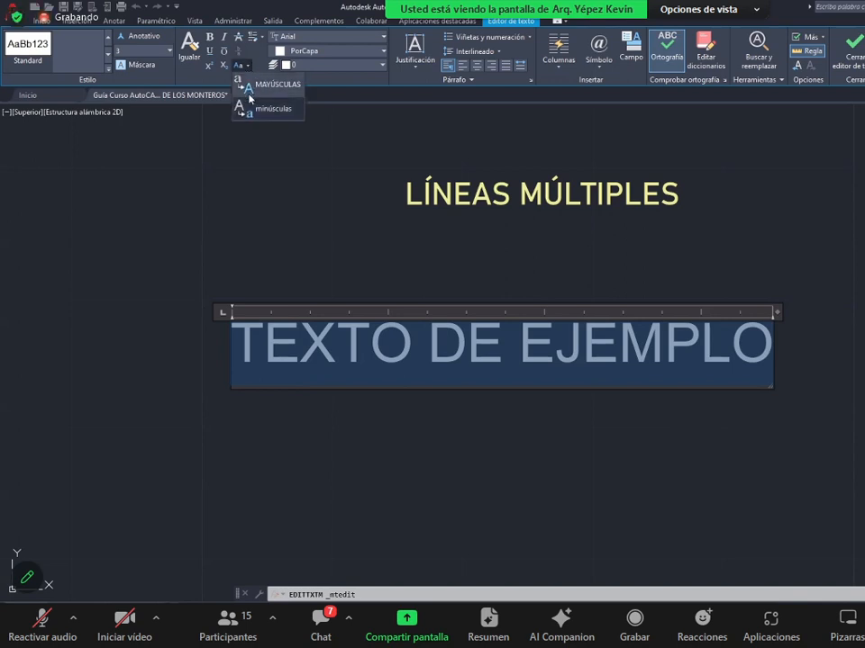
click(250, 106)
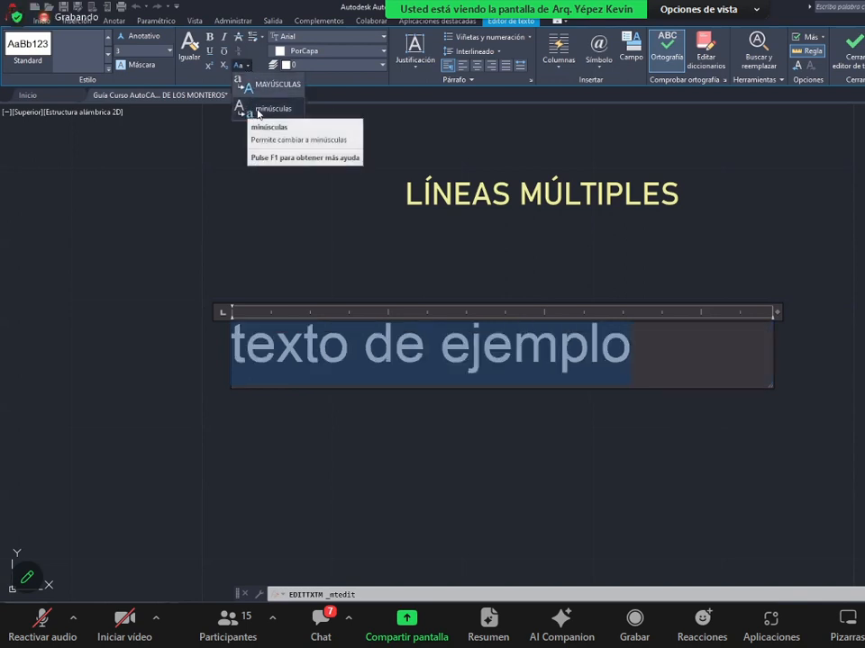
click(747, 365)
click(732, 333)
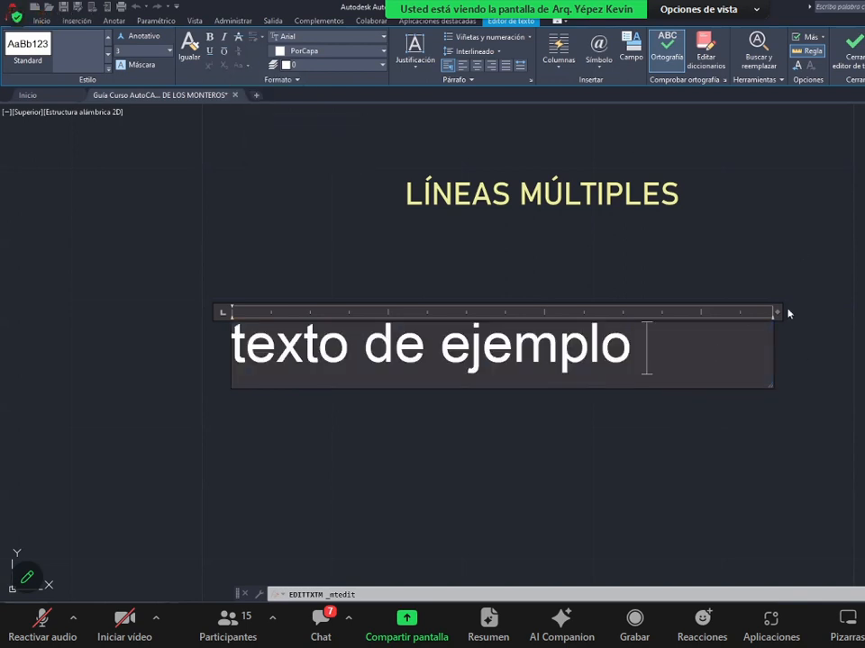
drag(773, 315, 641, 313)
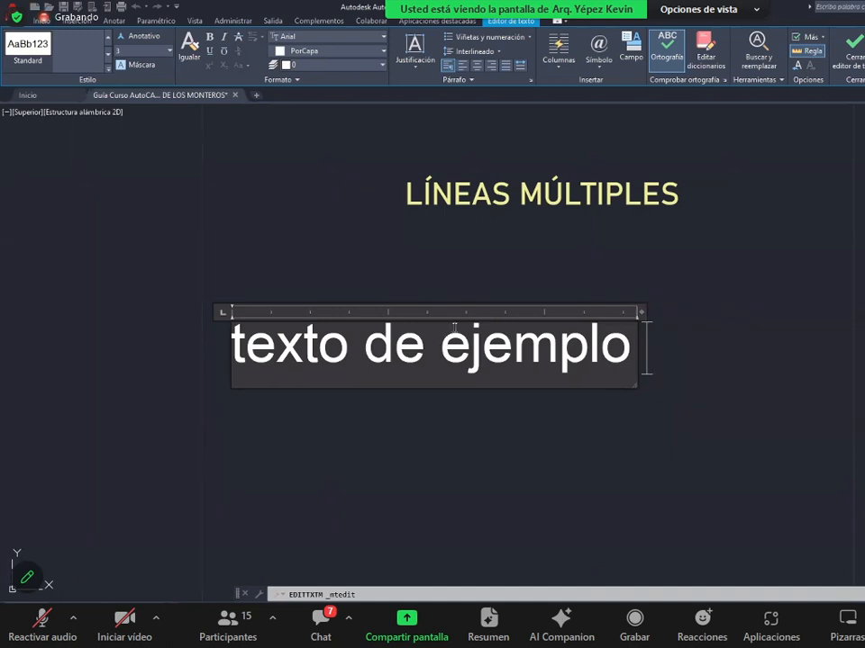
- Stretch the text frame far beyond the phrase and shrink it back to slightly wider than the text
scroll(453, 289, down, 2)
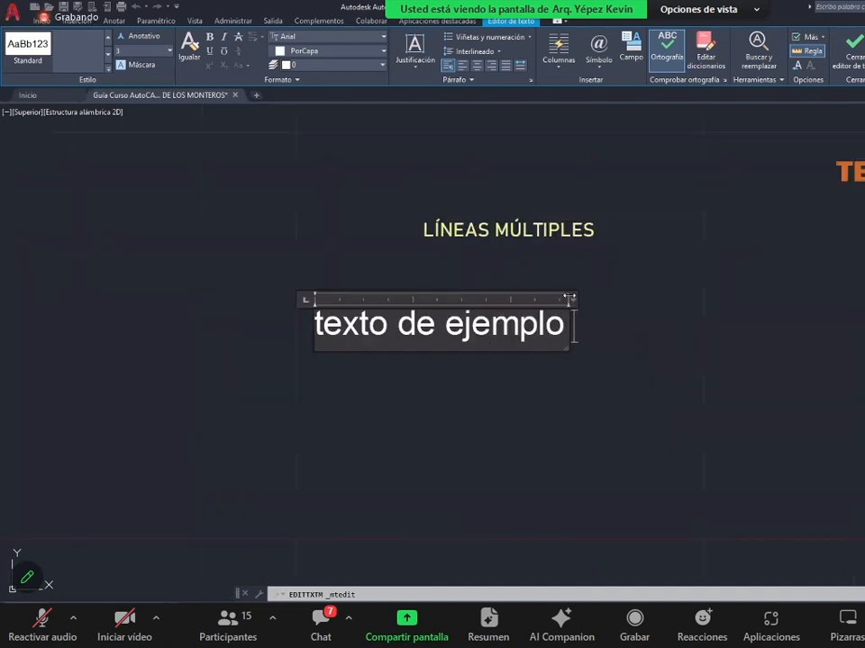
scroll(453, 393, down, 3)
scroll(458, 370, up, 3)
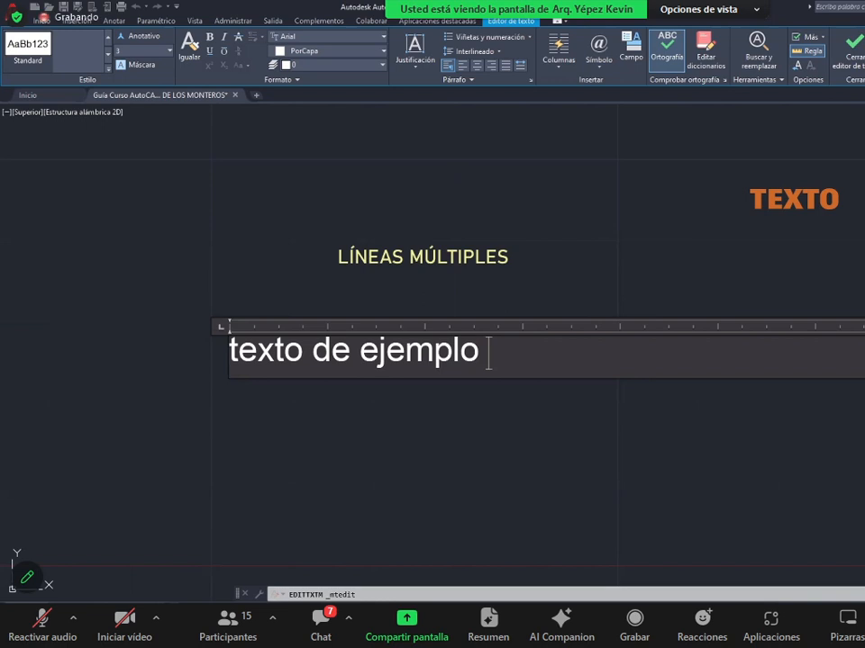
drag(861, 360, 508, 365)
scroll(213, 355, up, 4)
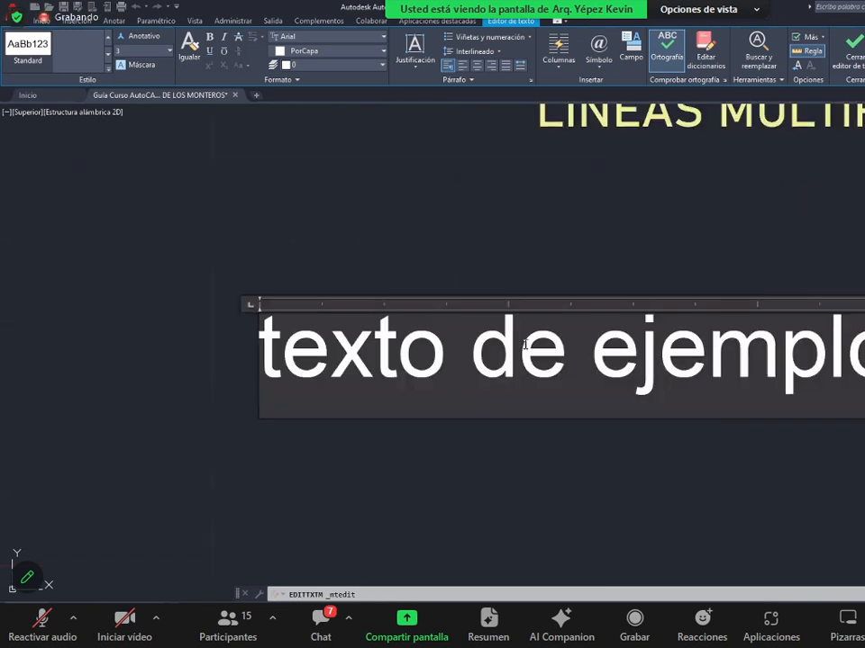
scroll(403, 358, down, 2)
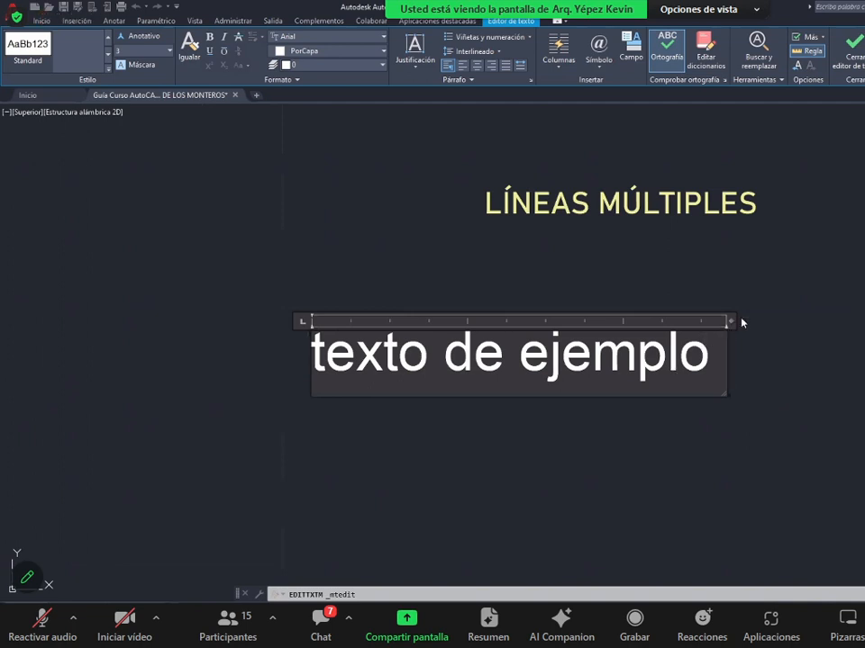
- Narrow the text frame so it ends just past the word "ejemplo"
drag(737, 325, 701, 328)
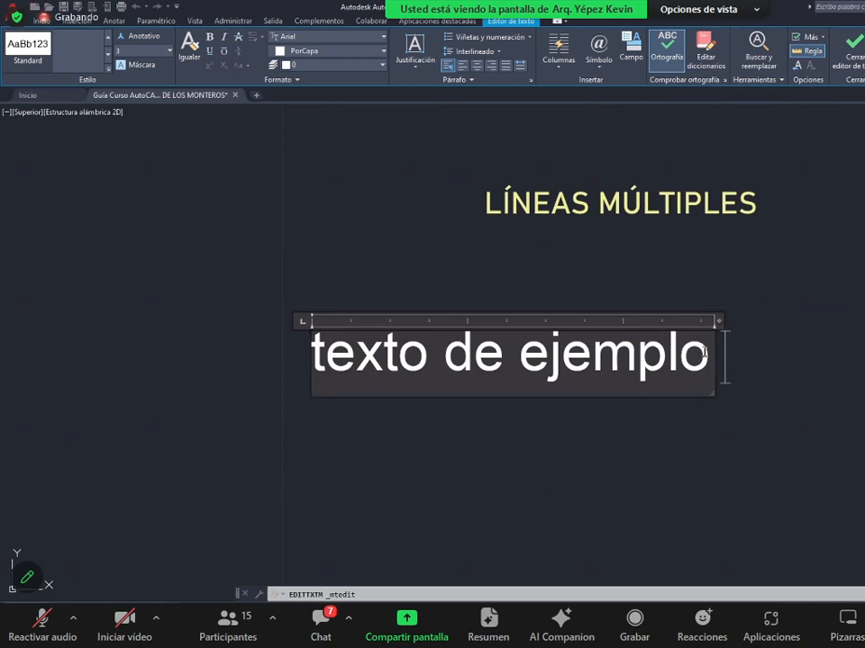
drag(704, 353, 694, 358)
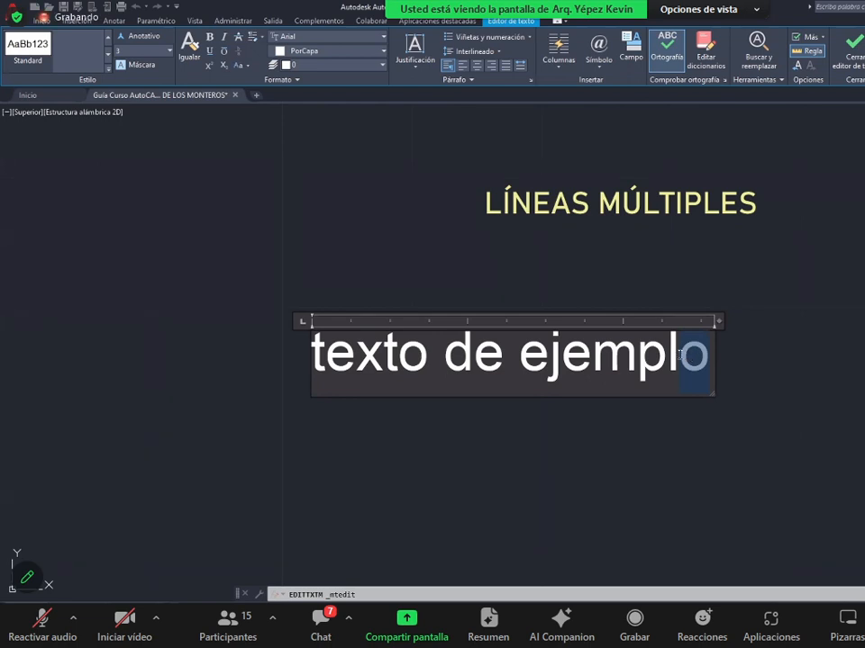
- Select the entire phrase "texto de ejemplo" inside the text editor
scroll(710, 364, down, 2)
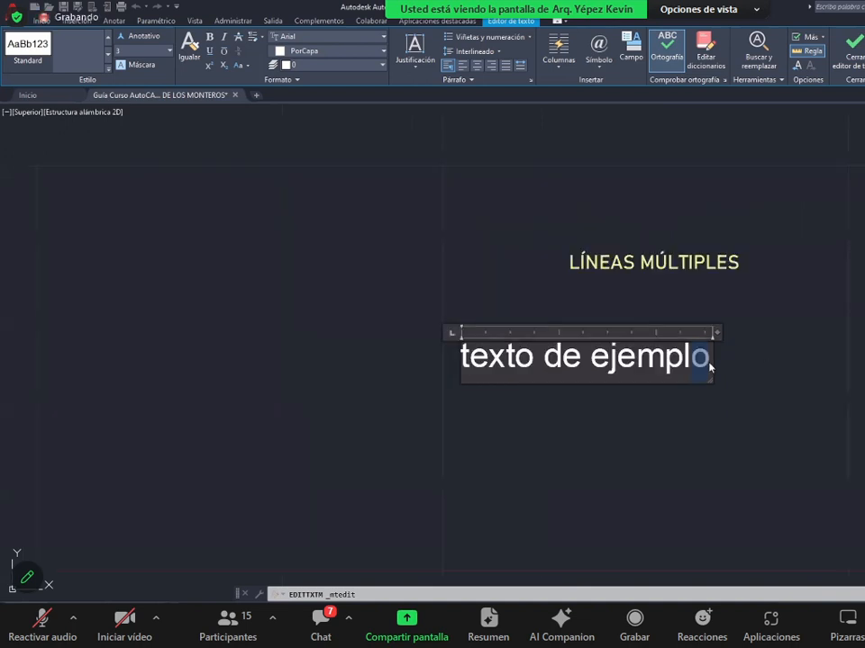
scroll(630, 364, up, 4)
scroll(655, 366, down, 2)
scroll(685, 364, down, 2)
scroll(749, 374, up, 2)
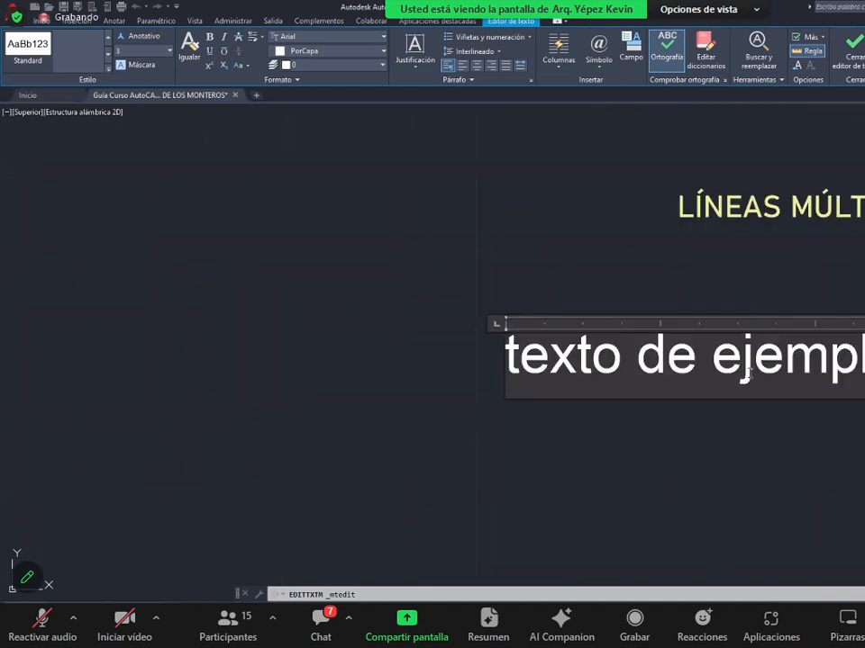
click(776, 361)
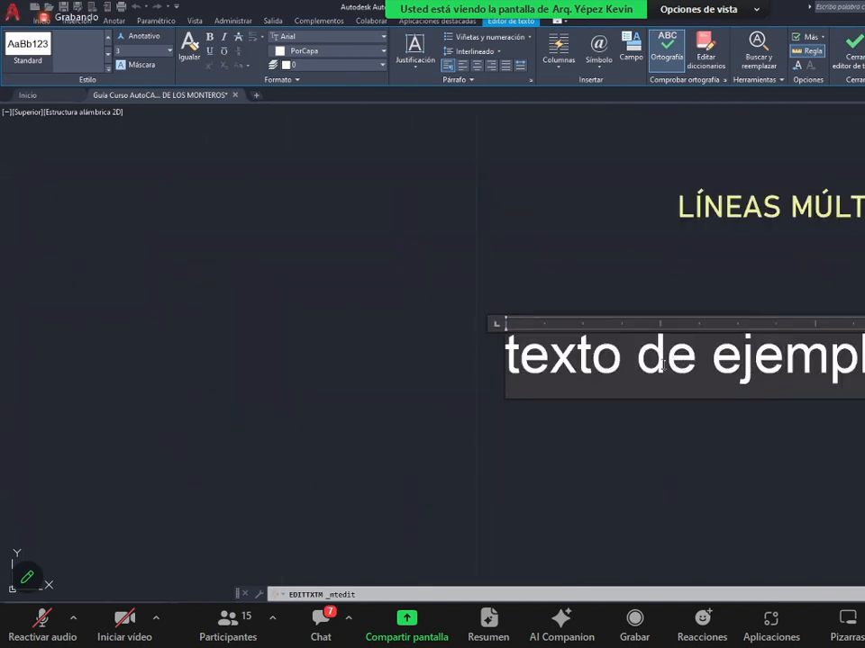
drag(515, 362, 863, 363)
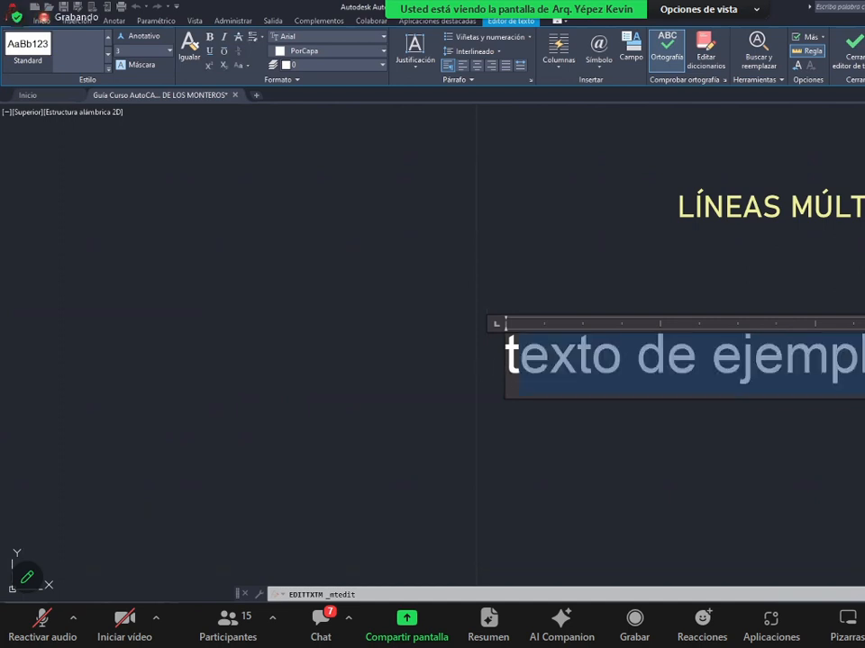
click(548, 364)
drag(507, 363, 862, 363)
- Preview fonts such as Bauhaus 93, Berlin Sans FB, Bodoni MT Condensed and Bookshelf Symbol 7 on the selected phrase
click(334, 38)
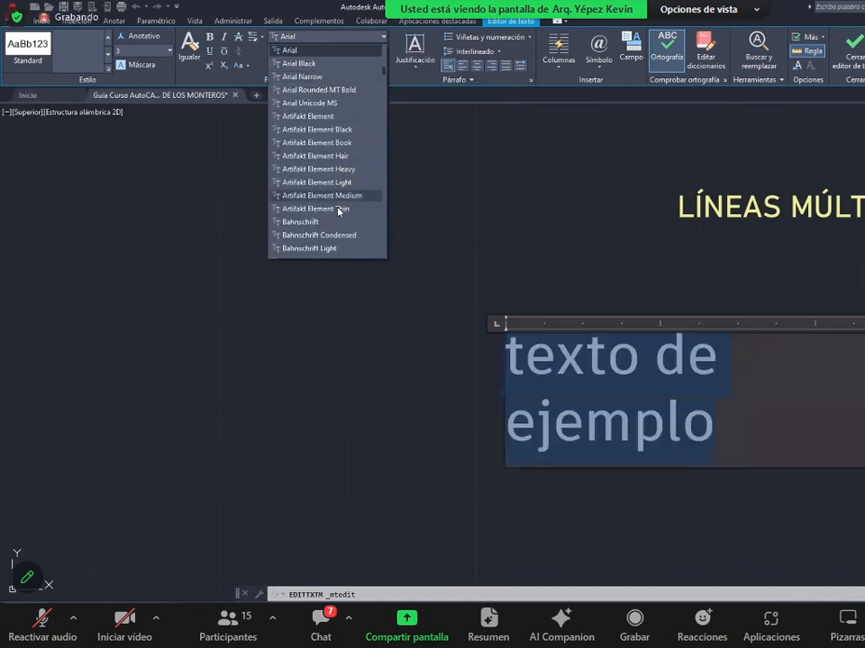
scroll(334, 228, down, 2)
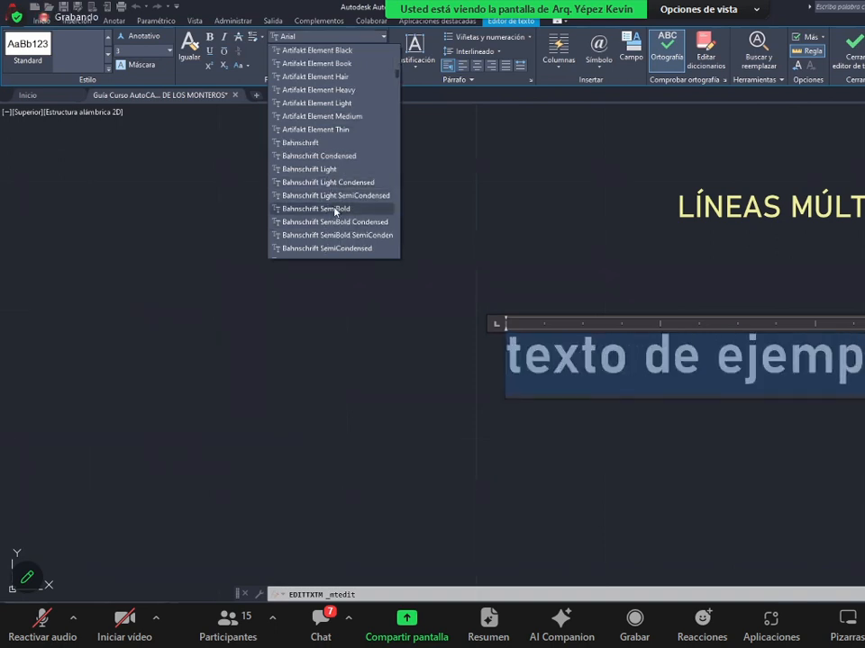
scroll(336, 210, down, 3)
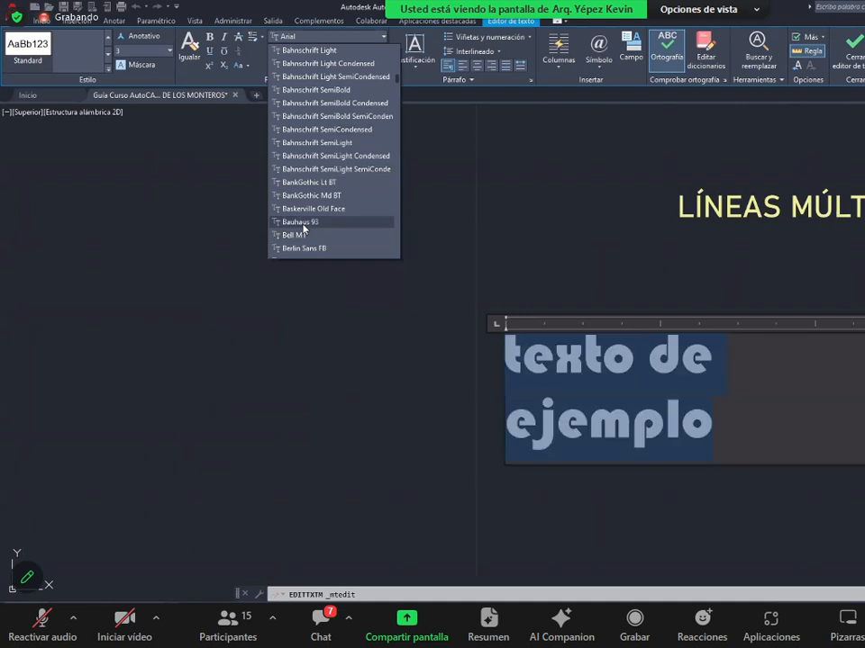
scroll(304, 229, down, 1)
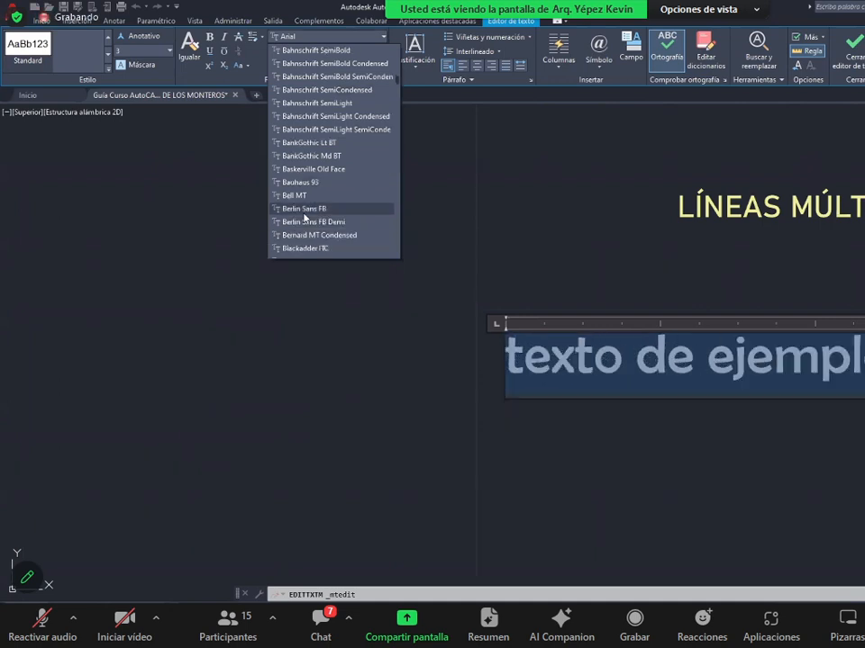
scroll(306, 218, down, 2)
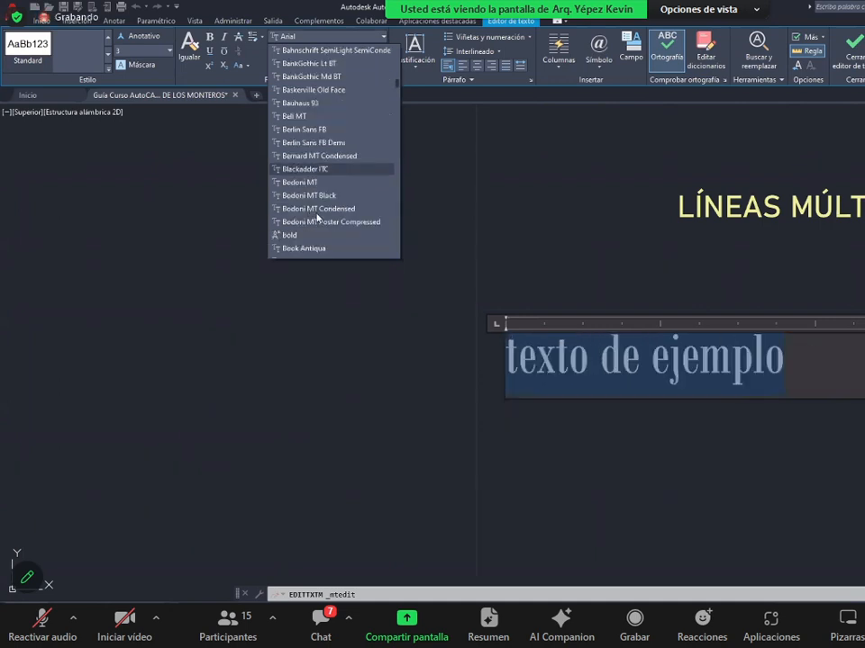
scroll(315, 195, down, 1)
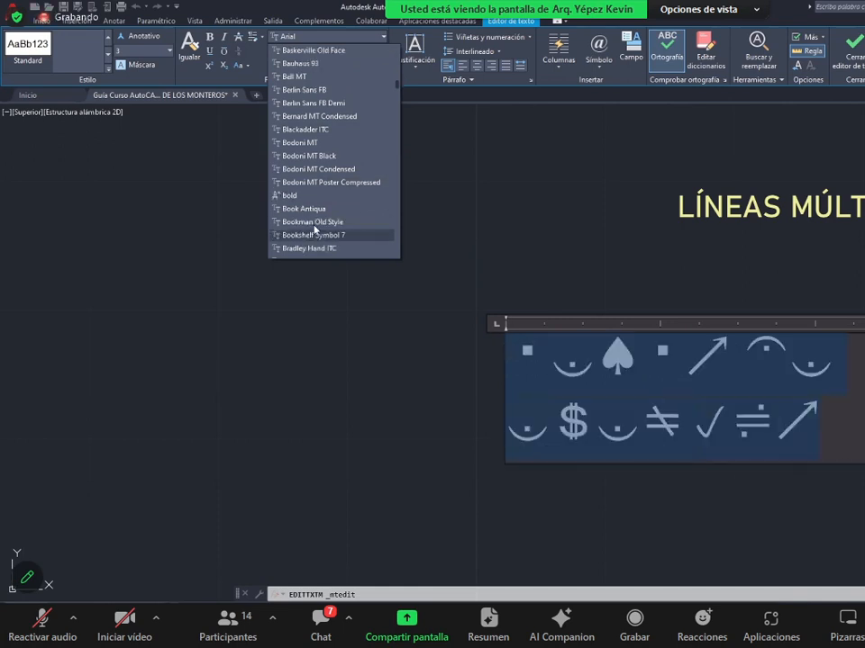
scroll(313, 225, down, 3)
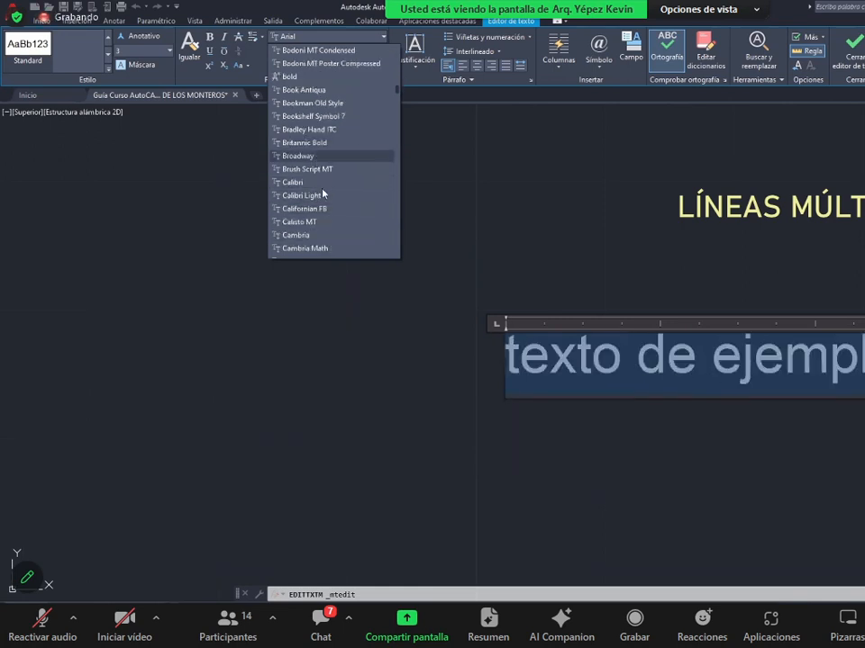
scroll(330, 220, down, 3)
scroll(329, 220, down, 7)
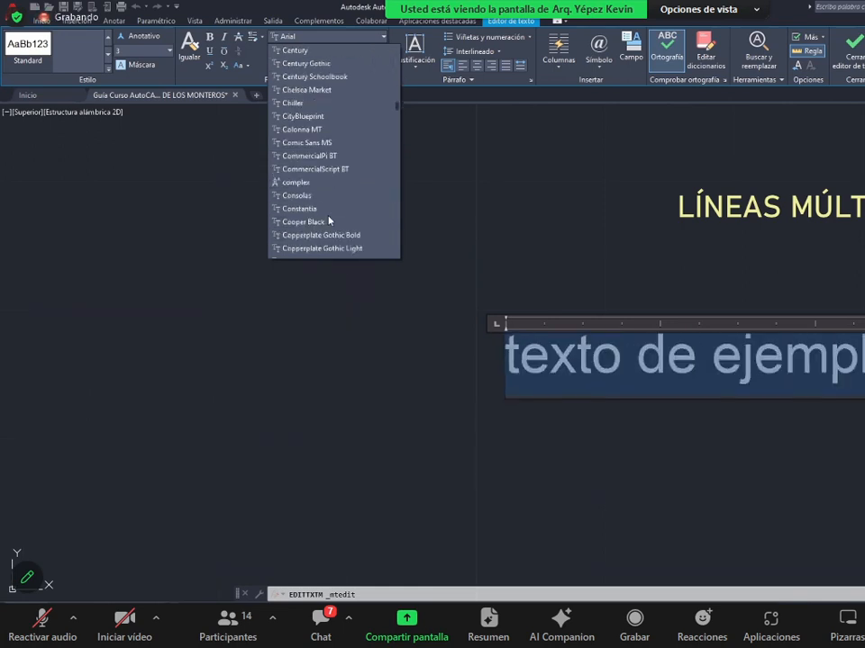
- Look through the font list from its beginning to the Cascadia fonts, close it keeping Arial, and deselect the phrase
scroll(330, 221, up, 20)
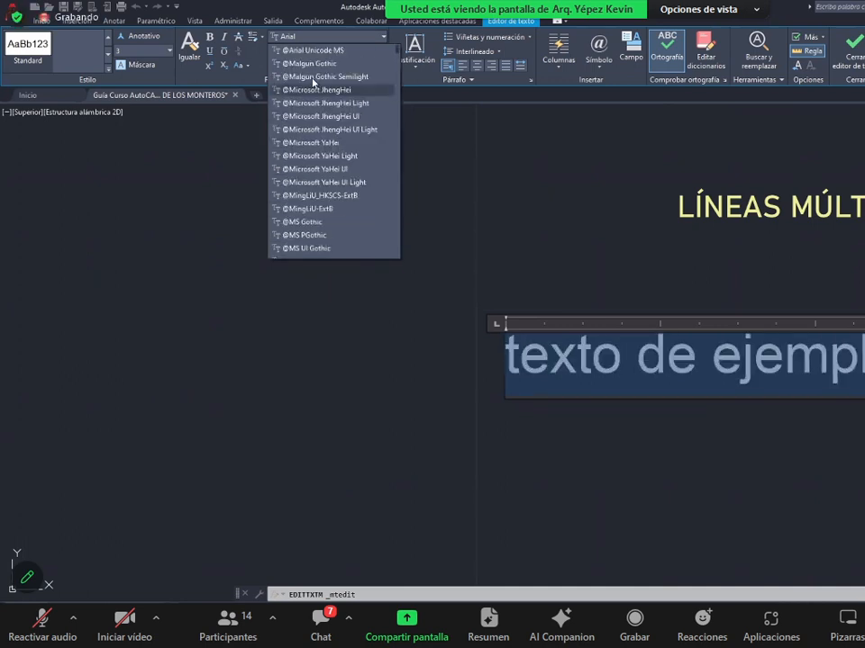
scroll(333, 162, down, 6)
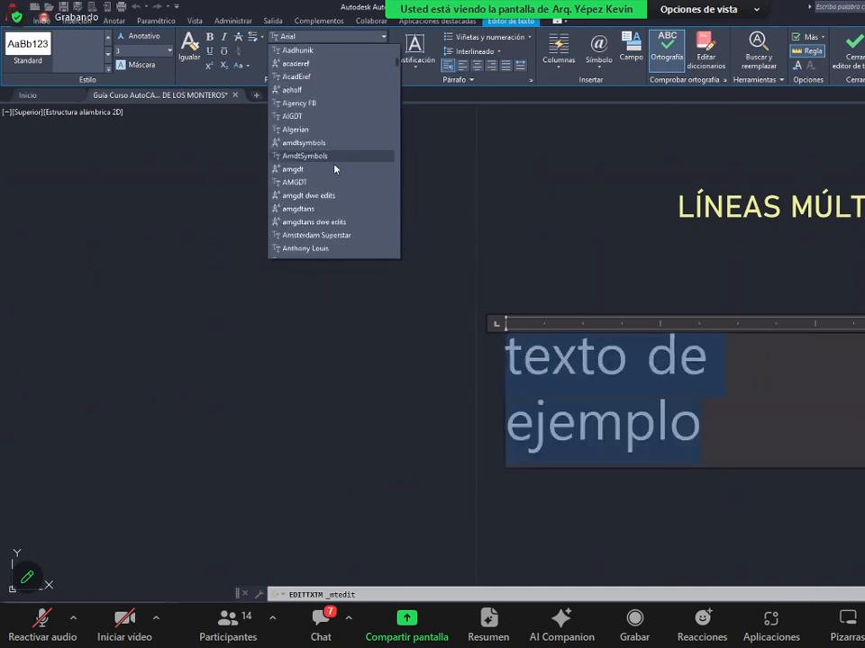
scroll(334, 168, down, 20)
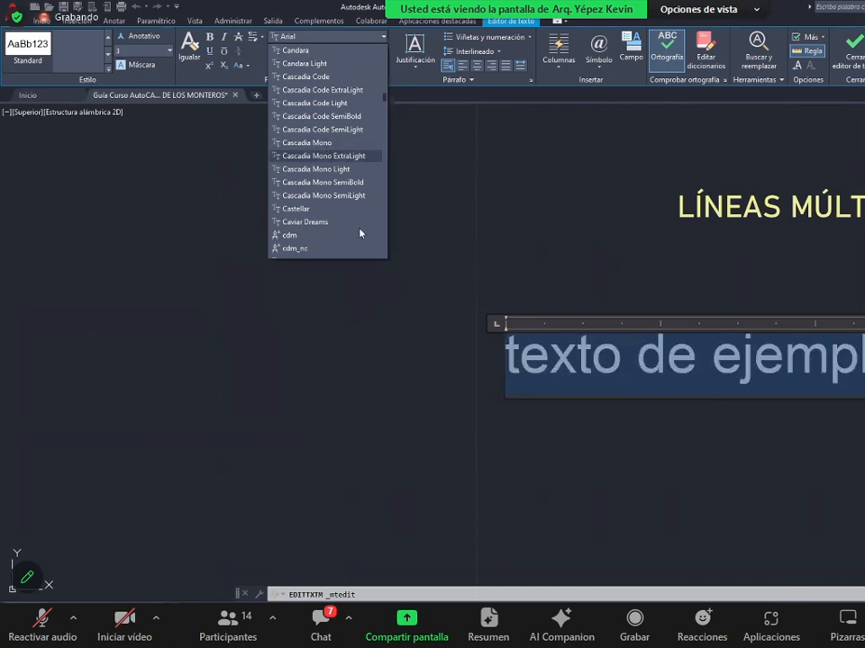
click(767, 357)
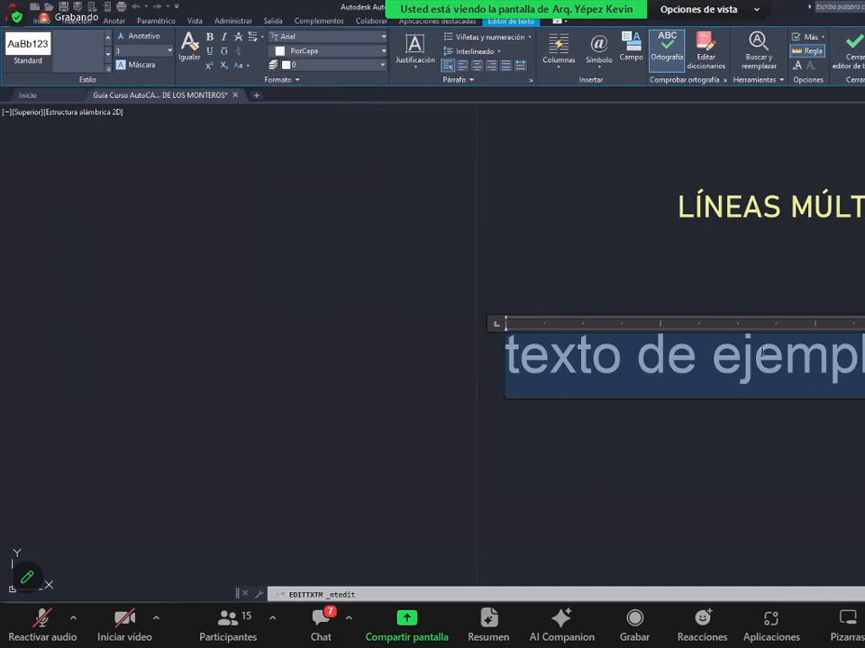
click(743, 358)
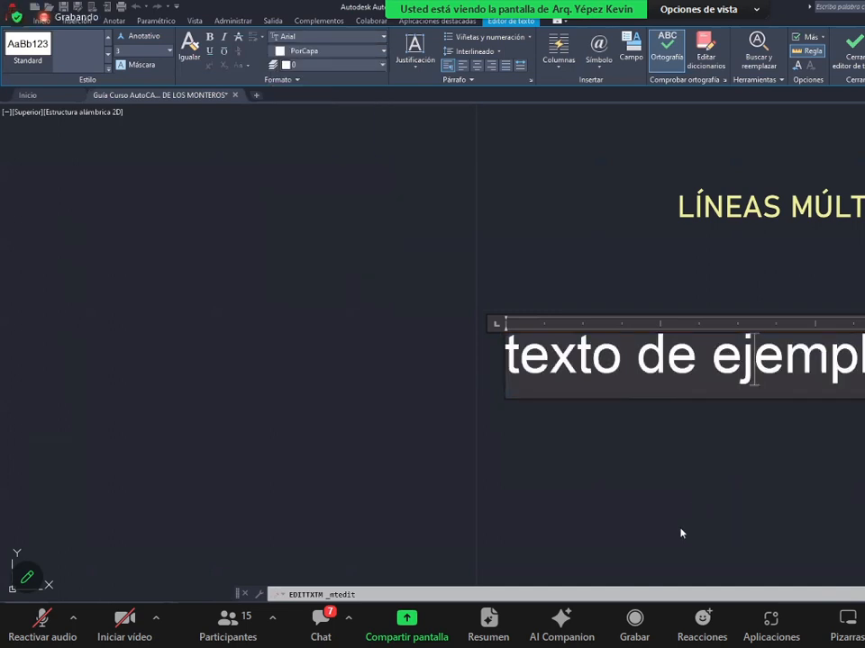
- Switch to the web browser and look over DaFont's home page with its categories and recently added fonts
click(656, 564)
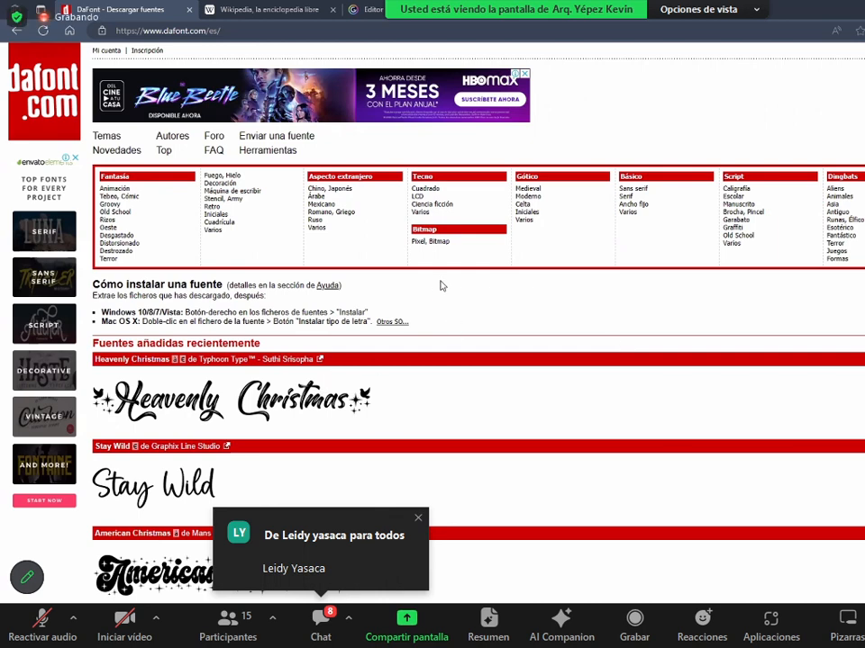
scroll(261, 293, down, 1)
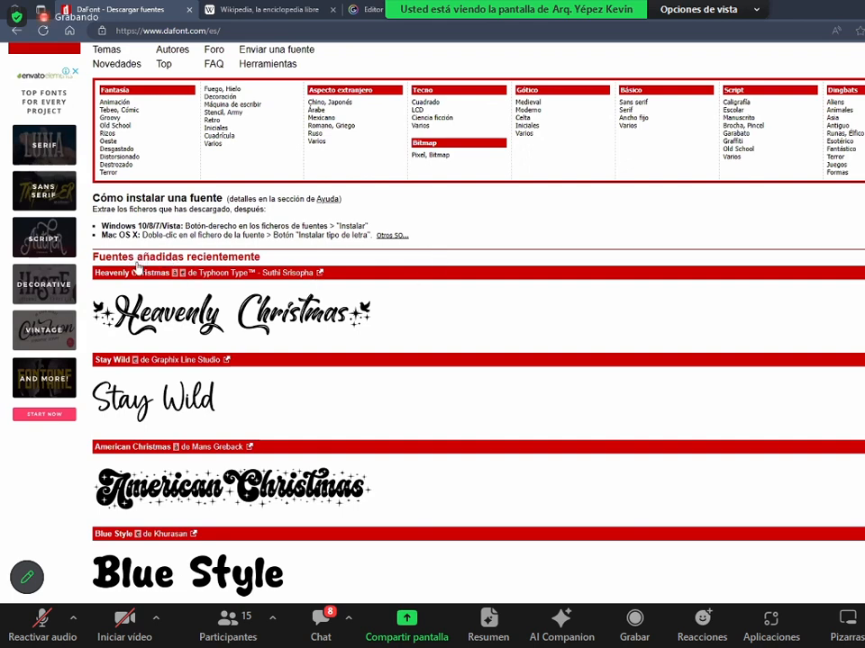
scroll(249, 275, down, 2)
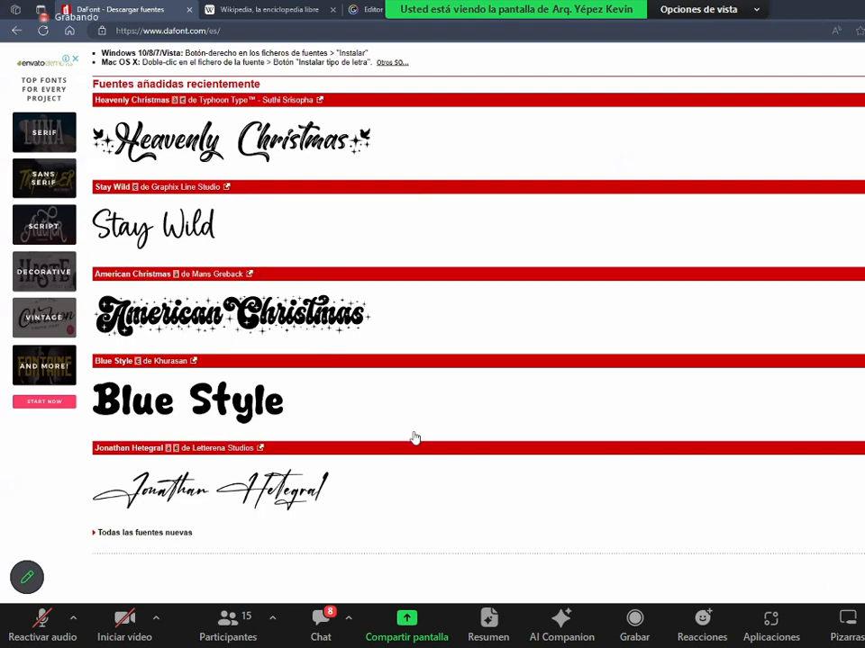
scroll(412, 423, up, 3)
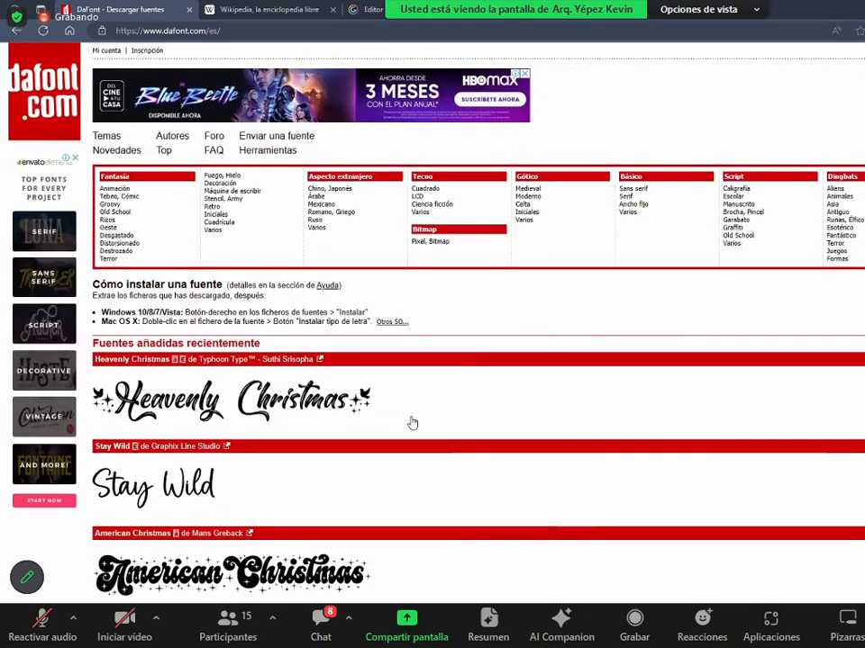
- Open DaFont's Gótico > Moderno category and look through its fonts
click(530, 194)
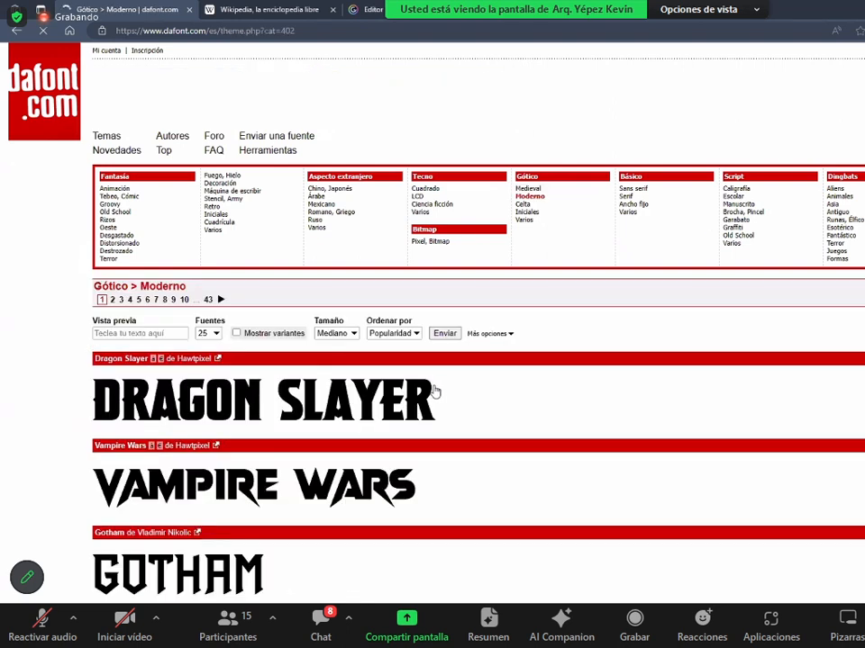
scroll(430, 392, down, 2)
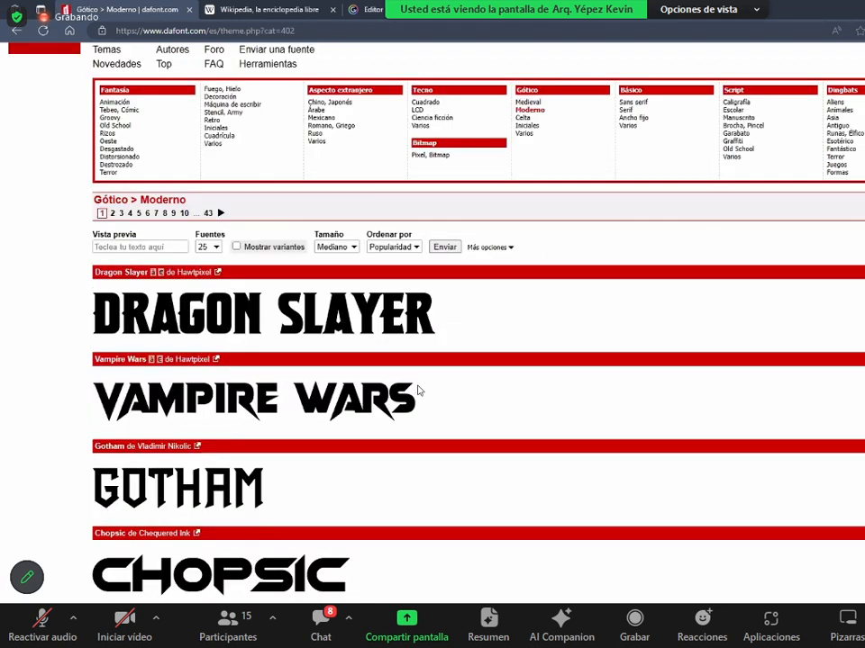
scroll(419, 392, down, 6)
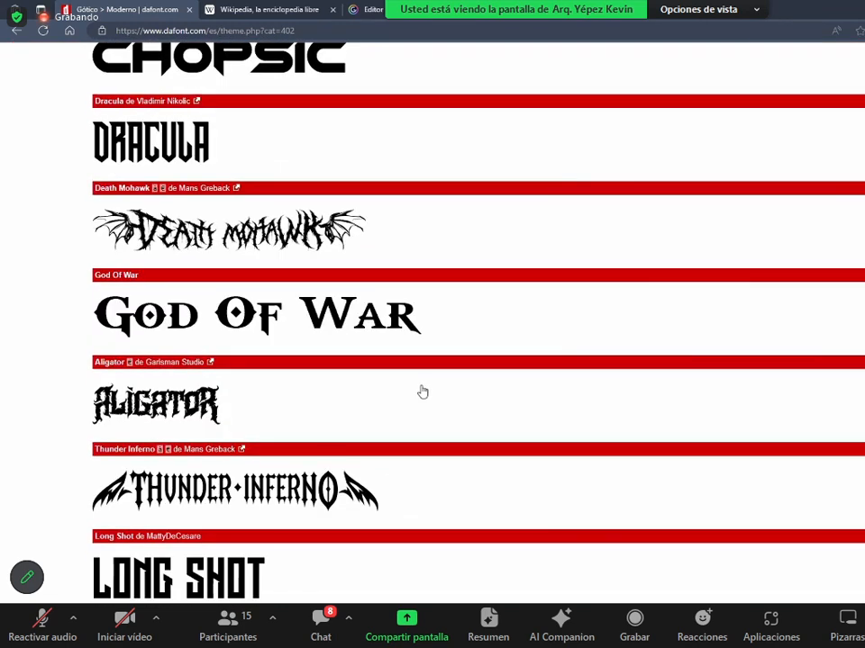
scroll(678, 427, down, 2)
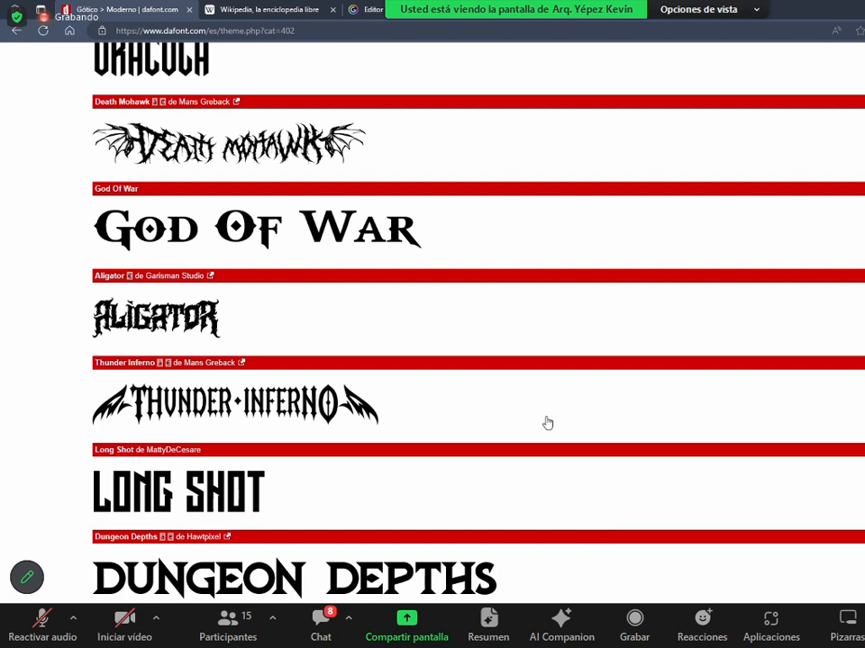
- Preview the Gótico > Moderno fonts with the text "texto de ejemplo" at 100 fonts per page and look through the list
scroll(546, 423, up, 10)
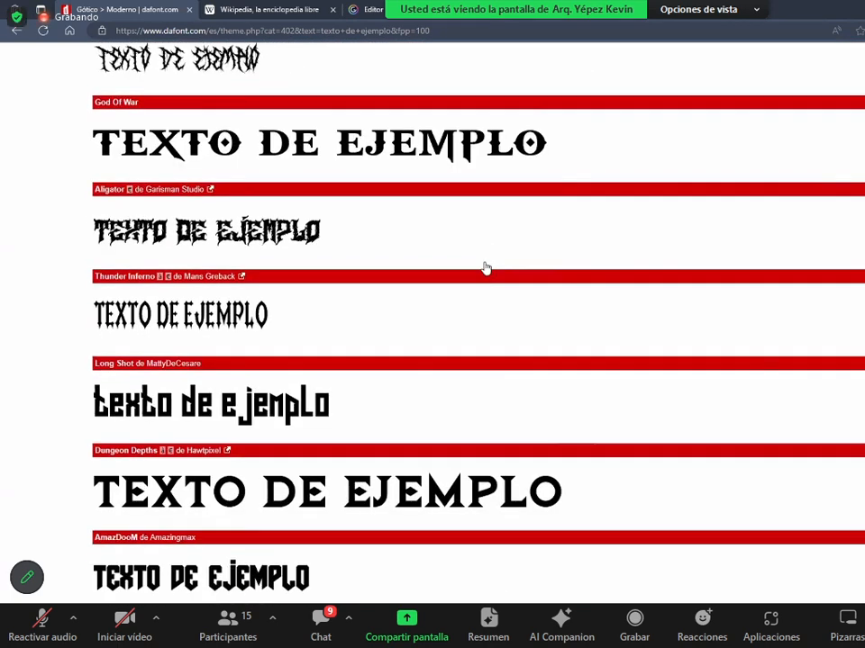
scroll(305, 301, down, 4)
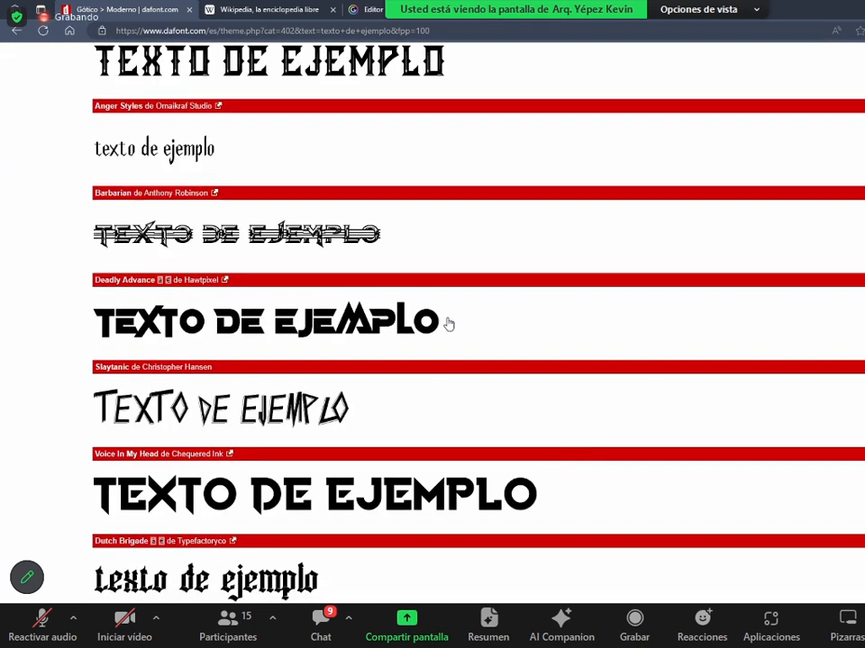
scroll(446, 325, down, 2)
scroll(447, 326, down, 1)
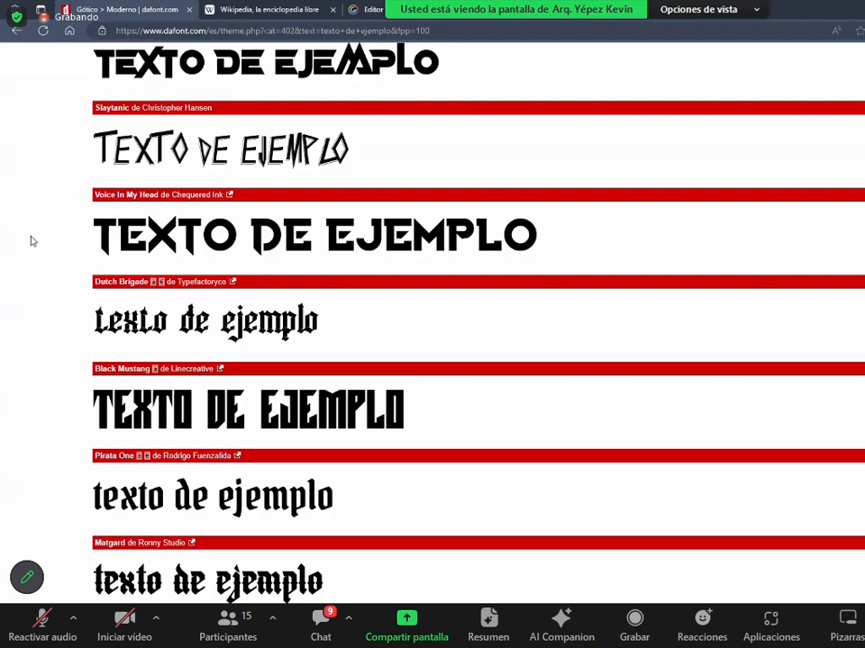
scroll(172, 286, down, 6)
scroll(242, 383, down, 13)
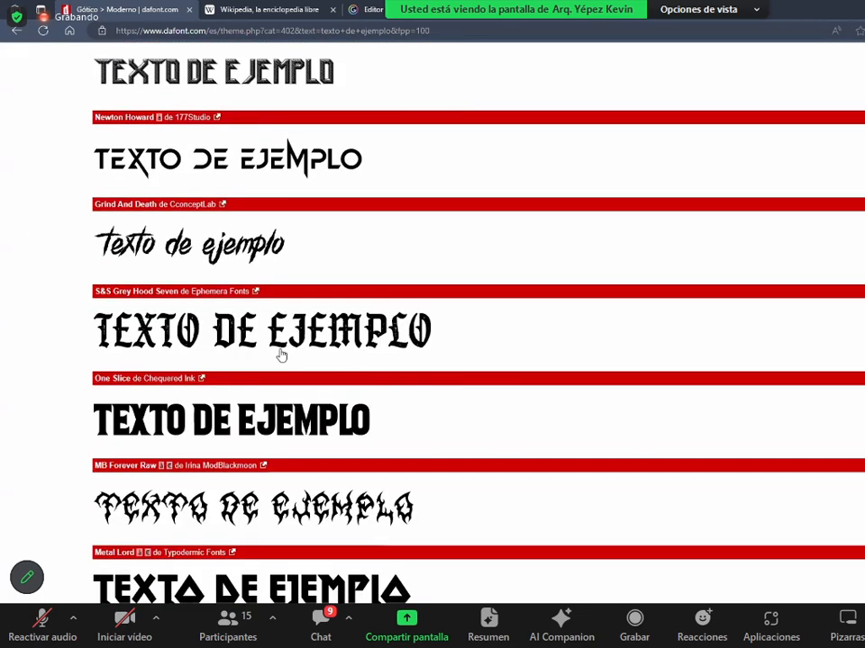
scroll(280, 354, down, 20)
scroll(468, 375, down, 15)
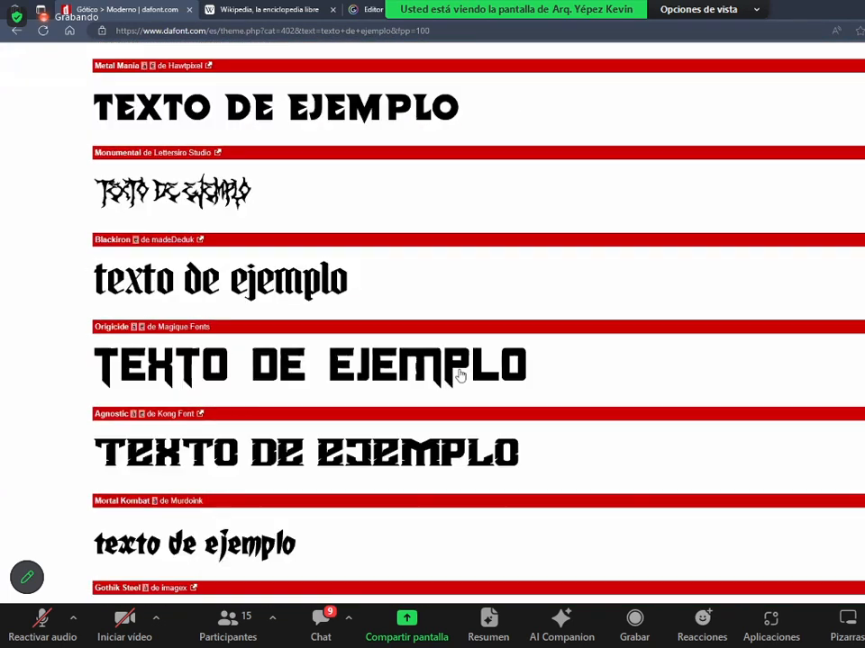
scroll(89, 256, down, 1)
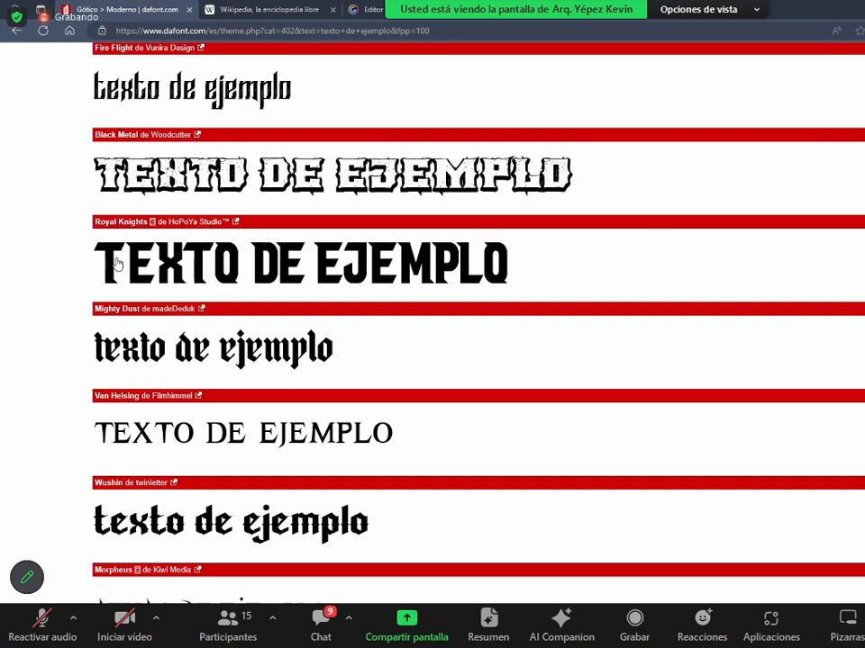
- Highlight the Royal Knights font heading, clear the highlight, and view the fonts listed below it
drag(85, 229, 107, 220)
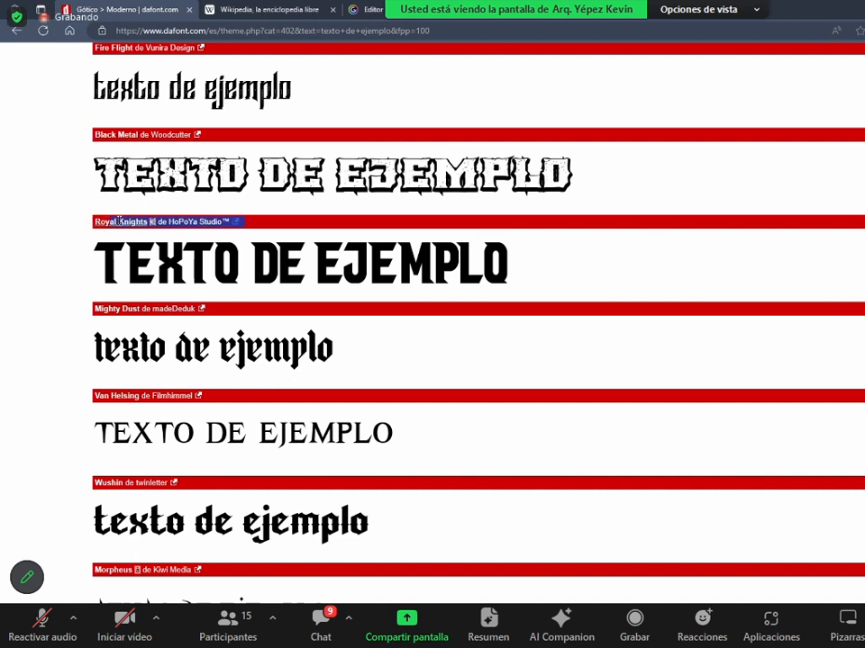
click(96, 221)
scroll(101, 232, down, 1)
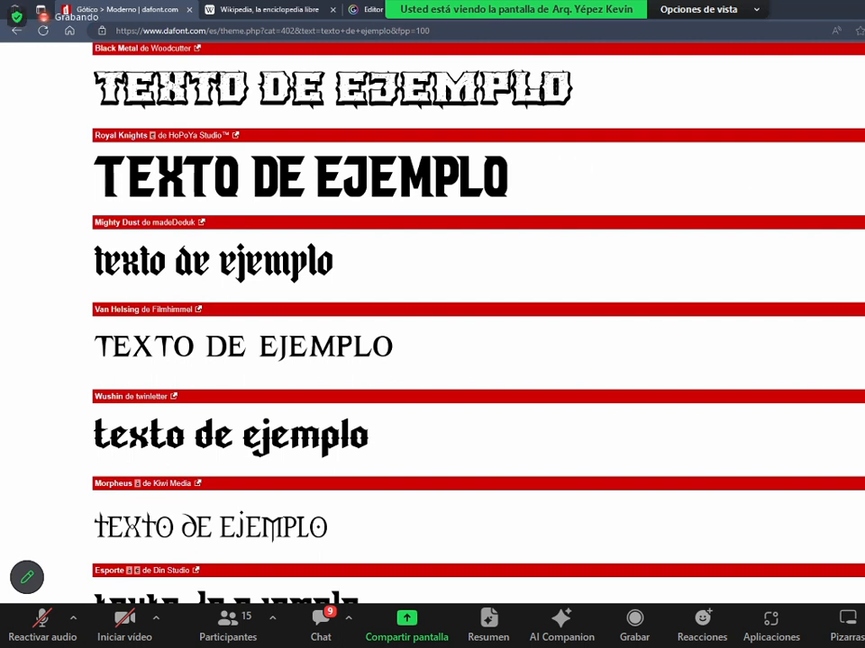
- Download the Royal Knights font, open royal_knights.zip past the WinRAR licence notice, and open Royal_Knights-Demo.ttf in the font viewer
click(582, 159)
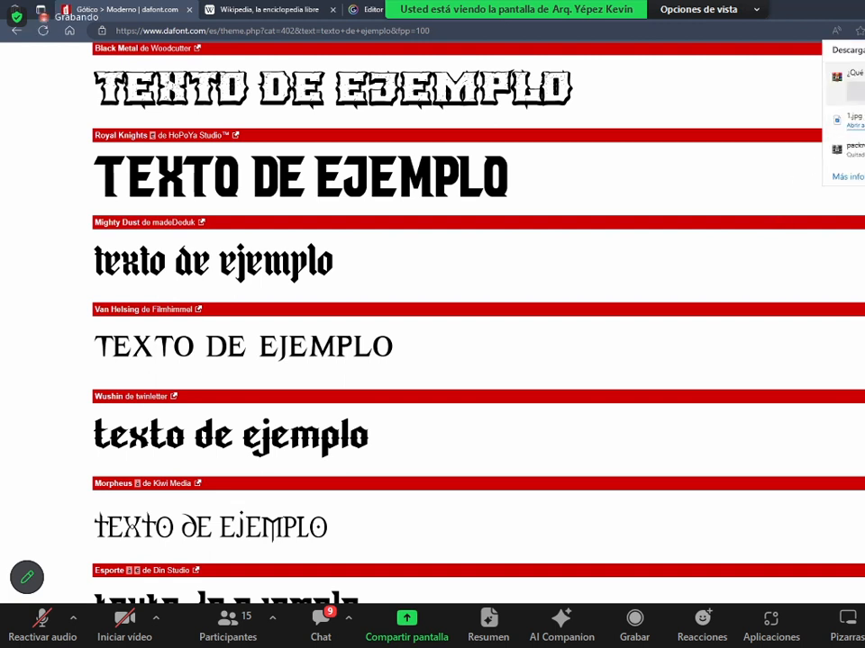
click(856, 91)
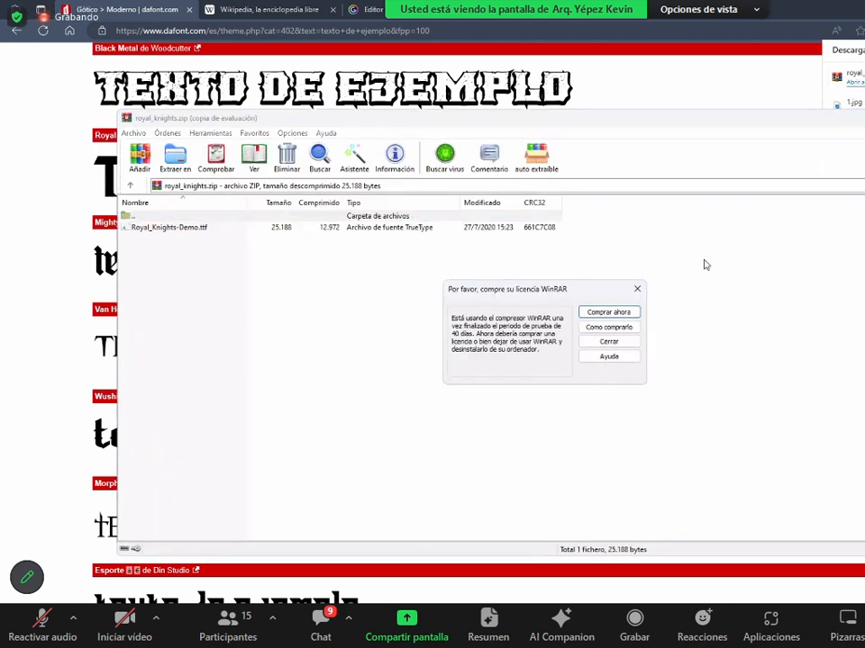
click(637, 289)
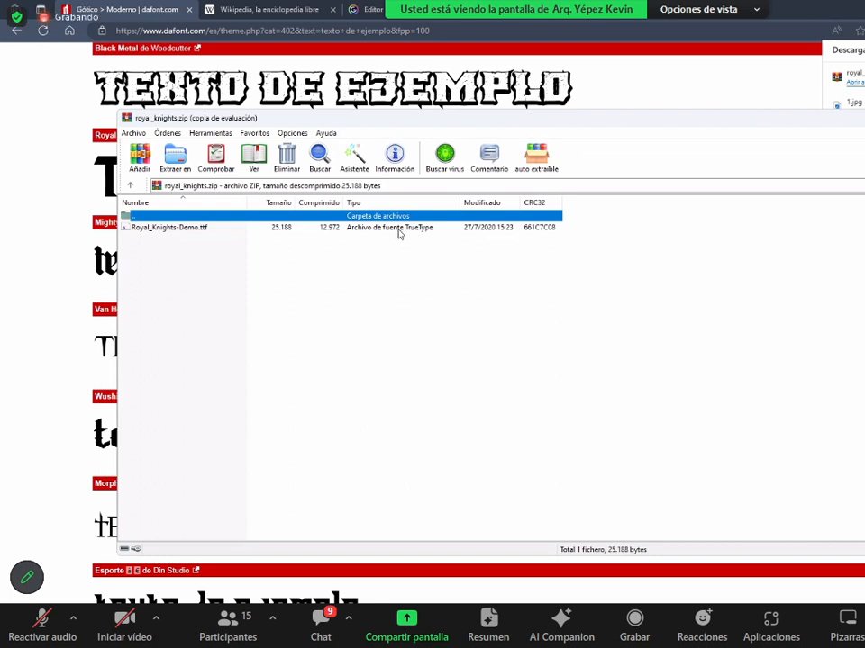
click(191, 231)
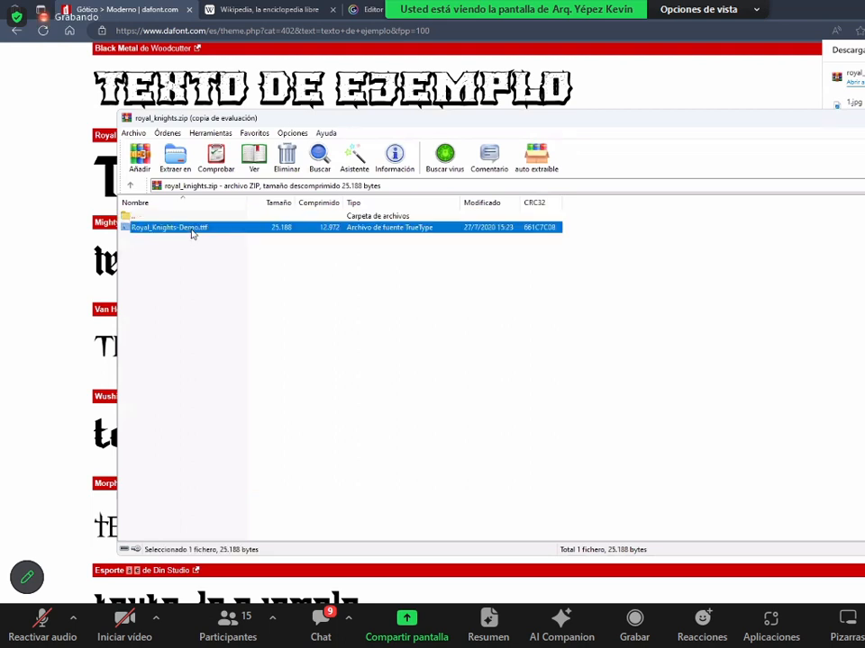
double_click(416, 228)
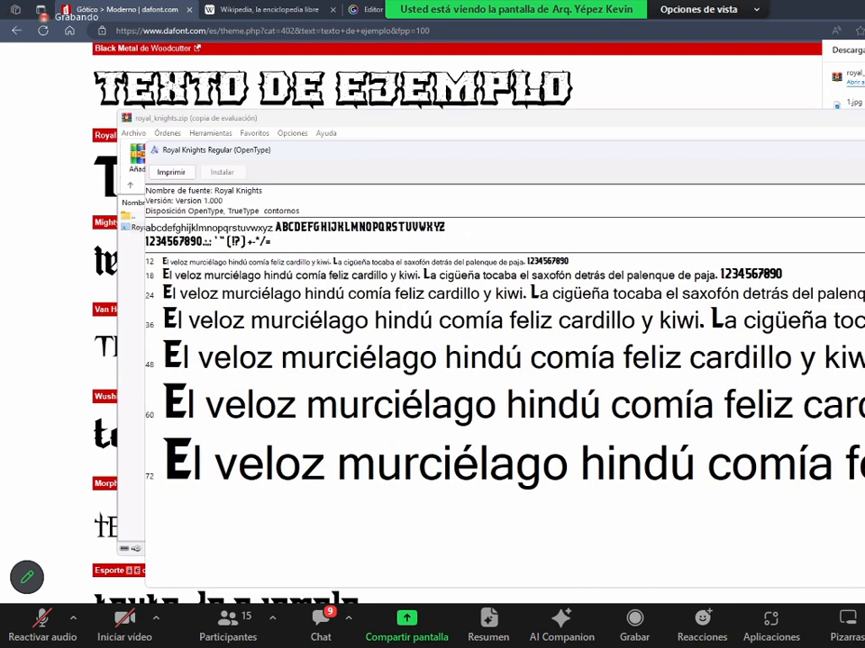
- Switch to AutoCAD, open the "texto de ejemplo" multiline text for editing, and select the whole phrase
key(alt+Tab)
click(597, 359)
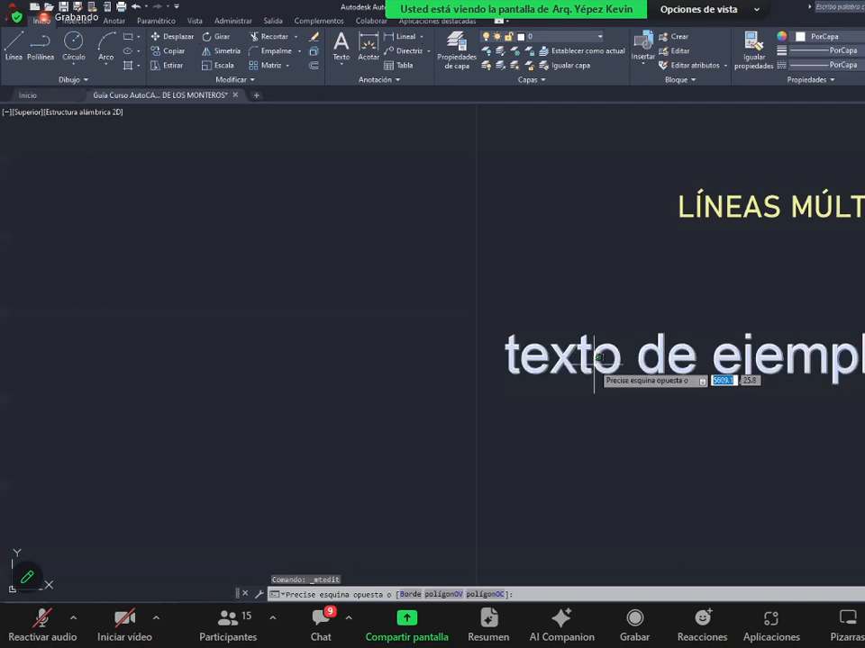
click(569, 373)
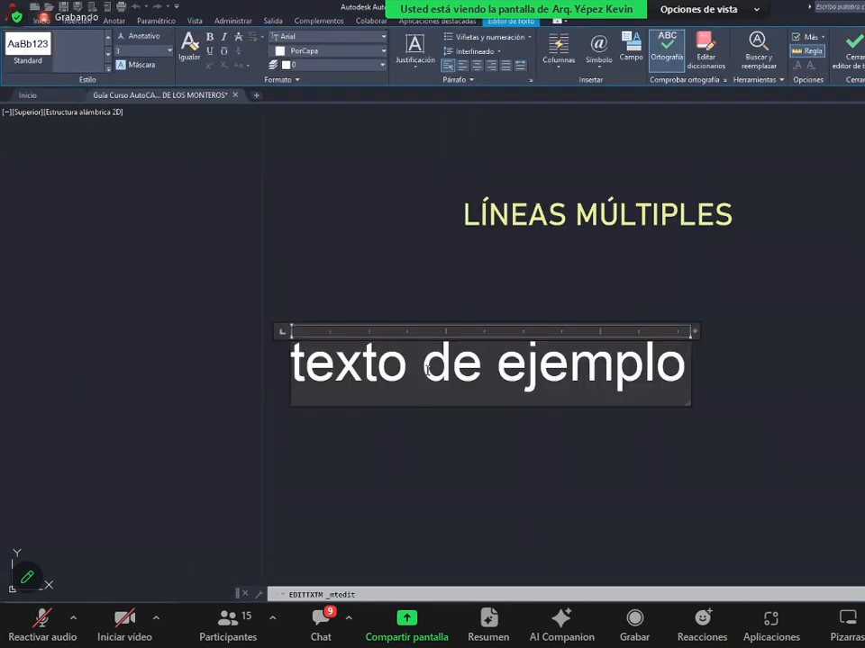
click(377, 379)
drag(292, 369, 671, 363)
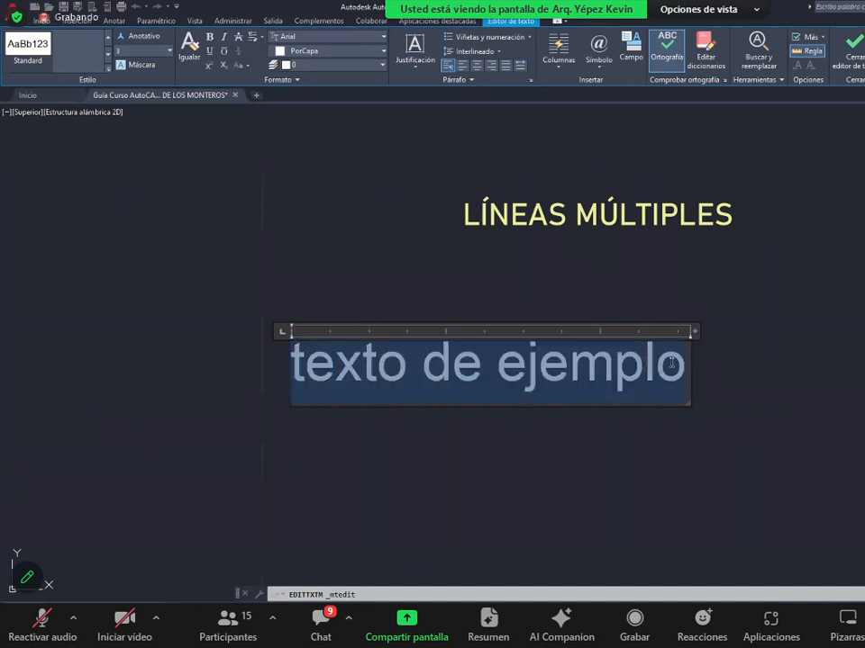
- Look through the available fonts and preview them on the selected phrase without applying one
click(324, 40)
scroll(256, 227, down, 8)
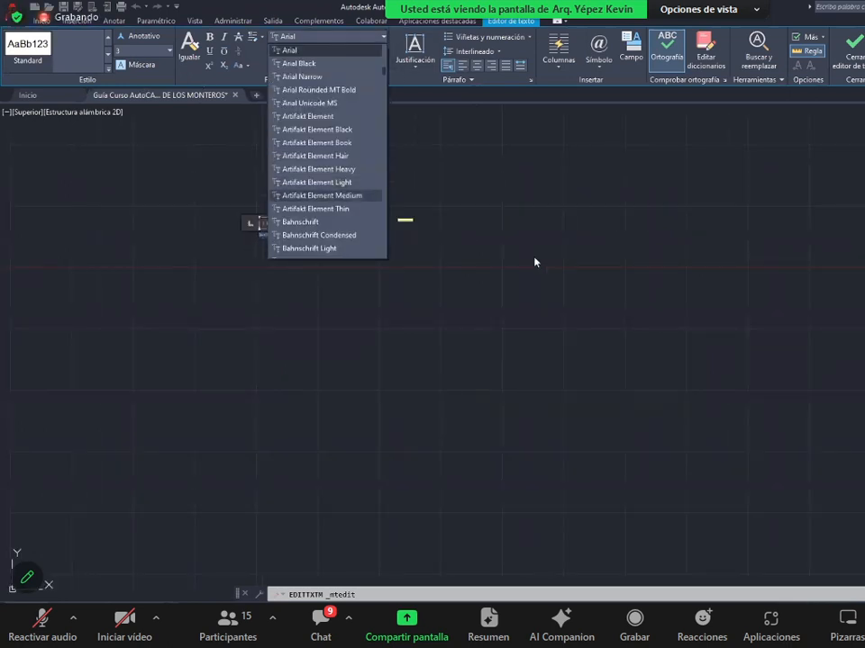
scroll(764, 224, down, 3)
scroll(570, 224, up, 5)
scroll(570, 224, up, 6)
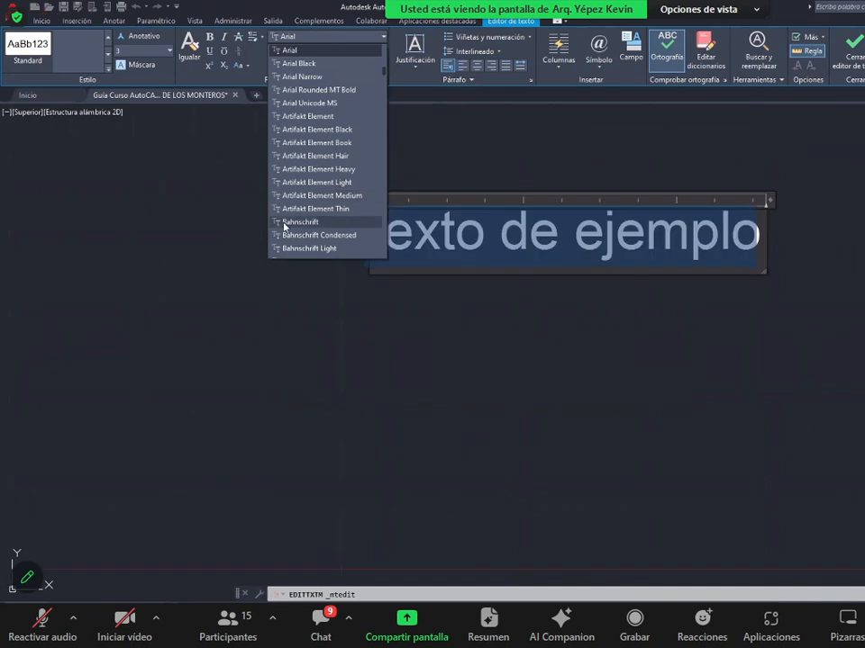
scroll(297, 175, down, 10)
scroll(297, 175, down, 20)
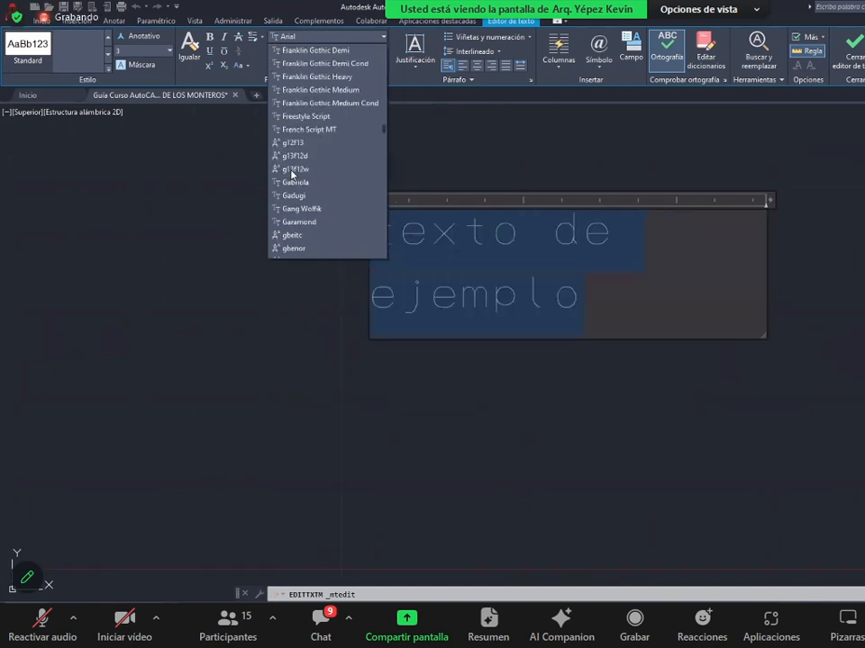
scroll(304, 174, down, 7)
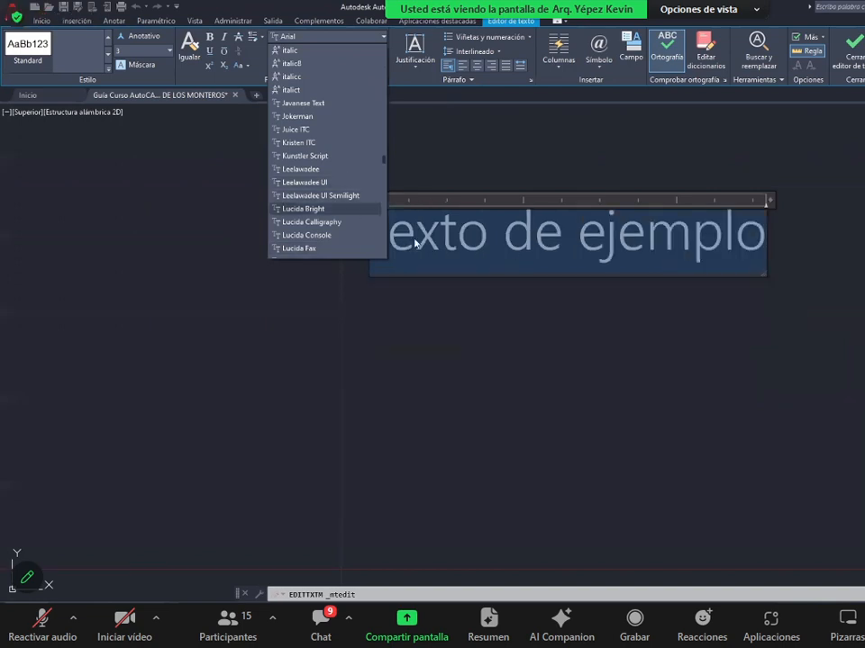
click(380, 212)
click(375, 219)
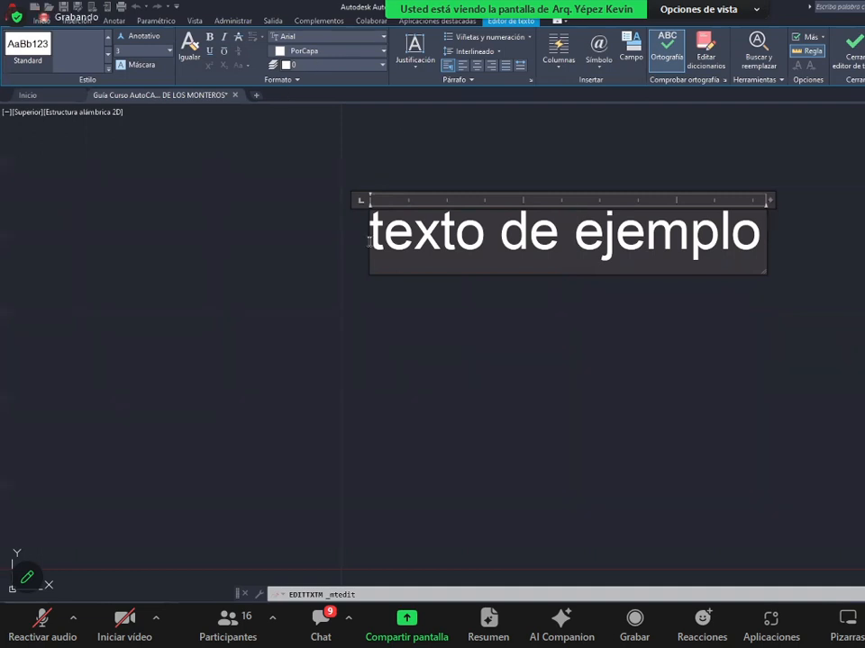
- Try the Golden Age font on the whole phrase "texto de ejemplo" and undo the font change
drag(368, 238, 770, 239)
click(315, 37)
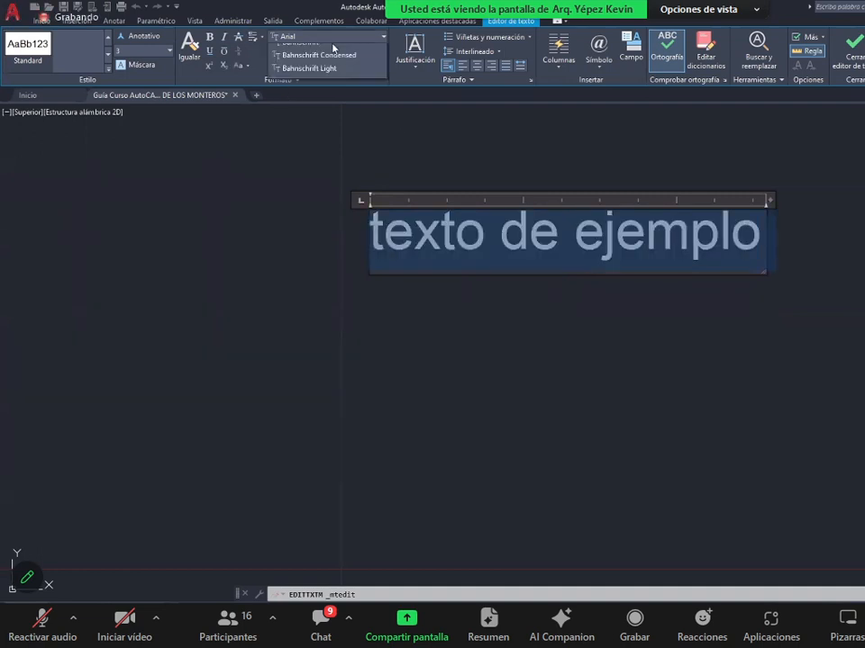
scroll(328, 170, down, 20)
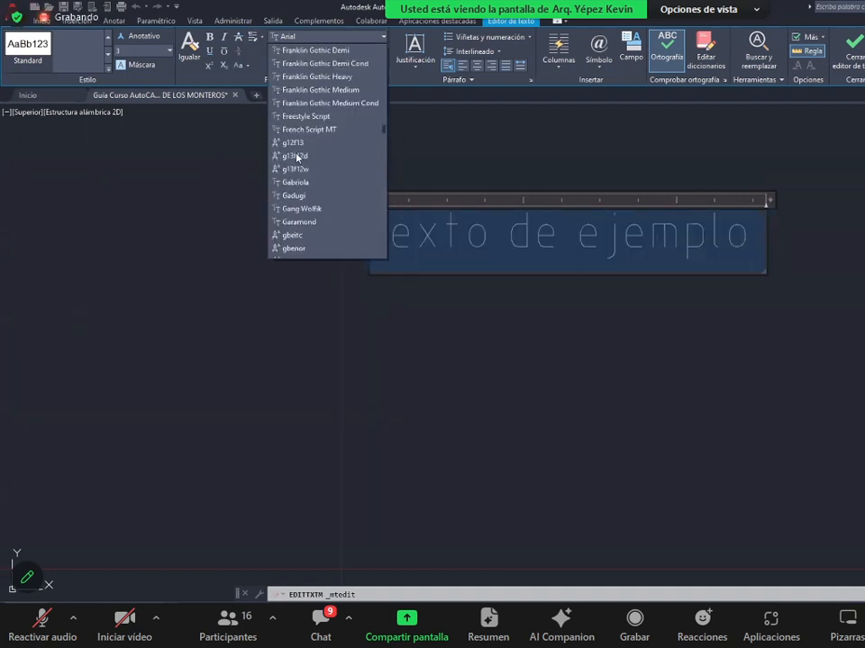
scroll(298, 157, down, 6)
scroll(301, 156, down, 6)
scroll(311, 156, up, 6)
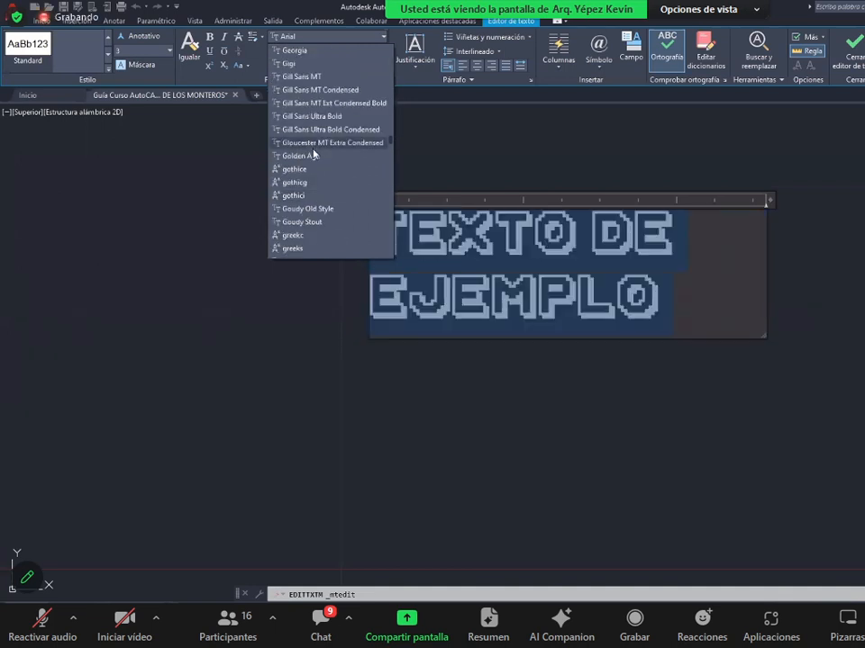
click(311, 157)
click(726, 265)
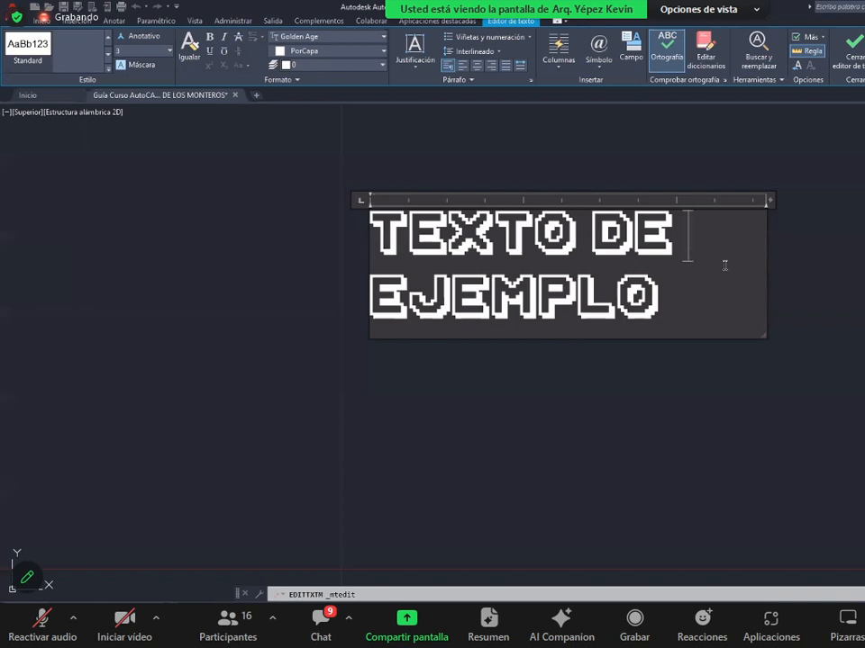
key(ctrl+z)
click(696, 265)
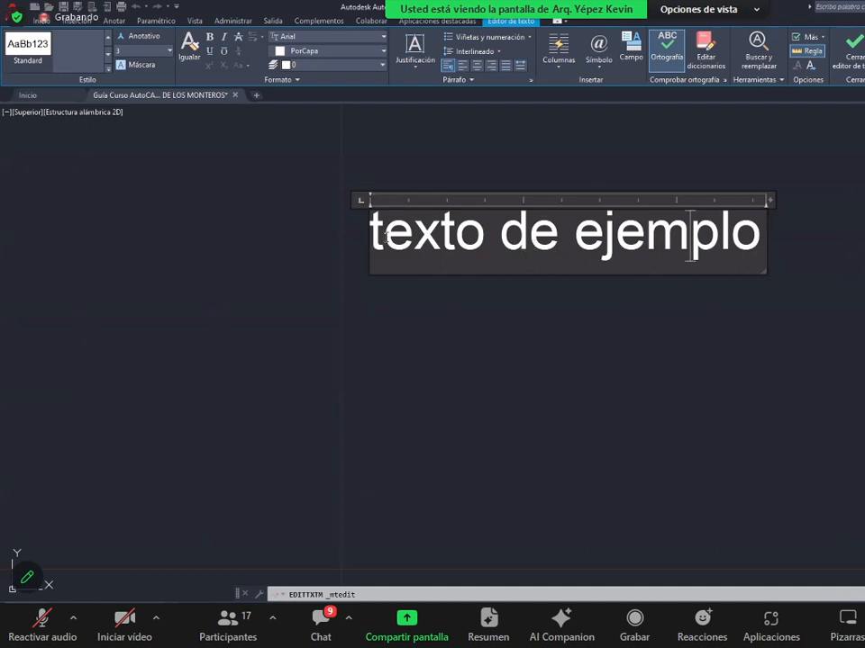
- Select the whole phrase, look over the index, true color and color book options for text color, and close them without choosing
click(375, 239)
drag(376, 239, 768, 238)
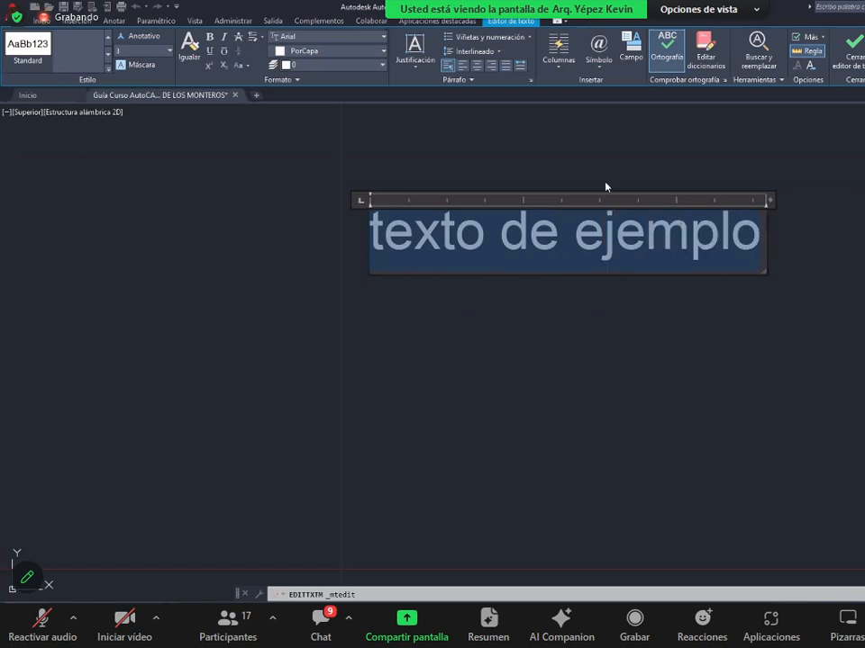
click(317, 51)
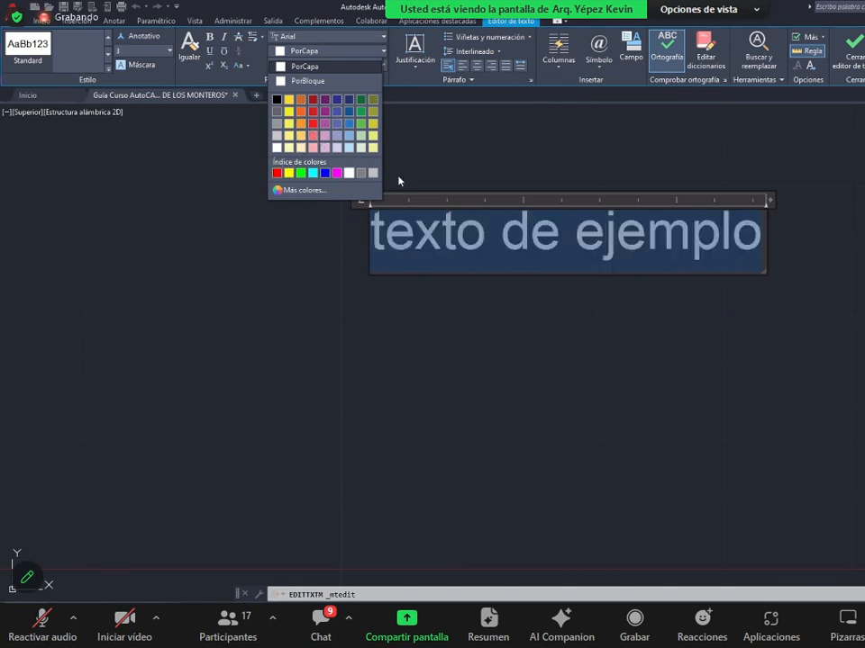
click(297, 190)
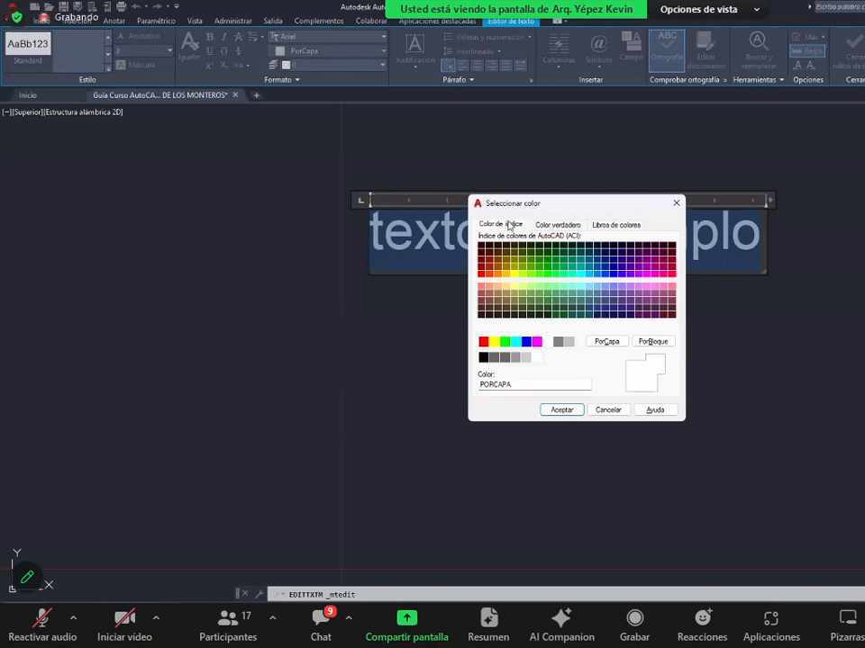
click(553, 224)
click(599, 225)
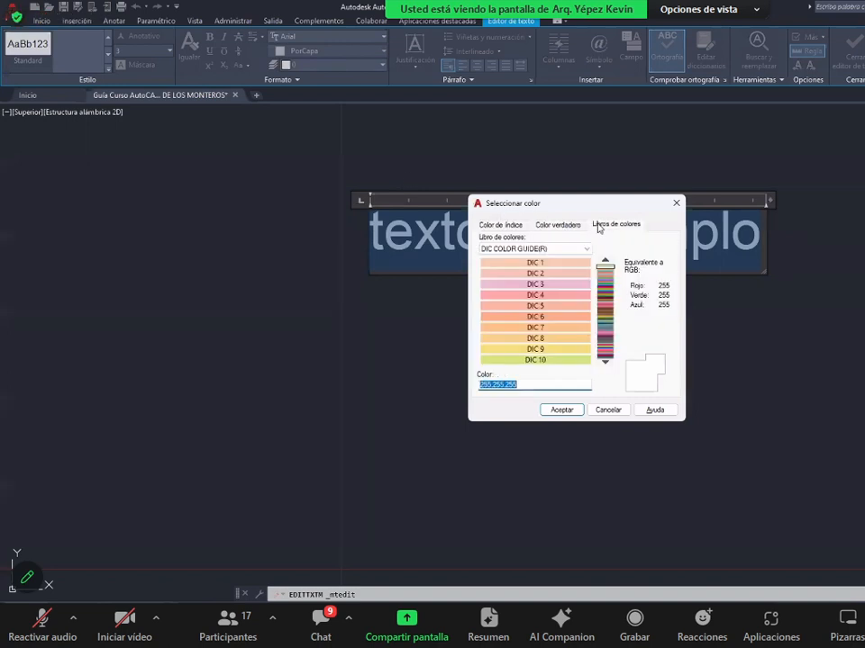
click(677, 202)
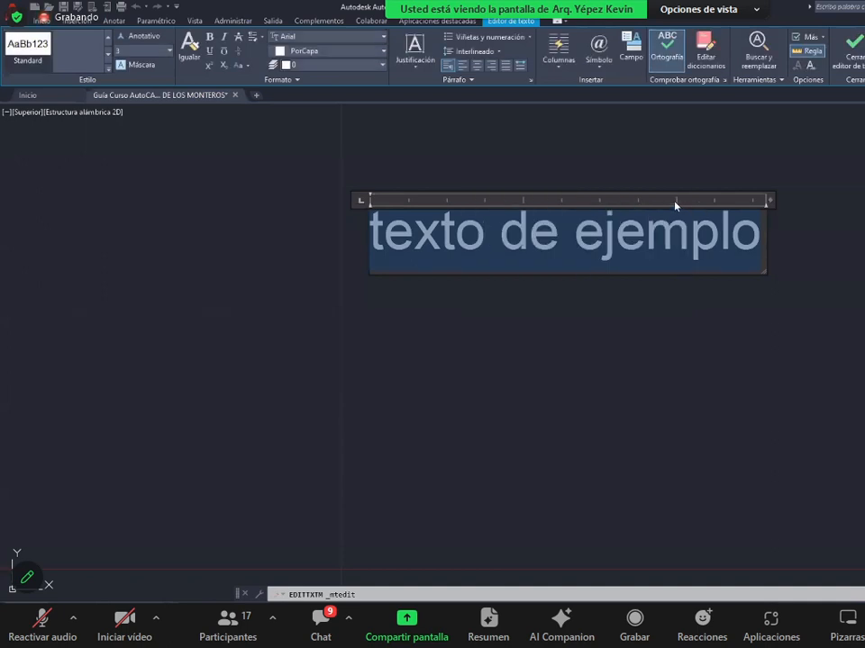
- Set the color of the whole phrase "texto de ejemplo" to yellow (Amarillo)
click(353, 51)
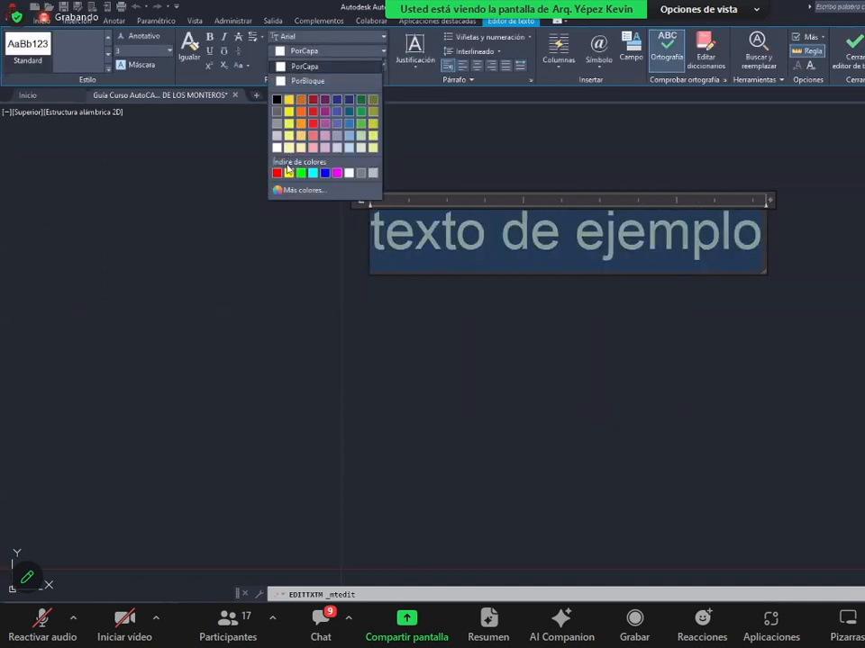
click(615, 236)
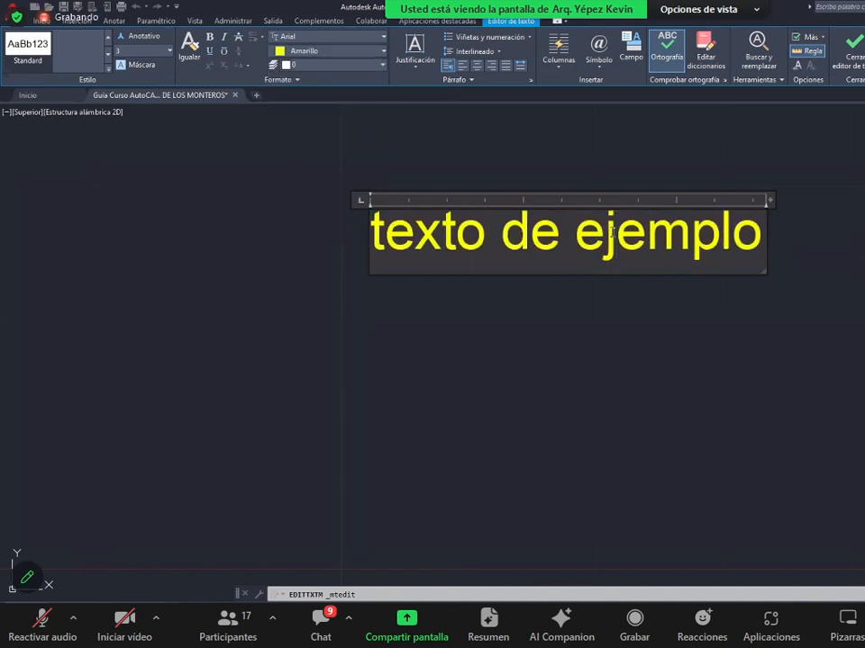
drag(643, 234, 601, 234)
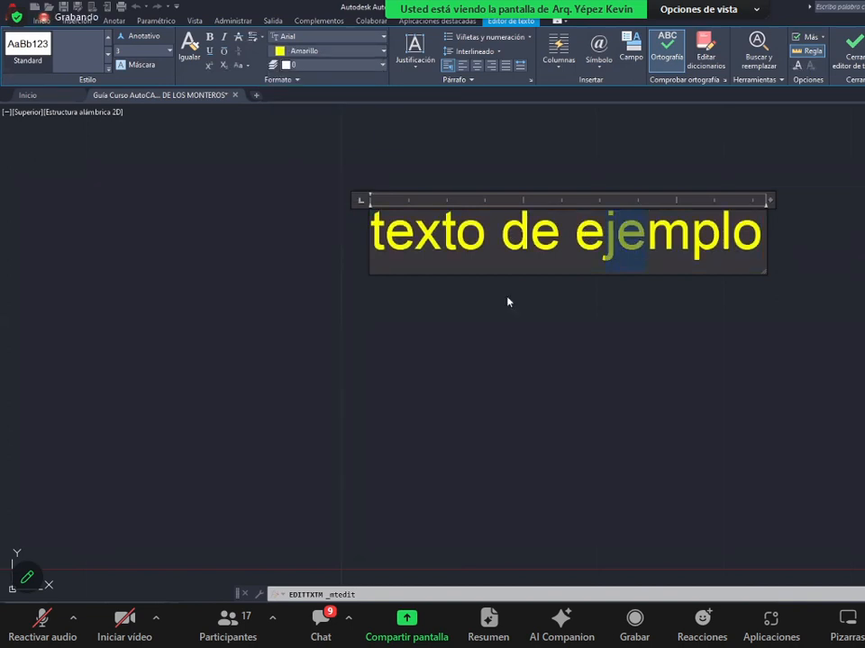
click(568, 236)
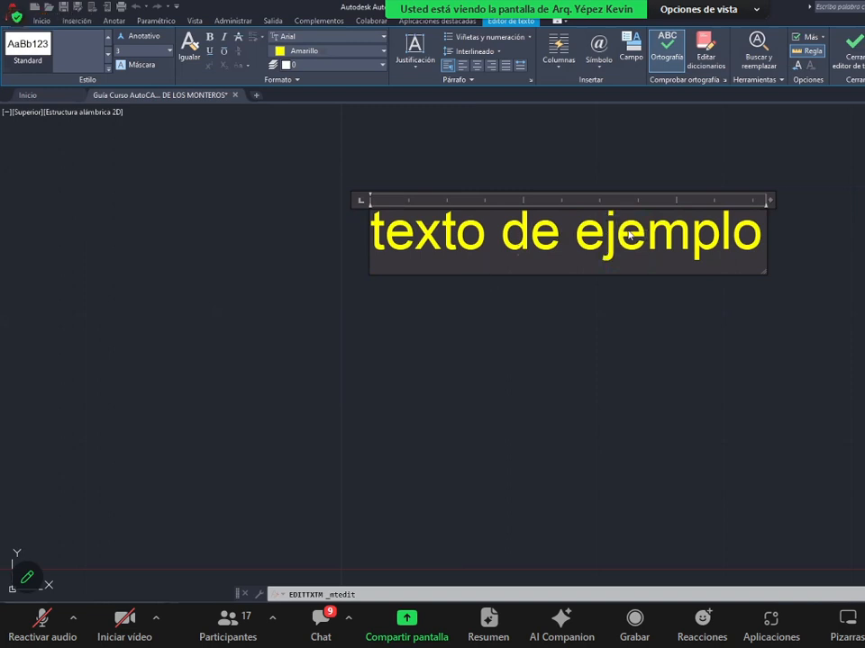
- Make the word "ejemplo" bold and italic, and widen the text frame so the phrase fits on one line
drag(690, 236, 817, 239)
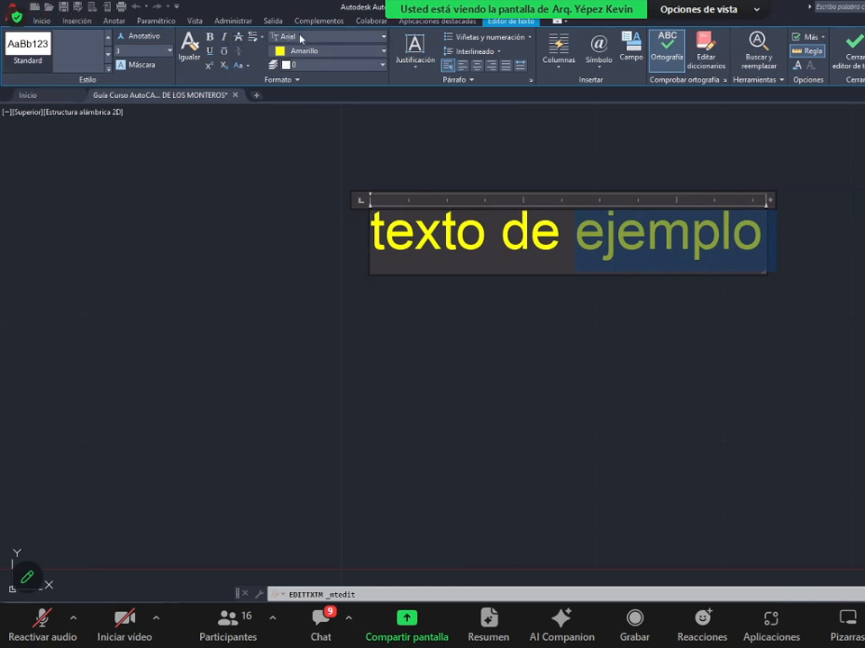
click(210, 37)
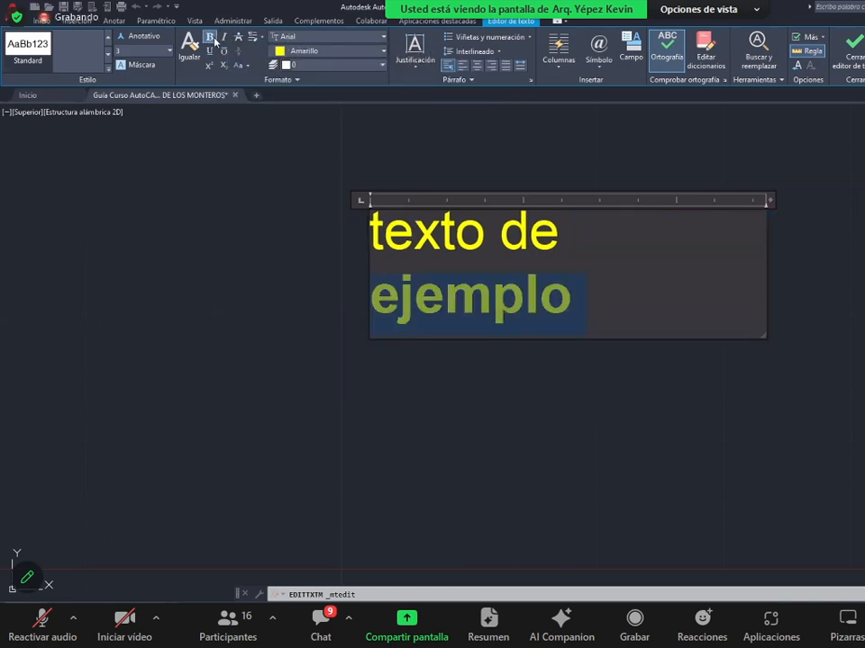
key(ctrl+i)
key(Right)
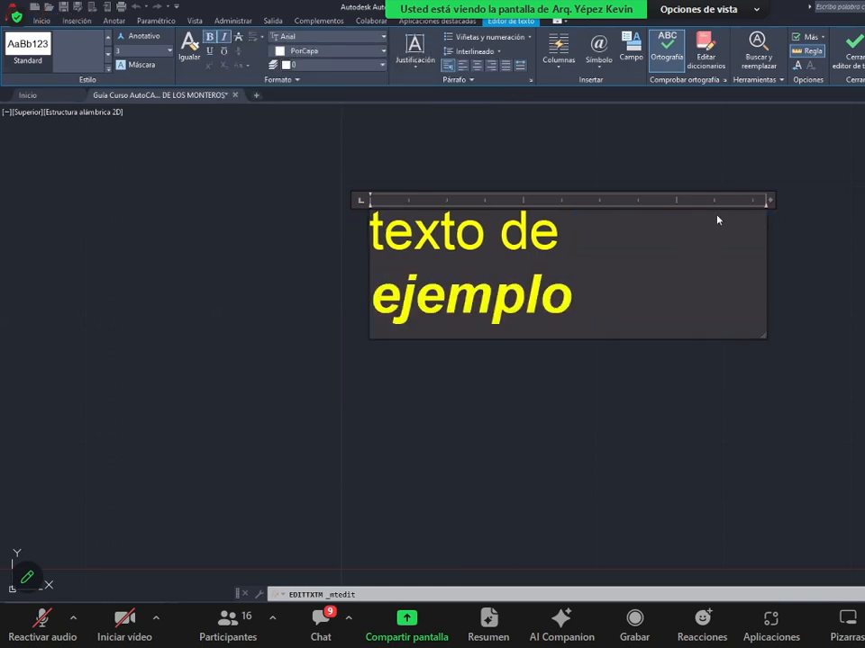
drag(766, 199, 792, 199)
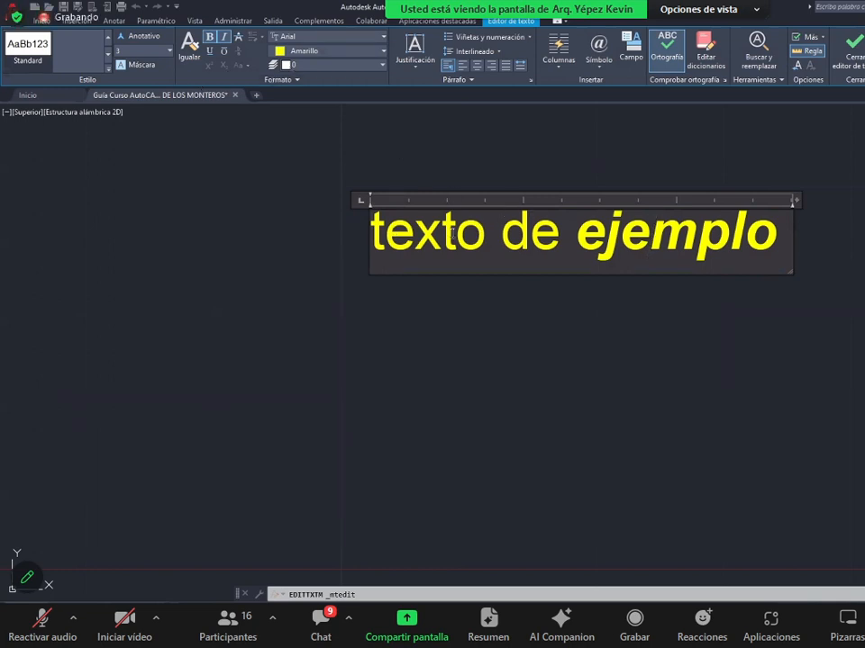
- Format the phrase "texto de ejemplo" as a numbered list item and widen the text frame so it fits on one line
click(415, 238)
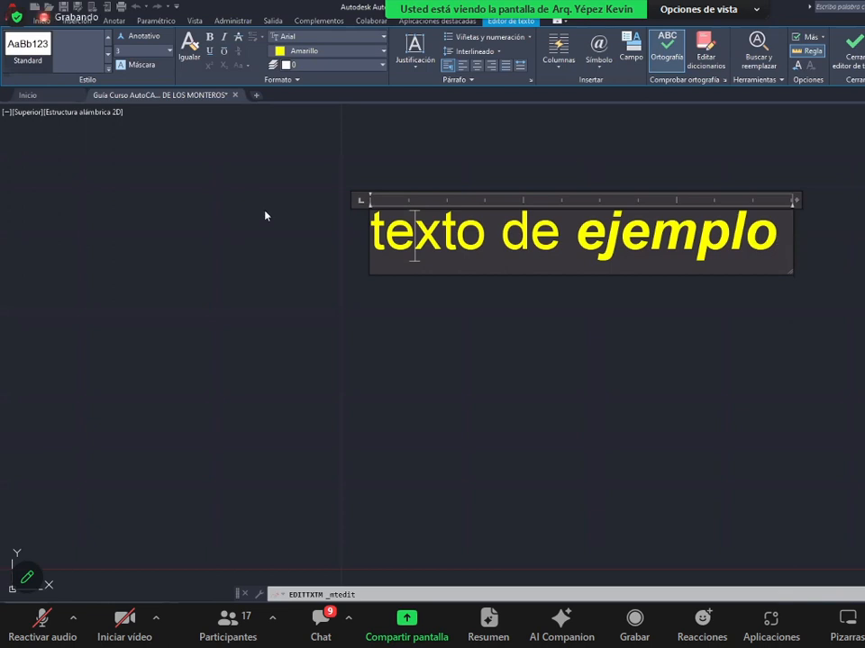
middle_drag(602, 140, 566, 149)
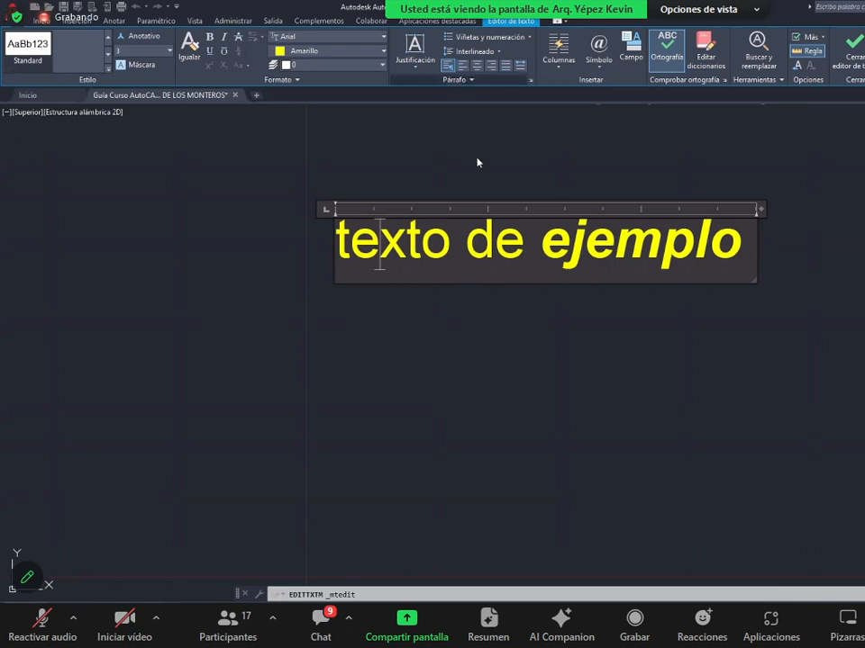
click(705, 253)
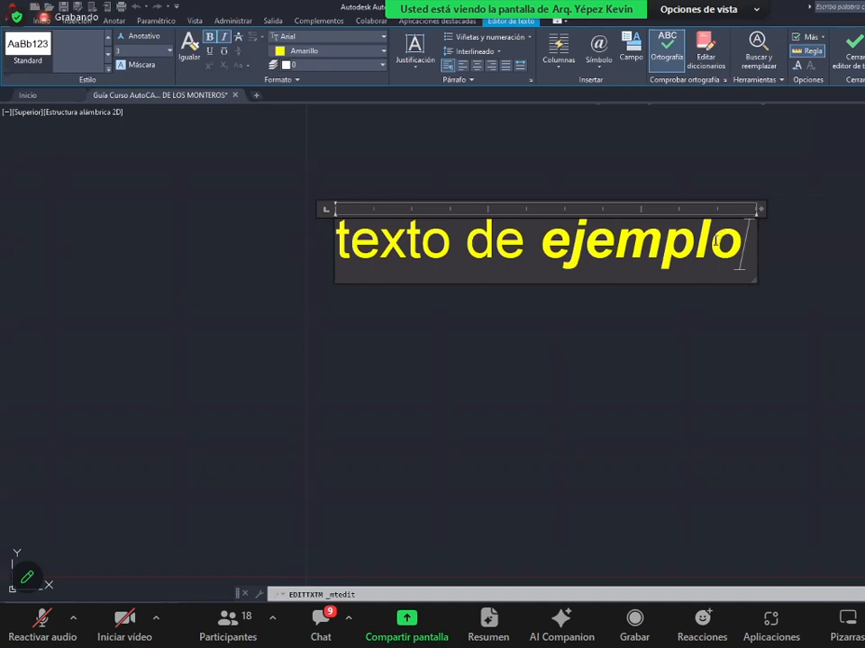
drag(729, 243, 434, 239)
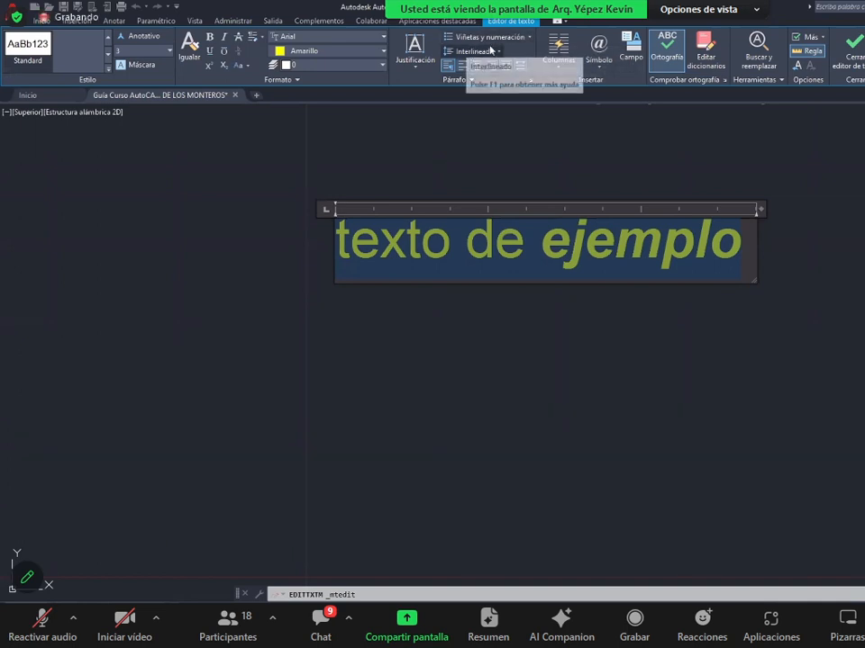
click(520, 38)
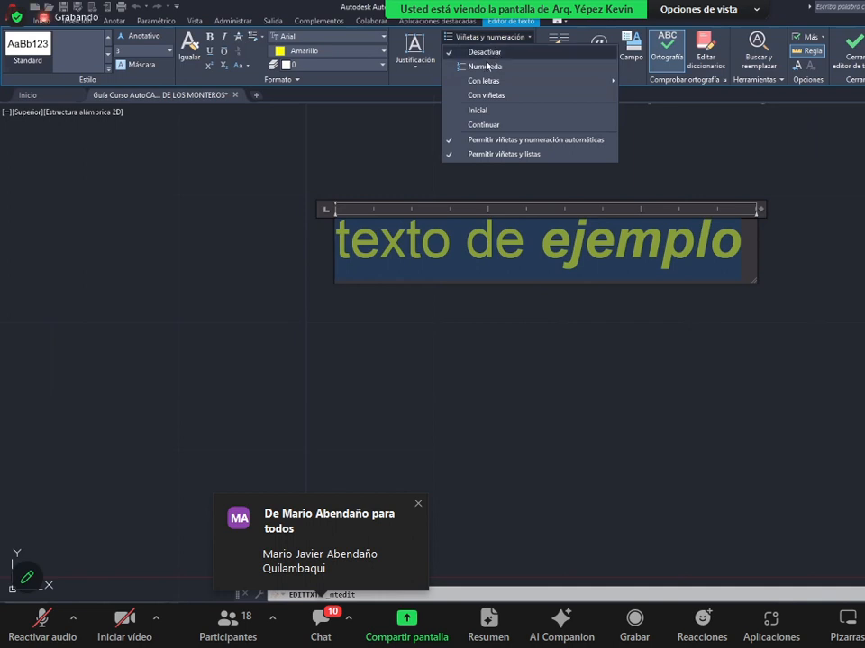
click(484, 66)
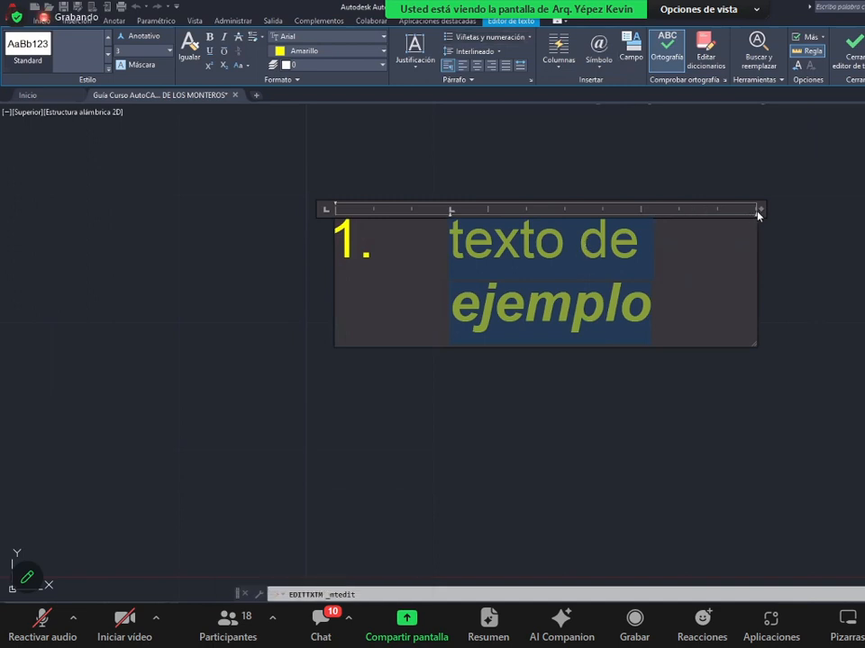
drag(760, 209, 848, 208)
- Add five more numbered items below the phrase: 234234, 234234, 345345, 345345 and 345
click(855, 264)
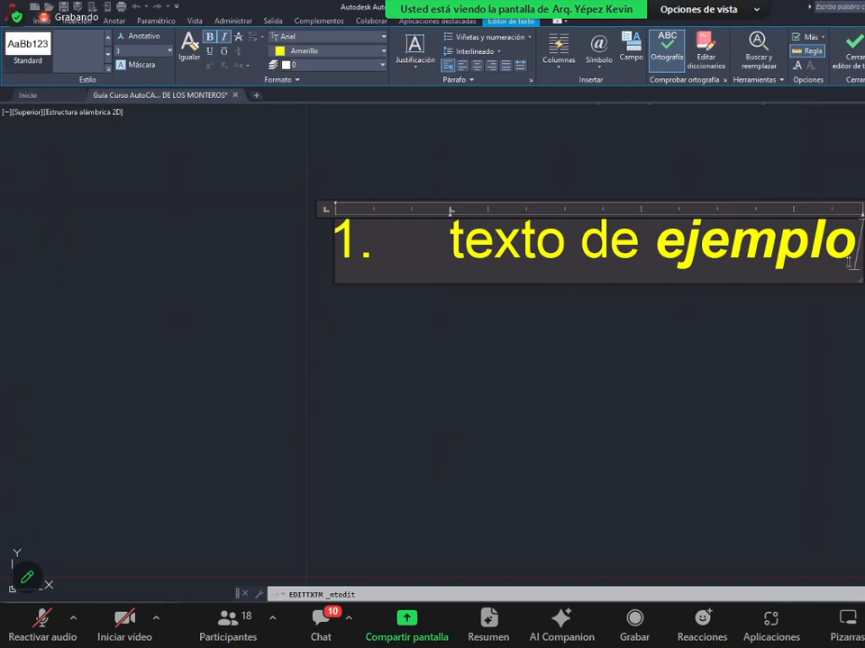
key(Return)
text(234234)
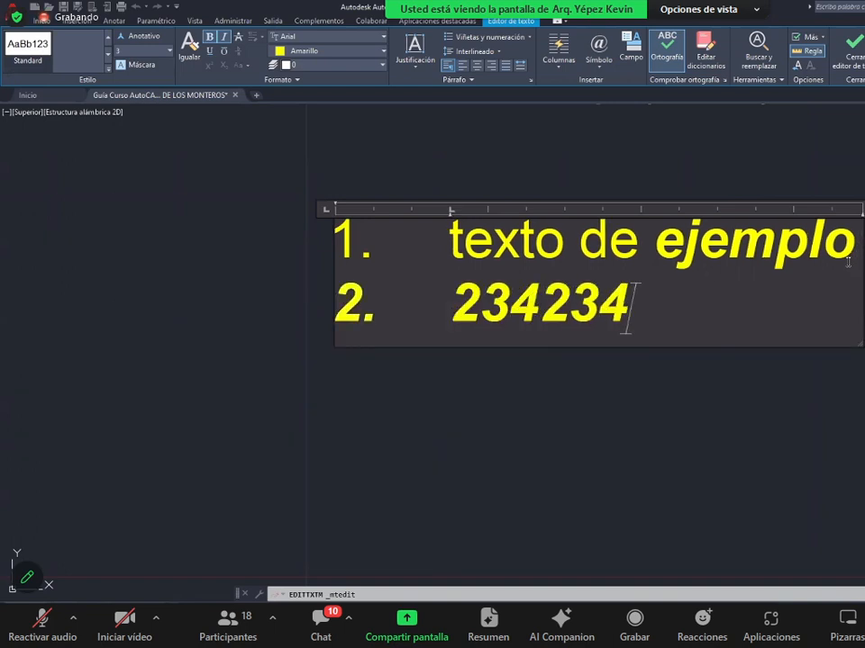
key(Return)
text(234234)
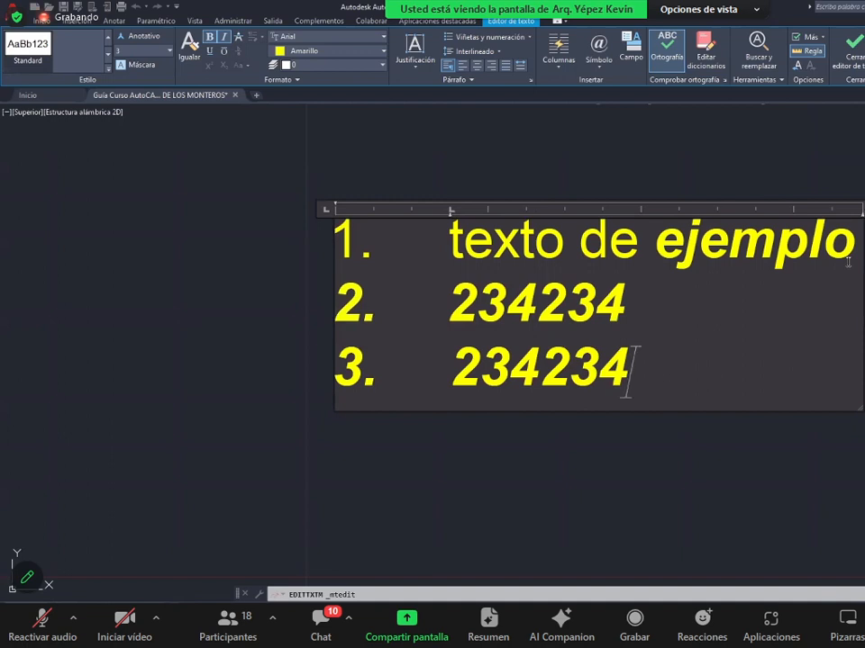
key(Return)
text(3)
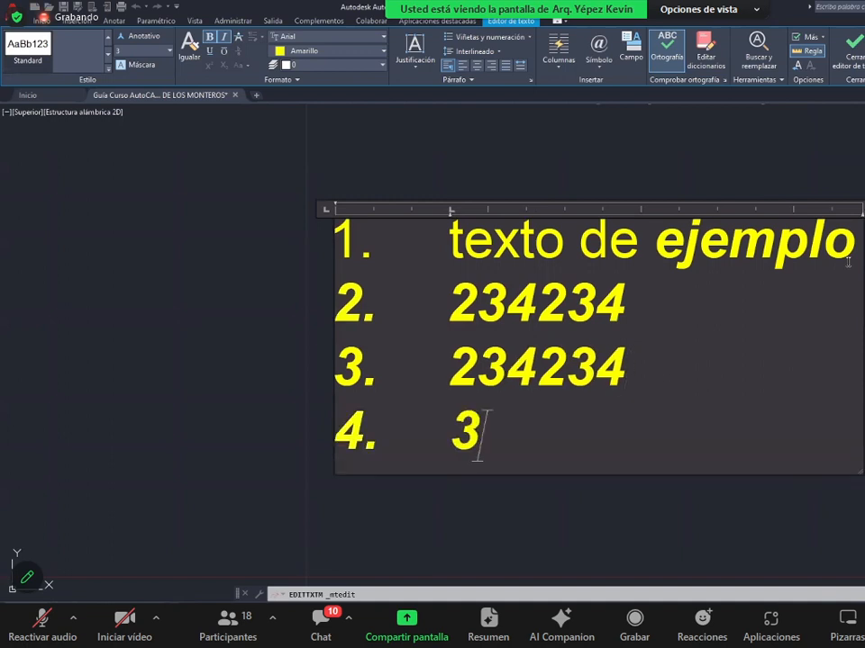
text(45345)
key(Return)
text(345345)
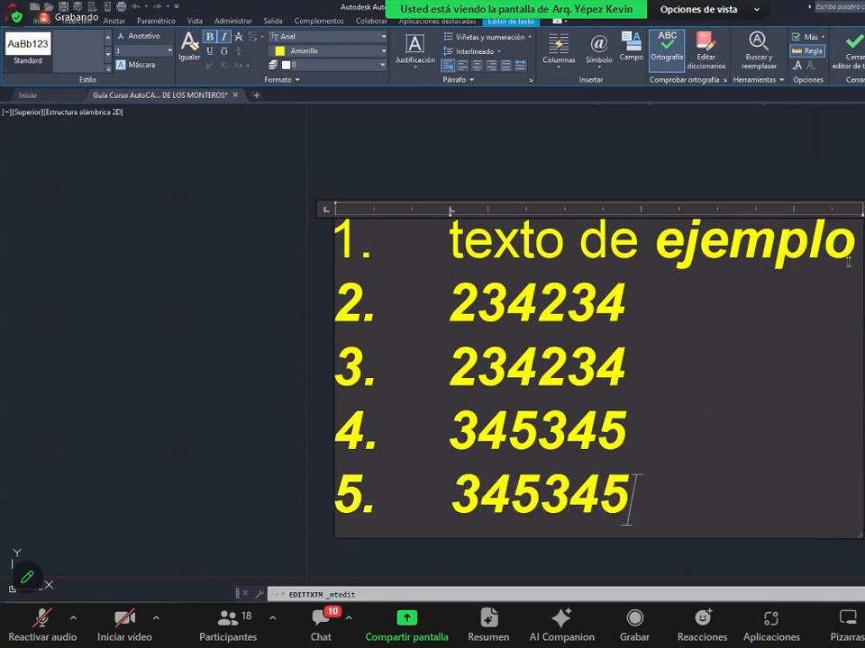
key(Return)
text(345)
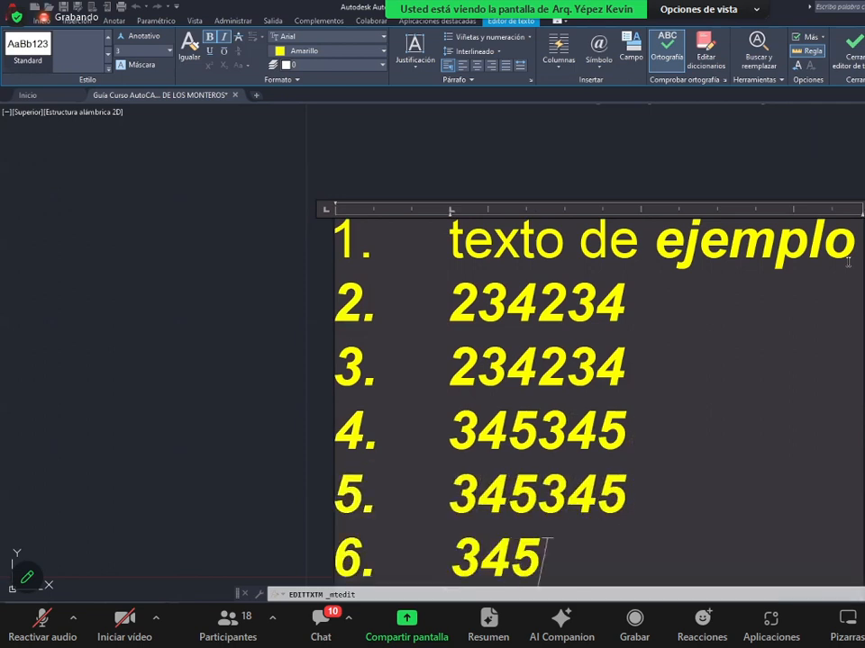
- Switch the whole list to lowercase letters, try uppercase letters, and return to lowercase (Minúscula)
scroll(656, 458, down, 4)
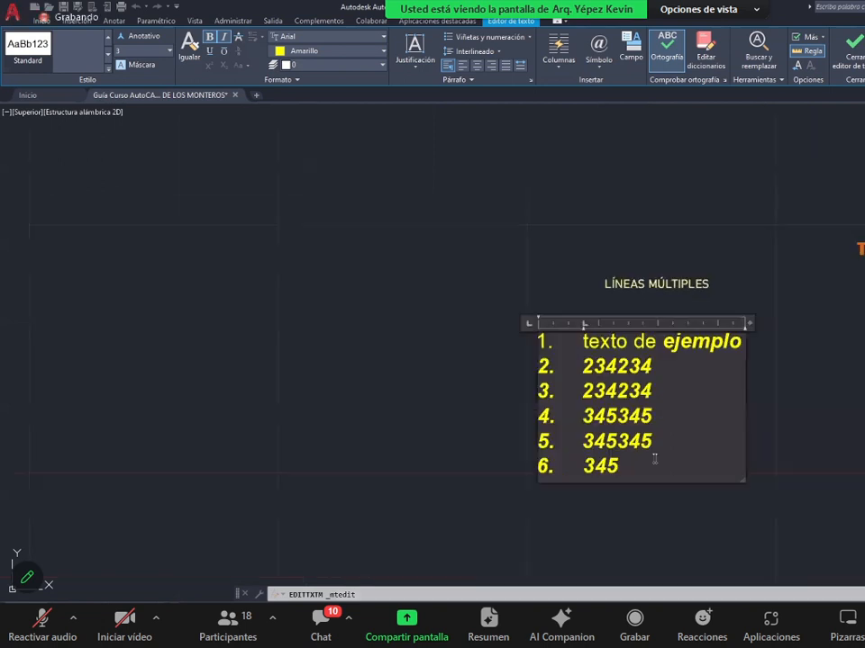
scroll(725, 460, up, 4)
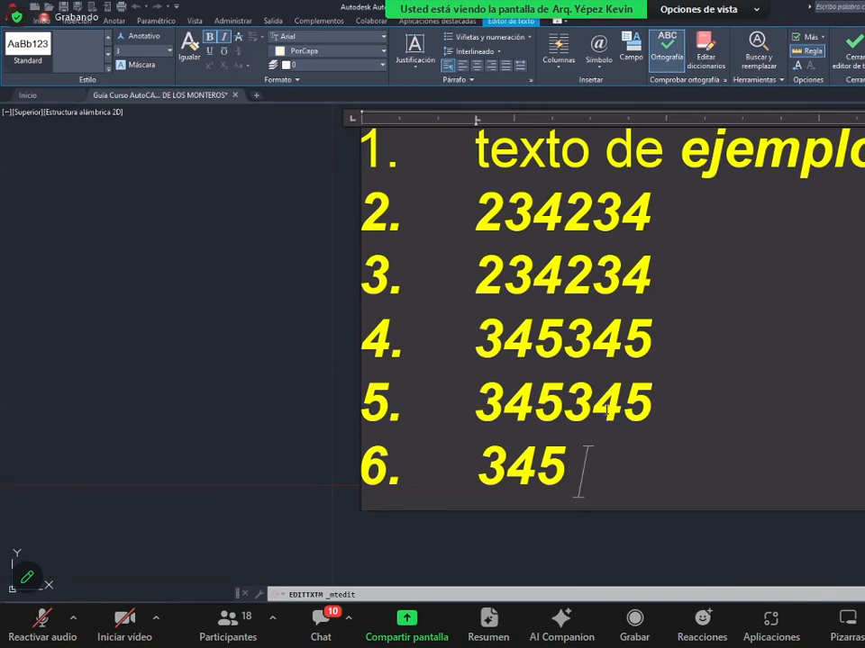
drag(577, 468, 342, 177)
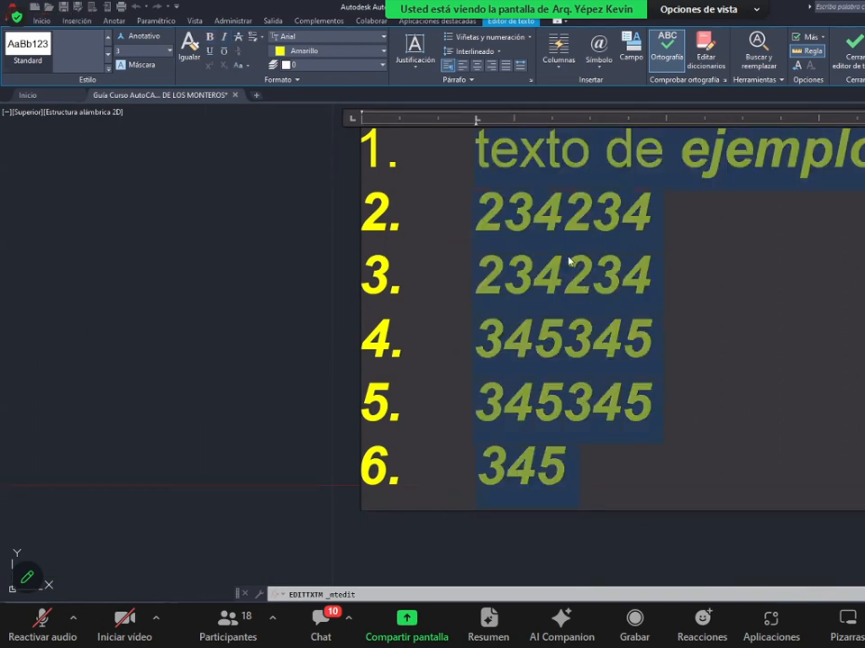
click(495, 37)
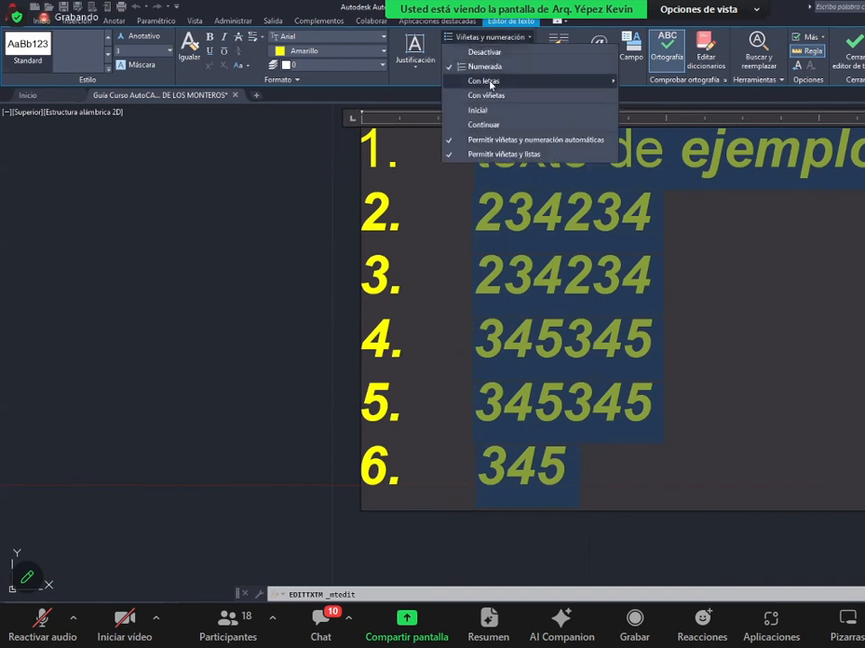
mouse_move(491, 81)
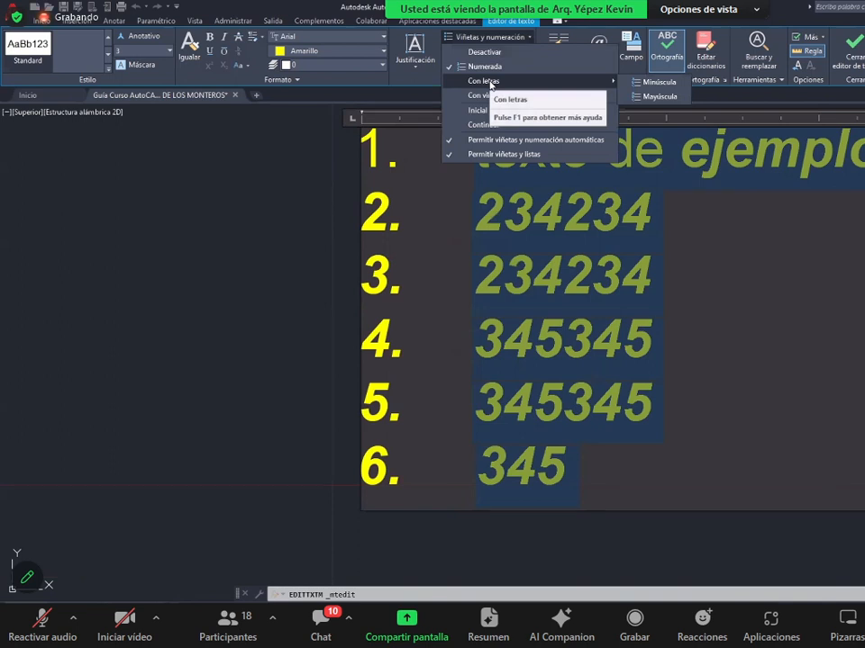
click(643, 83)
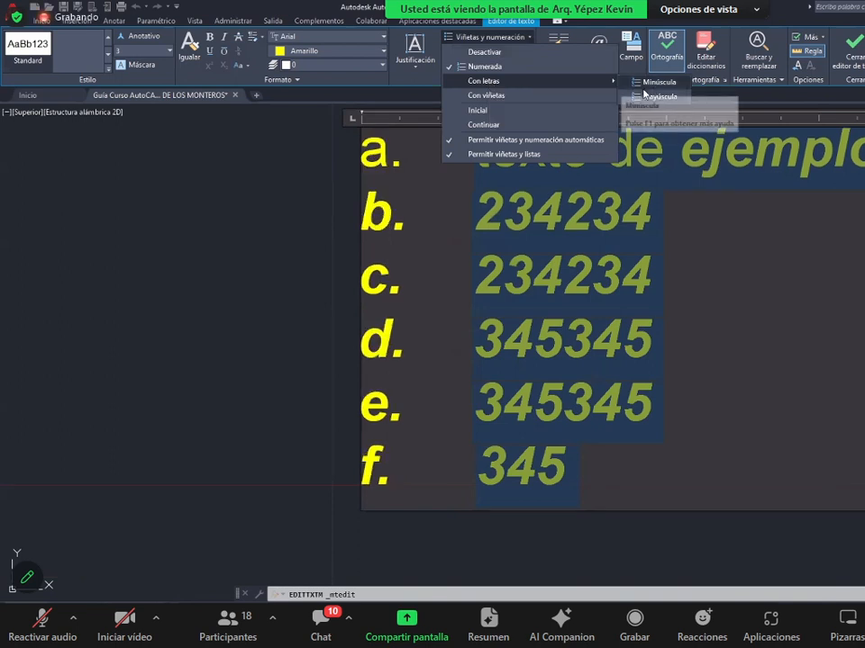
click(644, 94)
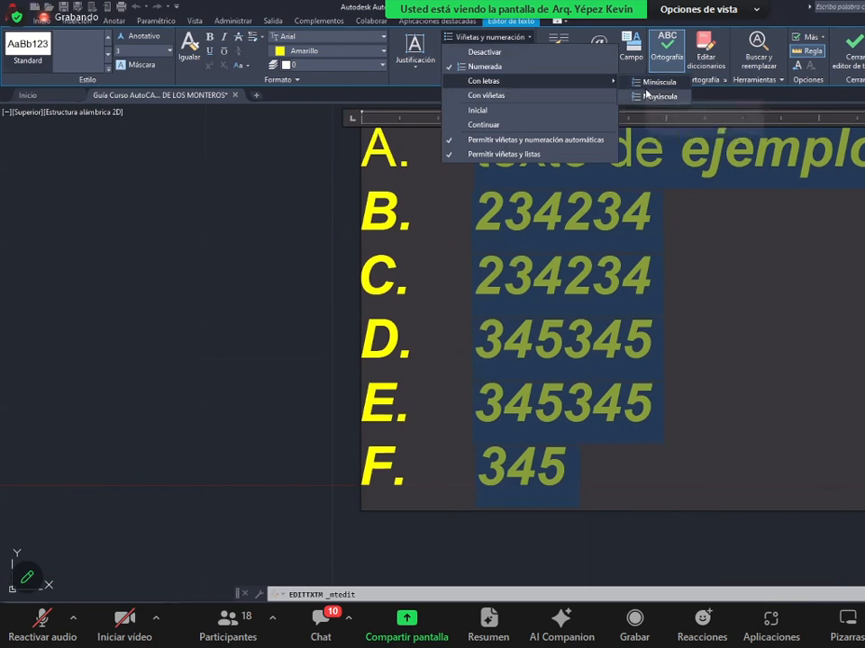
click(645, 86)
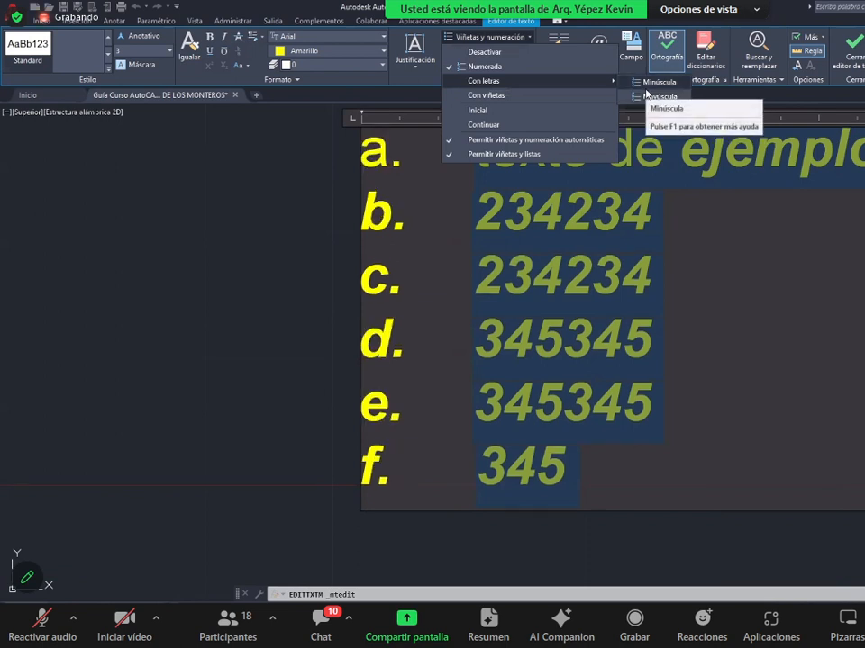
click(527, 363)
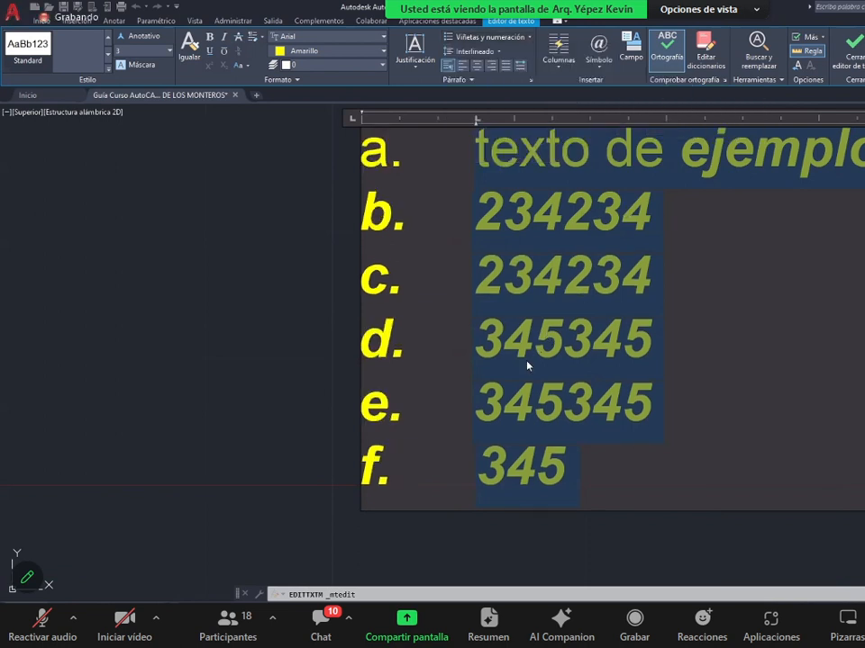
click(529, 363)
- Add three more items at the end of the lettered list: asdasd, asdas and asd
scroll(584, 468, down, 3)
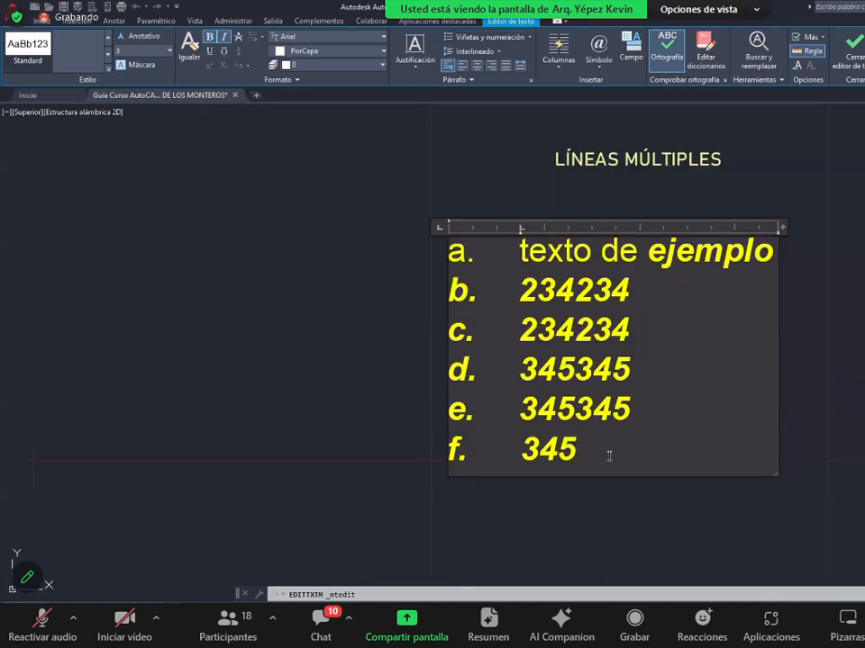
scroll(670, 410, up, 3)
key(Return)
text(asdasd)
key(Return)
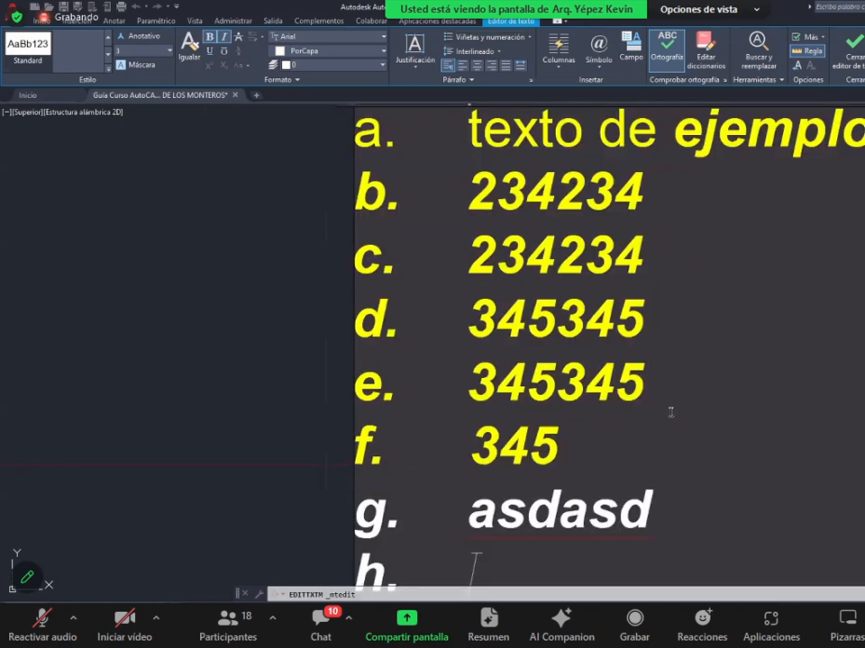
text(asdas)
key(Return)
text(asd)
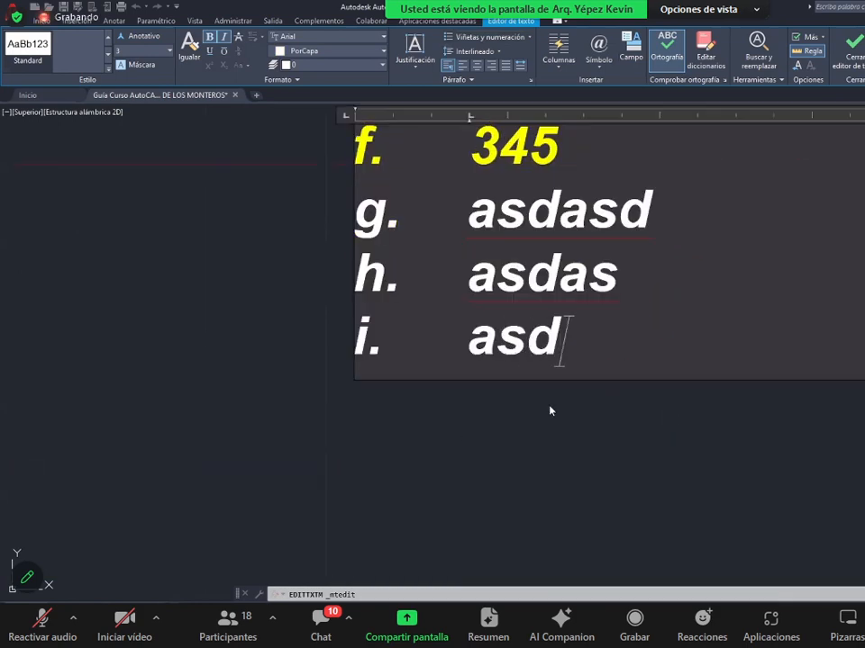
- Set the color of the last three list items, asdasd, asdas and asd, to yellow (Amarillo)
scroll(568, 409, down, 3)
scroll(583, 410, up, 3)
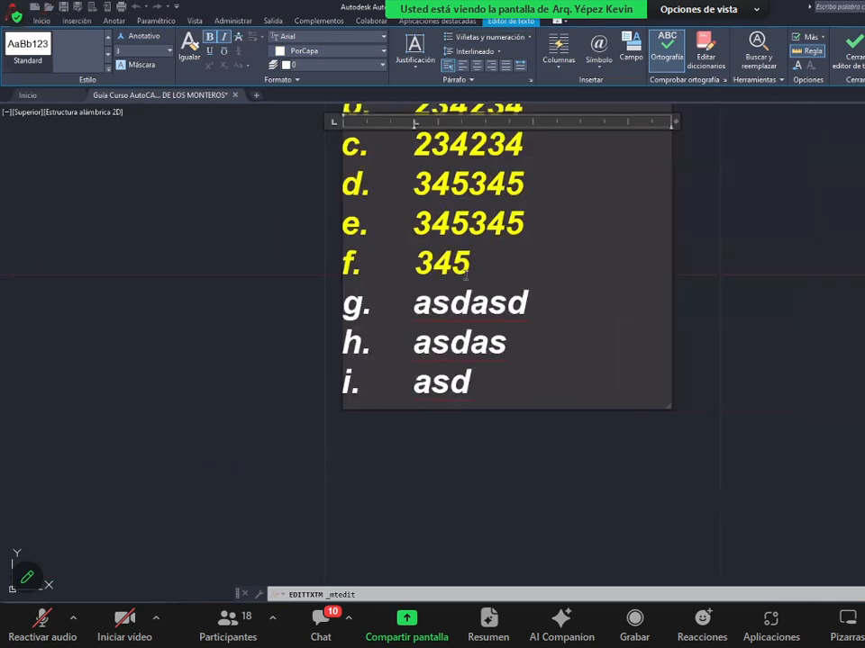
scroll(378, 148, up, 3)
scroll(442, 224, down, 3)
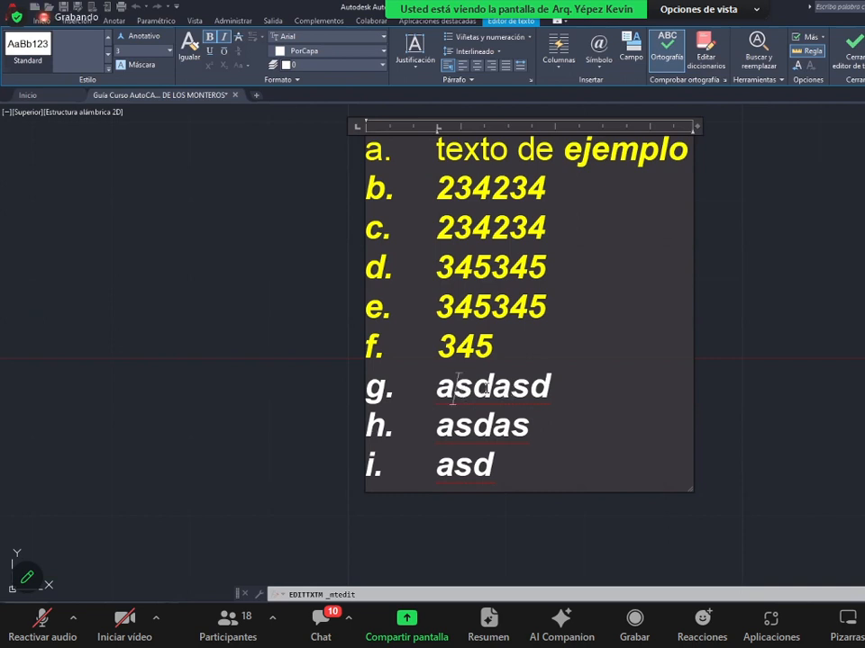
click(495, 340)
drag(507, 465, 346, 392)
click(333, 51)
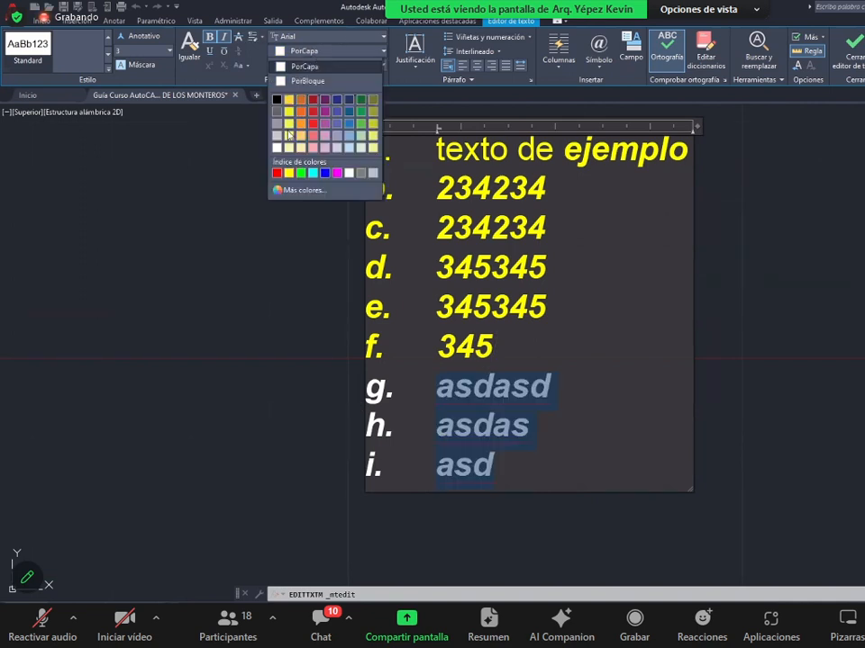
click(285, 172)
click(525, 443)
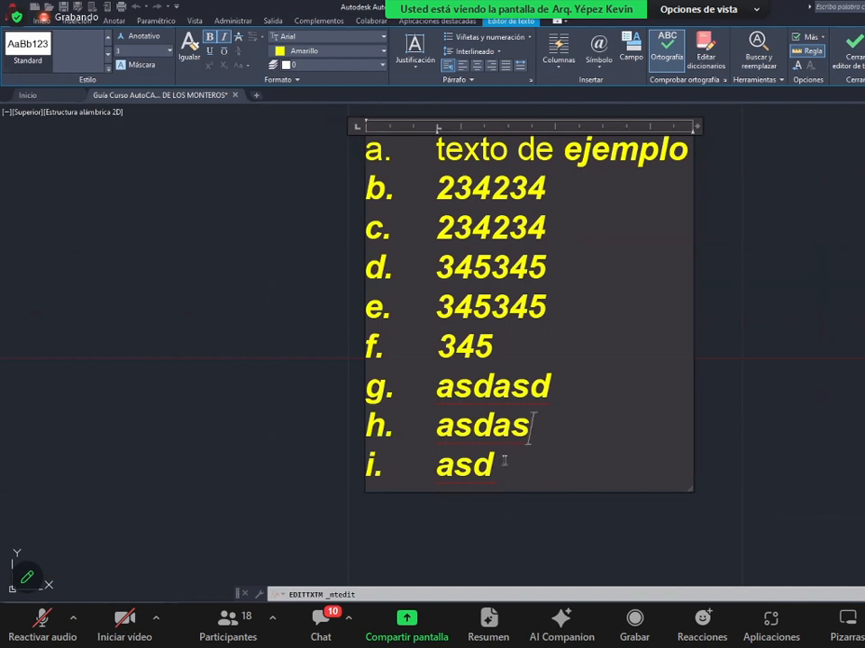
- Set the color of the entire list to white (255,255,255) and remove the bold formatting
key(ctrl+a)
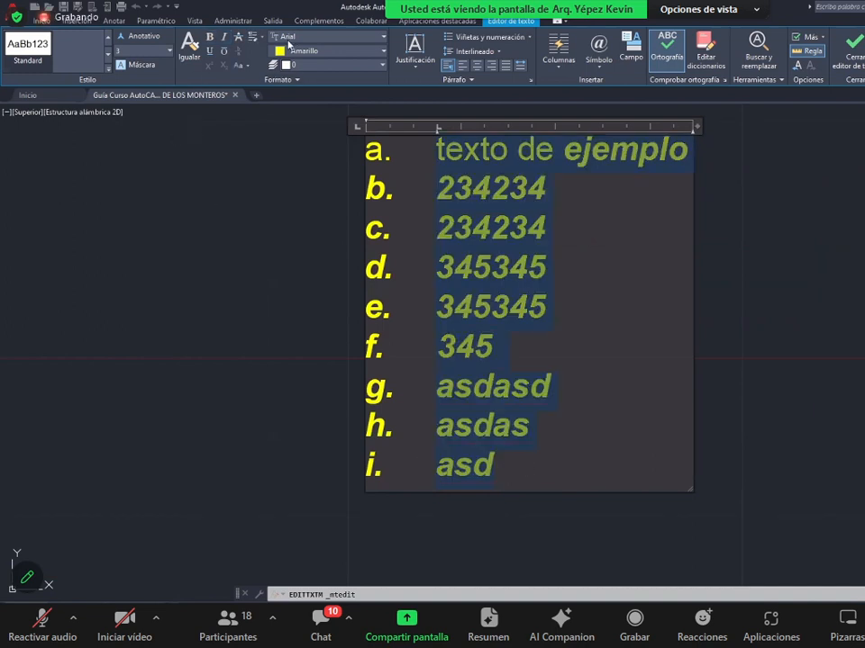
click(307, 50)
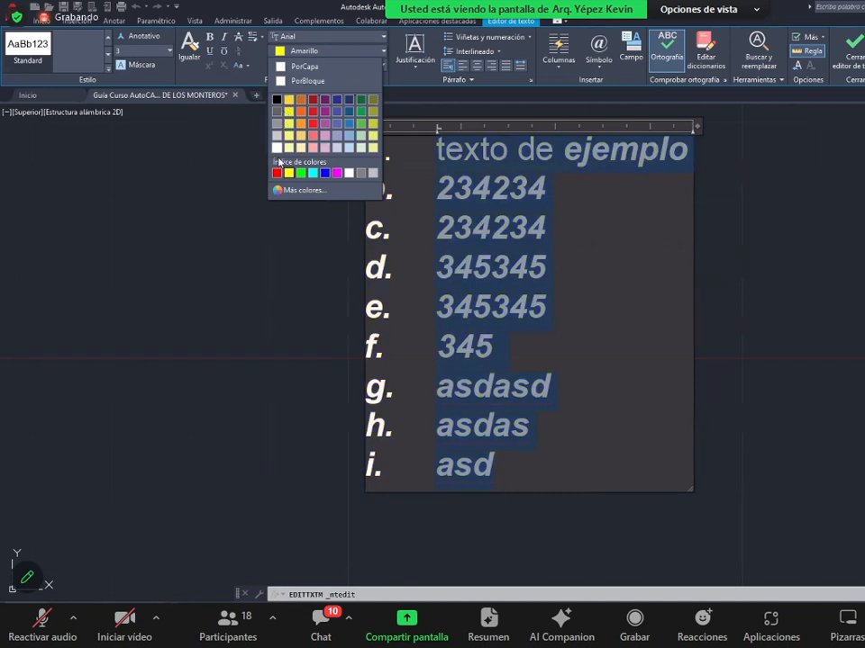
click(277, 147)
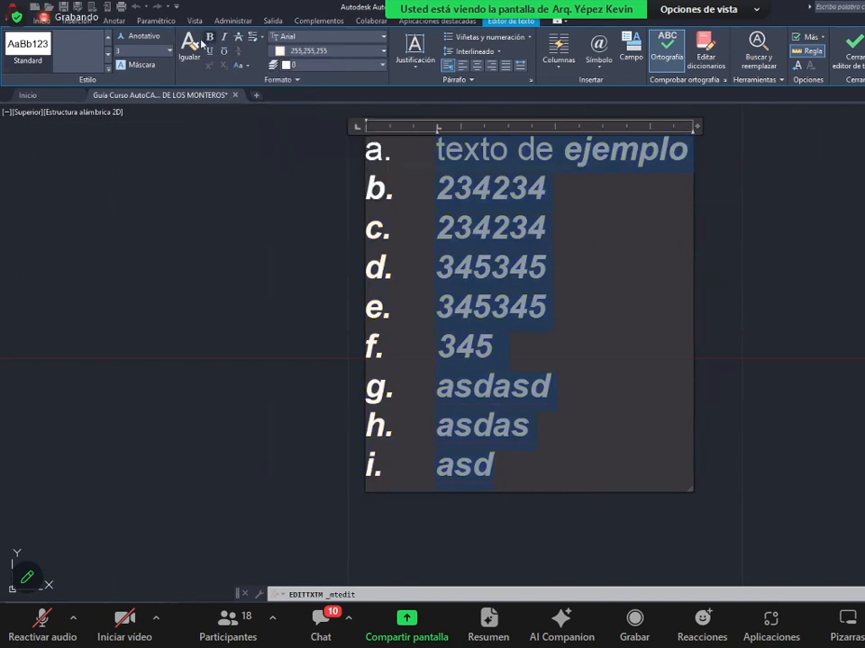
key(ctrl+b)
click(556, 421)
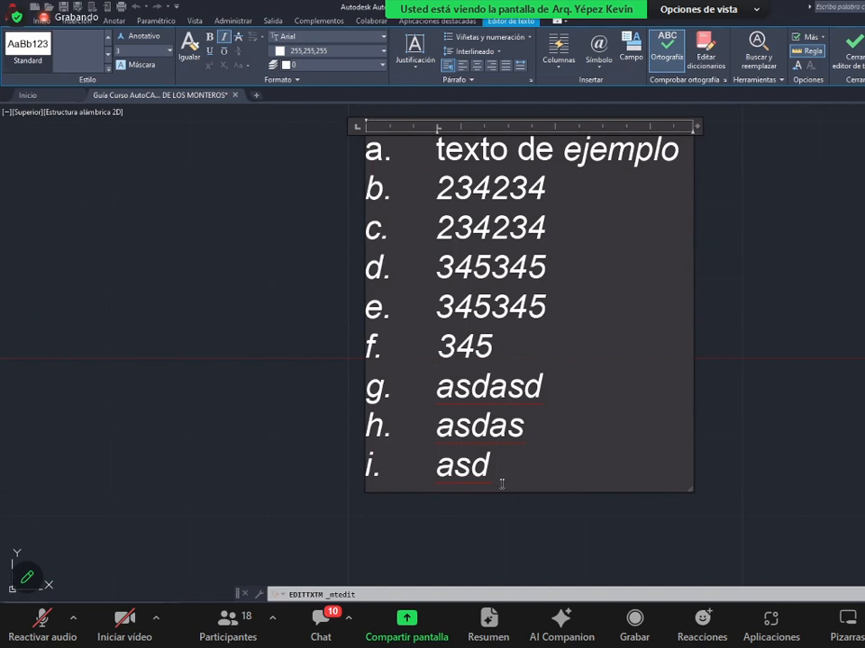
- Change the whole list from letters to bullets (Con viñetas)
drag(404, 357, 308, 164)
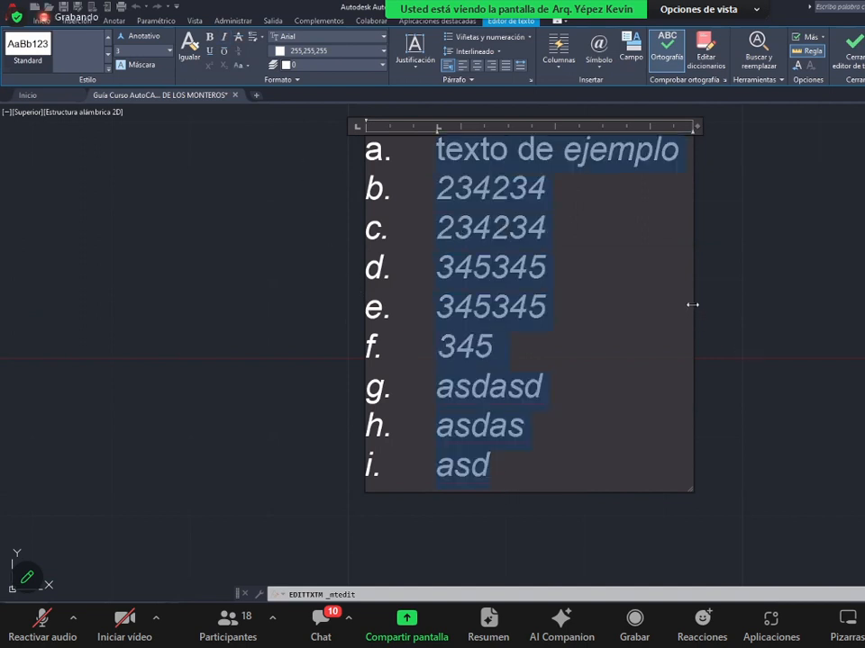
click(491, 38)
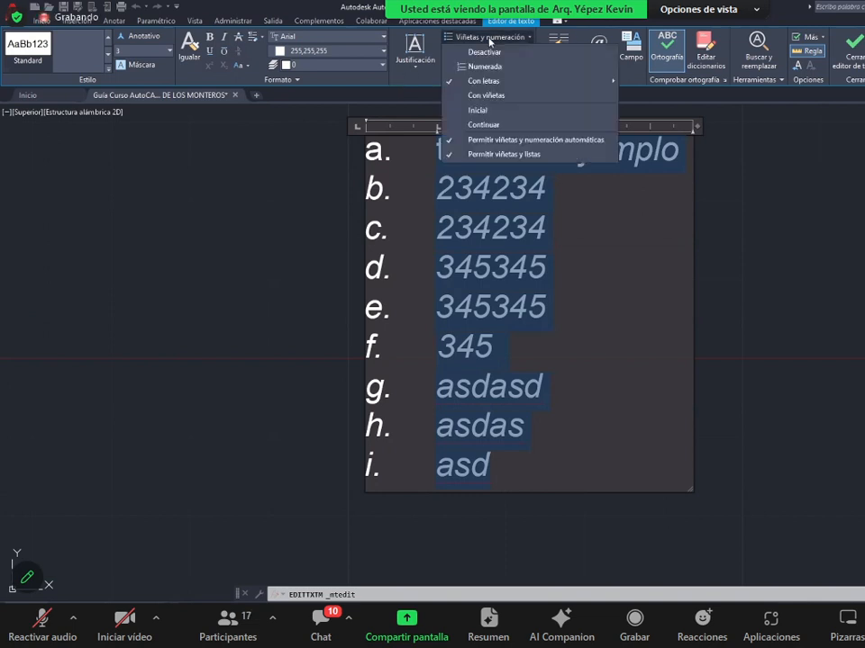
click(503, 103)
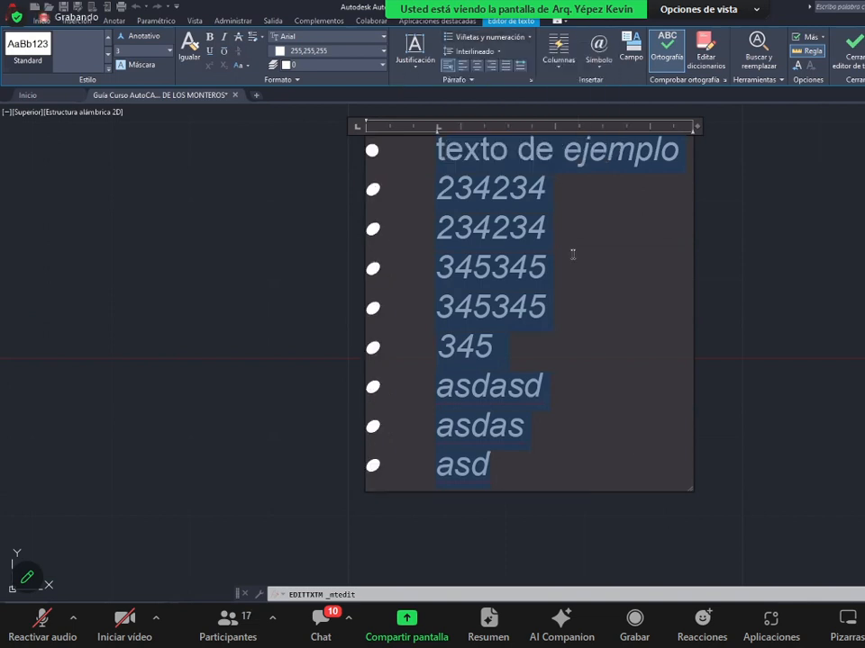
- Add two more bulleted items, both reading asdasd, at the end of the list
click(574, 445)
click(520, 445)
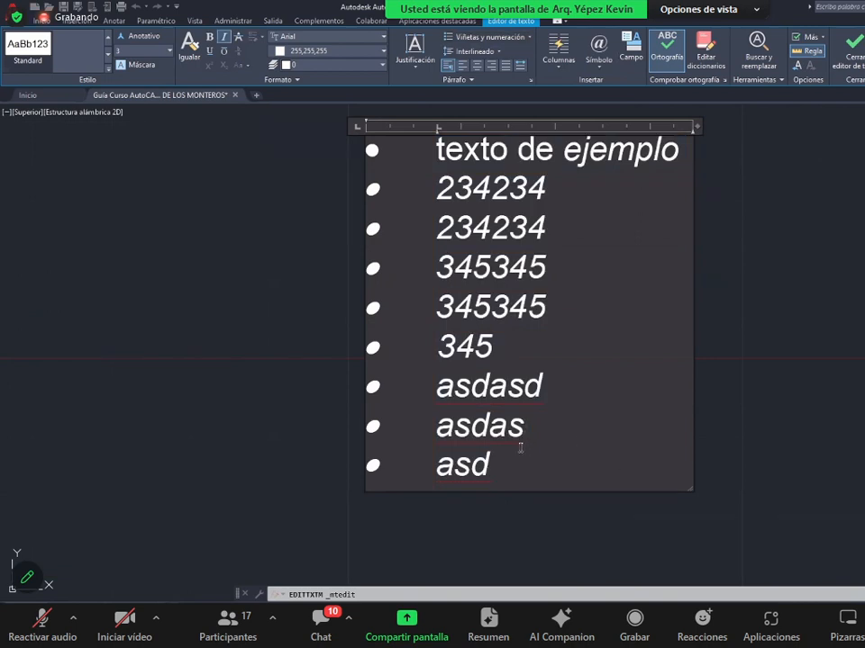
key(Return)
text(asdasd)
key(Return)
text(asdasd)
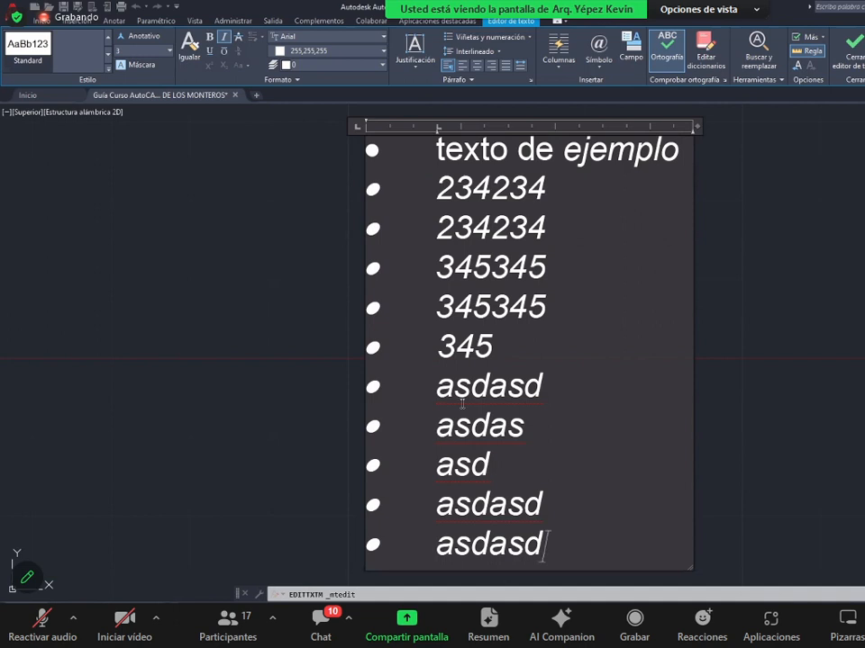
scroll(463, 406, down, 2)
scroll(490, 438, up, 2)
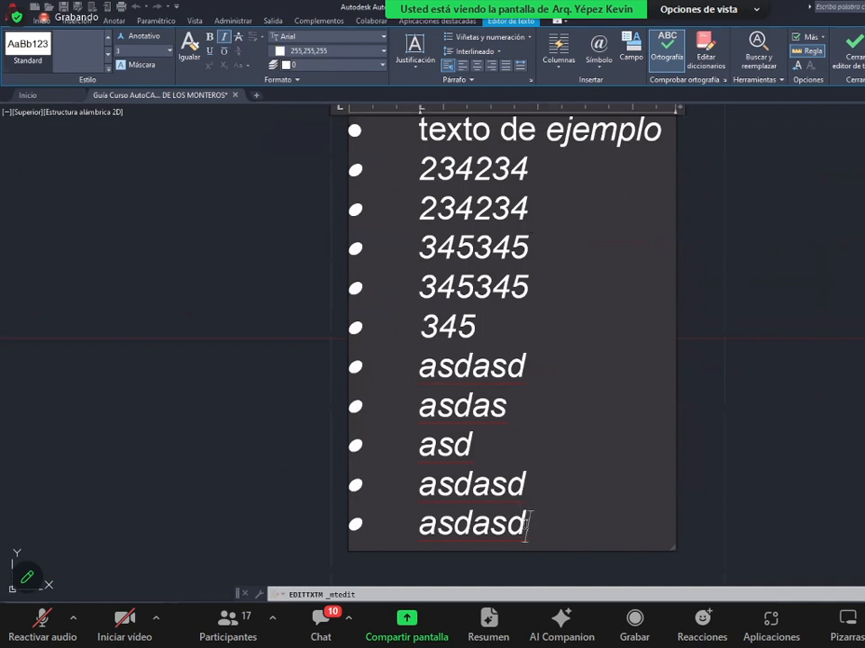
- Delete the list items from 345 through the last asdasd, including the leftover empty bullet
drag(527, 524, 267, 324)
key(Delete)
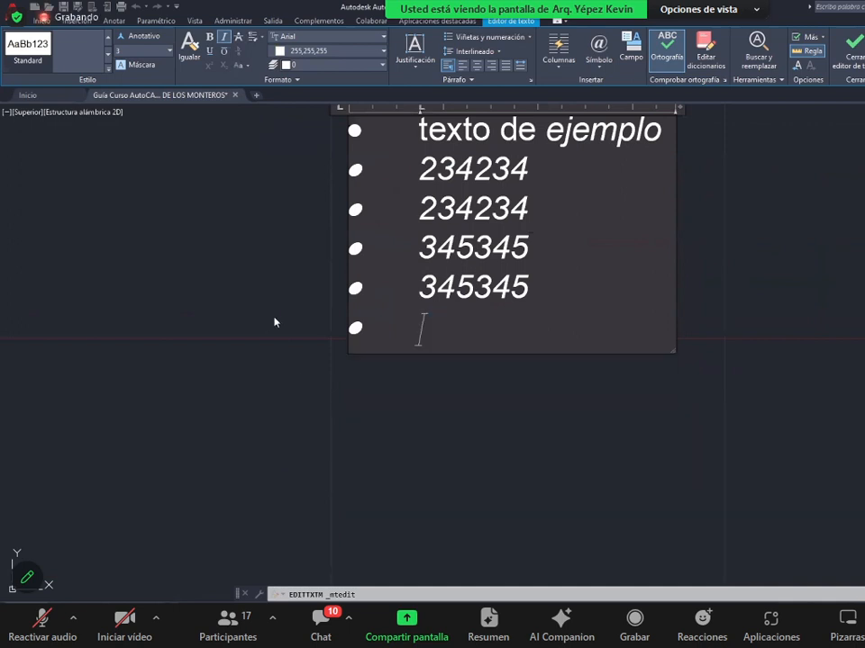
scroll(291, 326, down, 2)
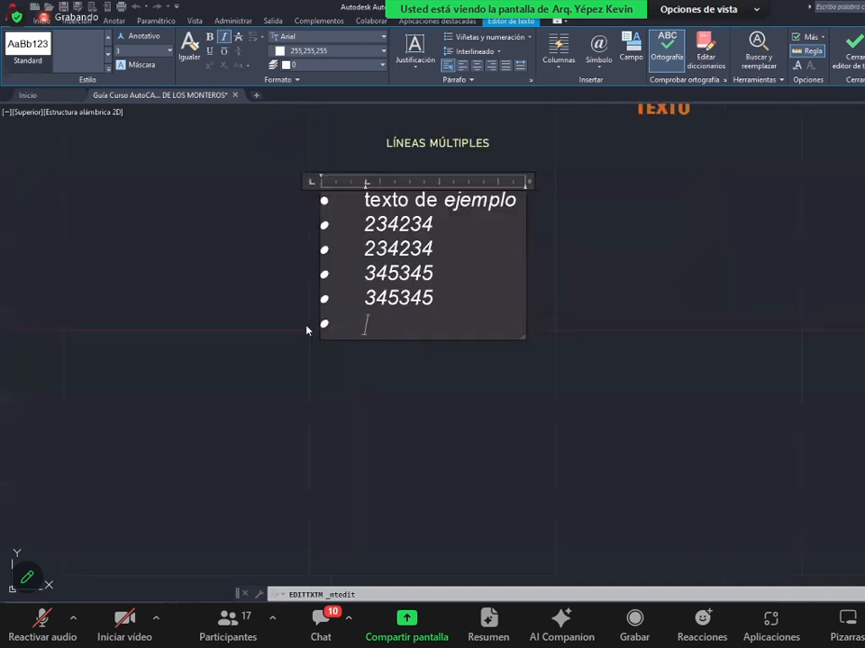
scroll(311, 306, up, 2)
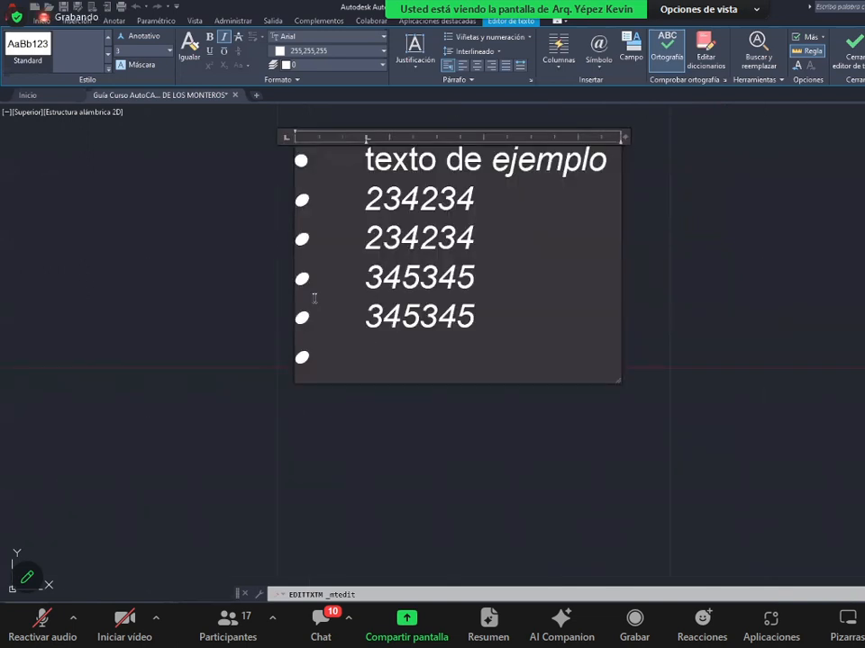
key(BackSpace)
key(BackSpace)
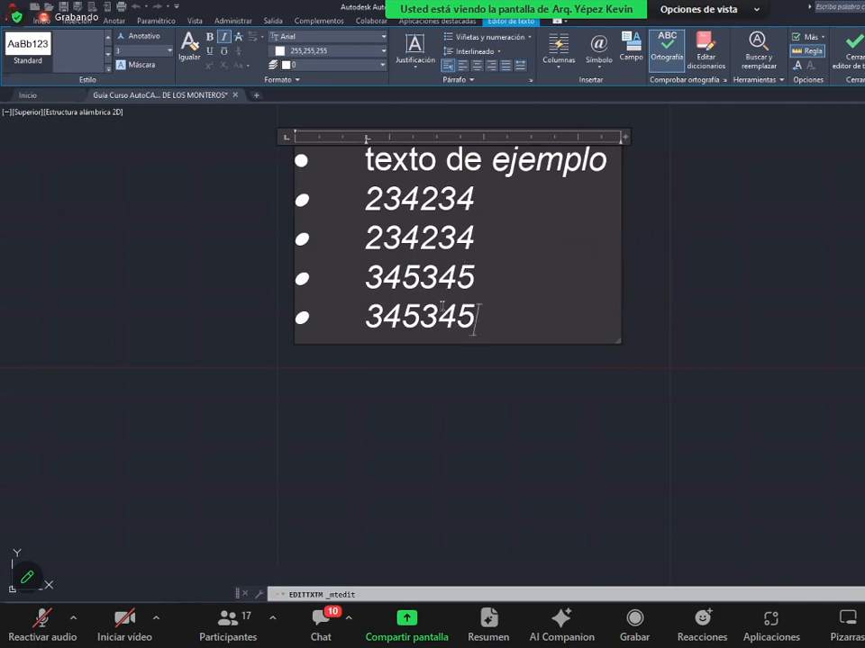
- Examine the line spacing (Interlineado) options for the whole list, leaving the spacing as it is
middle_drag(319, 179, 397, 210)
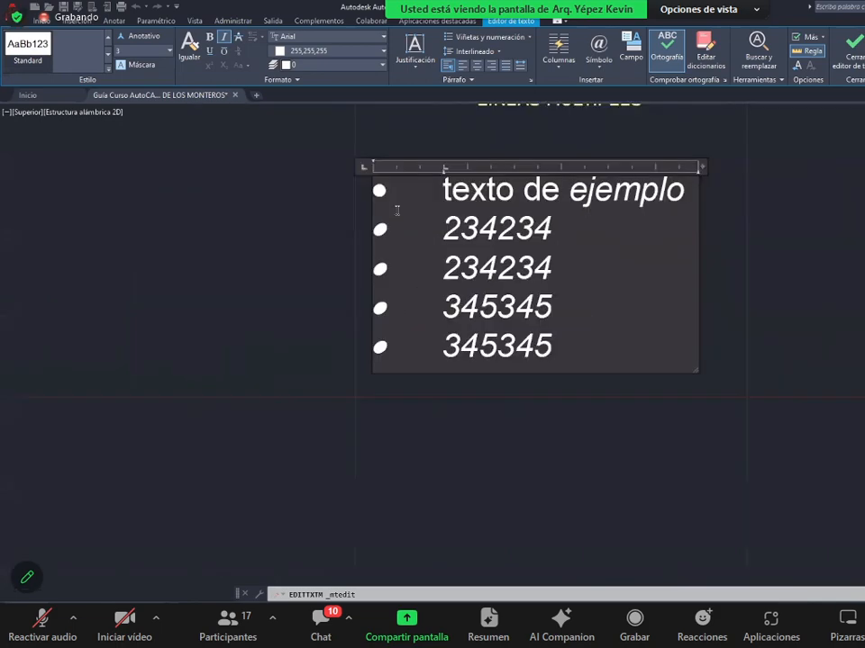
scroll(524, 204, up, 4)
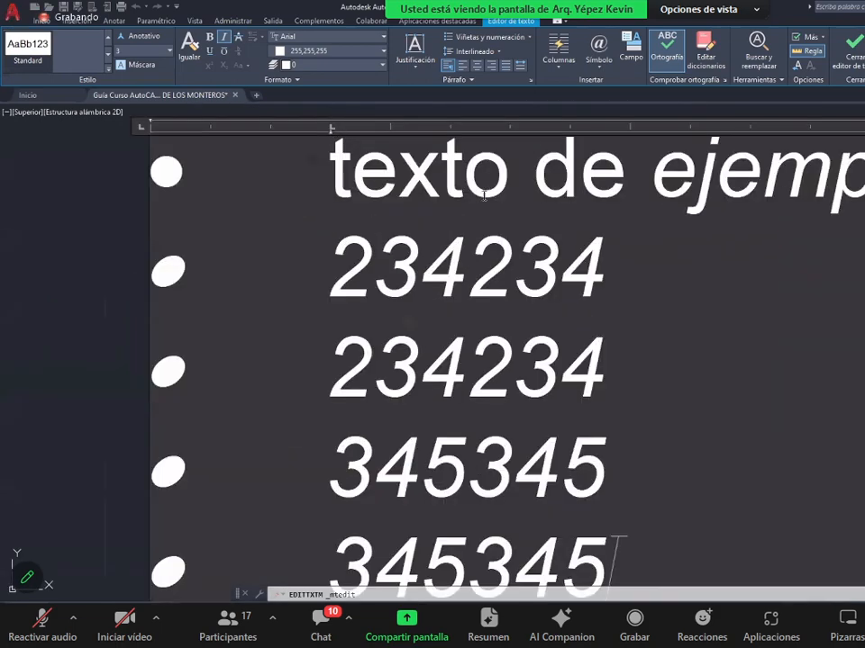
scroll(478, 200, down, 2)
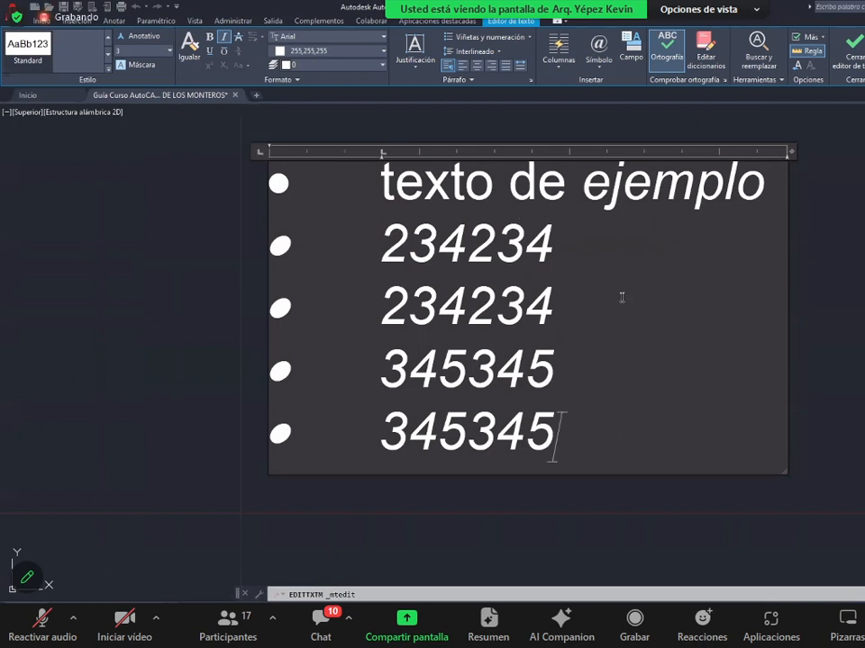
scroll(436, 179, up, 6)
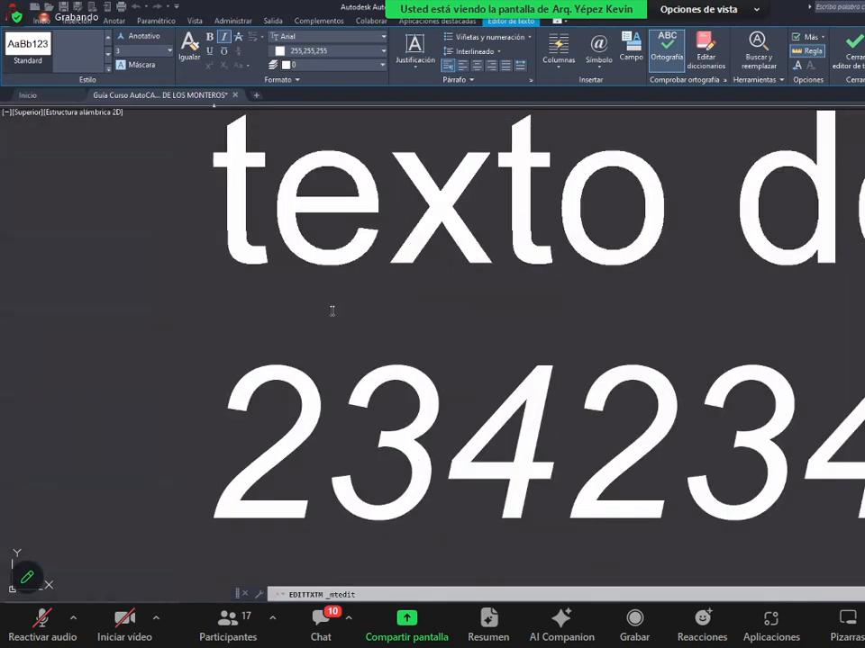
scroll(482, 258, down, 5)
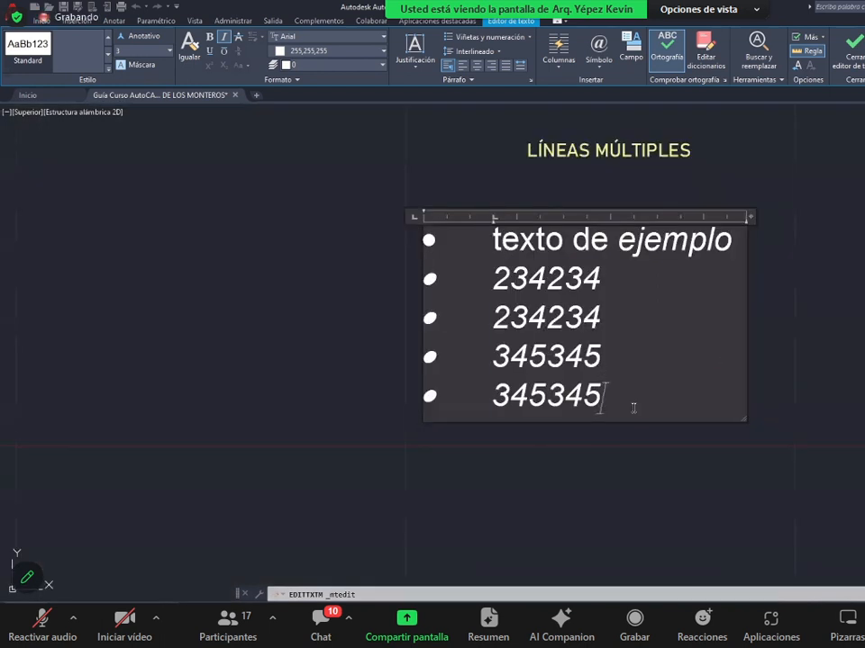
key(ctrl+a)
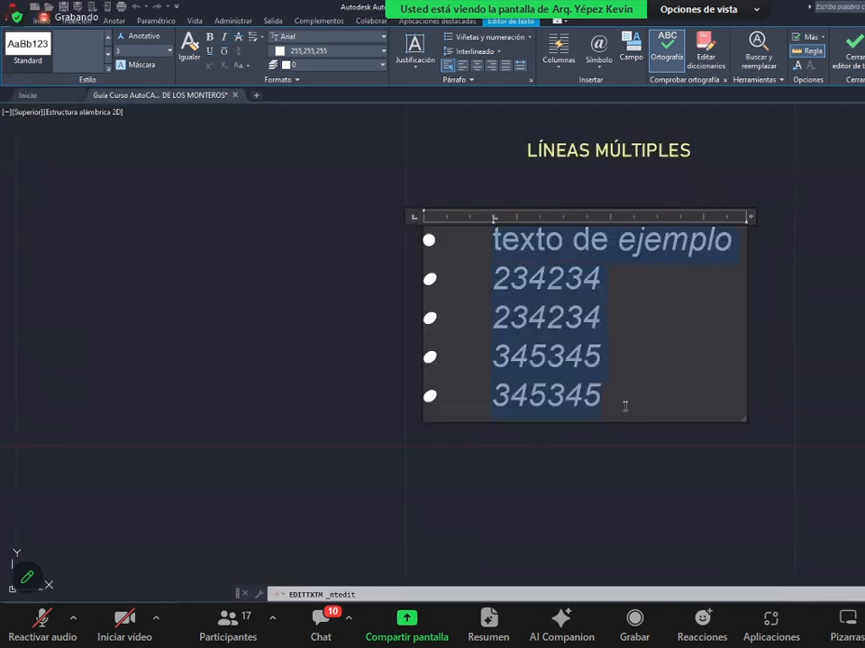
click(480, 54)
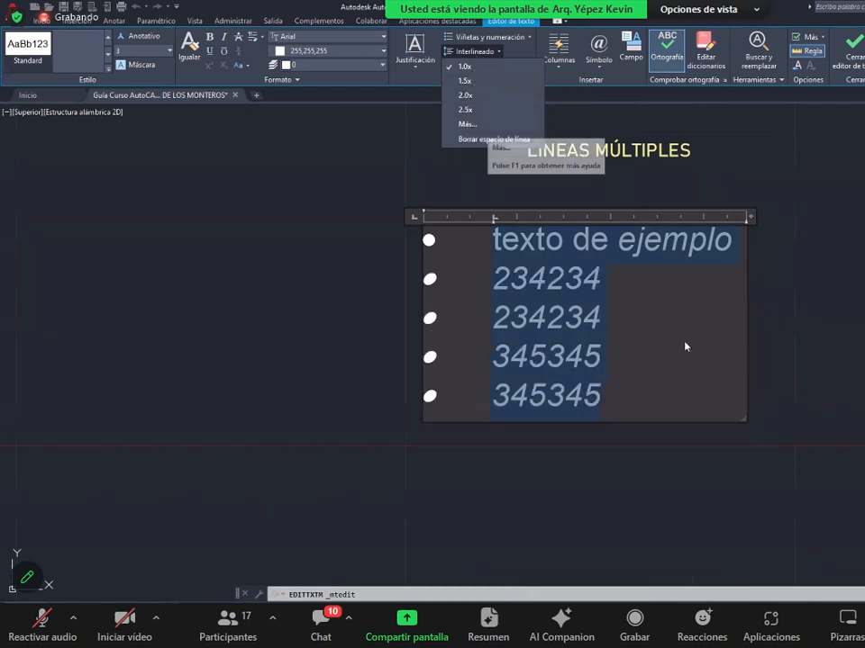
click(635, 393)
click(650, 365)
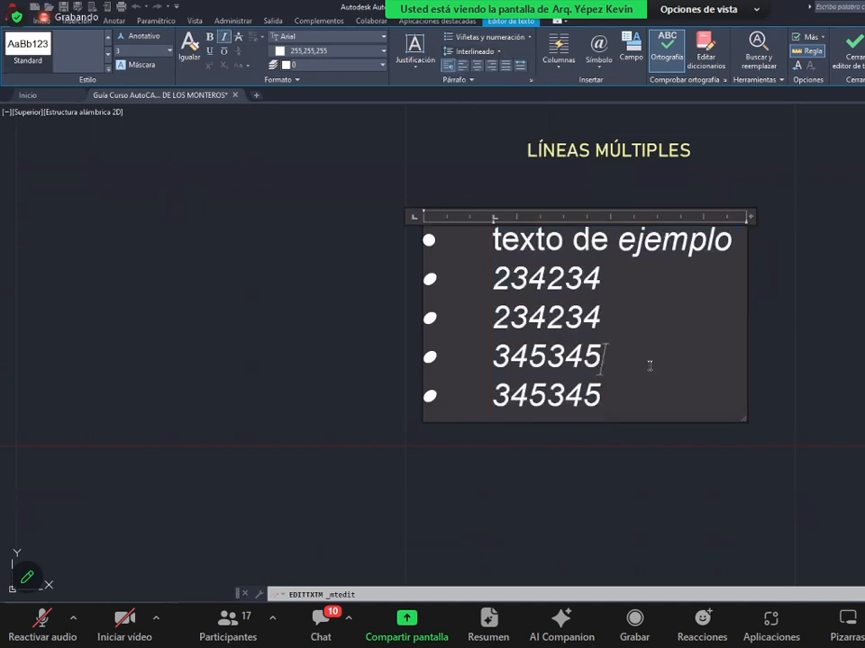
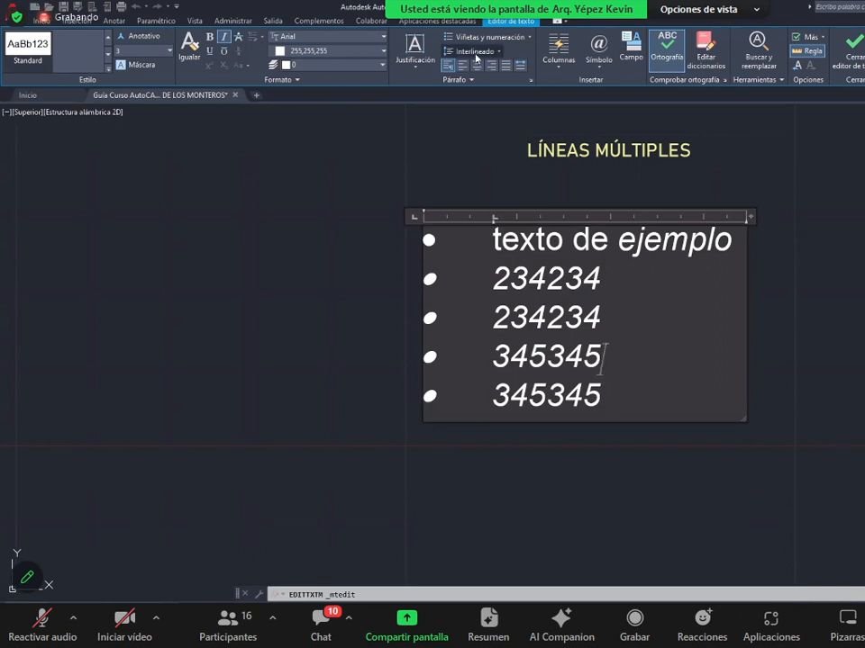
click(475, 53)
click(522, 85)
- Delete the four numeric list items below "texto de ejemplo" along with their bullets
drag(614, 388, 492, 268)
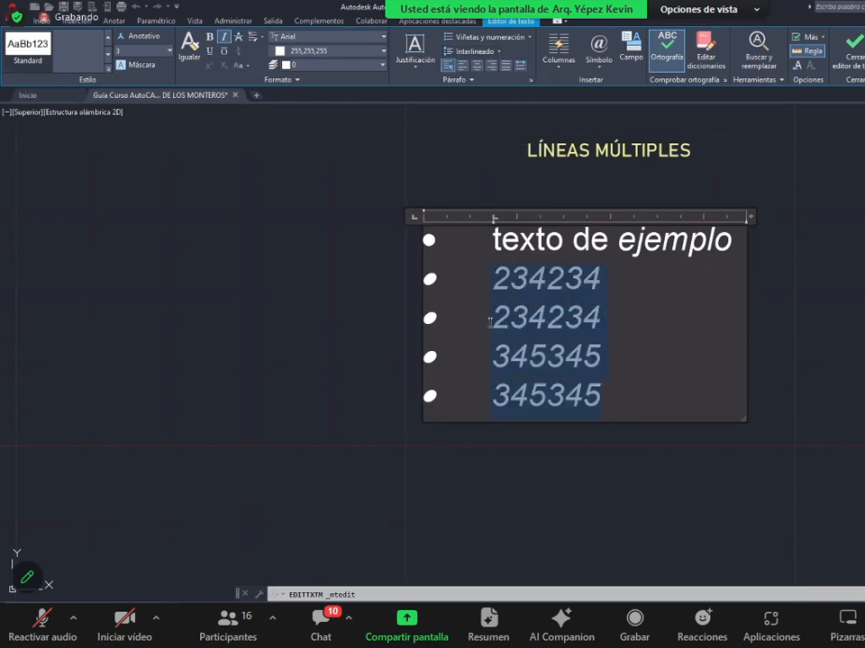
key(Delete)
key(BackSpace)
key(BackSpace)
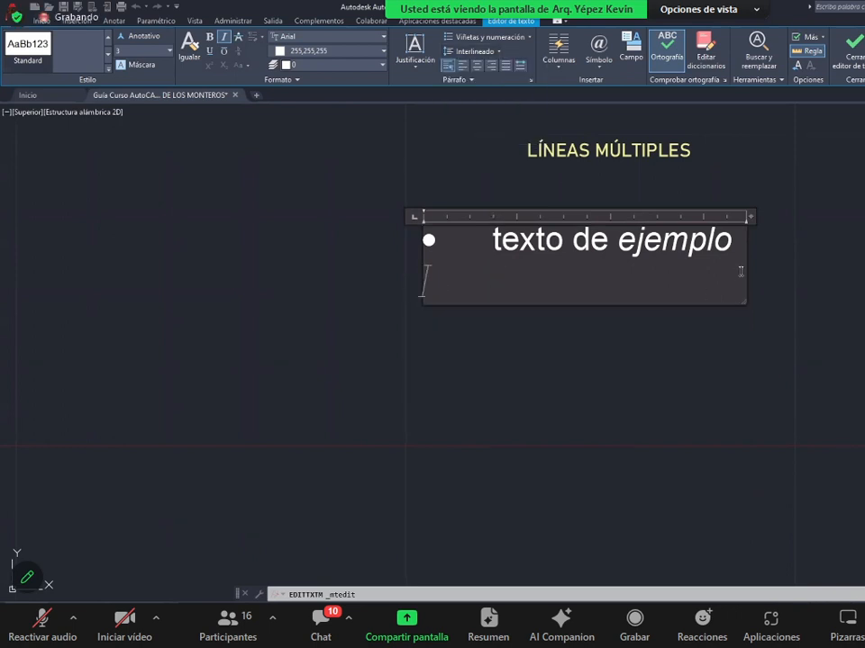
- Remove the bullet from the "texto de ejemplo" line
drag(737, 244, 491, 243)
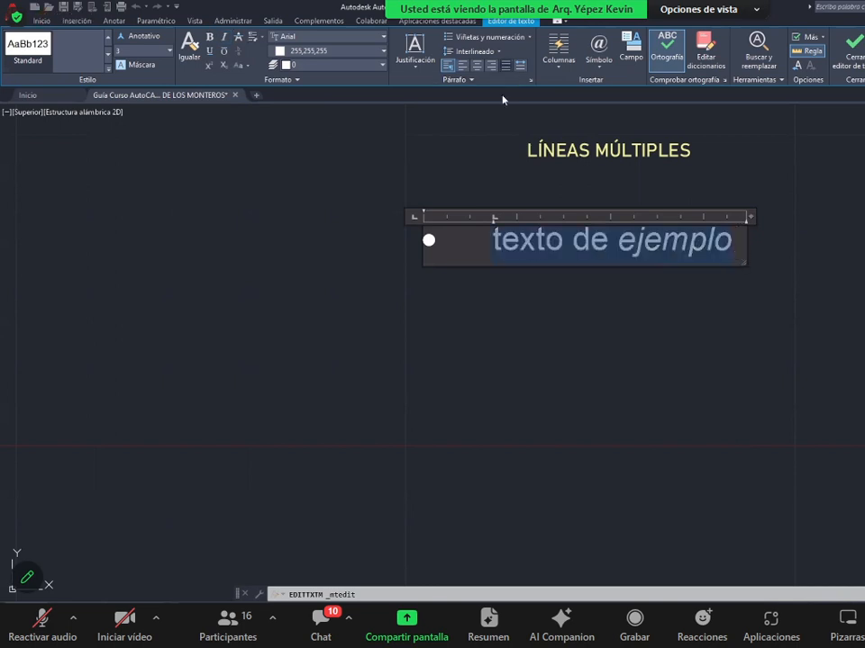
click(475, 54)
click(479, 51)
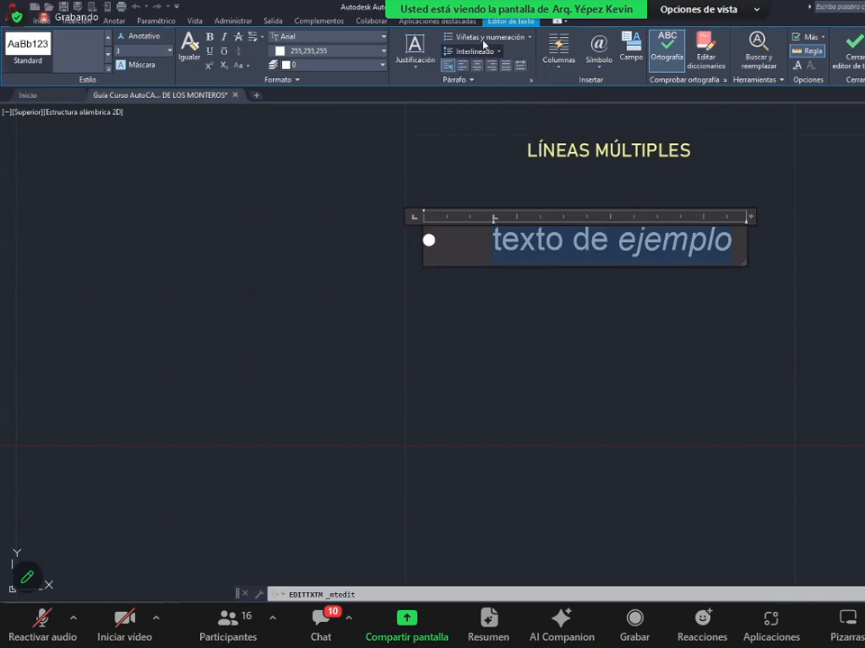
click(506, 39)
click(486, 52)
click(593, 243)
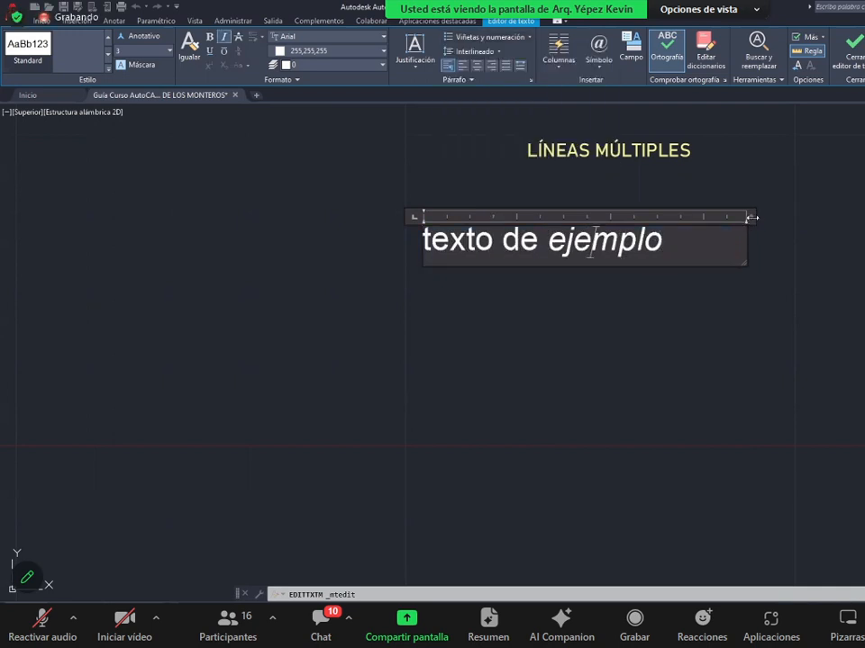
- Narrow the text frame to fit "texto de ejemplo" and finish editing the multiline text
drag(747, 218, 677, 231)
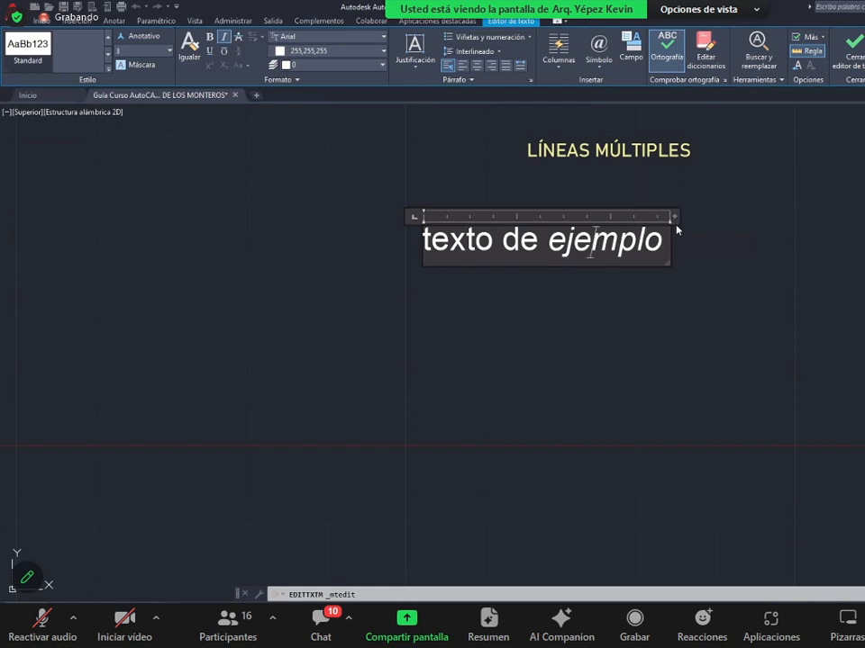
click(700, 380)
middle_drag(704, 292, 640, 353)
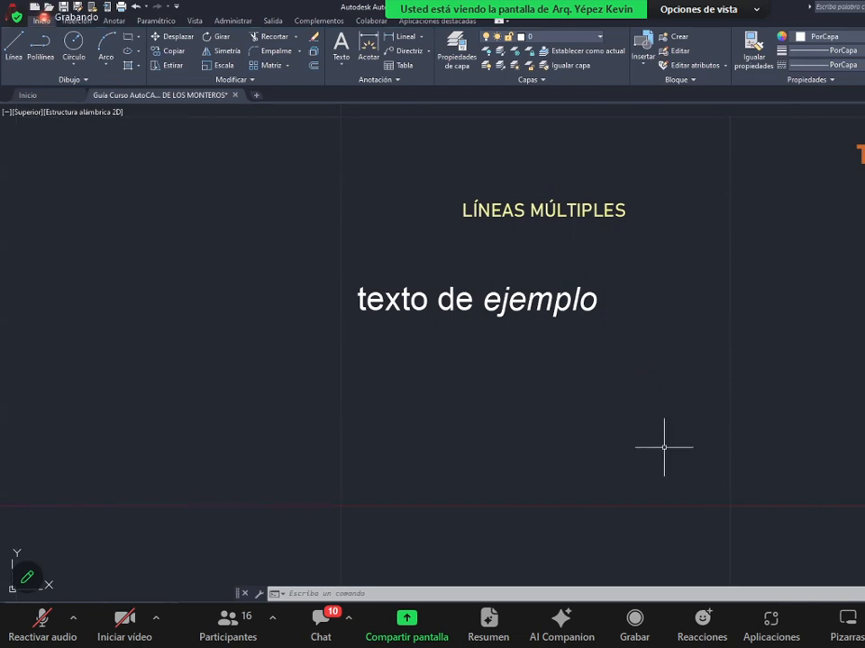
- Switch to the browser and copy the Lovedrive text on Wikipedia from "La grabación del álbum" through "créditos por ello."
key(alt+Tab)
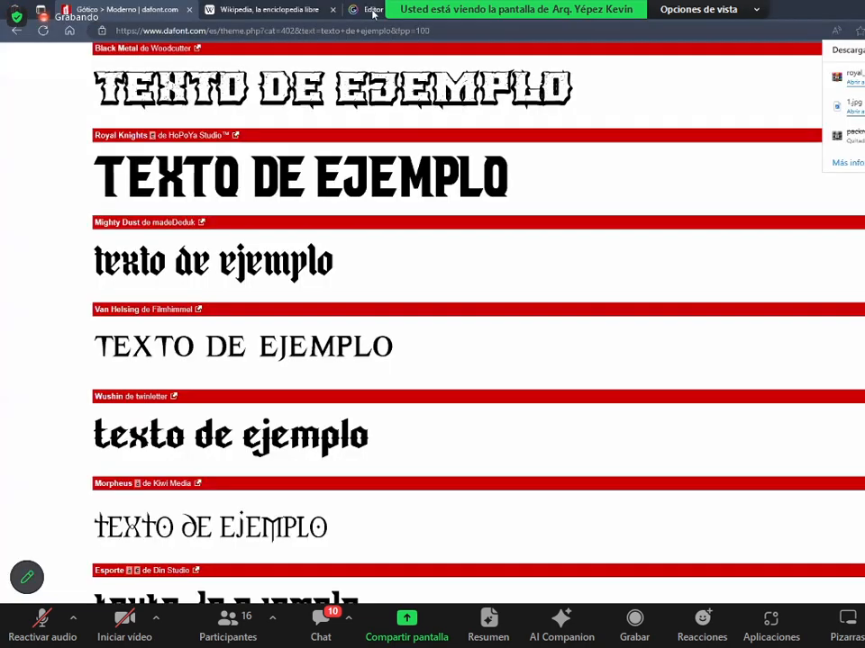
click(271, 9)
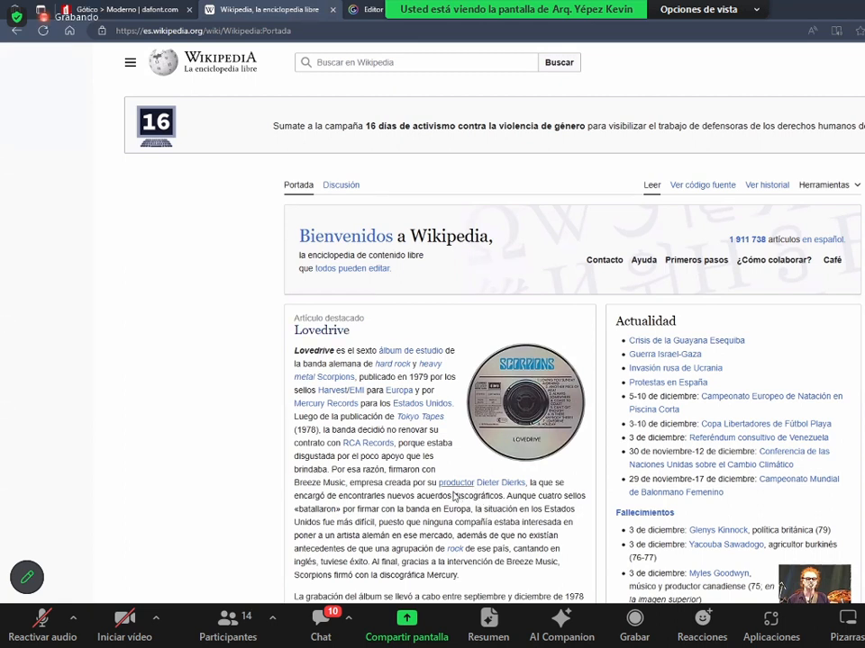
scroll(403, 483, down, 3)
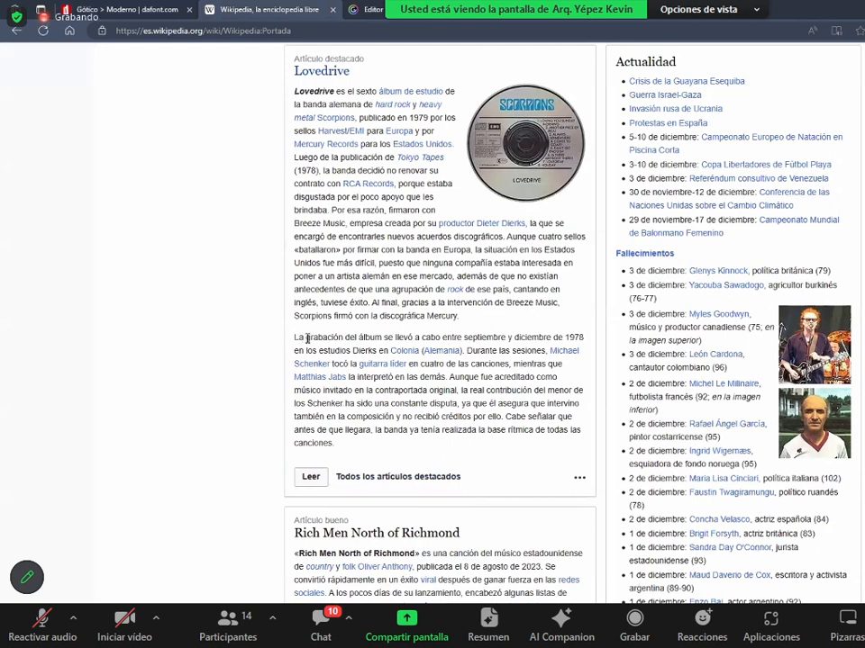
drag(295, 337, 495, 429)
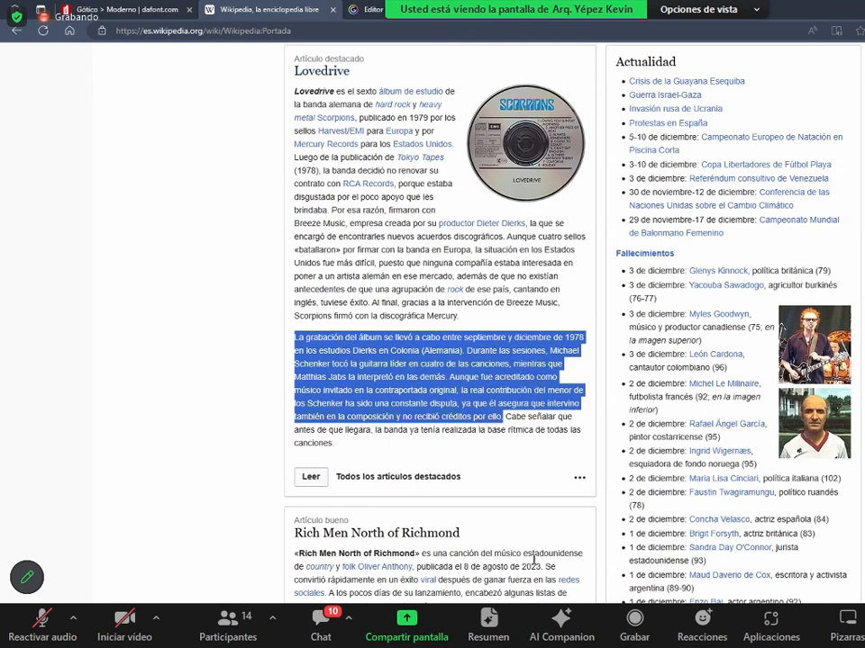
- Return to AutoCAD and paste the copied Wikipedia paragraph just below "texto de ejemplo"
click(562, 634)
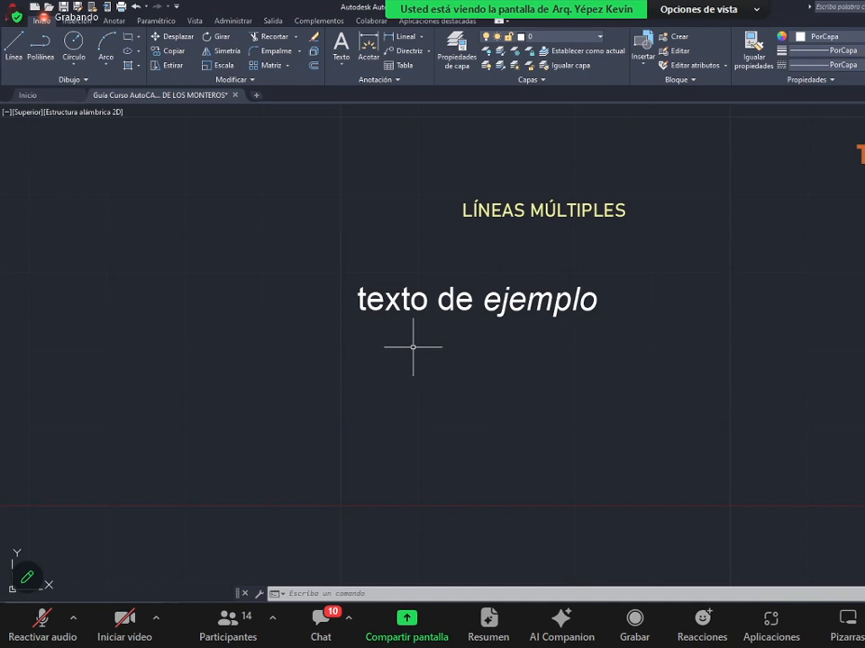
key(ctrl+v)
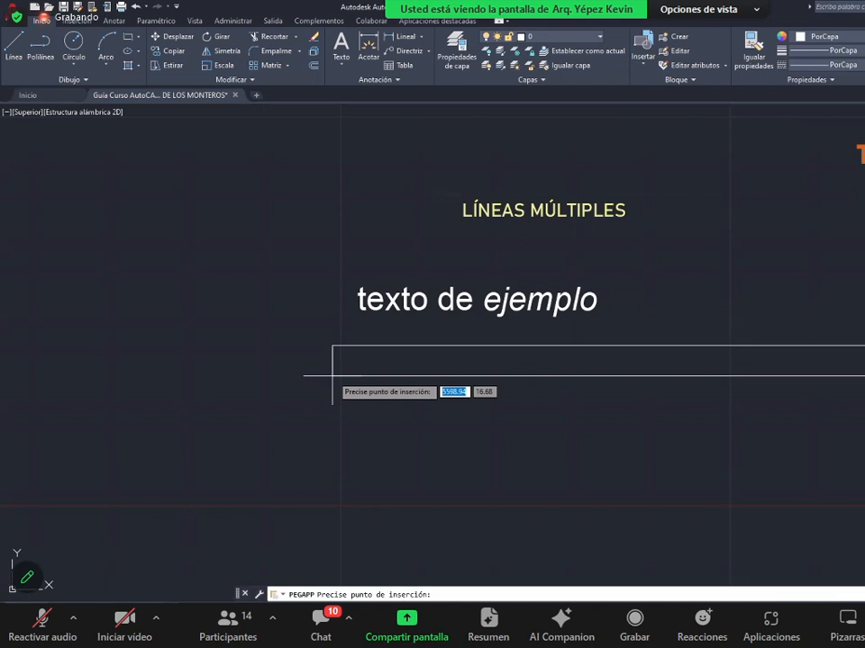
scroll(332, 376, down, 3)
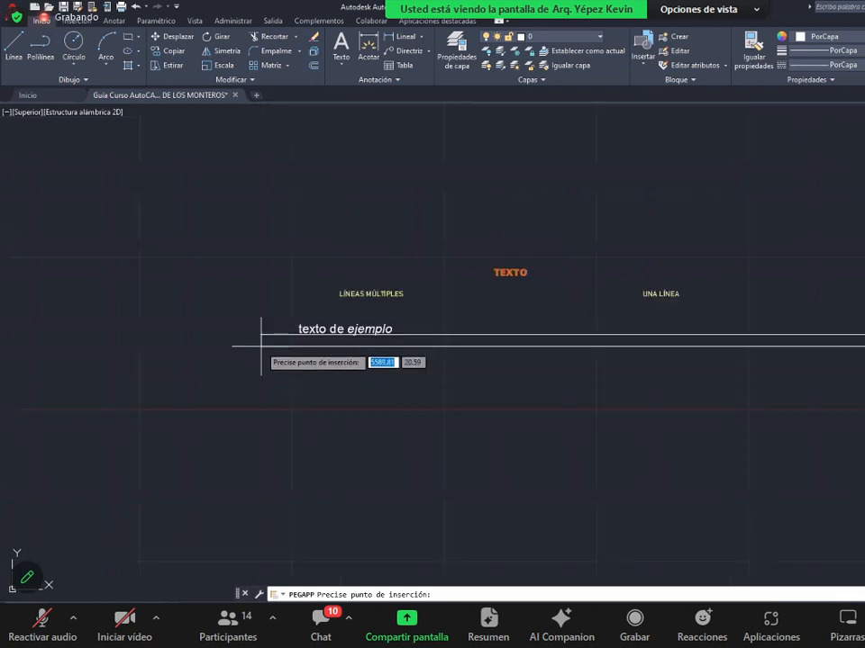
scroll(261, 345, down, 5)
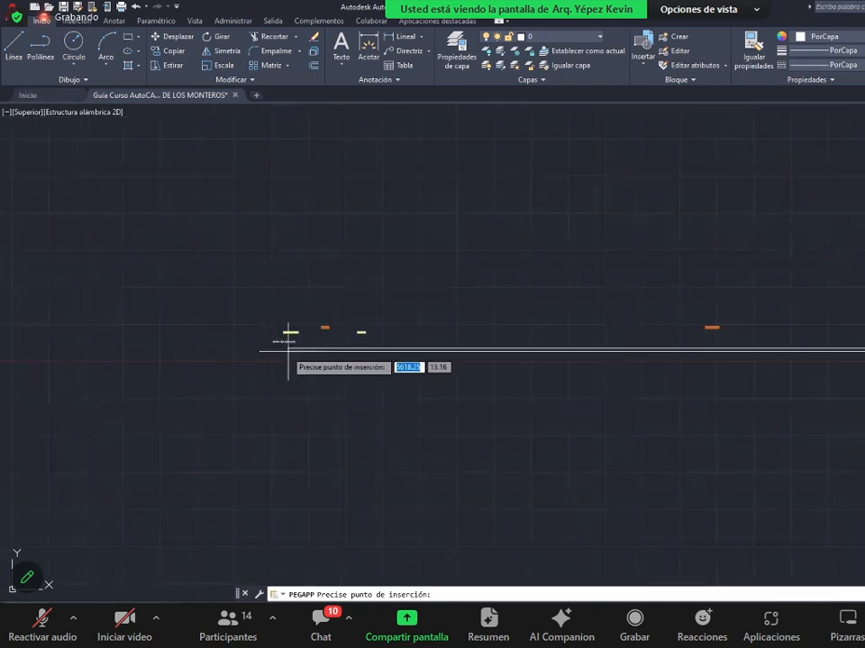
scroll(236, 351, up, 2)
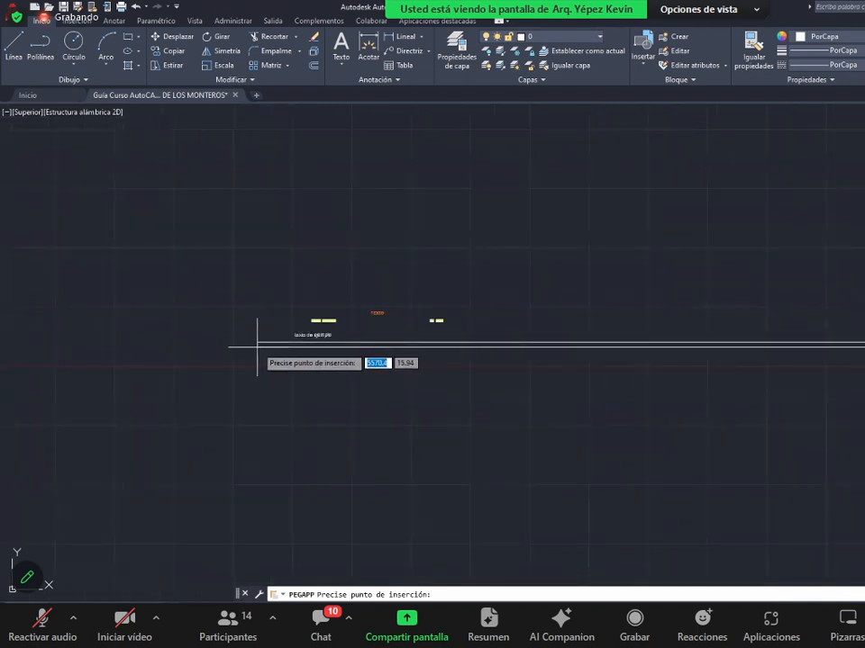
scroll(257, 345, up, 4)
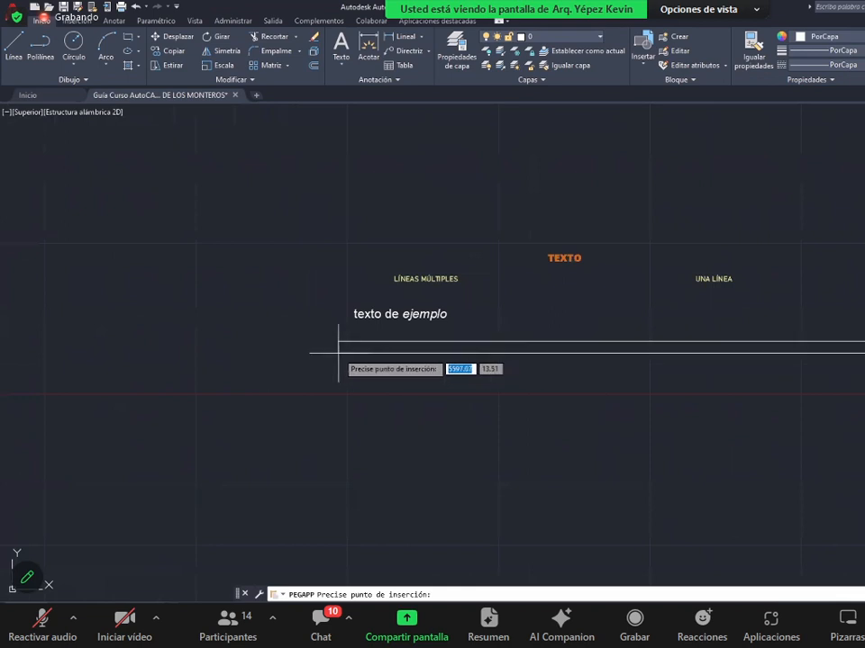
click(339, 353)
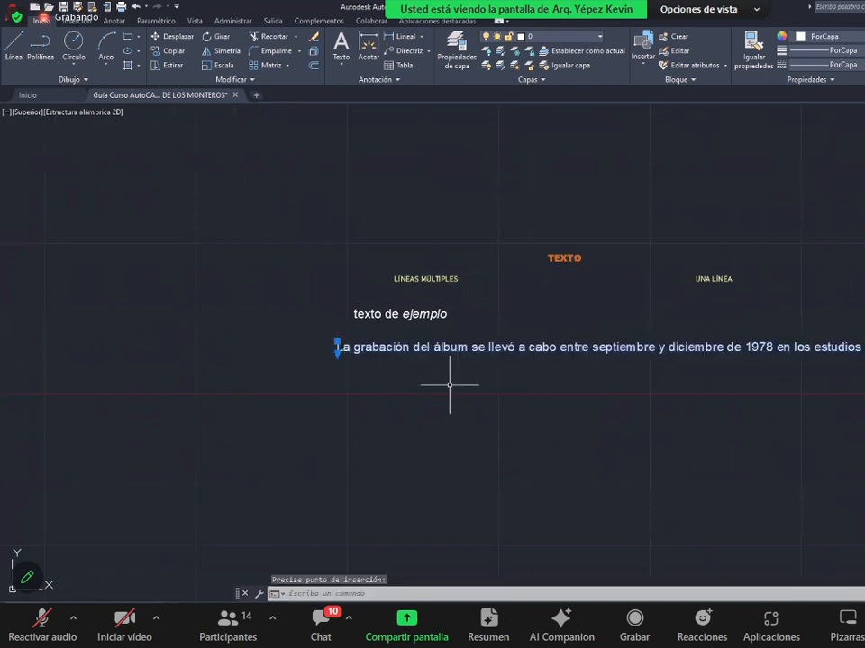
scroll(331, 349, down, 2)
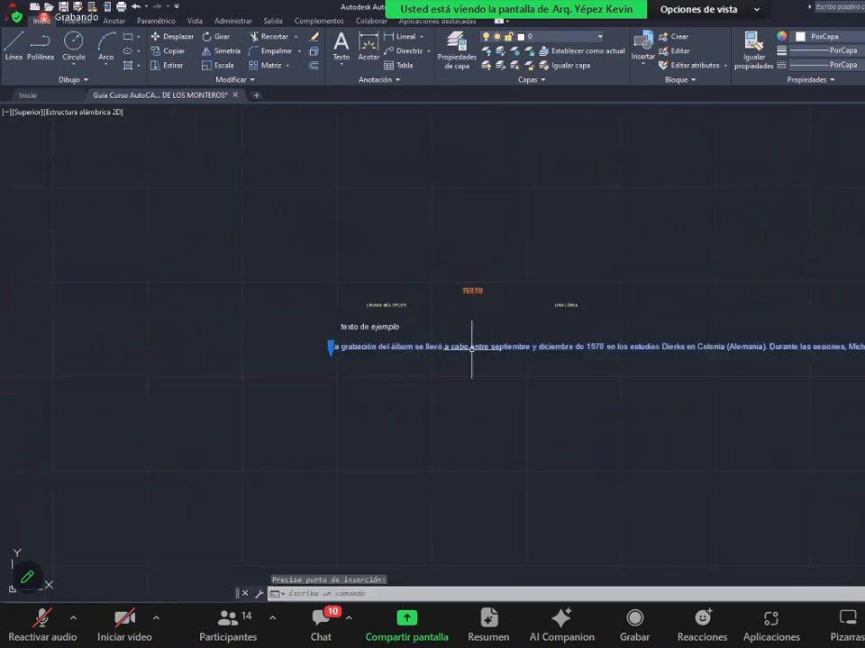
- Examine the pasted single-line paragraph along its full length, from "La grabación del álbum" to "créditos por ello."
middle_drag(688, 360, 552, 420)
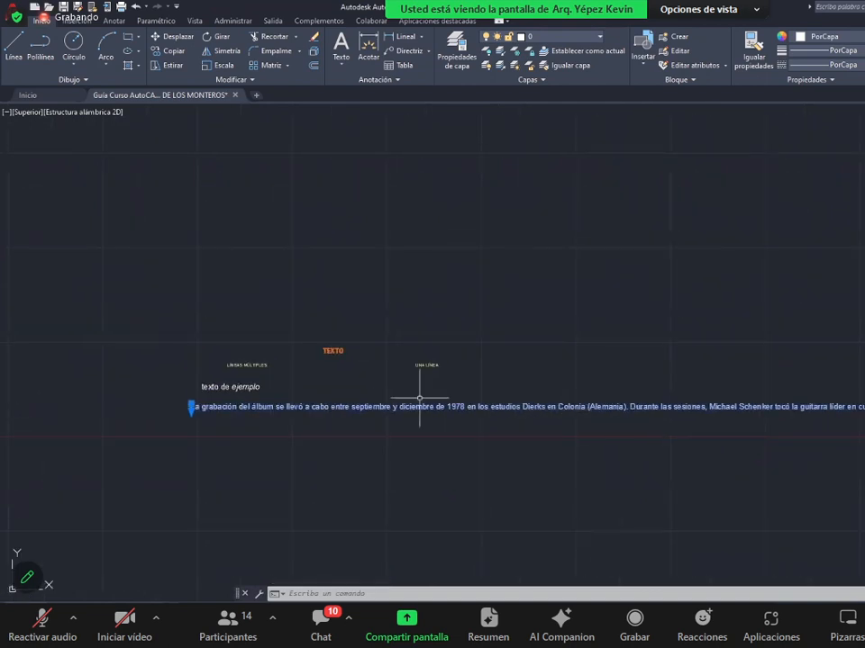
scroll(418, 404, down, 4)
scroll(552, 399, up, 5)
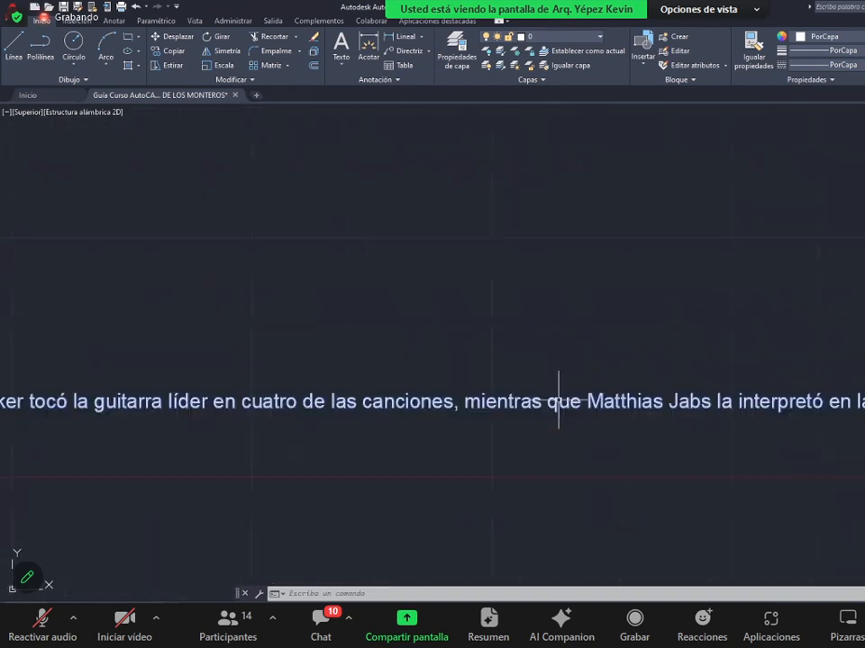
scroll(740, 385, down, 3)
scroll(261, 387, up, 4)
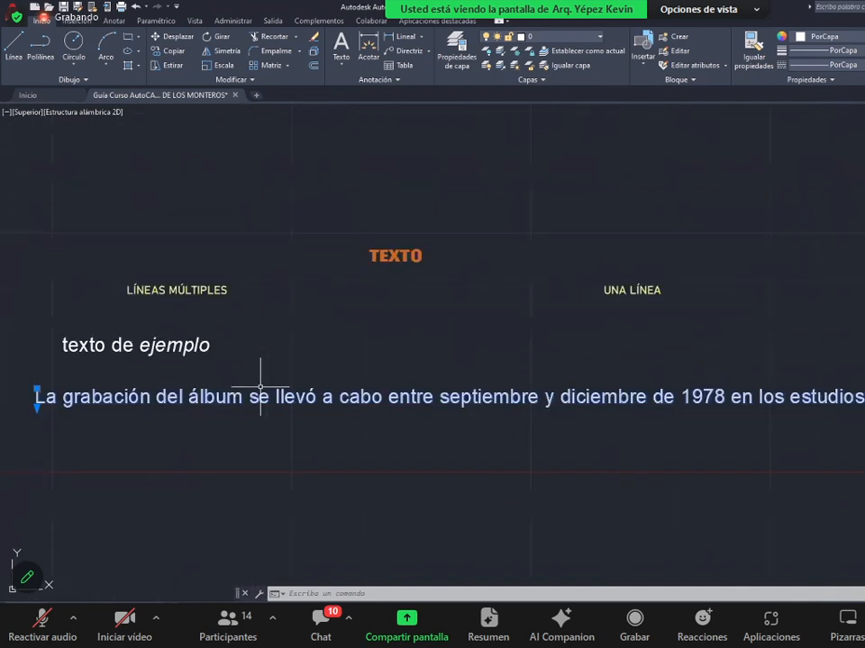
scroll(261, 387, down, 1)
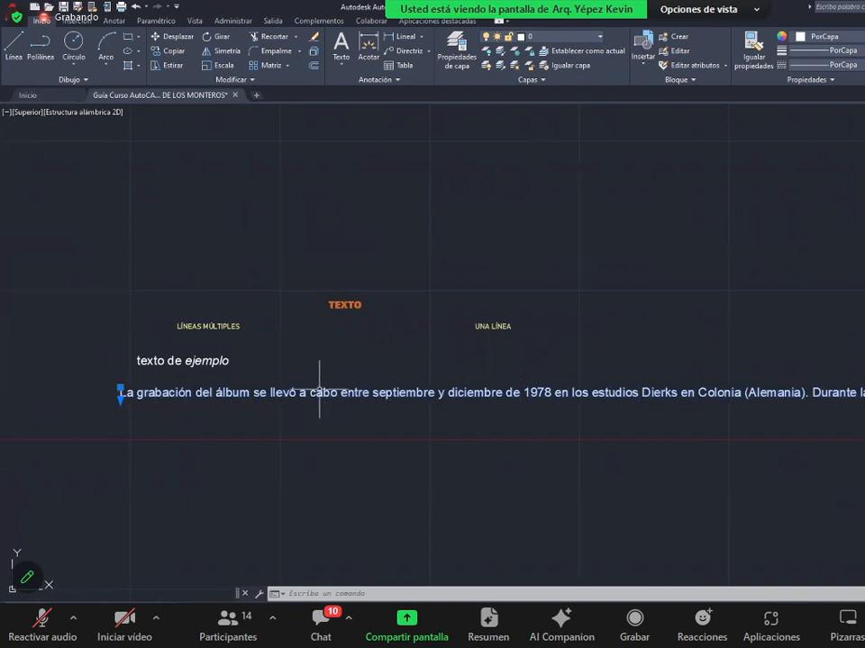
scroll(310, 389, down, 6)
middle_drag(686, 392, 433, 380)
scroll(725, 377, up, 4)
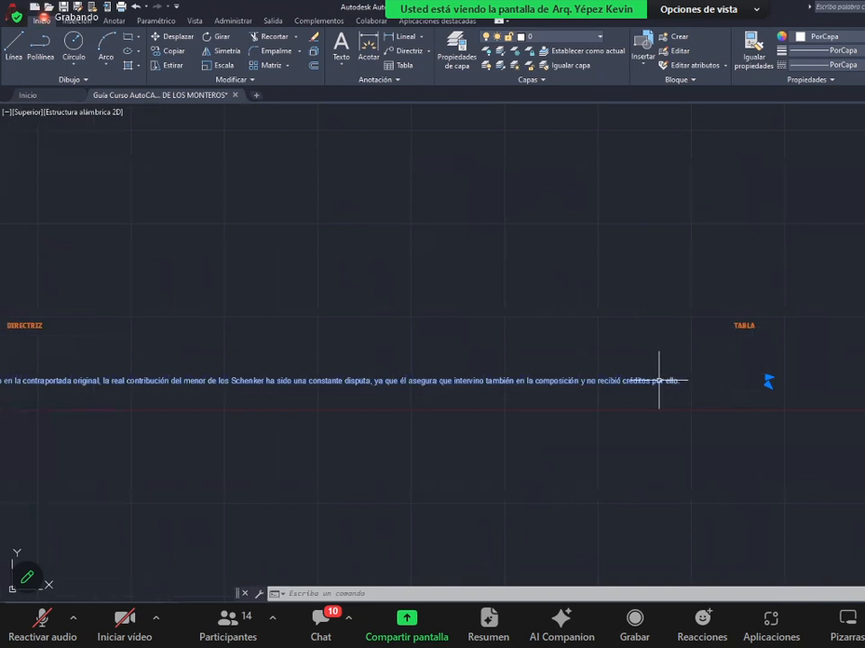
- Open the pasted paragraph for editing and narrow its frame so the text wraps into a block under "texto de ejemplo"
double_click(659, 381)
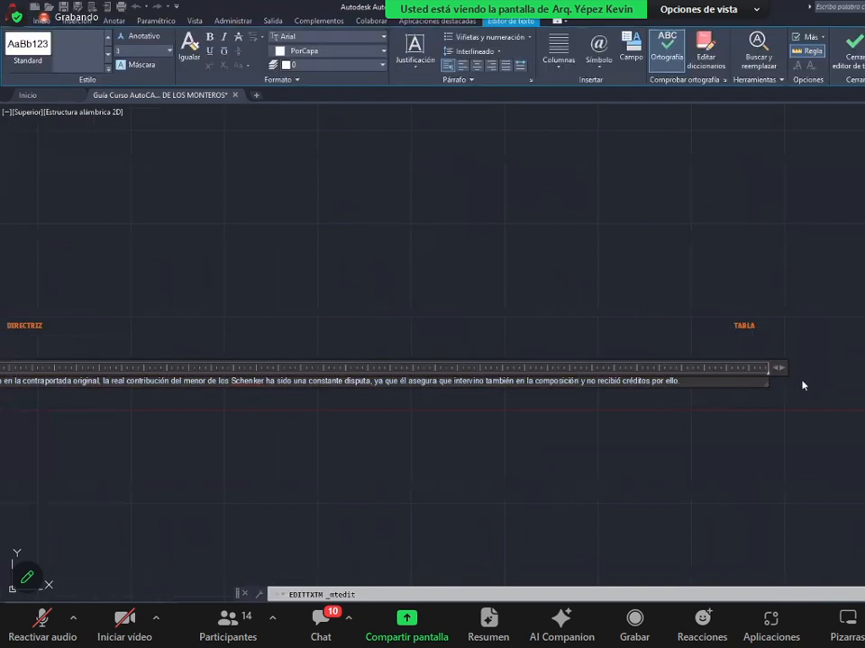
scroll(803, 385, down, 3)
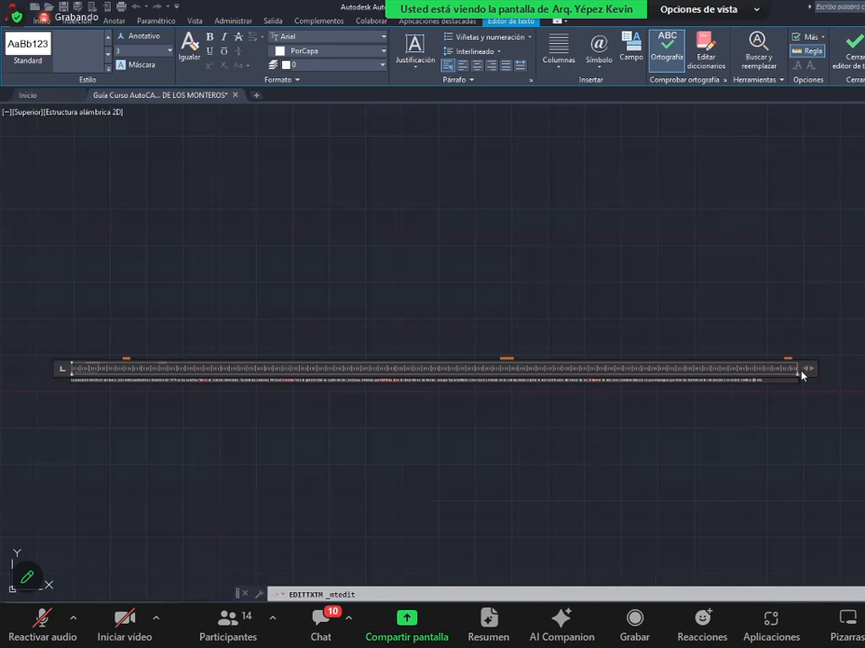
drag(796, 371, 137, 416)
scroll(99, 400, up, 6)
middle_drag(99, 400, 406, 451)
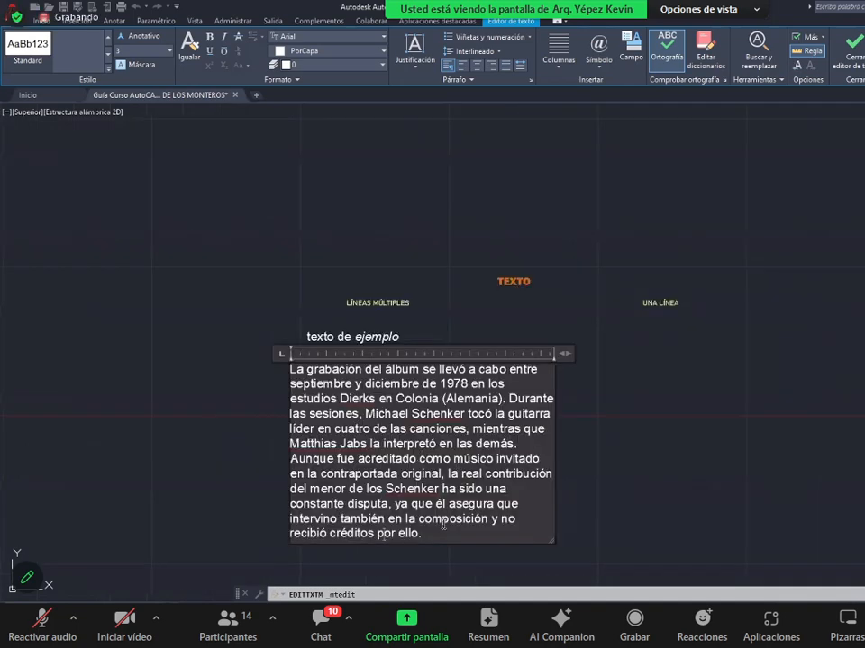
scroll(444, 524, up, 2)
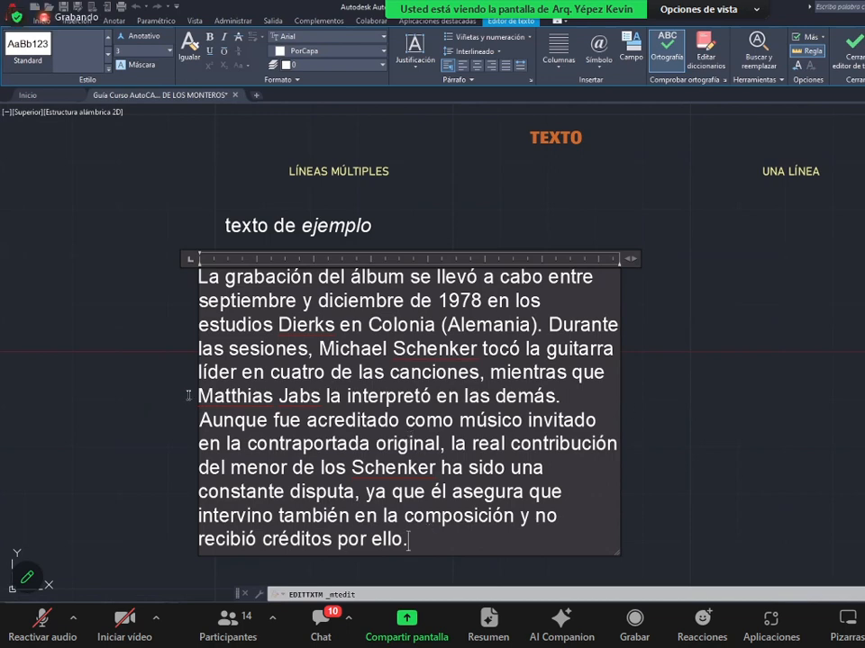
- Copy the entire text of the paragraph from within the text editor
drag(407, 540, 114, 298)
click(464, 480)
key(ctrl+a)
key(ctrl+c)
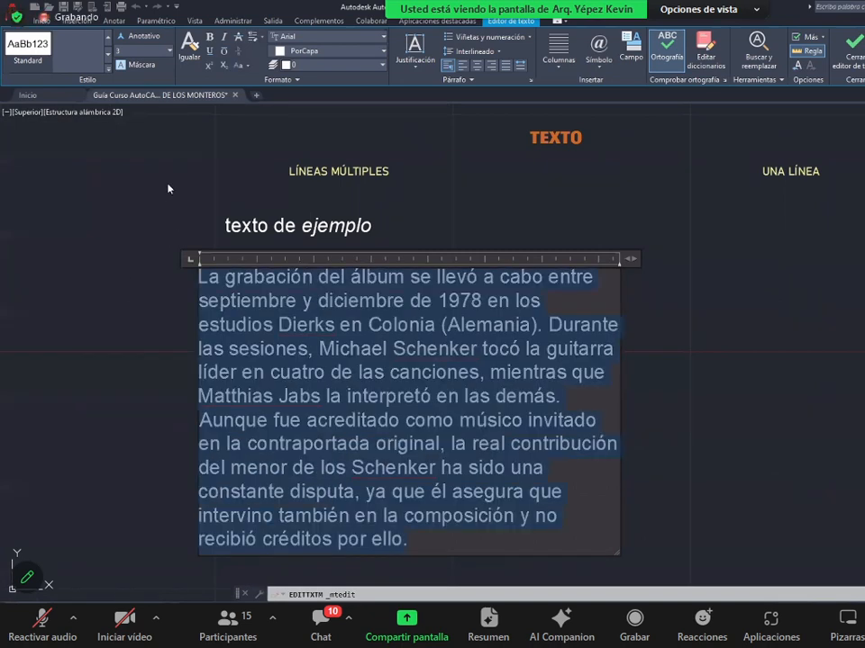
- Make the selected paragraph bold in the Artifakt Element font and finish editing it
click(209, 37)
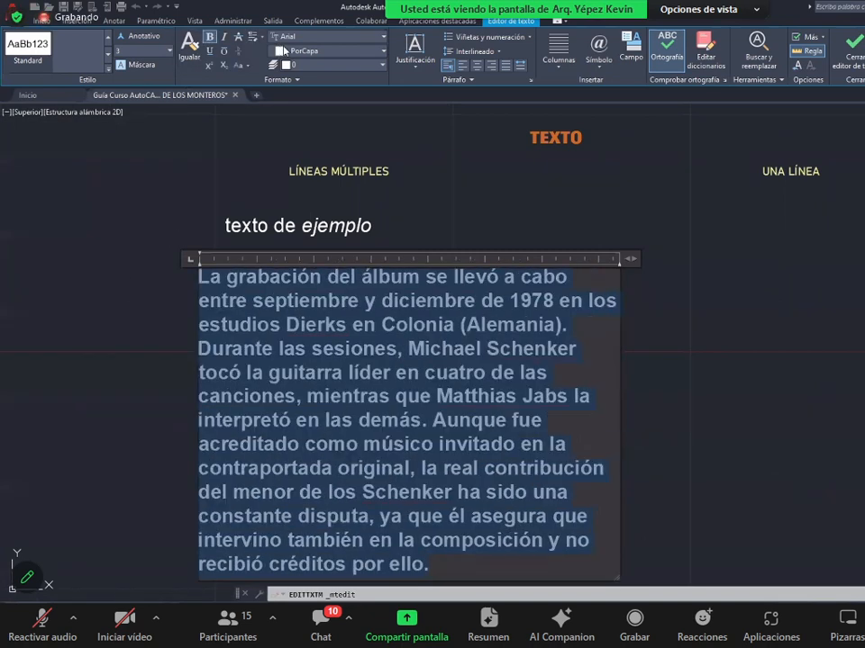
click(288, 36)
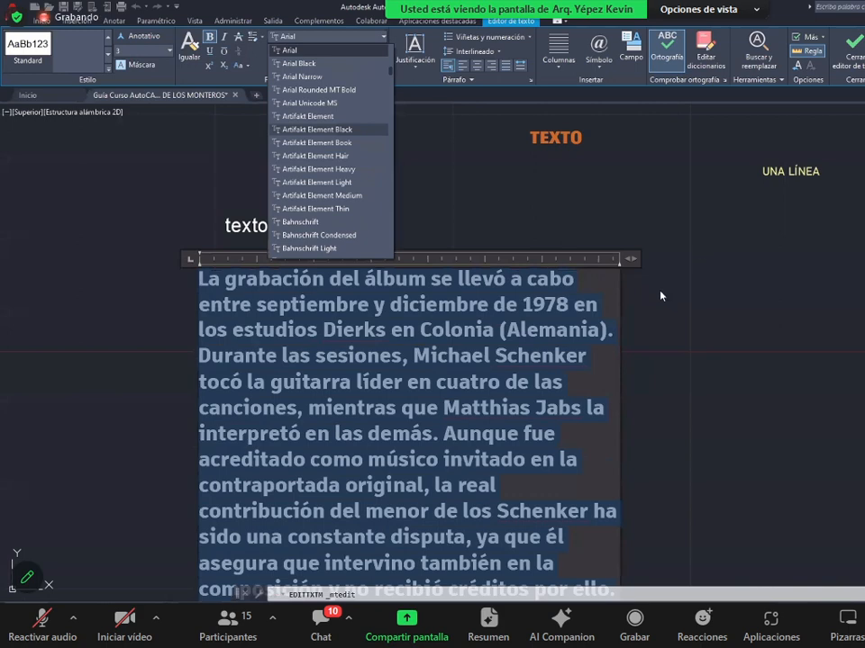
click(677, 347)
click(681, 357)
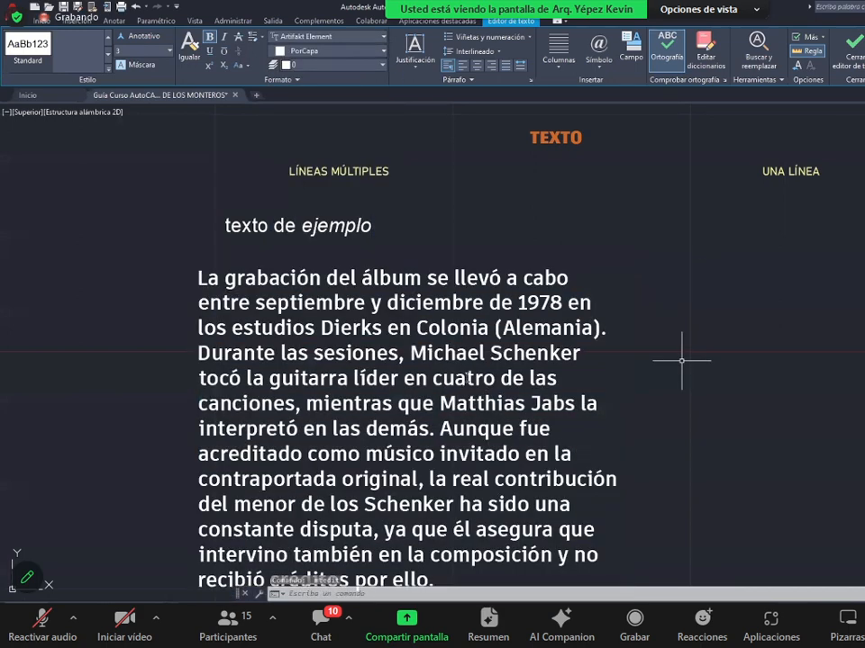
- Delete the bold paragraph below "texto de ejemplo"
scroll(542, 284, down, 2)
scroll(464, 357, up, 2)
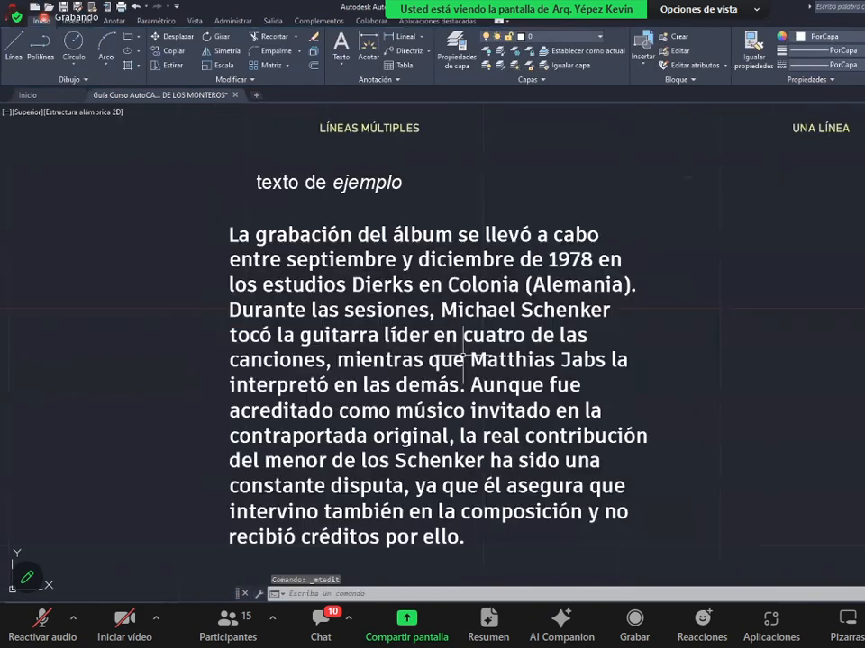
click(464, 357)
double_click(463, 357)
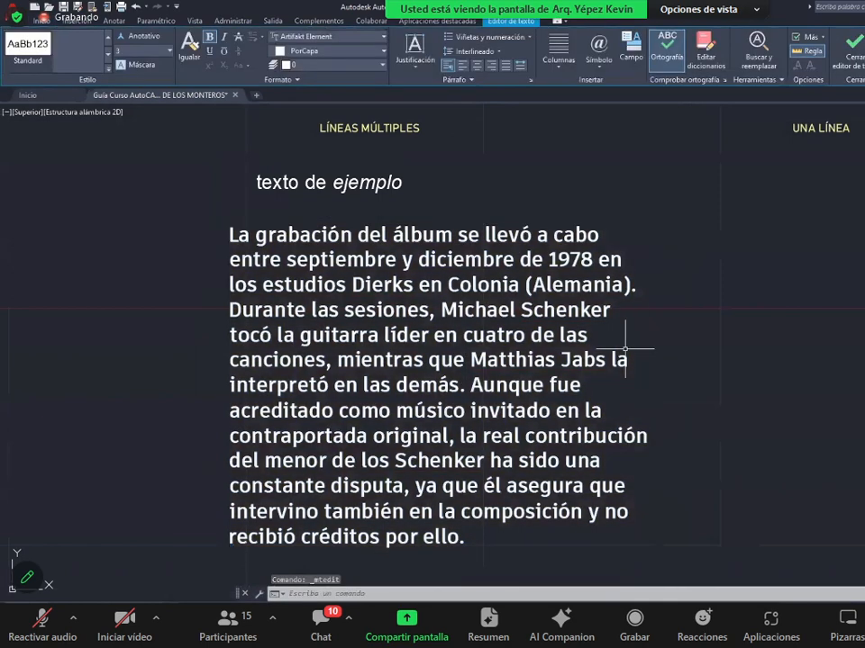
key(Delete)
middle_drag(389, 293, 419, 343)
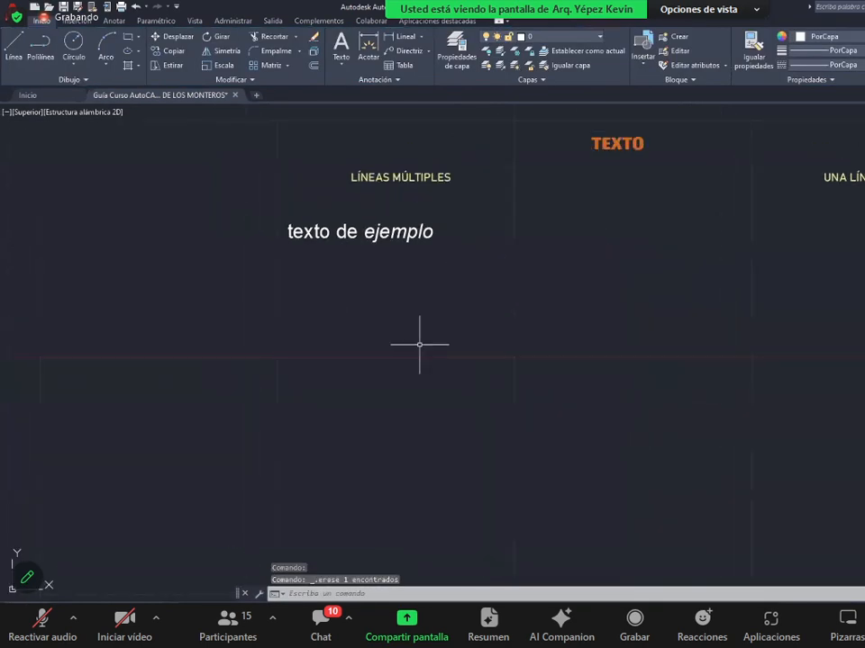
- Open "texto de ejemplo" for editing and paste the copied paragraph after the word "ejemplo"
scroll(279, 235, up, 2)
middle_drag(481, 265, 450, 320)
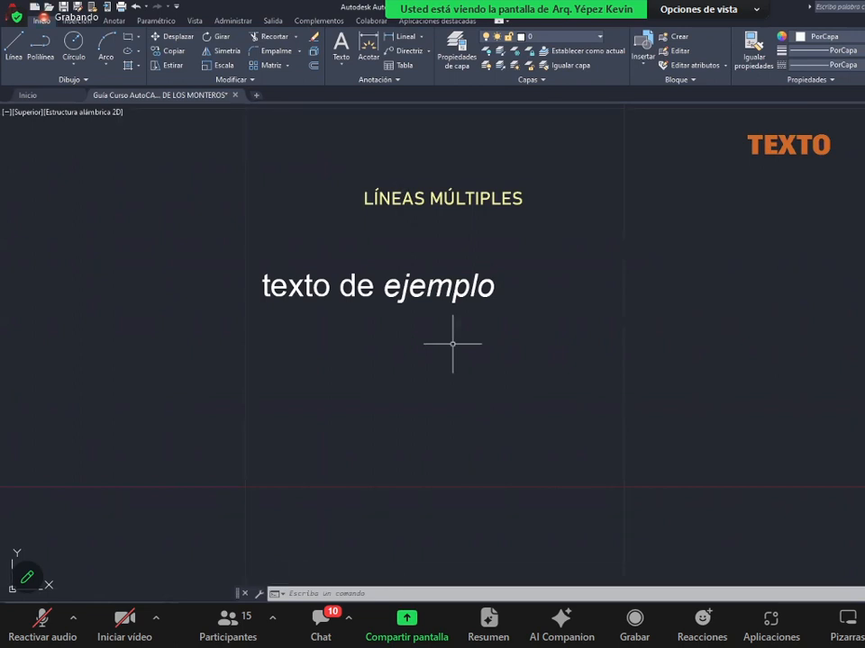
click(444, 287)
click(439, 290)
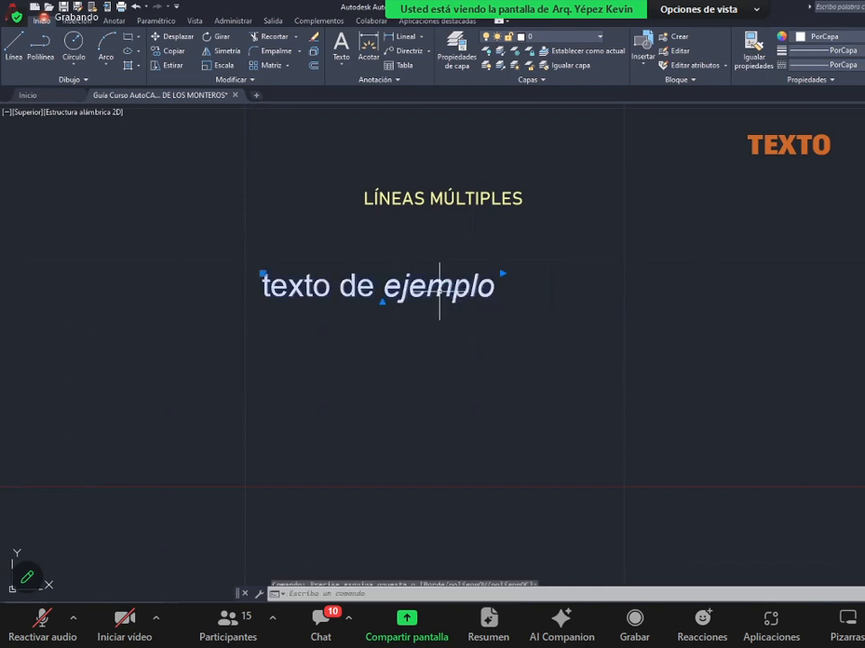
double_click(440, 291)
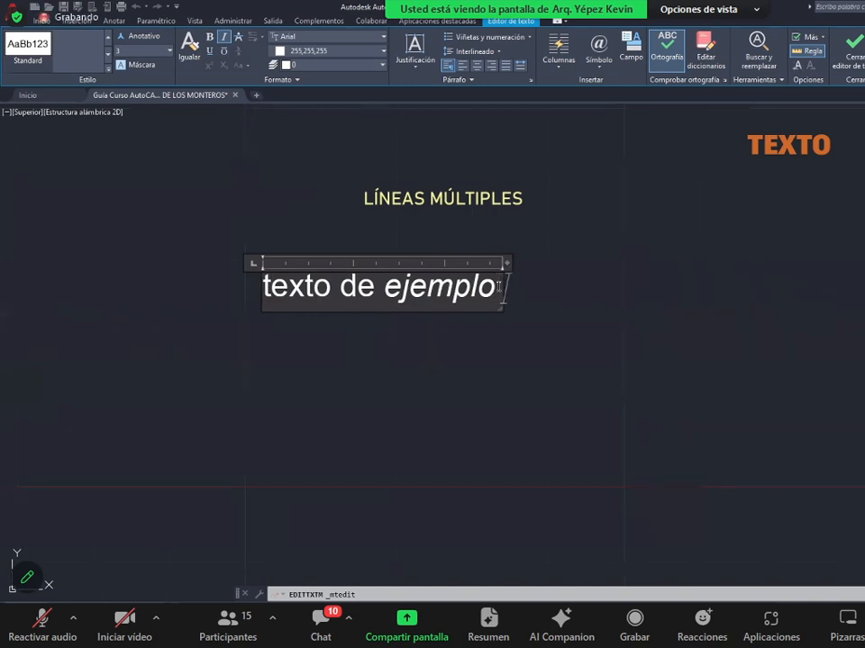
key(ctrl+v)
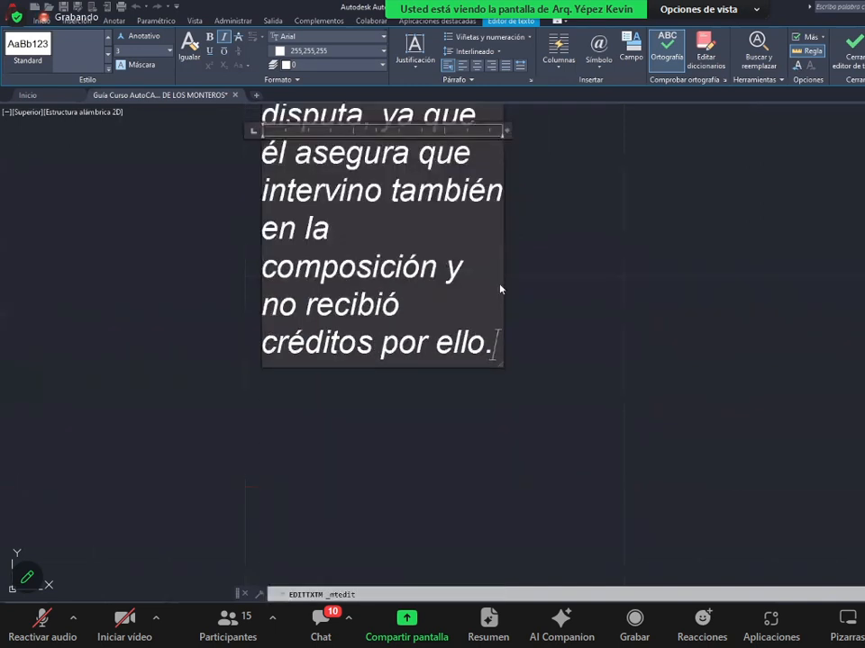
- Widen the multiline text frame to nearly three times its width so the pasted paragraph wraps into a broad block
scroll(530, 370, down, 8)
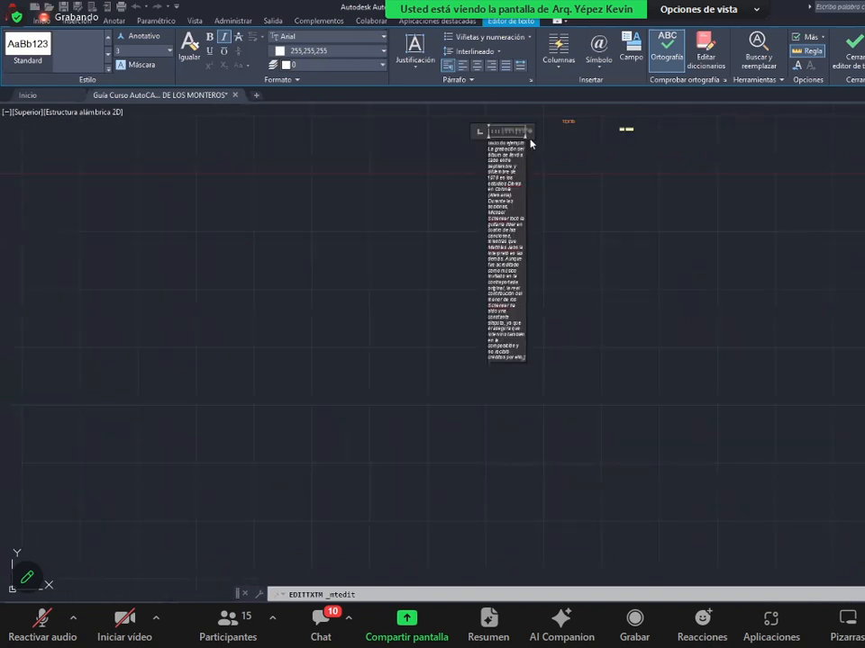
scroll(532, 167, up, 4)
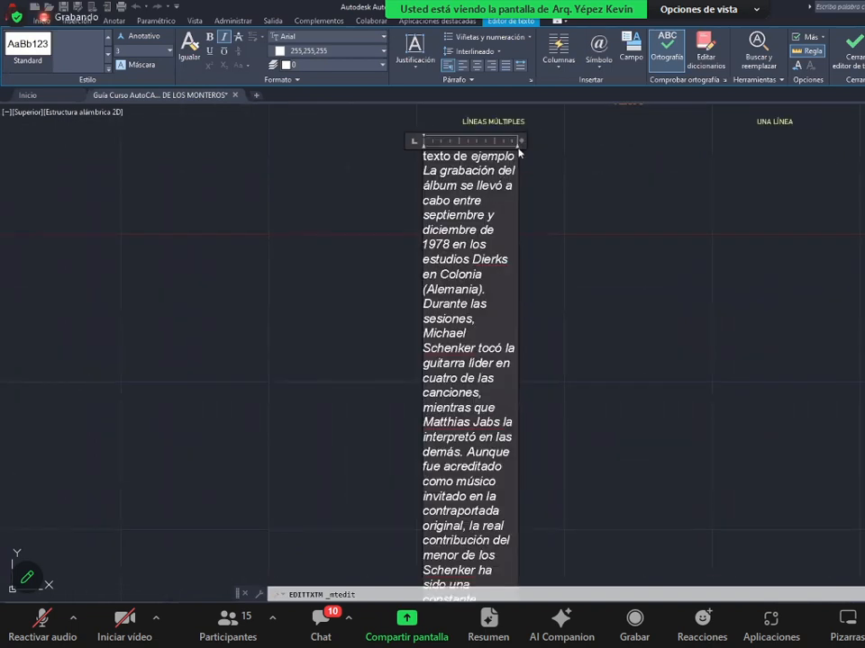
drag(521, 140, 679, 142)
scroll(544, 144, up, 2)
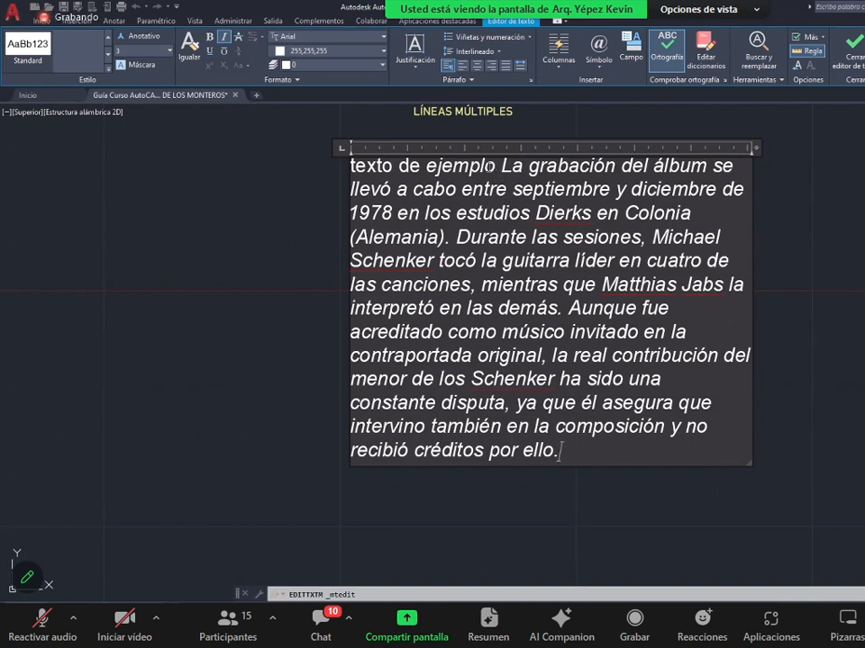
- Highlight the word "ejemplo" and the pasted paragraph in turn to compare their italic formatting
drag(496, 166, 431, 168)
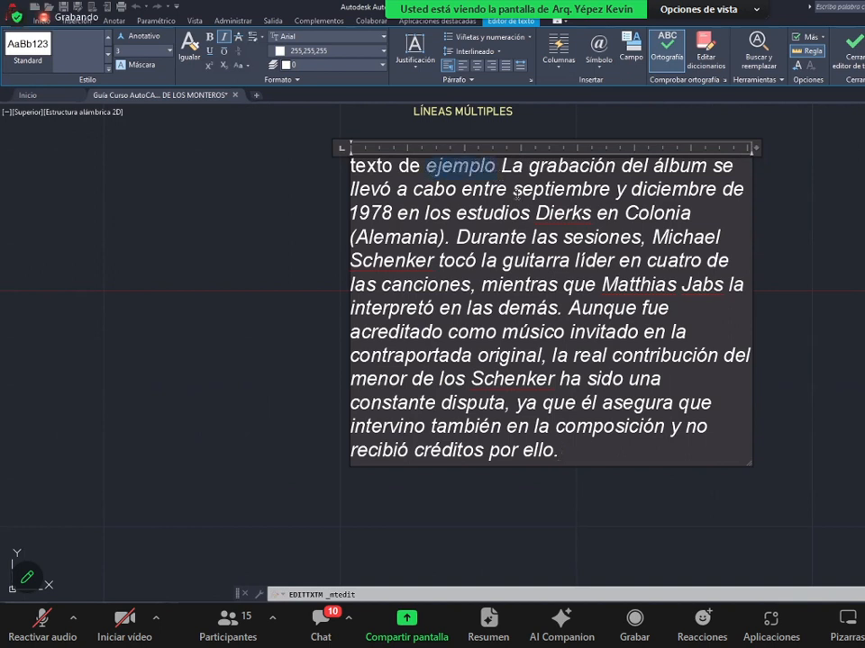
click(501, 166)
drag(501, 166, 662, 446)
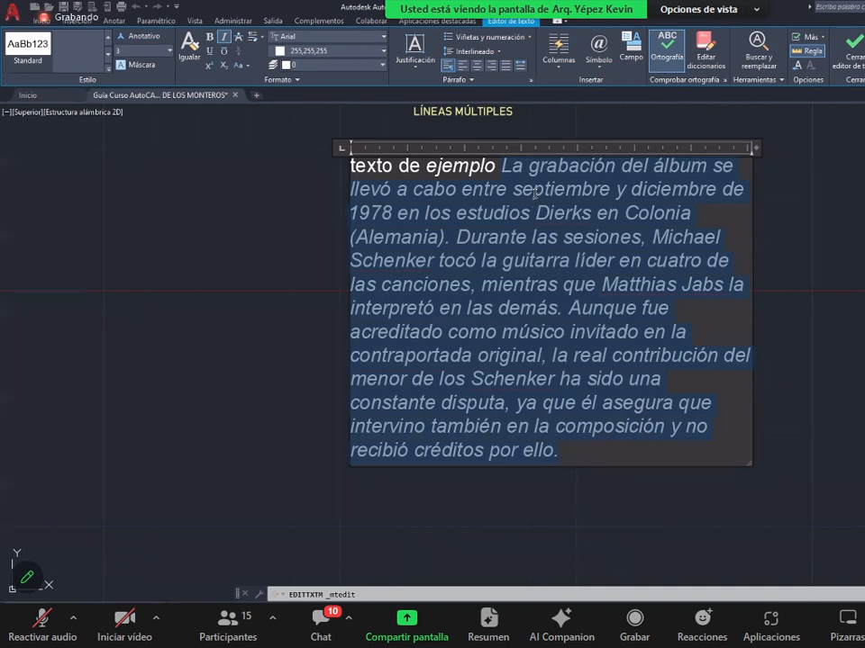
click(559, 451)
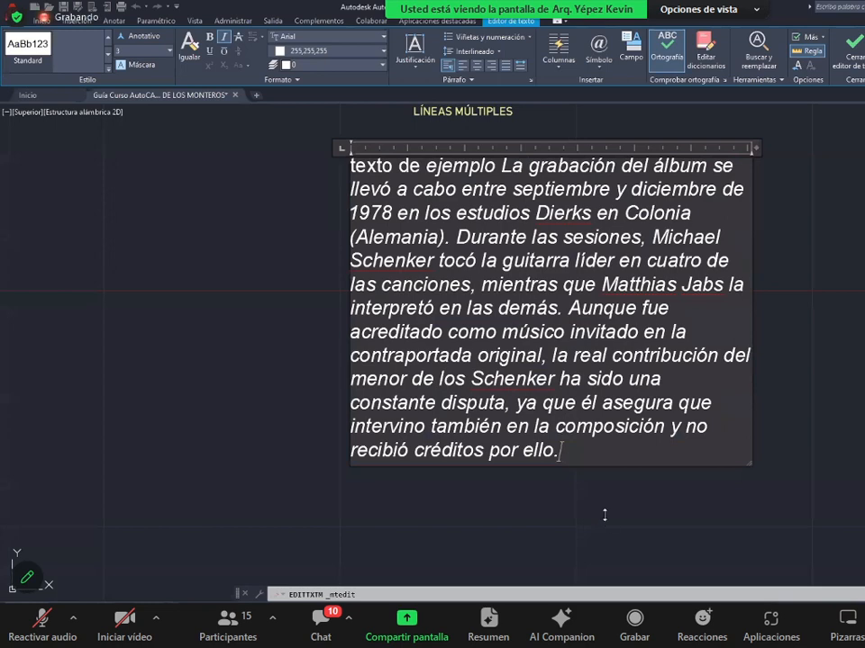
scroll(609, 527, down, 4)
scroll(612, 527, up, 4)
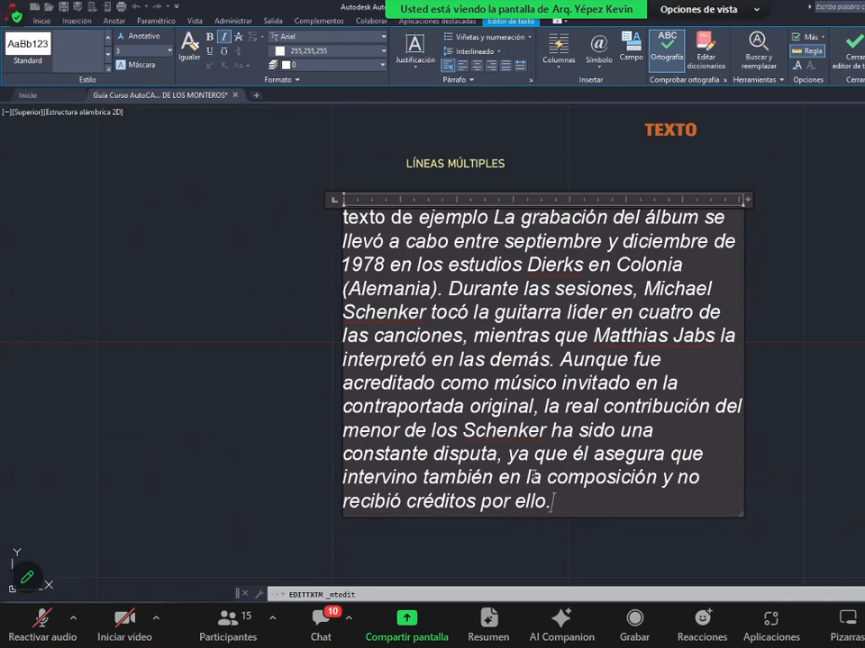
- Try centred and right alignment on the whole multiline text and finish with it justified
drag(553, 501, 238, 226)
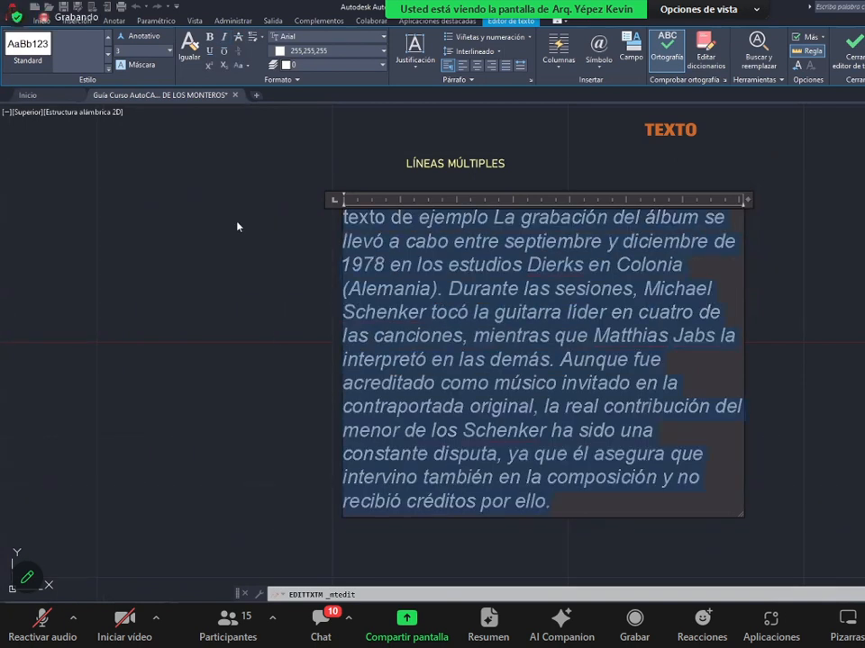
click(477, 66)
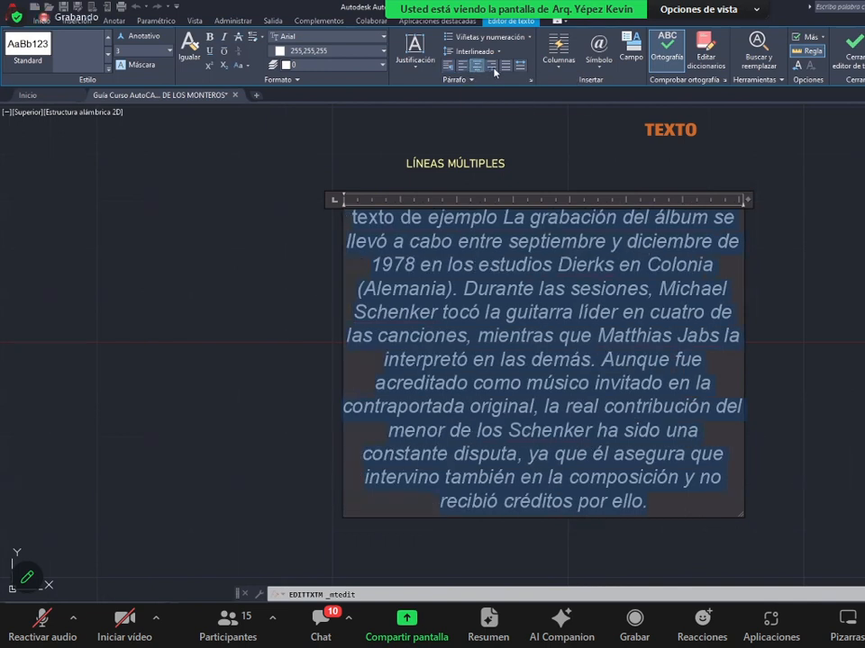
click(494, 66)
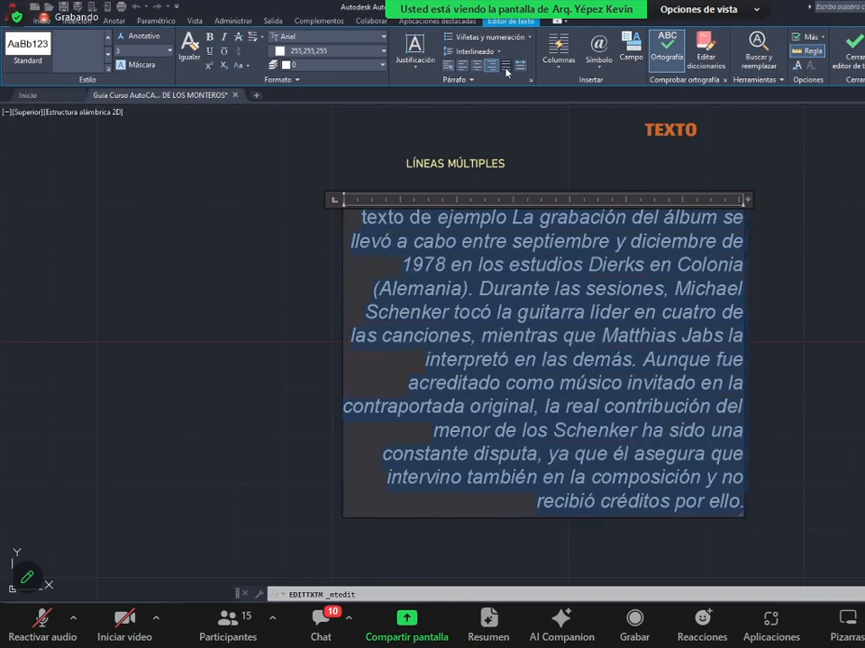
click(506, 67)
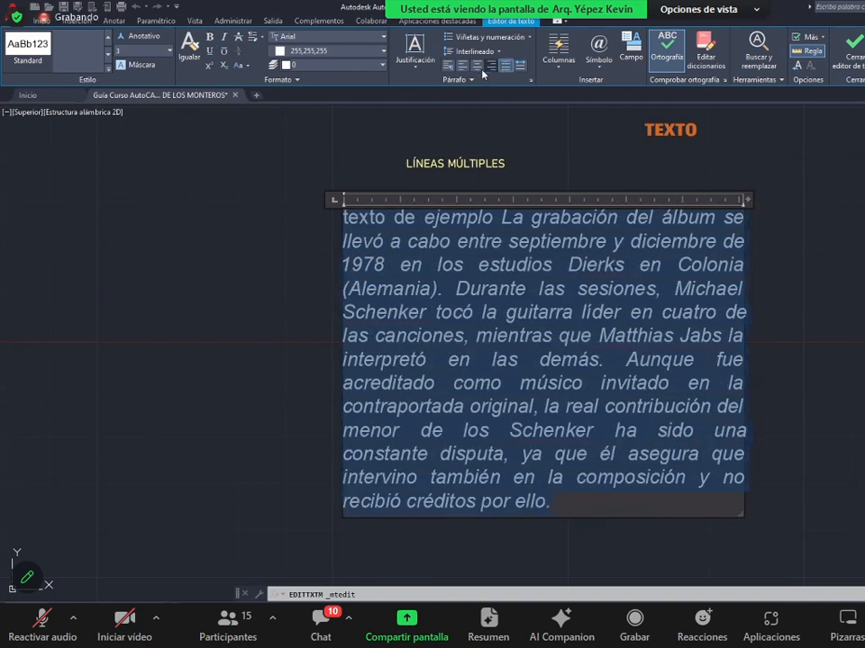
click(474, 67)
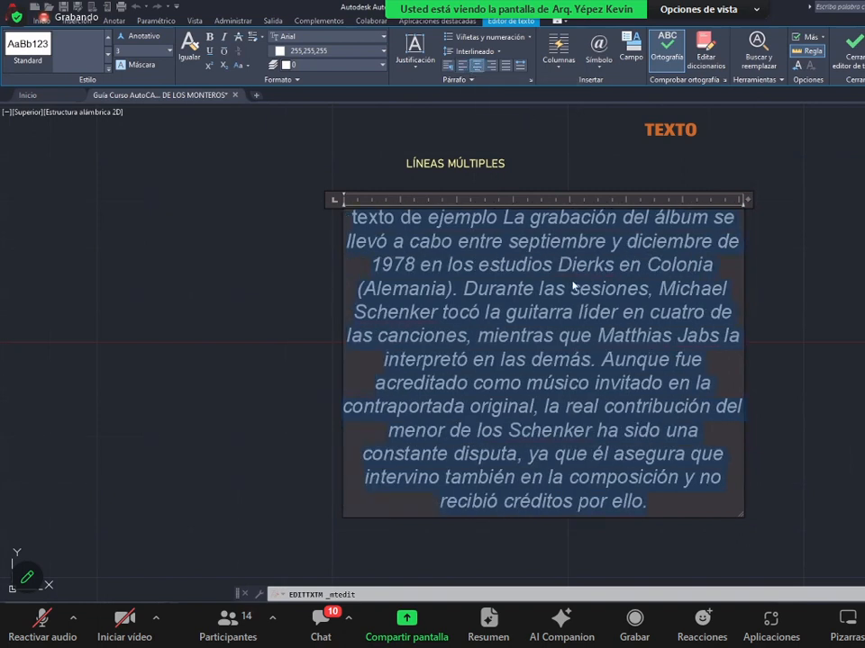
click(505, 68)
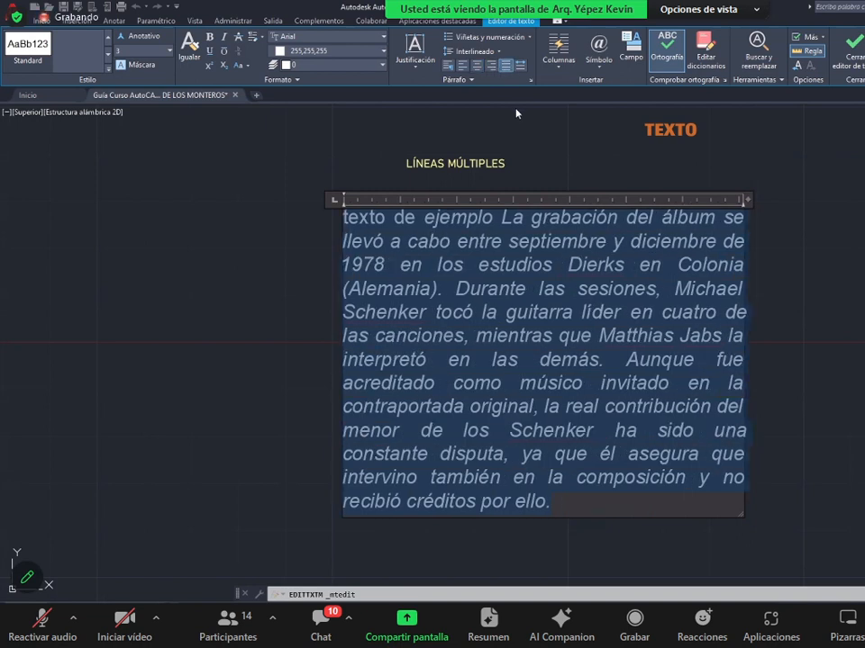
click(626, 432)
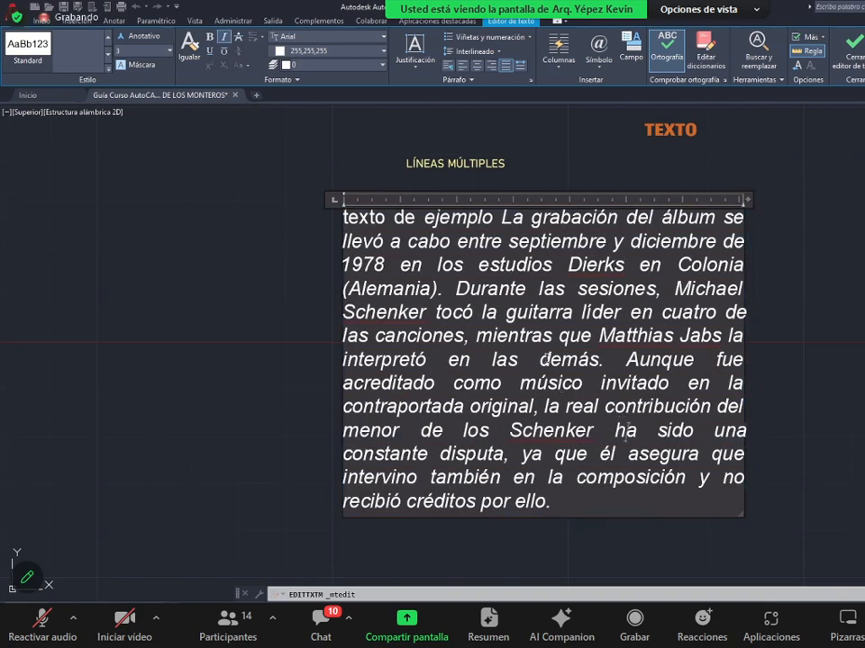
scroll(563, 385, up, 2)
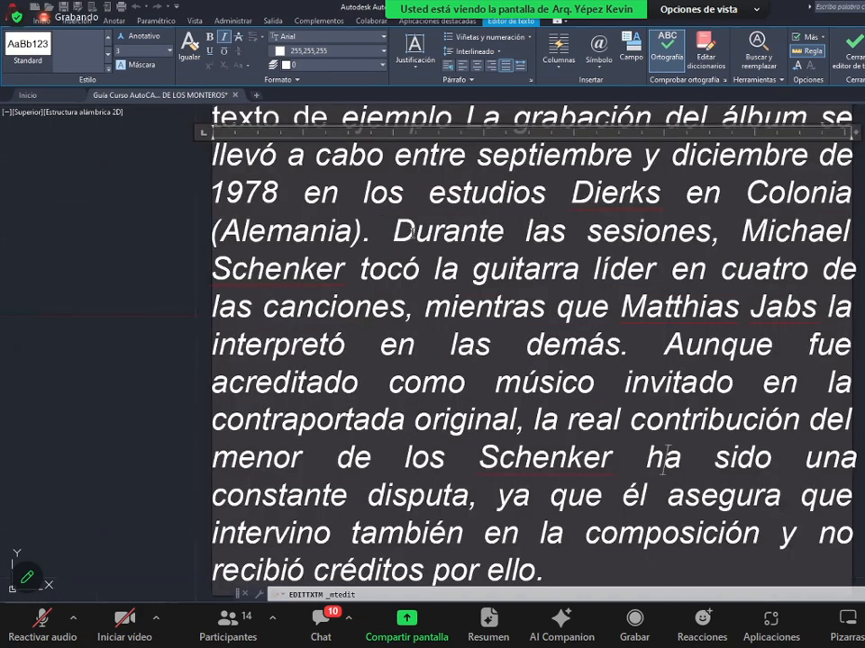
- Narrow the multiline text frame slightly and apply Distribute alignment to the entire text
scroll(540, 353, up, 2)
scroll(497, 329, down, 4)
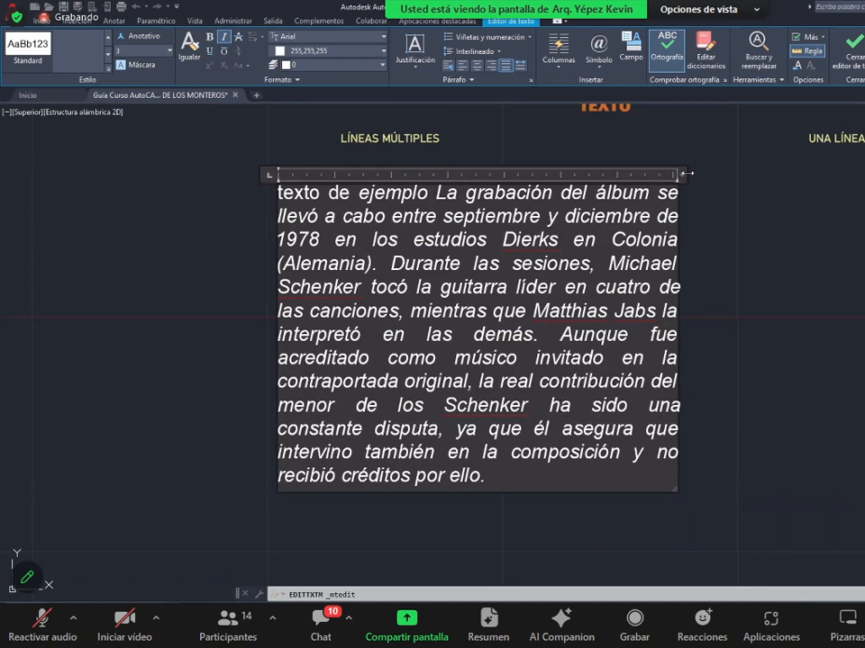
mouse_move(685, 174)
mouse_down()
mouse_move(725, 172)
mouse_move(562, 175)
mouse_move(674, 175)
mouse_up()
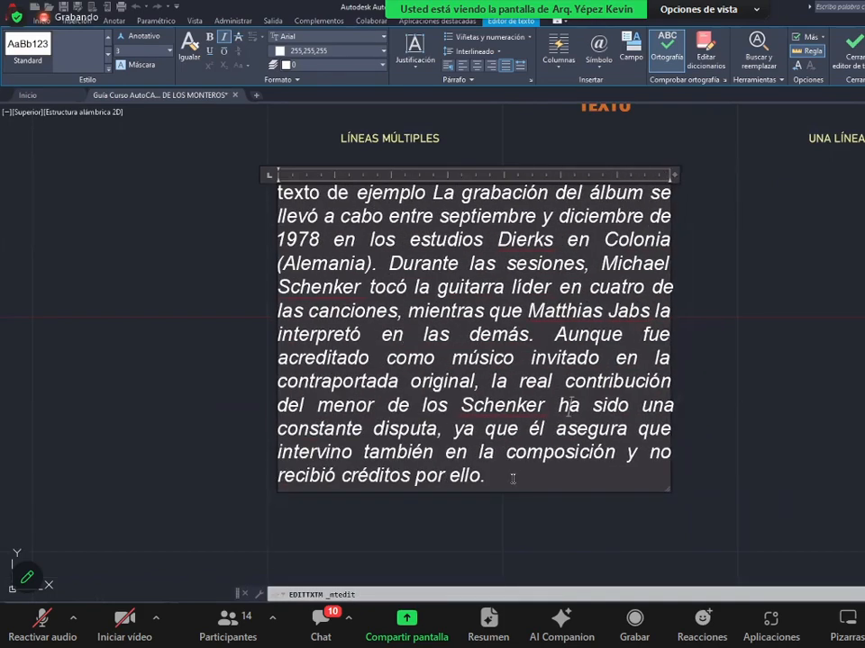
drag(514, 478, 121, 189)
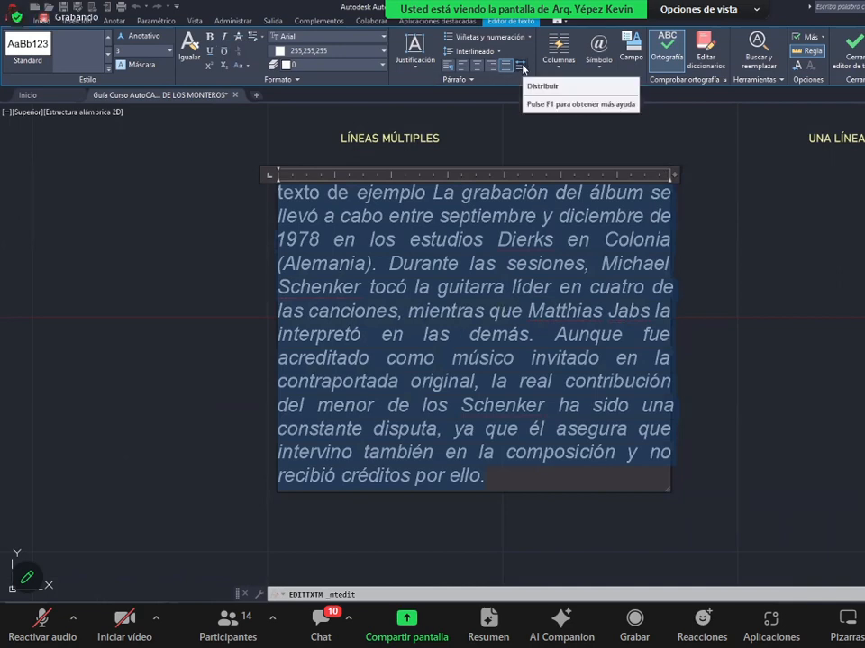
click(521, 66)
click(621, 454)
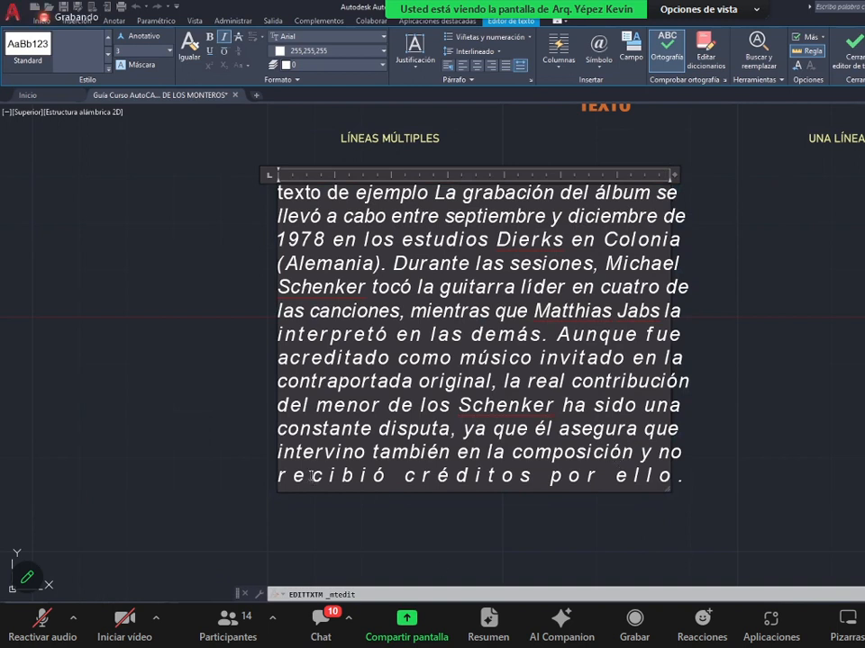
- Highlight the paragraph's last line and widen the text frame so the distributed text rewraps into longer lines
drag(279, 476, 682, 476)
click(485, 487)
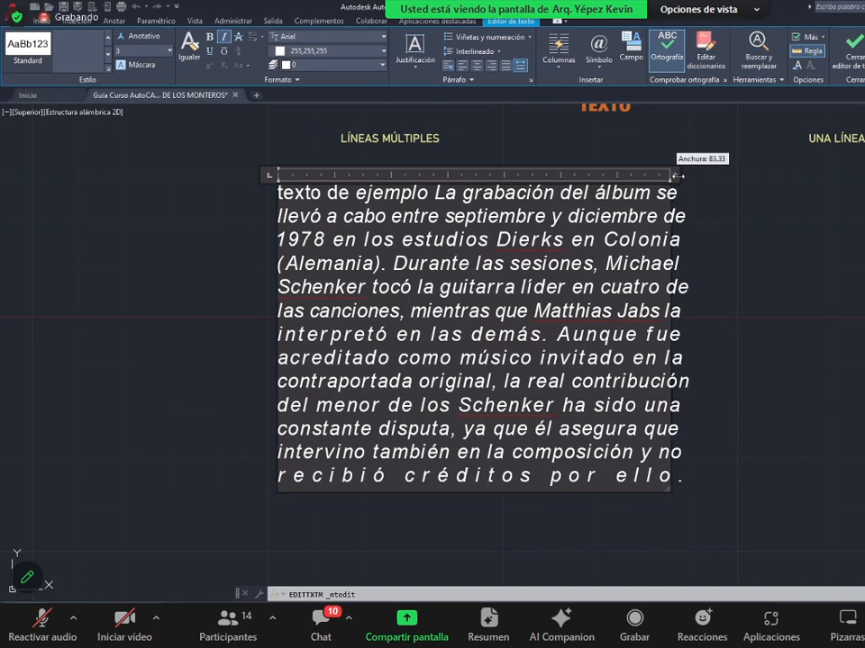
drag(677, 176, 726, 175)
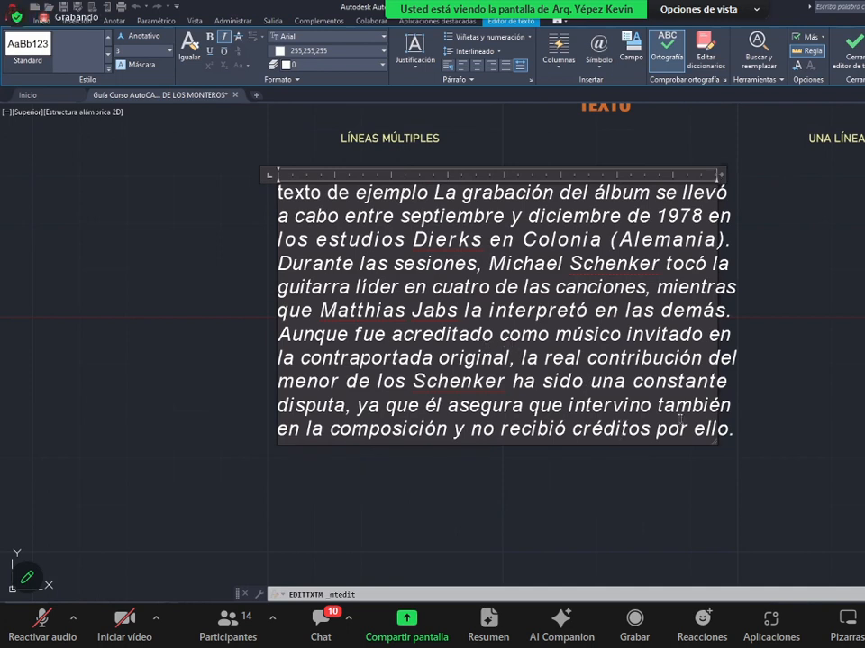
- Divide the multiline text into two static columns
scroll(473, 385, down, 2)
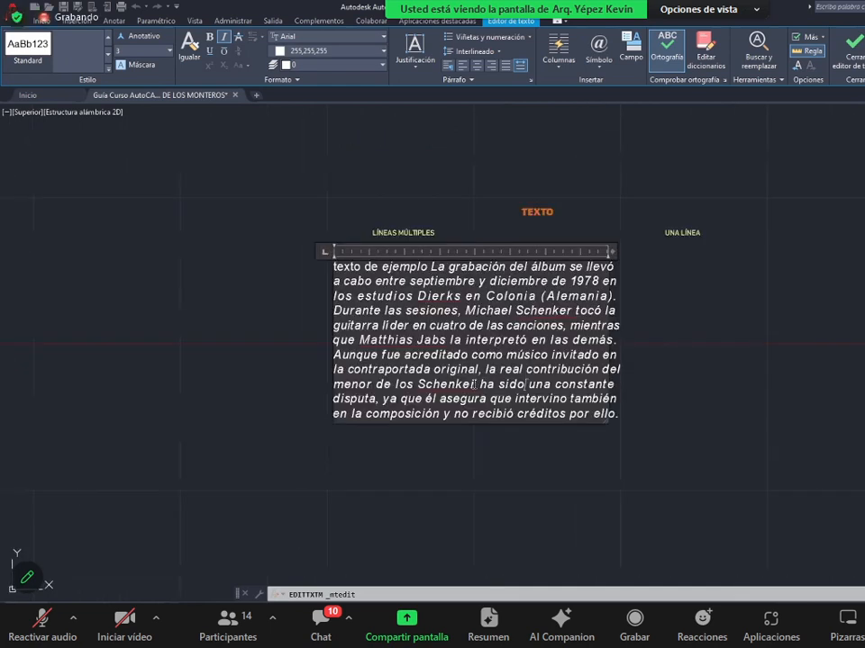
scroll(472, 385, up, 2)
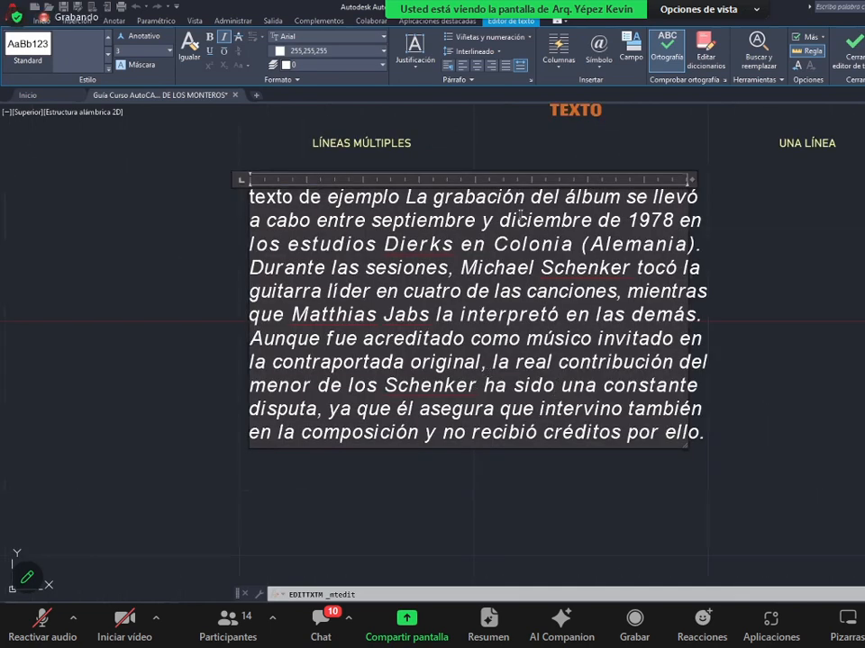
click(561, 69)
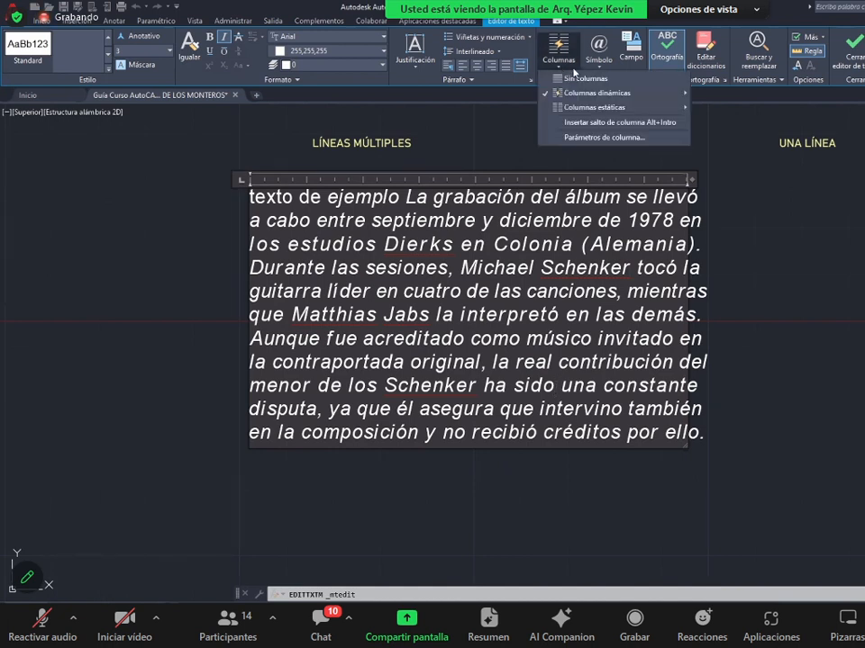
mouse_move(633, 109)
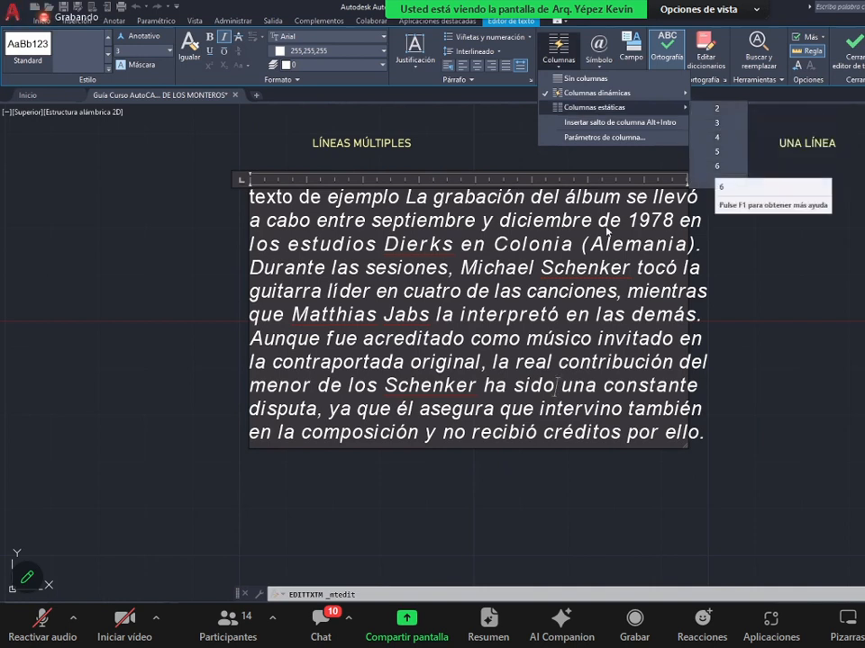
click(718, 108)
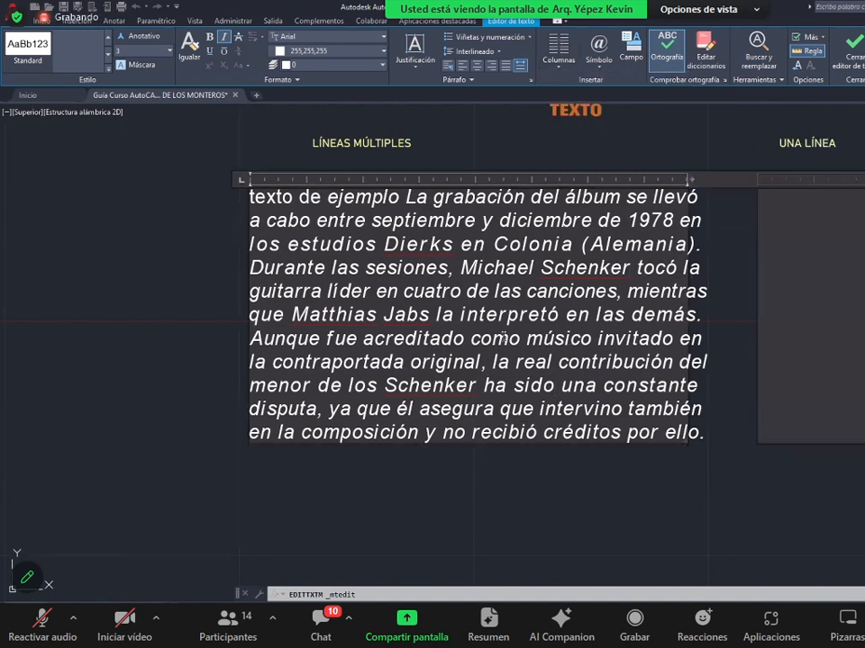
scroll(604, 325, up, 2)
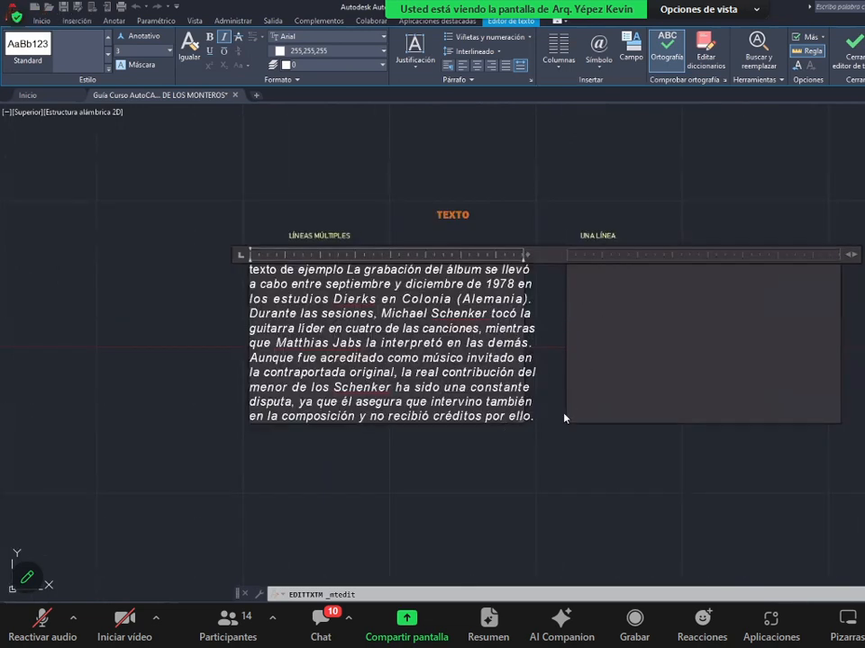
- Add three lines reading "asdasd" after the paragraph and narrow both columns so the paragraph flows into the second one
click(526, 417)
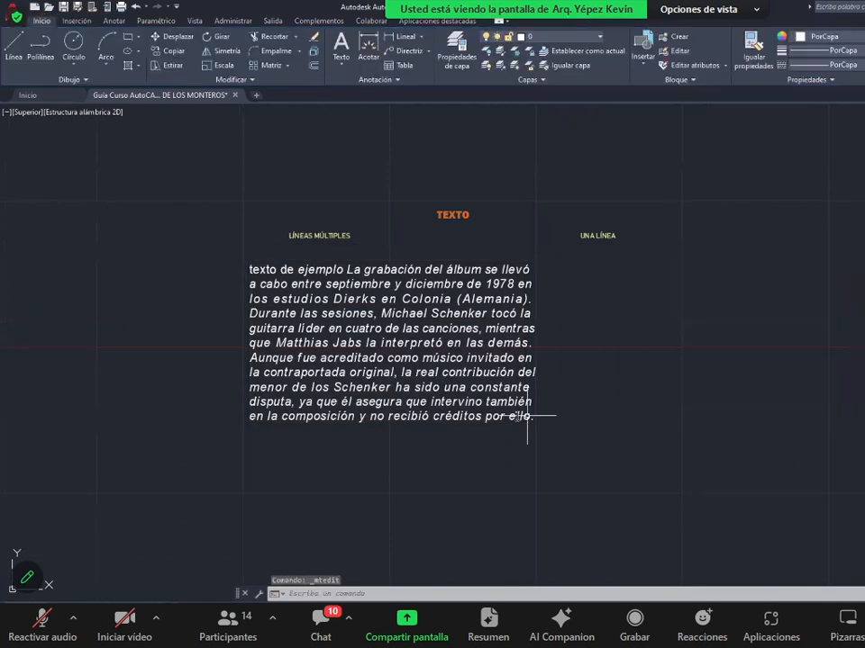
double_click(527, 416)
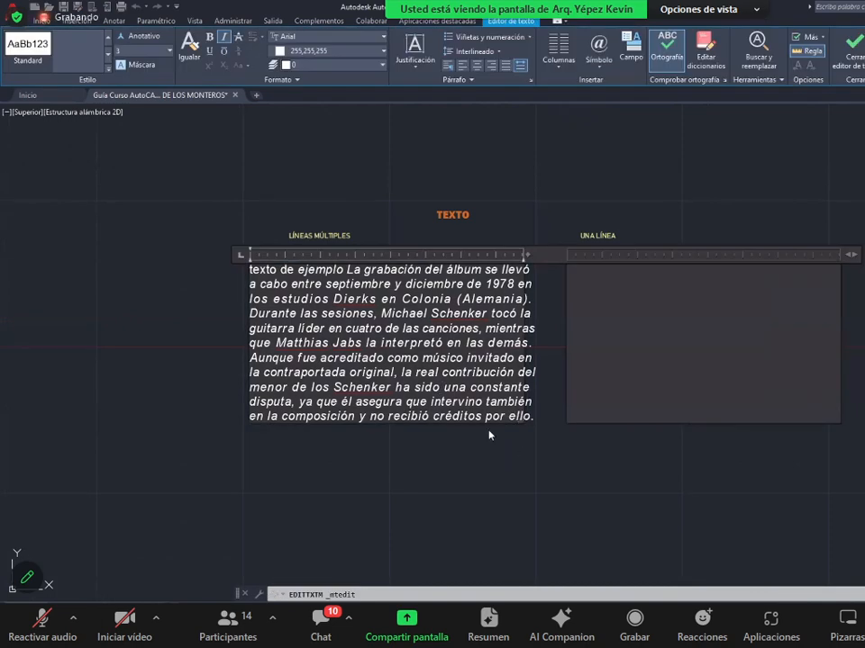
key(Return)
text(asdasd)
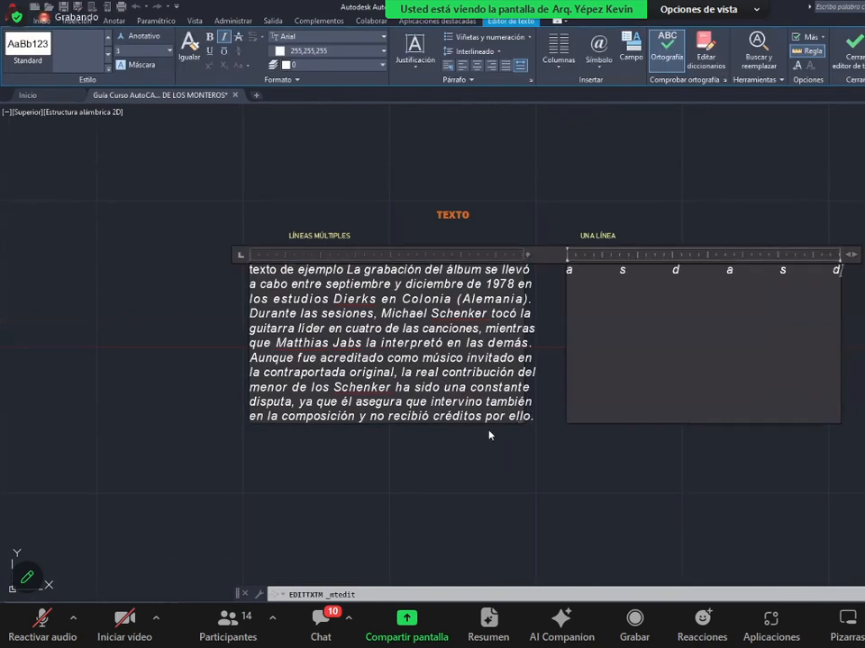
key(Return)
text(asdasd)
key(Return)
text(asdasd)
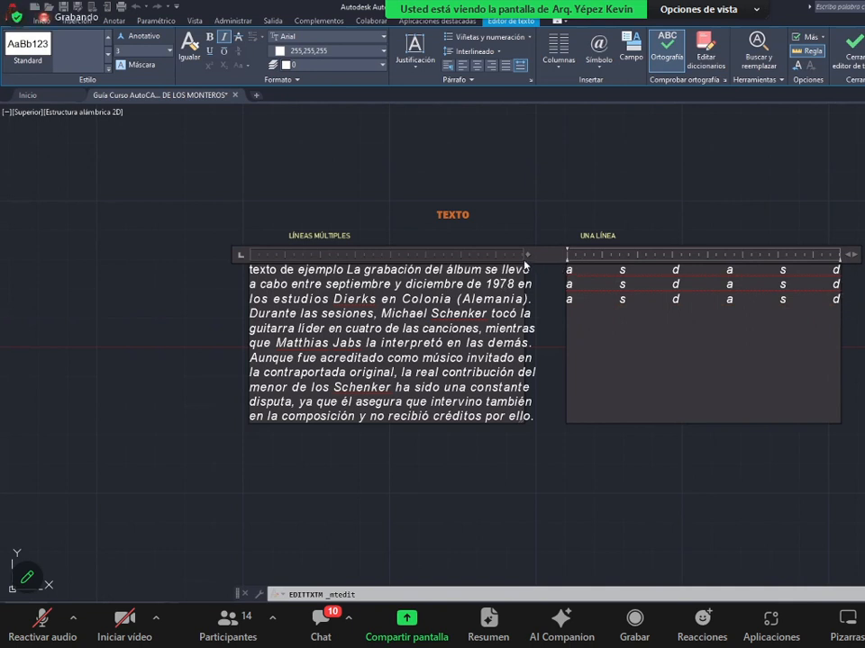
mouse_move(523, 254)
mouse_down()
mouse_move(493, 255)
mouse_move(514, 266)
mouse_move(502, 269)
mouse_move(521, 267)
mouse_up()
drag(852, 256, 772, 257)
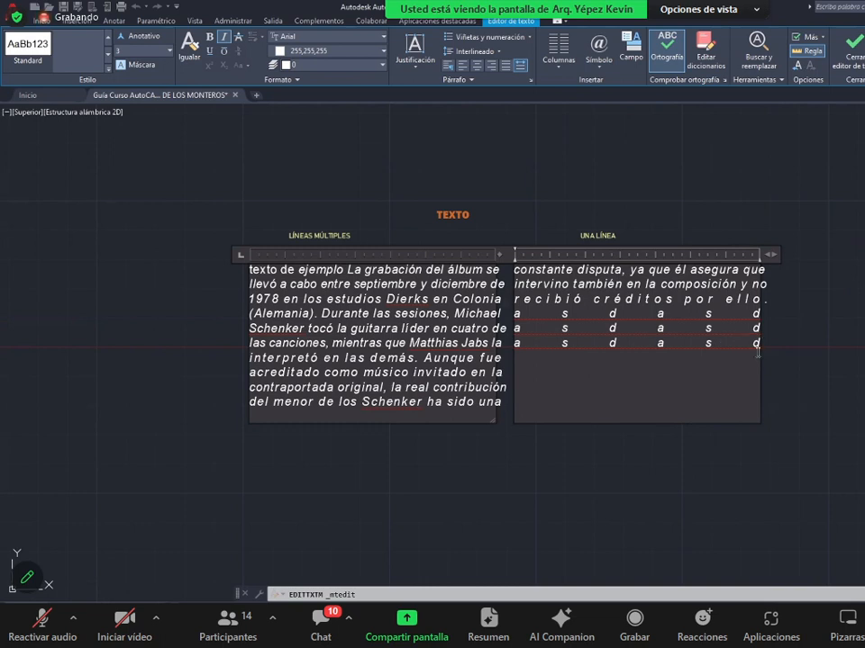
- Set the entire multiline text to no columns
key(ctrl+a)
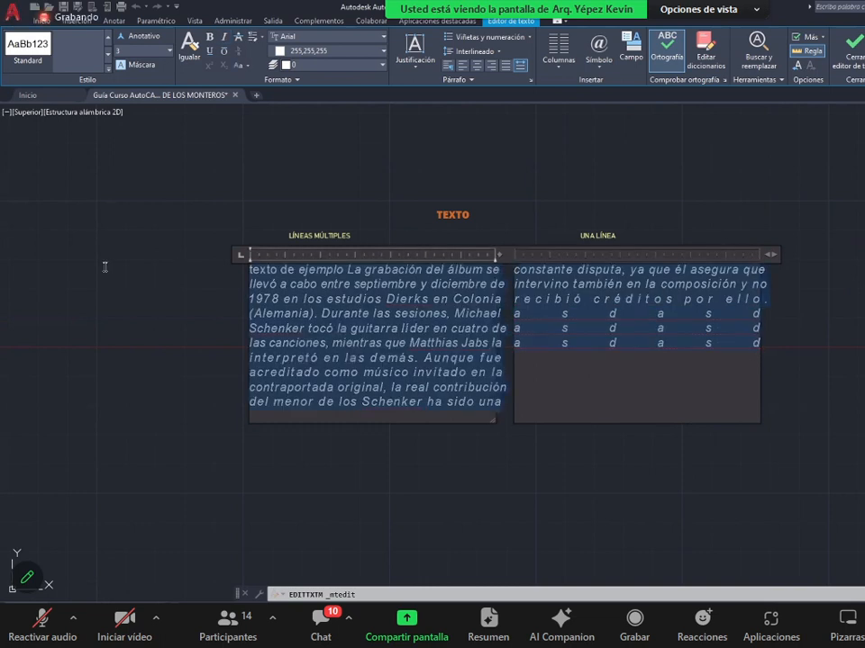
click(558, 56)
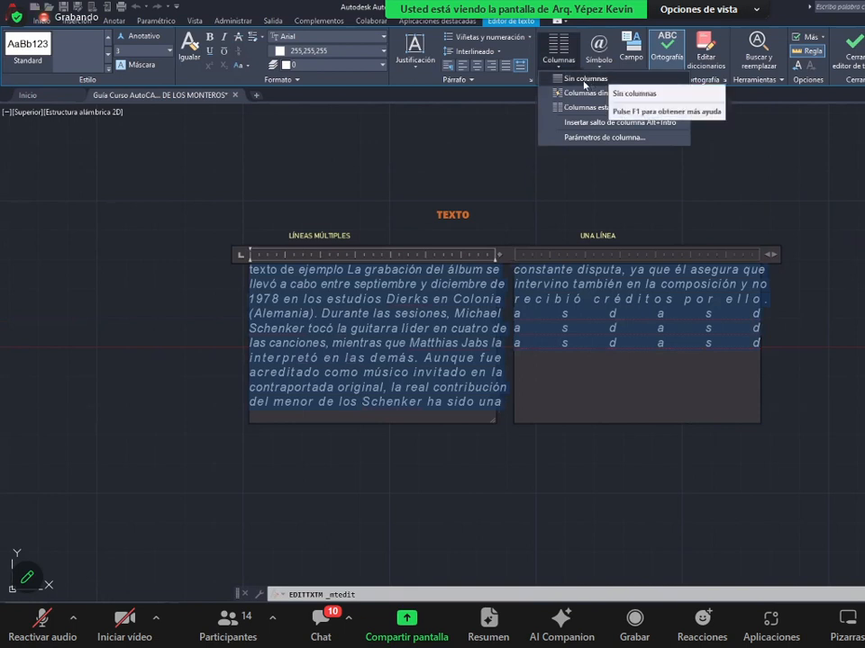
click(586, 78)
click(616, 313)
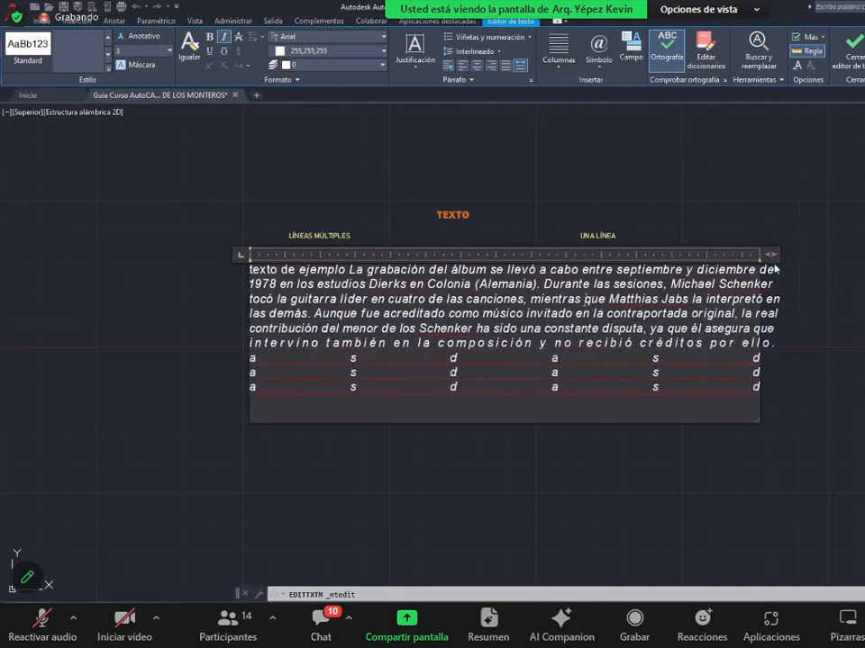
- Narrow the text frame to less than two thirds of its width and delete the three "asdasd" lines
drag(770, 255, 549, 255)
triple_click(494, 442)
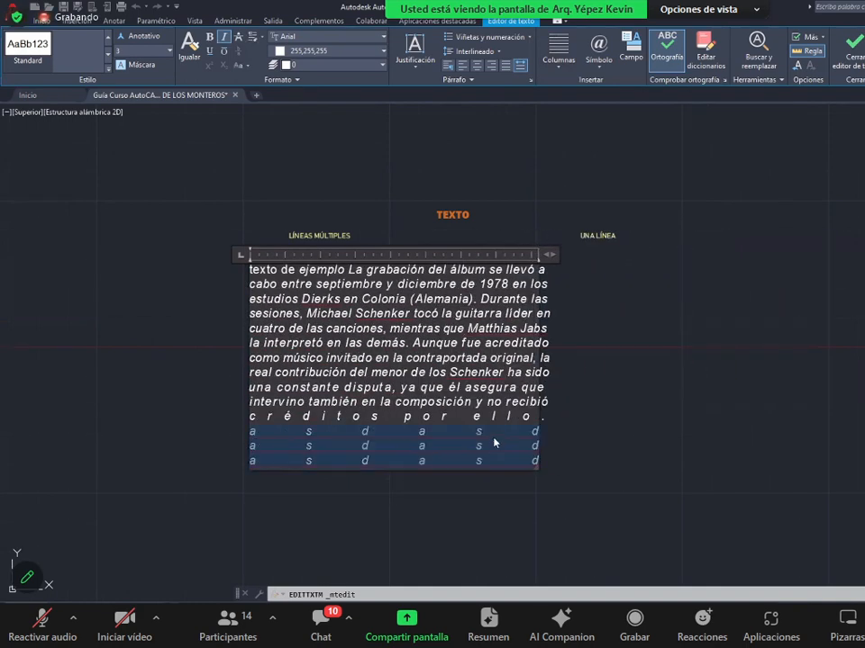
key(Delete)
scroll(468, 261, up, 4)
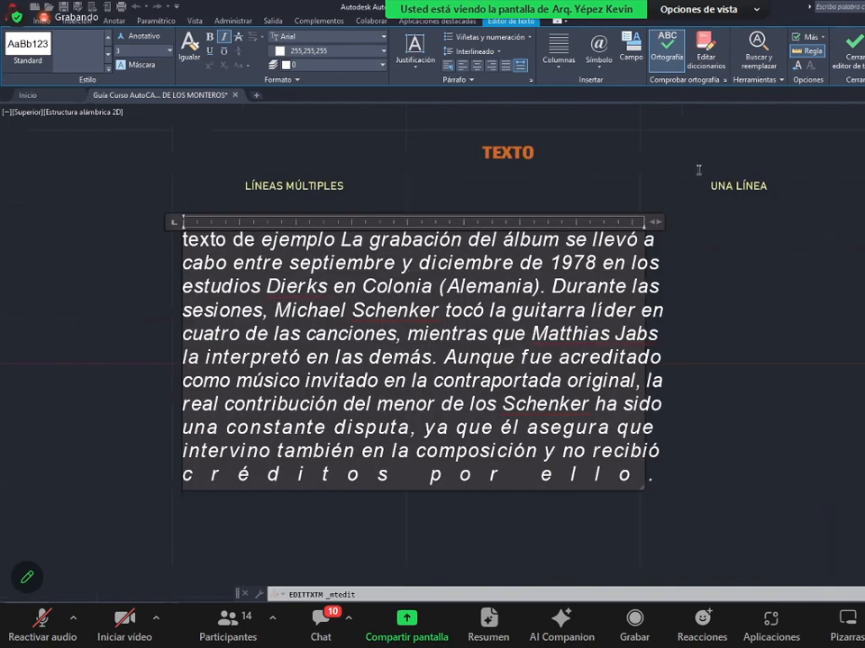
- Widen the multiline text frame slightly so the distributed paragraph wraps into fewer lines
scroll(720, 158, down, 2)
scroll(767, 159, down, 2)
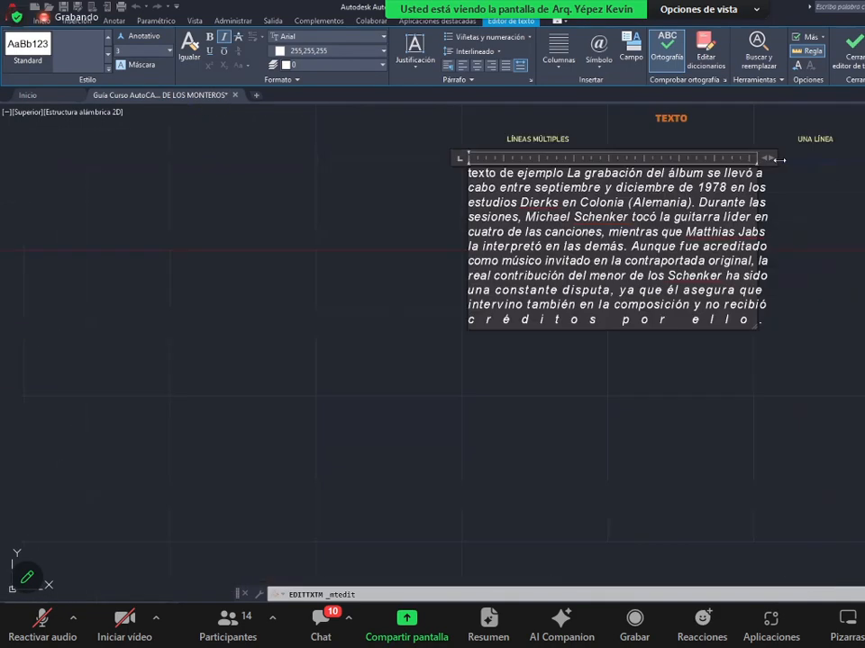
scroll(781, 159, up, 2)
drag(791, 159, 798, 158)
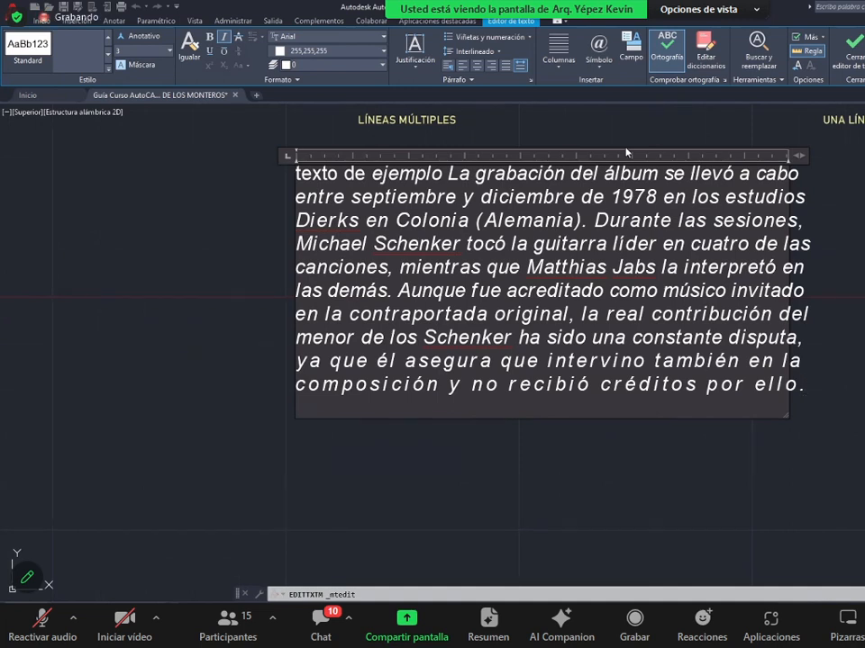
- Insert the Omega symbol at the end of the paragraph, directly after "ello."
click(598, 65)
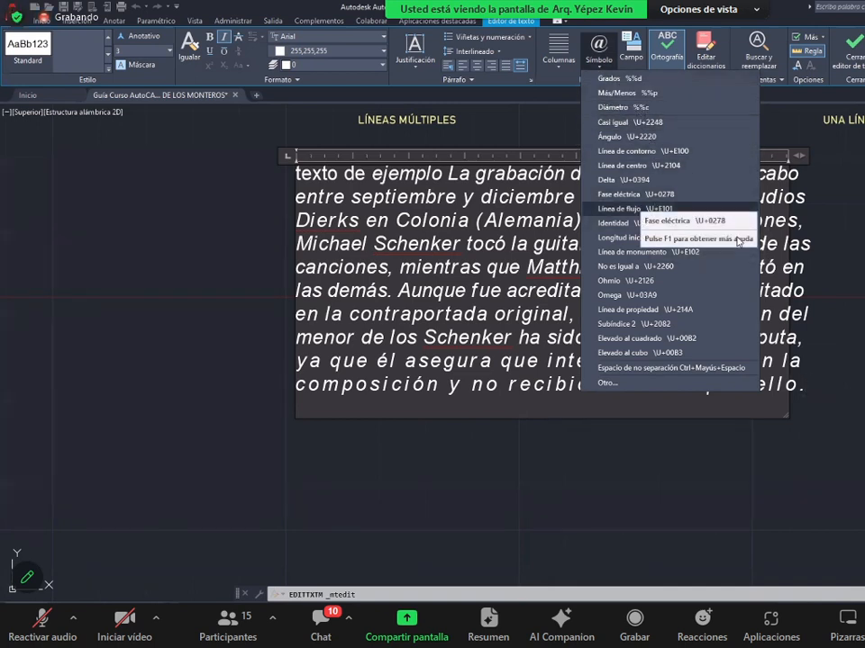
click(610, 296)
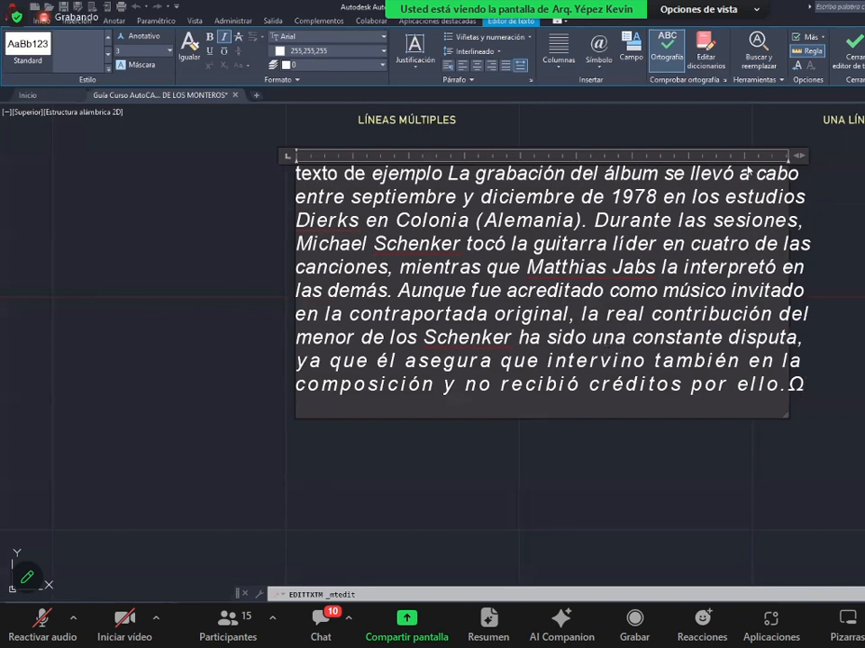
click(605, 65)
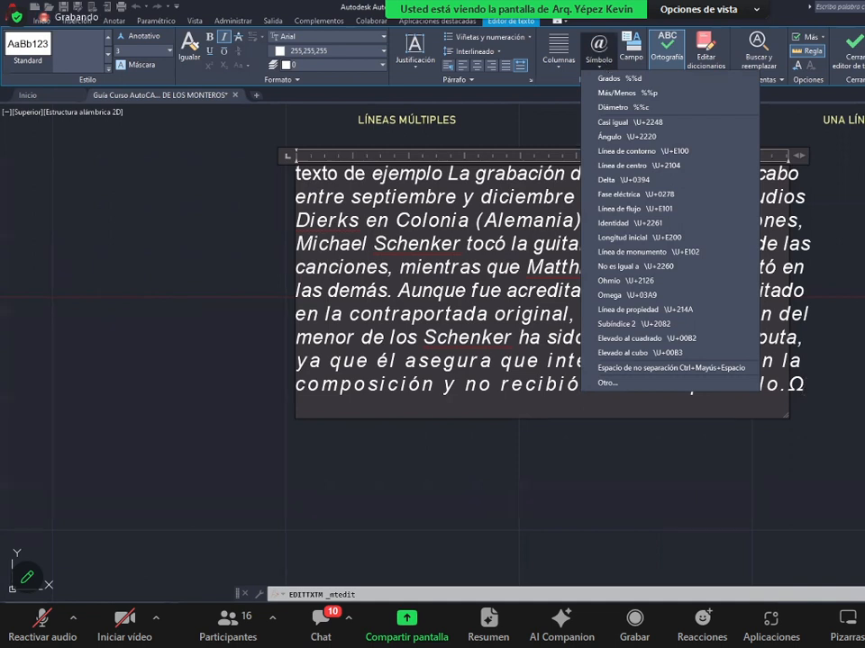
click(826, 320)
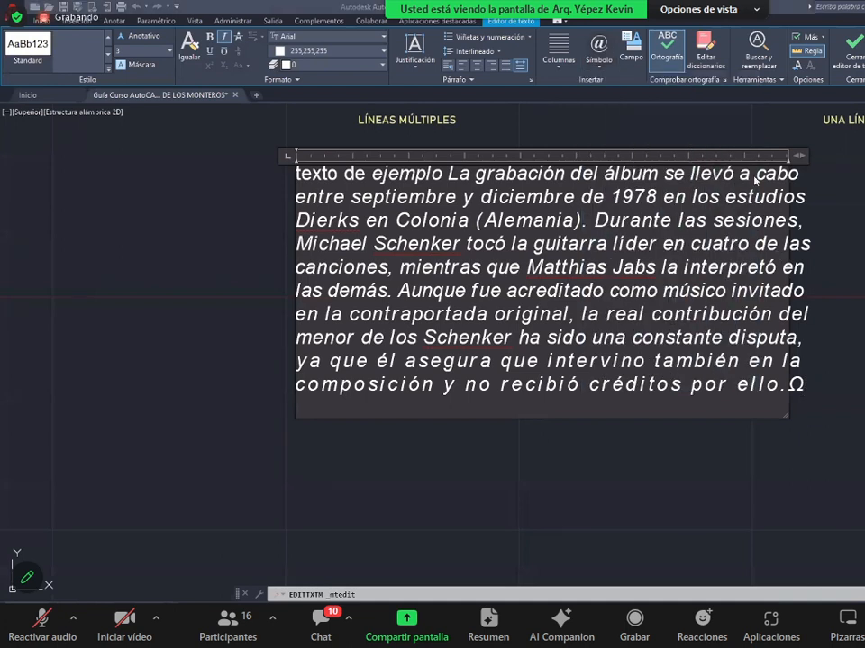
- Open the character map to look for symbols beyond the predefined ones
click(600, 57)
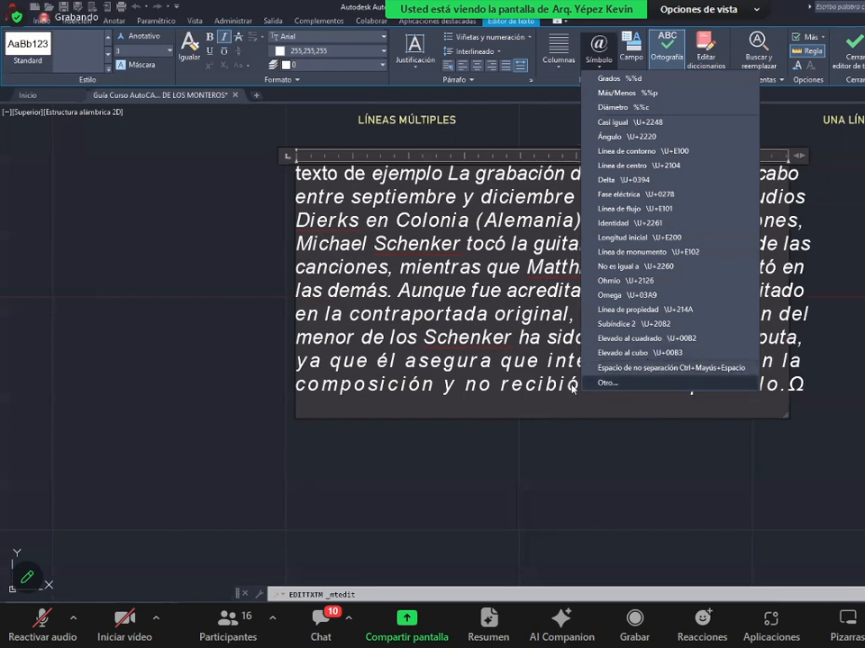
click(782, 364)
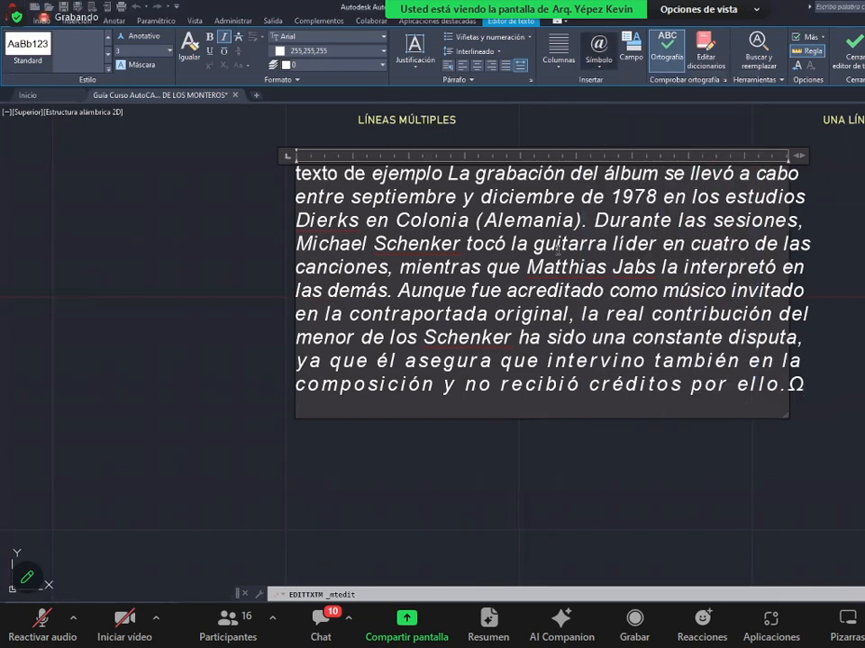
click(603, 56)
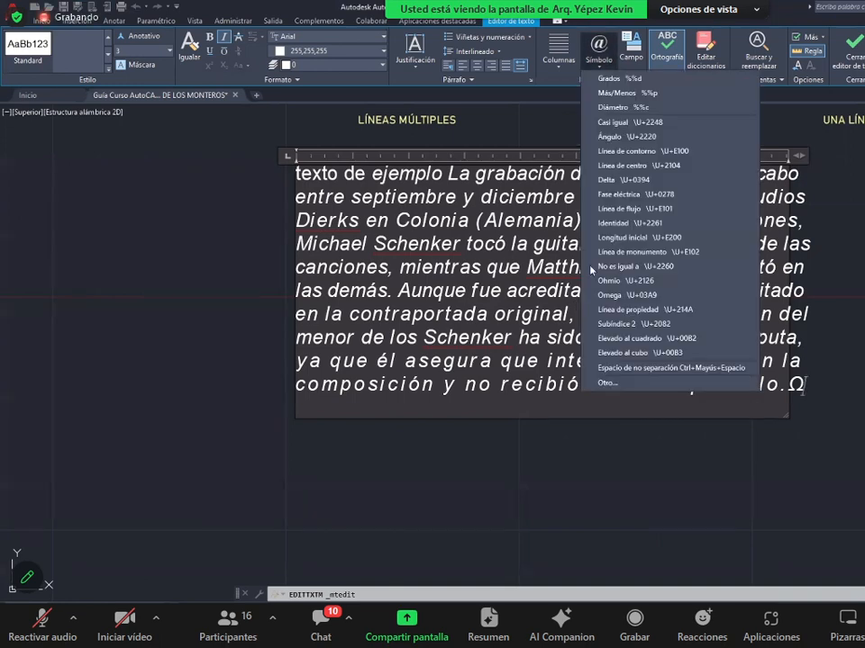
click(622, 381)
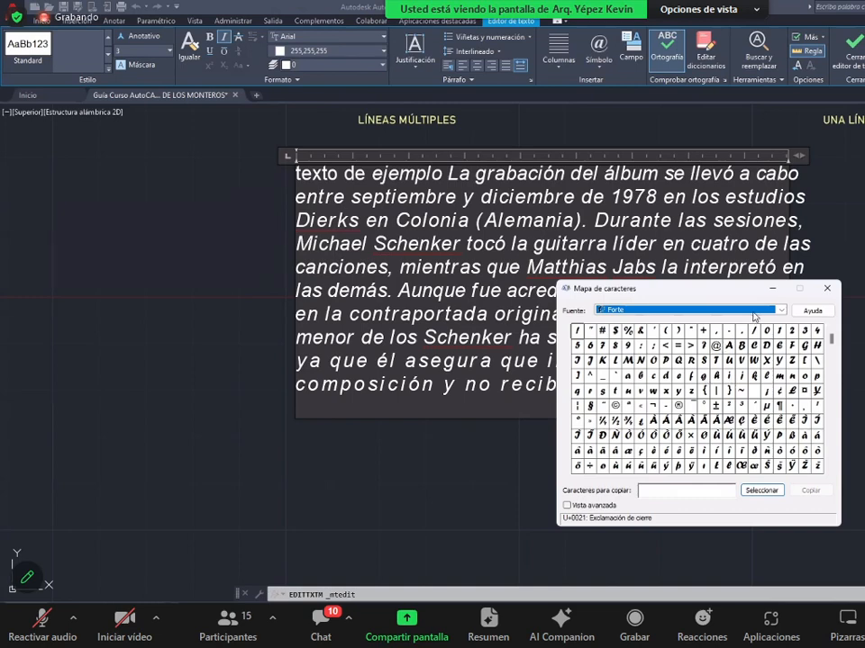
- Preview the Franklin Gothic Medium Cond, Dubai Light and Chiller character sets in the Character Map
click(708, 314)
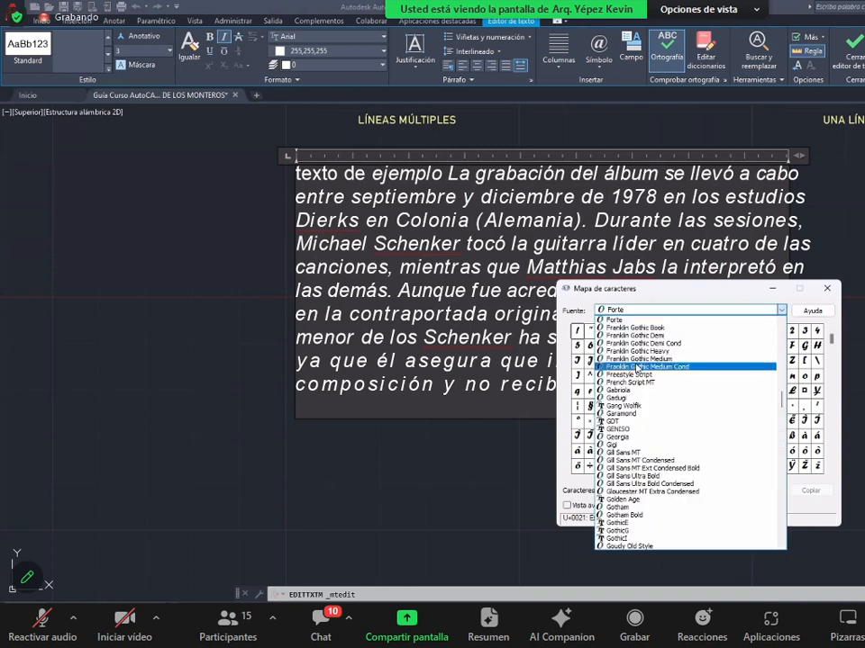
click(663, 366)
click(709, 309)
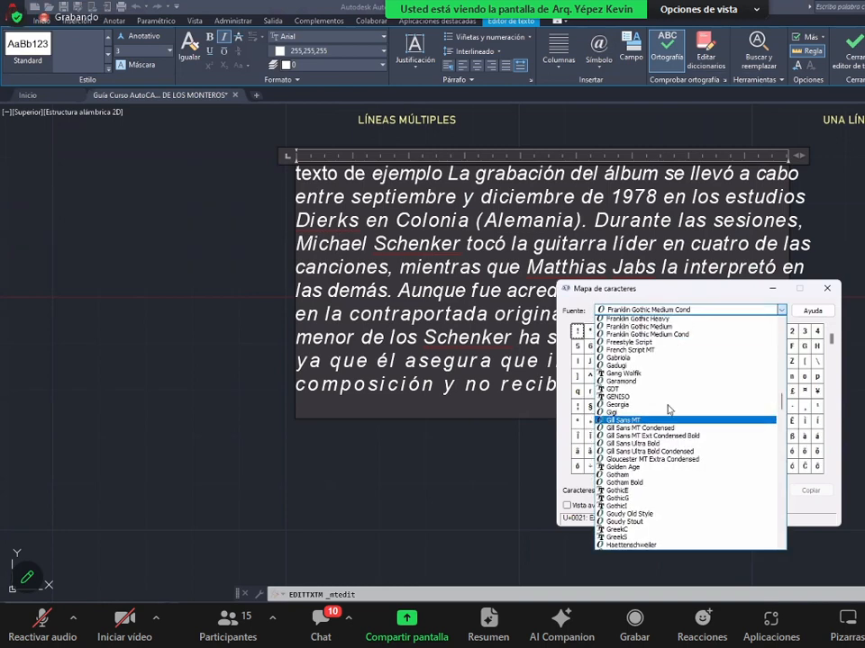
scroll(656, 397, up, 5)
click(700, 324)
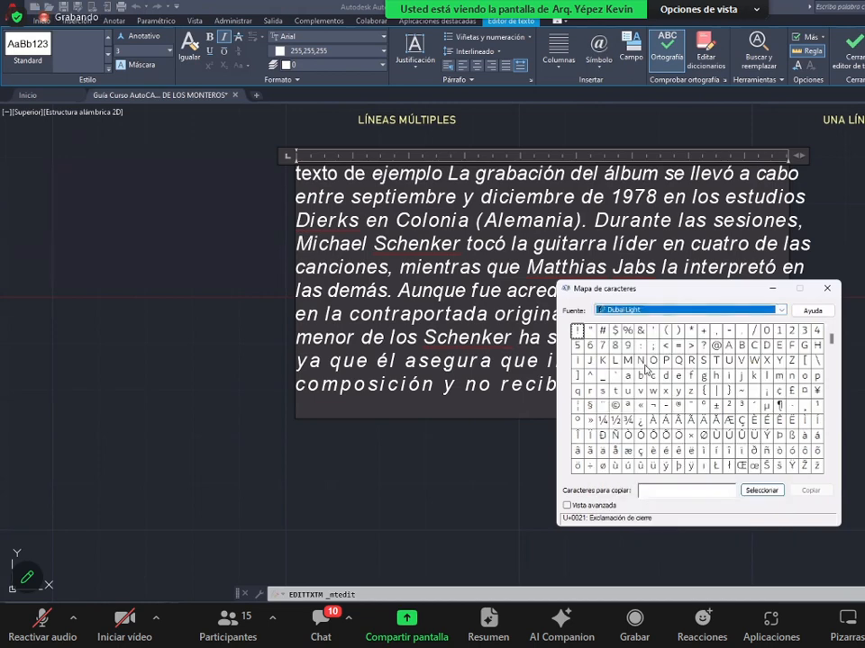
click(699, 311)
scroll(644, 366, up, 5)
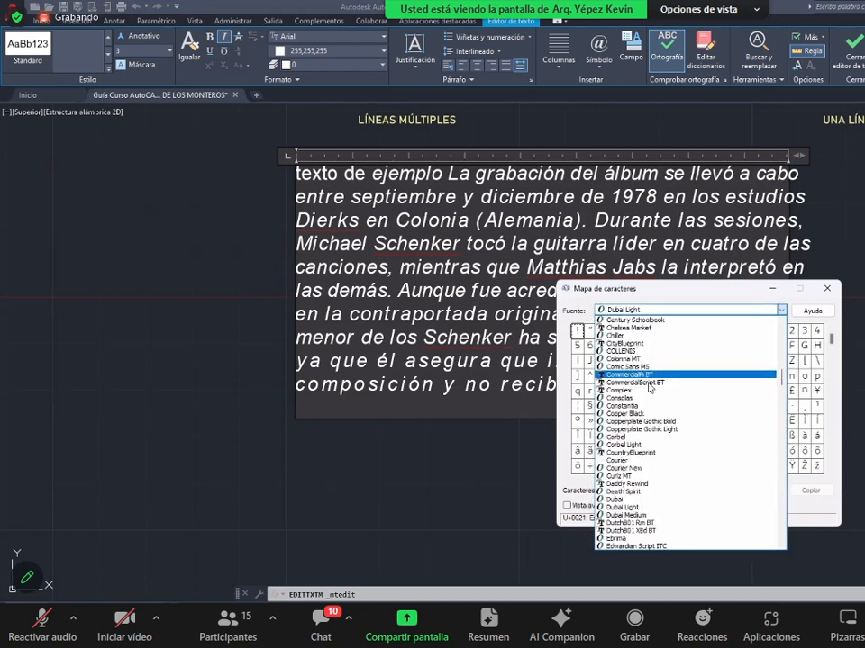
click(631, 335)
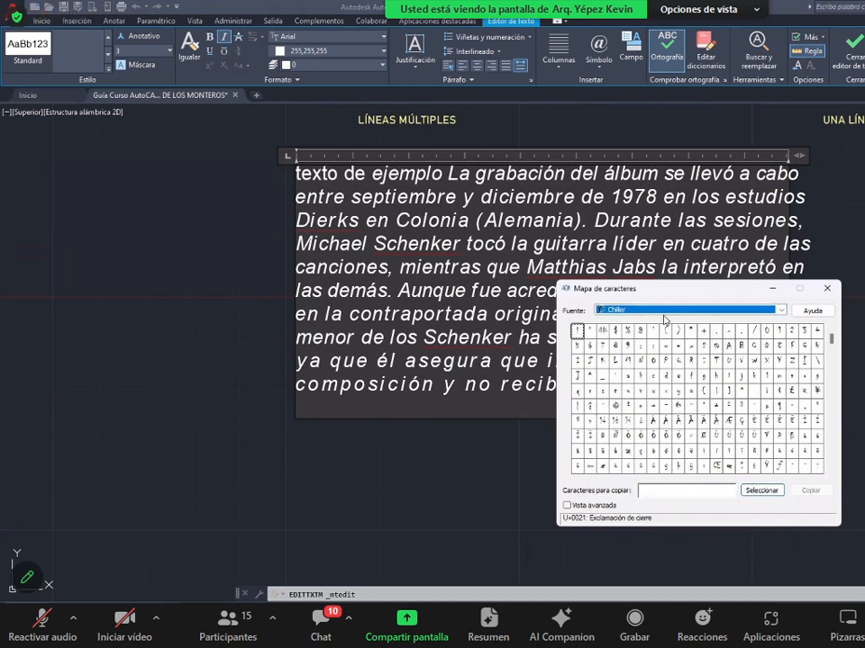
- Set the Character Map font to Candara
click(662, 312)
scroll(665, 378, up, 5)
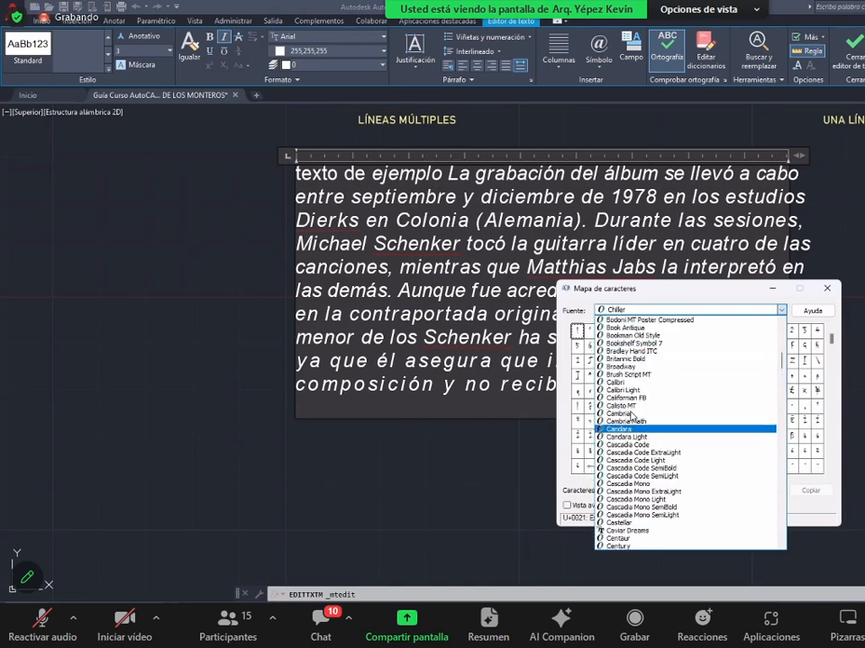
click(668, 429)
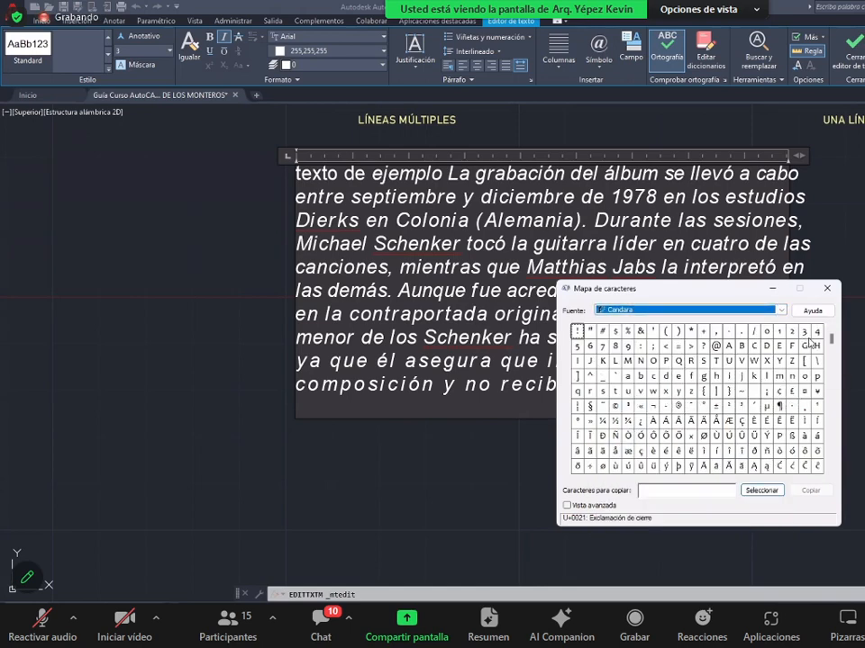
- Examine the Candara character set, enlarging glyphs such as the Greek capital My, the trademark sign and the bullet
scroll(838, 353, down, 2)
drag(833, 347, 794, 410)
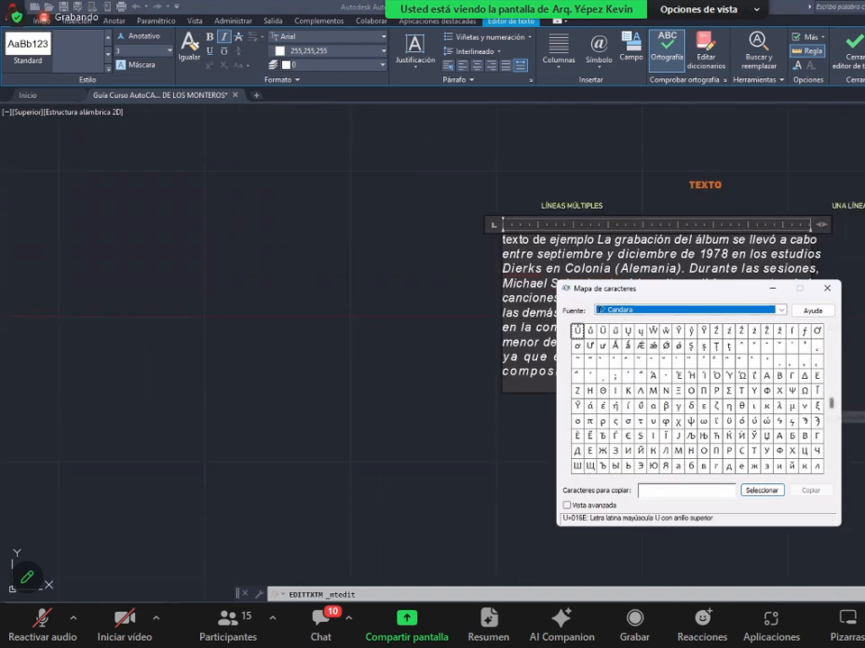
scroll(845, 347, up, 4)
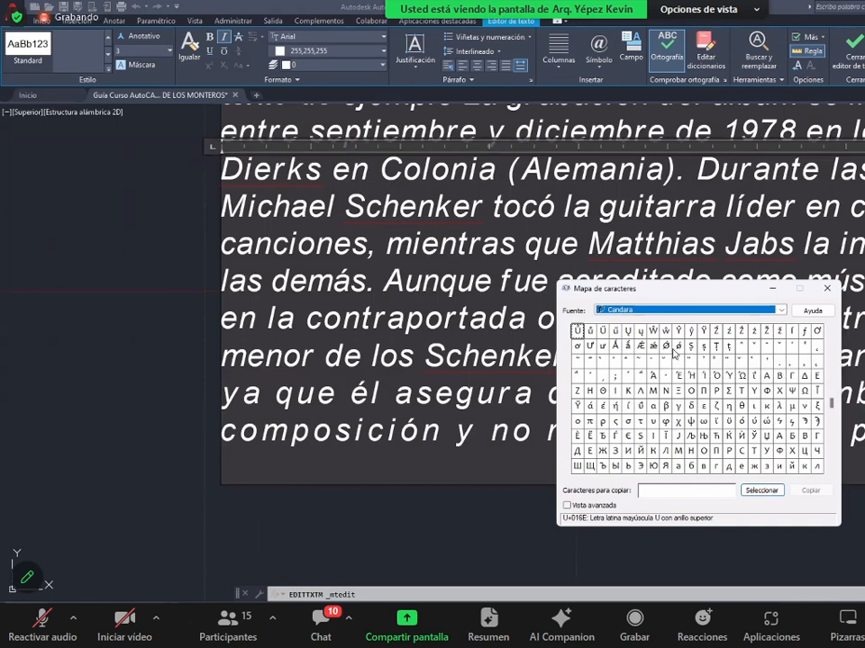
click(652, 393)
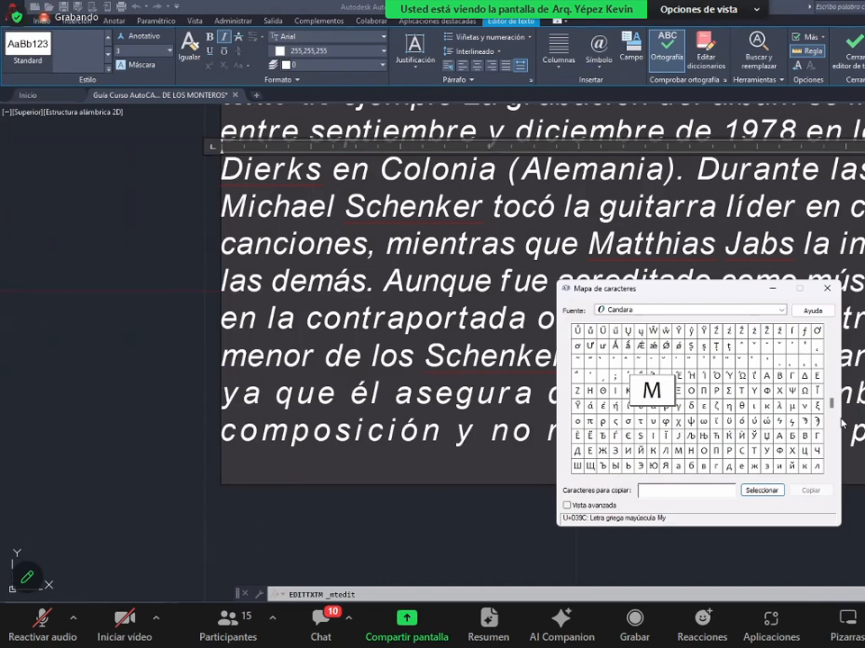
scroll(841, 407, down, 2)
drag(839, 405, 834, 462)
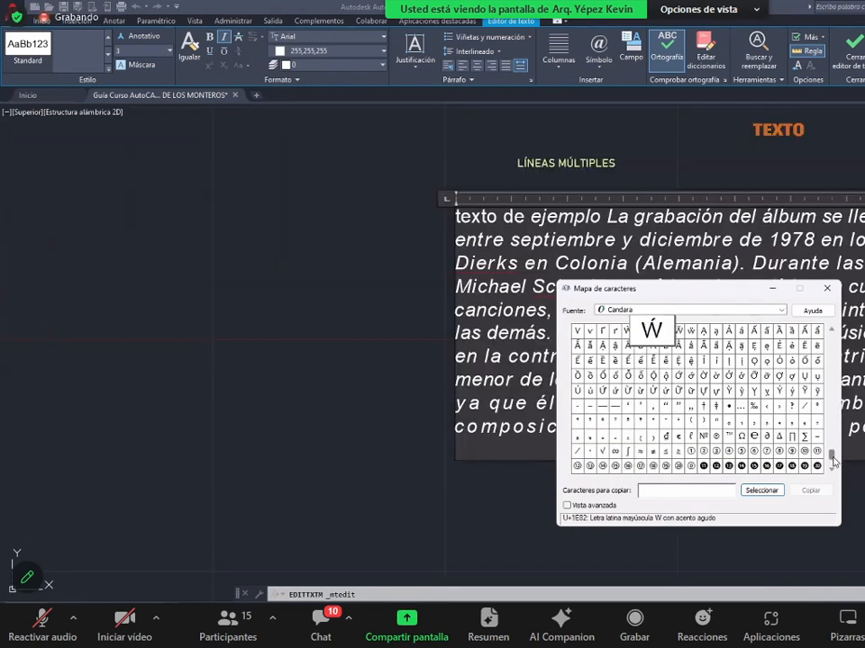
click(728, 437)
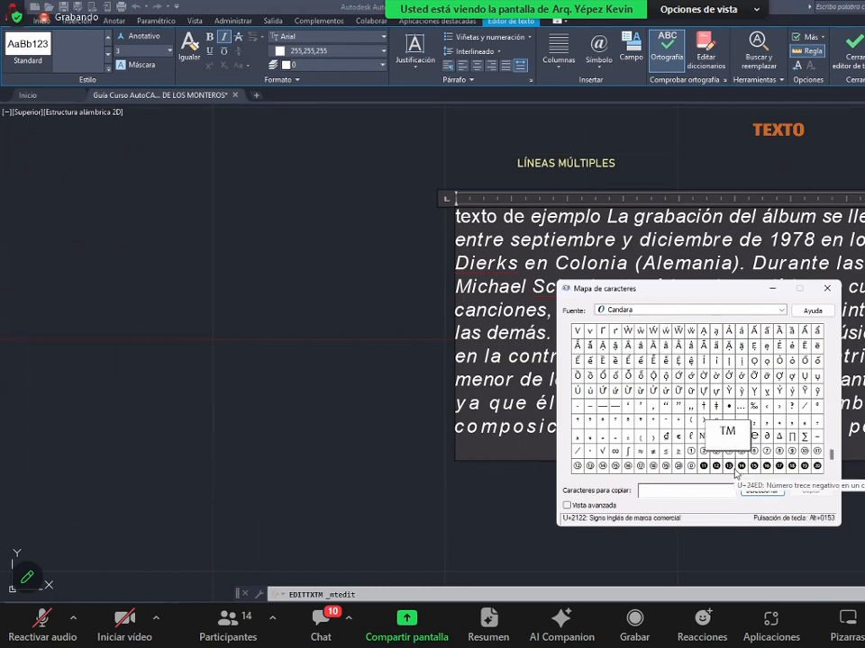
click(690, 390)
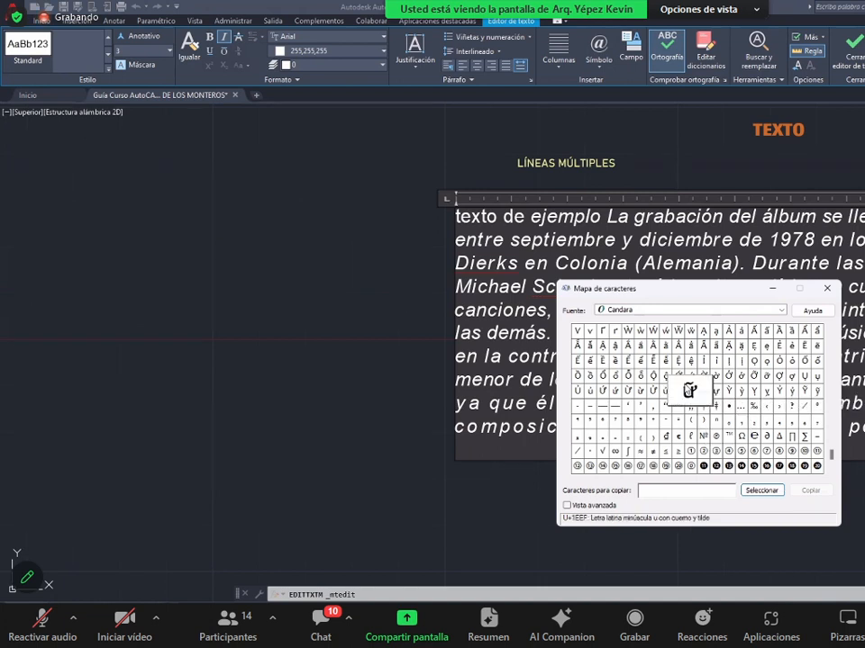
click(729, 436)
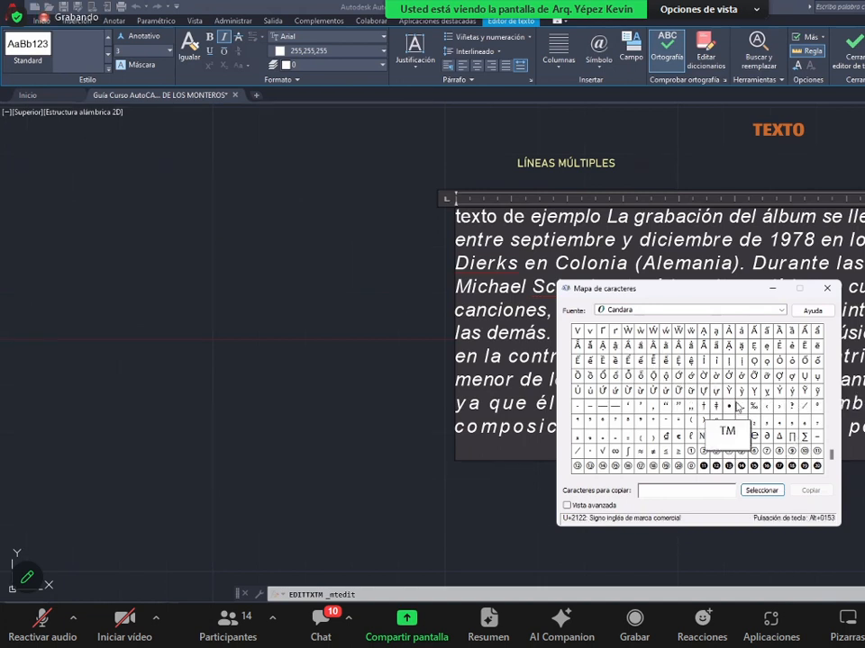
click(730, 405)
- Copy the black circled 12 character (⓬) from the Candara set and close the Character Map
click(720, 465)
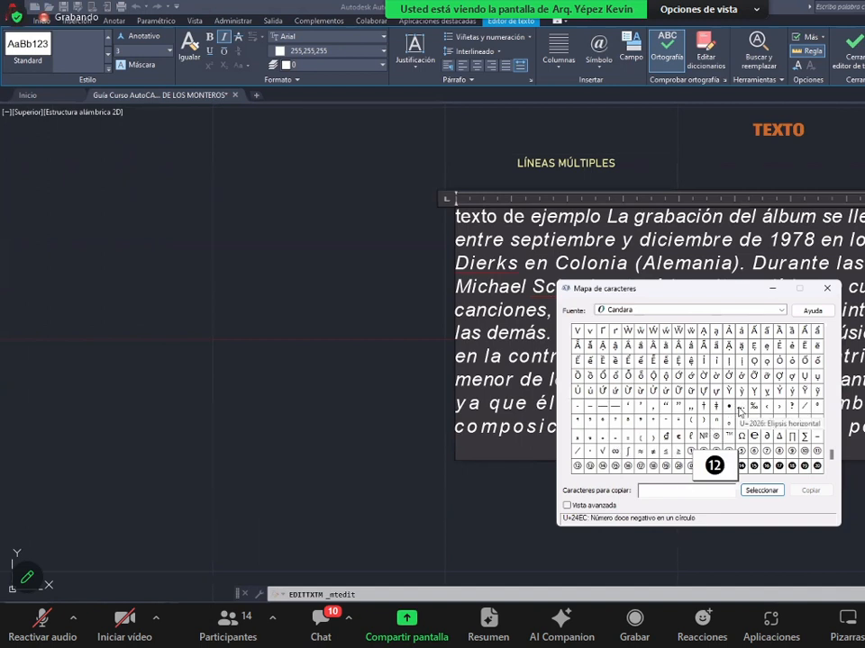
click(761, 492)
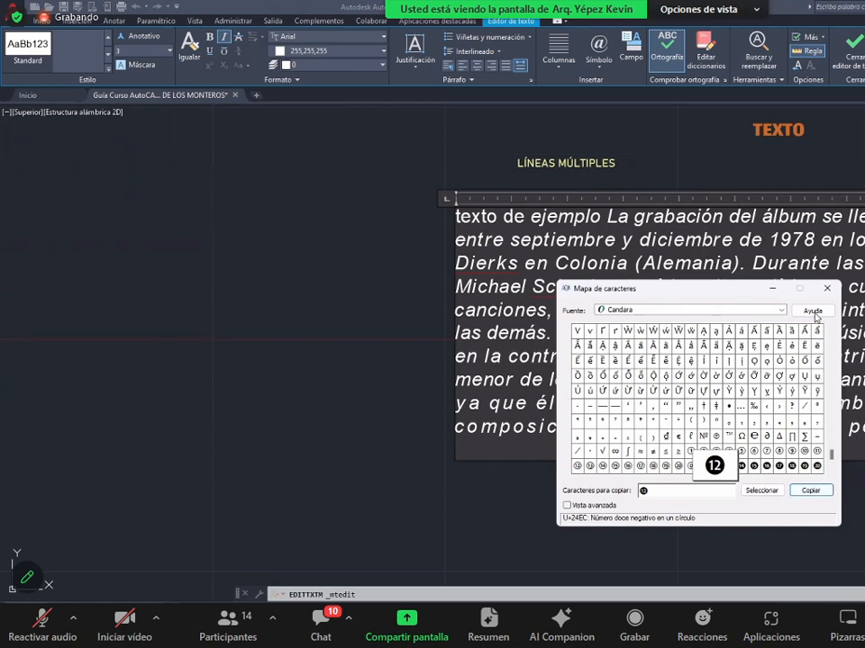
click(826, 288)
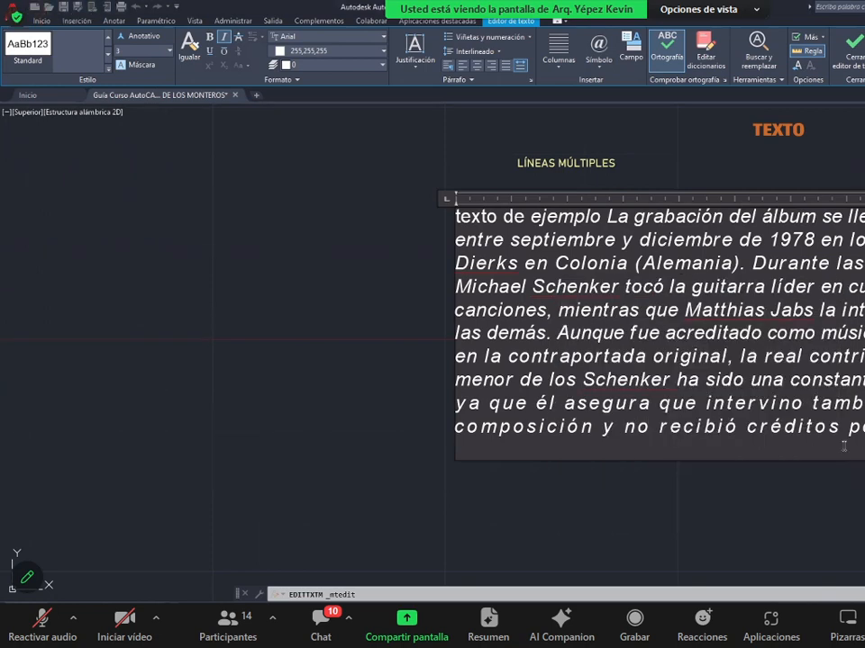
- Insert the copied ⓬ character after the Ω at the end of the multiline text
scroll(759, 457, down, 3)
scroll(803, 455, up, 4)
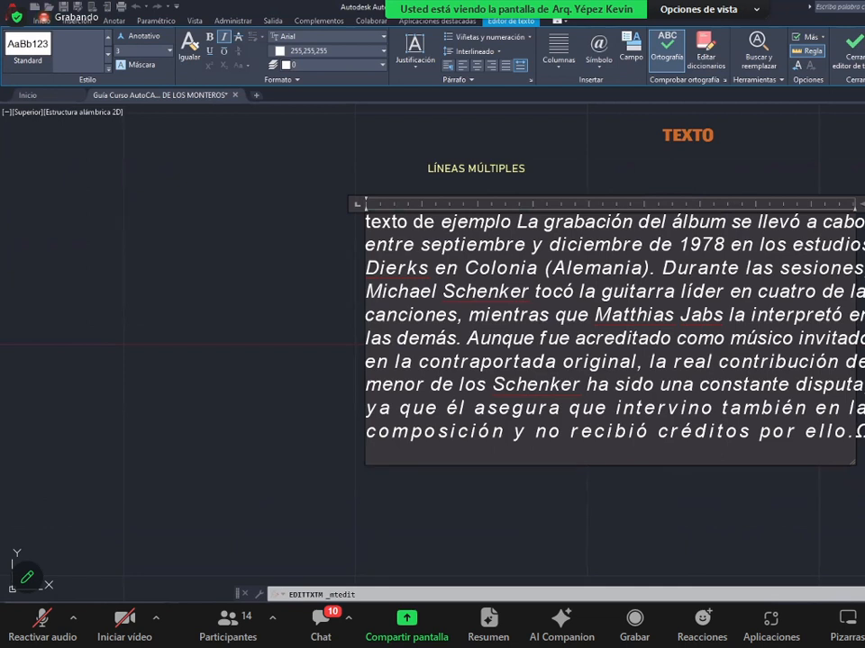
text(⓬)
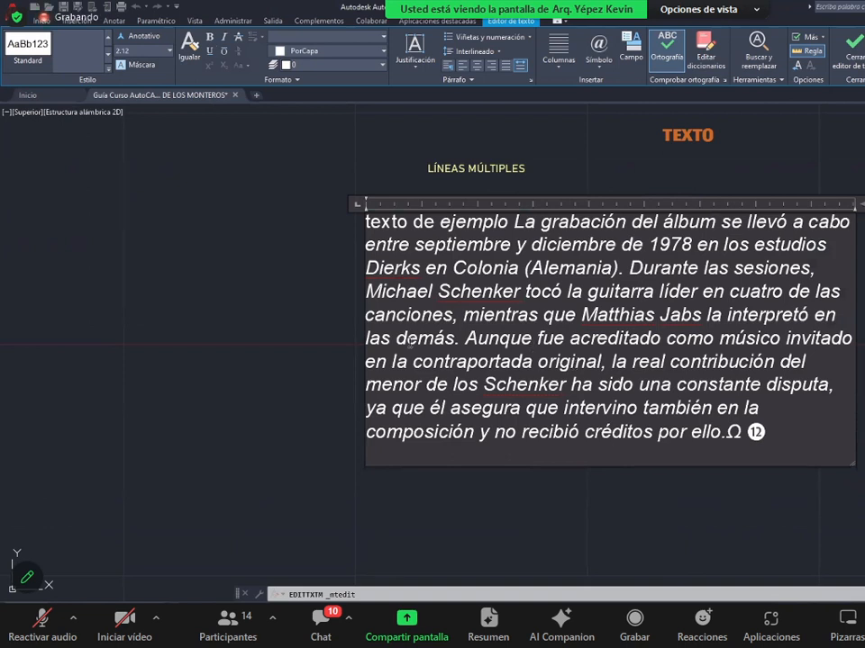
scroll(554, 347, up, 2)
scroll(569, 340, down, 2)
scroll(570, 339, up, 2)
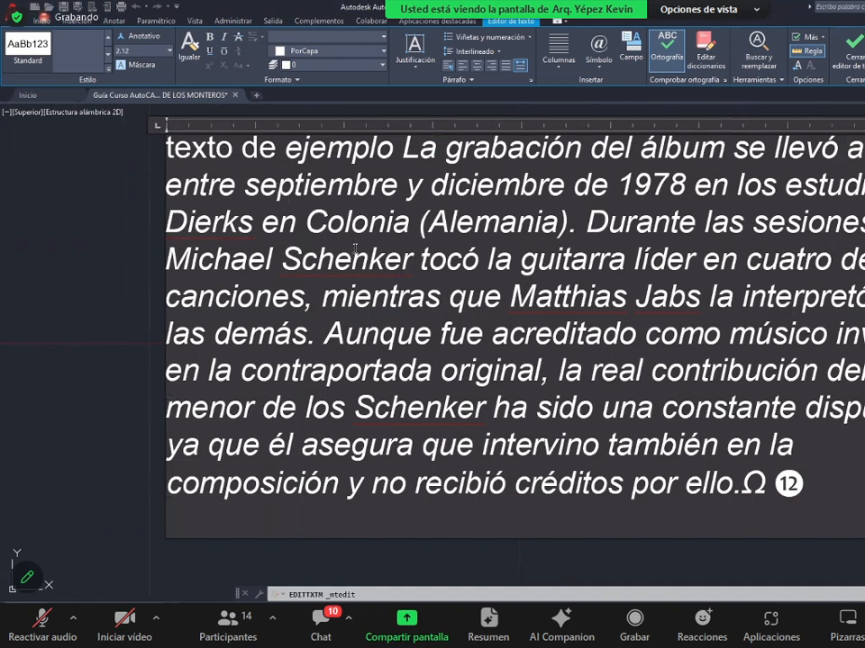
key(Escape)
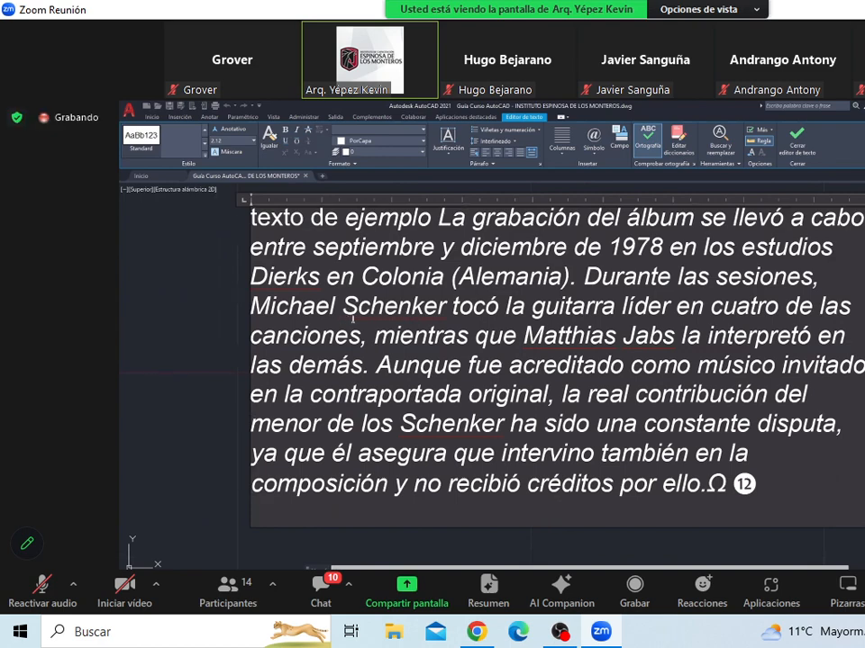
key(alt+f)
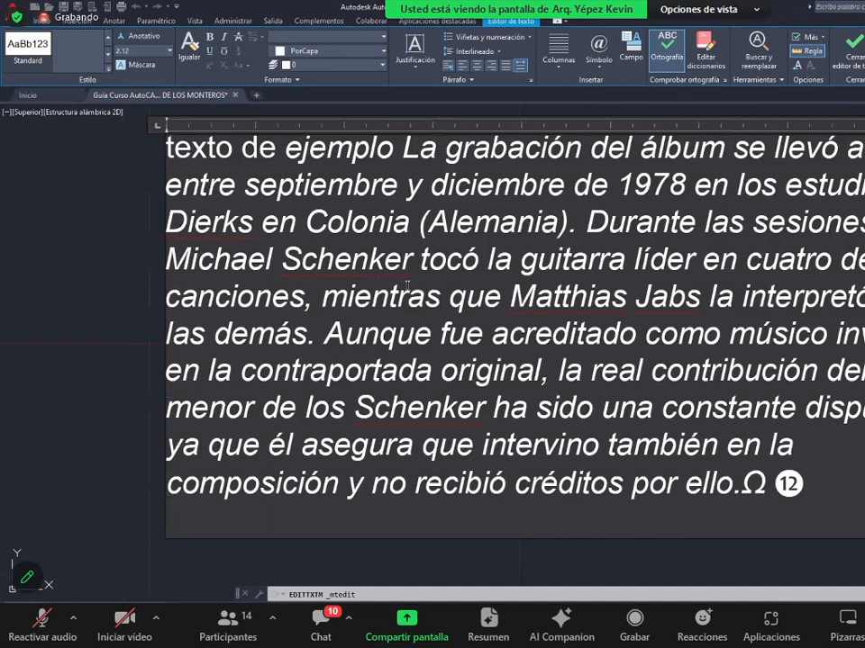
- View the spelling suggestions for the flagged word Matthias, including the additional ones, and leave the word as written
right_click(535, 301)
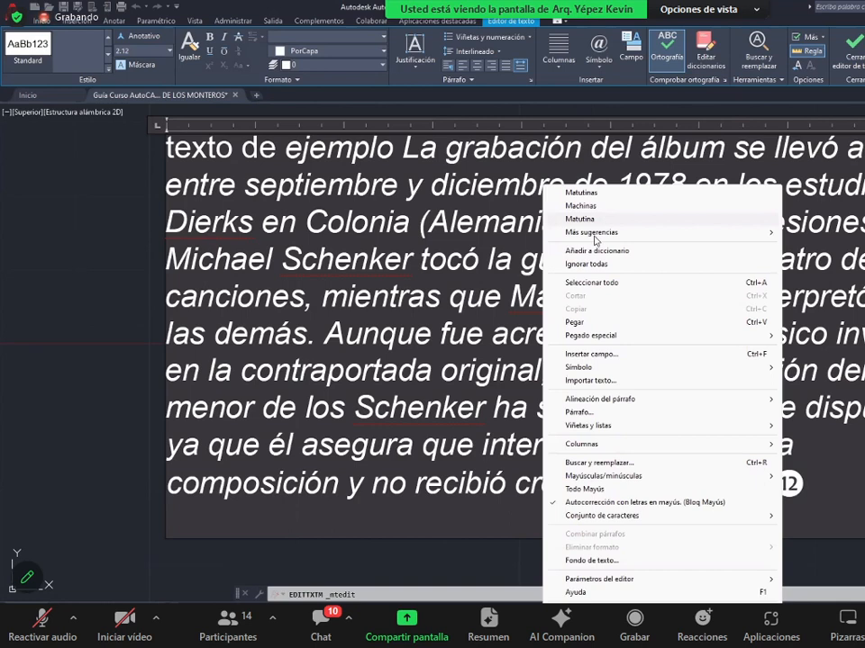
mouse_move(595, 236)
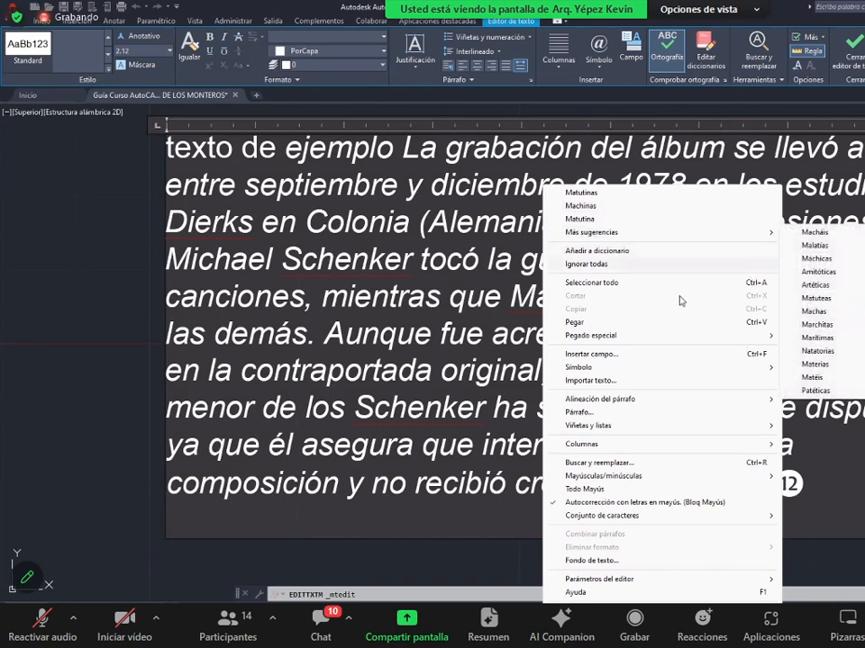
click(430, 348)
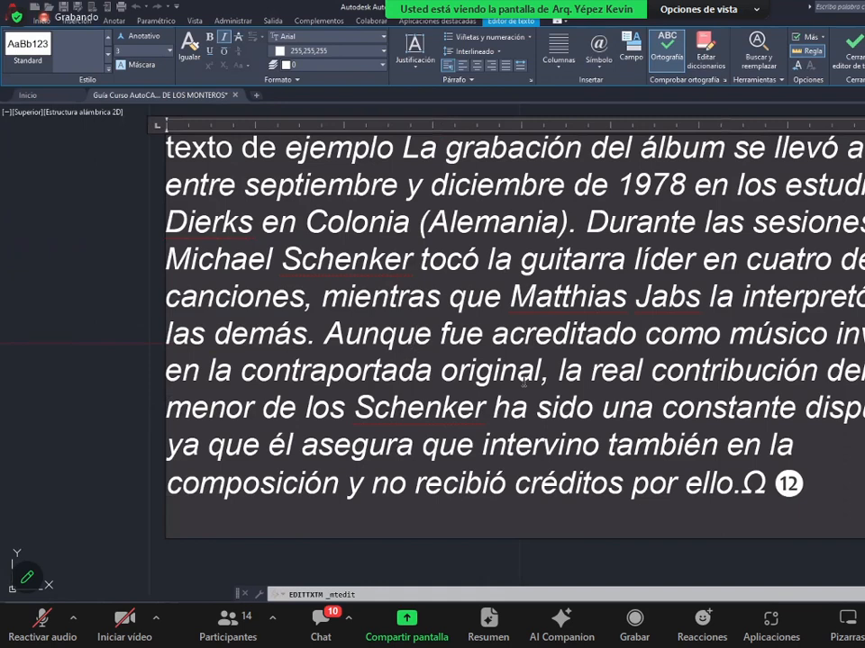
- Add the flagged word Schenker to the custom dictionary and place the cursor at the end of the text
right_click(431, 415)
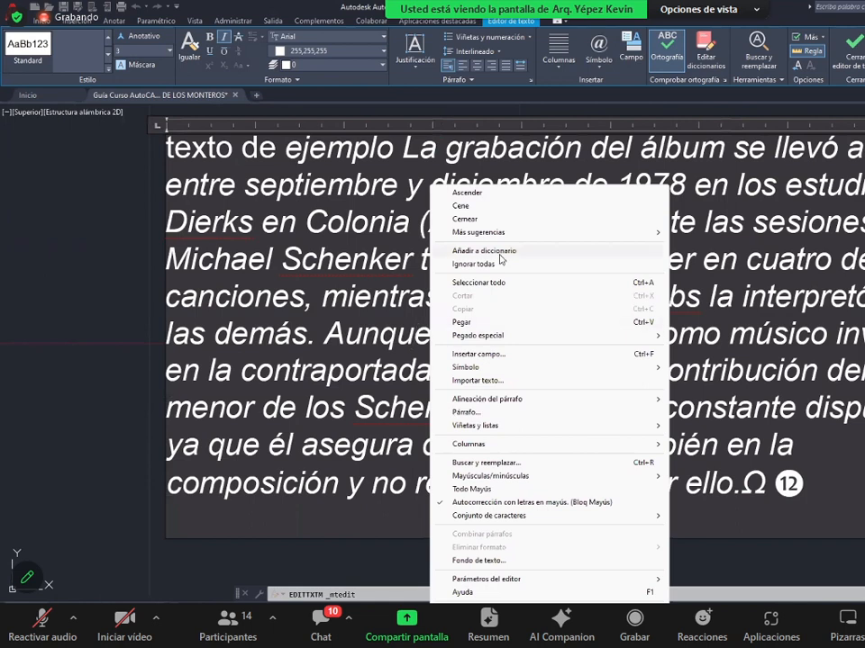
click(758, 497)
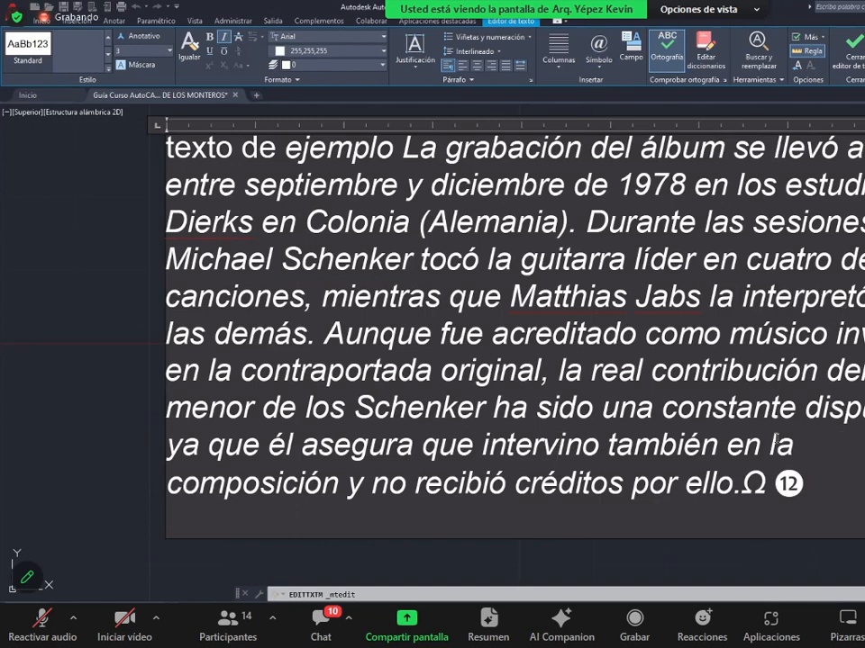
click(804, 488)
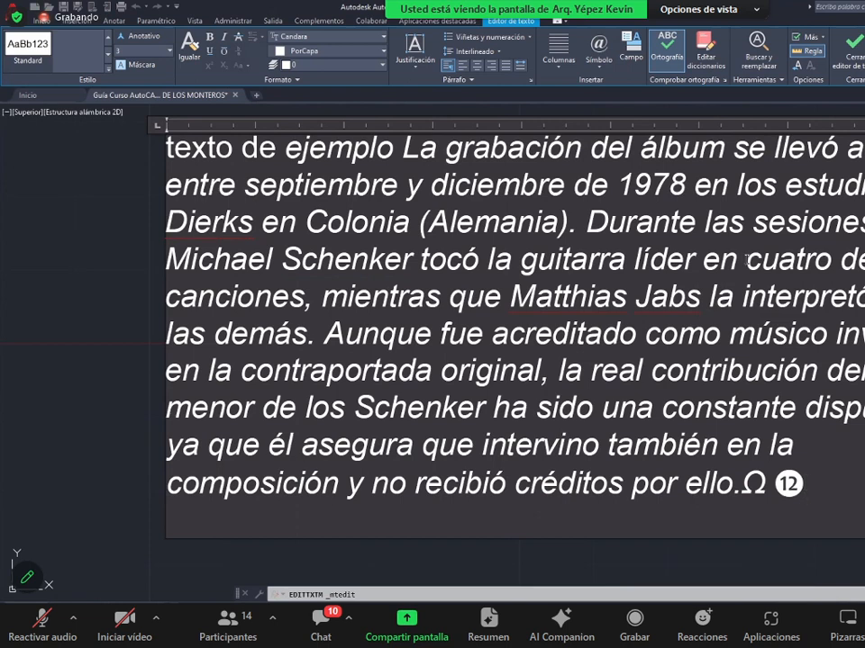
- Delete the word Schenker from the custom dictionary sample.cus and close the dictionary settings
click(706, 58)
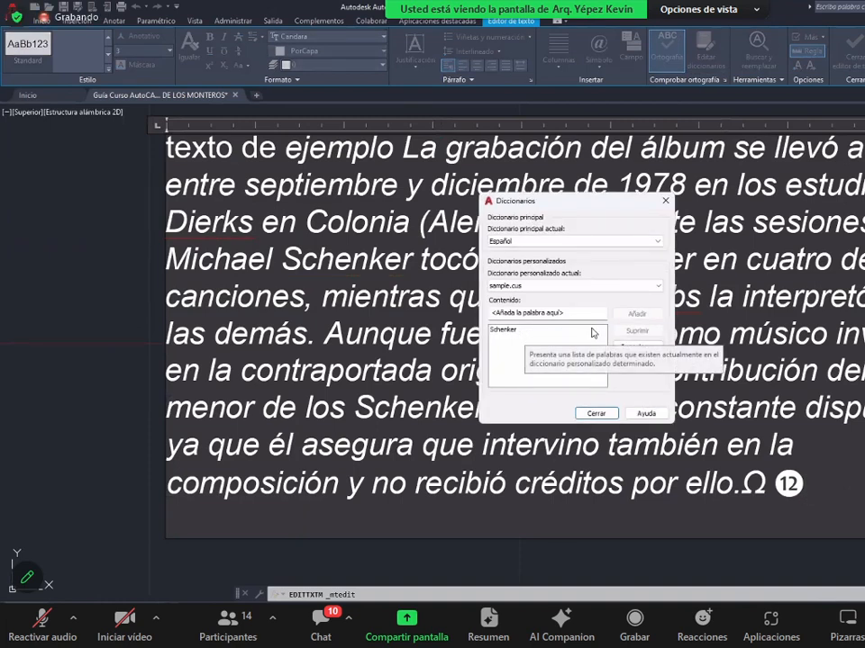
click(515, 335)
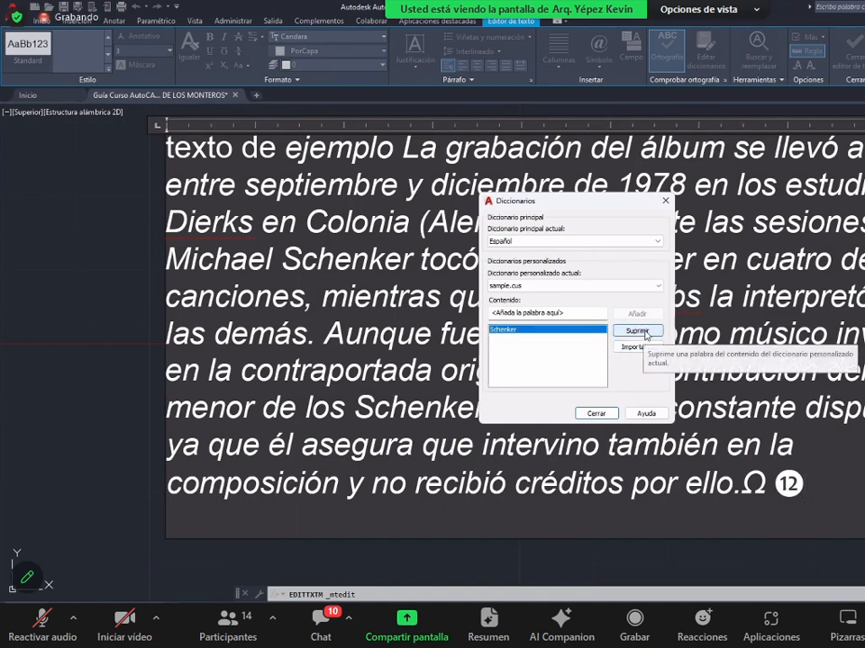
click(641, 334)
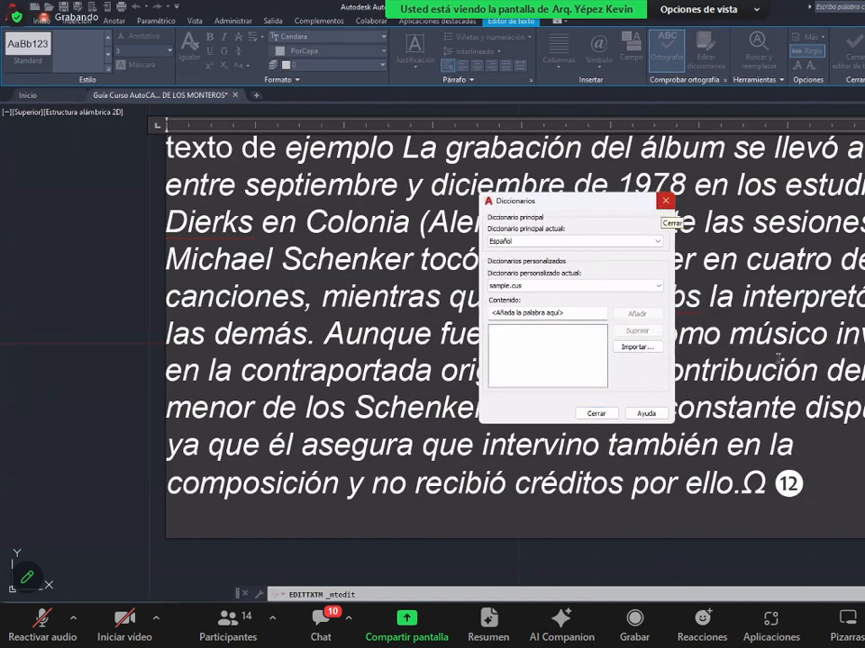
click(664, 207)
- Append "asd asd" after the ⓬ character at the end of the multiline text
text(asd)
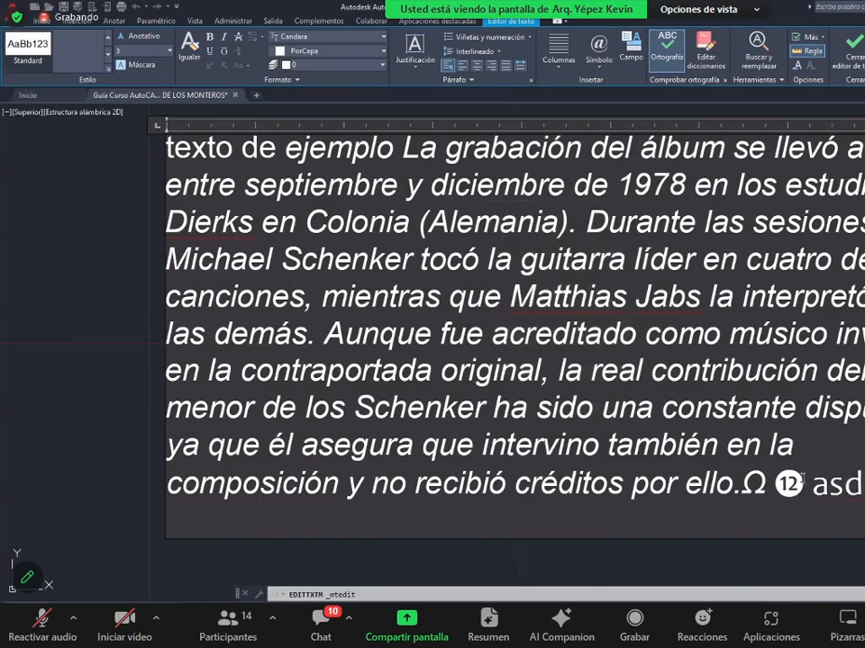
scroll(669, 468, down, 2)
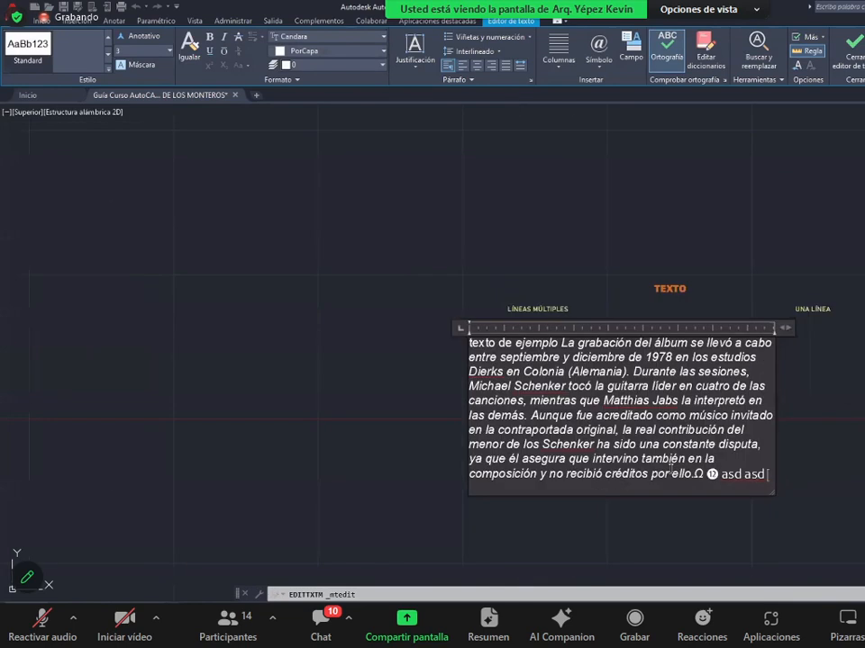
- Use Find and Replace to locate the next occurrence of Schenker in the multiline text
scroll(667, 466, up, 2)
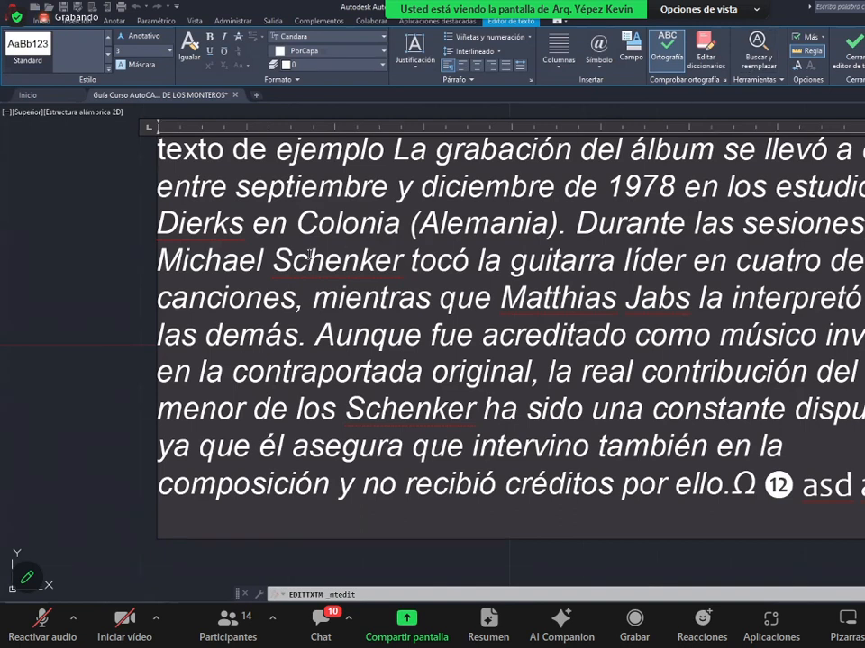
drag(398, 288, 394, 280)
double_click(396, 270)
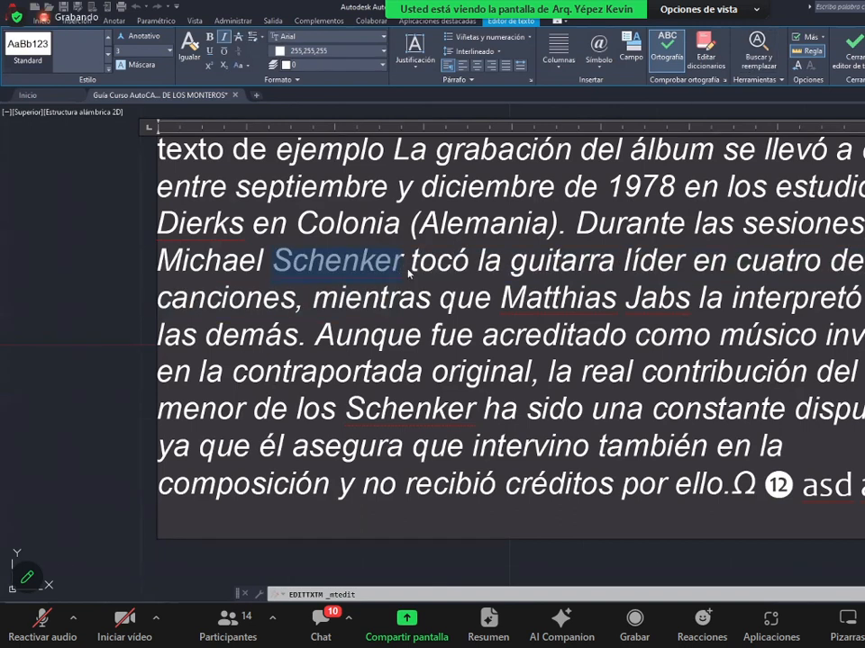
key(ctrl+c)
click(650, 332)
click(757, 56)
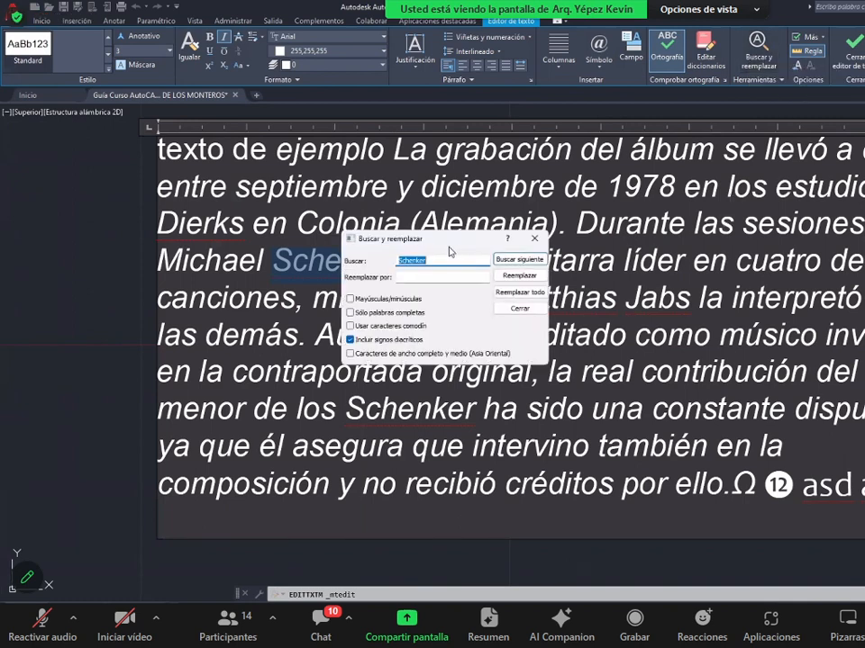
drag(434, 240, 819, 220)
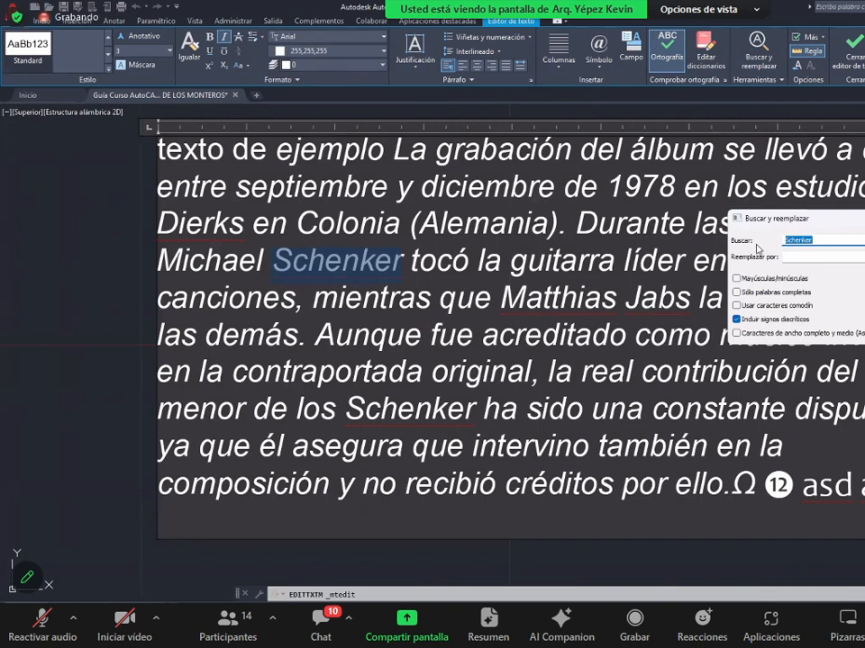
click(816, 240)
key(Return)
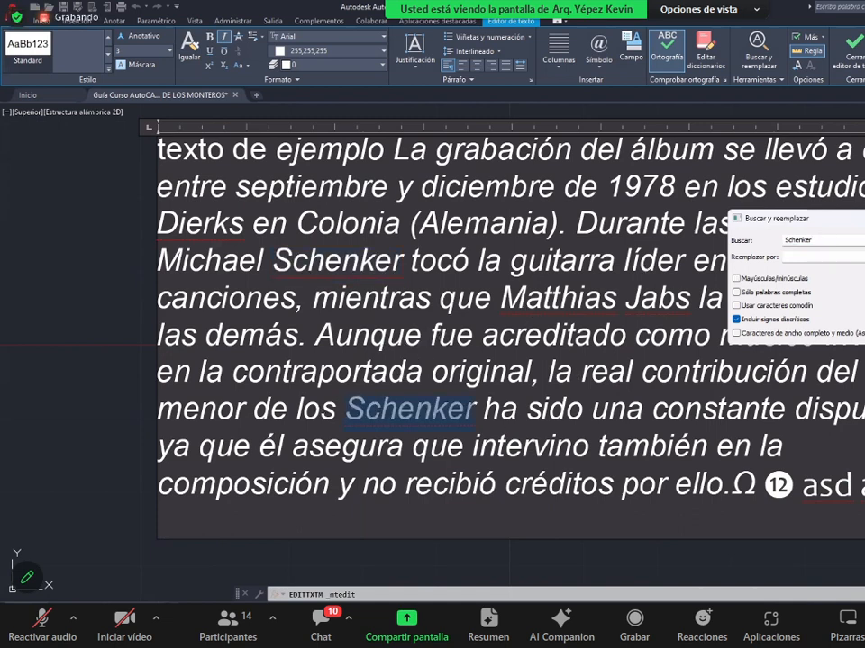
- Replace every occurrence of Schenker in the multiline text with Ruiz and close Find and Replace
click(785, 255)
text(Ruiz)
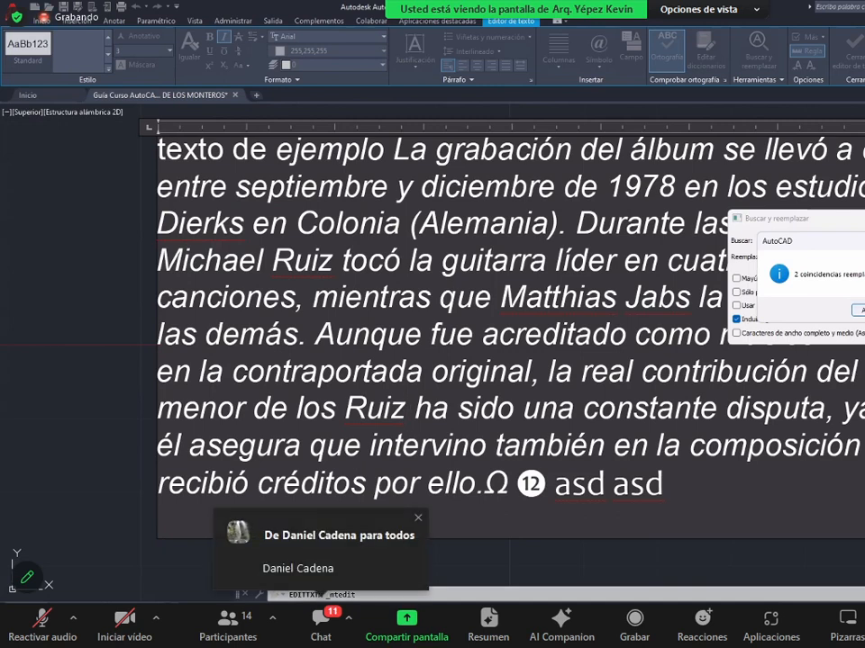
key(Return)
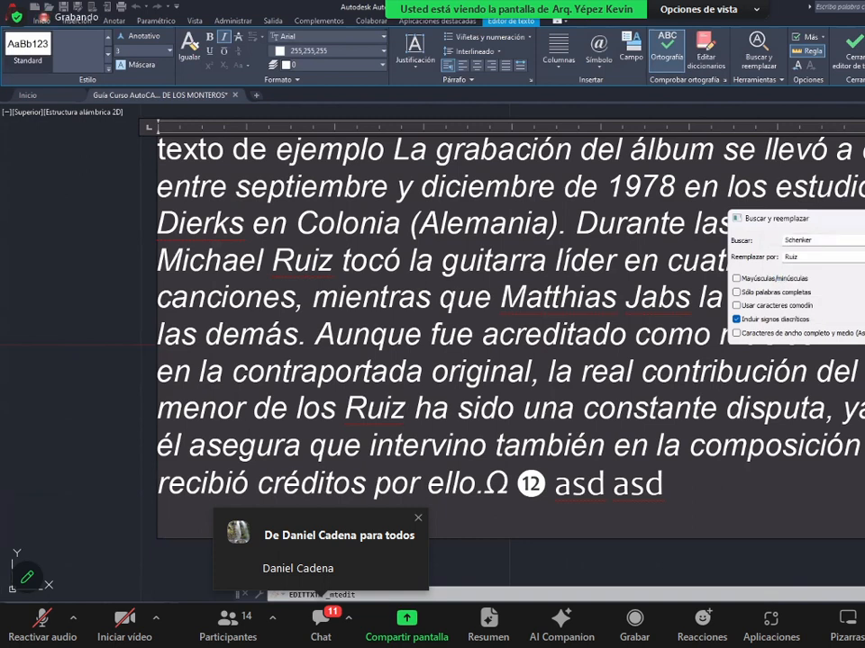
key(Escape)
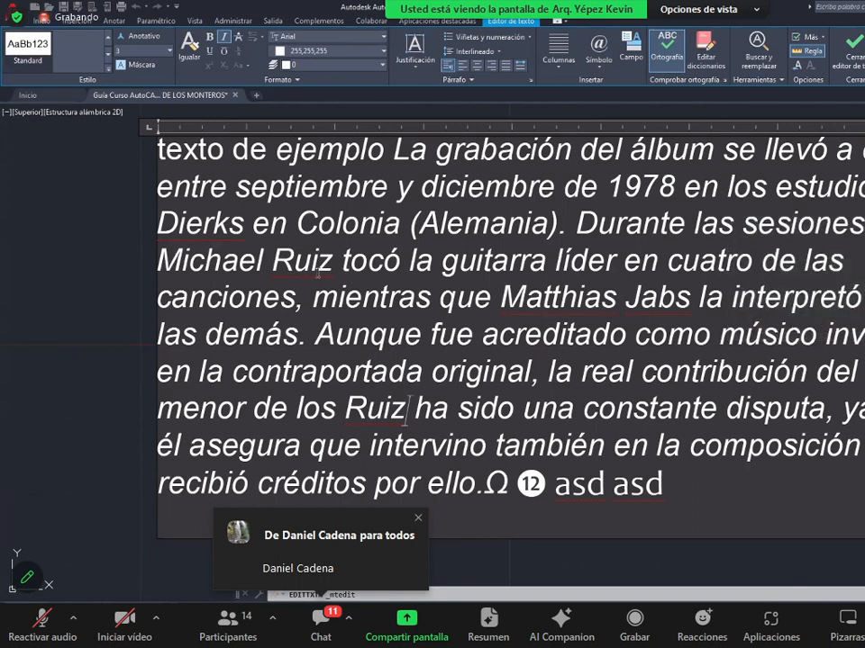
drag(273, 265, 332, 265)
click(348, 408)
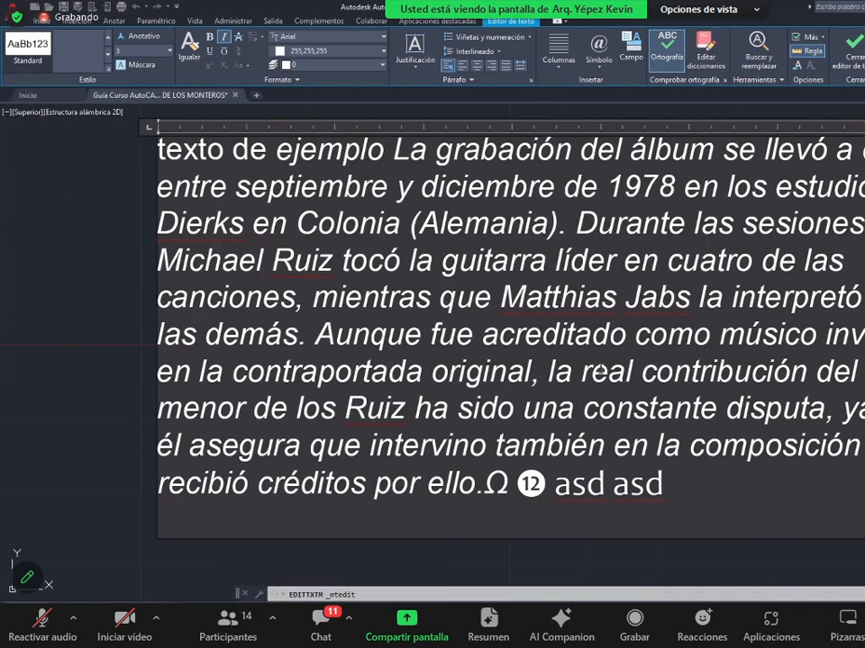
- Close the multiline text editor, keeping the edits, and inspect the paragraph in the drawing
scroll(698, 416, down, 3)
scroll(698, 409, up, 2)
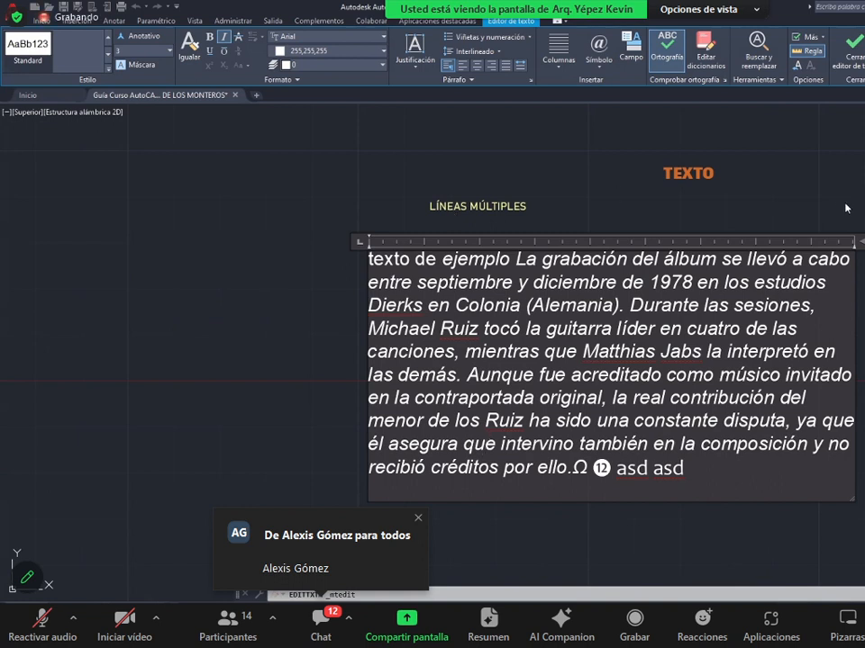
click(860, 68)
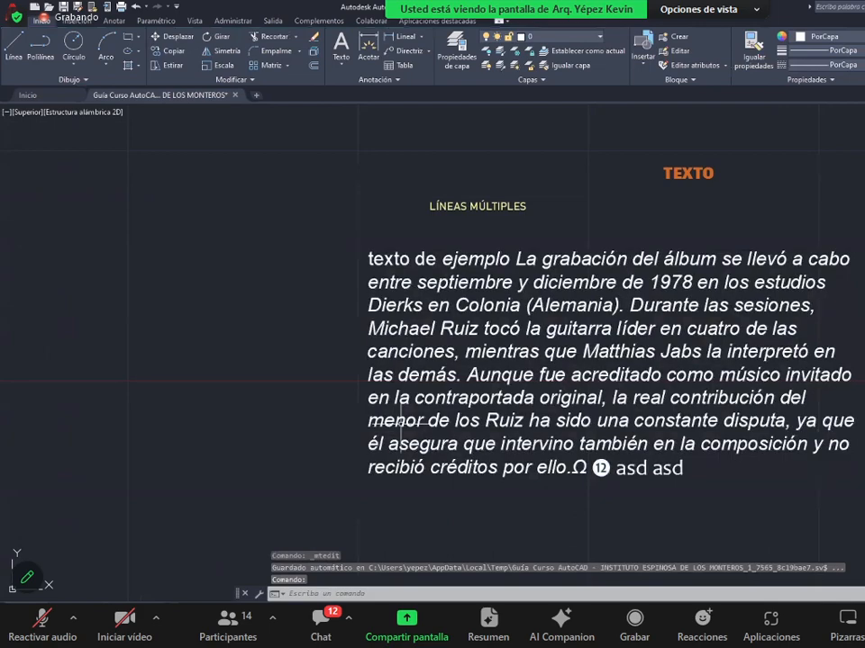
scroll(387, 421, down, 3)
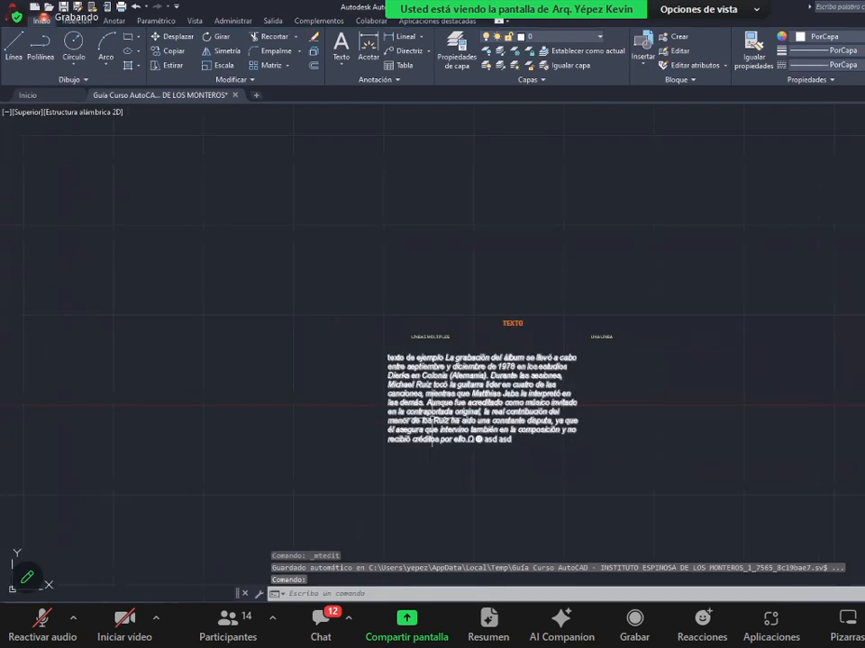
scroll(378, 419, up, 1)
scroll(429, 421, up, 2)
scroll(432, 415, up, 2)
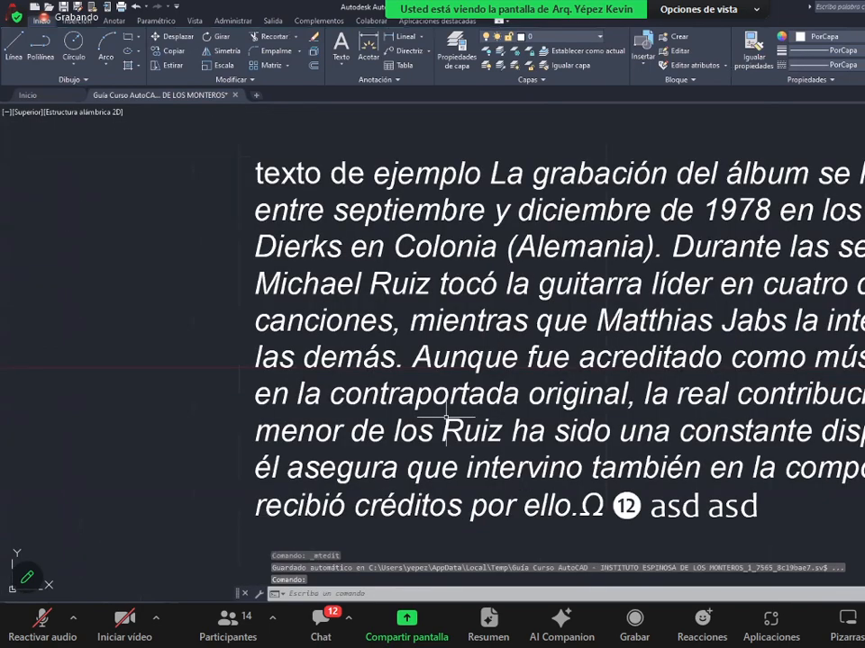
scroll(464, 403, down, 2)
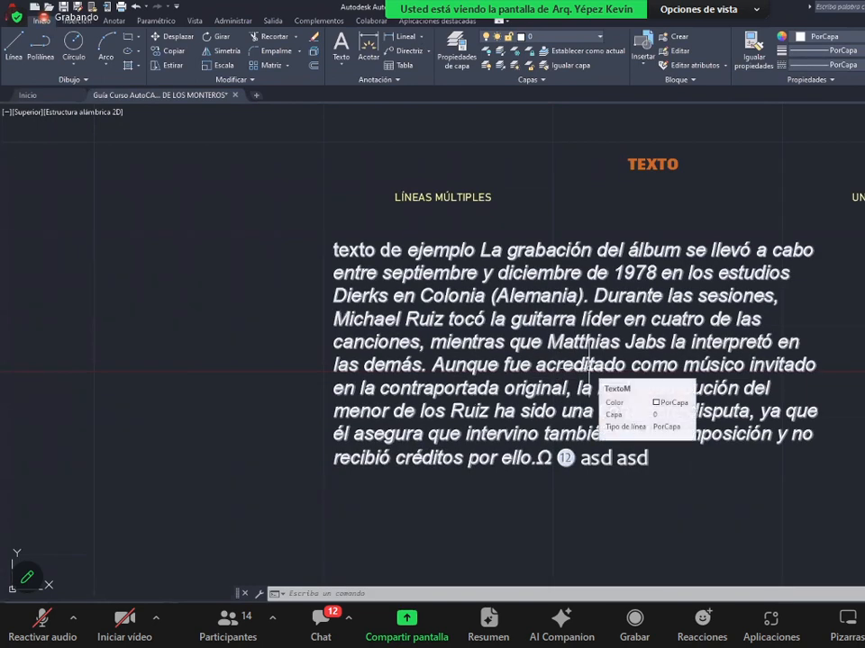
- Reopen the multiline paragraph for editing, highlight its closing lines, and exit the editor without changing the text
double_click(589, 368)
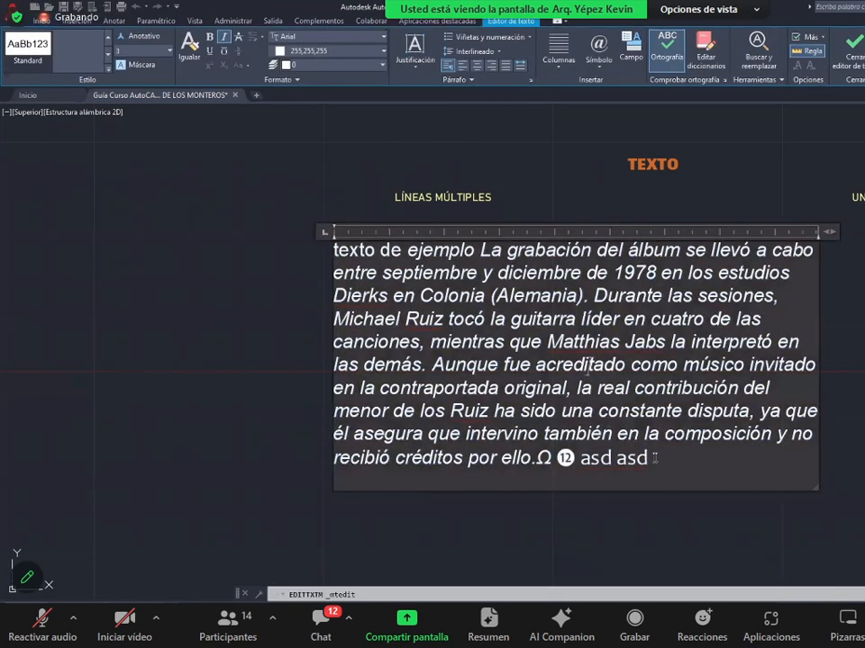
drag(655, 457, 386, 341)
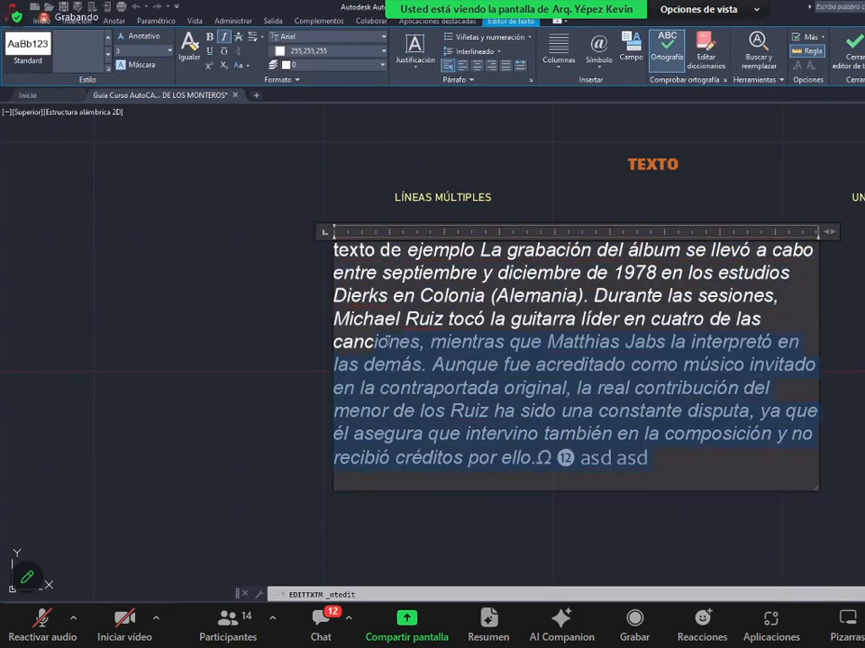
click(546, 341)
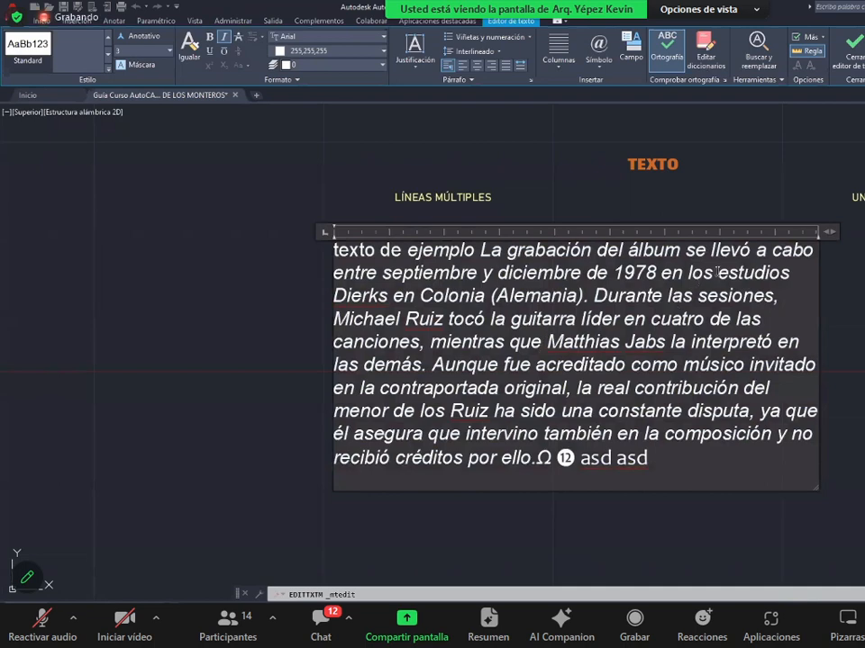
click(797, 170)
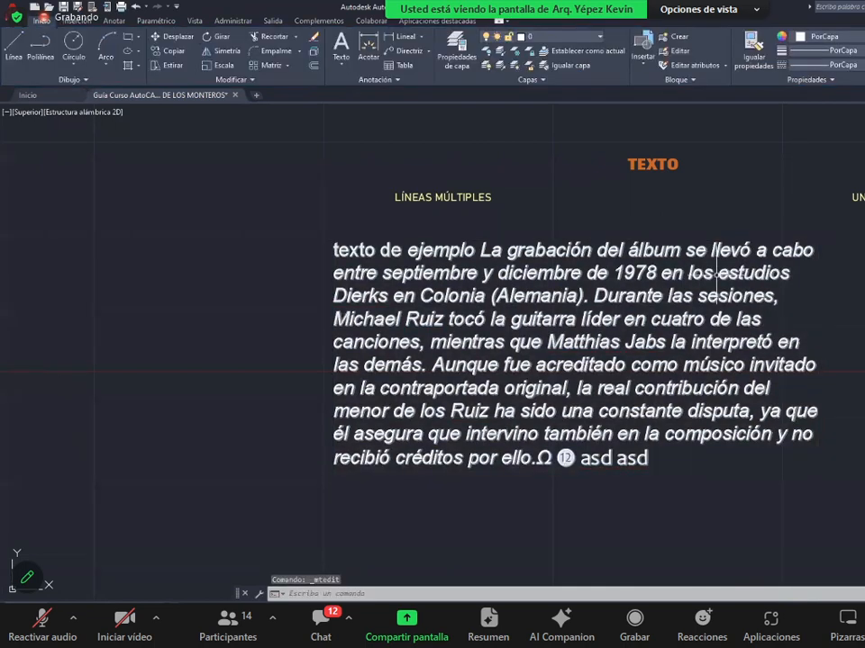
- Delete the multiline text paragraph below the LÍNEAS MÚLTIPLES label
scroll(566, 288, down, 4)
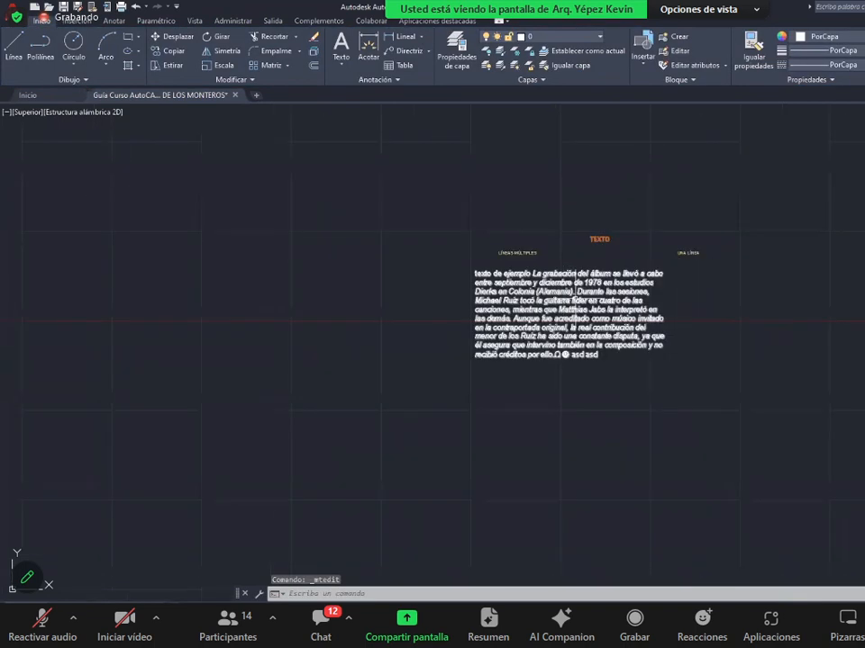
scroll(579, 302, up, 2)
click(584, 311)
key(Delete)
scroll(692, 167, up, 4)
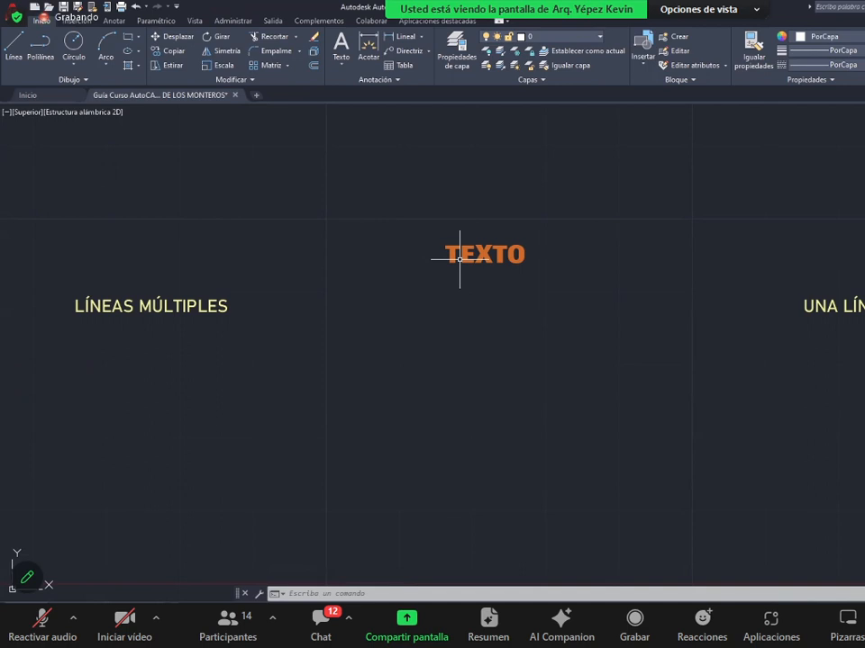
scroll(459, 258, down, 2)
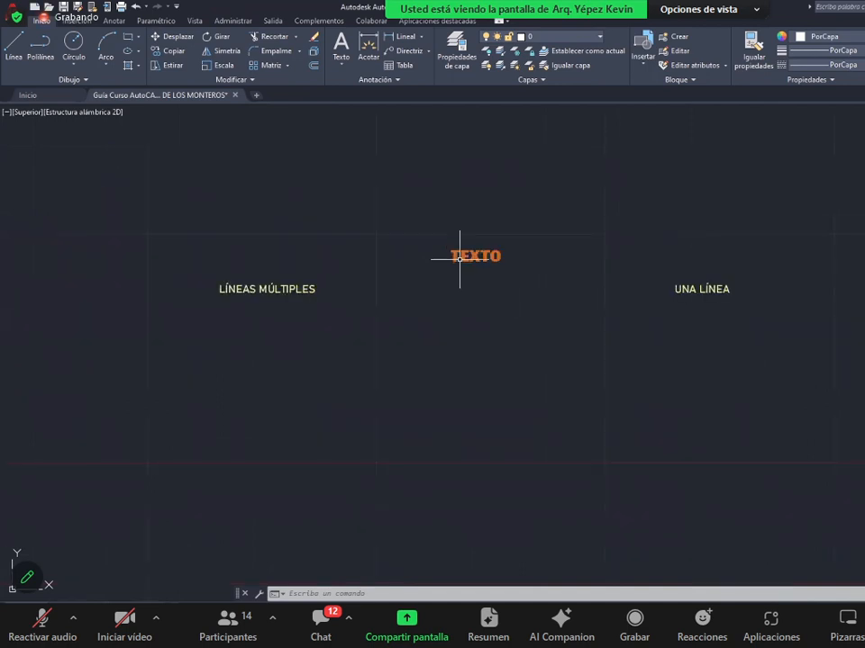
scroll(748, 286, up, 2)
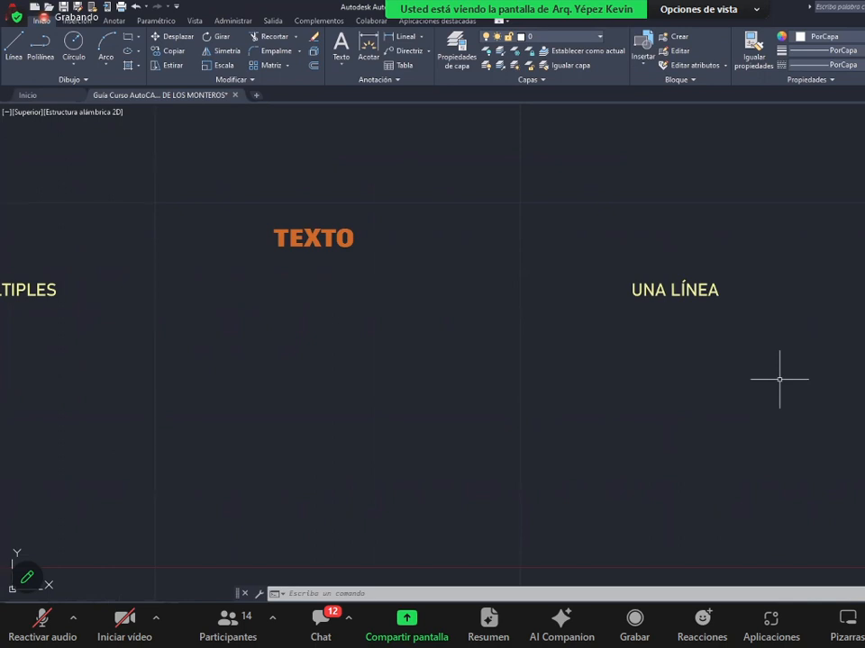
- Create the single-line text "Texto de ejemplo" starting below and left of the UNA LÍNEA label, with height 3 and rotation 45°
click(348, 62)
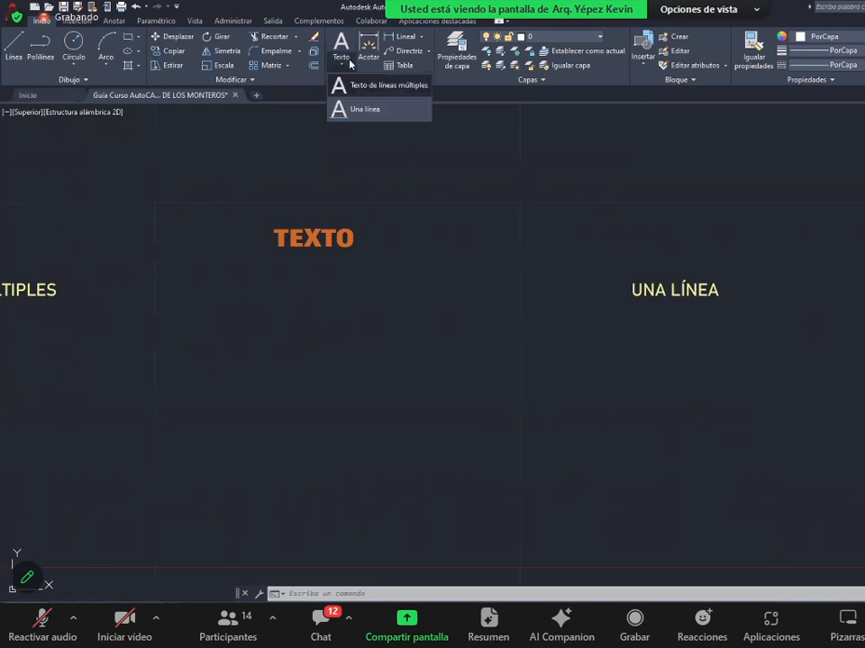
click(364, 109)
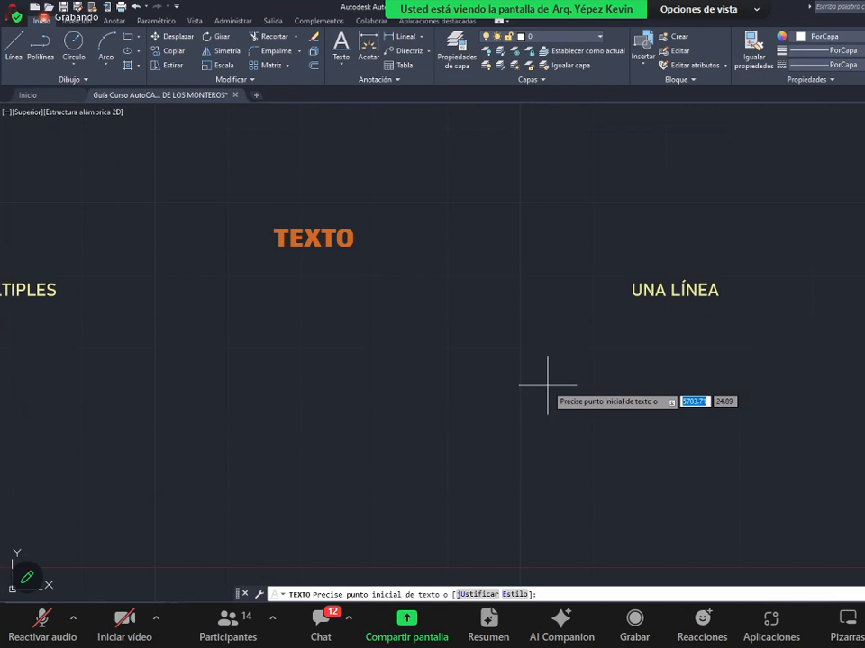
click(545, 439)
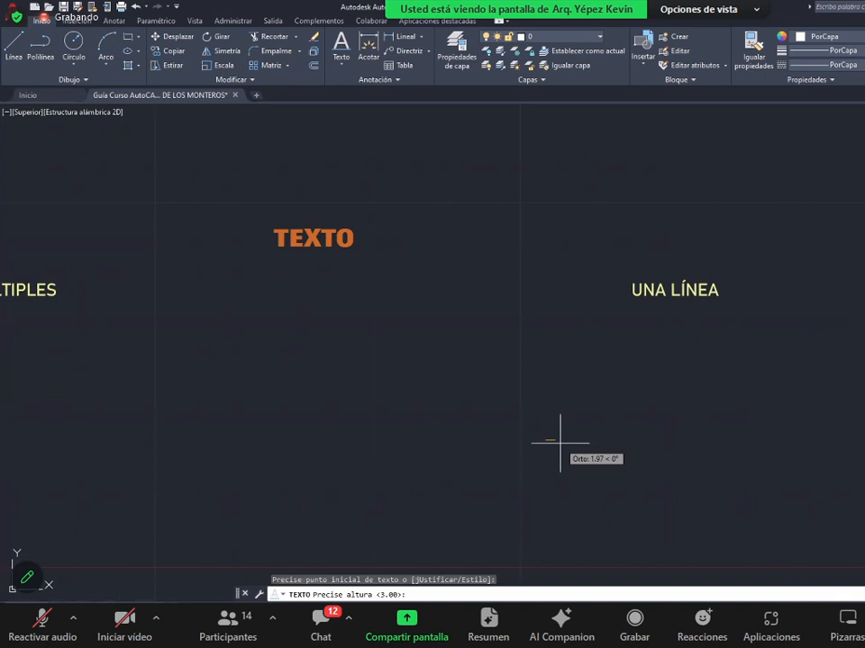
text(3)
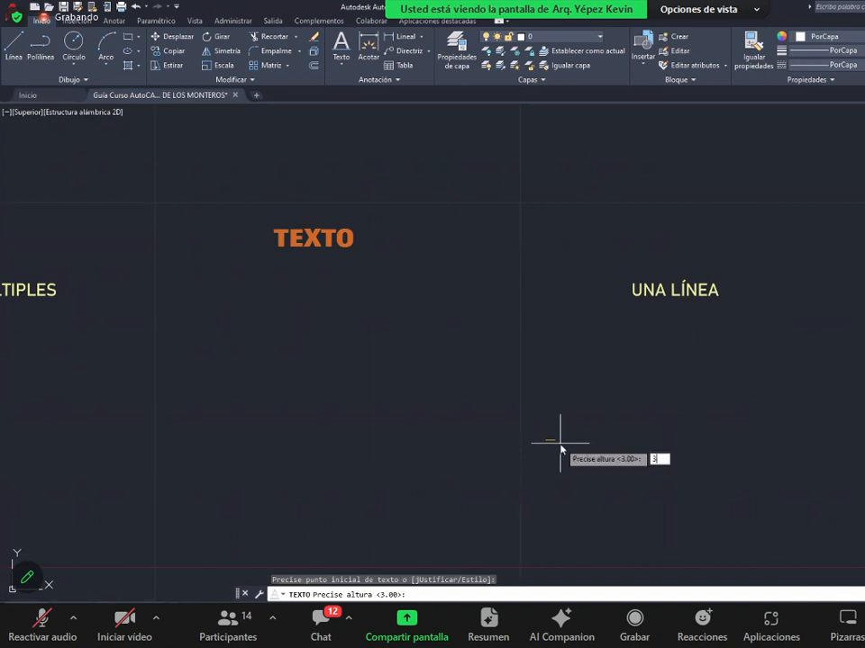
key(Return)
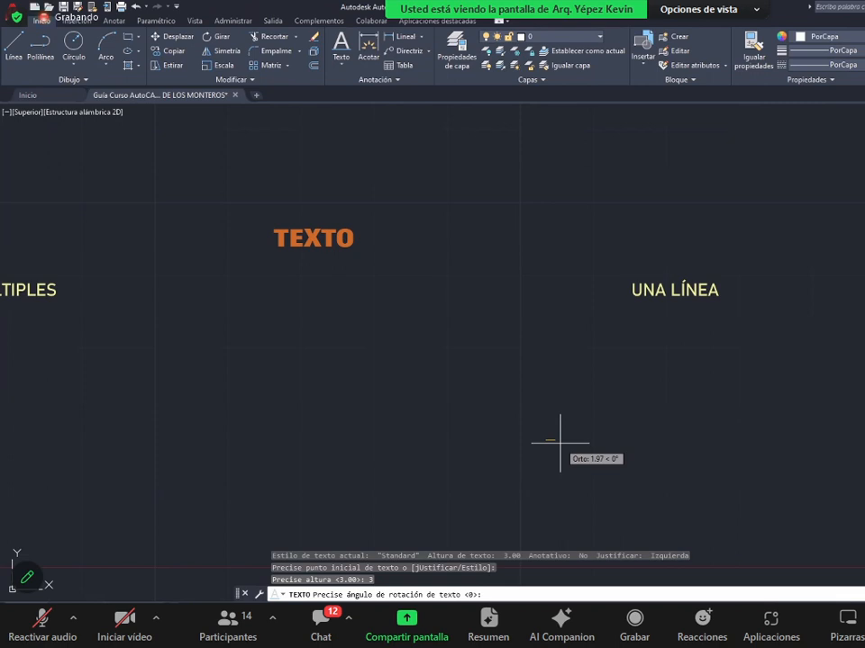
text(45)
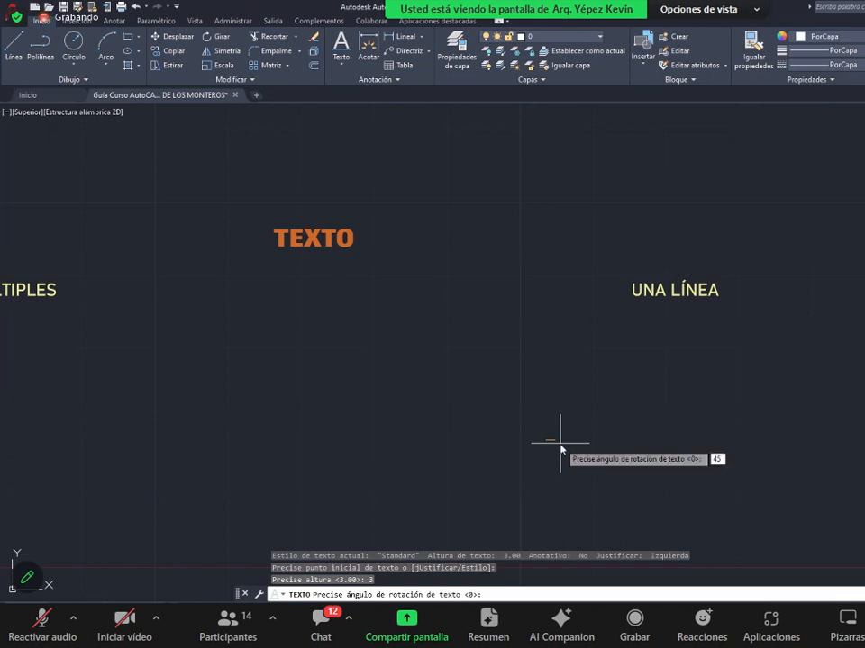
key(Return)
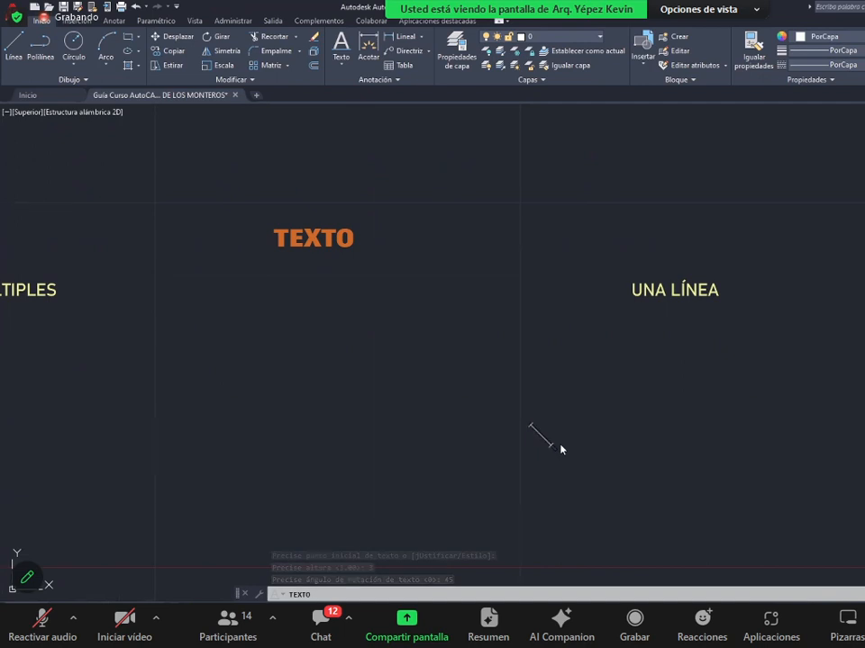
text(Texto)
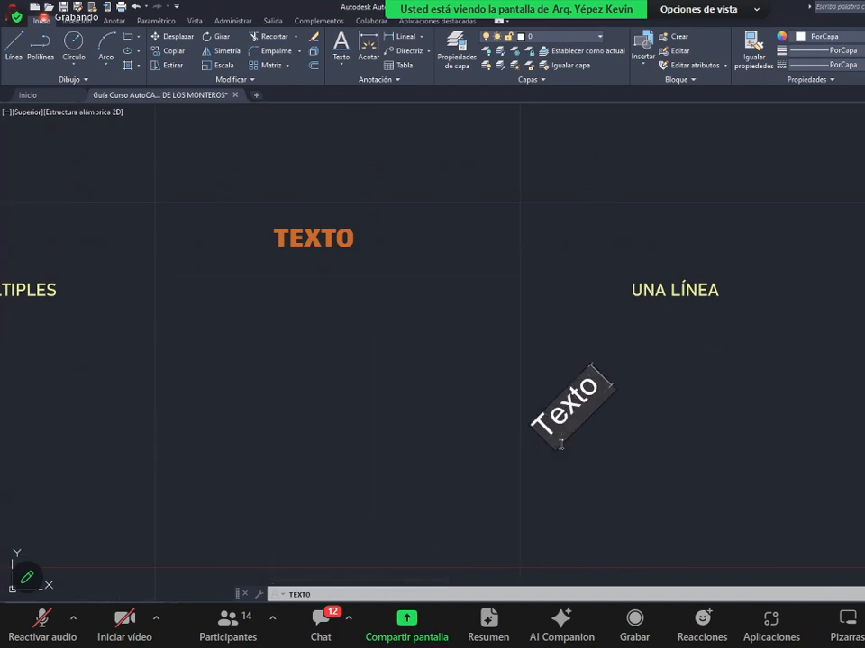
text( de ejemplo)
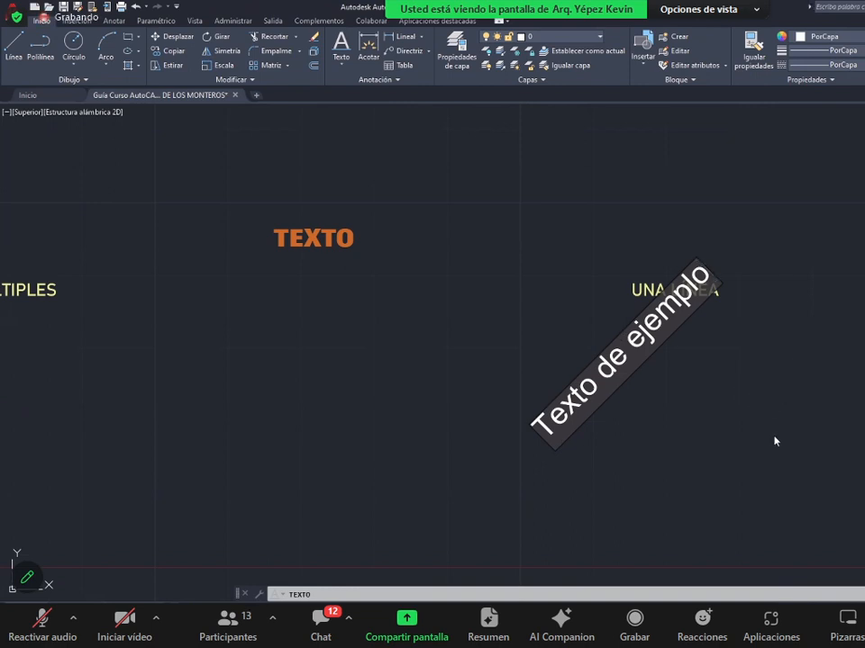
click(766, 345)
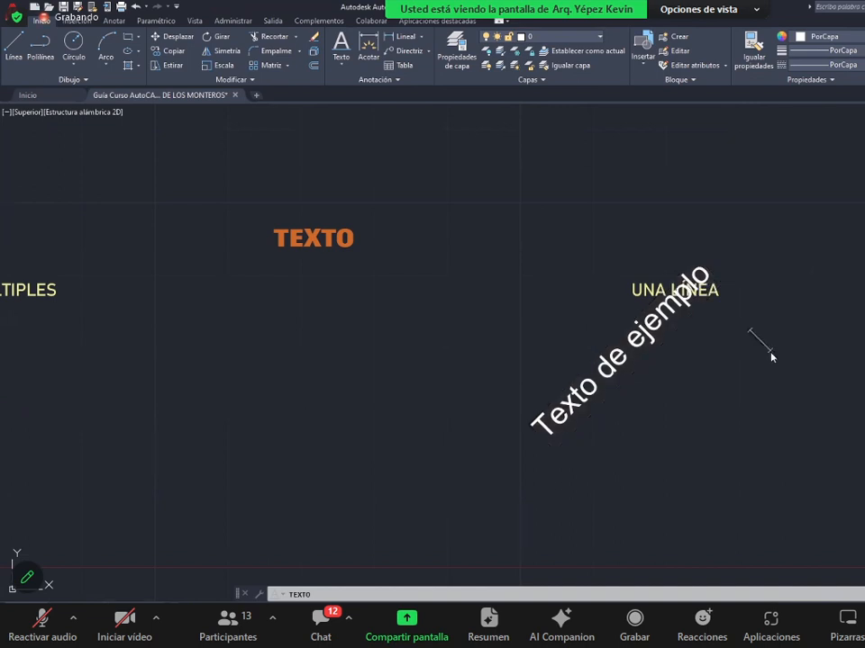
key(Escape)
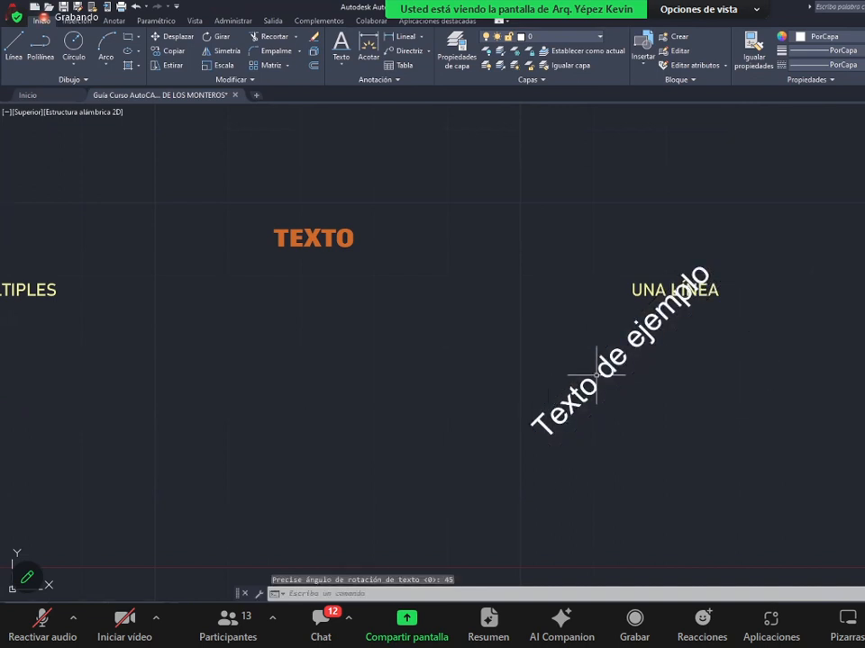
- Open the rotated single-line text for editing, select its content, and exit without changing it
double_click(639, 340)
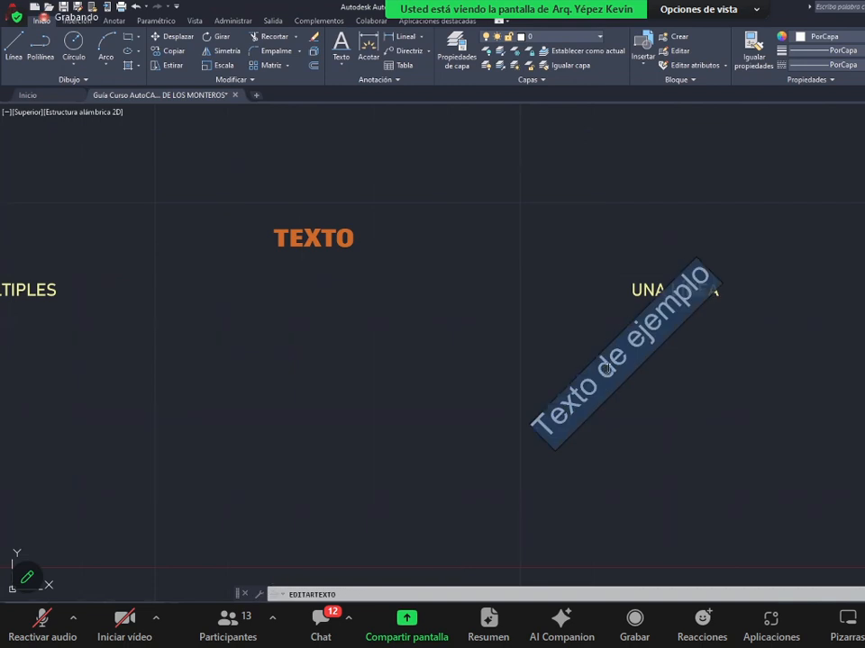
double_click(642, 344)
triple_click(641, 347)
key(Escape)
key(Escape)
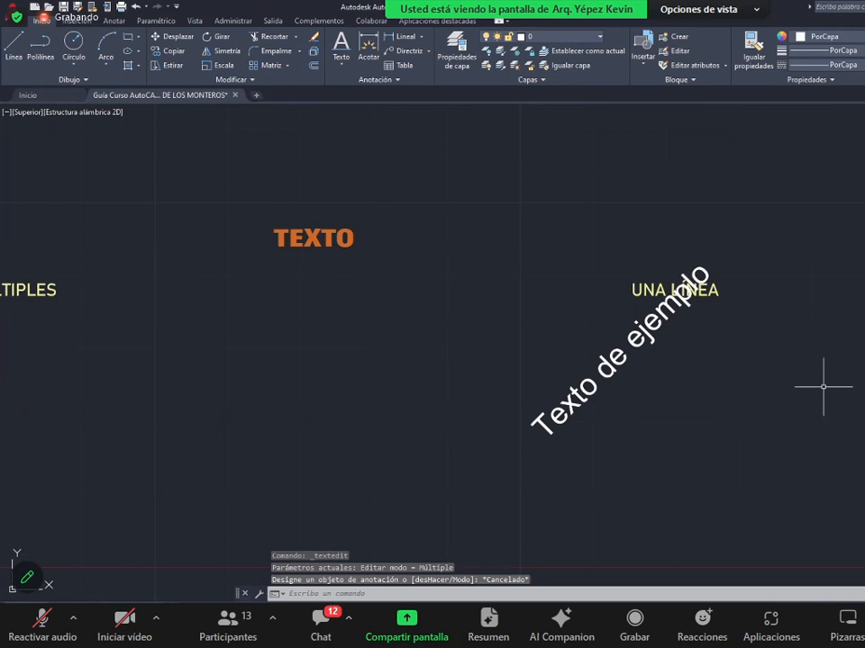
- Edit the rotated single-line text below the UNA LÍNEA label so that it reads "Texto de"
click(621, 349)
double_click(640, 343)
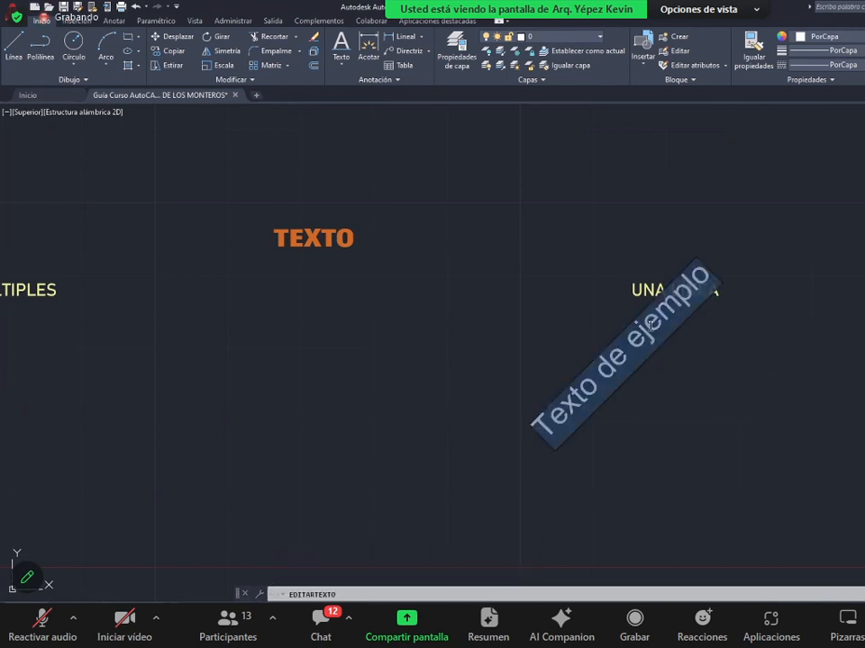
drag(690, 293, 633, 358)
key(Delete)
key(Delete)
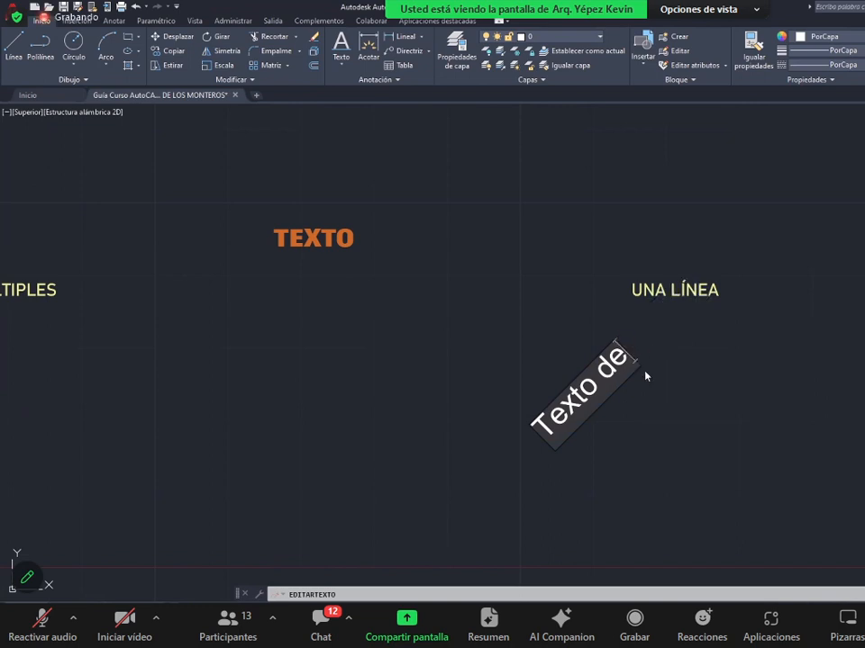
click(649, 418)
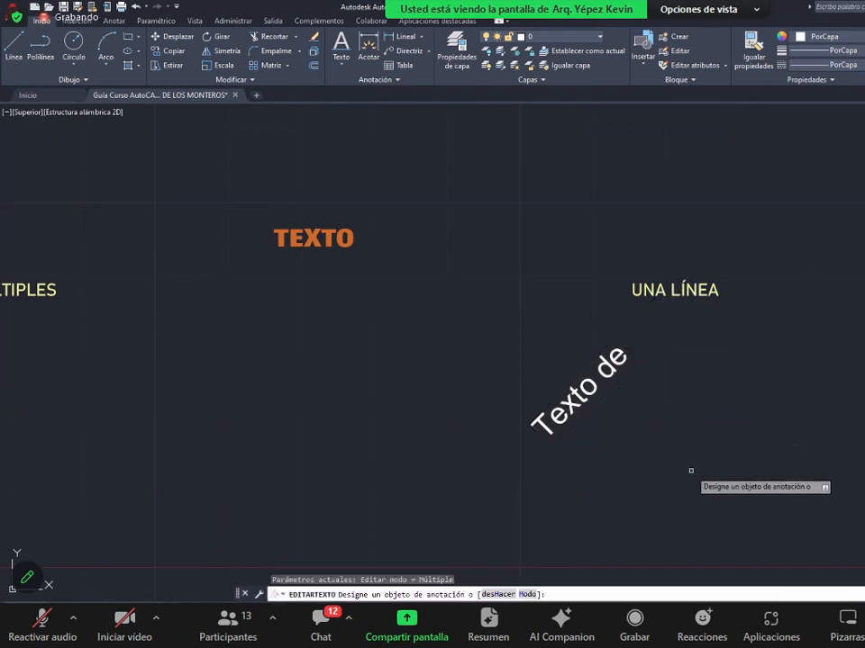
key(Escape)
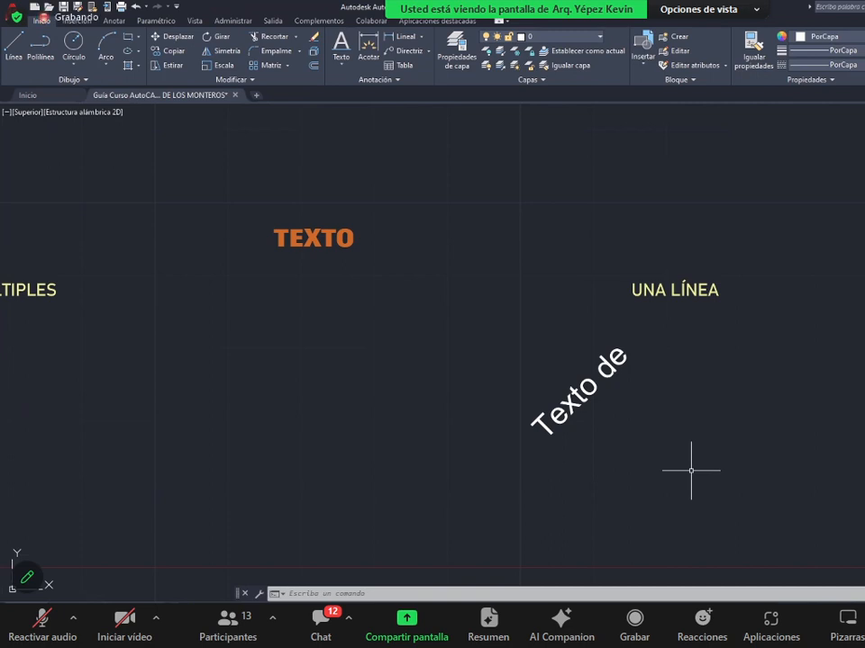
- Draw a rectangle about 27 by 27 units below the DIRECTRIZ title
scroll(596, 388, down, 2)
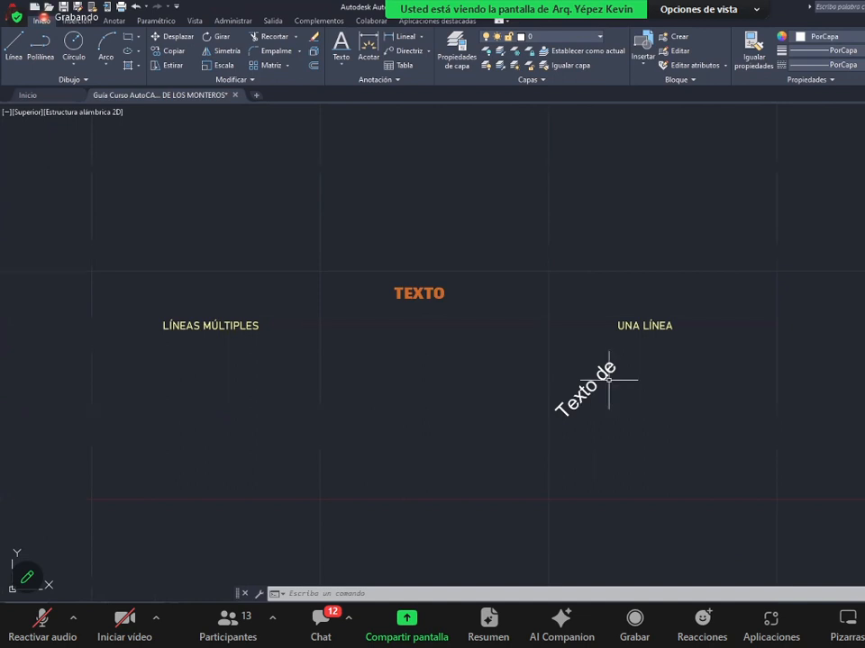
scroll(281, 377, down, 5)
middle_drag(513, 386, 189, 380)
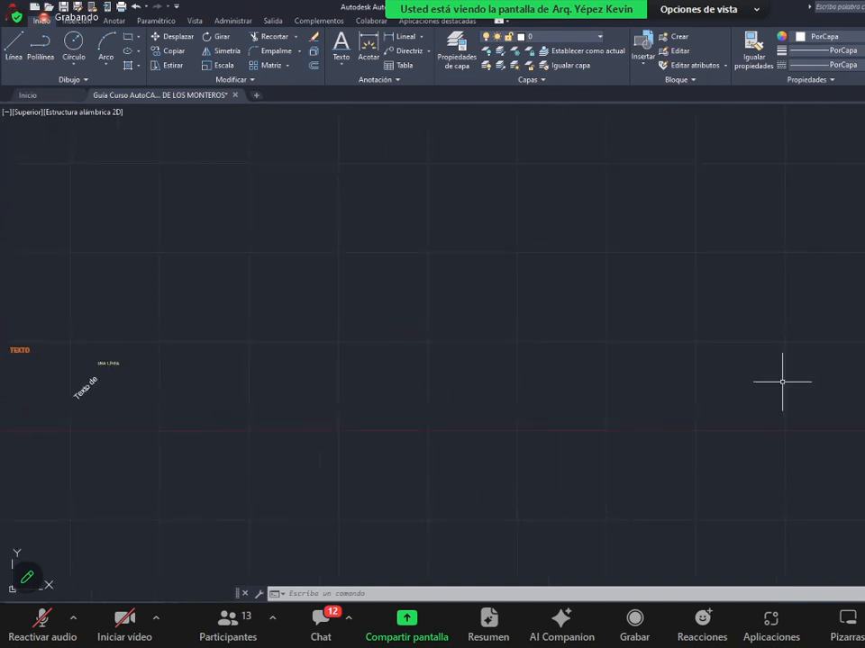
mouse_move(782, 380)
middle_down()
mouse_move(544, 378)
mouse_move(518, 346)
mouse_move(522, 332)
middle_up()
scroll(544, 378, up, 5)
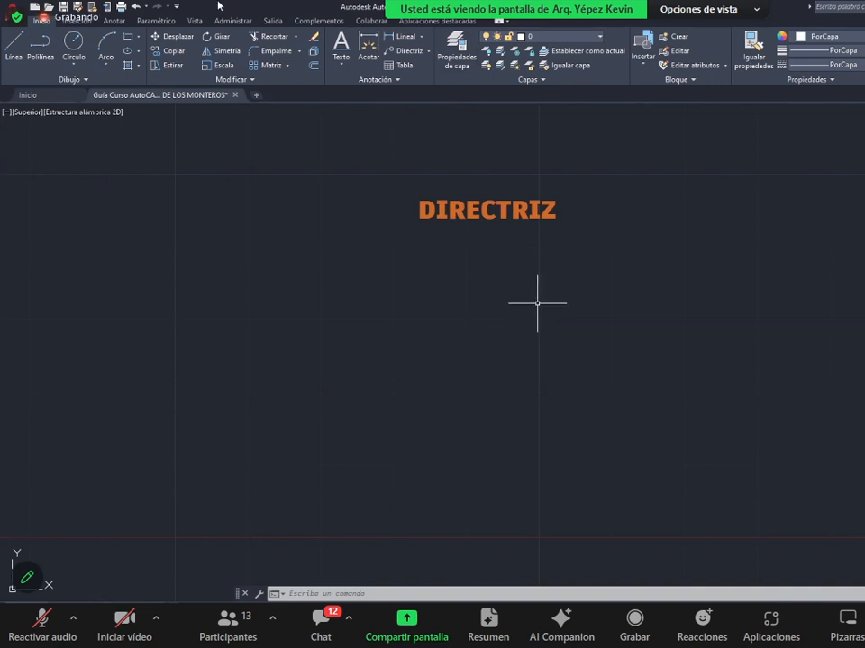
click(127, 37)
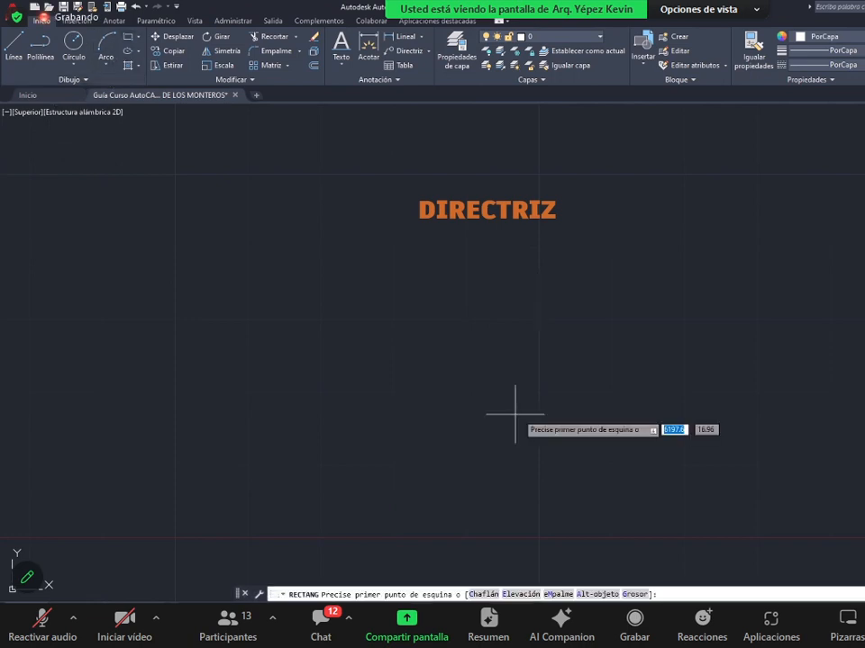
click(370, 327)
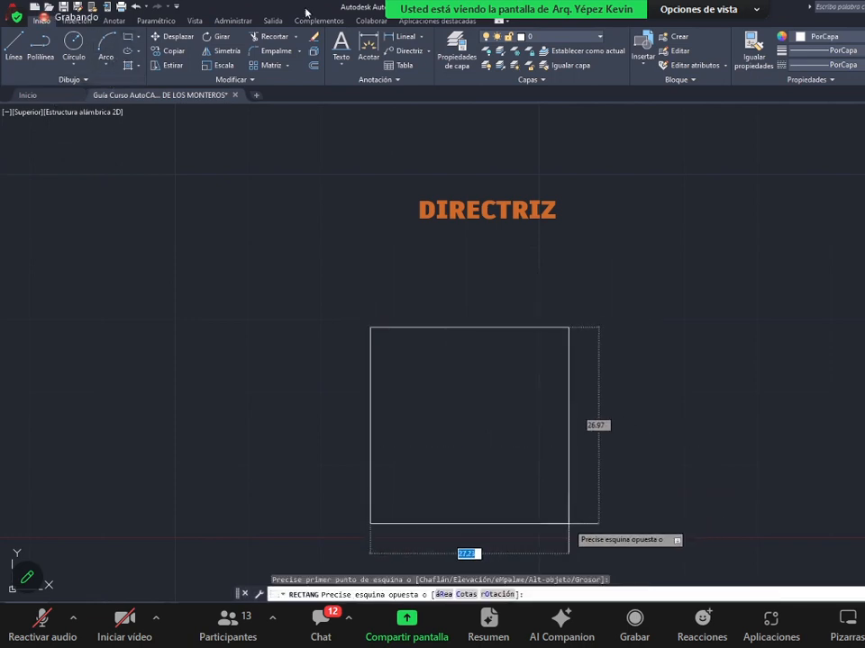
click(567, 523)
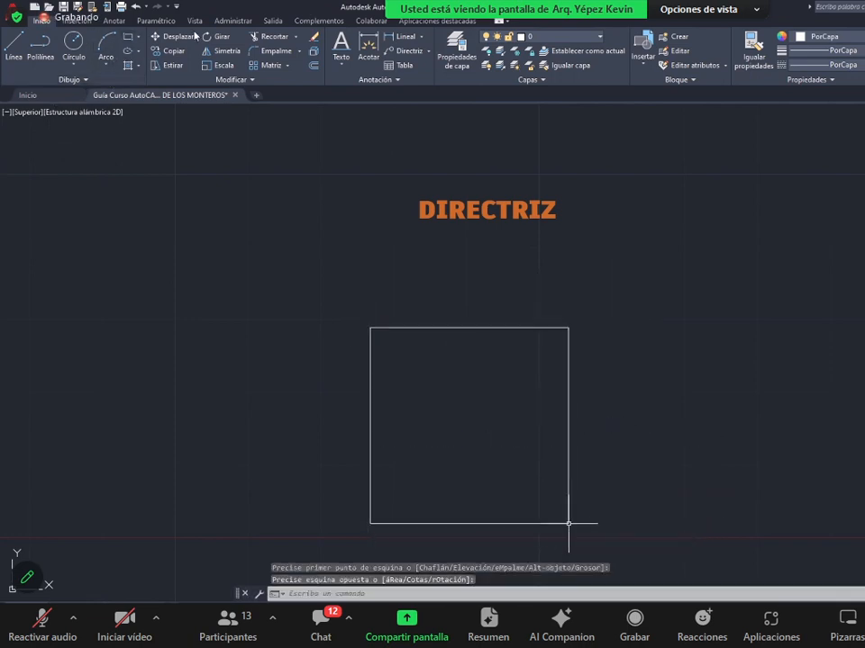
- Hatch the inside of the rectangle below the DIRECTRIZ title with the BRICK pattern
click(128, 65)
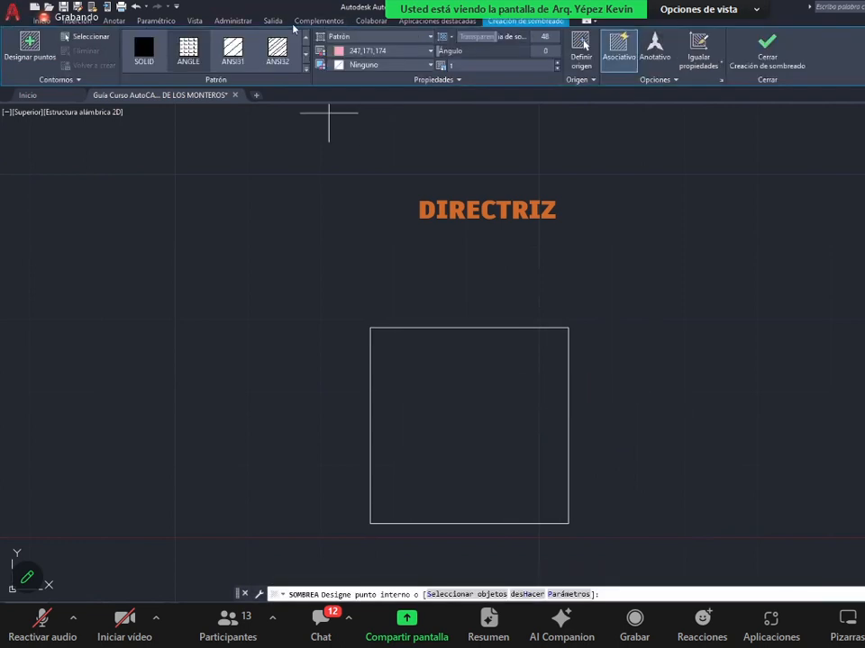
scroll(198, 52, down, 5)
click(277, 49)
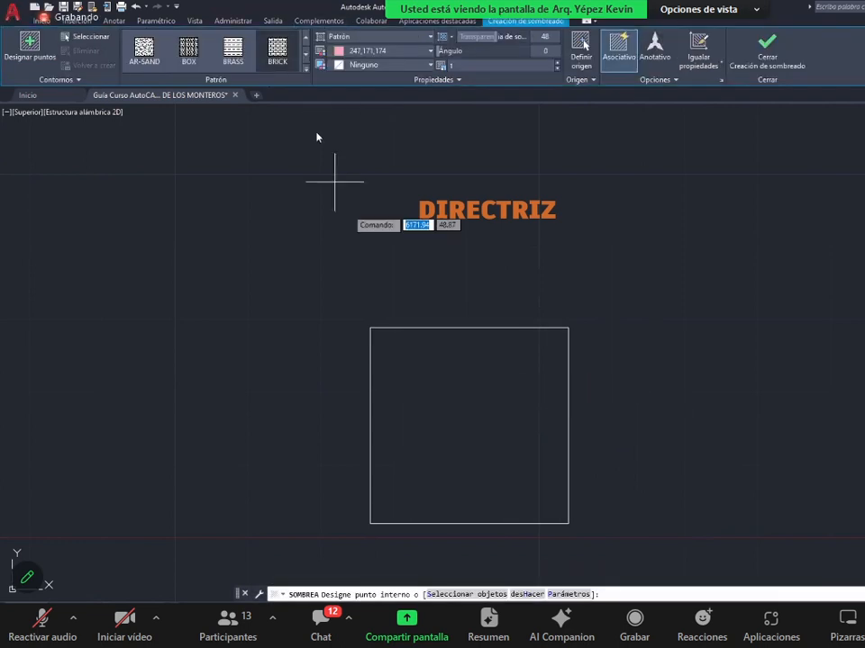
click(429, 415)
- Set the brick hatch's colour to 205,105,40 and scale to 0.29, lower its transparency, and finish the hatch
click(409, 52)
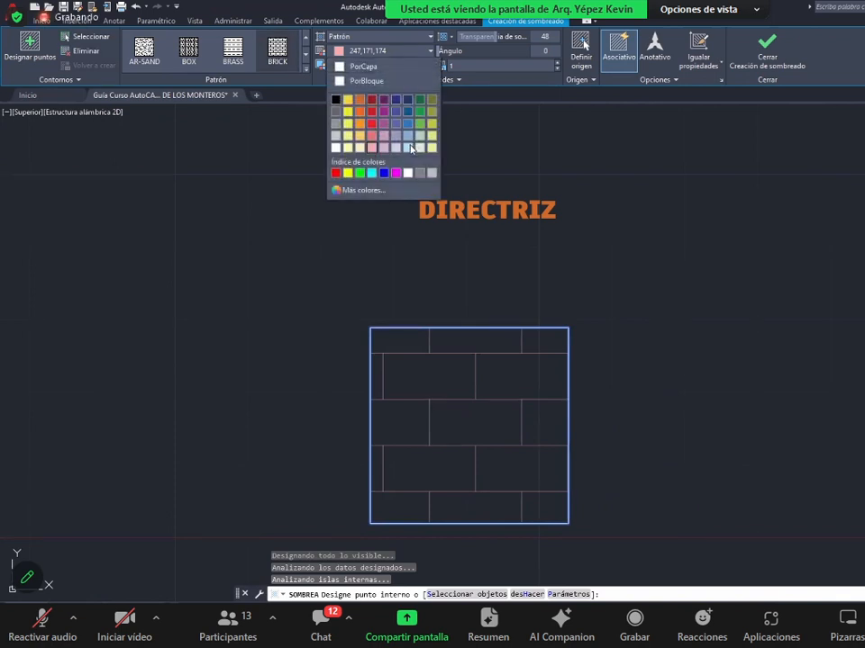
click(361, 104)
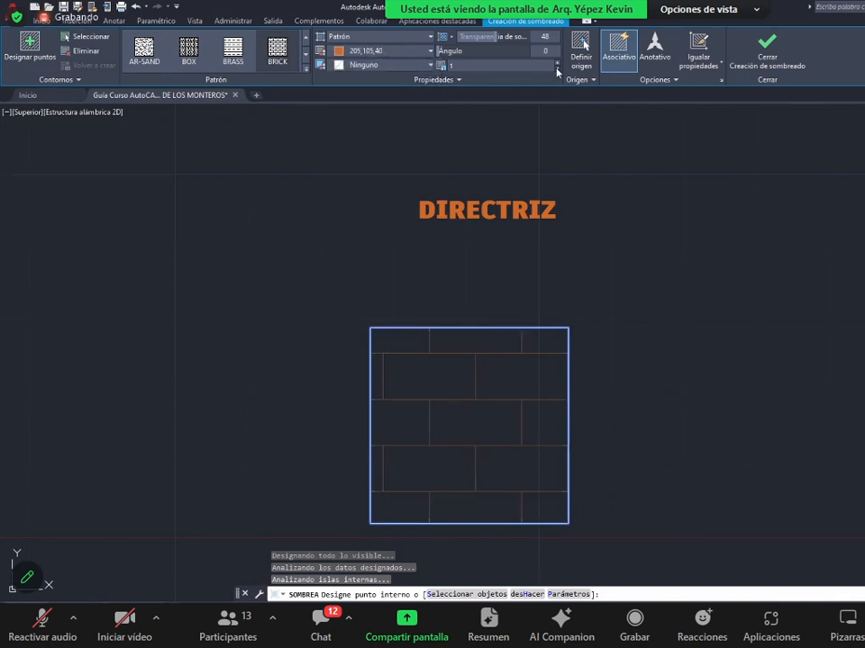
click(557, 69)
click(558, 69)
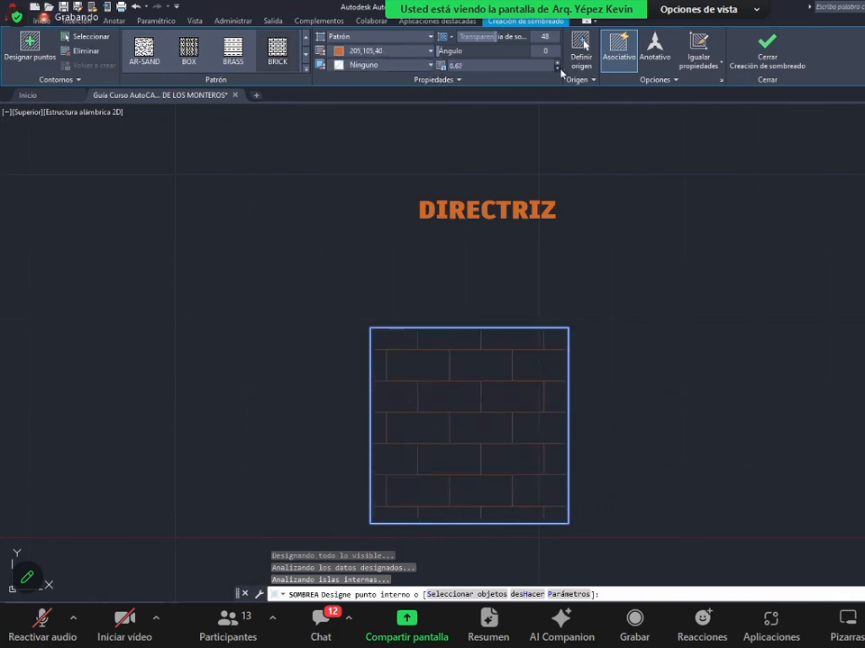
click(558, 69)
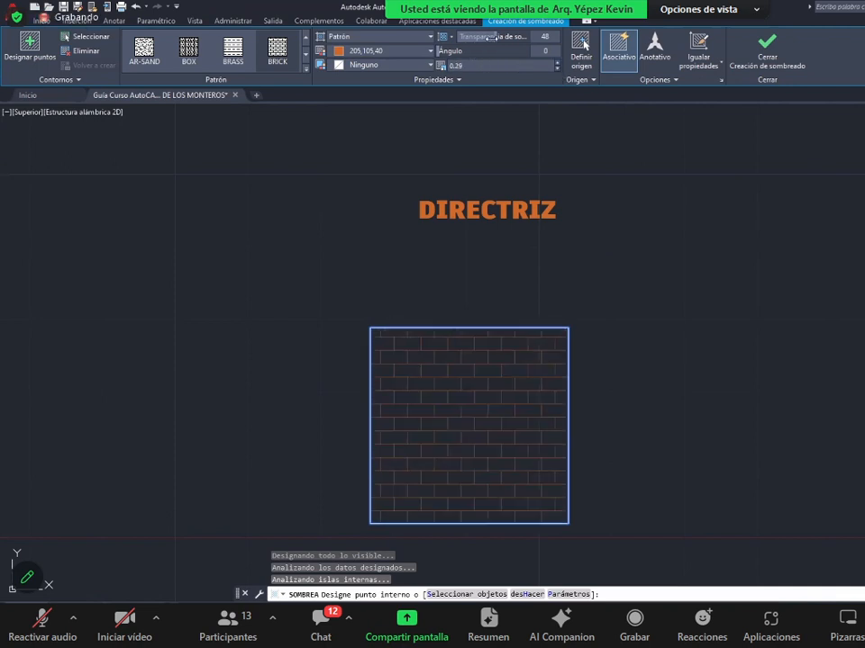
drag(494, 37, 461, 38)
key(Escape)
key(Escape)
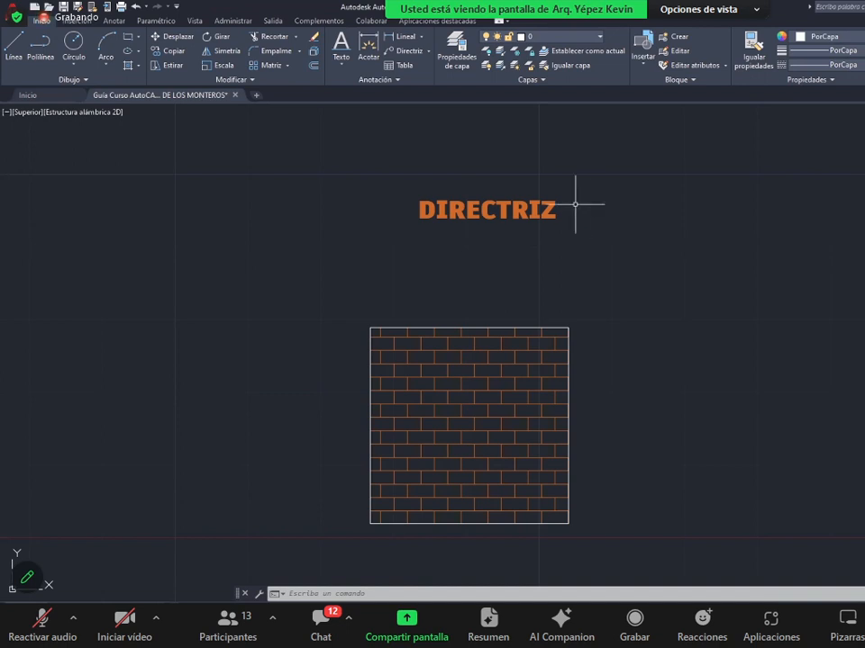
- With ortho mode off, draw a slanted line from inside the brick square's lower-right area to a point outside its right edge
click(18, 68)
scroll(581, 505, up, 2)
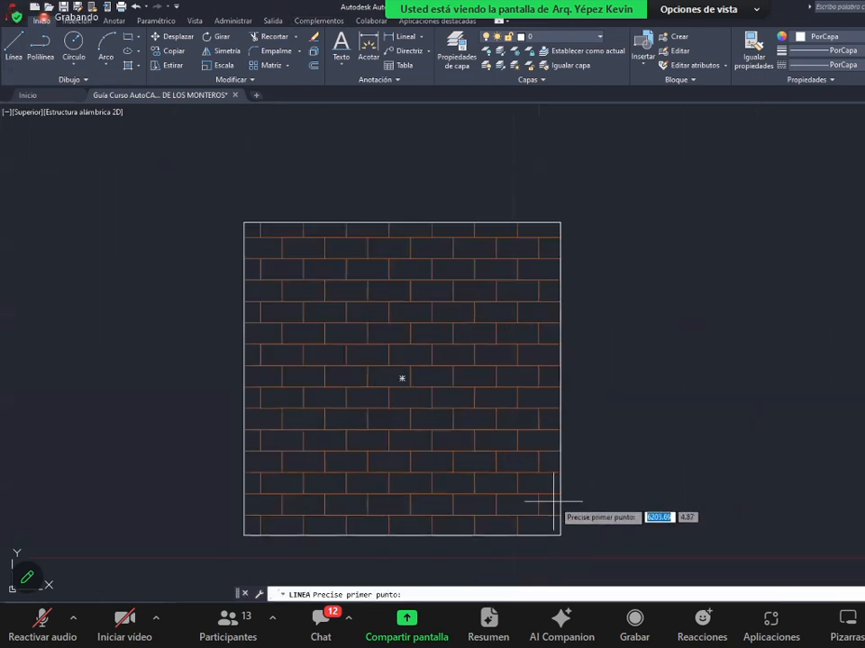
scroll(535, 487, up, 2)
click(536, 488)
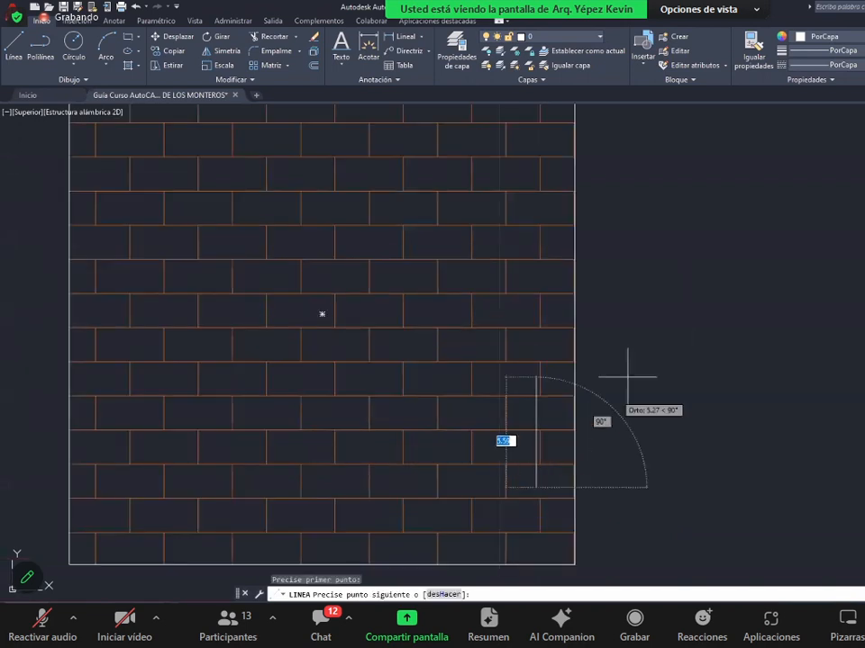
key(F8)
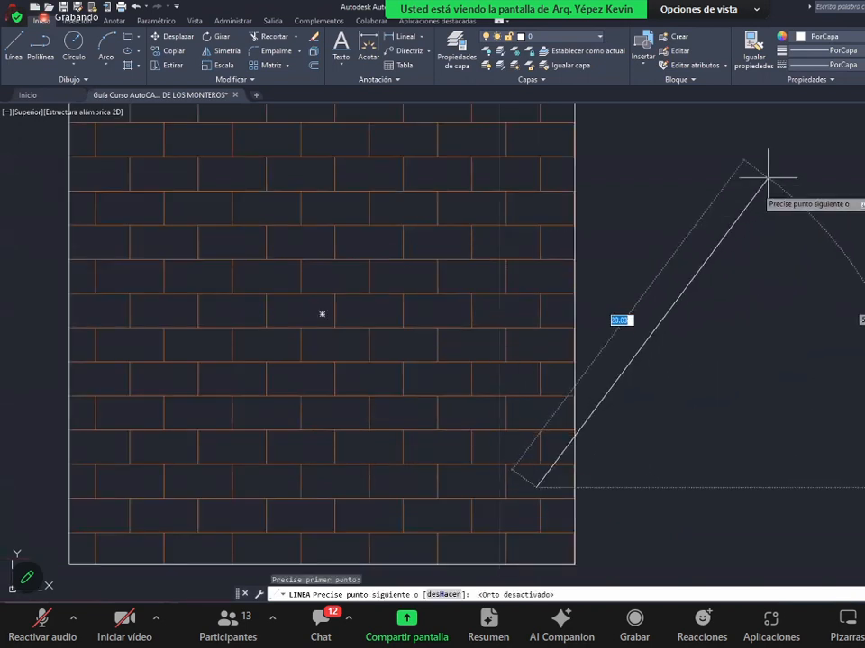
scroll(621, 251, down, 4)
scroll(592, 338, up, 6)
key(Escape)
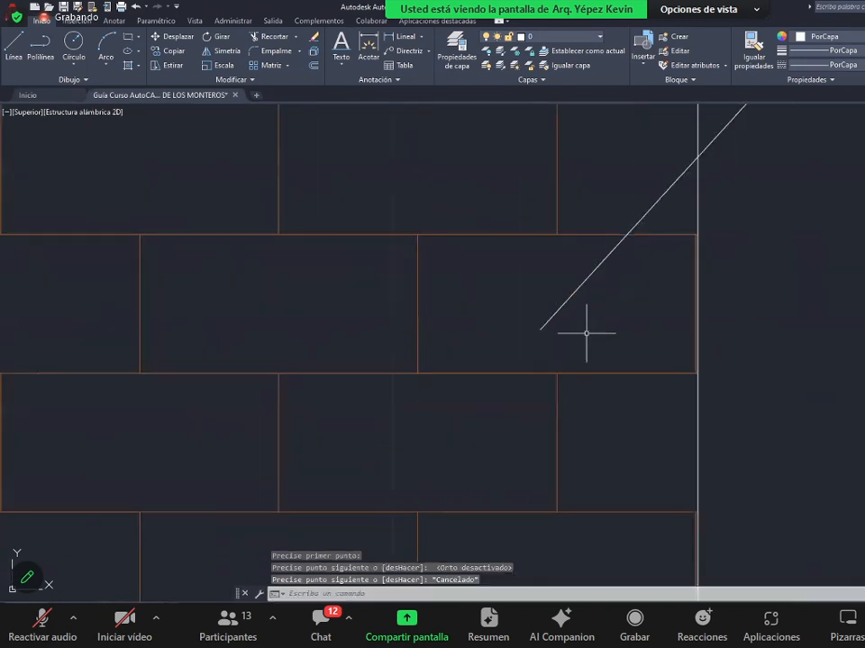
- Draw a small closed triangle with lines around the slanted line's lower end as an arrowhead
key(space)
click(523, 290)
click(575, 334)
click(526, 351)
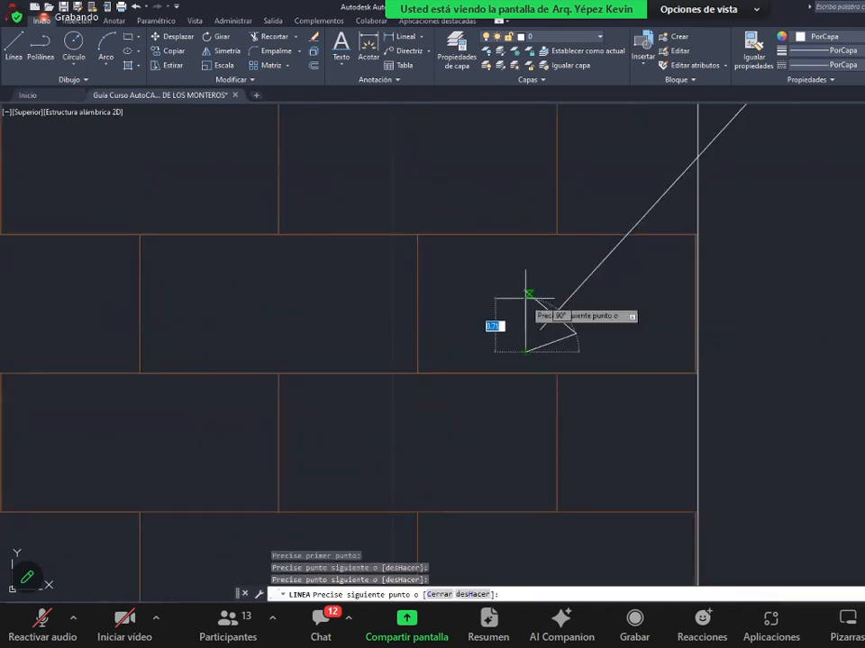
click(523, 290)
key(Escape)
- Trim the slanted line's end inside the triangular arrowhead and fill the triangle with an orange hatch
scroll(585, 353, up, 2)
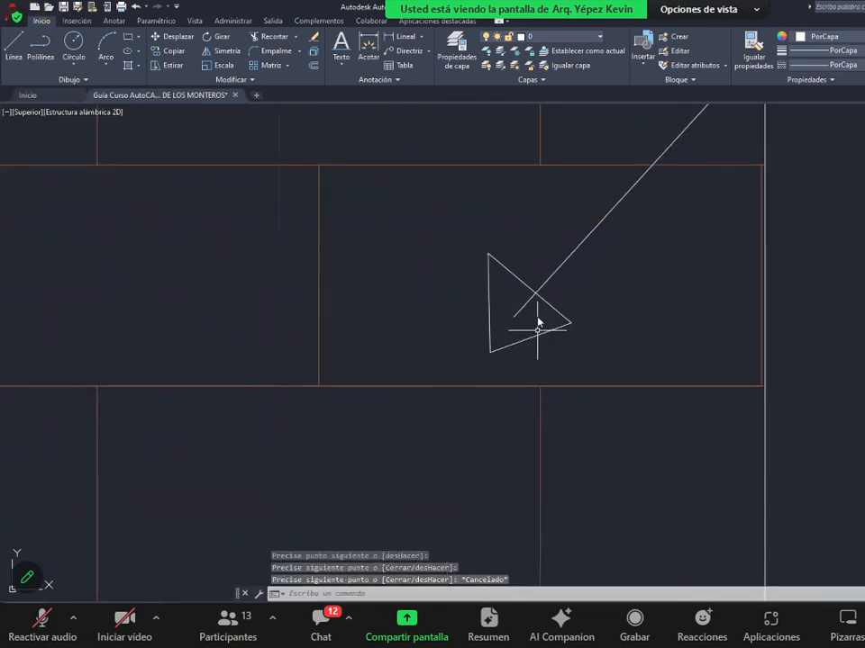
text(tr)
key(space)
key(Escape)
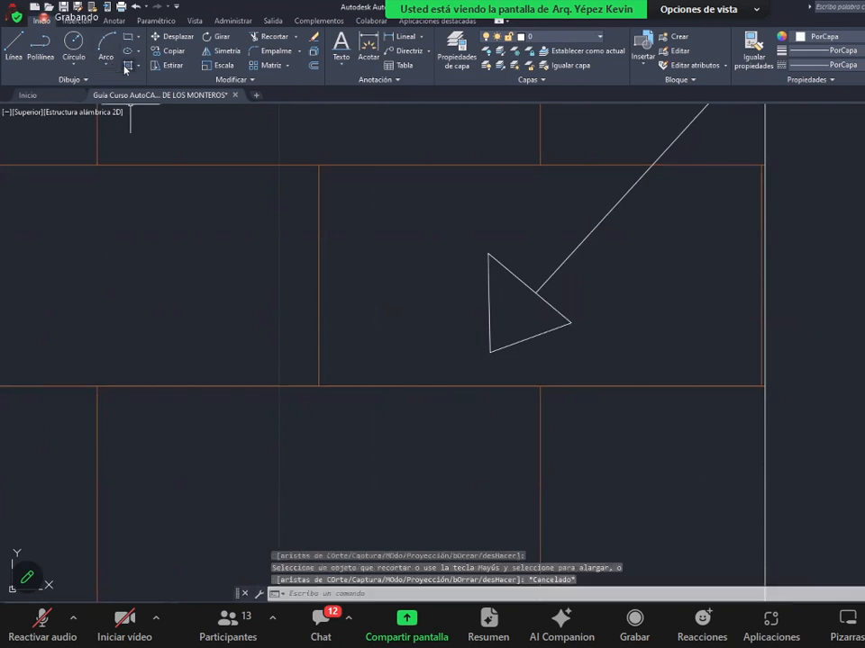
click(128, 65)
click(531, 326)
key(Return)
scroll(556, 373, down, 5)
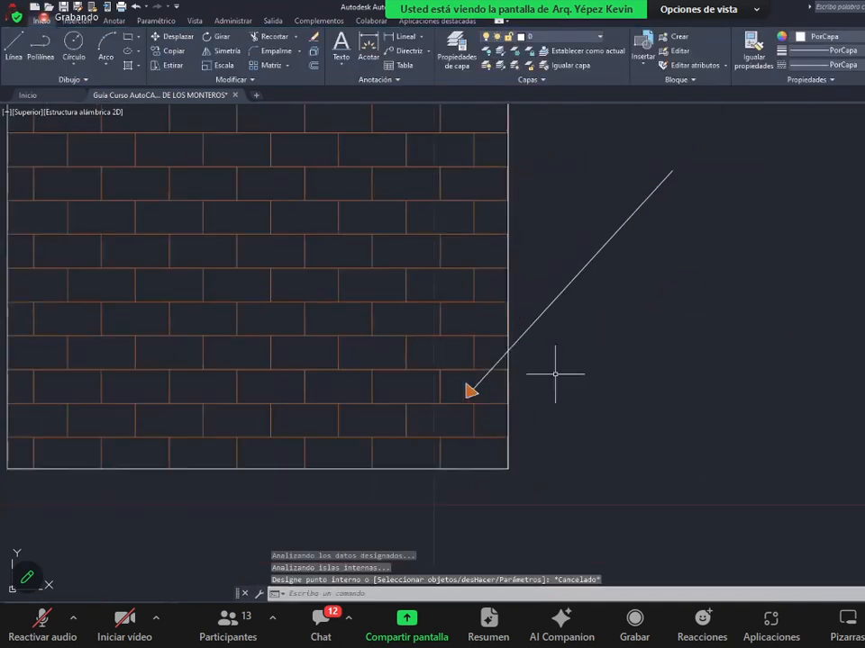
- Draw a short horizontal line rightward from the slanted line's upper end, then start and cancel a single-line text
click(13, 50)
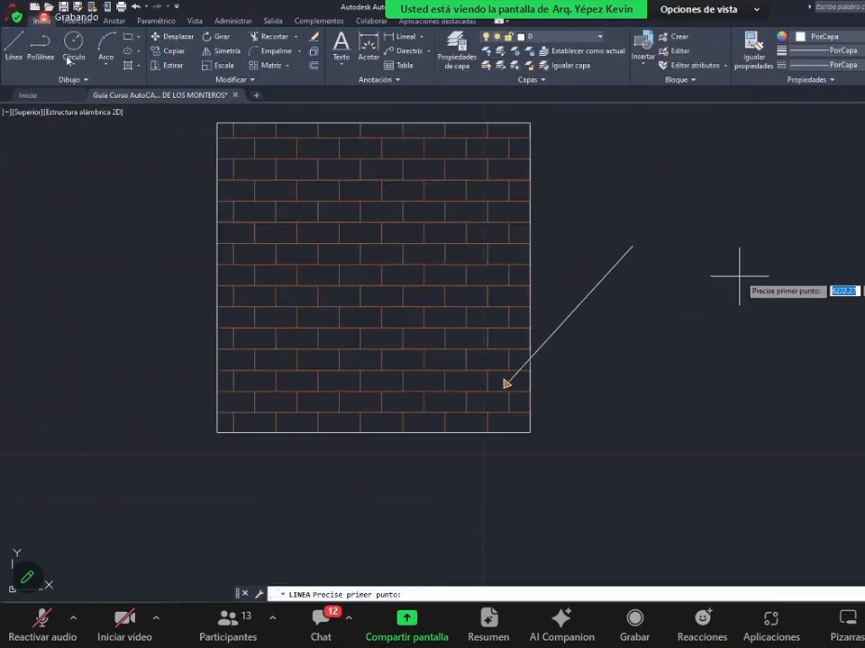
click(632, 244)
click(697, 245)
key(Escape)
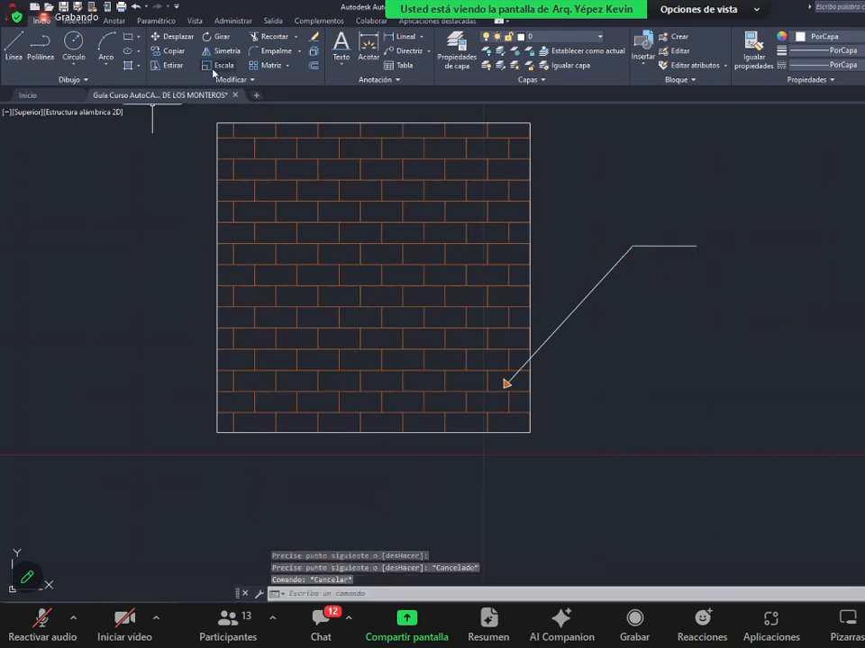
click(339, 50)
key(Escape)
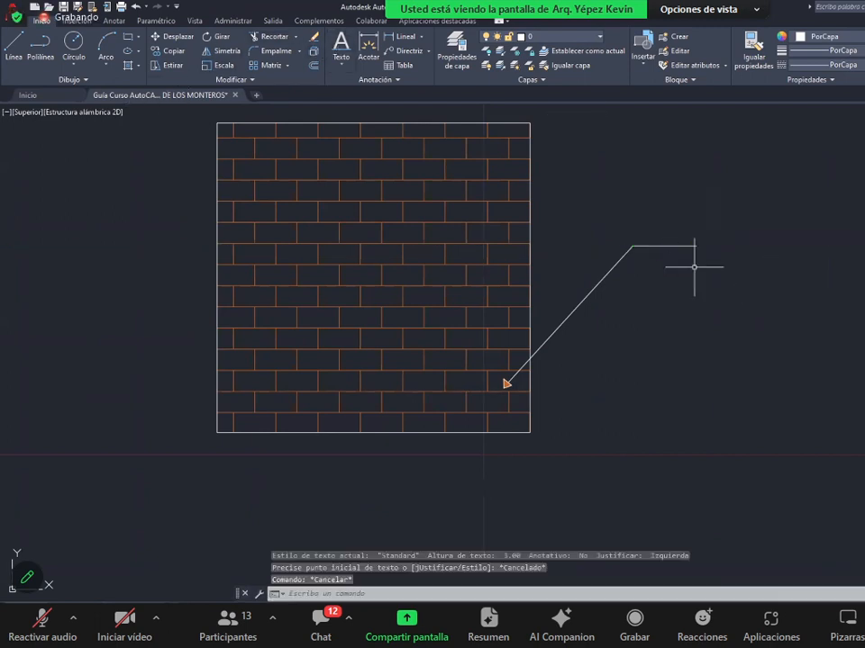
- Delete the manually drawn leader: the slanted and horizontal lines, the triangular arrowhead and its fill
click(756, 301)
click(621, 195)
key(Delete)
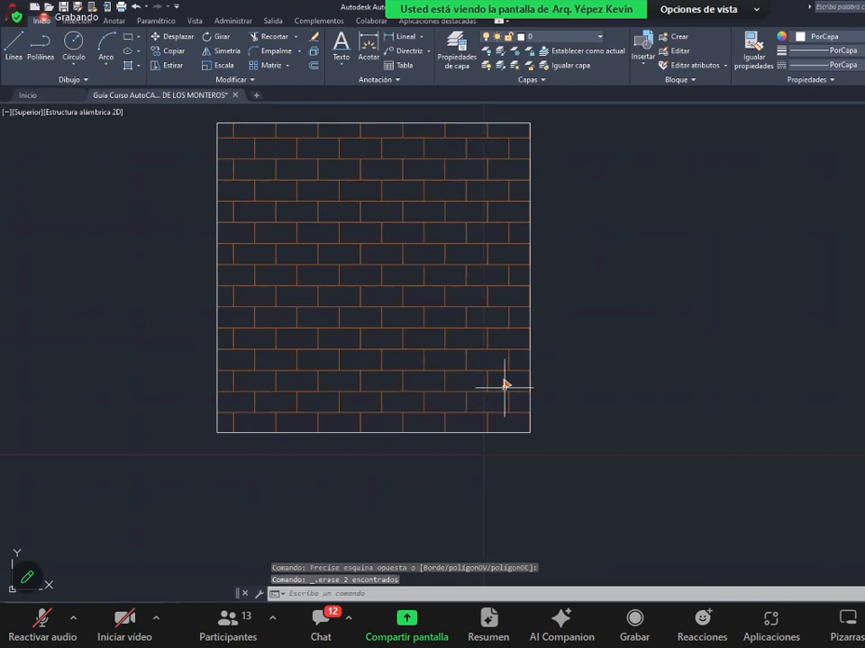
scroll(498, 394, up, 5)
click(477, 365)
click(532, 406)
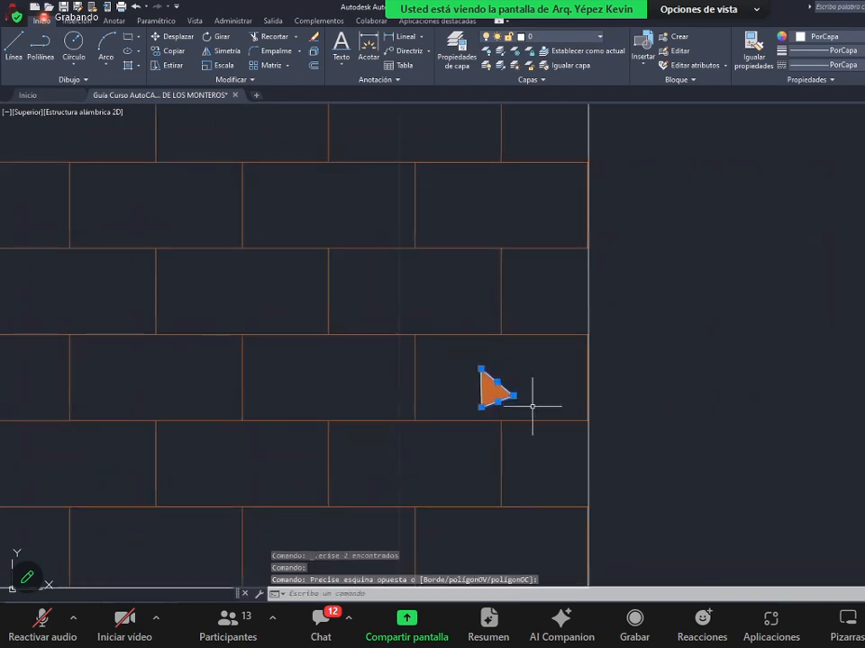
click(476, 380)
key(Delete)
- Place a multileader with its arrowhead on the bricks near the square's lower right and its landing outside the square to the upper right
scroll(654, 384, down, 4)
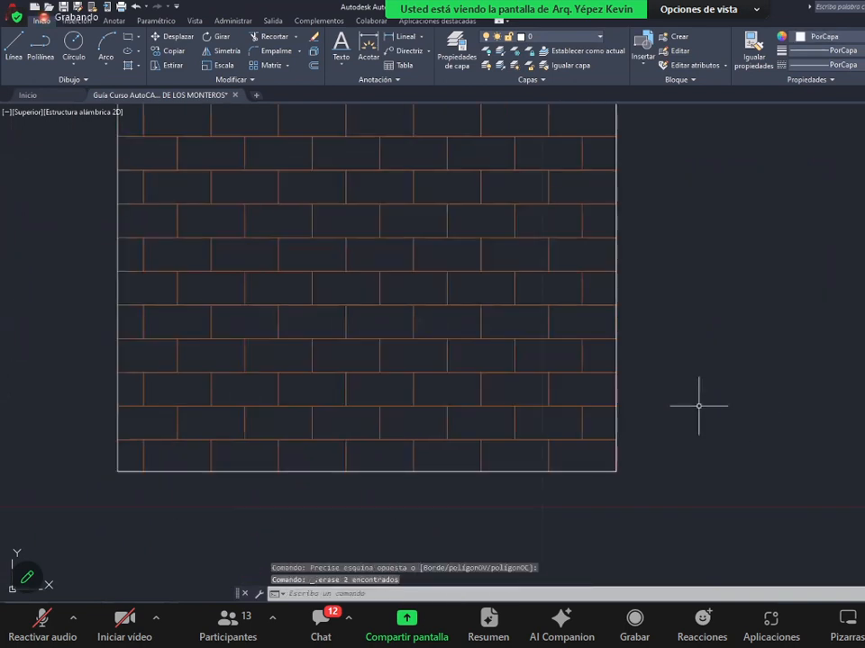
middle_drag(645, 352, 467, 475)
scroll(517, 421, down, 2)
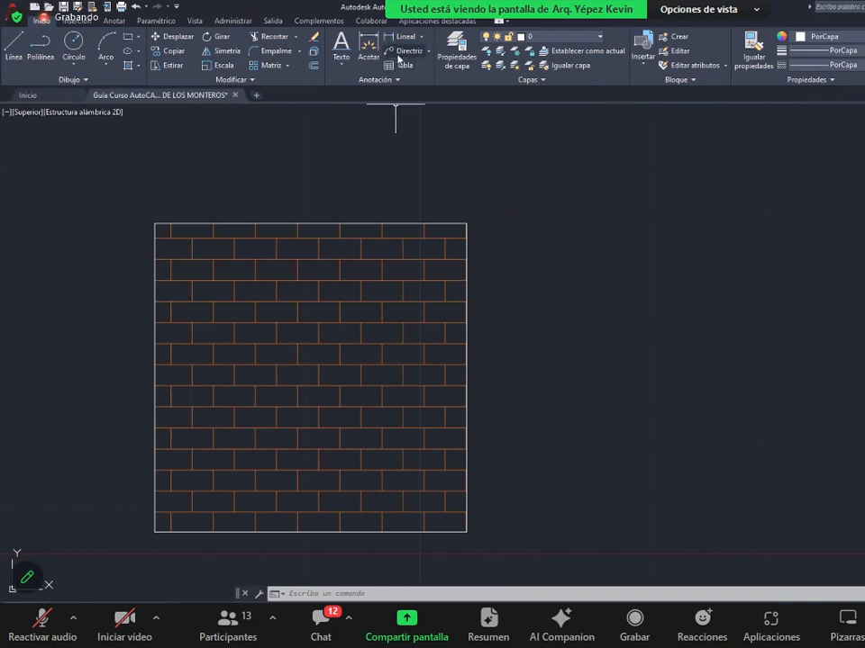
click(403, 52)
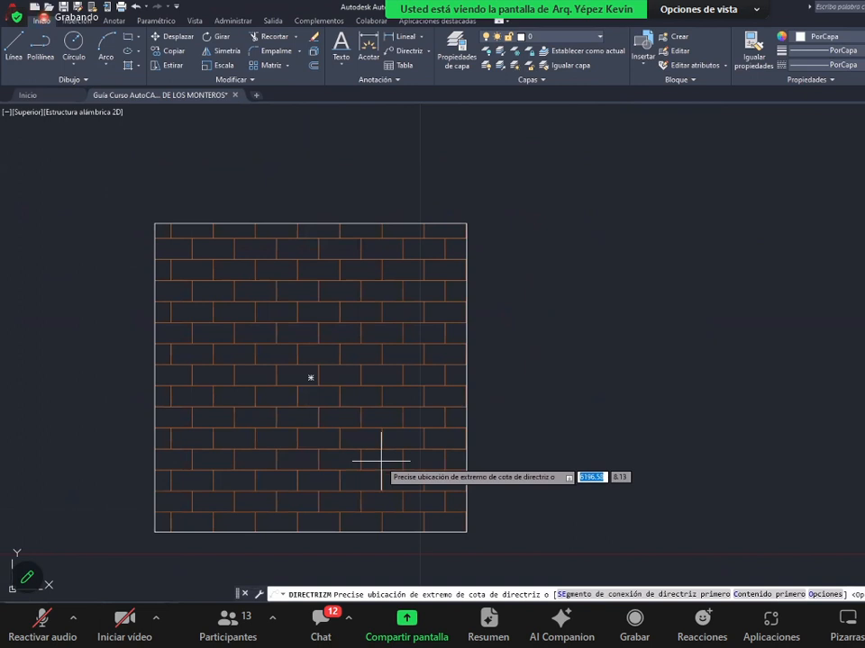
click(381, 461)
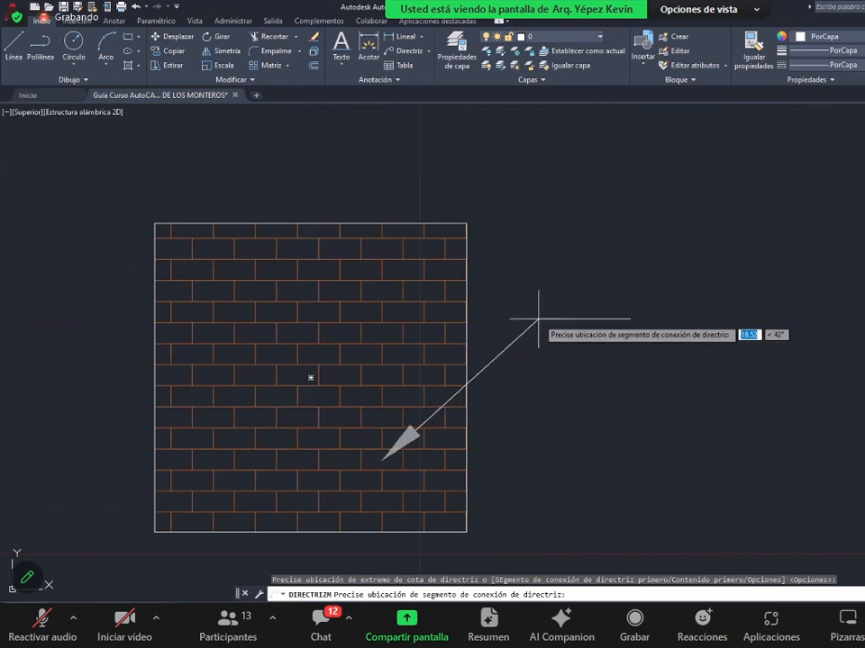
click(554, 309)
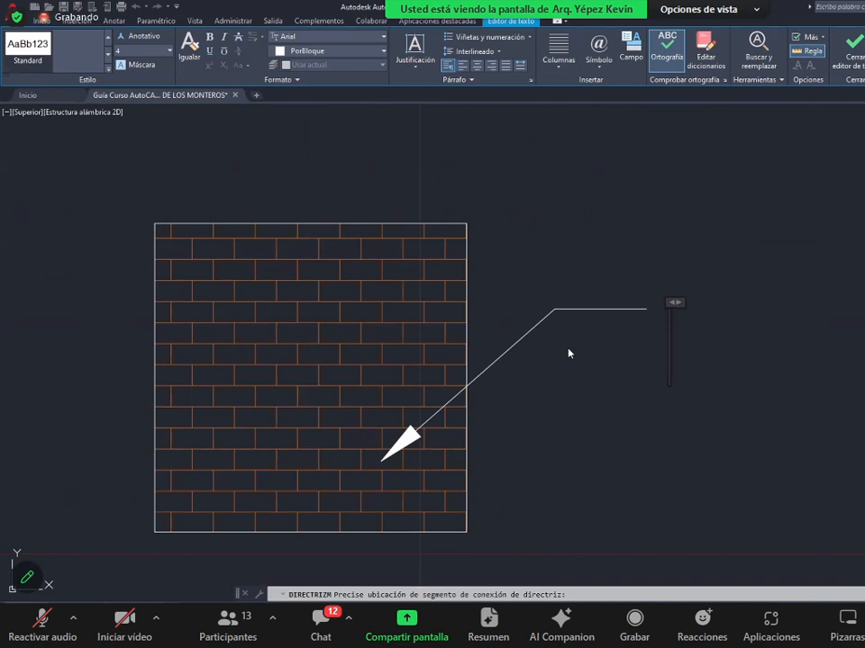
- Enter "Muro de ladrillo" as the multileader's text and finish the text editing
text(Mur)
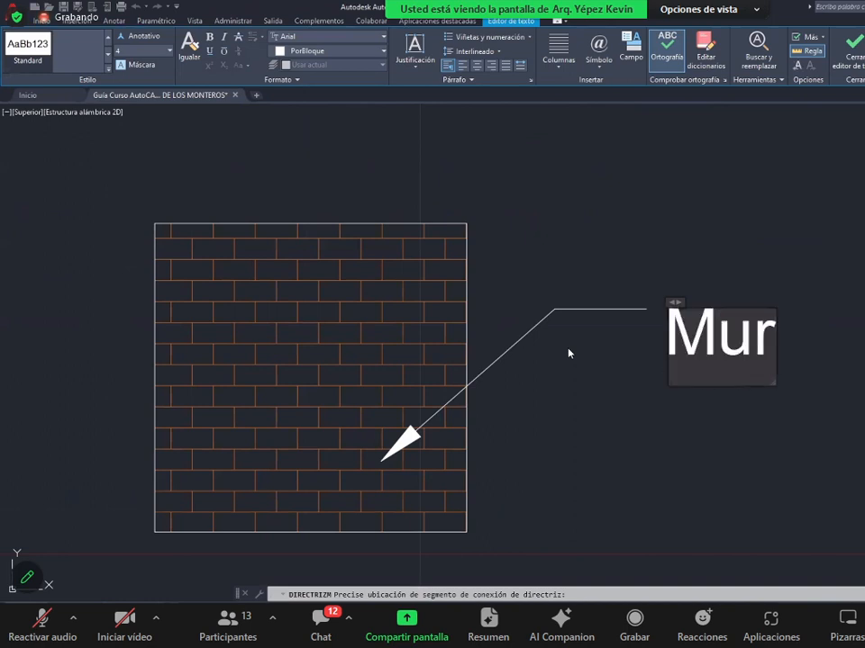
text(o d)
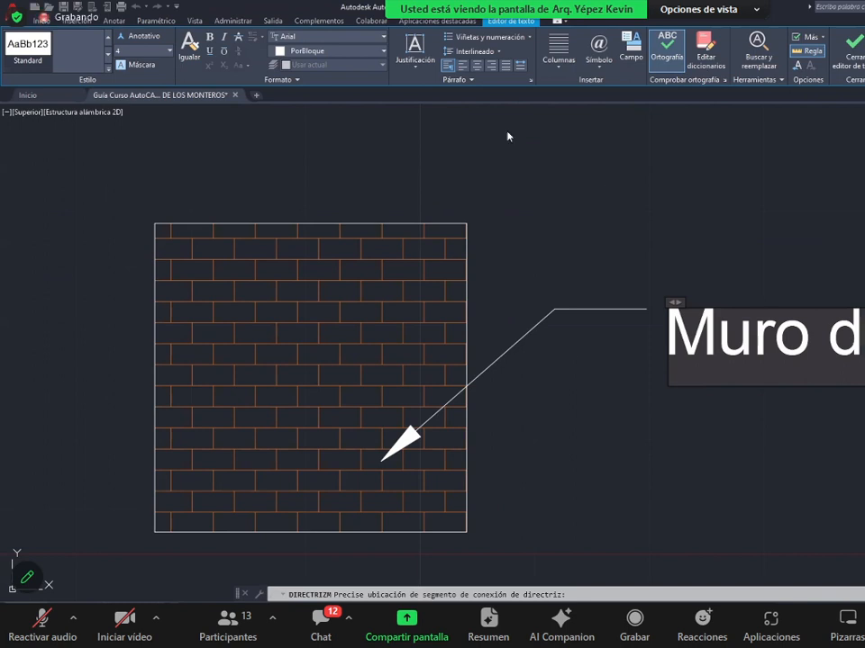
scroll(504, 324, down, 2)
text(e ladrillo)
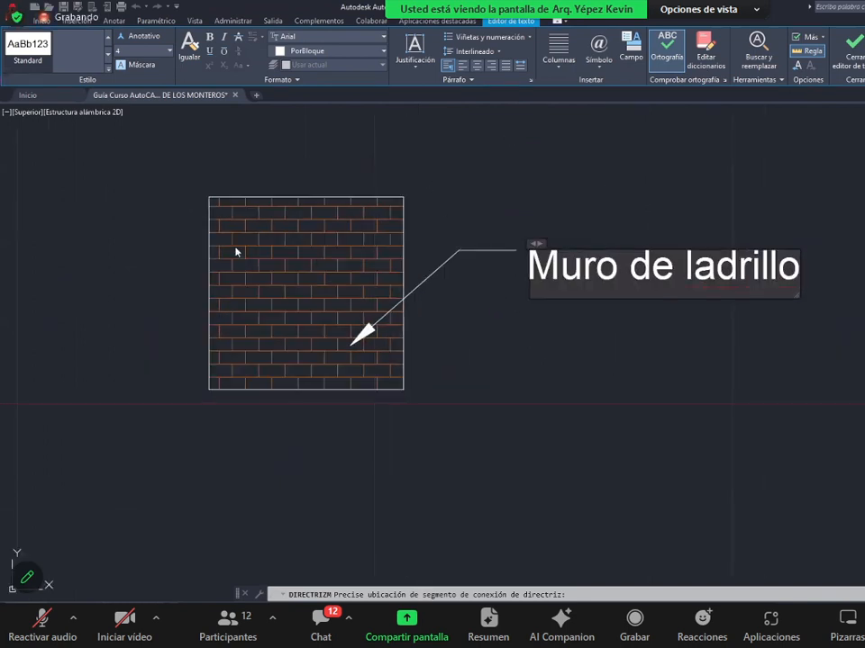
scroll(236, 251, up, 1)
scroll(270, 230, down, 1)
scroll(240, 220, up, 2)
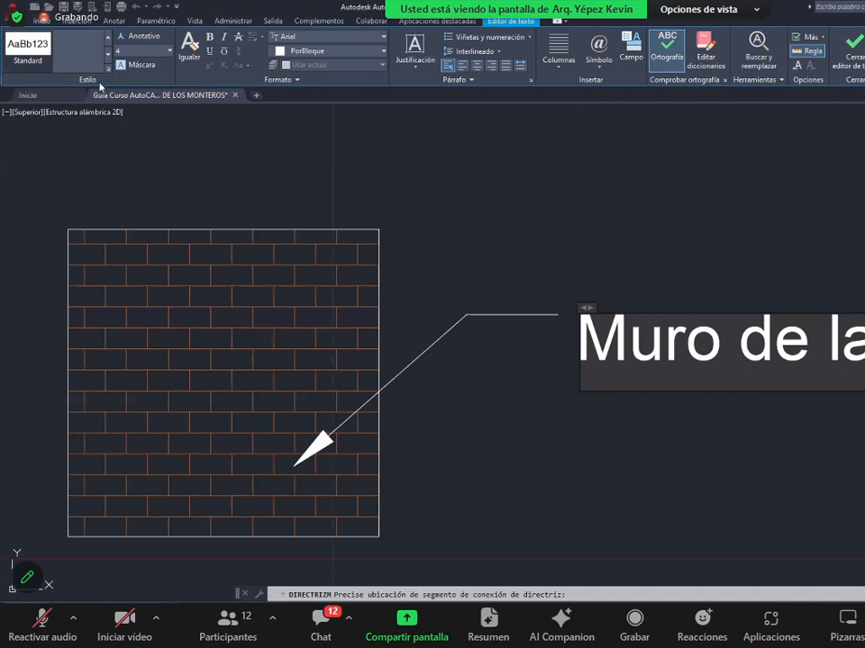
drag(632, 338, 677, 339)
click(677, 340)
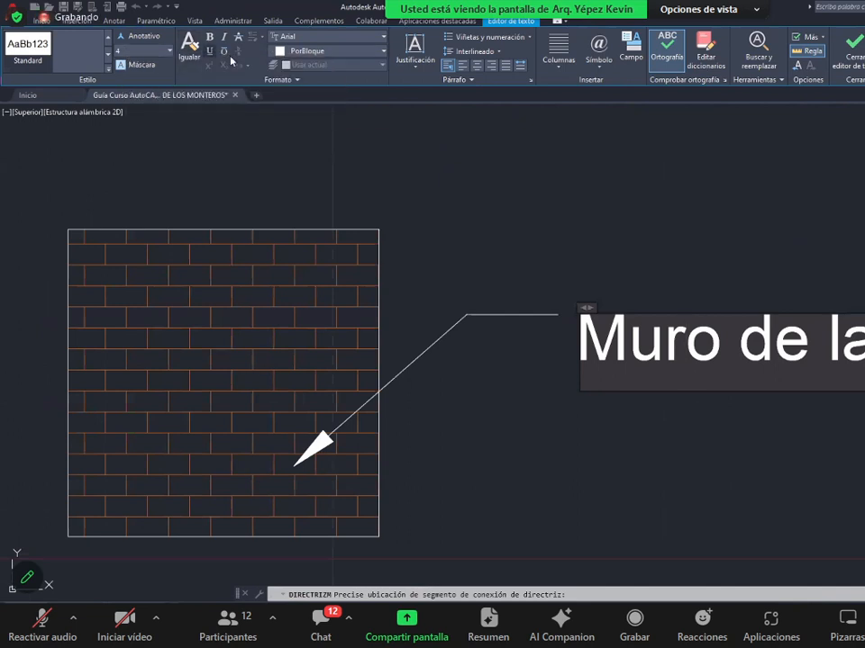
click(861, 62)
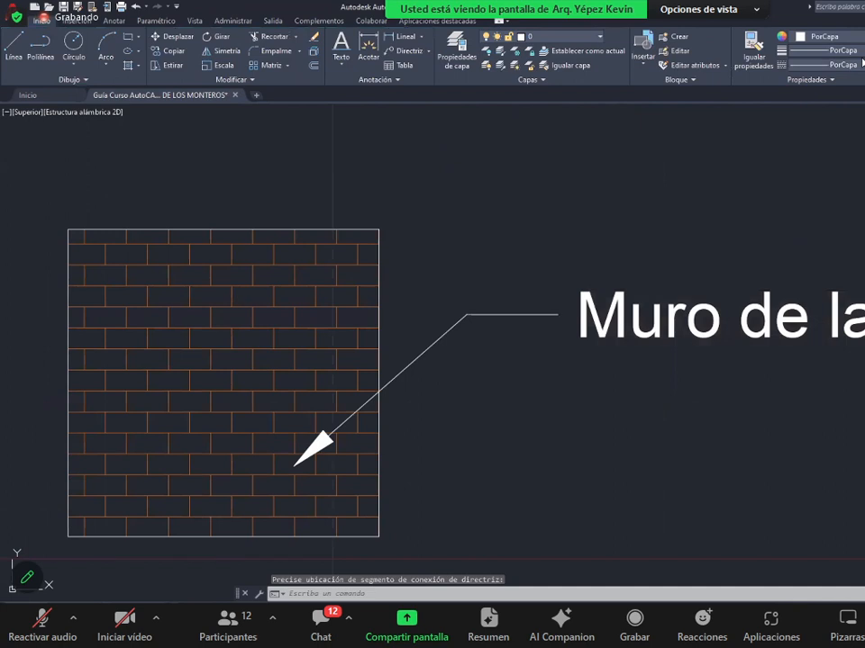
- Move the multileader's arrowhead down to a lower brick row and raise its landing point together with the text
scroll(569, 332, down, 2)
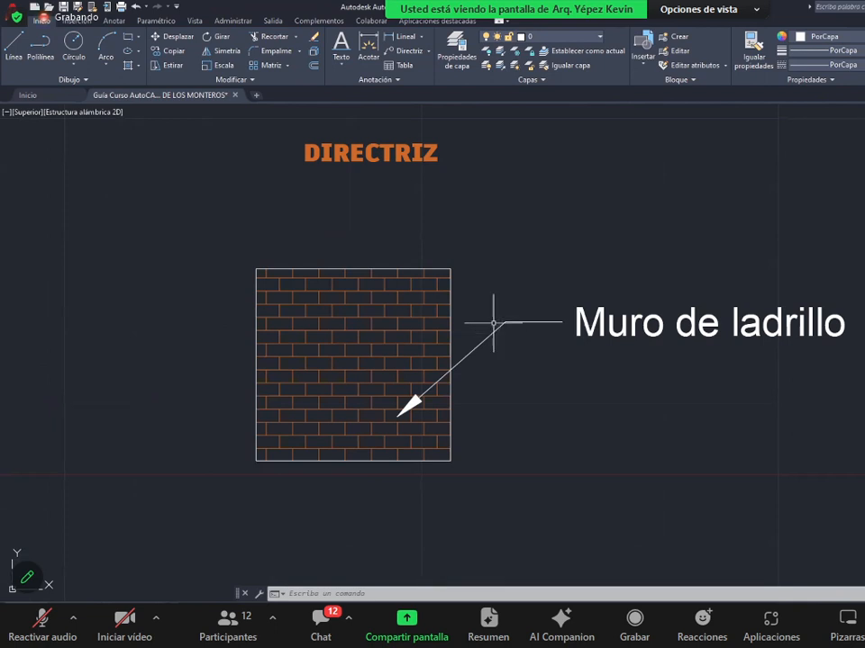
scroll(528, 285, up, 2)
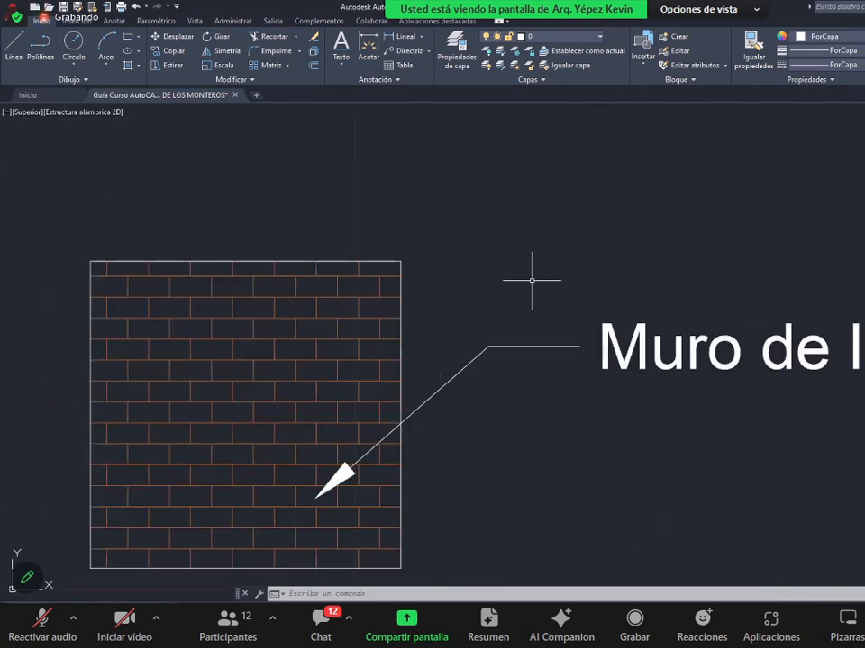
scroll(443, 393, down, 2)
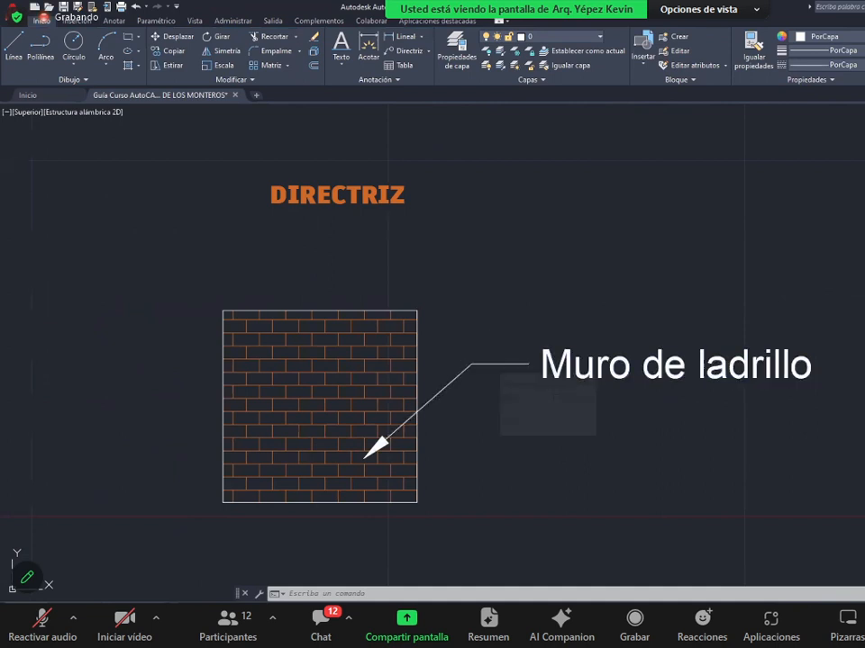
click(467, 369)
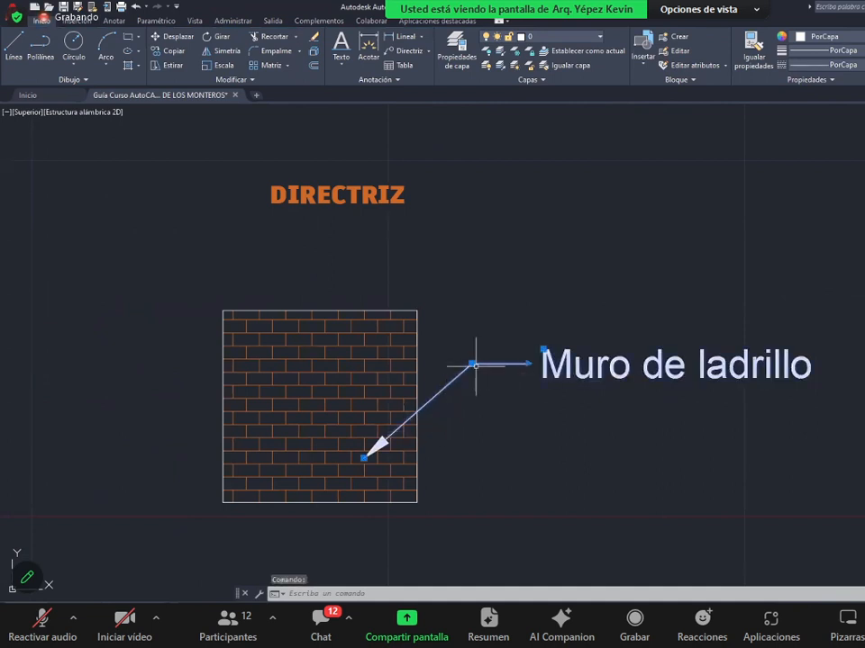
scroll(369, 450, up, 2)
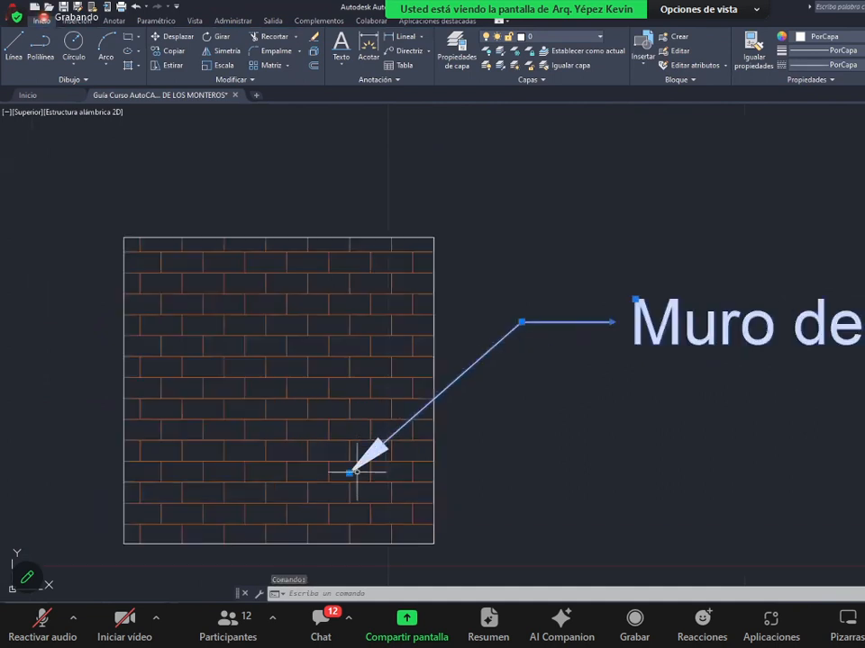
click(363, 457)
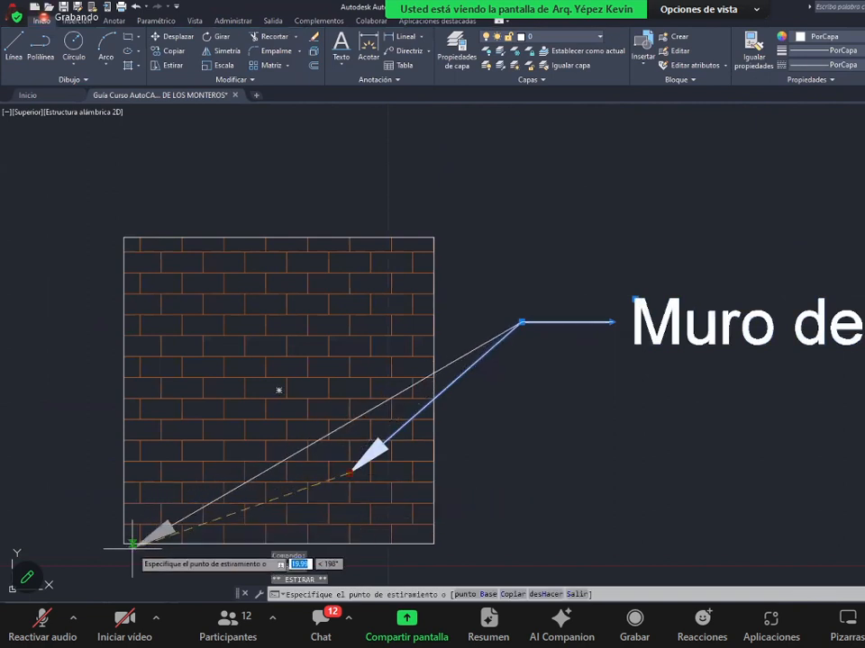
click(350, 521)
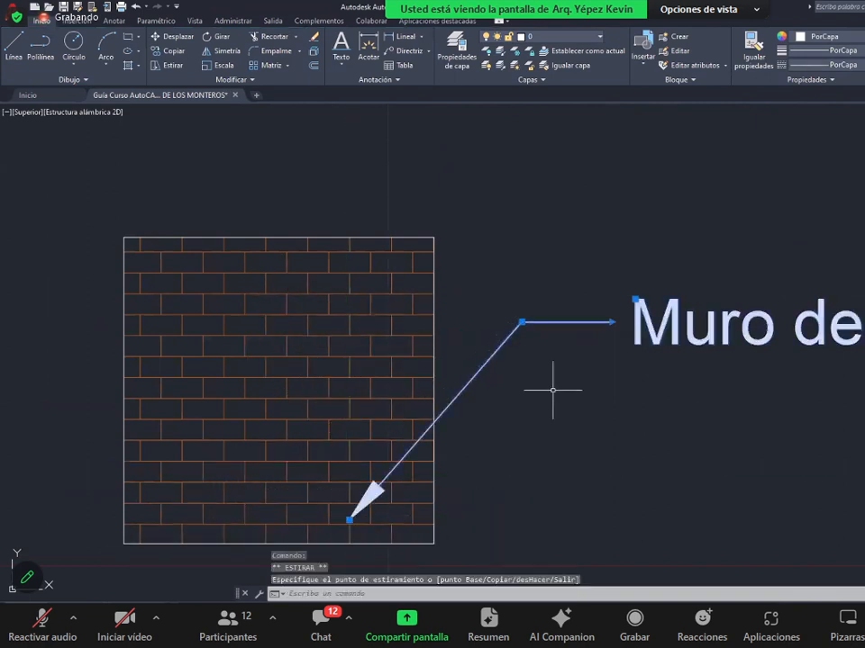
click(522, 322)
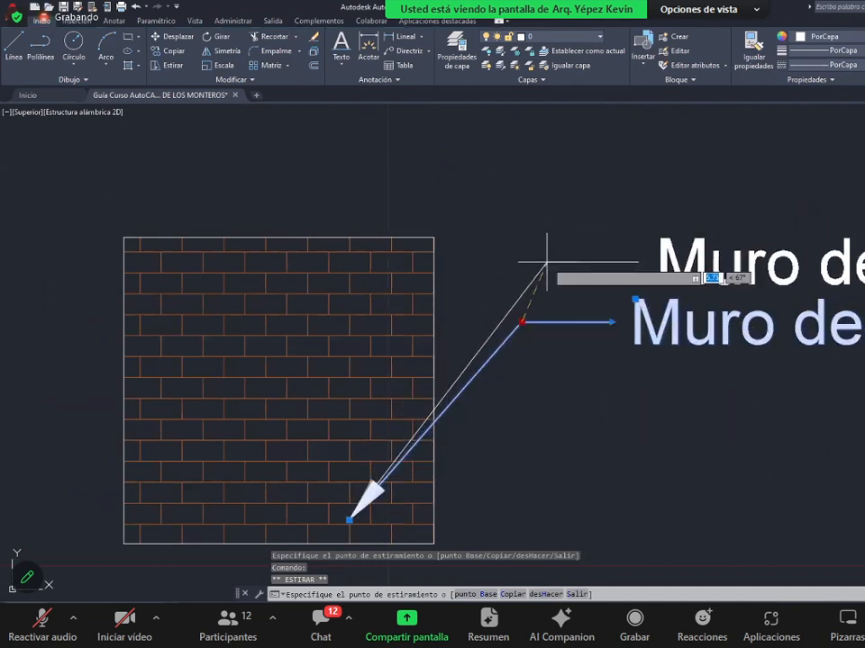
click(521, 277)
scroll(448, 316, down, 2)
scroll(662, 299, up, 2)
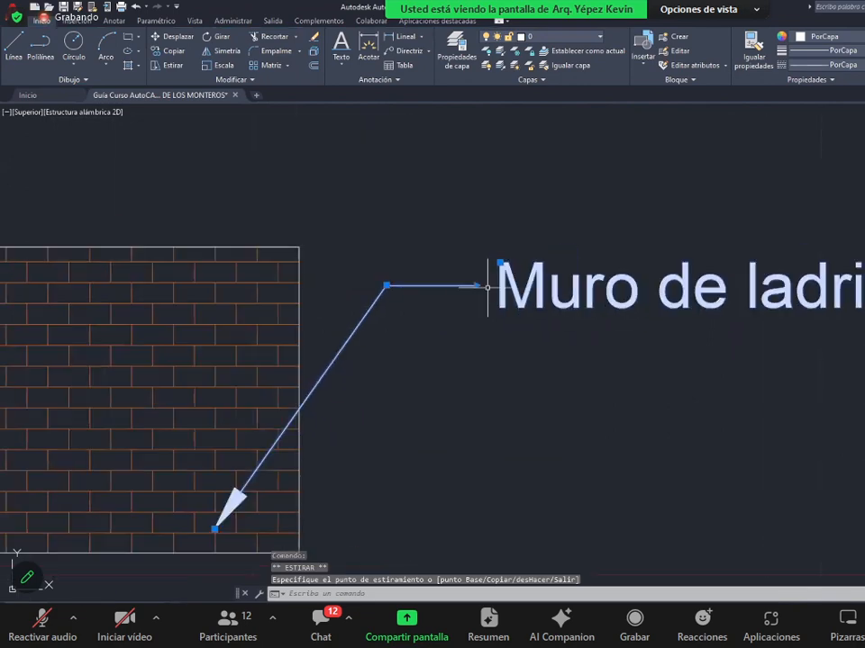
- Shorten the multileader's horizontal landing segment with its end grip and leave the stretch
click(478, 285)
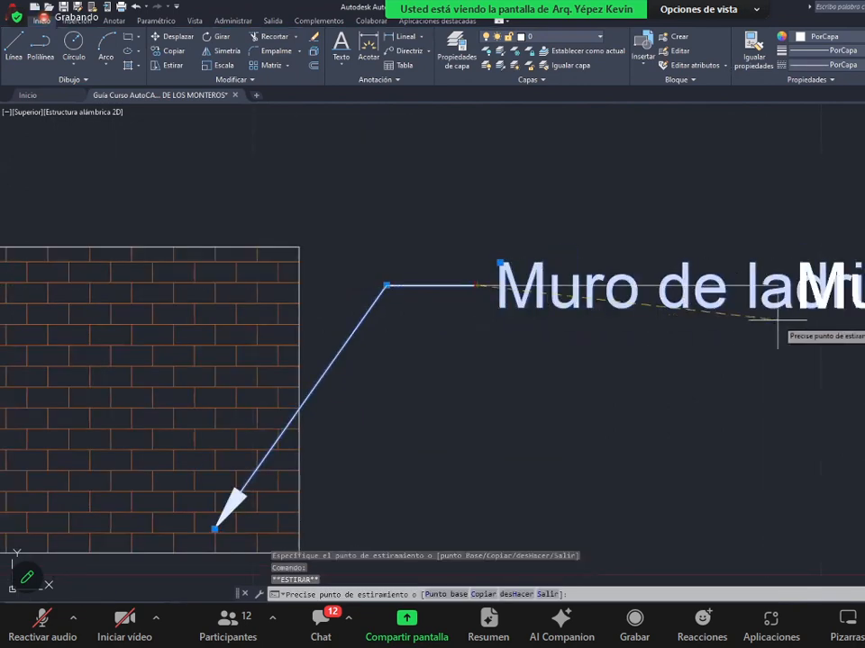
key(Escape)
scroll(559, 333, down, 2)
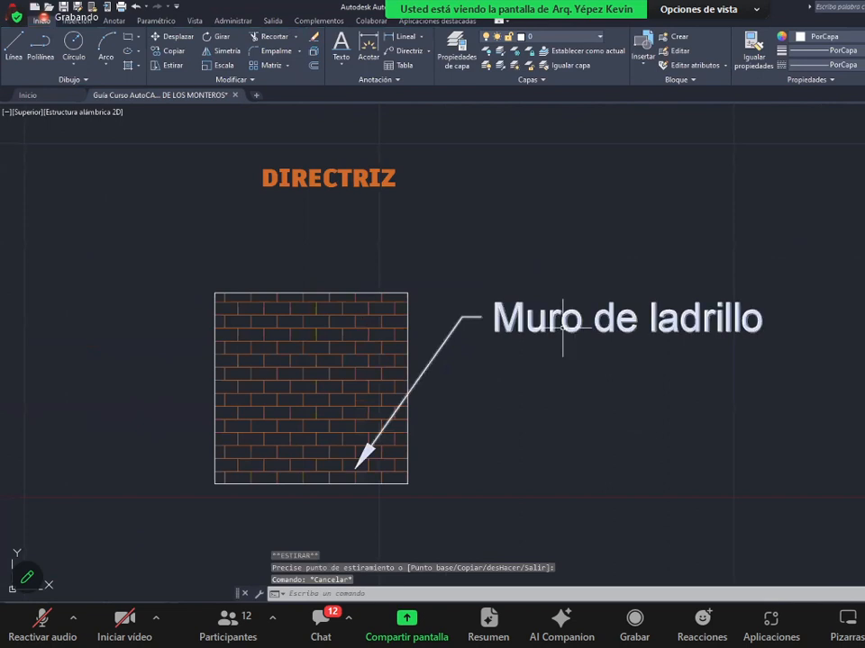
- Change the font of the "Muro de ladrillo" leader text to Artifakt Element Hair and save the text edit
double_click(563, 327)
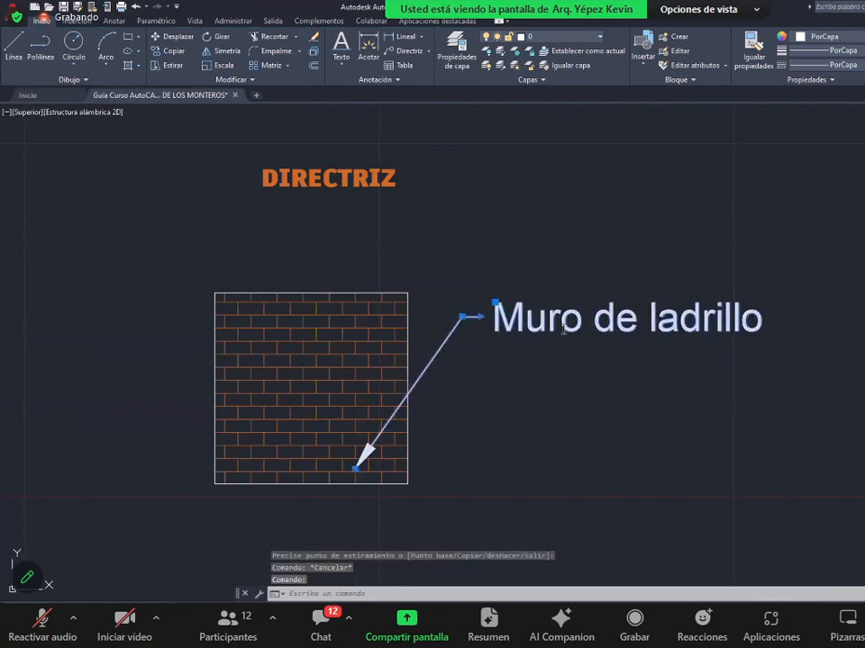
drag(496, 319, 846, 325)
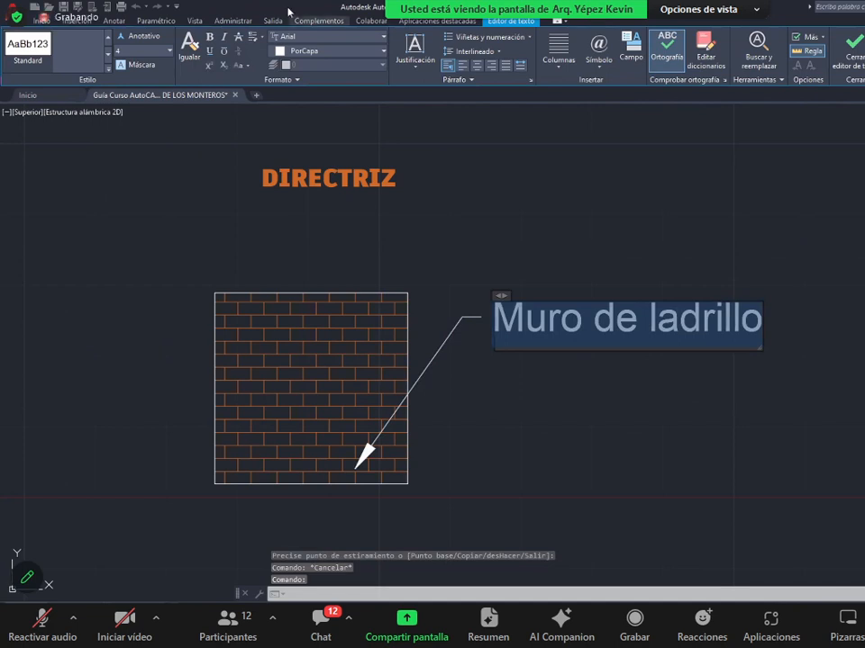
click(306, 39)
click(320, 51)
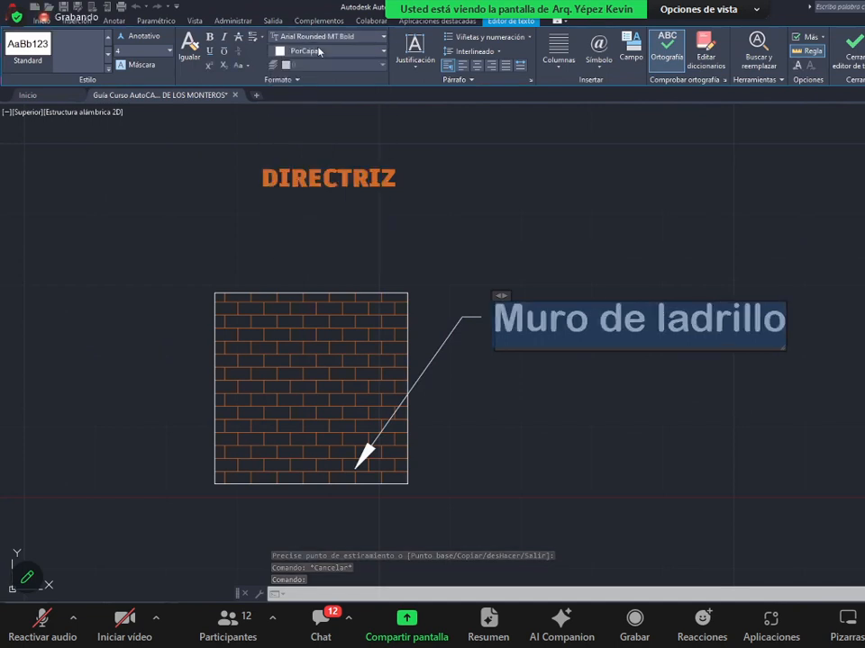
click(319, 36)
click(305, 117)
key(Escape)
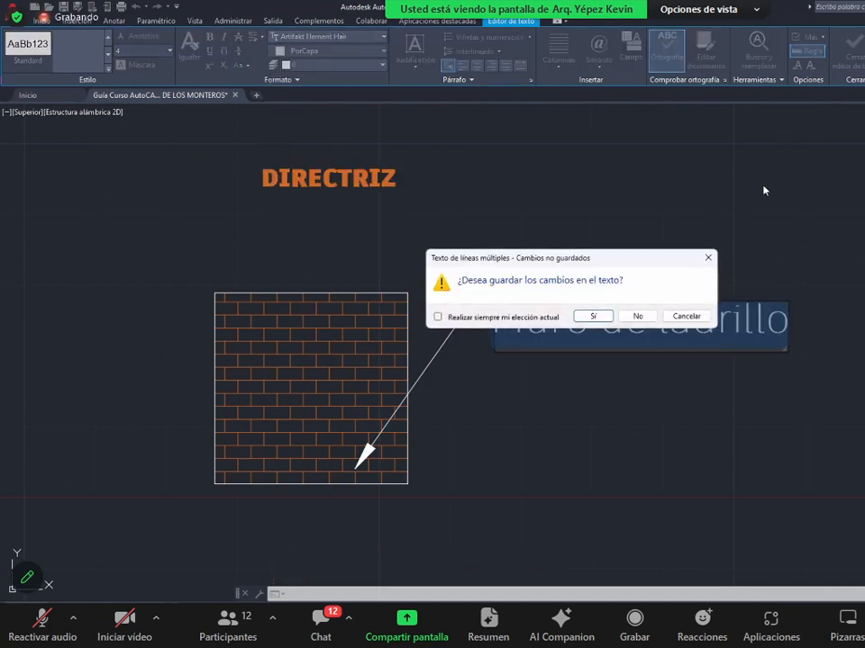
key(Escape)
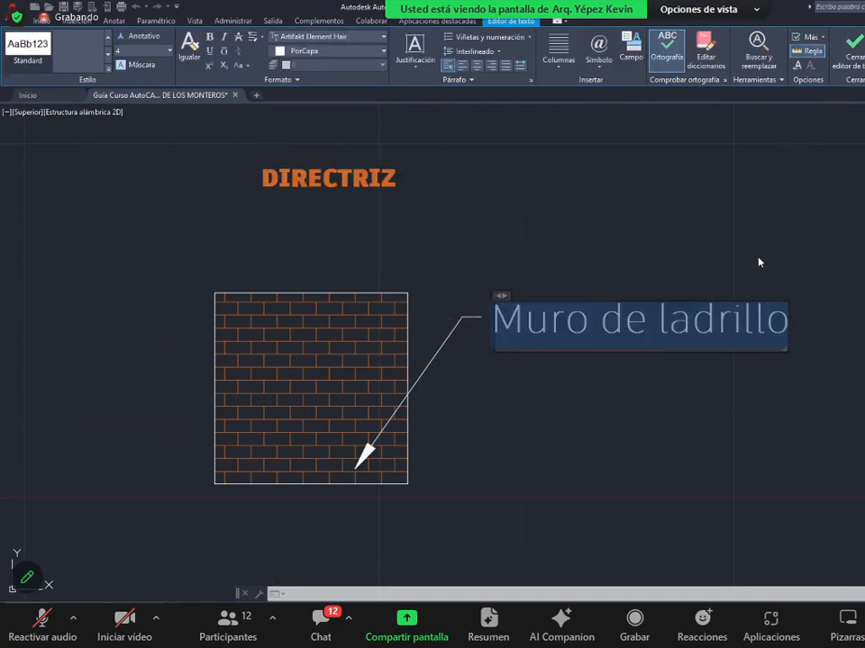
click(849, 60)
key(Escape)
key(Escape)
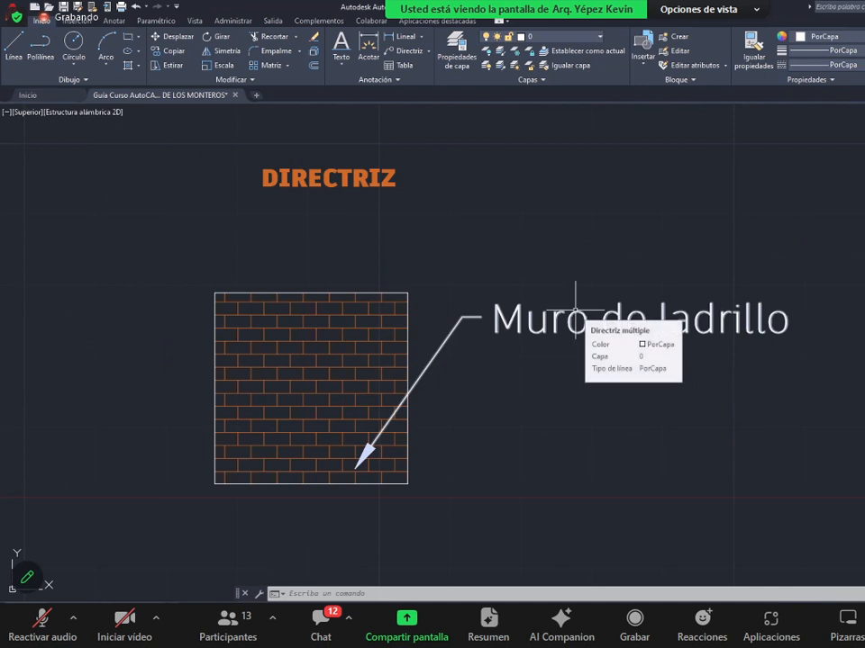
- Select the multileader and open its properties to review the general, leader and text settings
scroll(356, 462, up, 8)
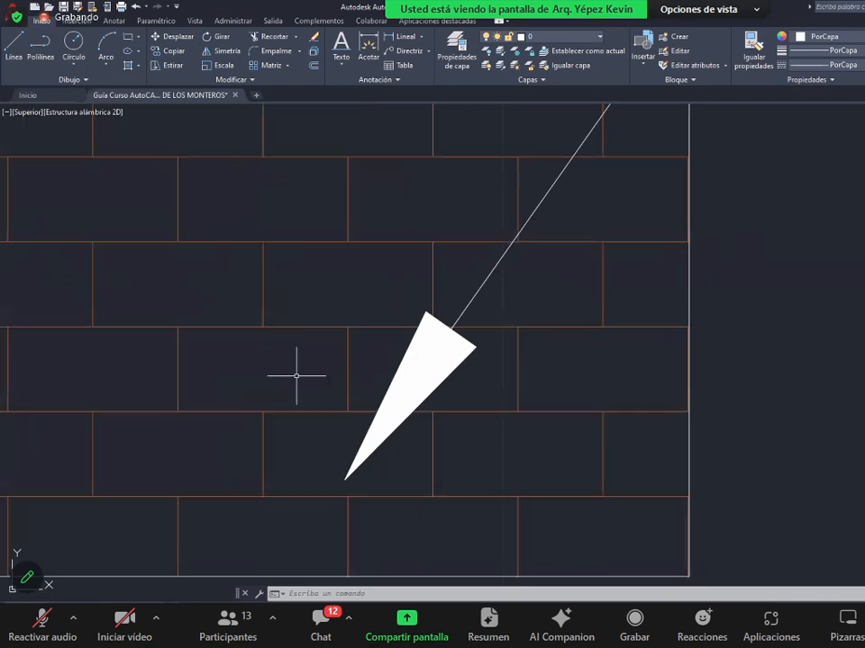
scroll(296, 376, down, 3)
middle_drag(598, 258, 586, 375)
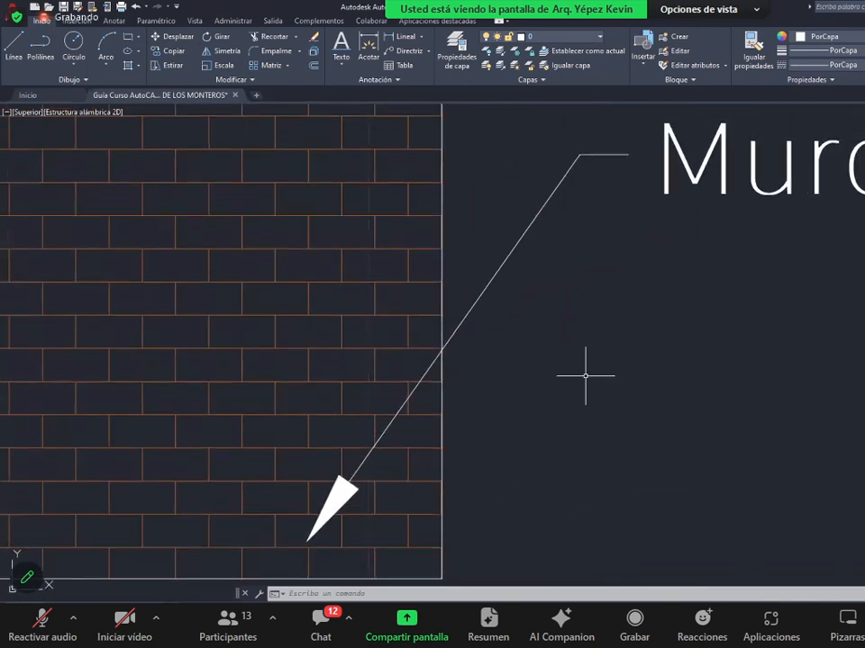
scroll(612, 349, down, 4)
scroll(734, 335, up, 2)
scroll(675, 324, down, 2)
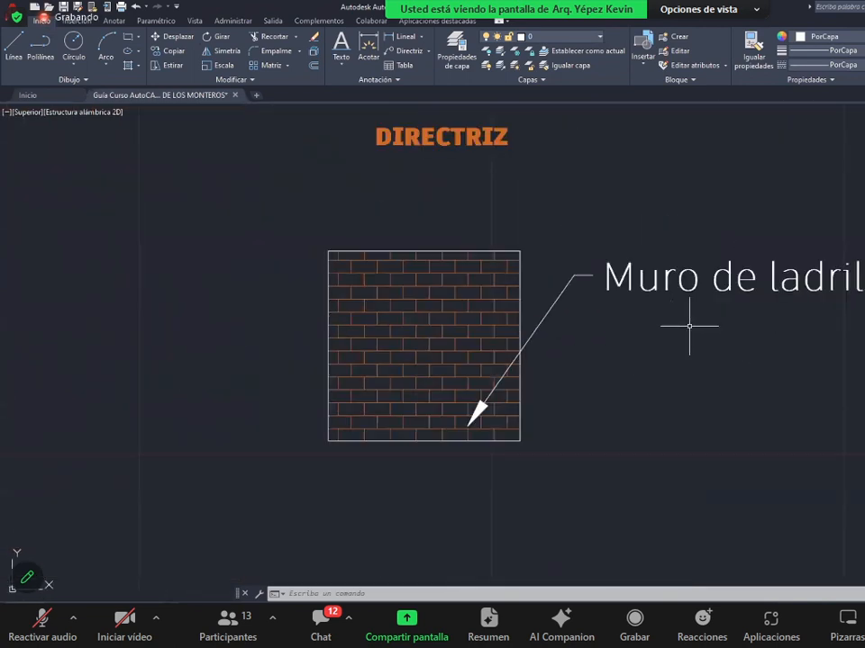
click(595, 313)
click(565, 244)
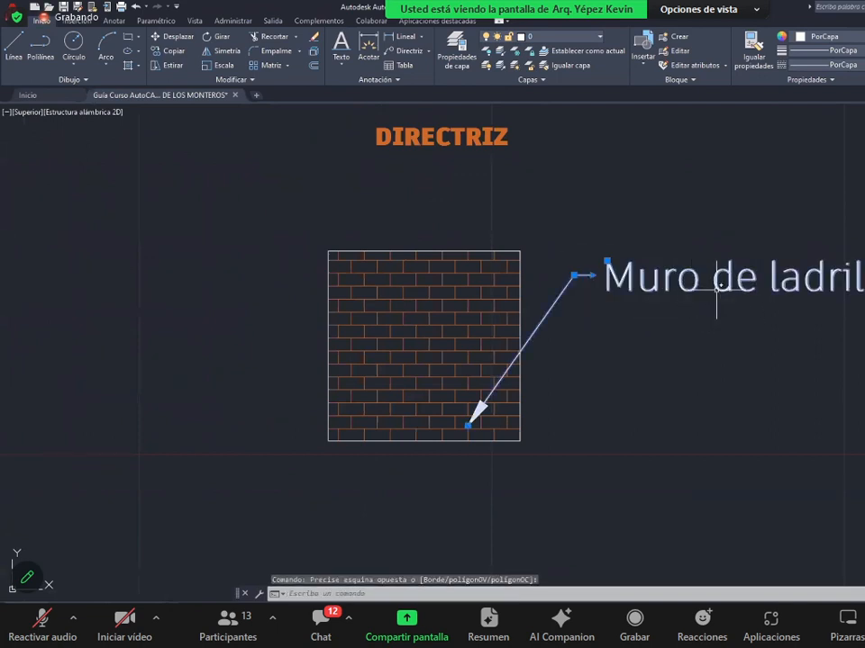
key(ctrl+1)
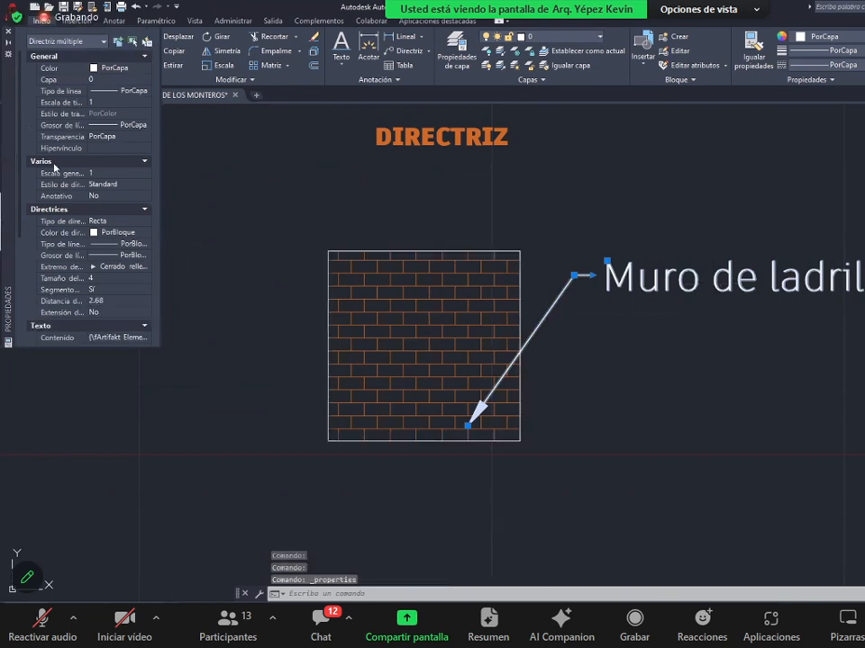
scroll(117, 253, down, 5)
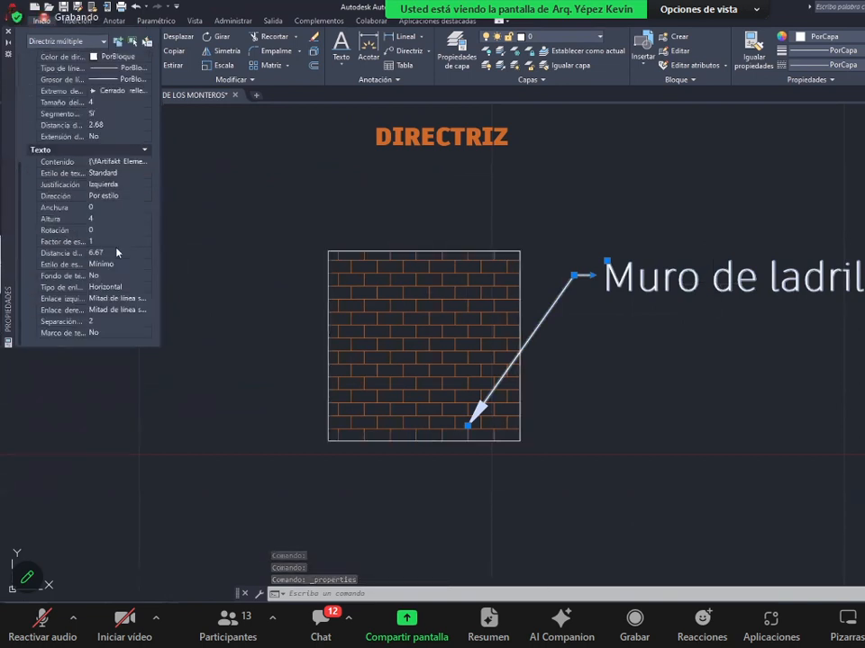
scroll(122, 243, up, 5)
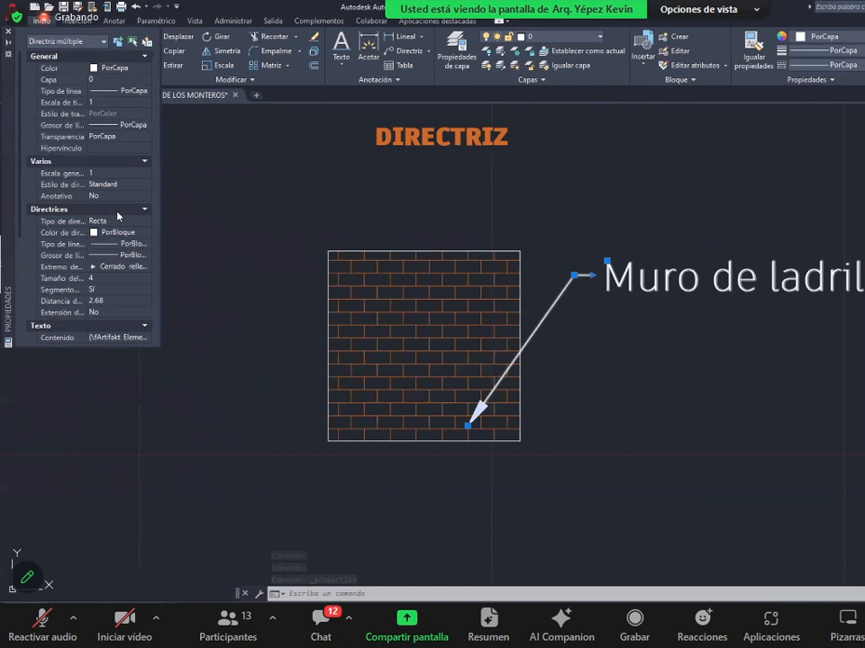
- Examine the arrowhead options in the multileader's properties, keep the closed filled arrowhead, and close the properties
click(99, 268)
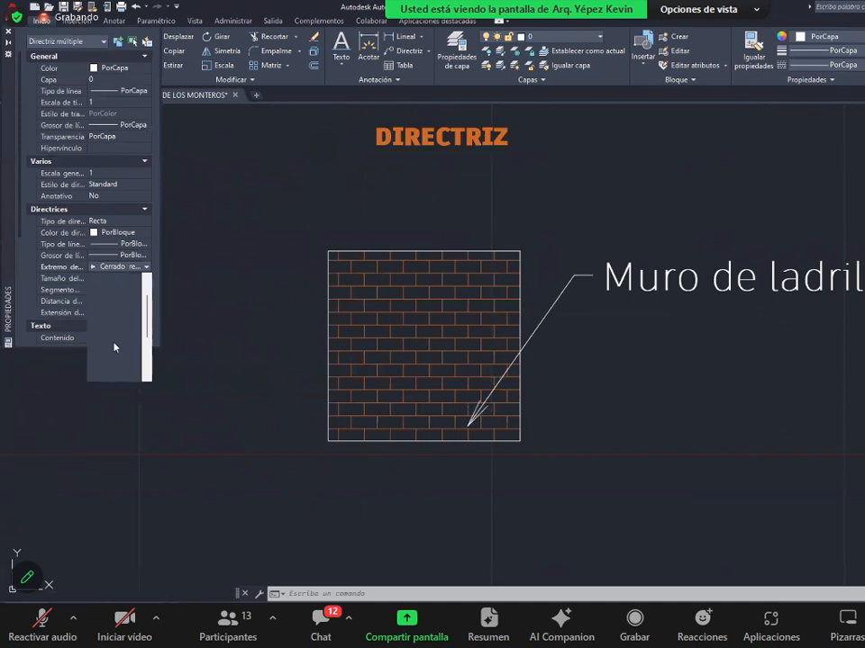
scroll(114, 348, down, 1)
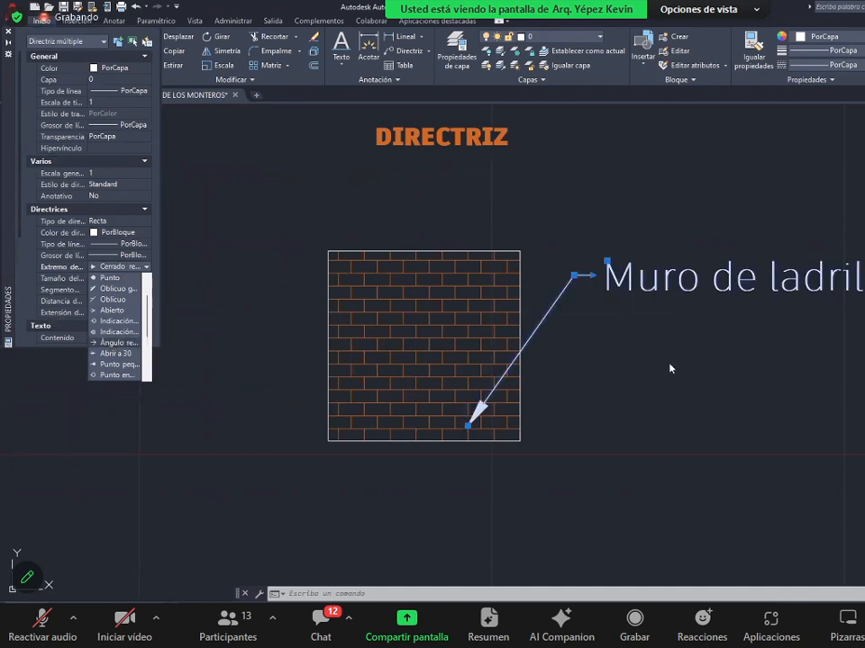
click(127, 269)
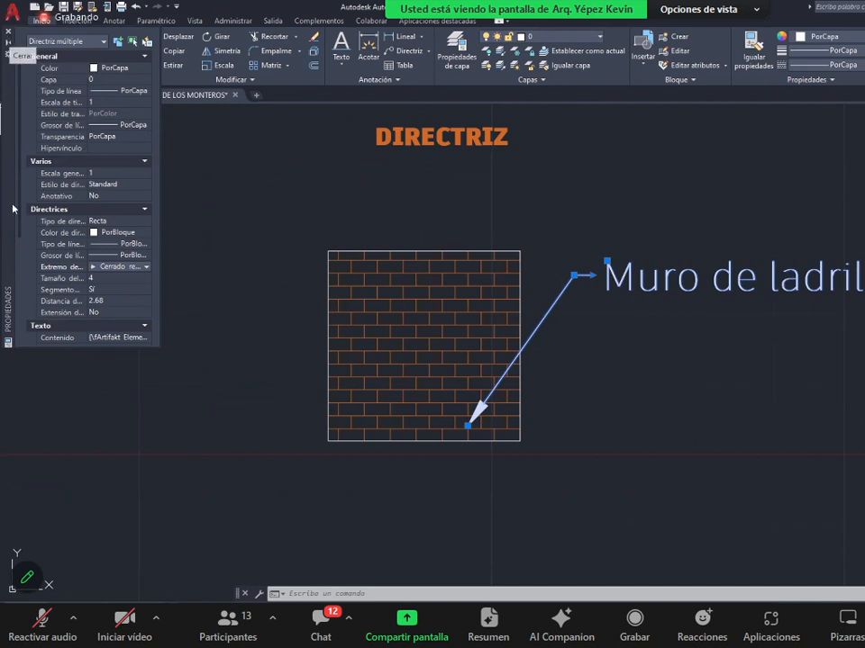
click(7, 32)
key(Escape)
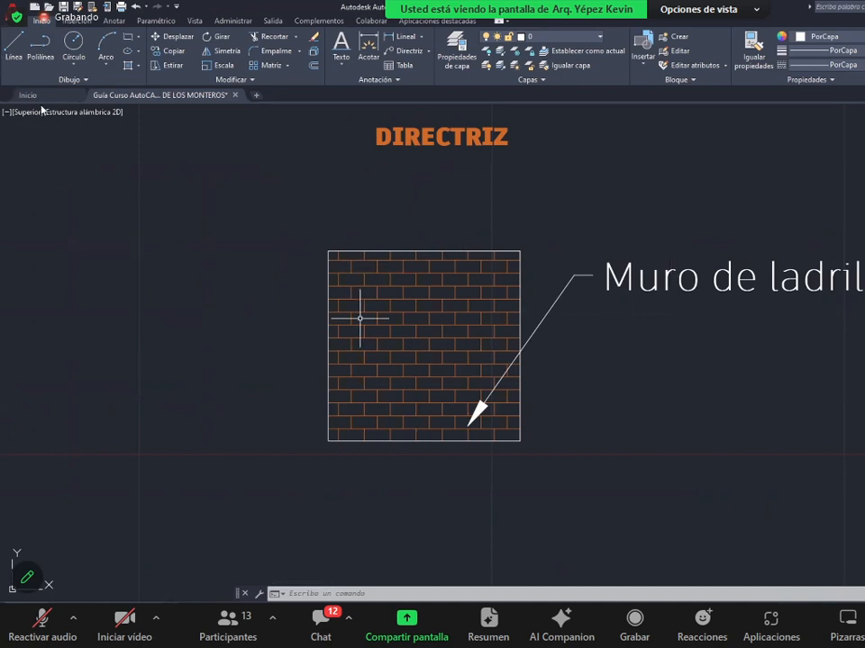
key(ctrl+1)
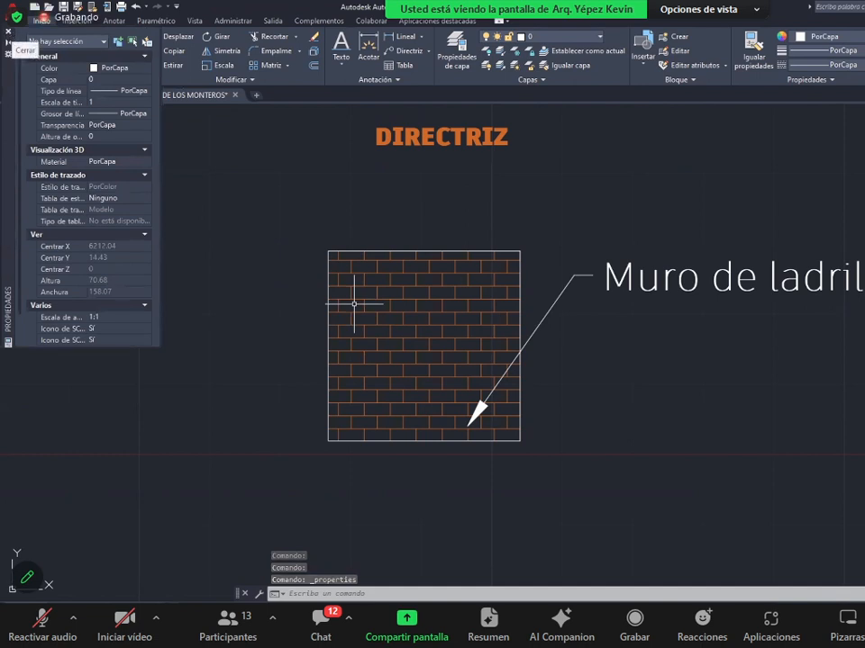
click(7, 36)
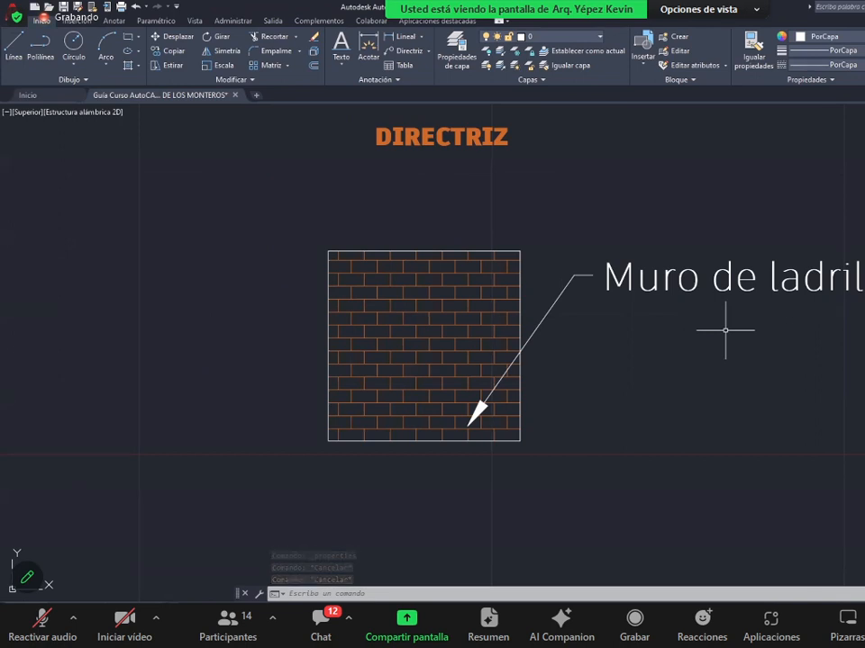
- Insert an empty Standard-style table with 5 columns and 1 data row just below the TABLA heading
scroll(576, 324, down, 6)
scroll(590, 334, up, 8)
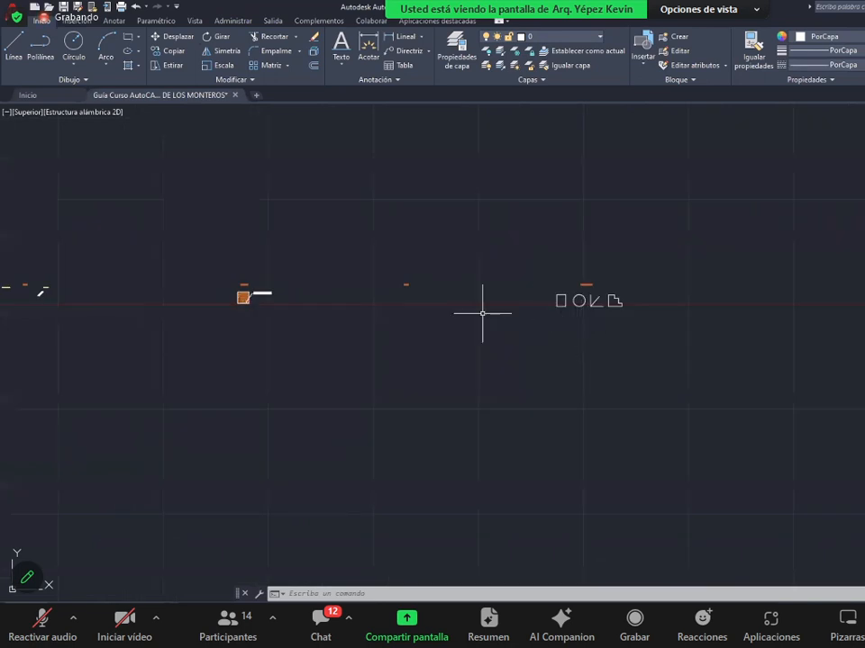
mouse_move(730, 220)
middle_down()
mouse_move(500, 252)
mouse_move(619, 239)
middle_up()
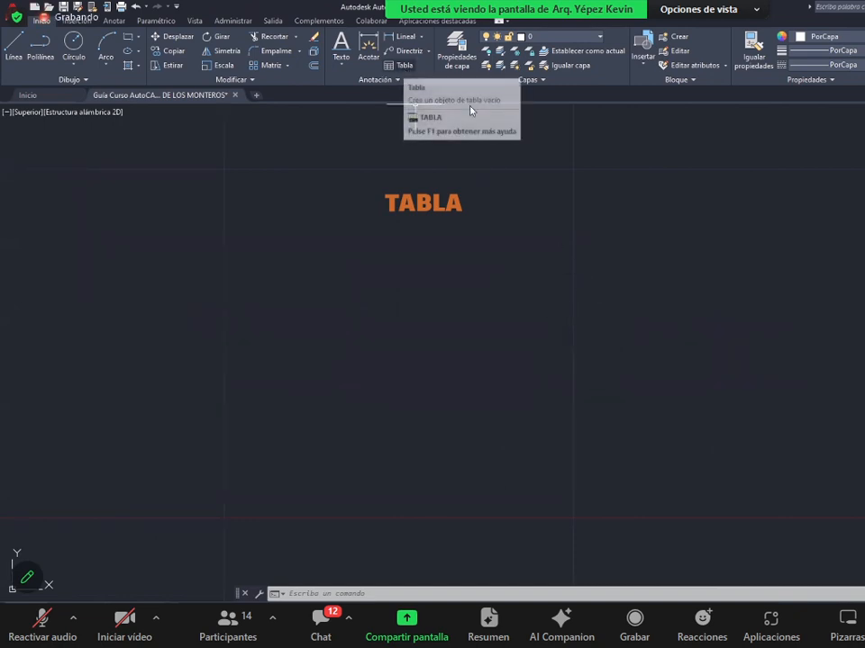
click(403, 68)
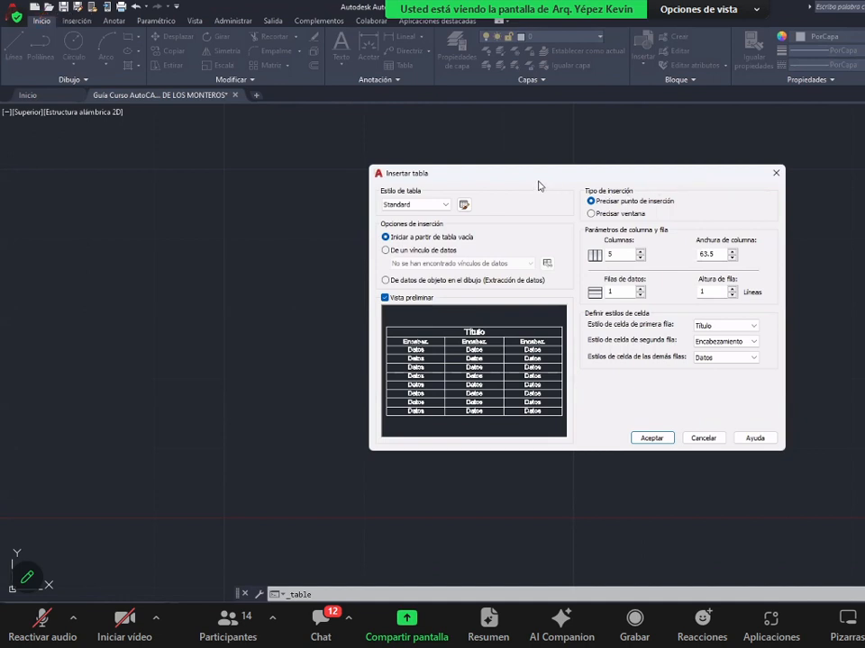
click(430, 205)
click(436, 207)
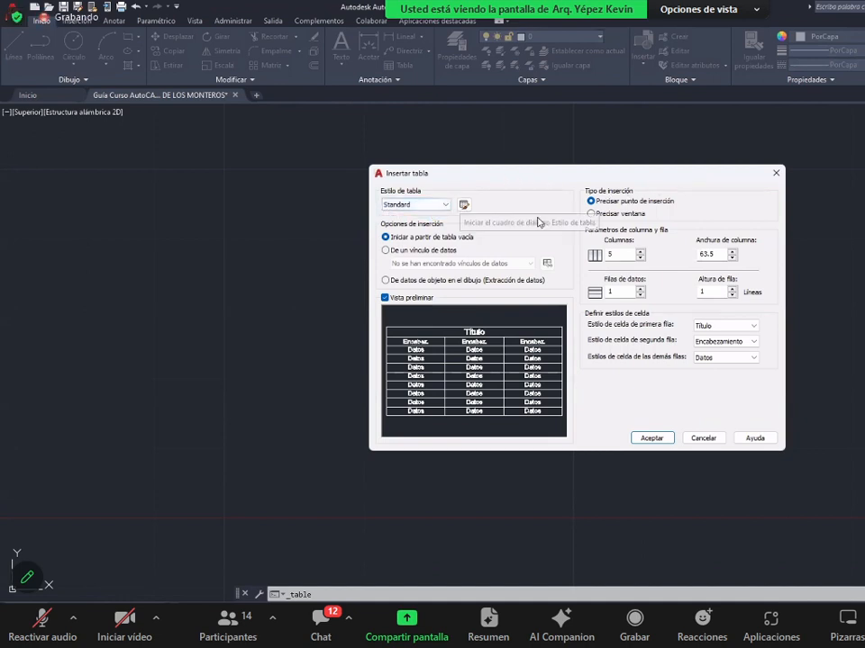
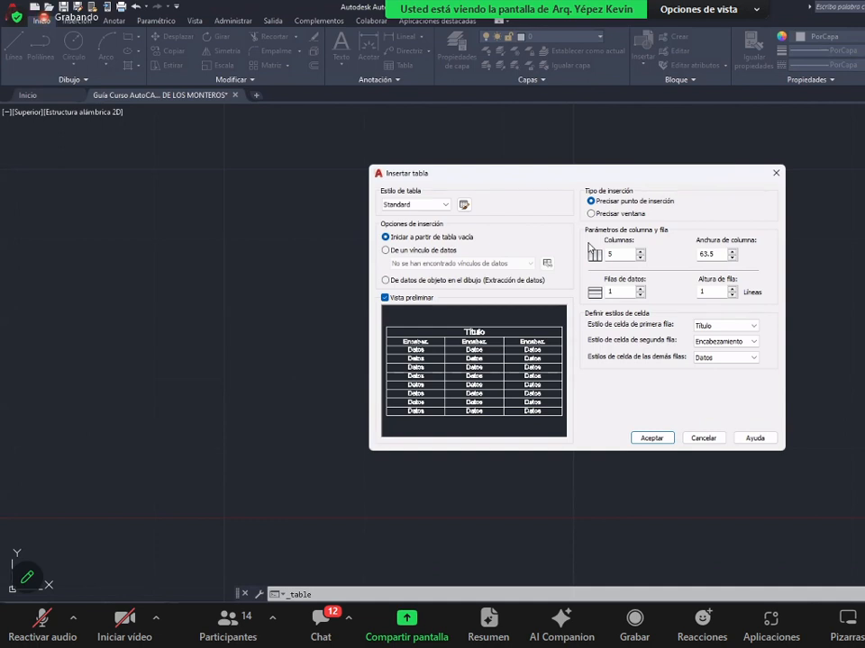
click(652, 439)
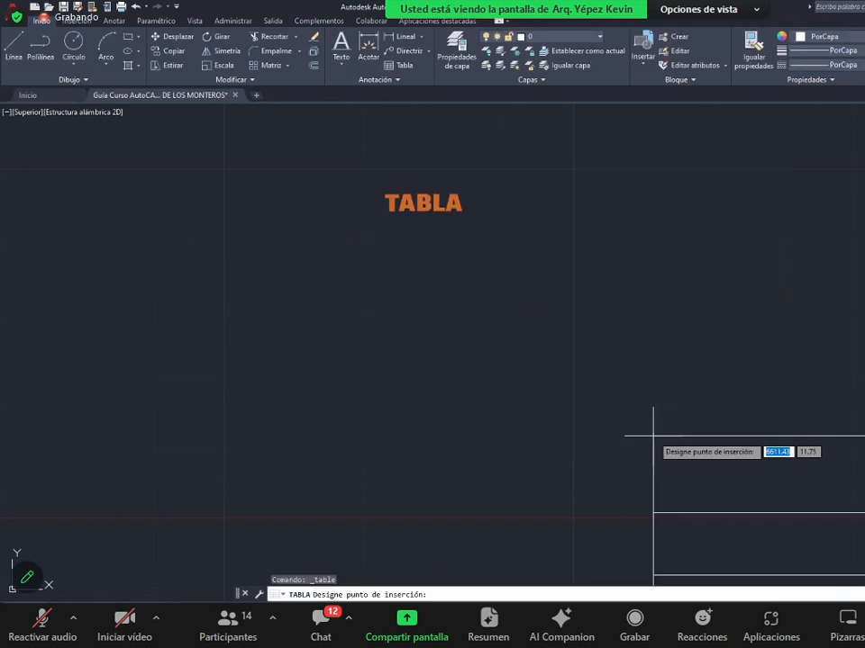
scroll(378, 304, down, 5)
scroll(231, 308, up, 3)
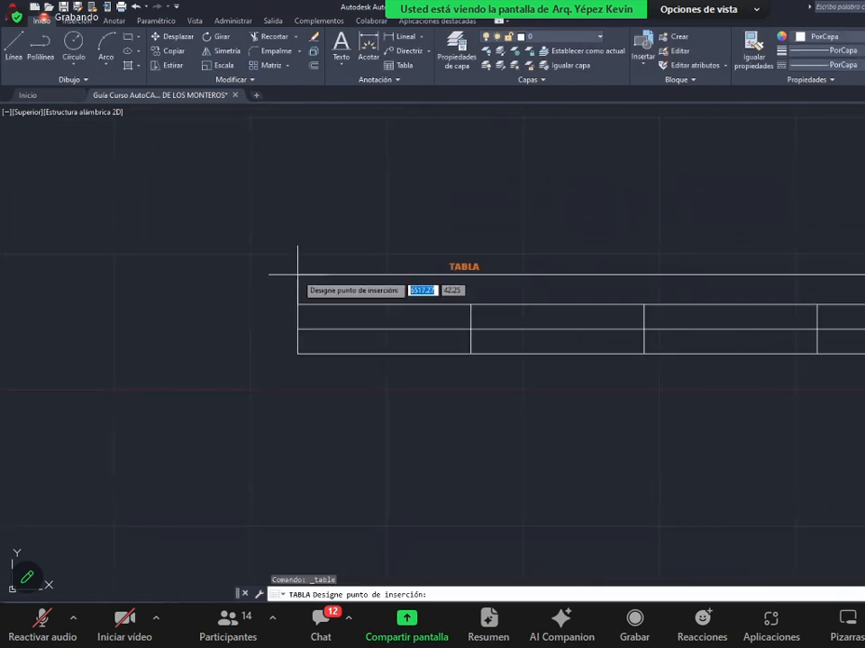
middle_drag(238, 283, 317, 281)
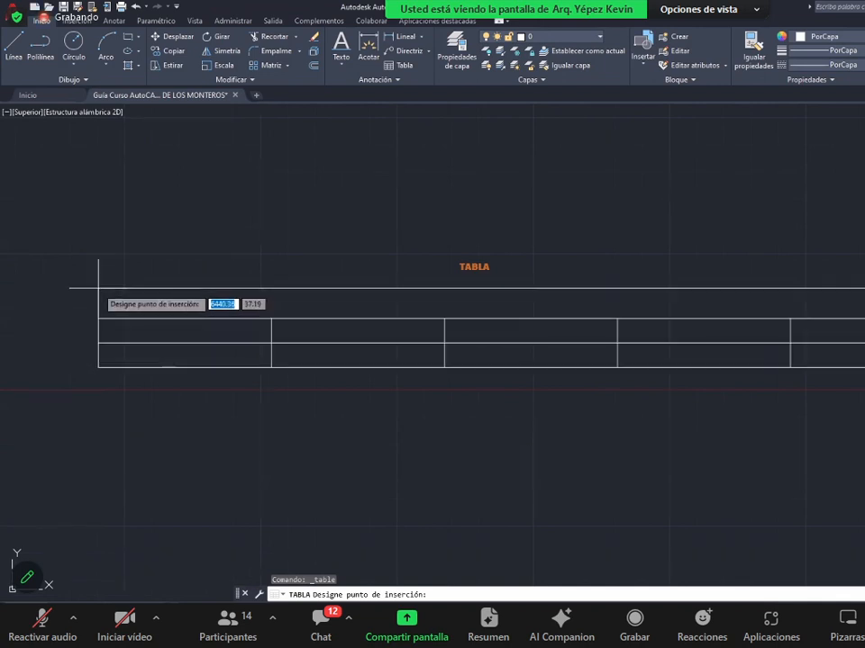
click(97, 288)
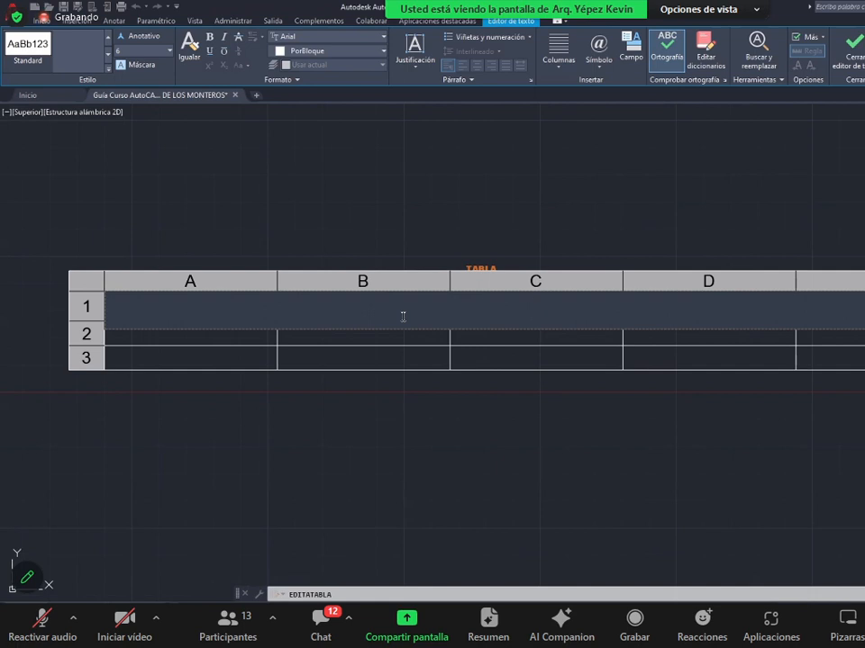
- Enter the table title "Tabla de datos" and format it in Artifakt Element Black with colour 248,246,176
text(Tabla d)
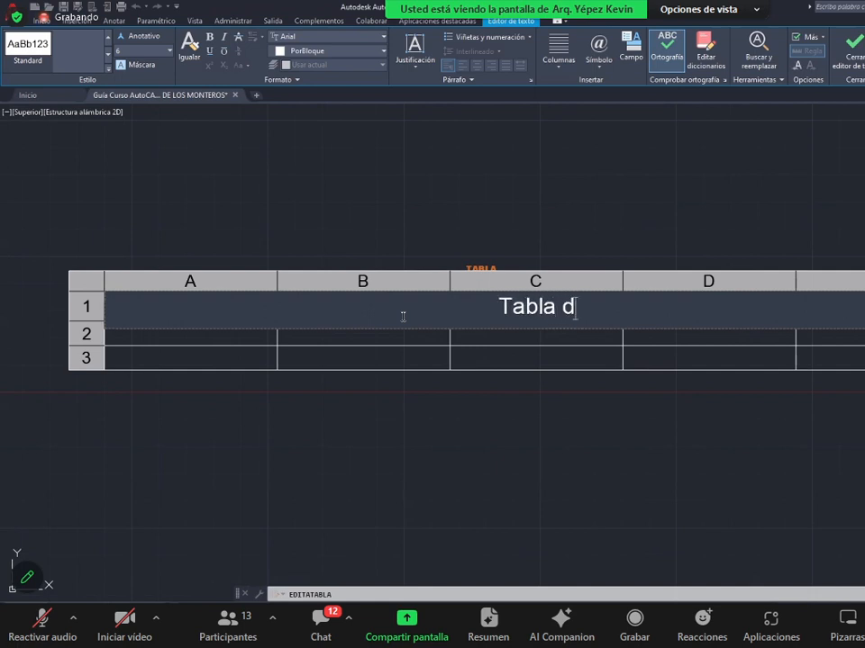
text(e datos)
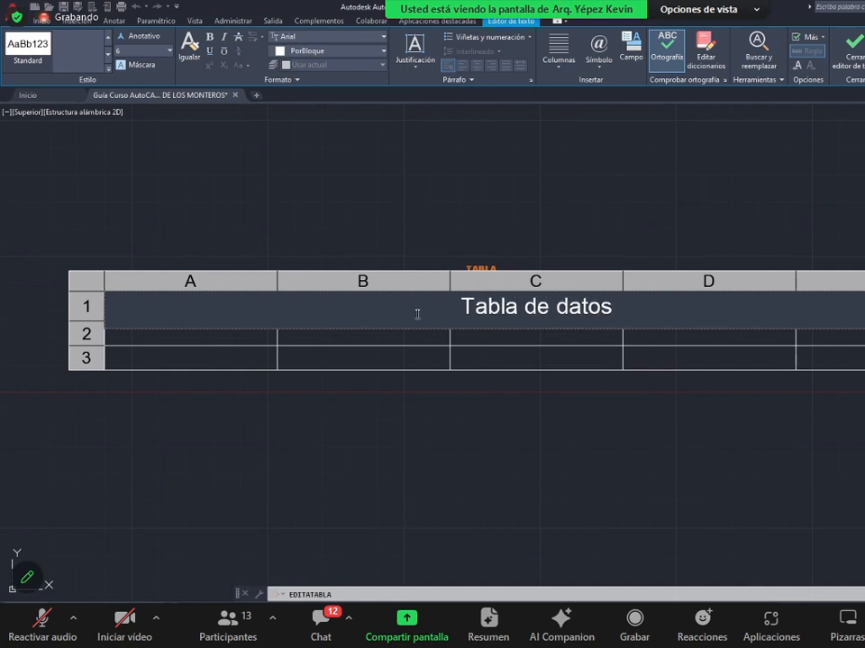
key(ctrl+a)
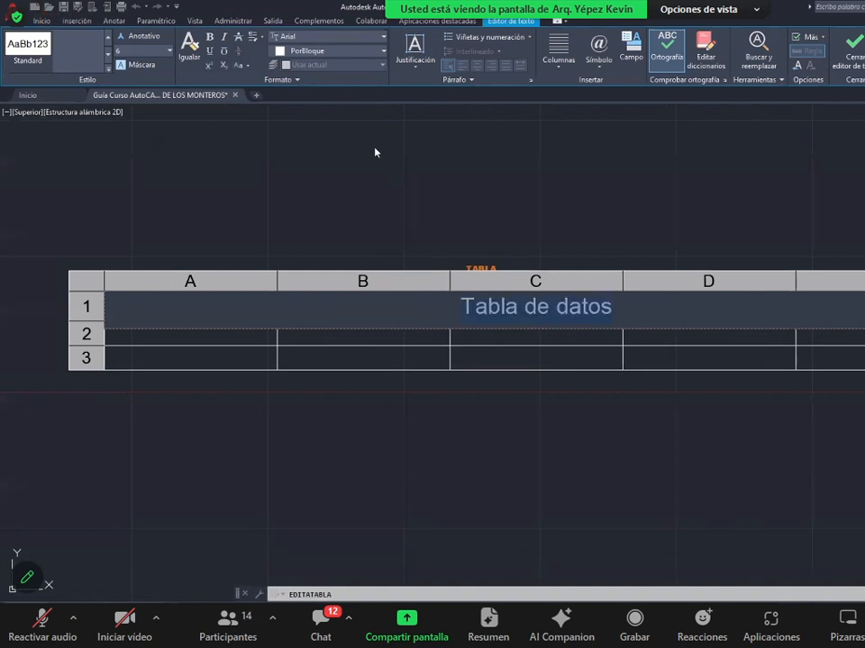
click(288, 37)
click(317, 128)
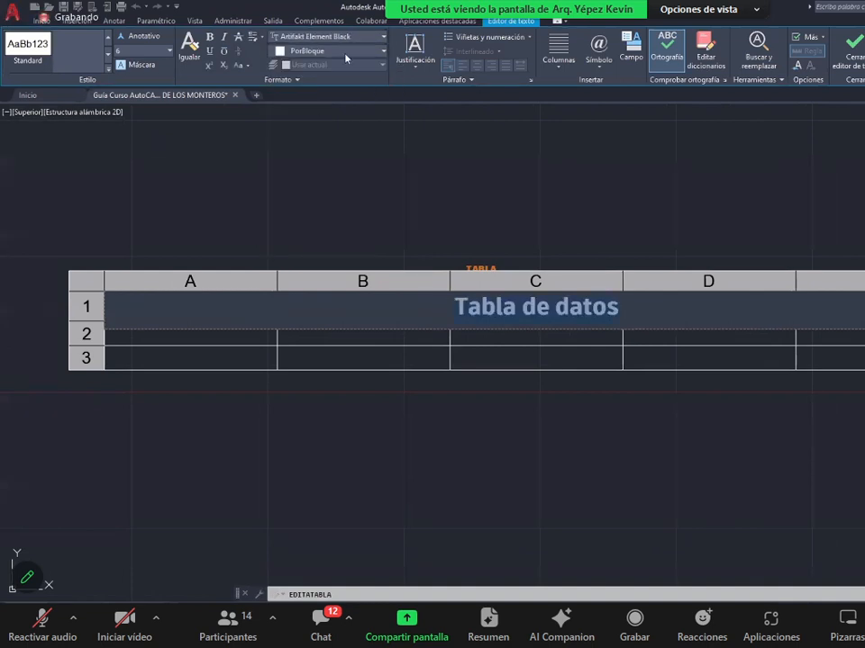
click(315, 51)
click(305, 140)
click(607, 308)
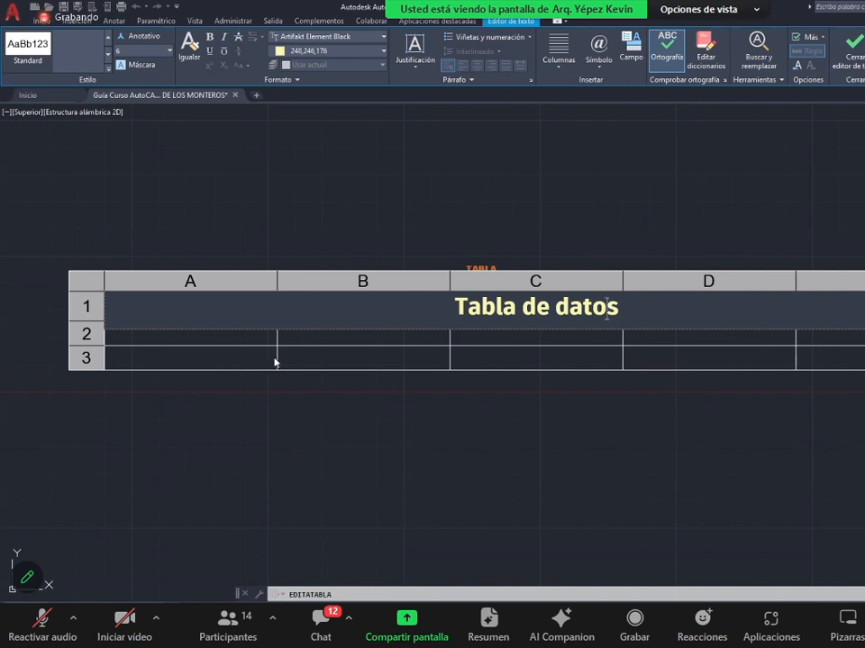
key(Escape)
- Select the title cell and several cells below it in turn to examine the table's cell structure
click(243, 336)
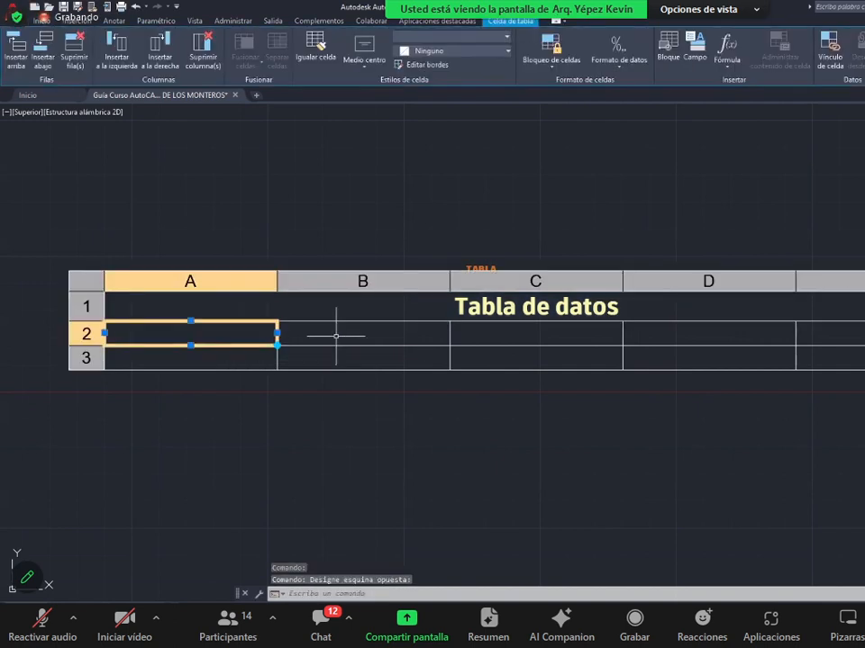
click(366, 338)
click(530, 329)
click(679, 319)
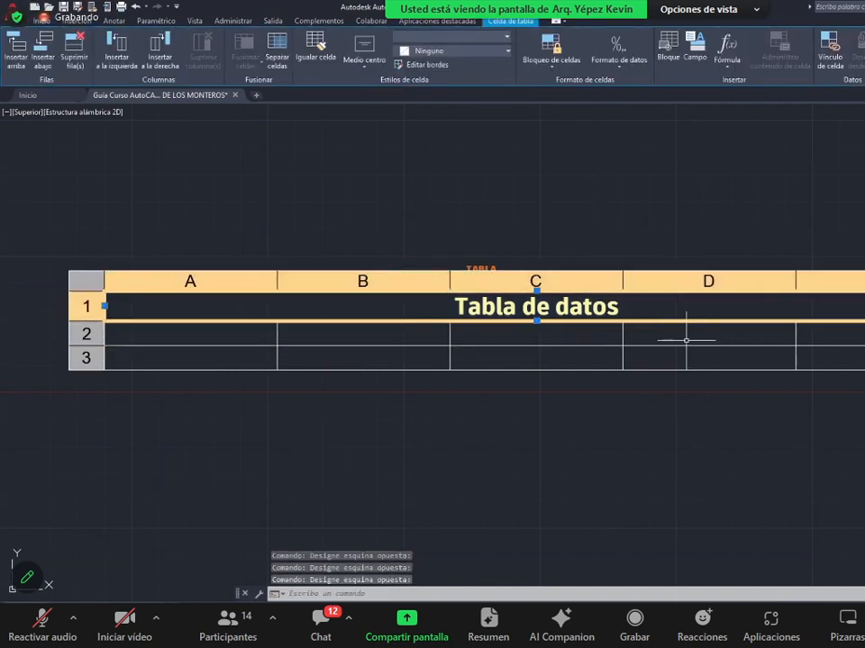
click(686, 342)
click(682, 352)
click(535, 337)
scroll(538, 338, down, 3)
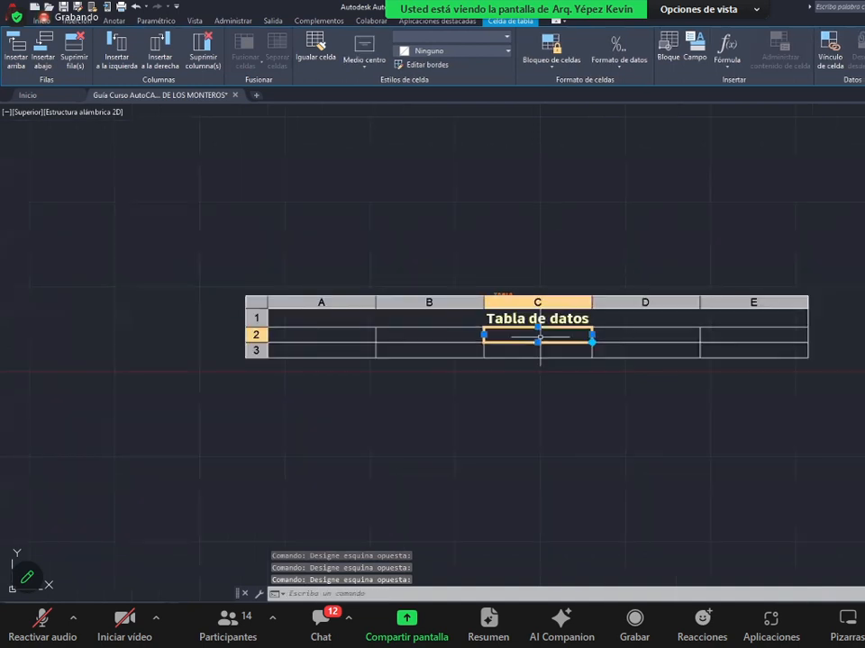
scroll(541, 339, up, 3)
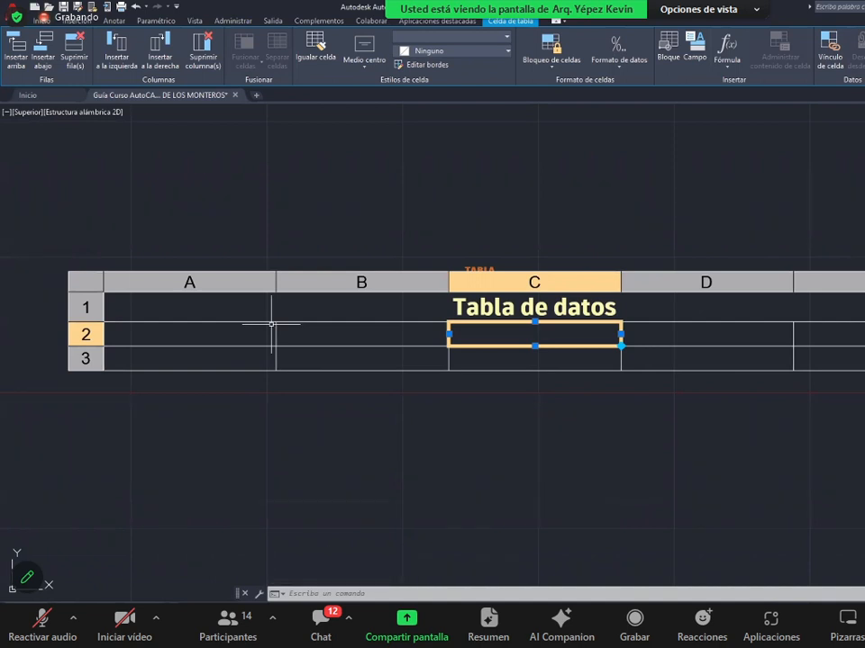
scroll(271, 324, down, 3)
scroll(270, 331, up, 3)
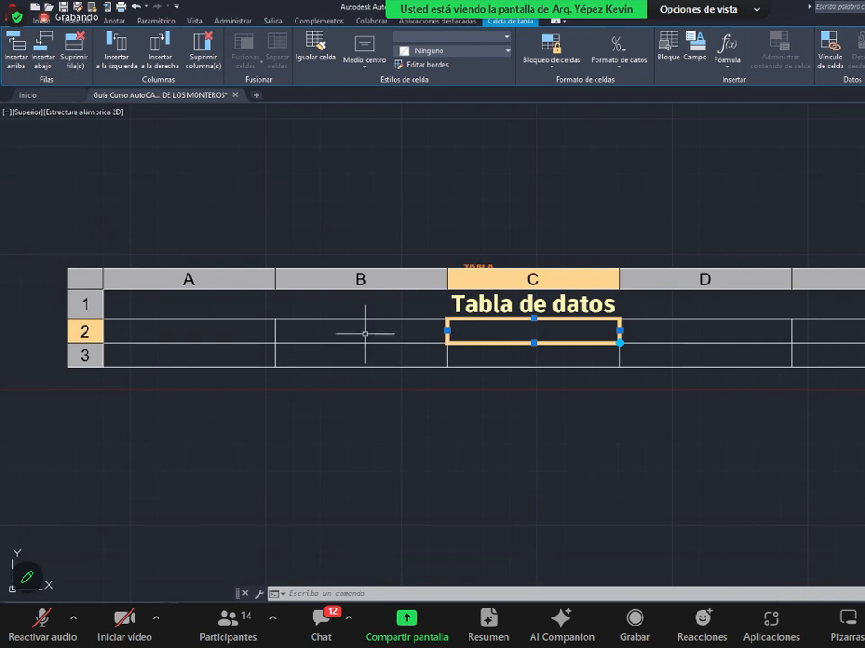
click(330, 334)
click(209, 335)
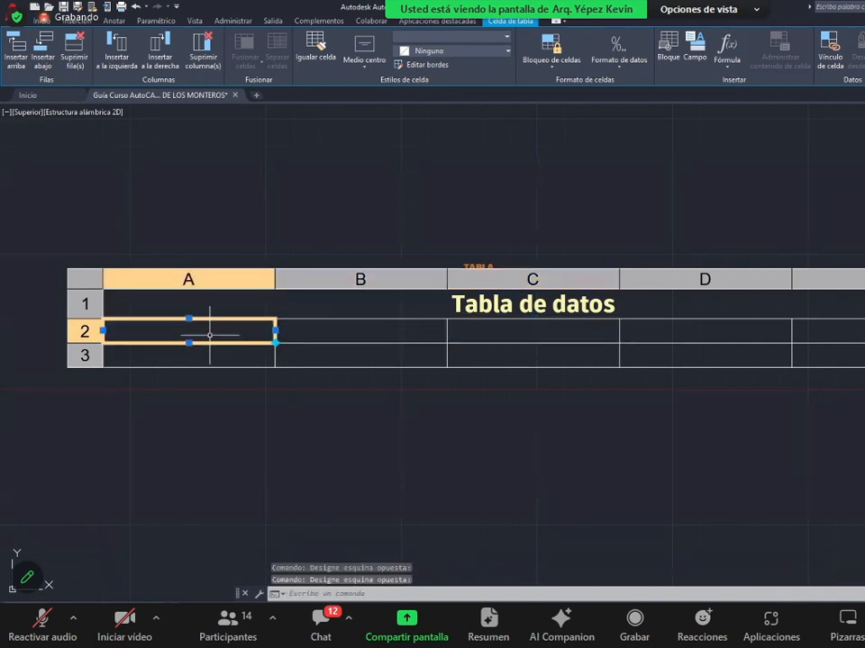
- Enter 13215 in cell B2 and the sample text "asdasd" in cell C2
click(375, 333)
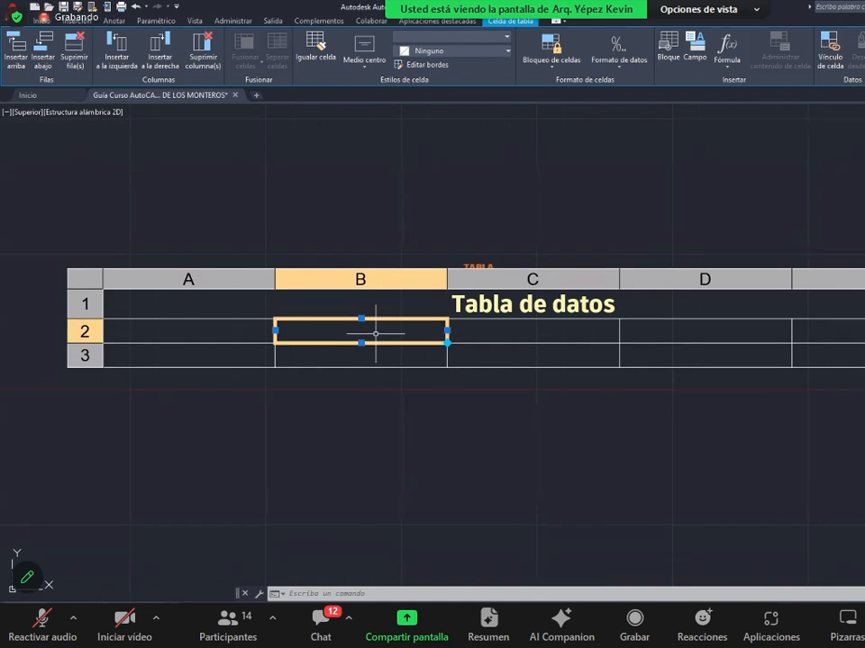
text(13215)
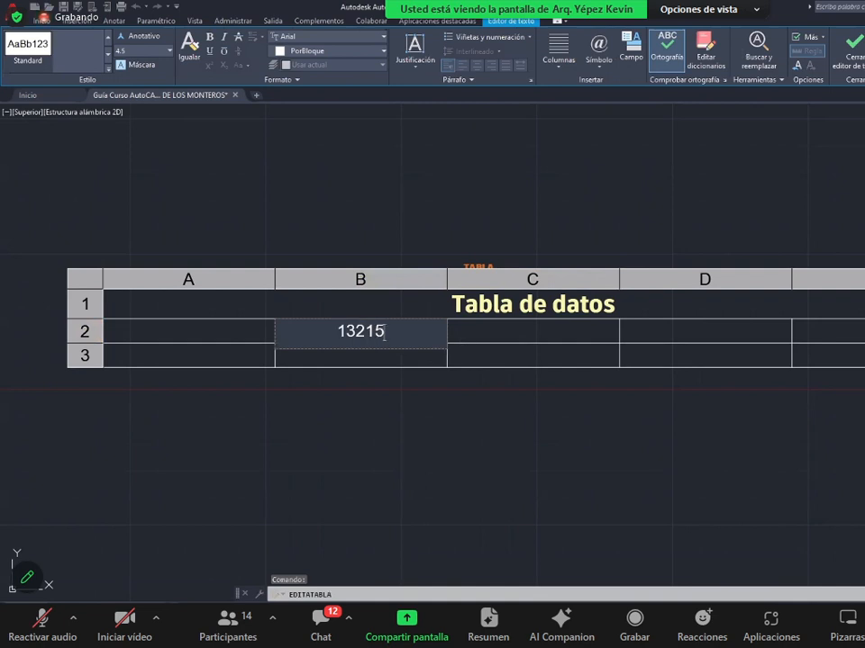
key(Tab)
text(asdasd)
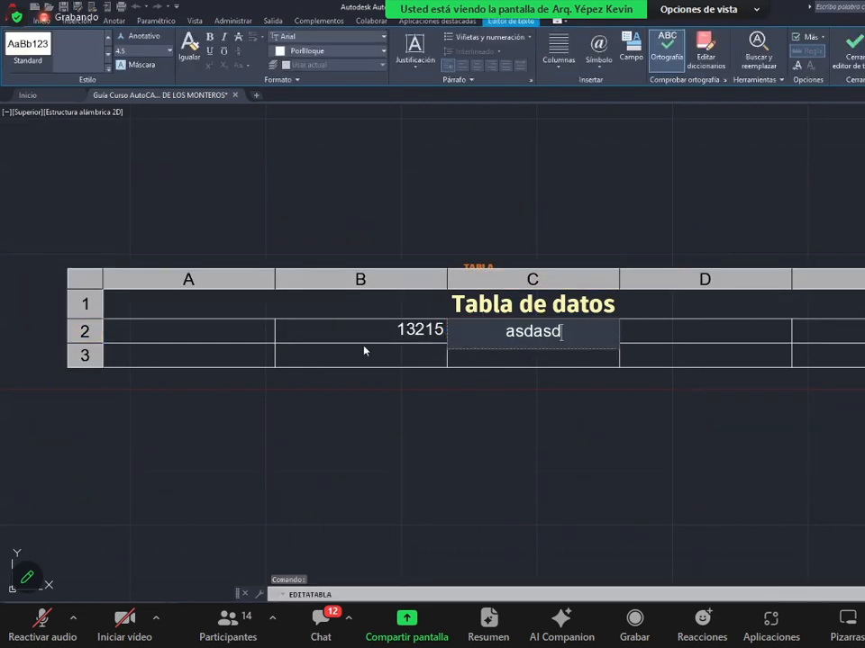
click(364, 348)
click(364, 339)
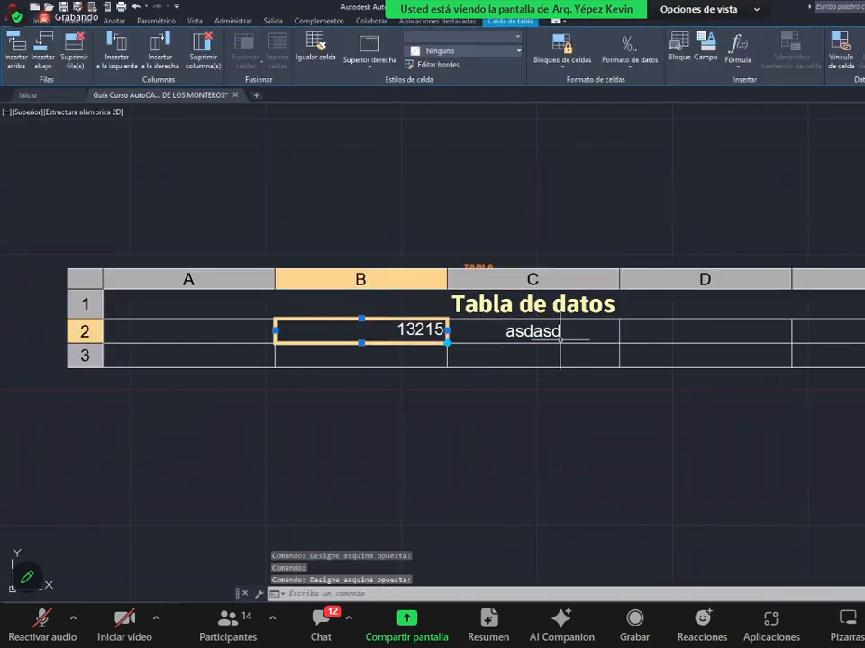
click(631, 321)
- Insert one new row below cell E2 and another below cell D4
click(821, 336)
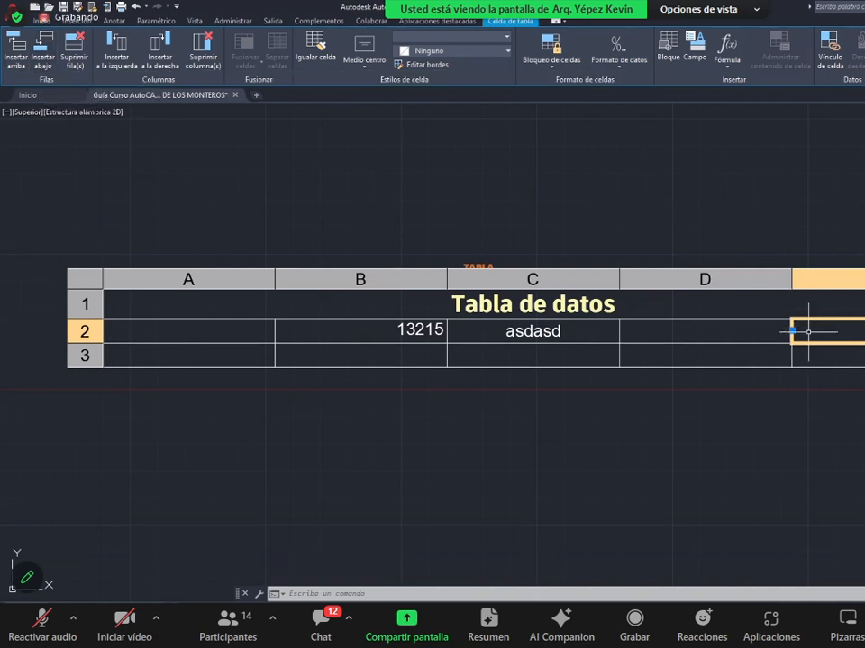
click(40, 50)
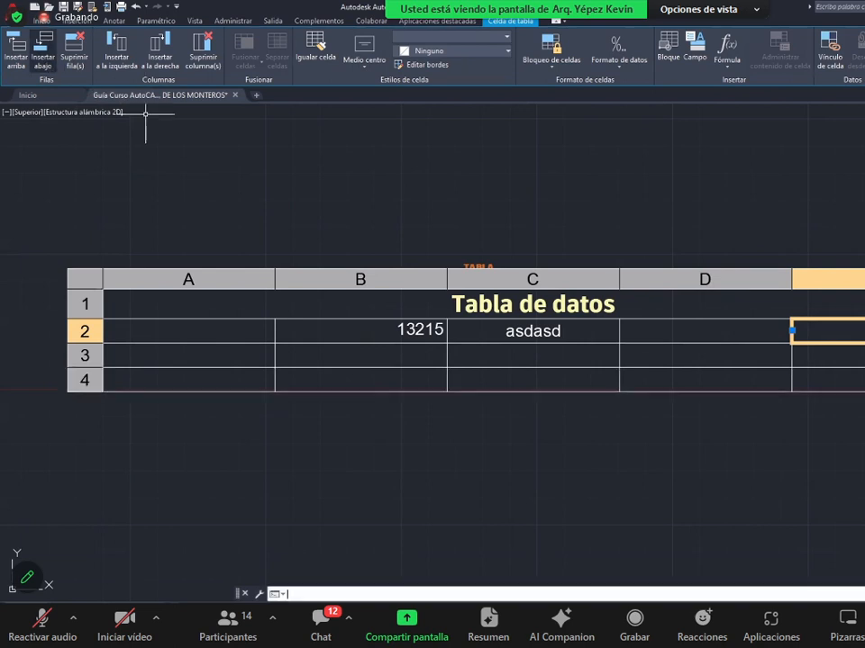
click(706, 379)
click(48, 57)
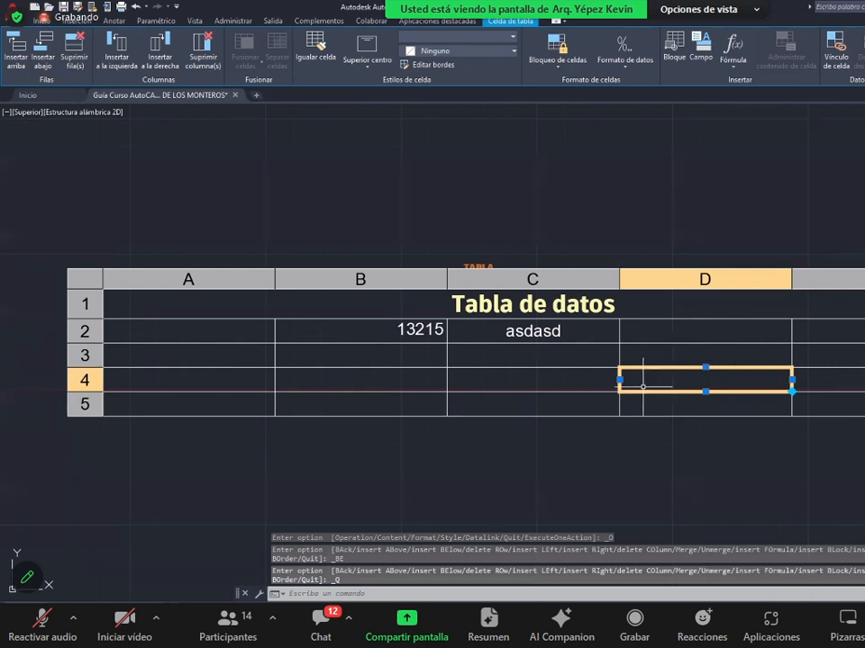
- Widen column D slightly by stretching the grip on the edge of cell D4 shared with column E
click(791, 379)
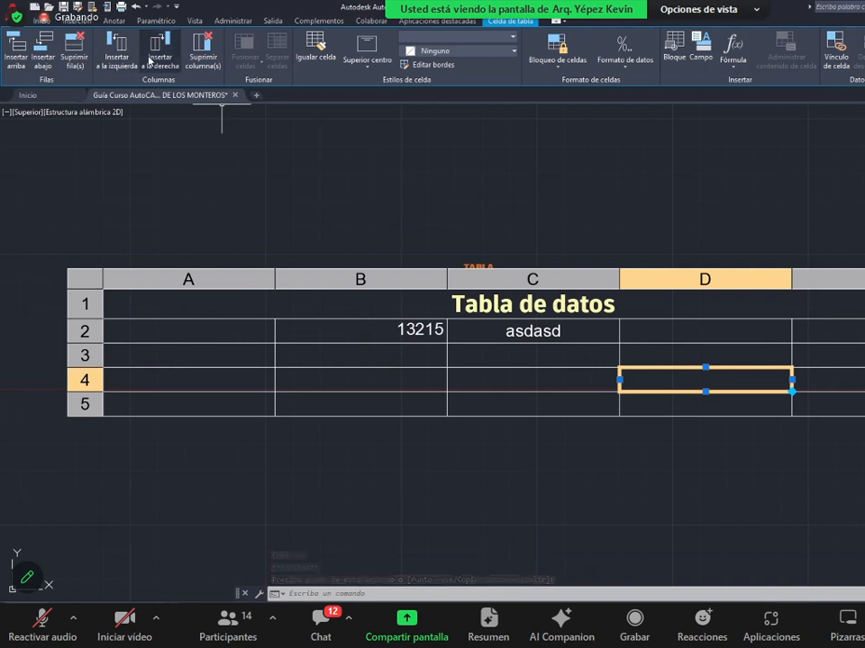
key(F8)
click(791, 379)
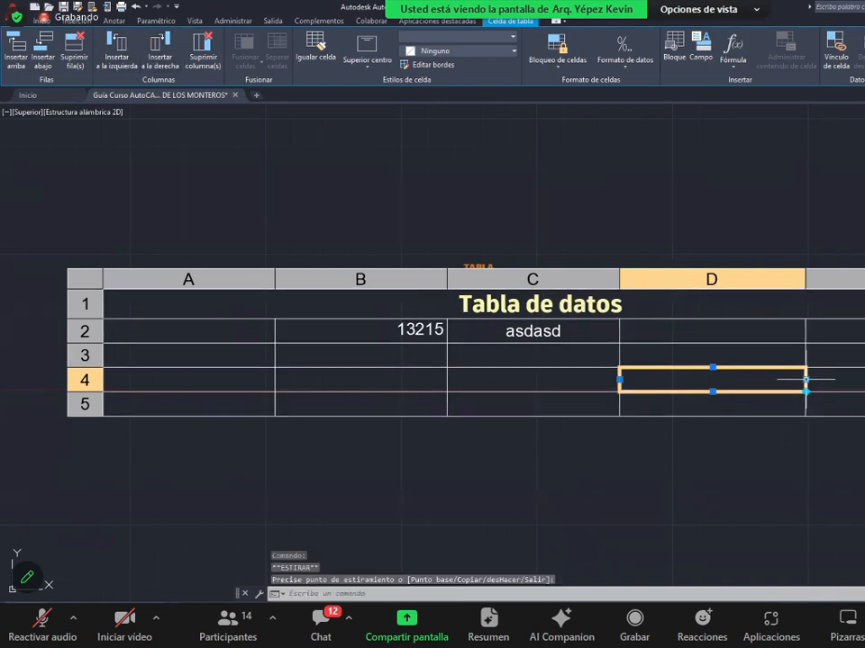
- Insert one new column after column D from cell D4 and another before column C from cell C4
click(805, 379)
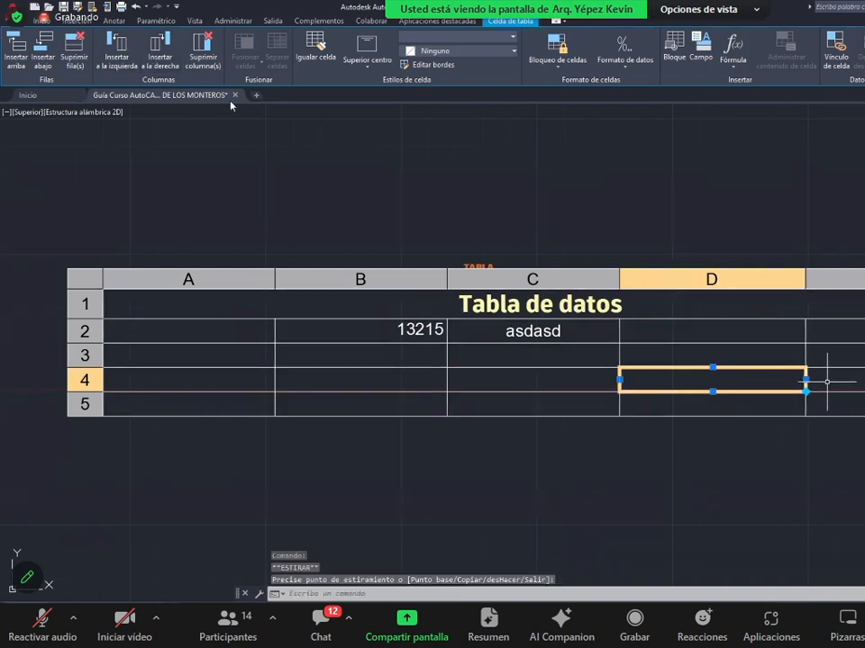
click(160, 50)
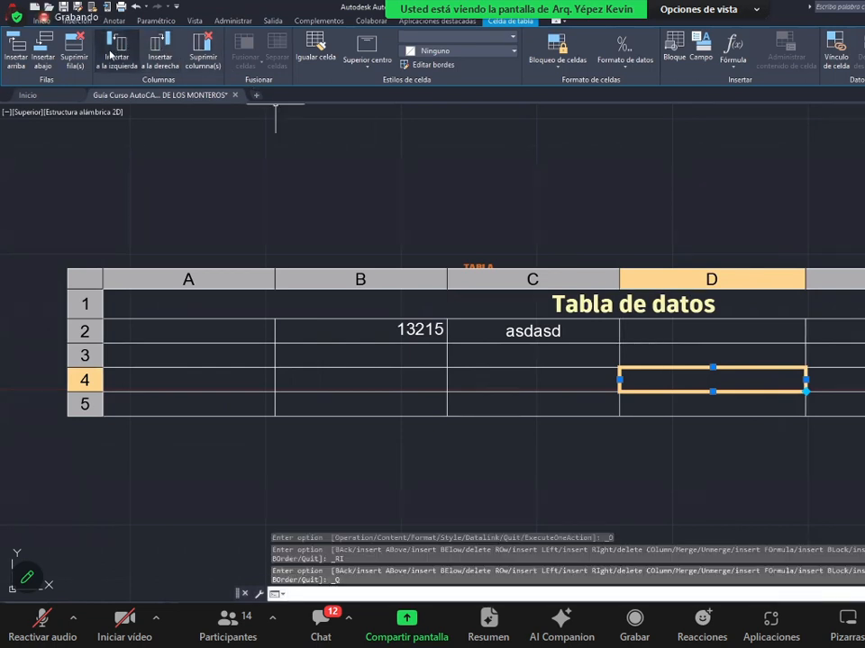
click(591, 377)
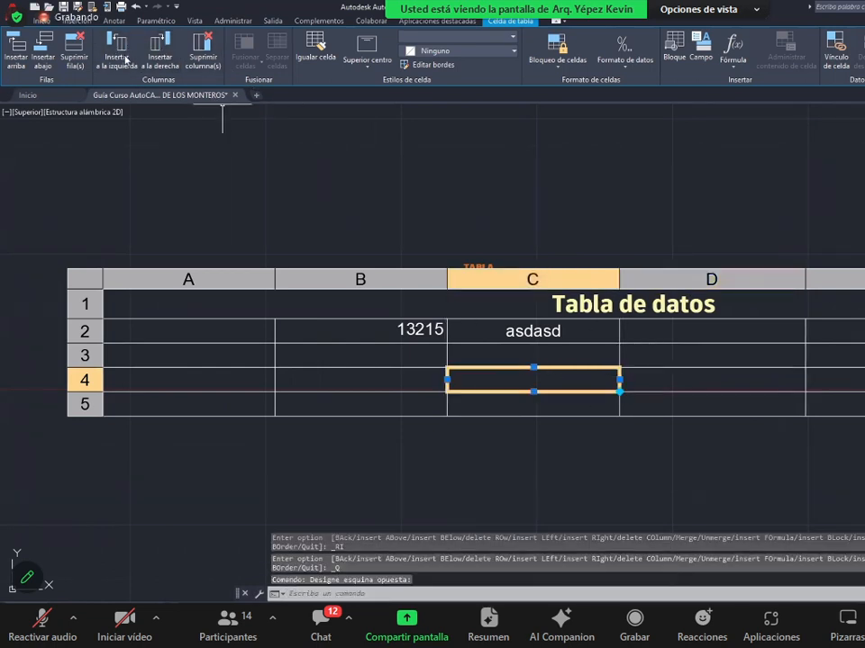
click(123, 56)
- Delete two surplus table columns, including the one containing "asdasd", so that five columns remain
scroll(626, 352, down, 2)
scroll(627, 353, up, 1)
click(597, 348)
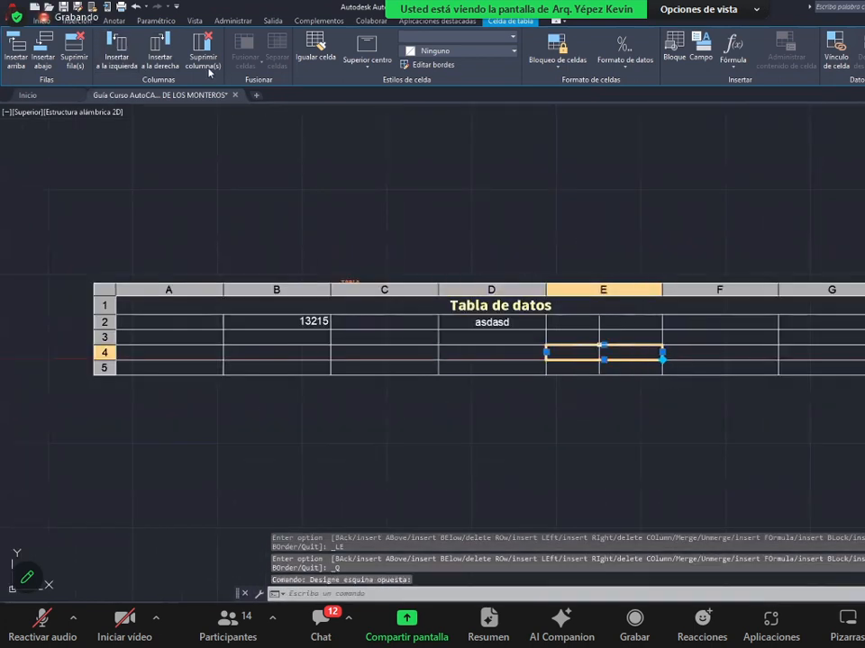
click(203, 52)
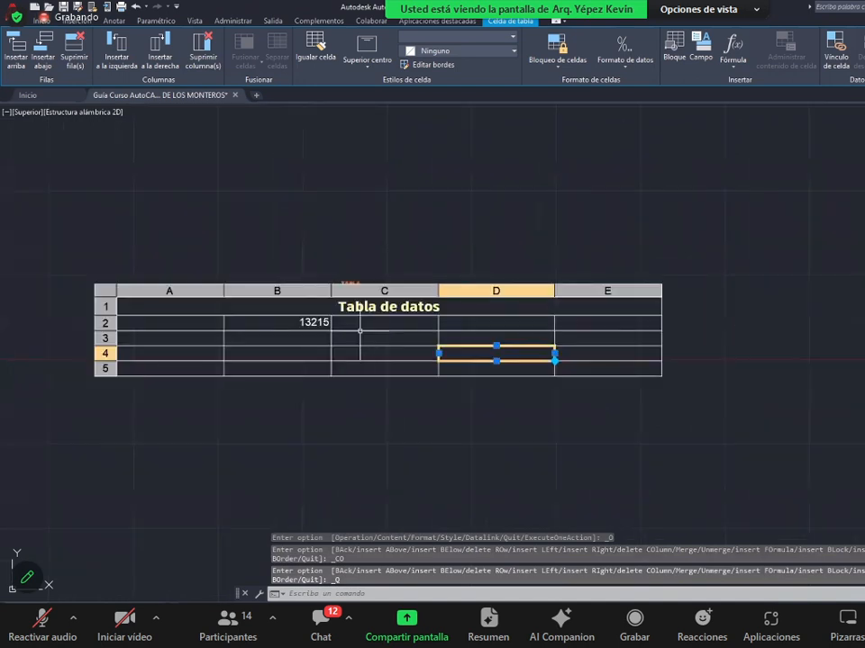
- Narrow column D at its edge shared with column E and extend it slightly at its edge shared with column C
scroll(299, 327, up, 4)
scroll(299, 326, down, 4)
scroll(466, 254, up, 2)
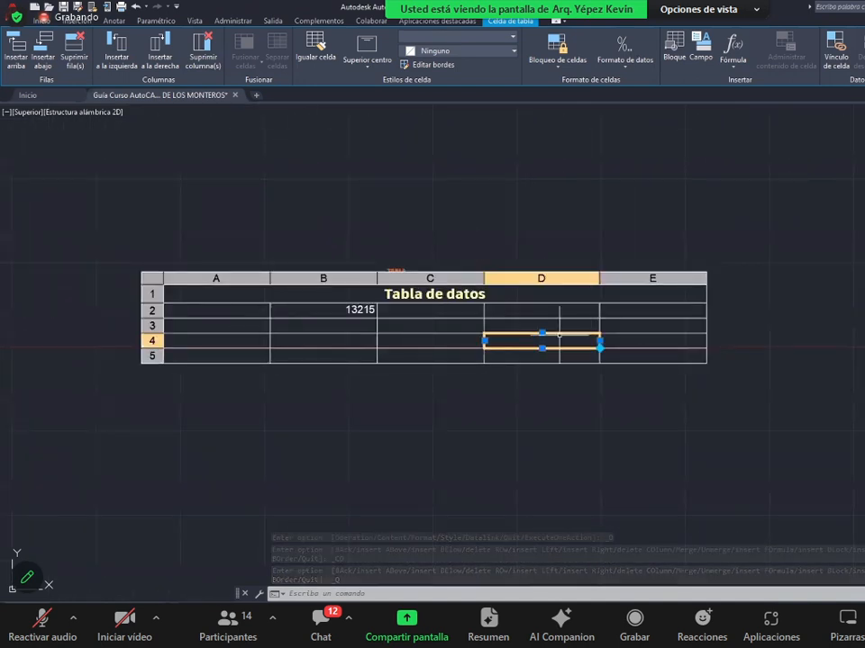
scroll(455, 335, up, 2)
scroll(685, 287, down, 2)
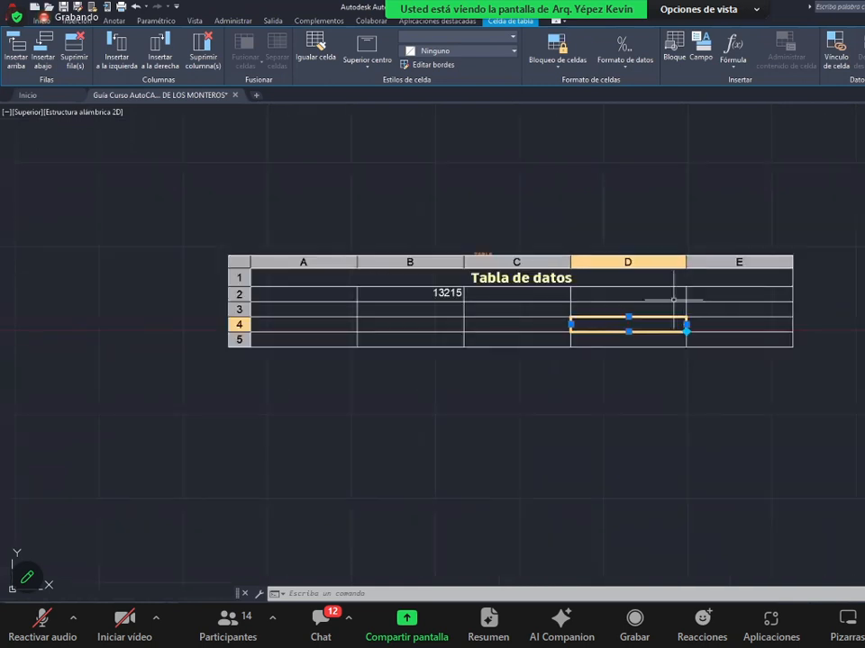
scroll(520, 315, up, 2)
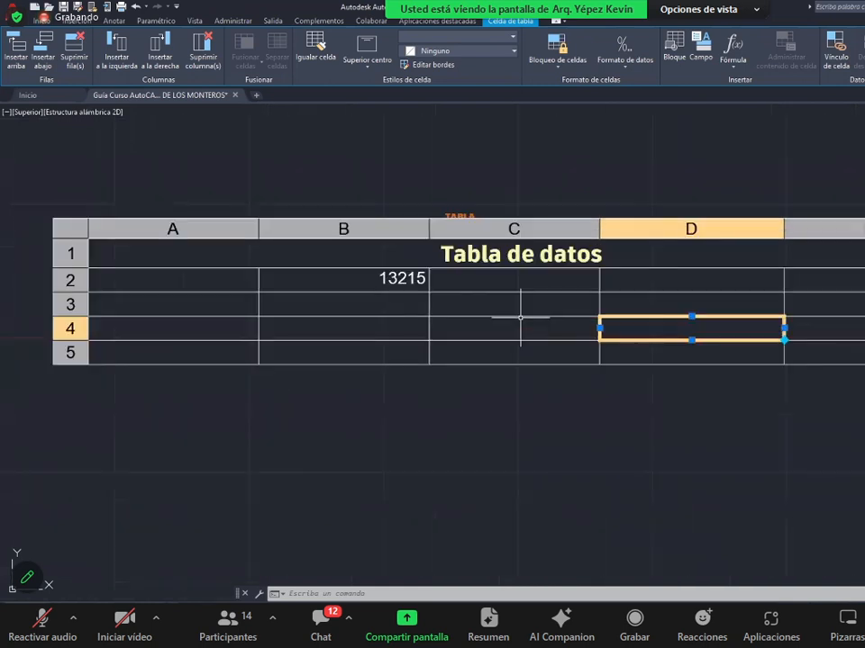
click(783, 328)
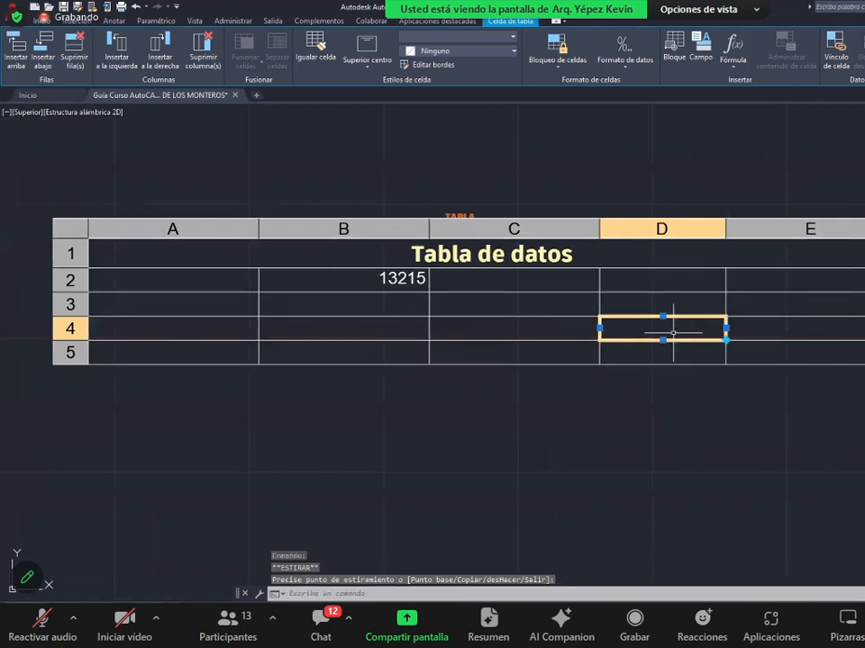
click(581, 331)
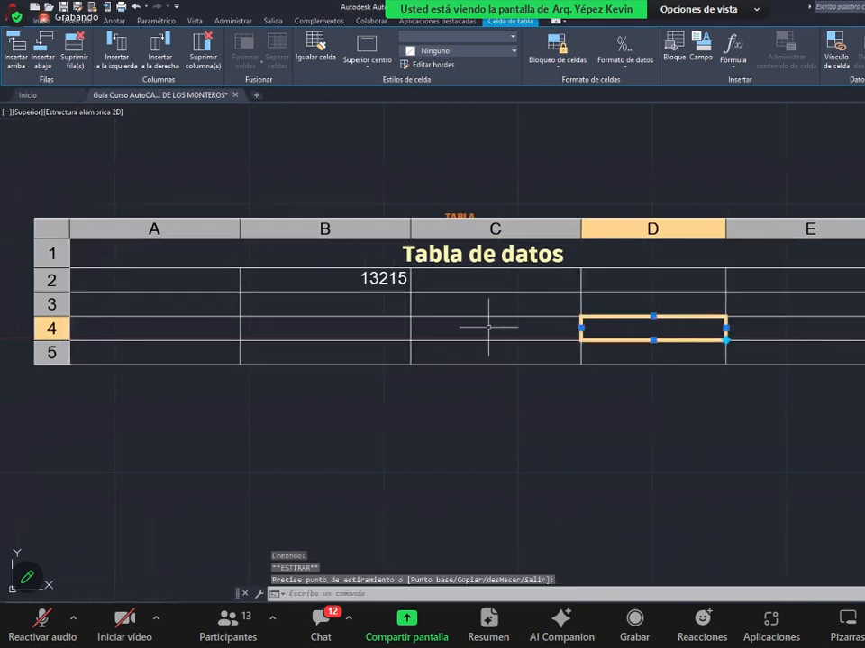
- Narrow column B by stretching the grip of cell B4 on the edge shared with column C
click(419, 329)
click(400, 331)
click(411, 328)
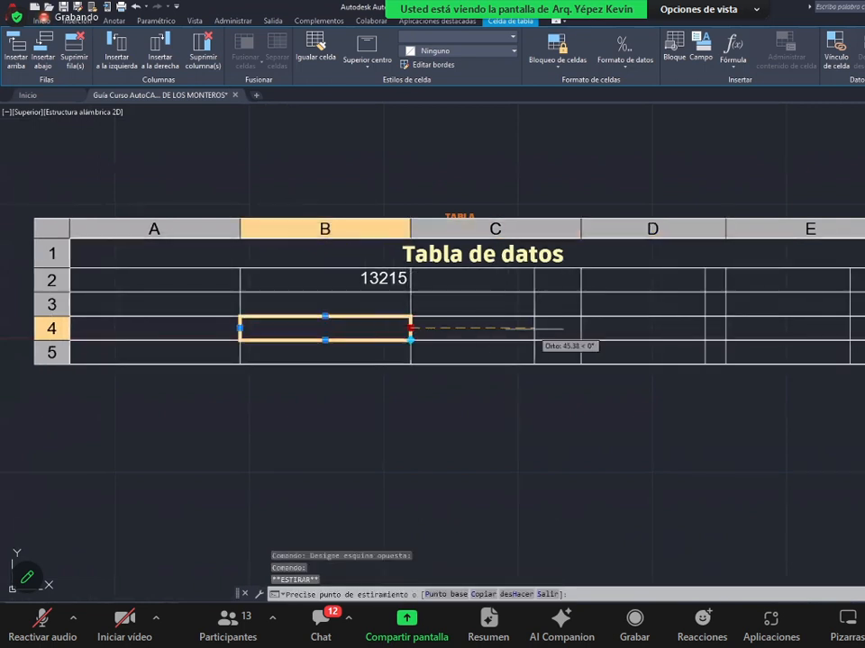
click(535, 330)
click(535, 328)
click(353, 327)
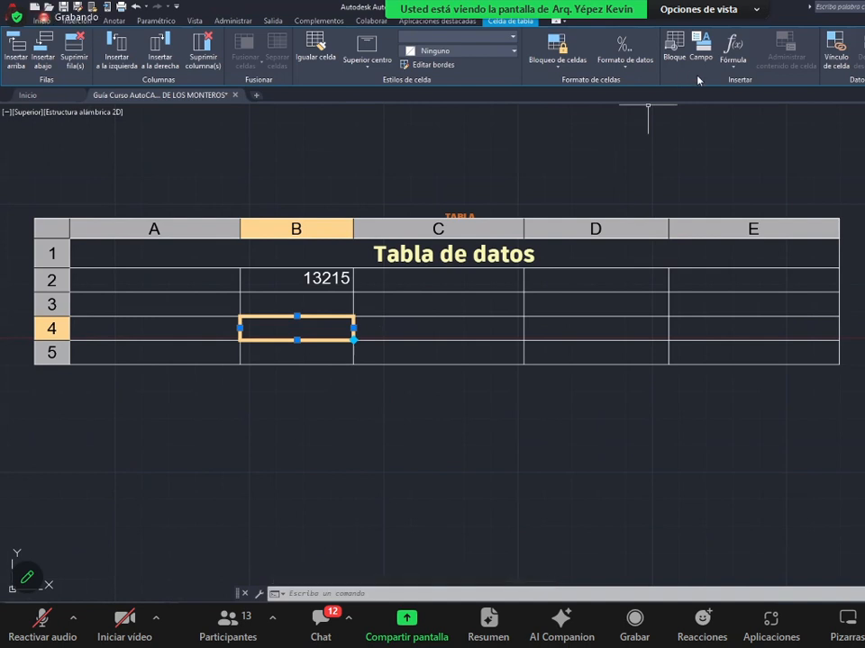
- Examine the formula types available for cell B4, such as Suma, Media and Total, and leave the table selection
click(727, 71)
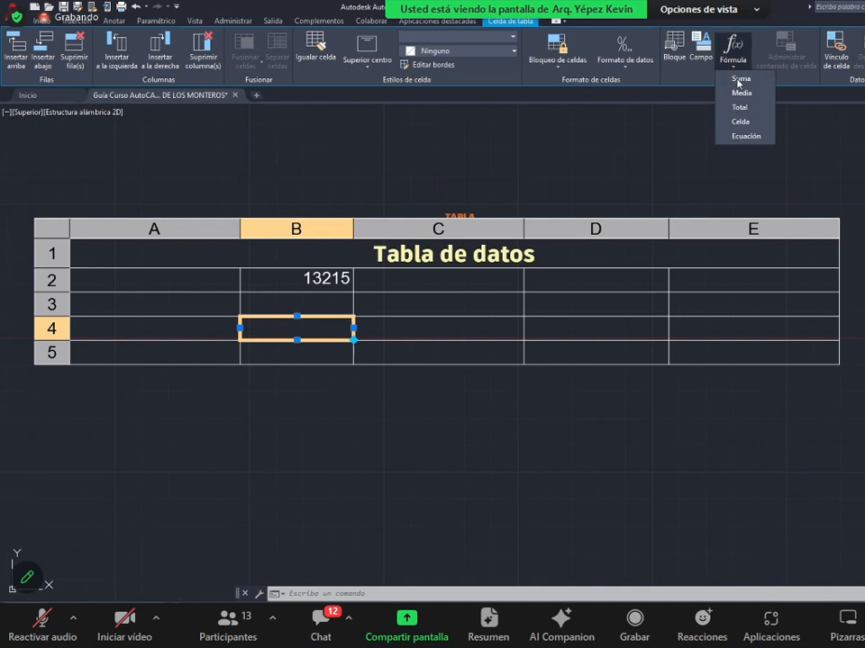
click(741, 78)
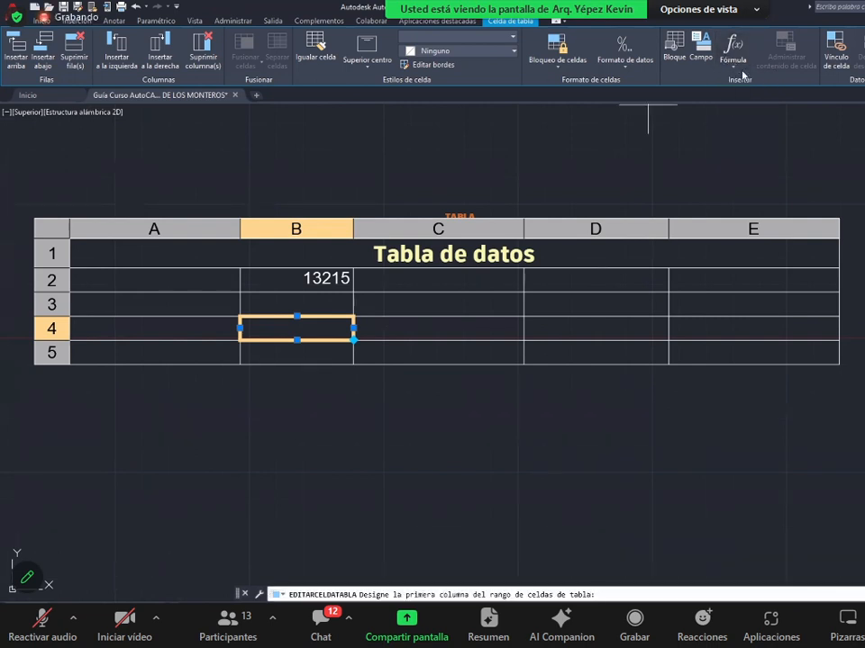
click(728, 58)
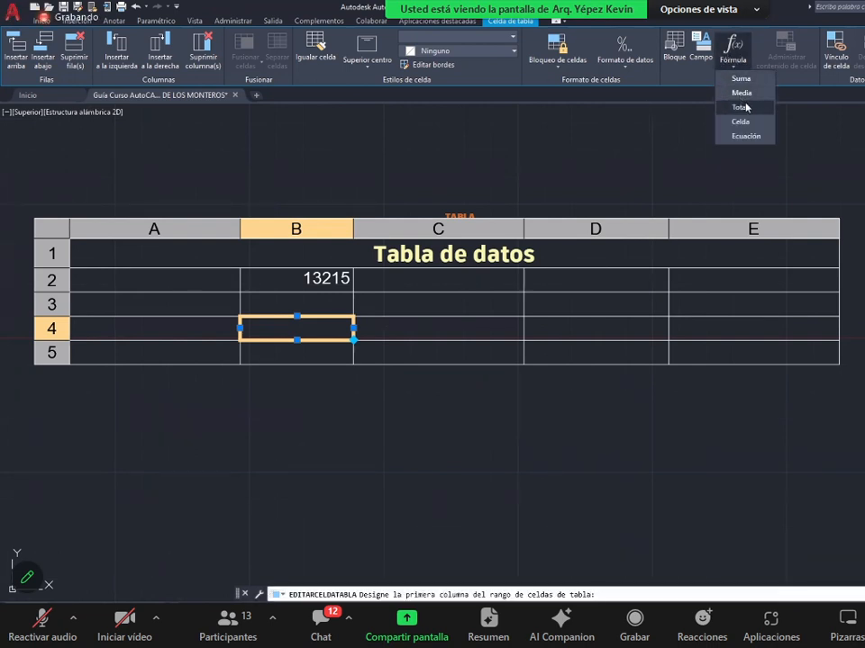
click(458, 285)
key(Escape)
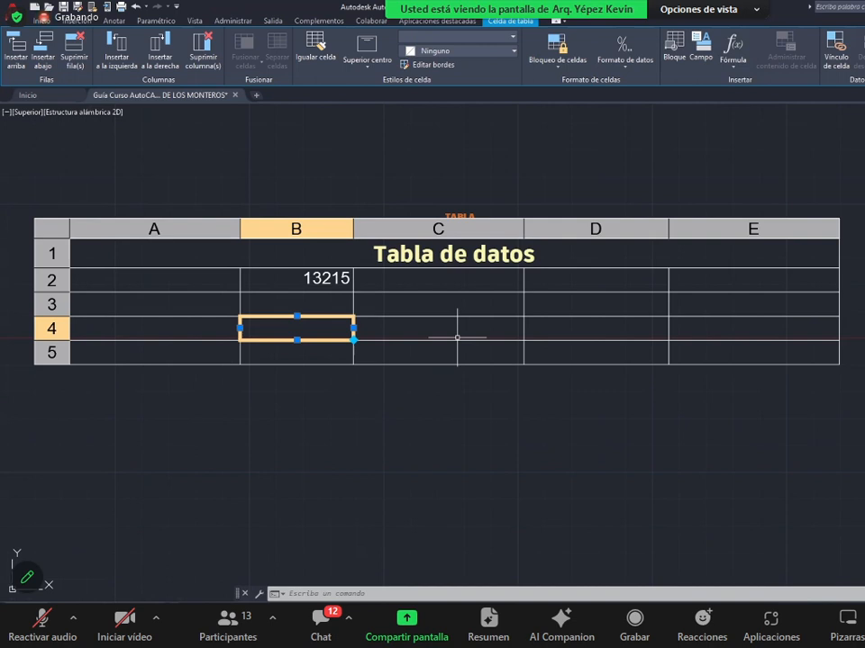
key(Escape)
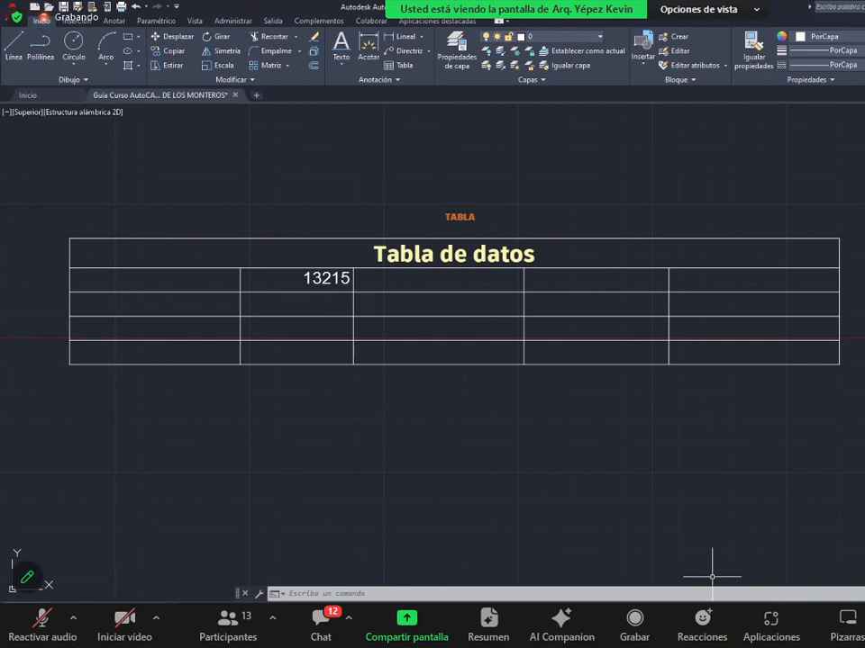
- Switch to the Excel workbook "Tabla de ejemplo", check the C.O.S. and C.U.S. values, and copy the CUADRO DE AREAS range B2:J14
click(695, 630)
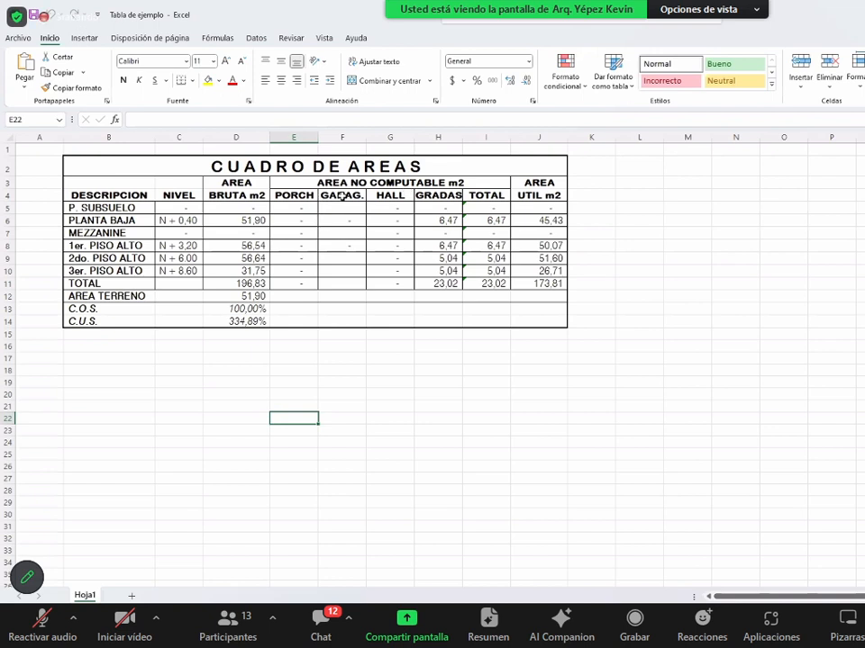
click(253, 309)
click(237, 323)
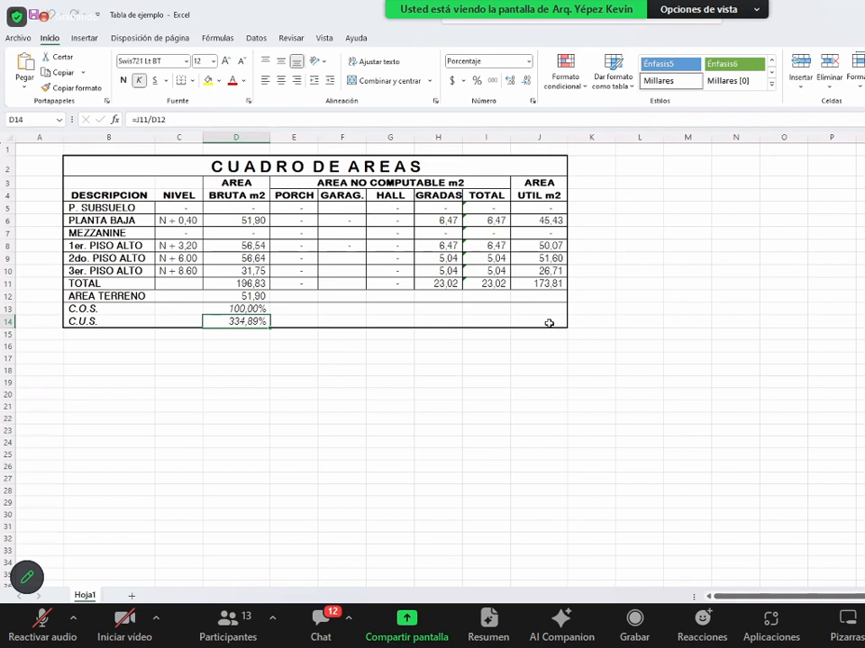
drag(530, 321, 69, 166)
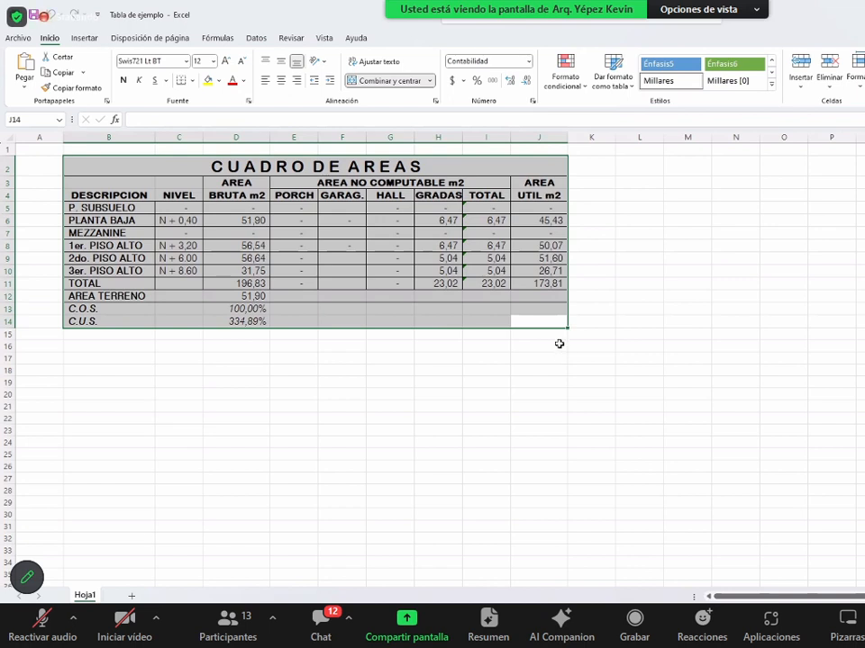
key(ctrl+c)
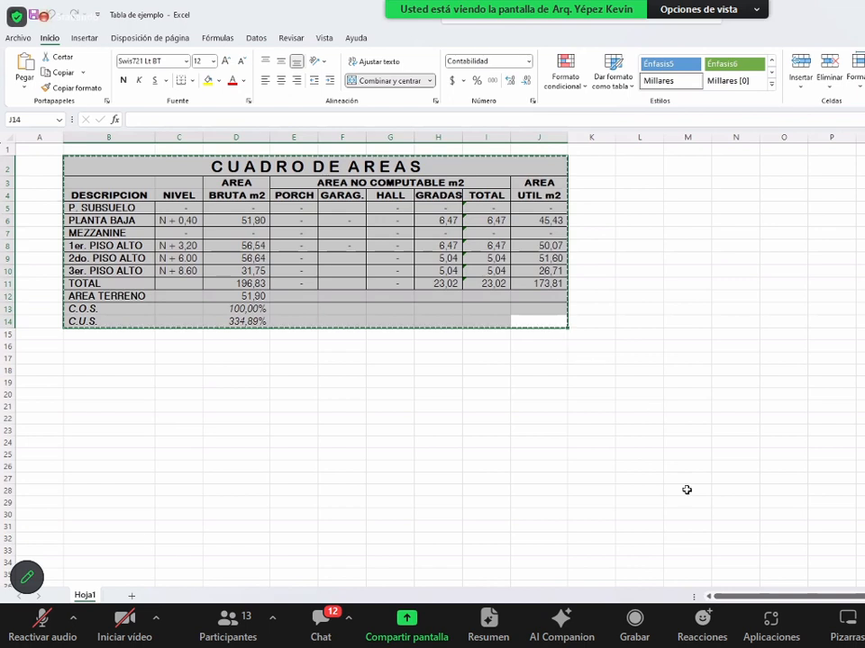
- Switch back to AutoCAD and paste the copied area table into the drawing below the "Tabla de datos" table
key(alt+Tab)
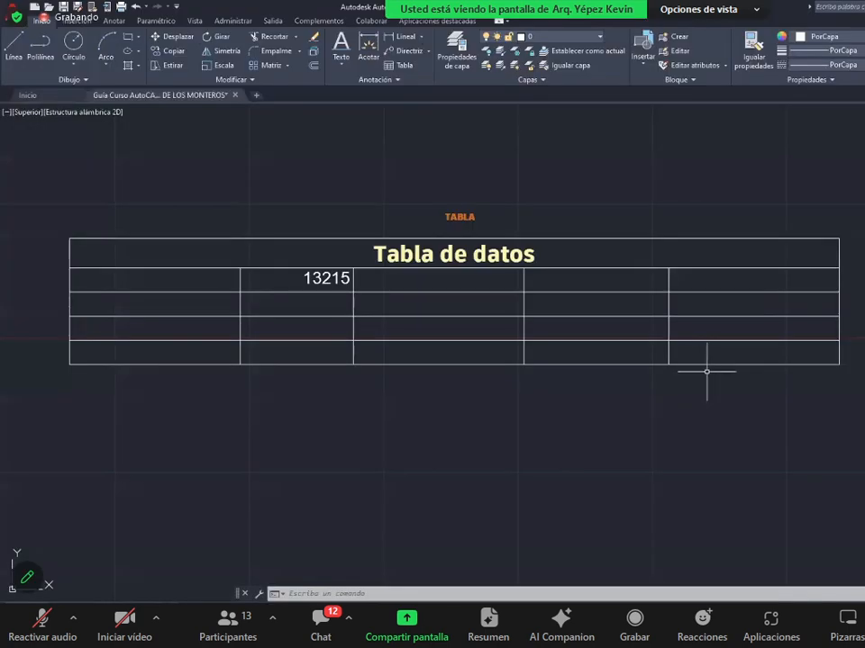
scroll(706, 371, down, 2)
scroll(505, 460, up, 2)
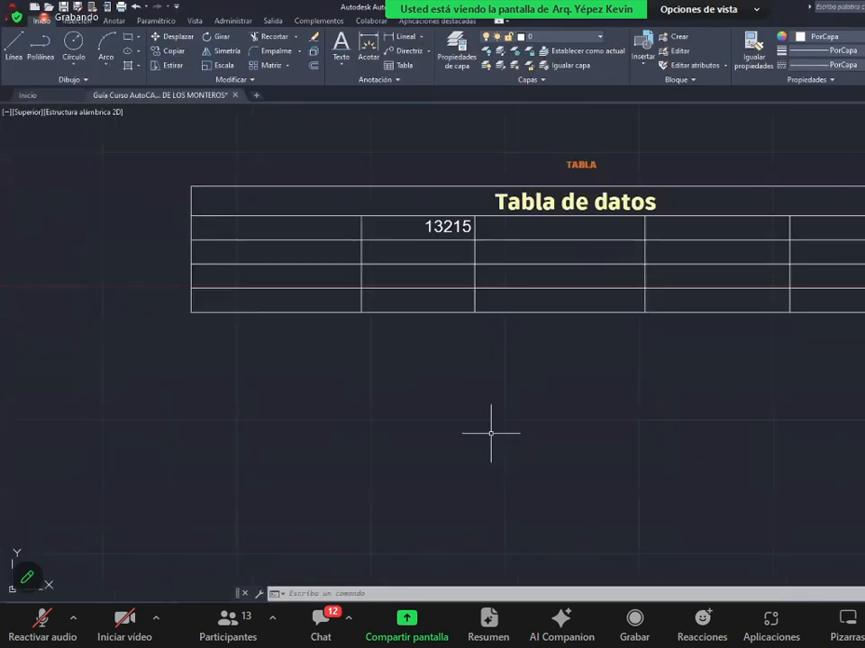
key(ctrl+v)
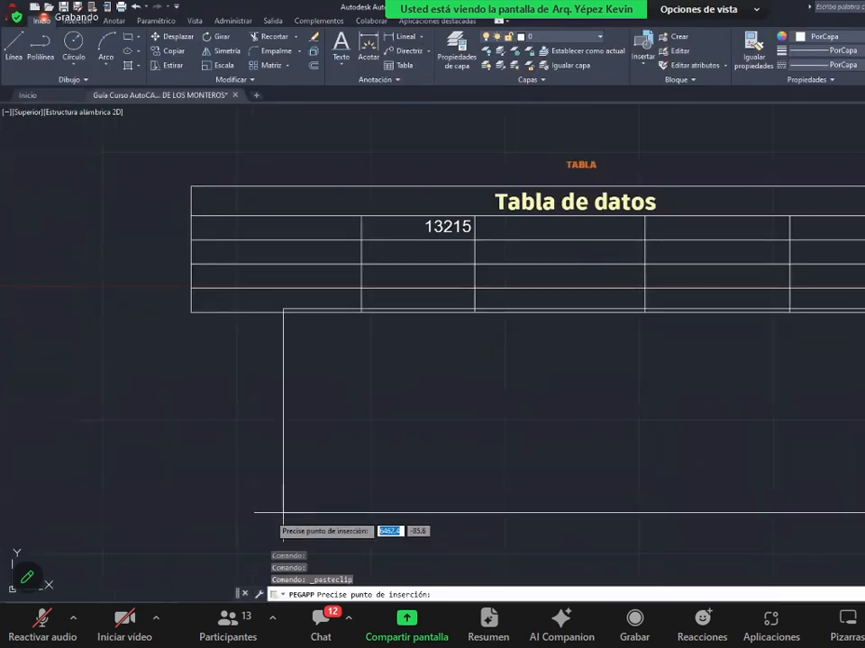
scroll(283, 512, down, 2)
scroll(281, 504, up, 2)
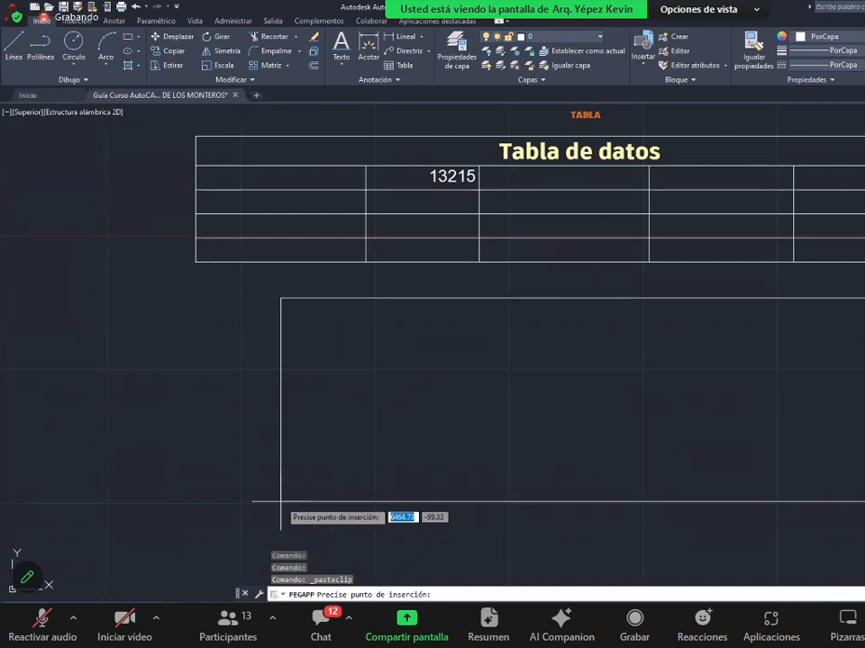
click(281, 502)
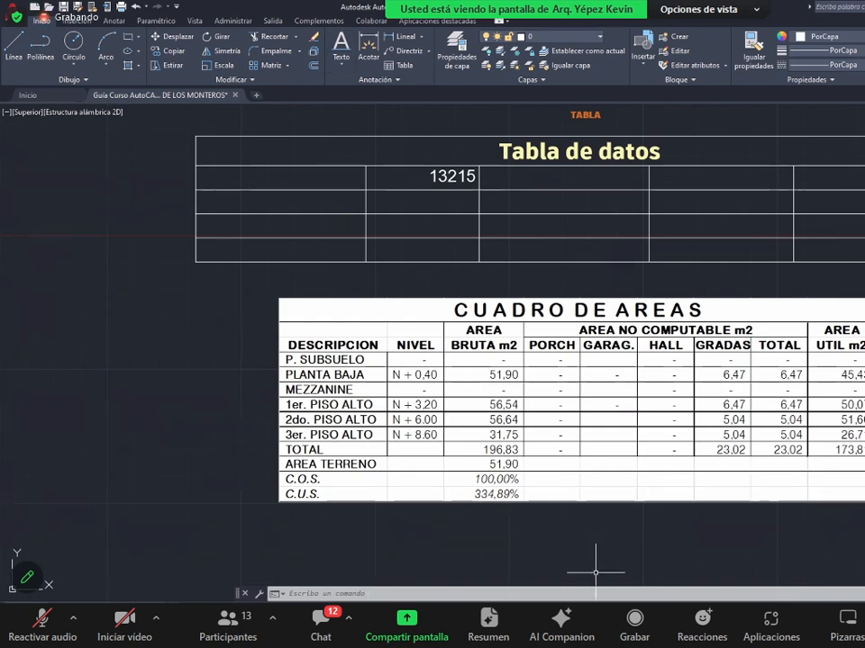
- Switch to Excel, clear the copy marking around the CUADRO DE AREAS range, and return to AutoCAD
click(623, 621)
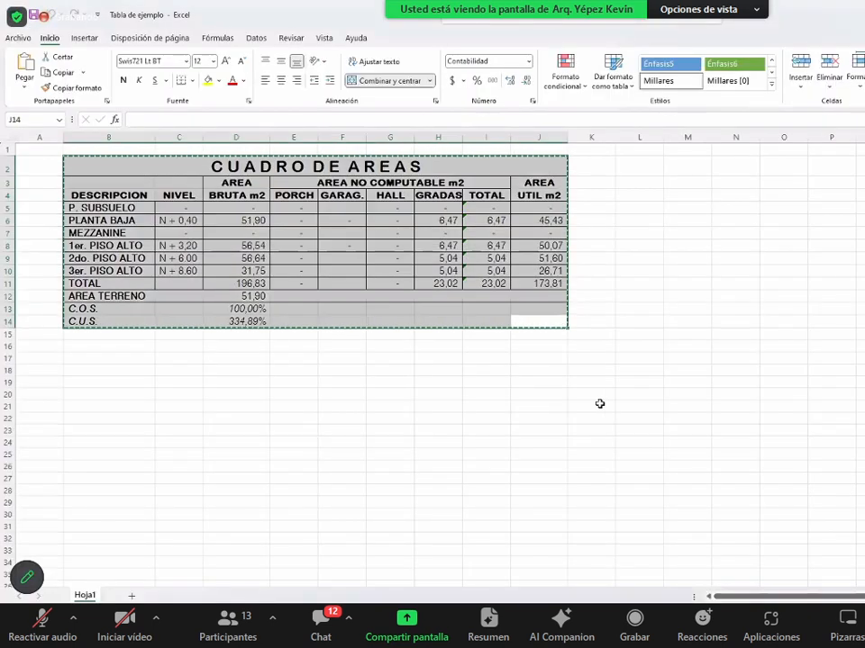
key(Escape)
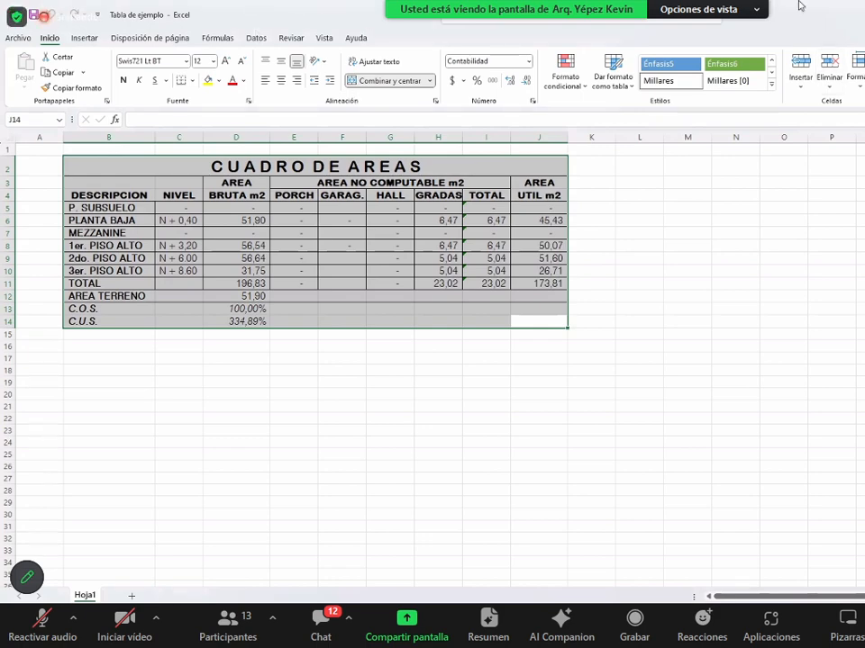
key(alt+Tab)
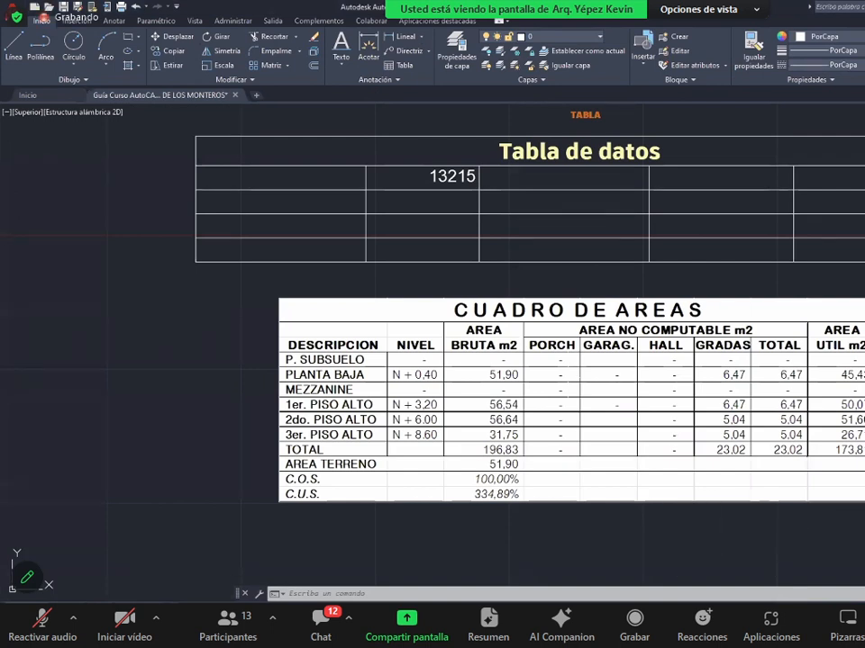
- Select the pasted CUADRO DE AREAS object and open it for editing in Excel with the OLEOPEN command
middle_drag(863, 514, 837, 514)
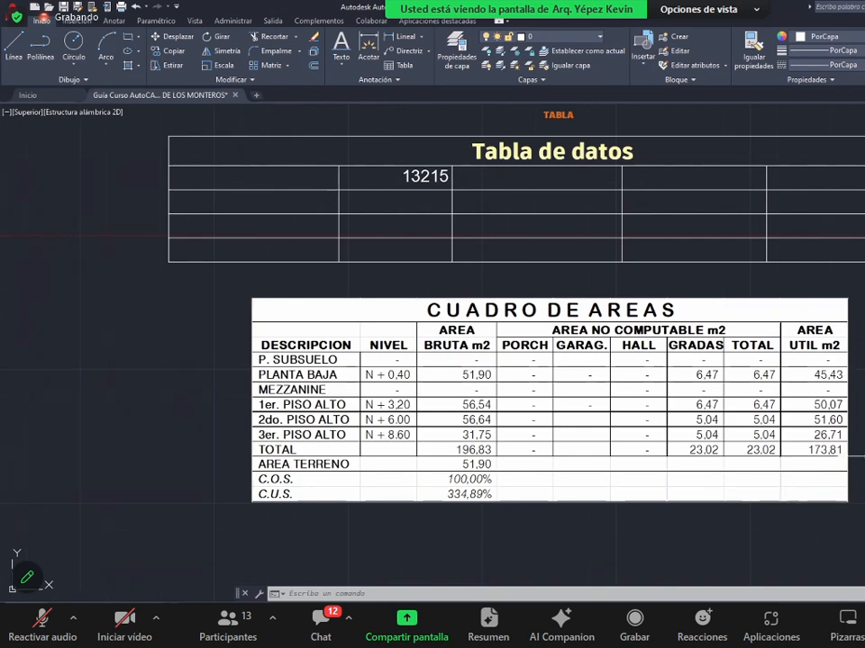
click(863, 483)
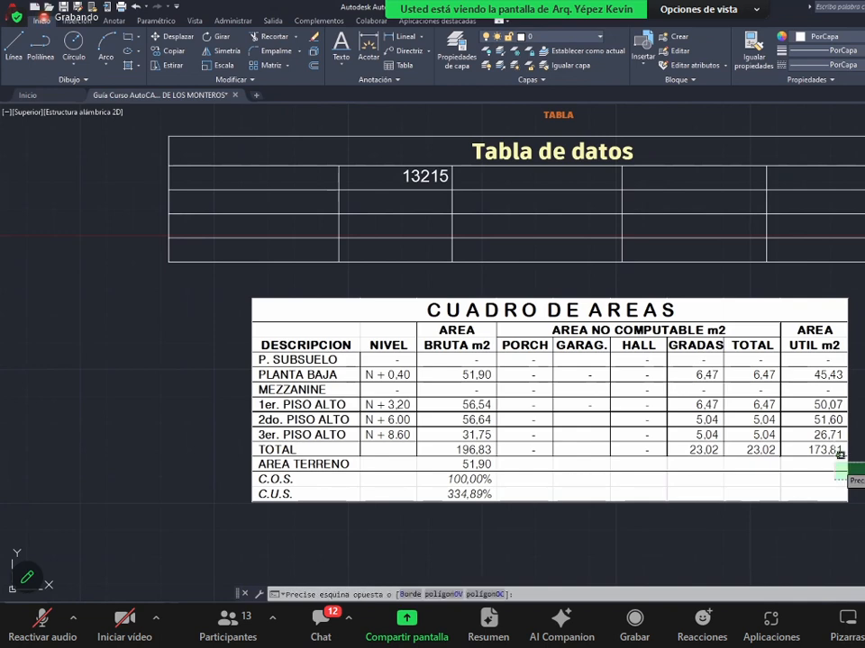
click(816, 452)
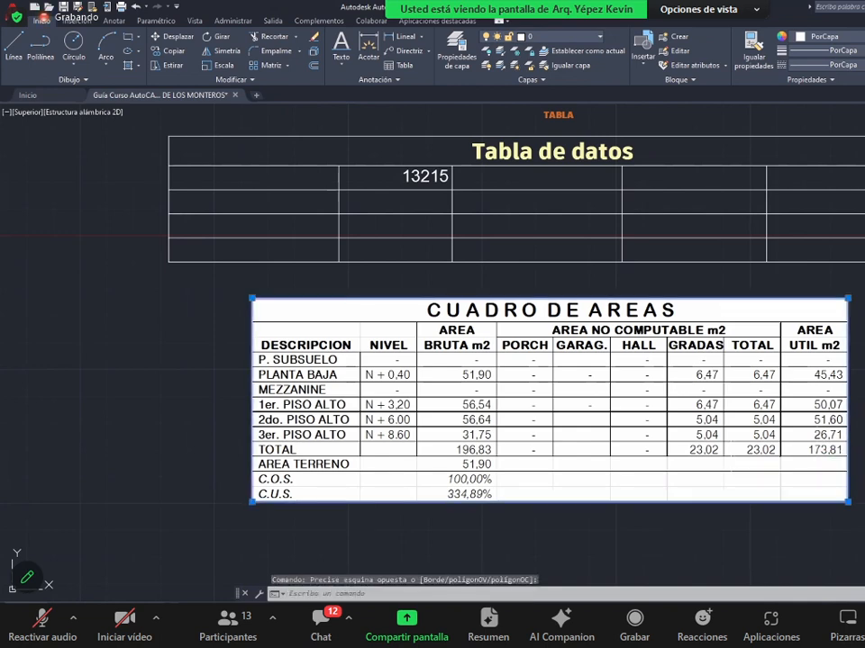
text(OLEOPEN)
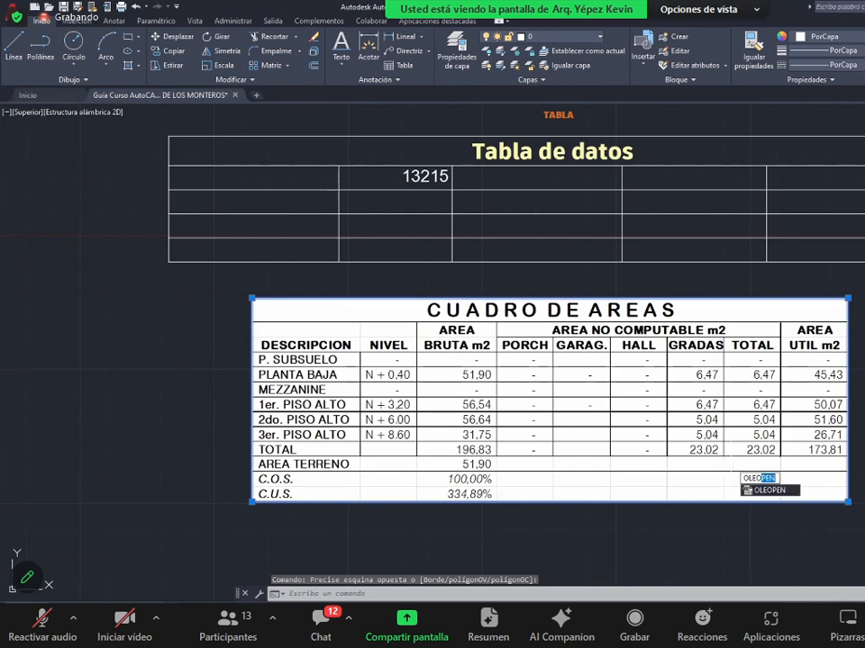
key(Return)
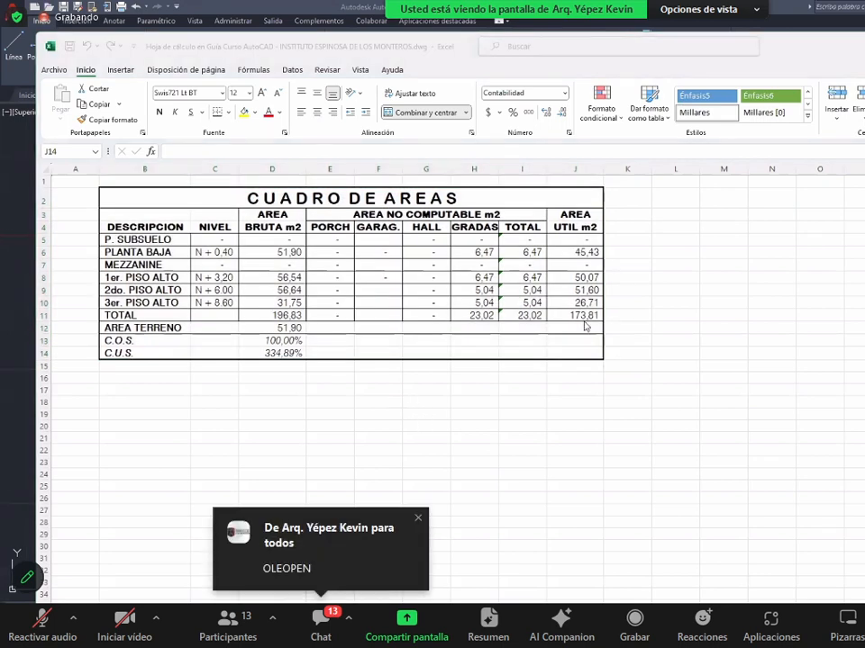
- Set the AREA BRUTA values to 6548 for 1er. PISO ALTO, 878 for PLANTA BAJA and 654 for 3er. PISO ALTO
click(263, 265)
click(285, 278)
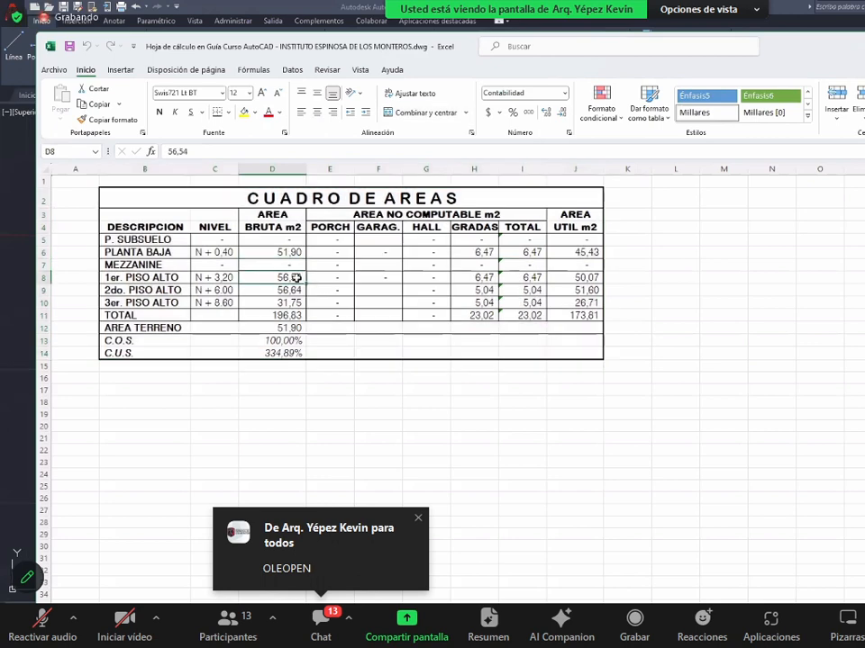
text(6.548)
key(Up)
key(Up)
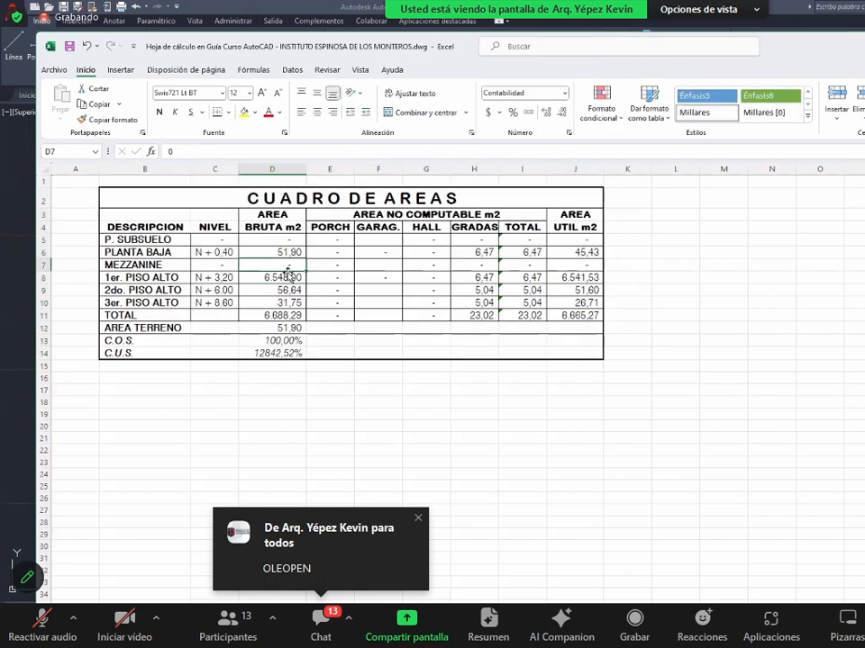
text(878)
key(Down)
key(Down)
key(Down)
key(Down)
text(654)
key(Return)
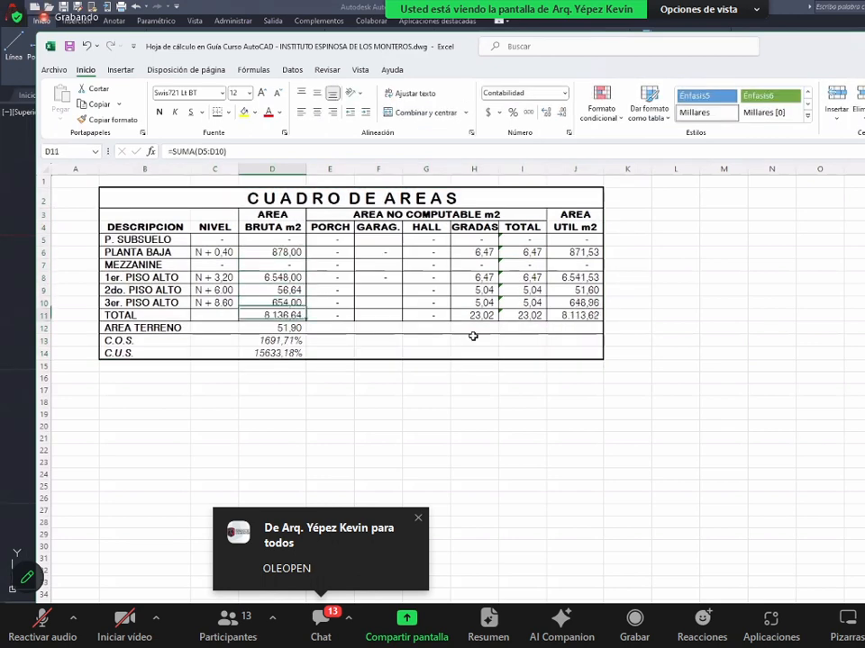
- Fill the CUADRO DE AREAS title cell with yellow and close the embedded sheet to return to the AutoCAD drawing
click(411, 199)
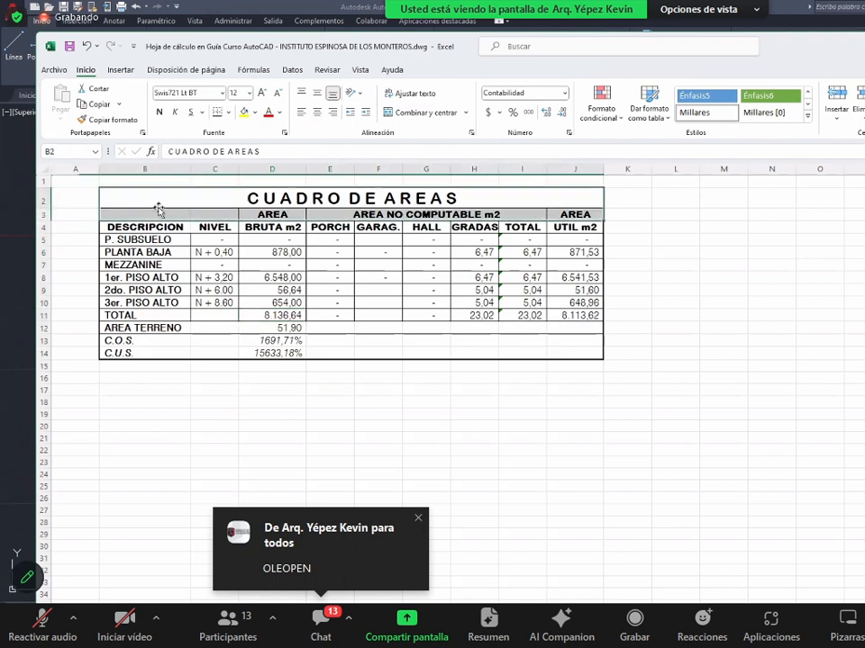
click(243, 112)
drag(414, 253, 415, 261)
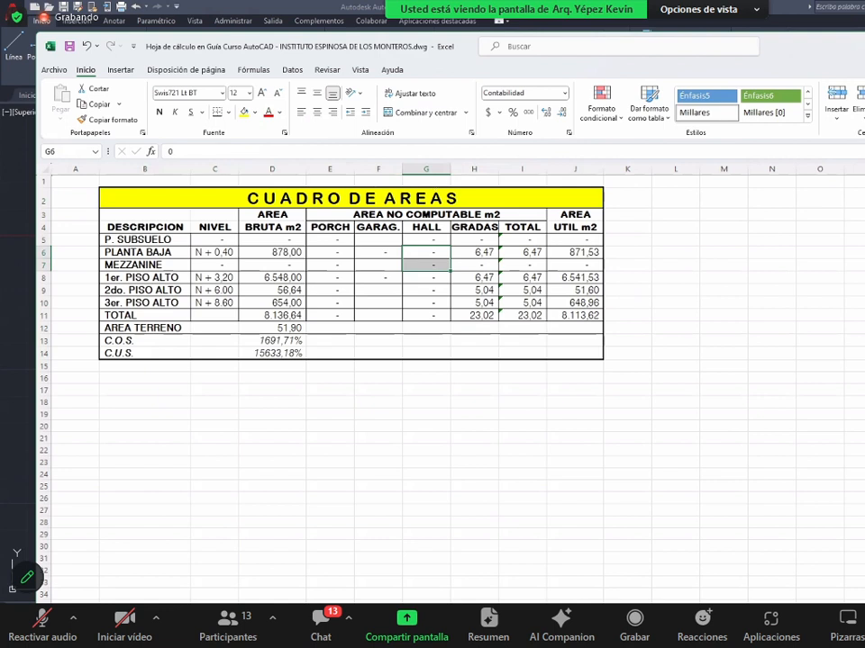
drag(810, 46, 785, 57)
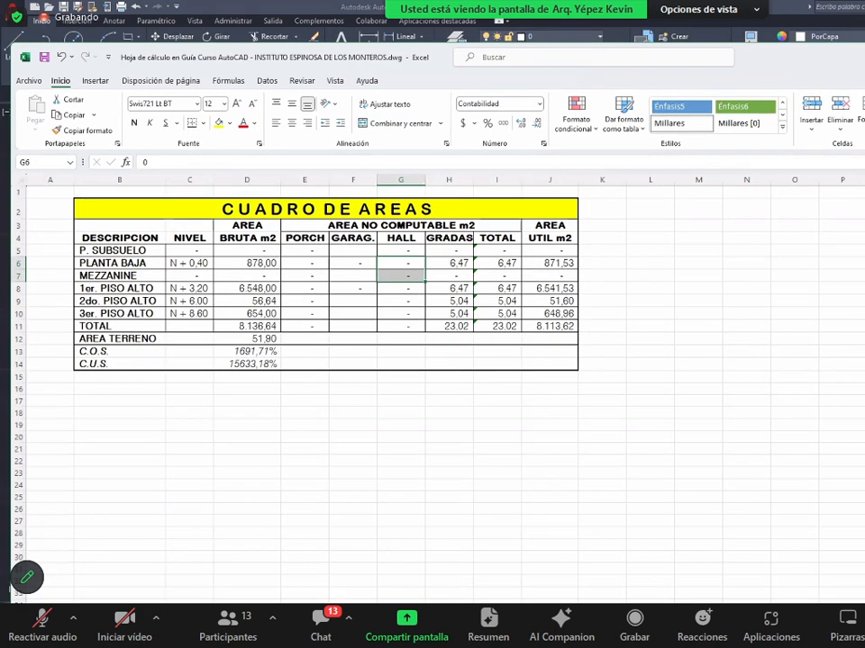
key(alt+F4)
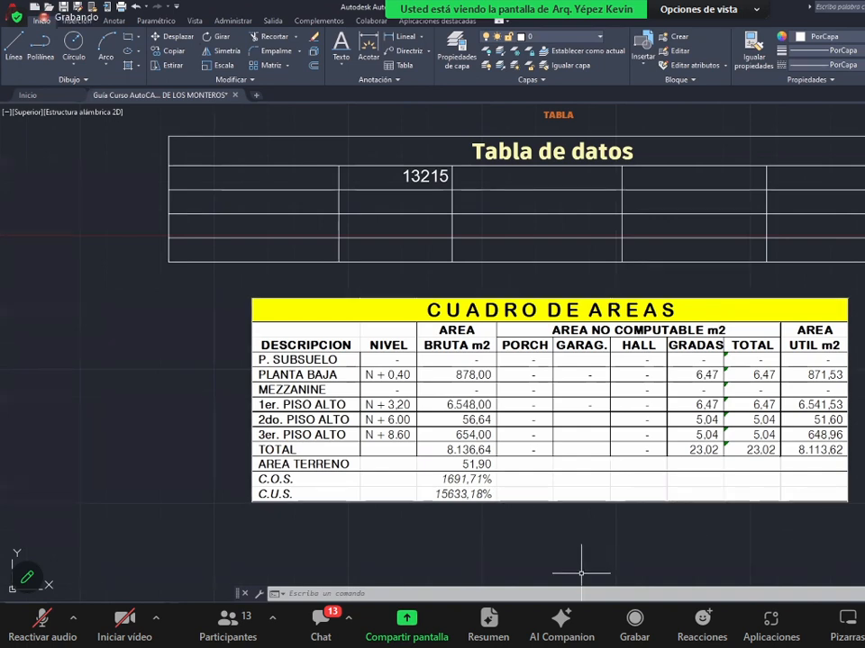
- Launch Excel and create a blank workbook
key(super)
text(excel)
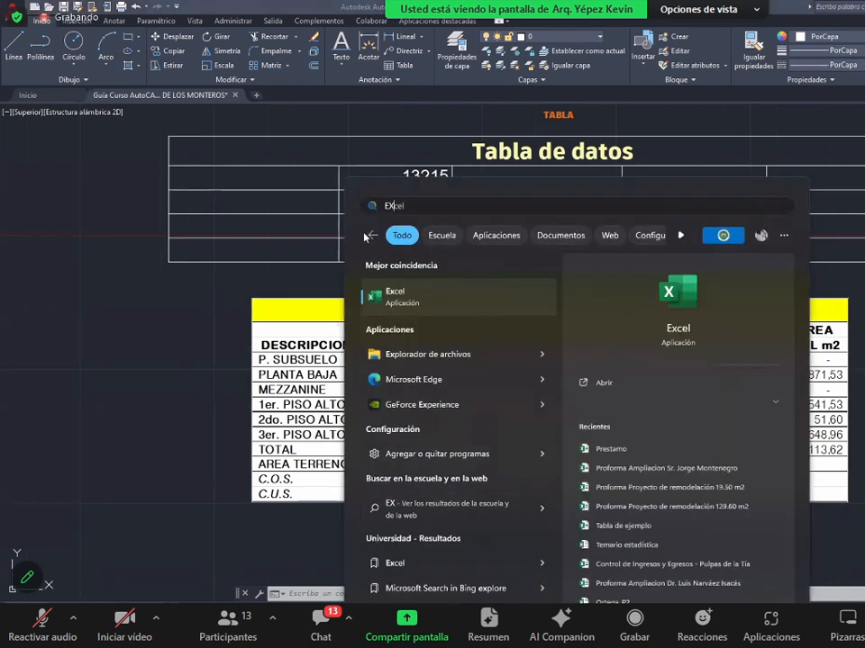
key(Return)
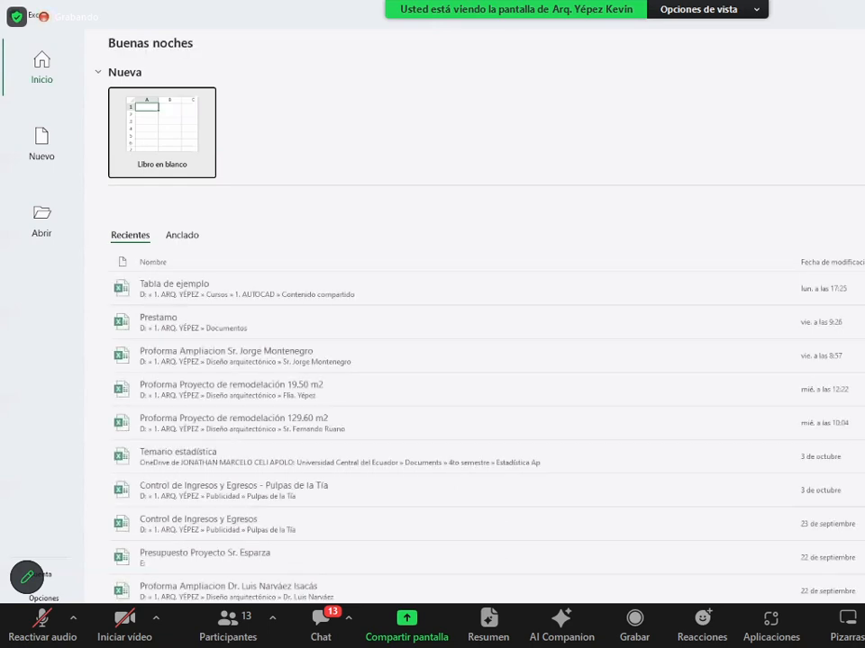
click(110, 166)
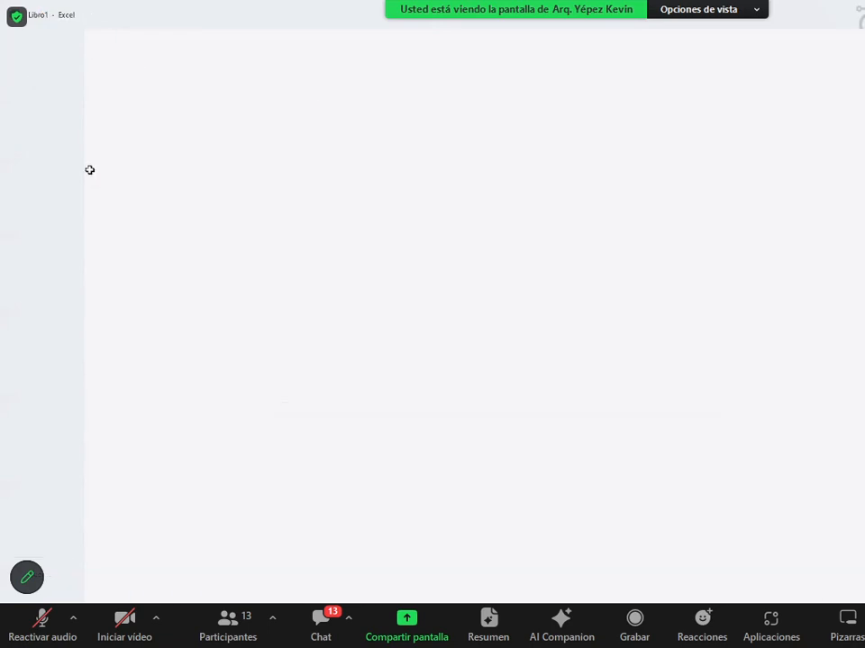
- Apply a thick outside border to the range B3:F12
drag(86, 173, 278, 280)
click(191, 80)
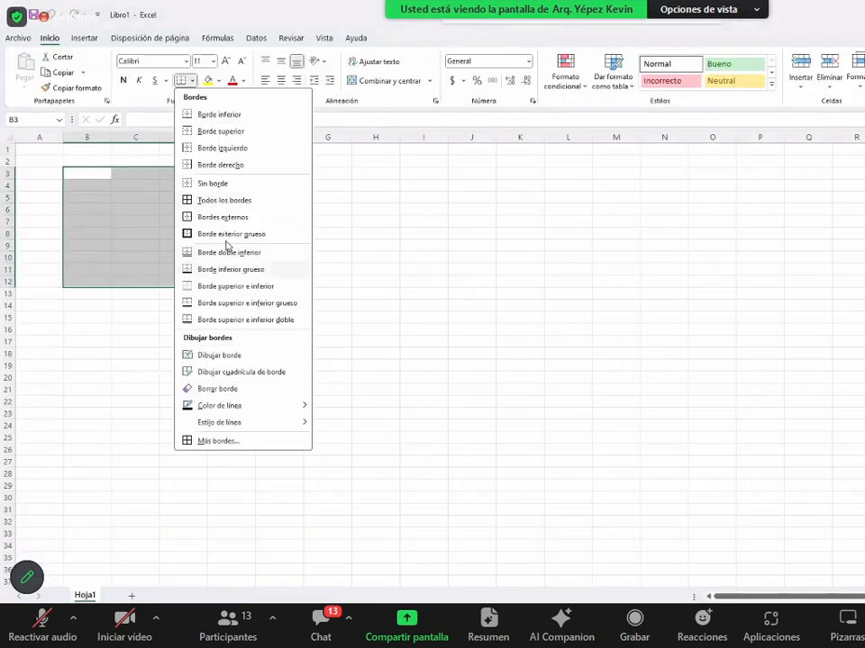
click(231, 233)
click(193, 233)
click(135, 186)
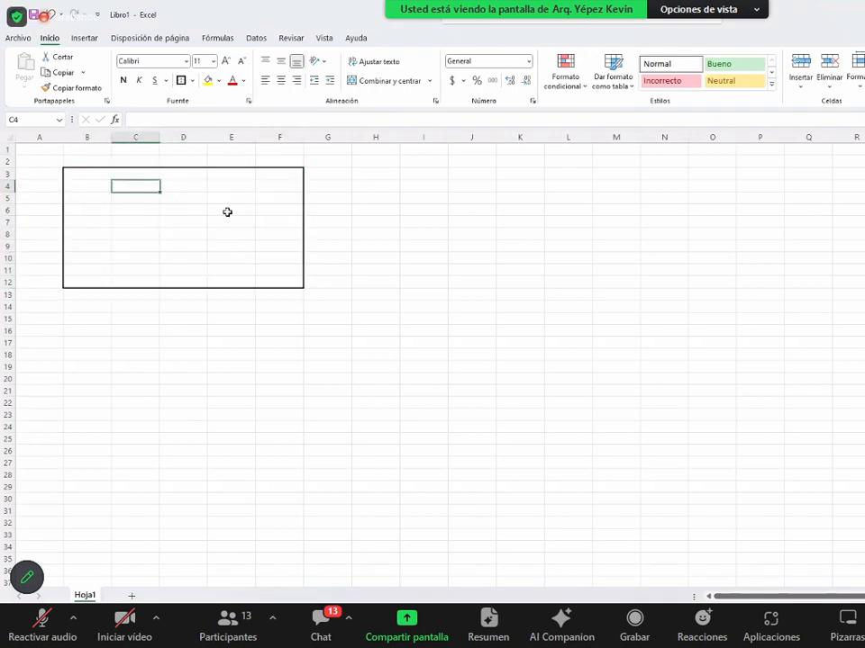
- Merge and center the cells B3:F4 and enter the title ASDASDASDAS
drag(144, 186, 299, 172)
click(387, 80)
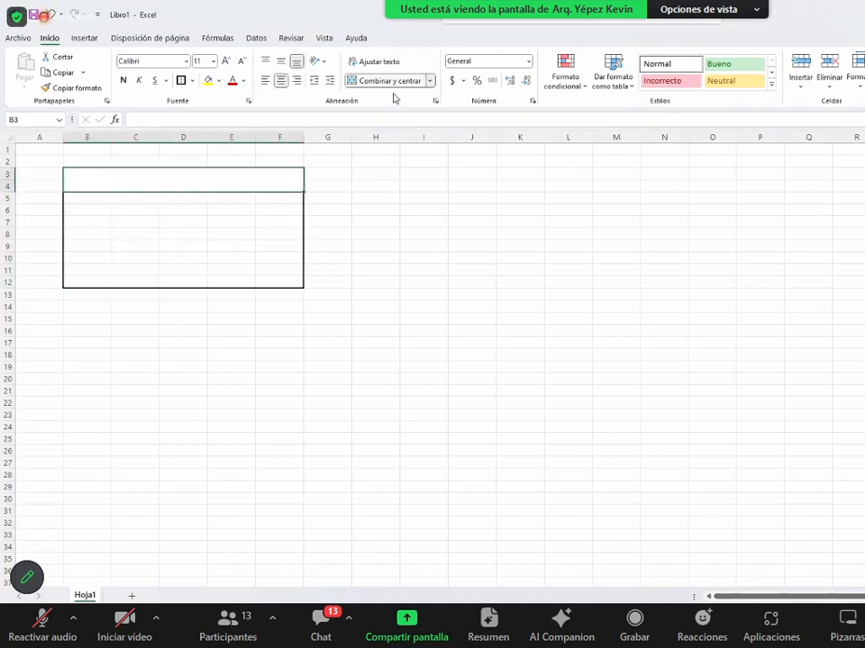
text(ASDASDASDAS)
click(196, 233)
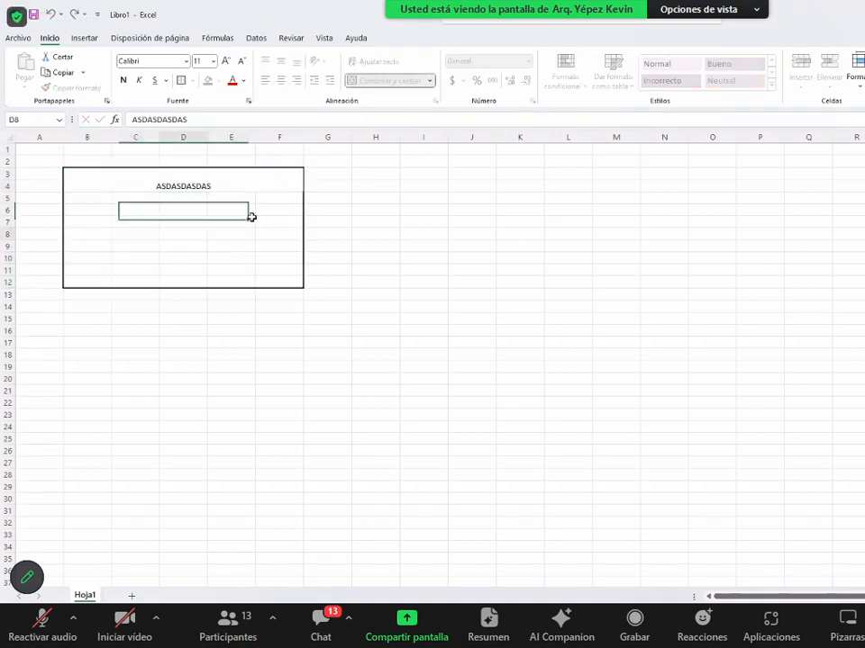
- Fill the range B8:D10 with yellow
click(96, 233)
shift+click(194, 257)
click(208, 80)
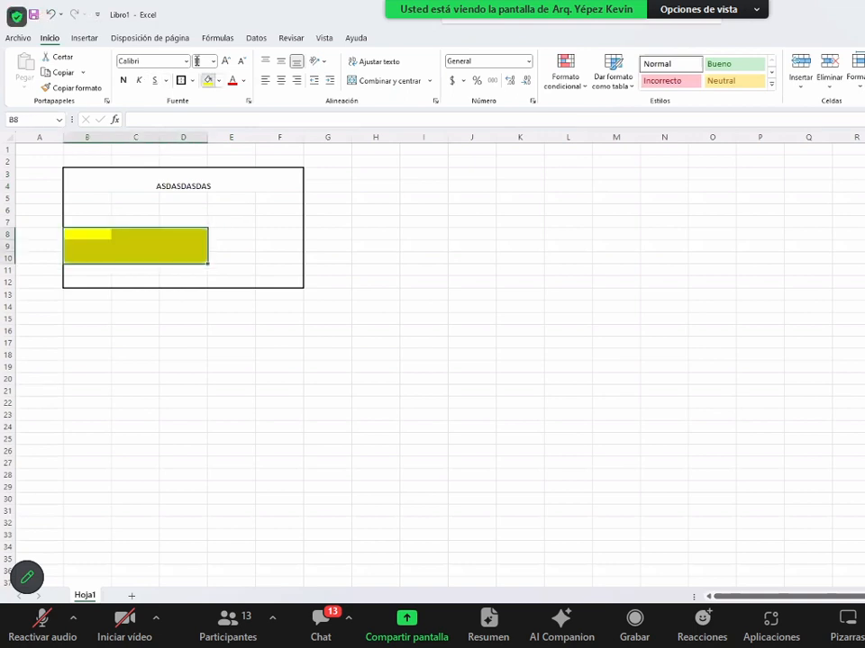
click(286, 222)
click(414, 378)
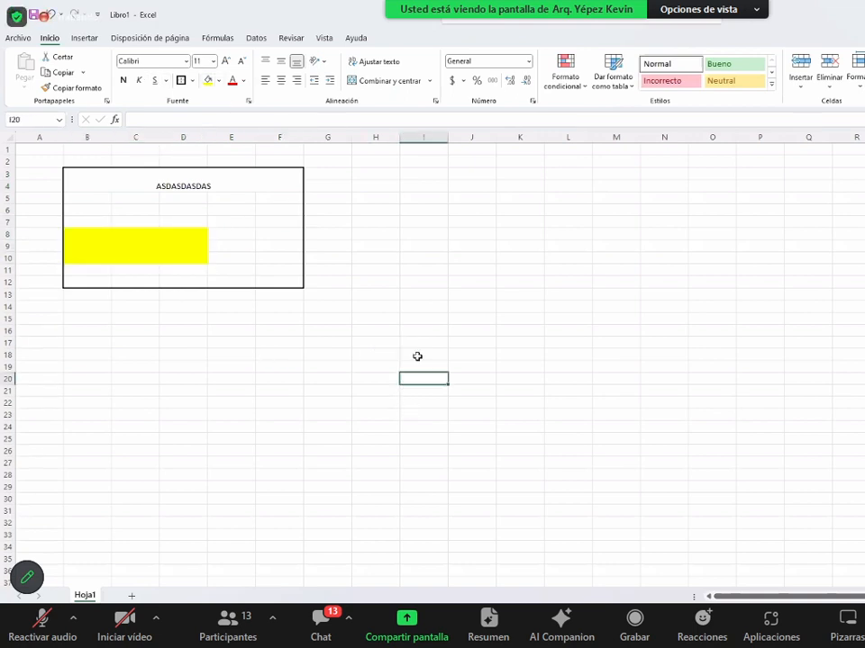
- Copy the whole bordered table B3:F12
click(287, 175)
drag(172, 274, 168, 282)
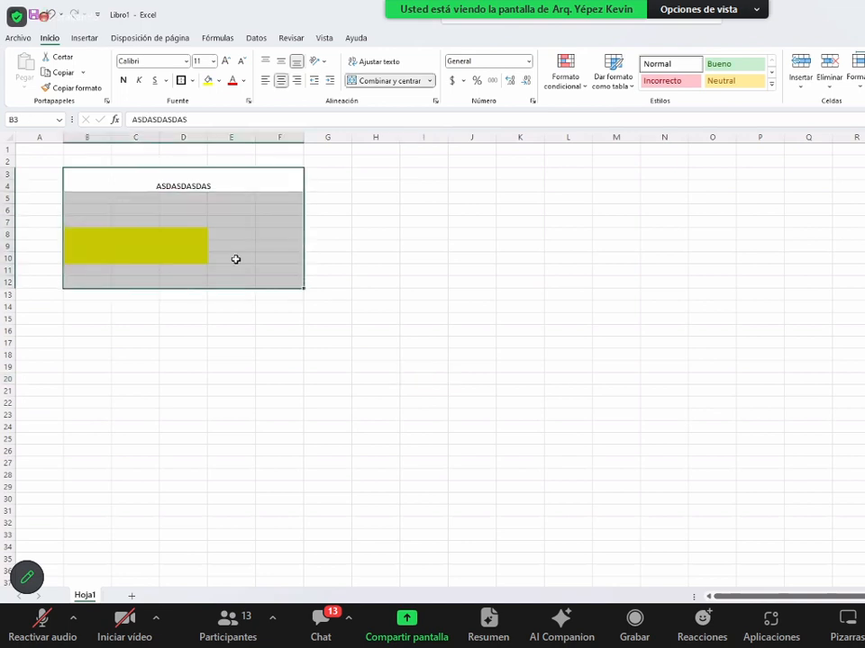
key(ctrl+c)
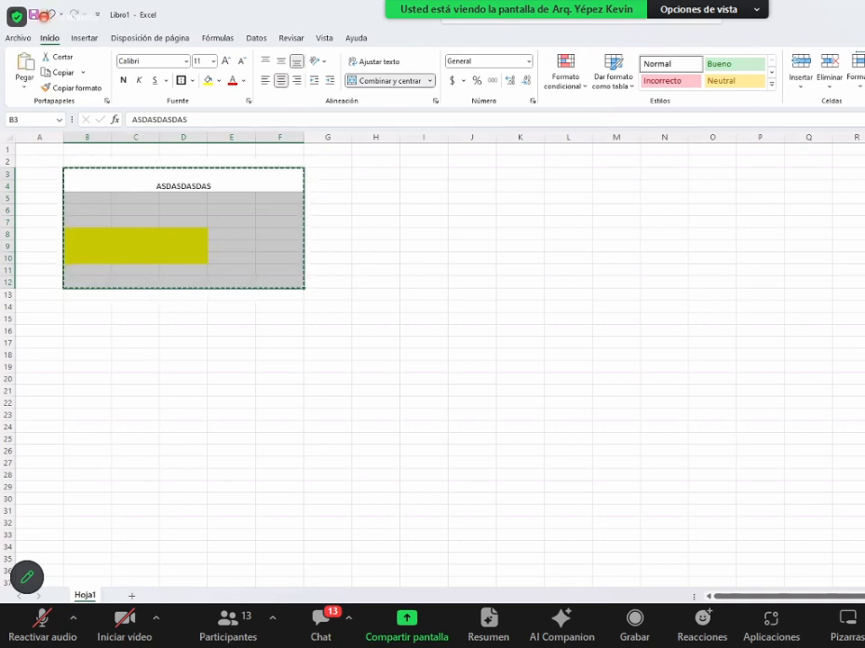
- Switch to AutoCAD and paste the copied table into the drawing below the CUADRO DE AREAS table
key(alt+Tab)
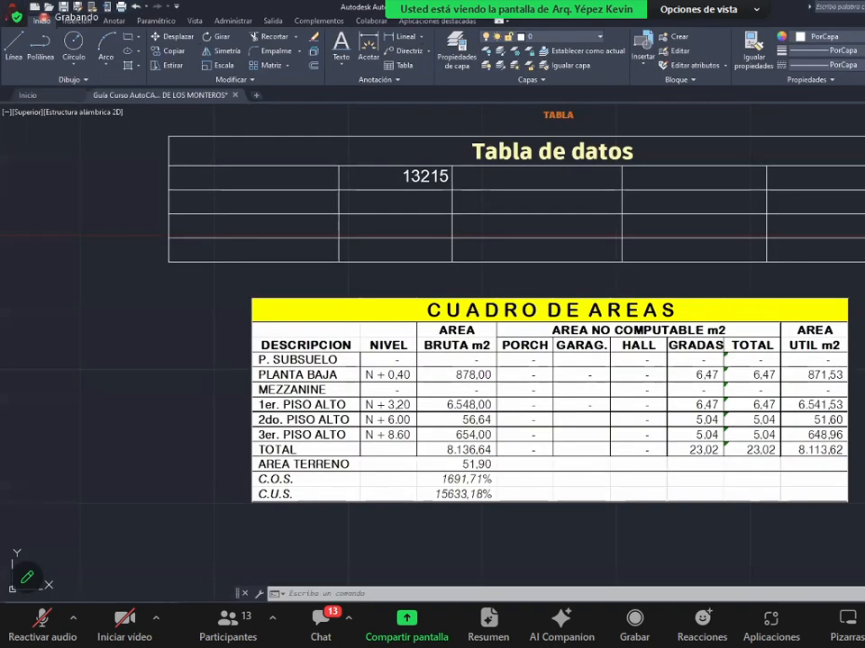
scroll(431, 394, down, 3)
key(ctrl+v)
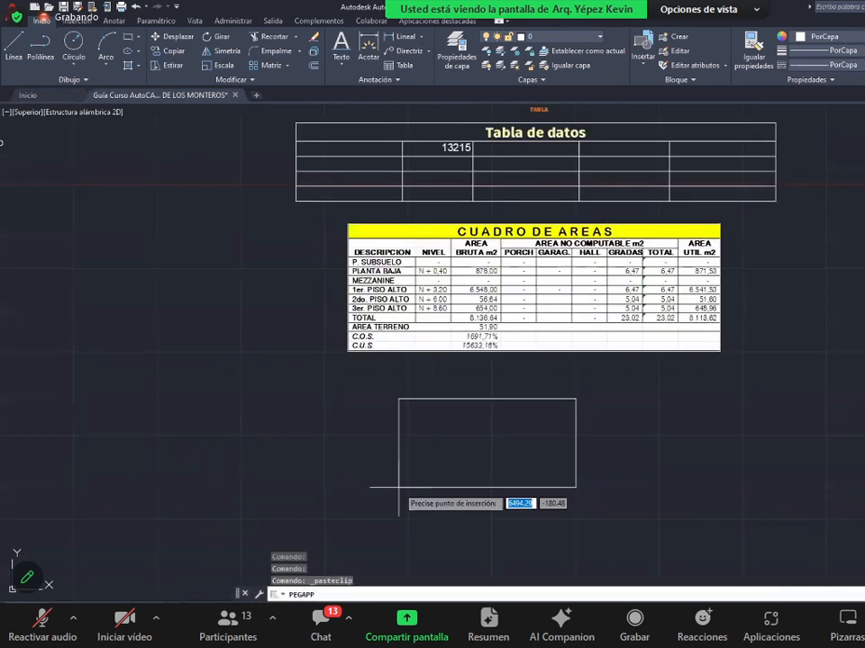
click(422, 389)
scroll(481, 437, up, 2)
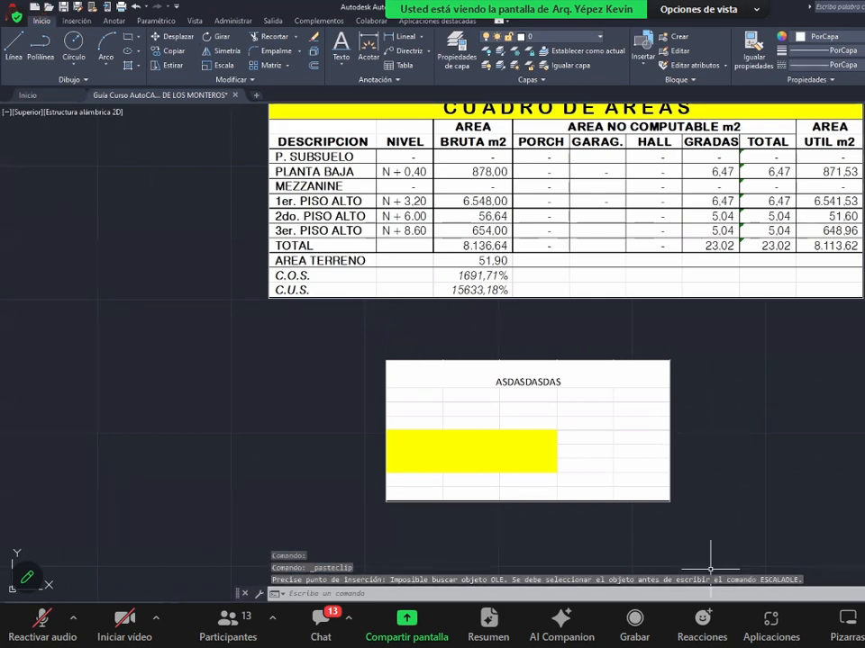
- Switch to Excel, close the Libro1 workbook and return to the AutoCAD drawing
key(alt+Tab)
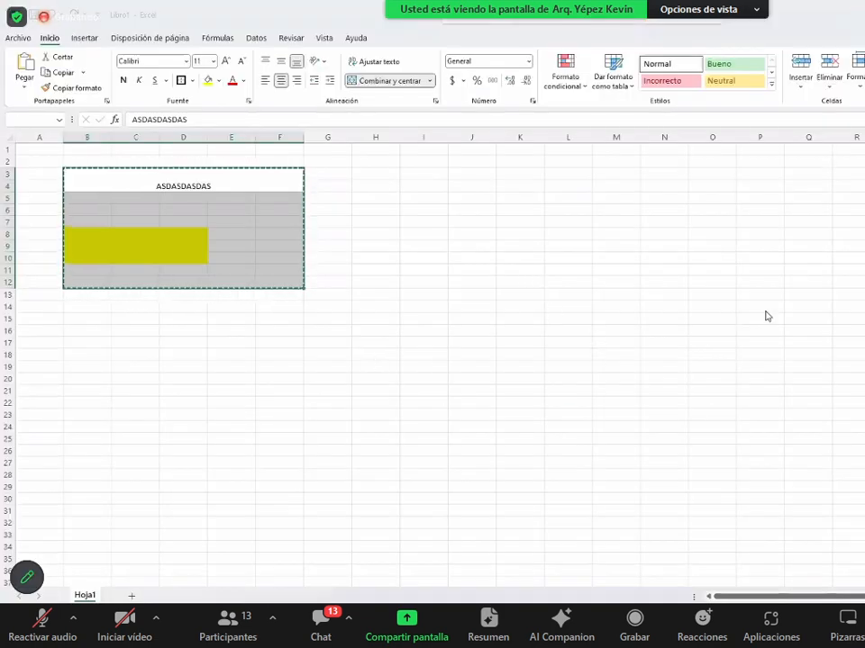
key(alt+F4)
click(610, 386)
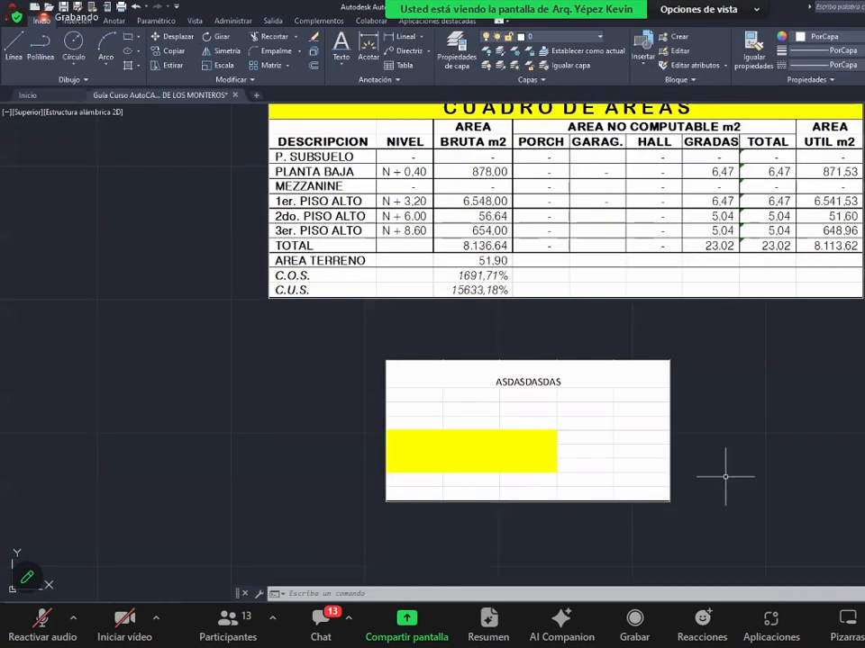
- Select the pasted ASDASDASDAS table and open it for editing in Excel with the OLEOPEN command
scroll(726, 467, up, 1)
scroll(726, 467, down, 1)
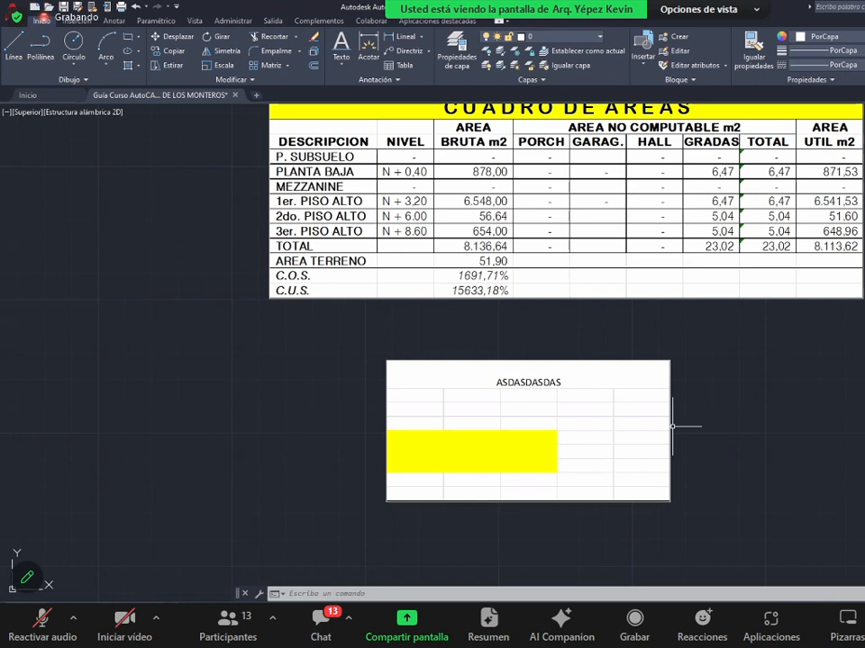
click(700, 507)
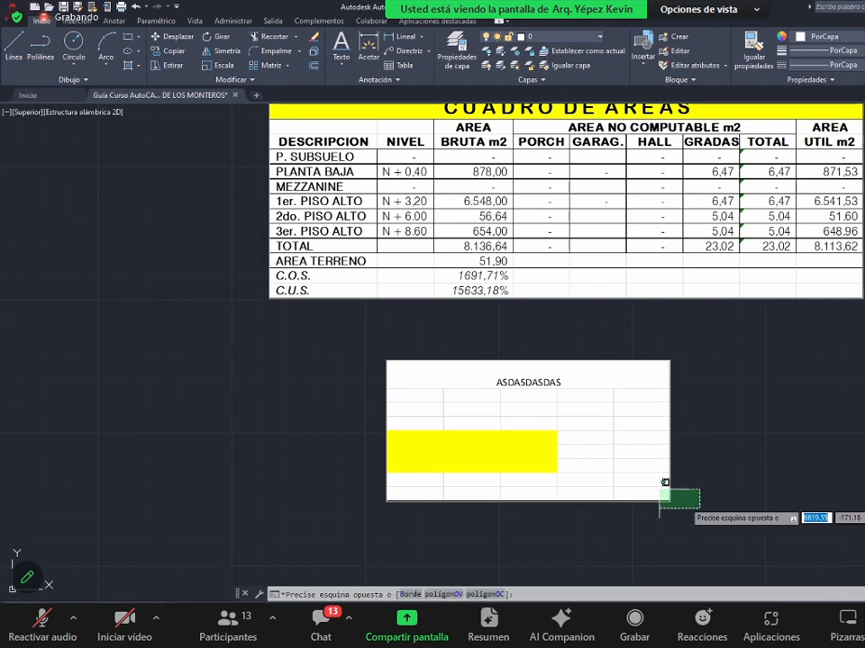
click(664, 484)
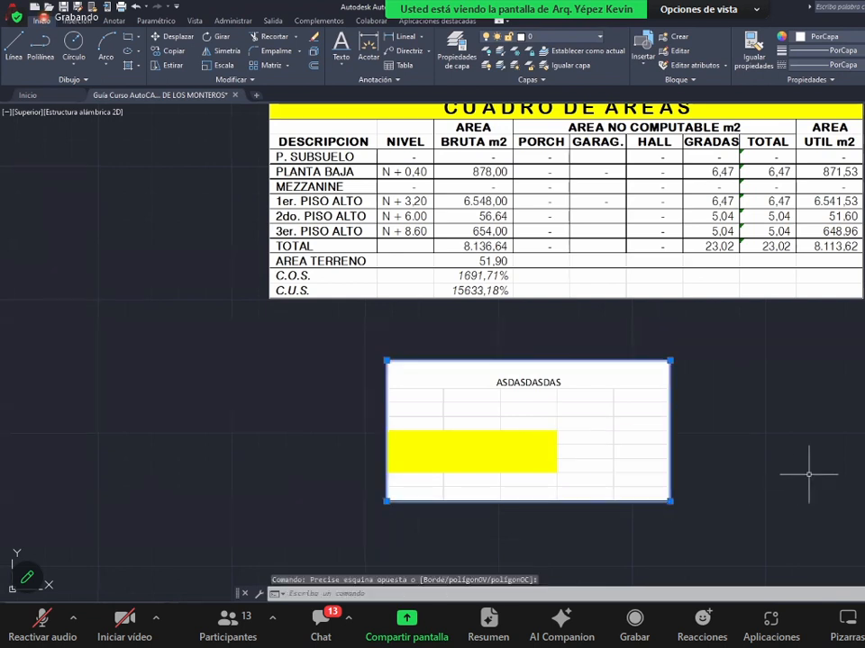
text(OLE)
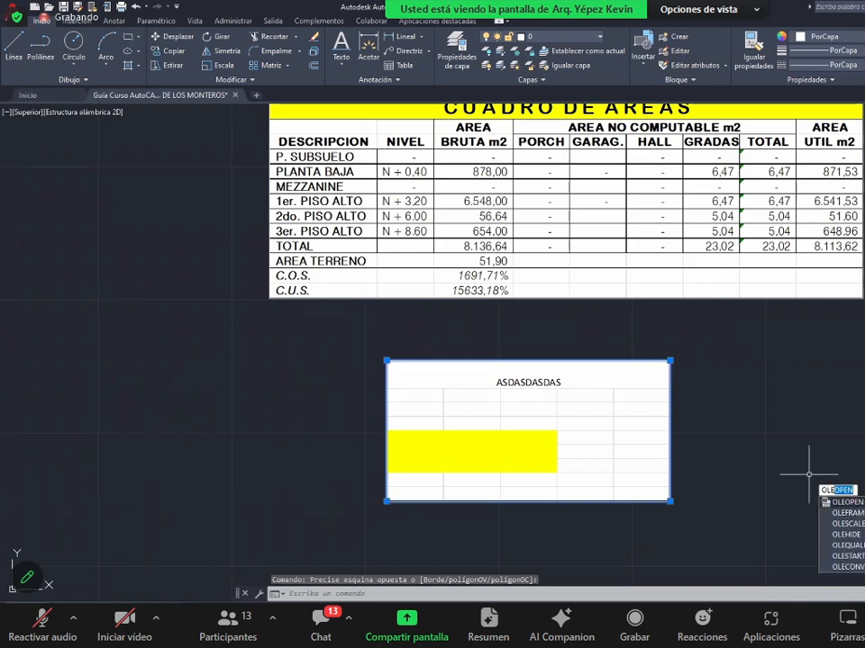
key(Return)
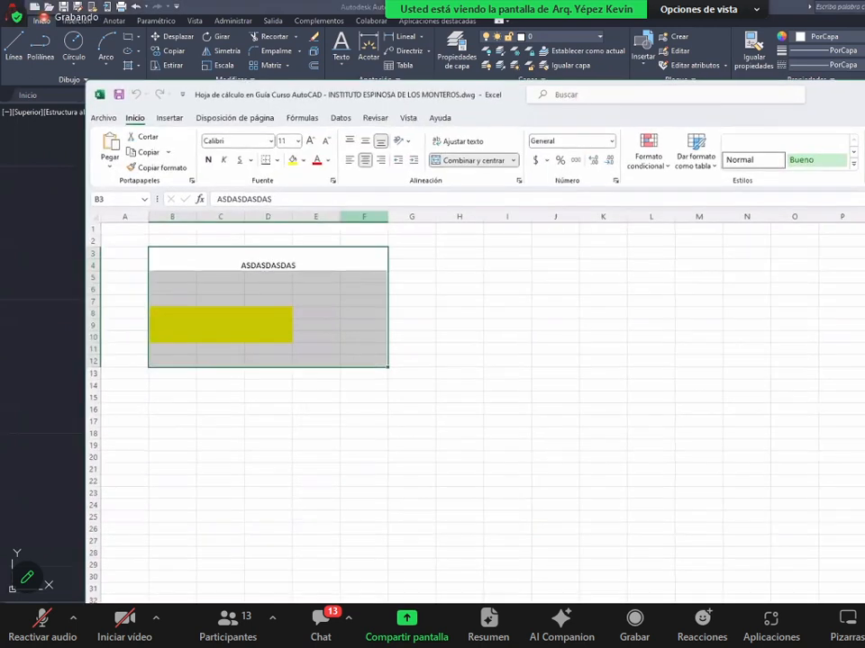
- Enter ASDASDA in D7, ASDASD in C9 and ASDAS in D9, and close the embedded sheet to update the drawing
click(267, 300)
text(ASDASDA)
click(218, 325)
text(ASDASD)
click(266, 325)
text(ASDAS)
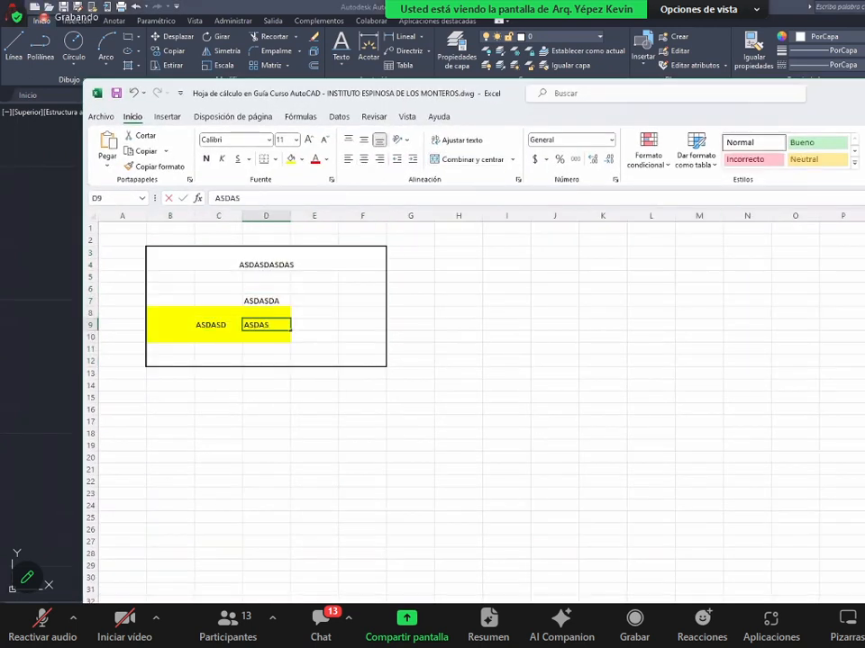
drag(513, 93, 383, 108)
click(860, 108)
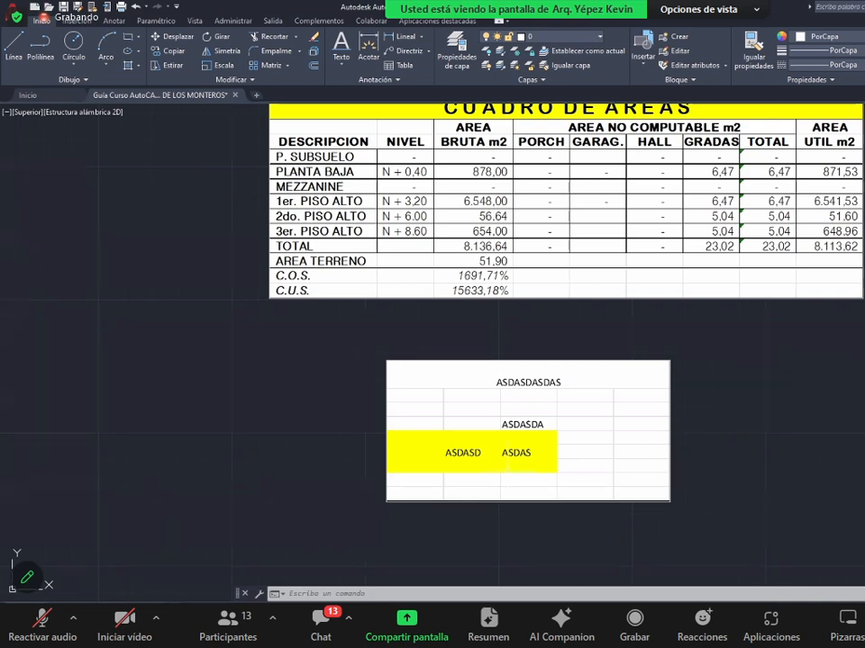
- Select the CUADRO DE AREAS table and try to stretch it by its lower-right corner grip
scroll(518, 443, down, 4)
scroll(530, 466, up, 2)
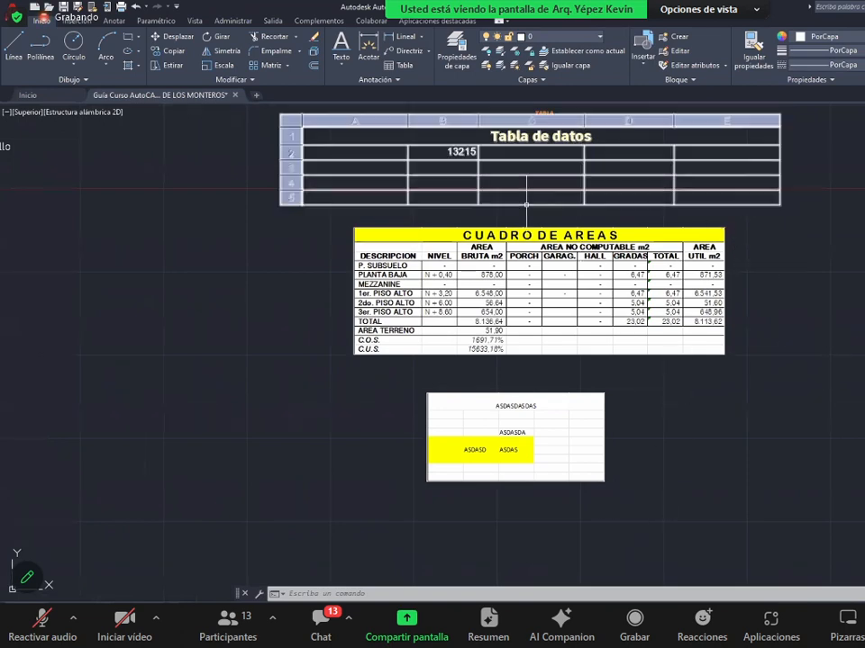
scroll(524, 205, up, 2)
scroll(470, 314, down, 2)
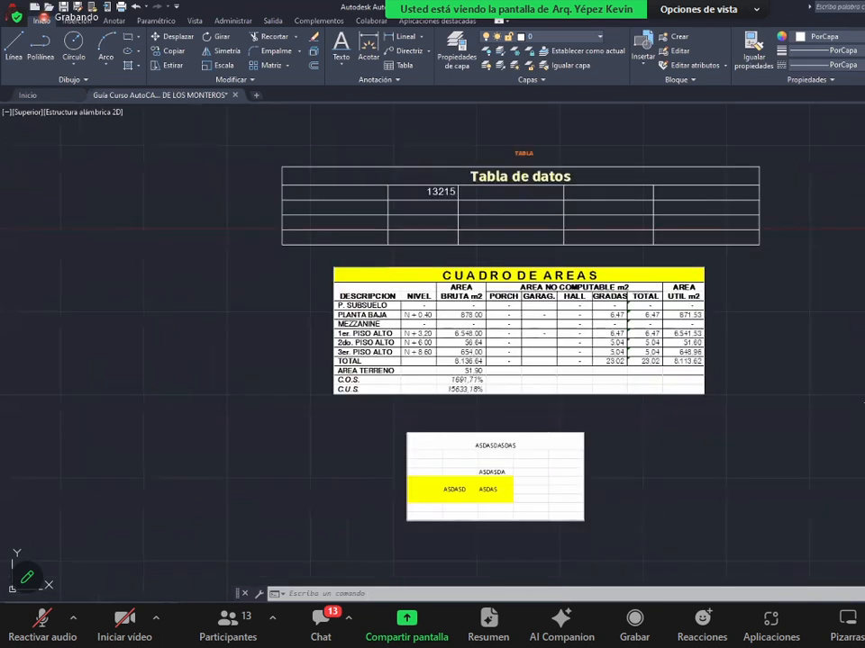
click(736, 412)
click(632, 365)
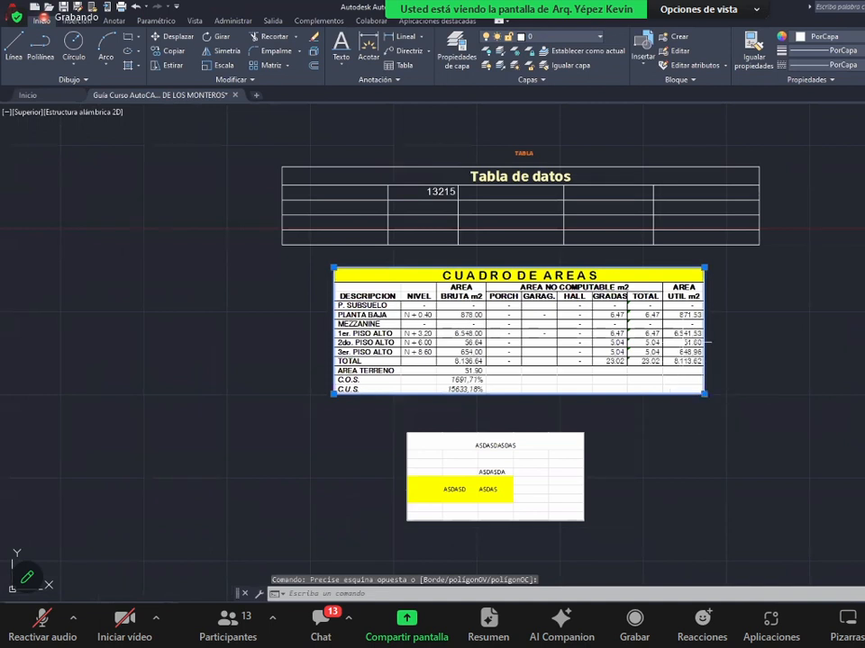
click(703, 395)
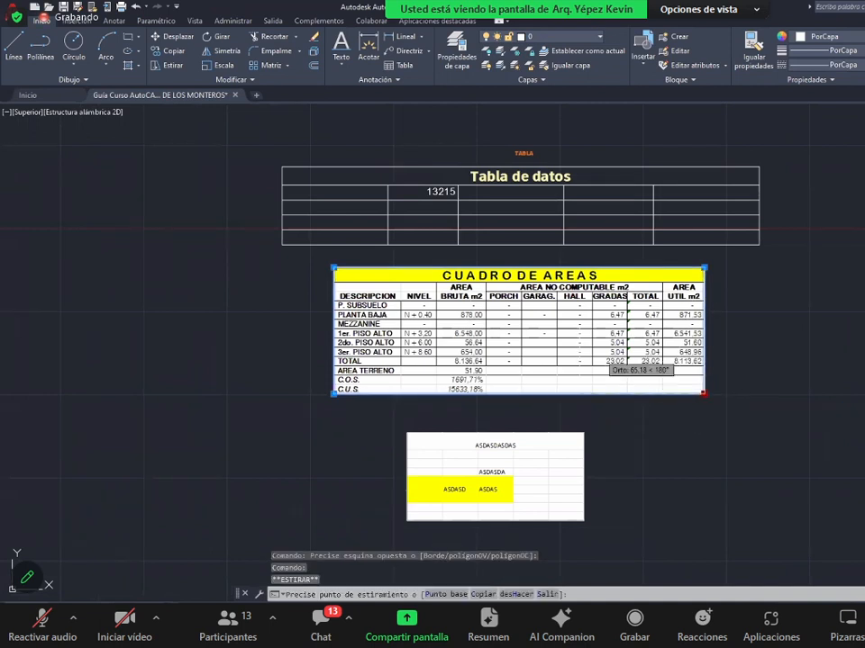
key(Escape)
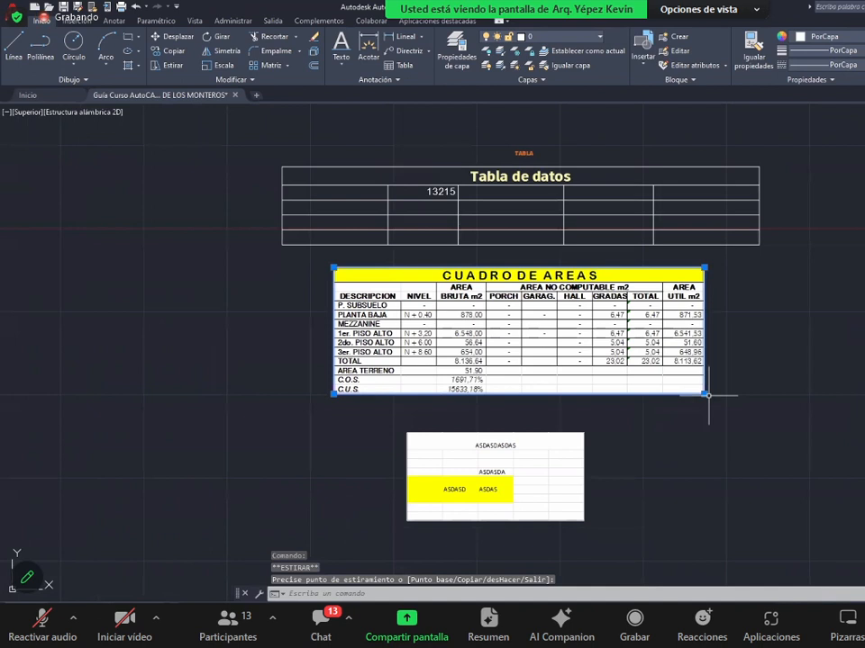
- Turn off ortho mode and shrink the CUADRO DE AREAS table by stretching its lower-right corner grip inward
key(F8)
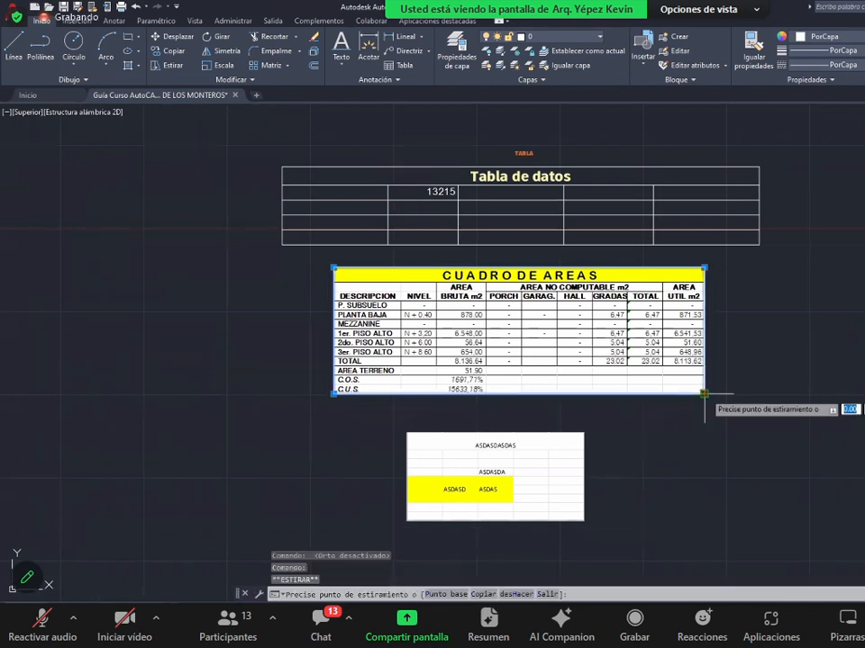
click(575, 350)
click(575, 351)
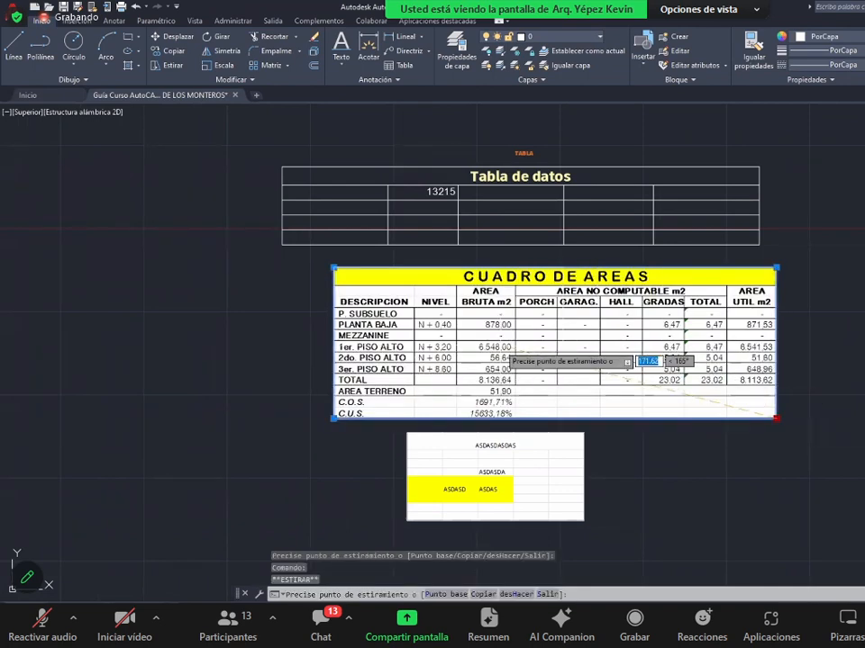
click(560, 345)
- Select the ASDASDASDAS table, shrink it by stretching its upper-right corner grip inward, and clear the selection
click(637, 500)
click(533, 452)
click(584, 433)
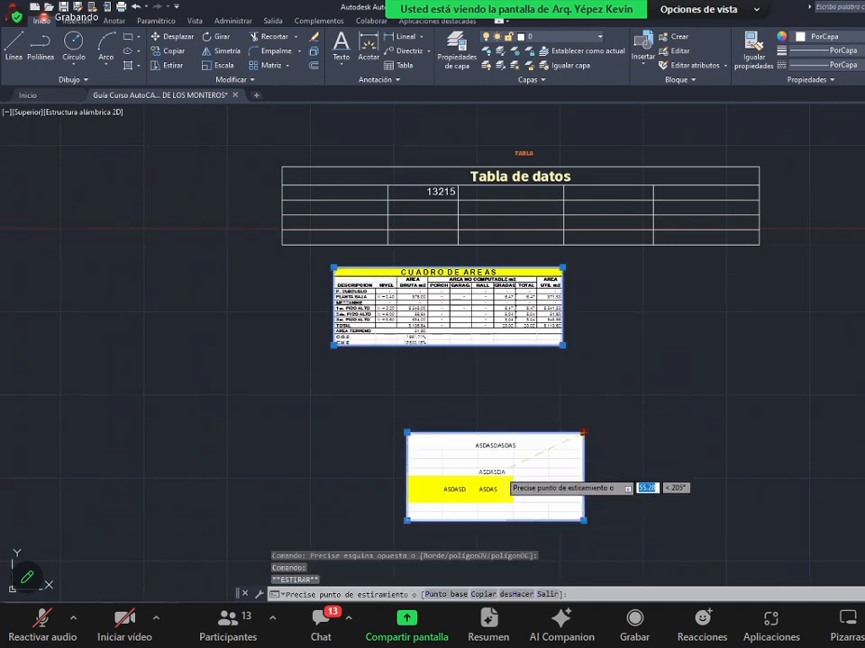
click(503, 474)
key(Escape)
key(Escape)
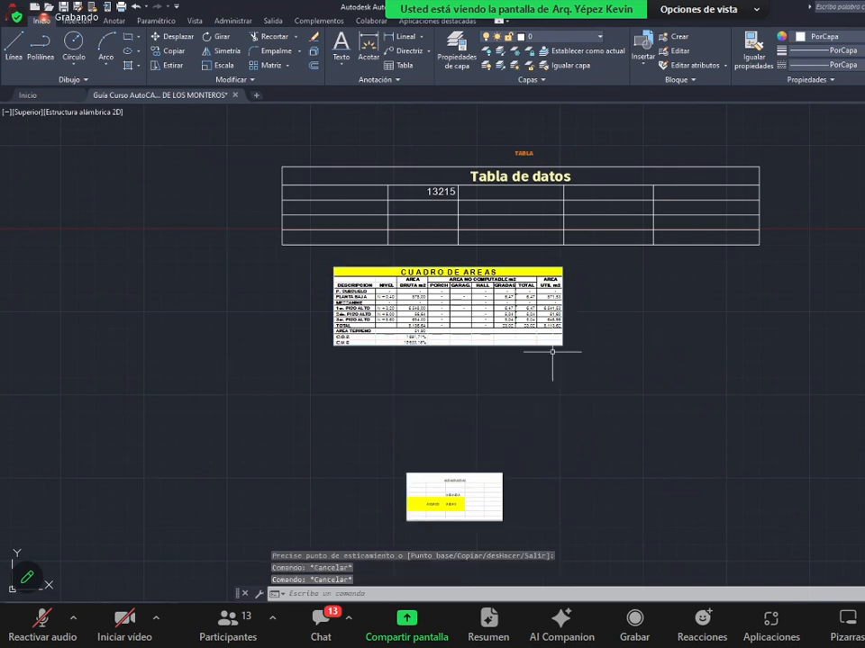
- Measure the length of the rectangle's top side under the MEDIR | ACOTAR heading with the MEDIRGEOM distance option
scroll(406, 372, down, 4)
scroll(755, 290, up, 8)
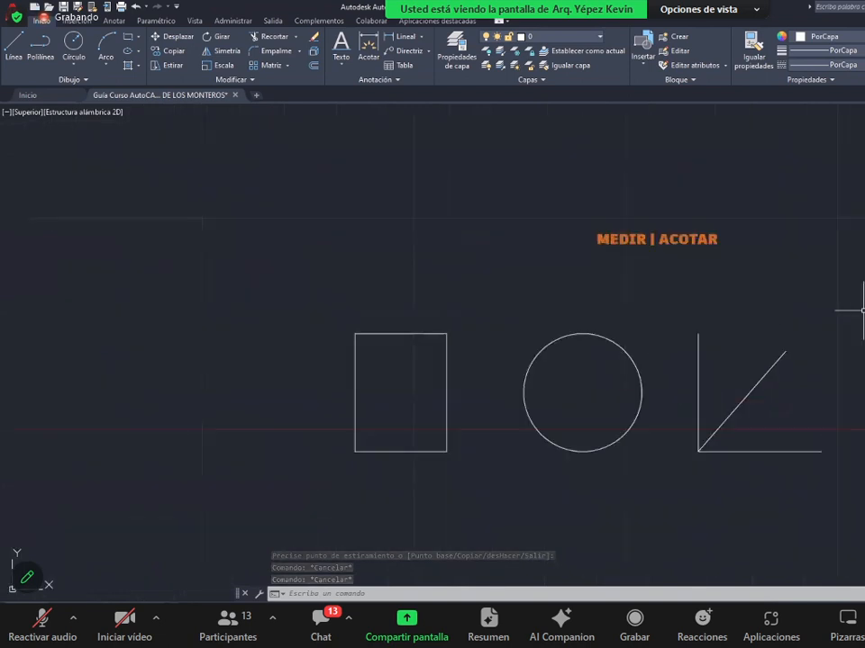
mouse_move(675, 311)
middle_down()
mouse_move(558, 284)
mouse_move(559, 304)
middle_up()
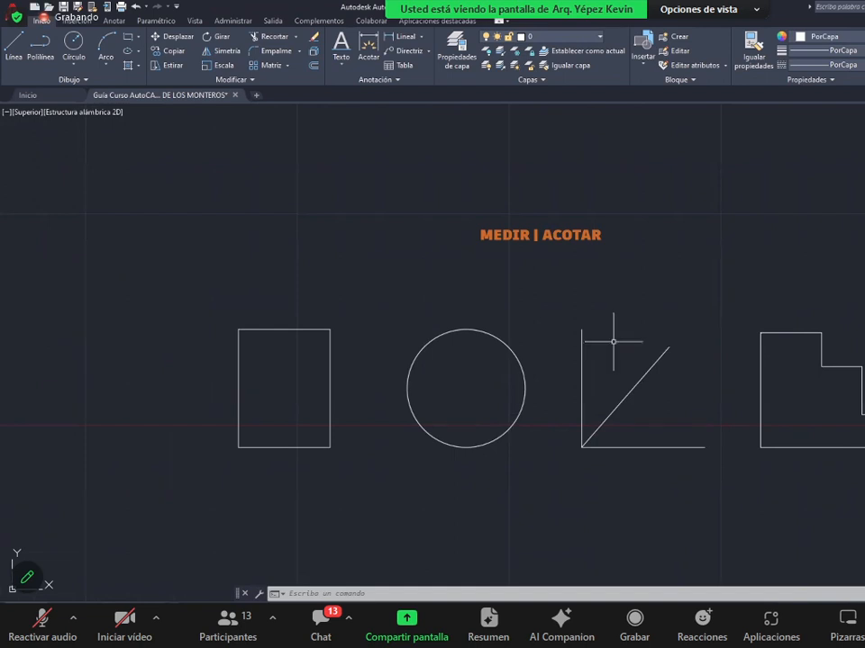
scroll(613, 343, up, 2)
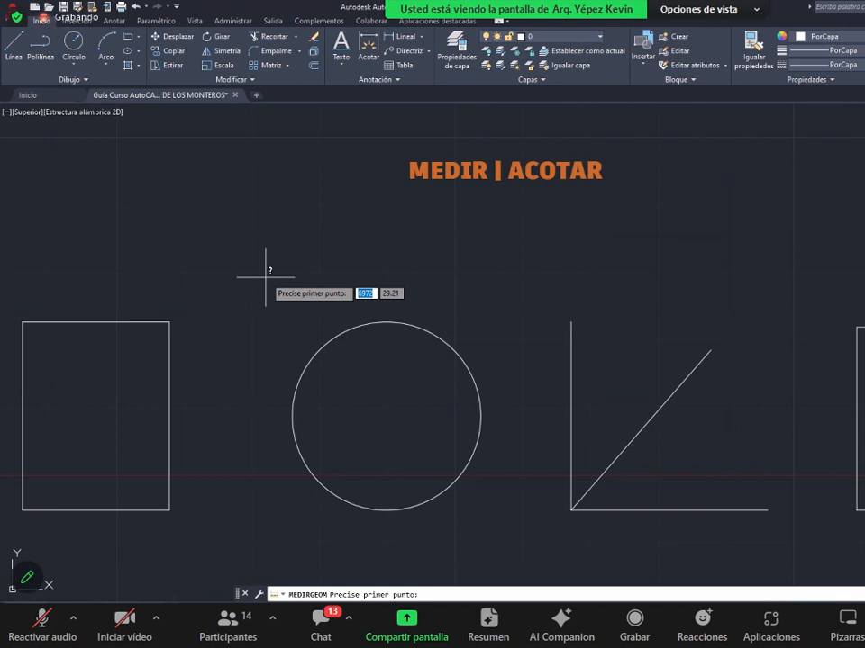
middle_drag(295, 294, 456, 257)
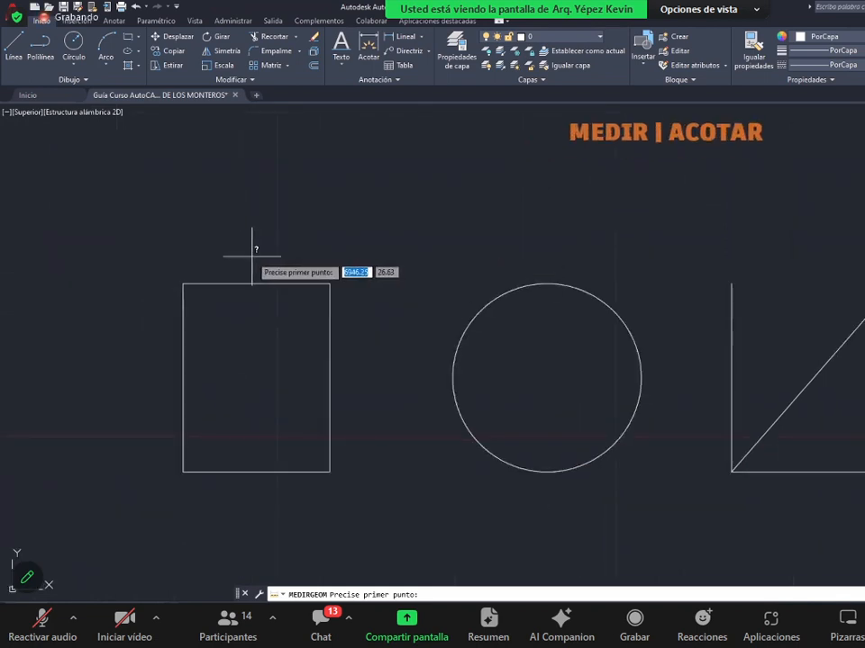
scroll(183, 282, up, 5)
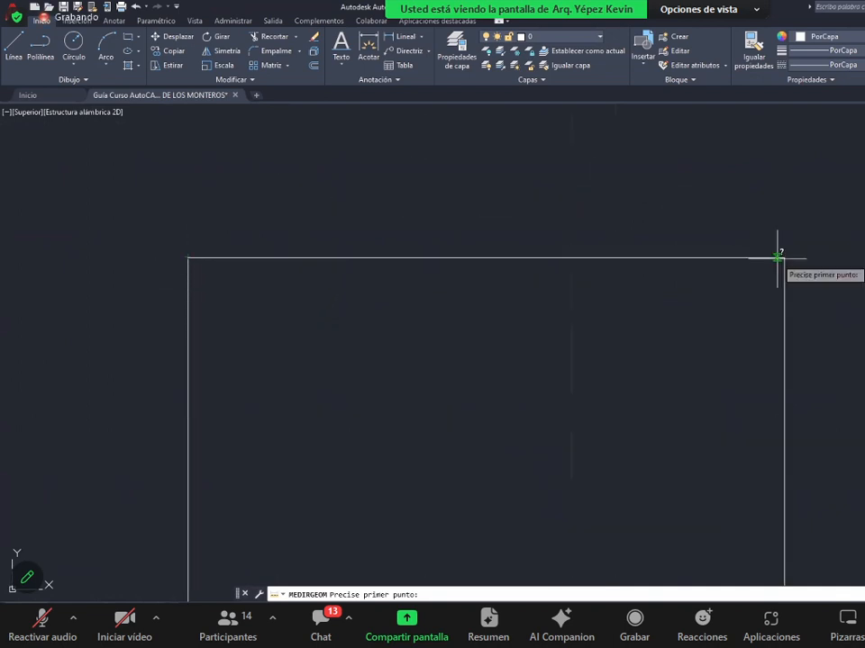
click(187, 258)
scroll(188, 257, down, 4)
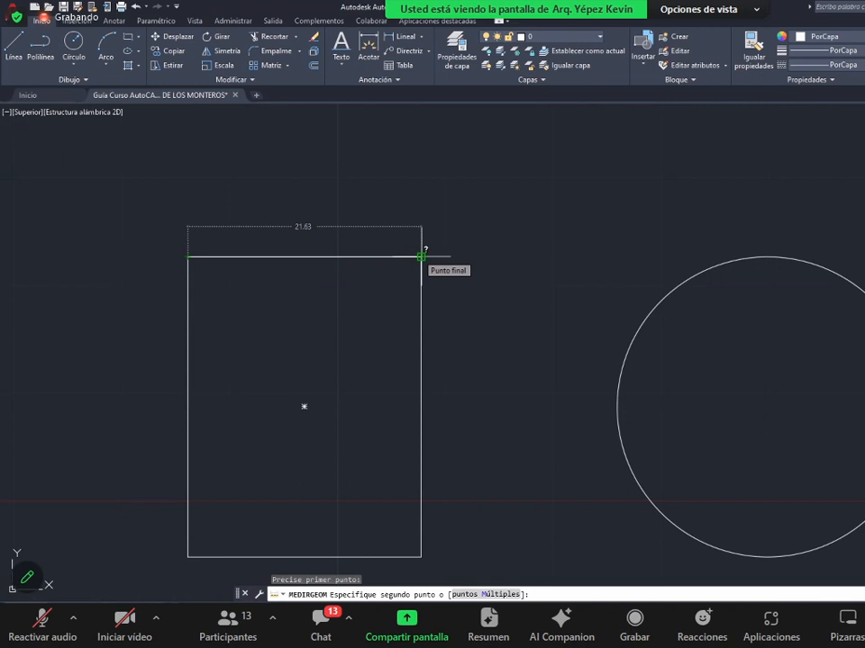
click(421, 257)
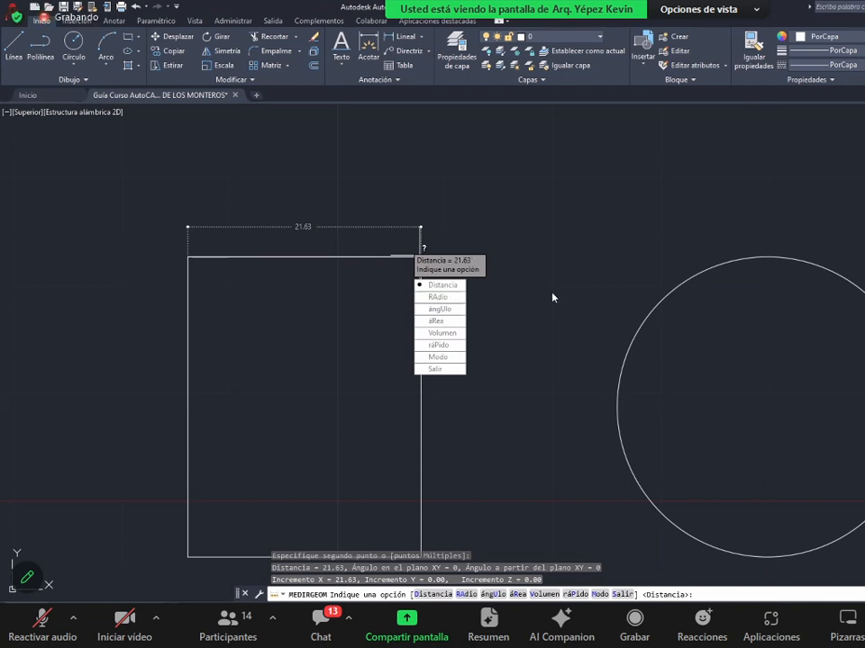
key(Escape)
- Measure the length of the rectangle's left side from its upper corner to its lower corner
scroll(502, 272, down, 2)
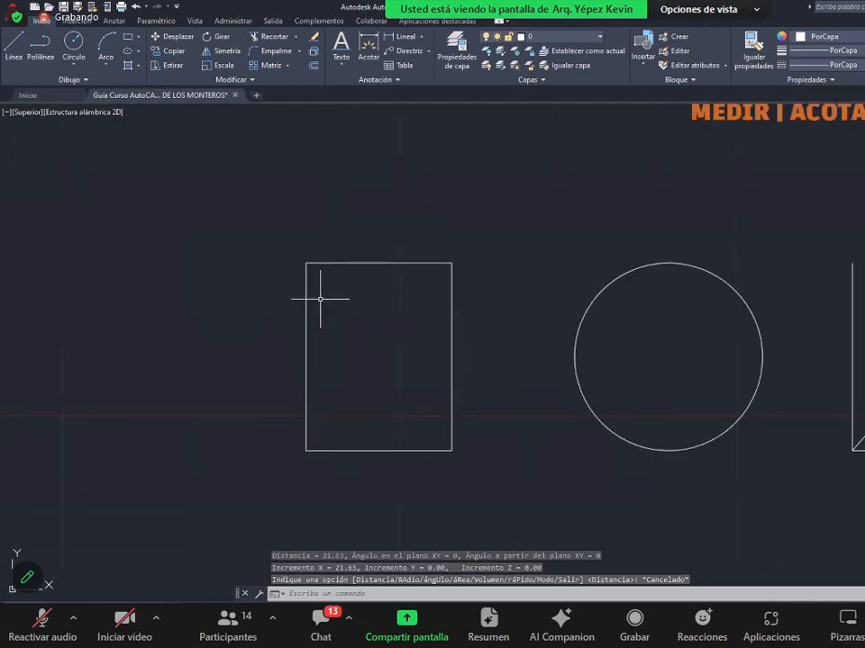
scroll(315, 292, up, 4)
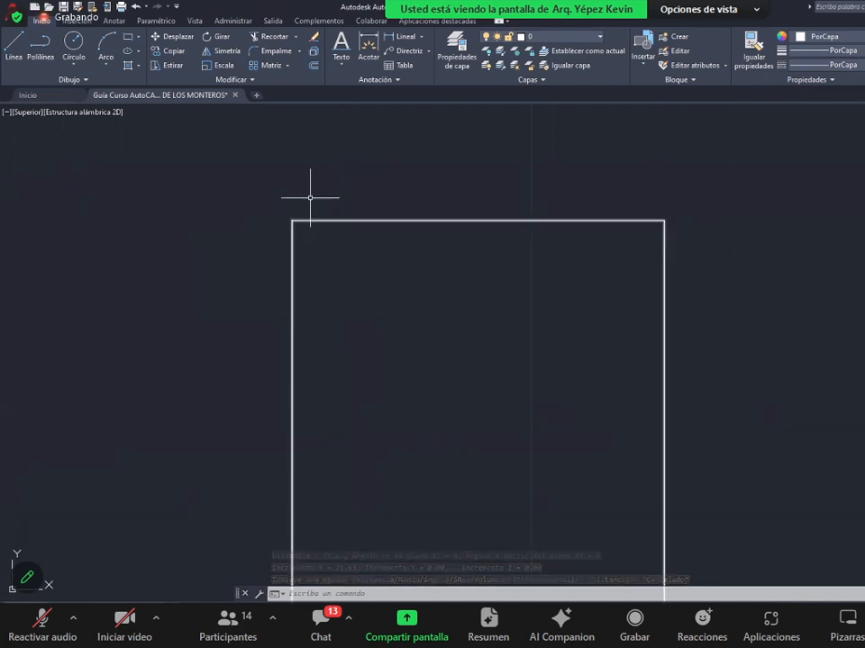
scroll(309, 194, down, 2)
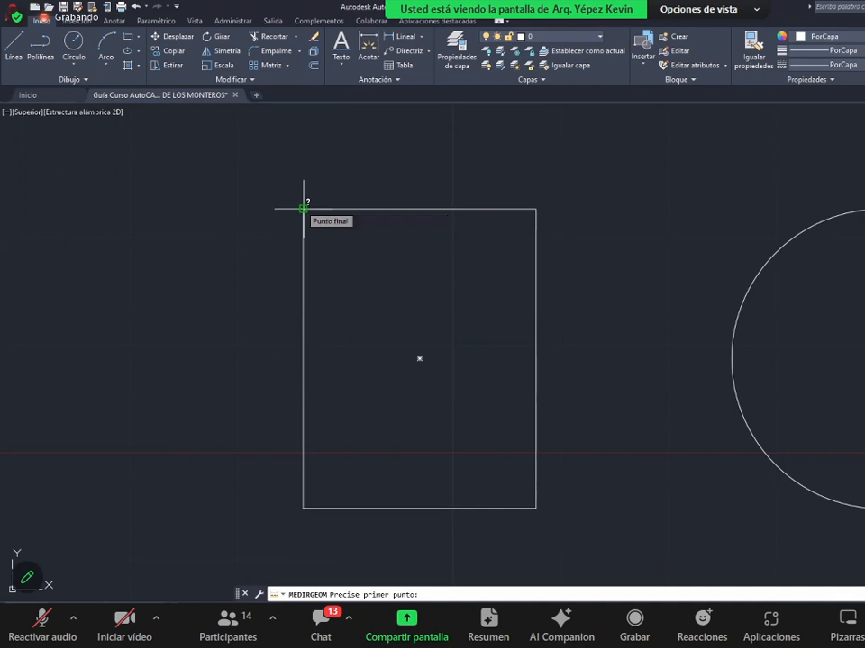
click(304, 209)
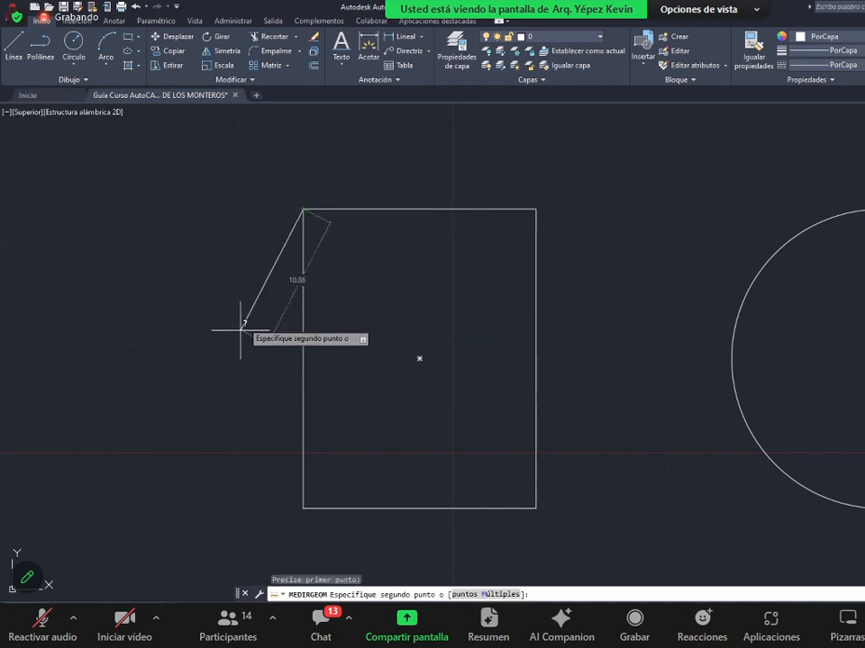
click(304, 508)
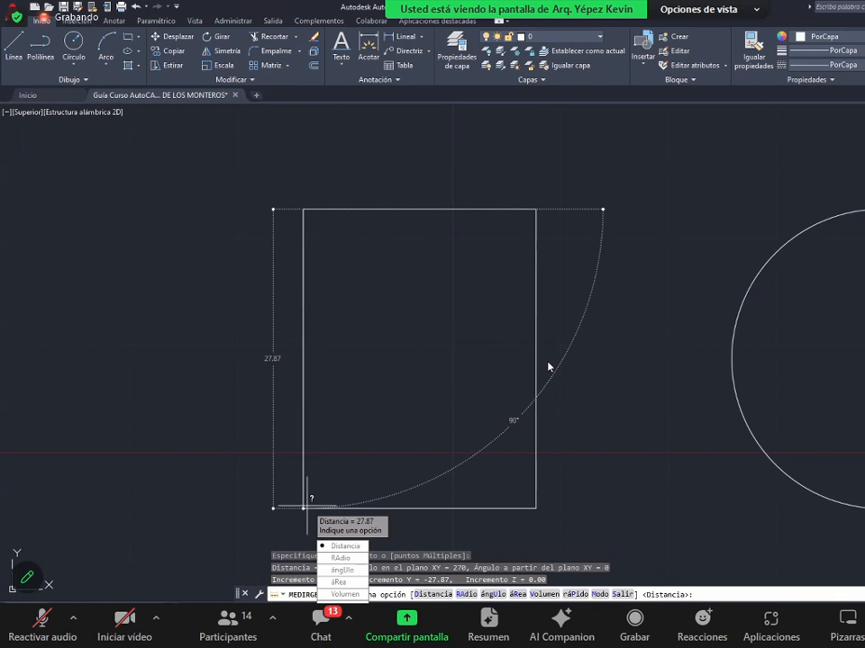
key(Escape)
- Measure the diagonal line's length from the shared vertex of the three lines to its upper endpoint
scroll(414, 298, down, 4)
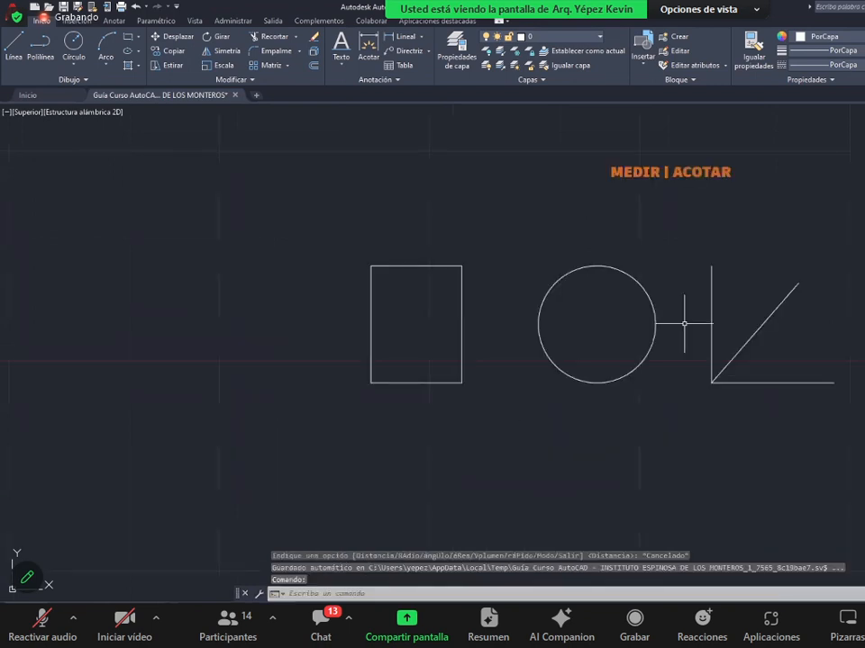
scroll(731, 299, up, 6)
middle_drag(827, 315, 805, 314)
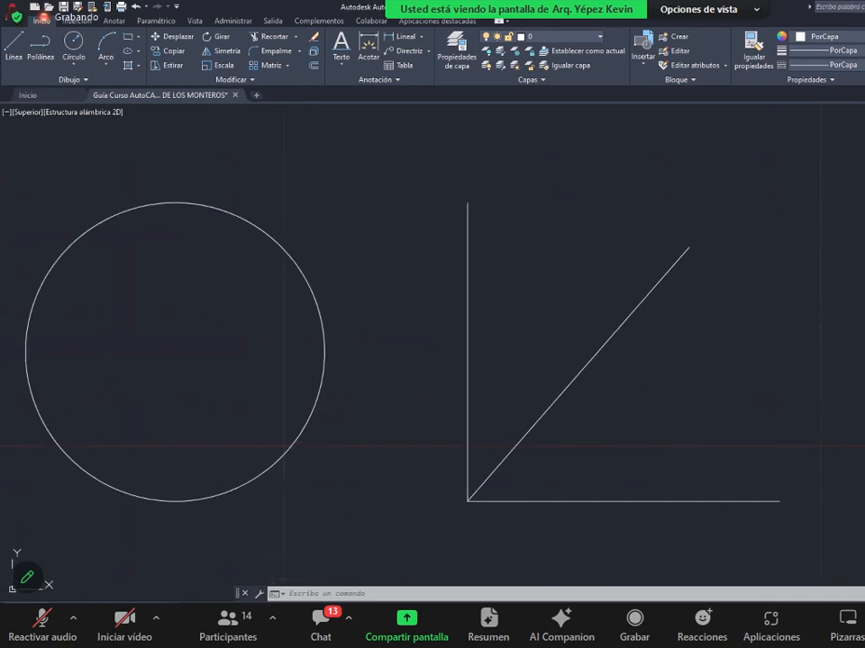
key(Return)
click(467, 501)
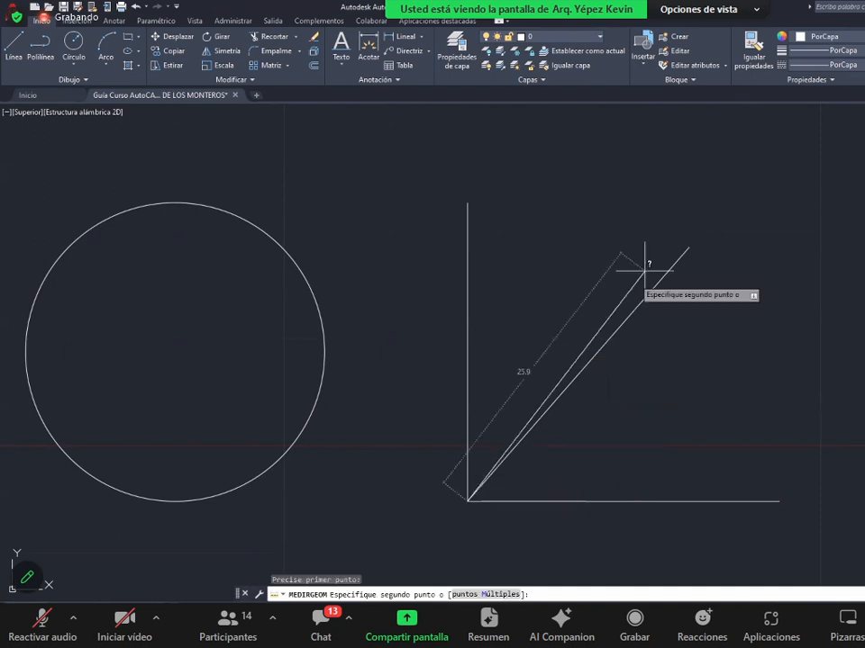
click(689, 247)
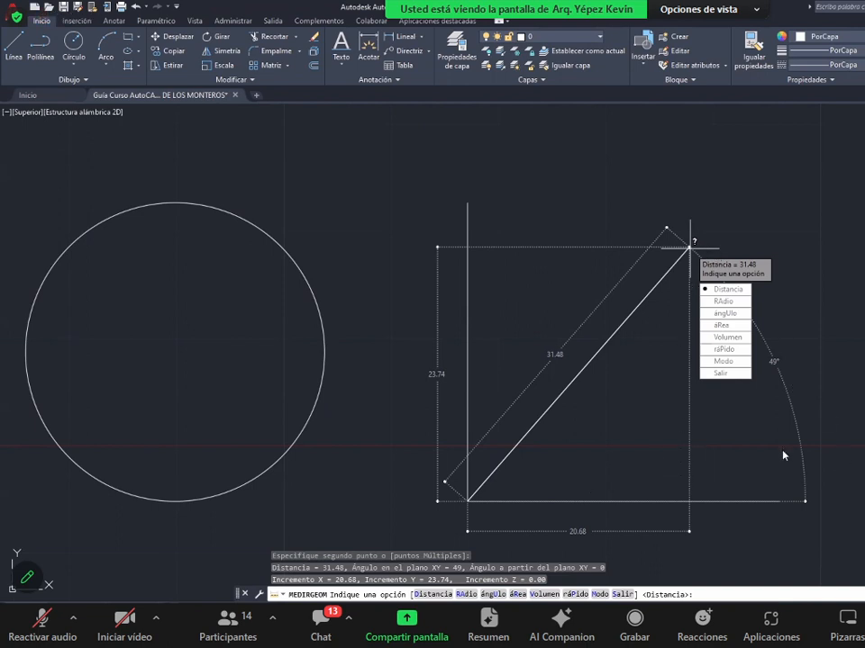
key(Escape)
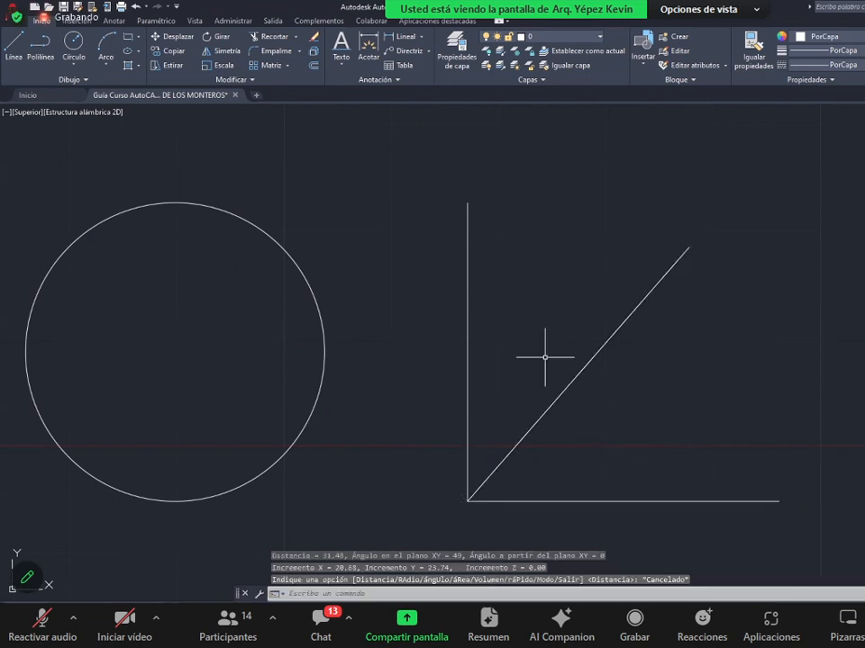
- Measure the circle's radius with the MEDIRGEOM radius option
scroll(546, 353, down, 5)
scroll(189, 357, up, 2)
middle_drag(389, 370, 255, 415)
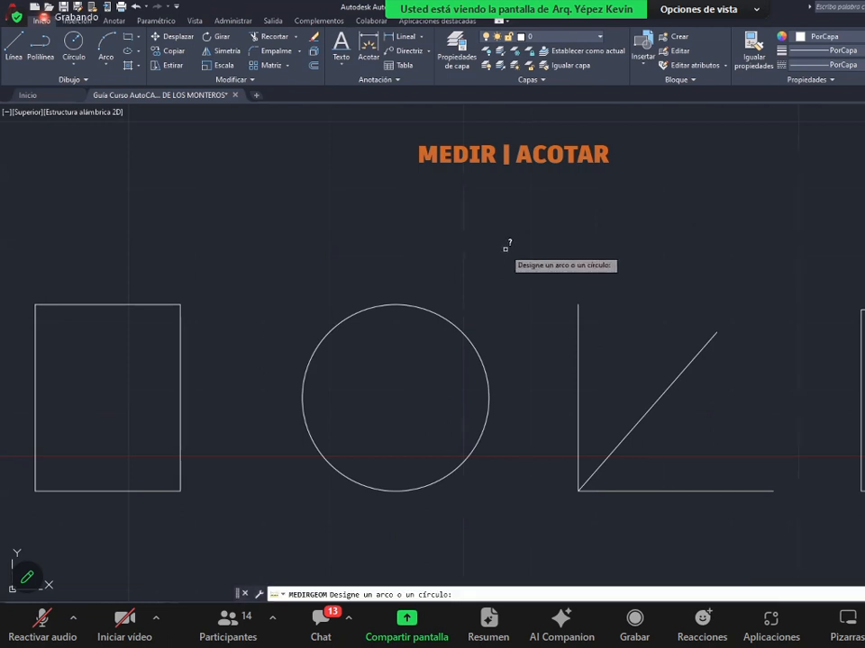
click(488, 365)
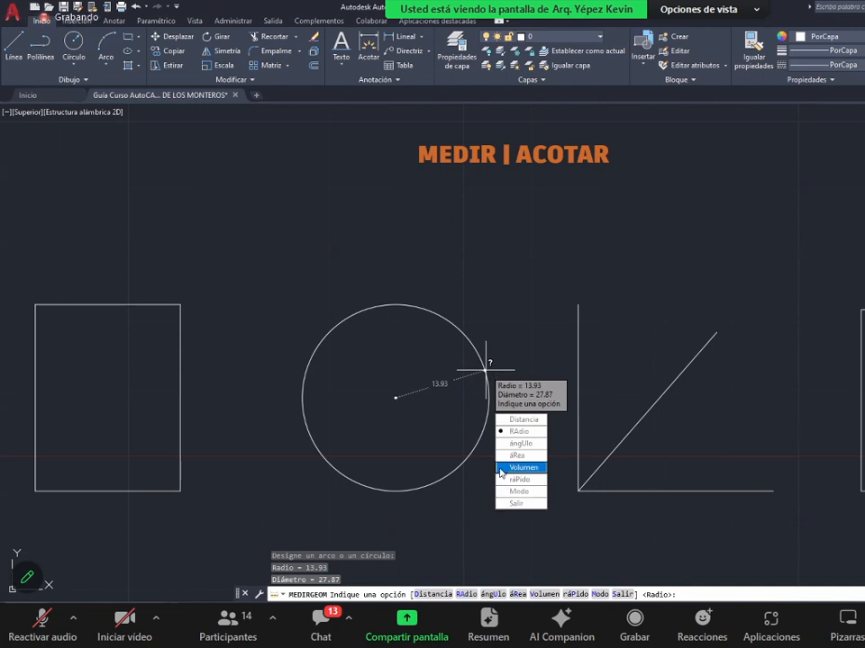
key(Escape)
- Measure the angle between the vertical line and the diagonal line with the MEDIRGEOM angle option
scroll(351, 339, down, 4)
scroll(447, 356, up, 2)
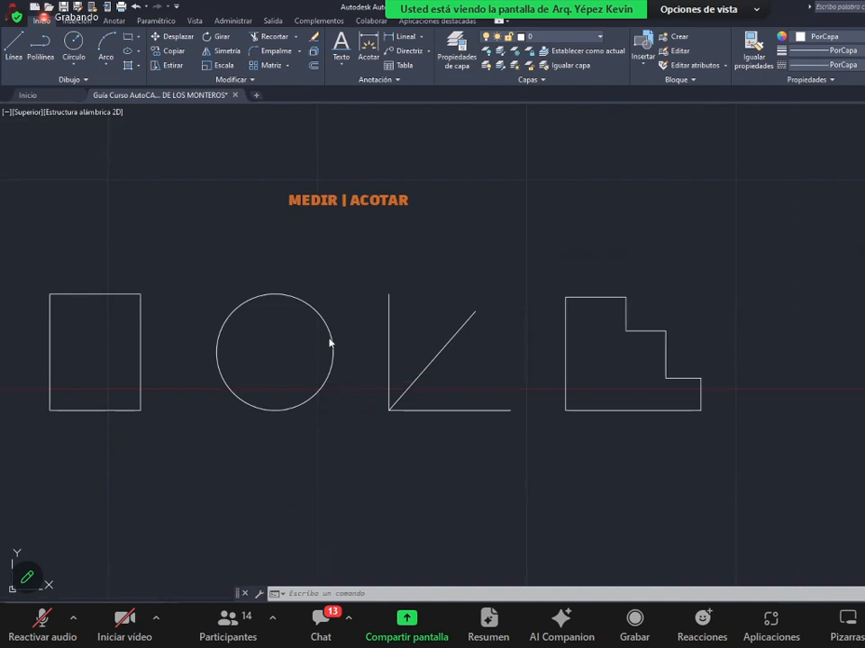
scroll(351, 352, up, 2)
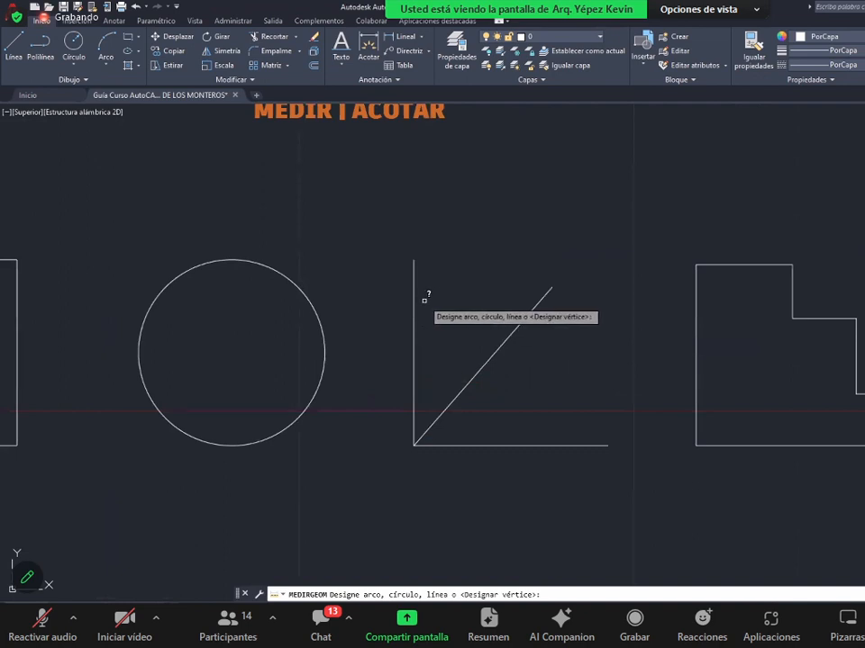
scroll(420, 299, up, 2)
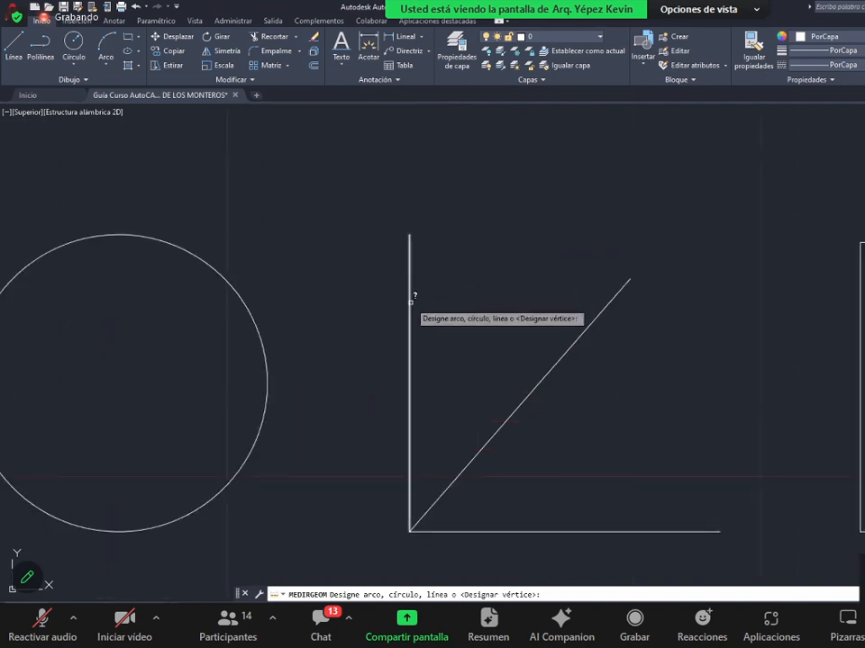
click(410, 298)
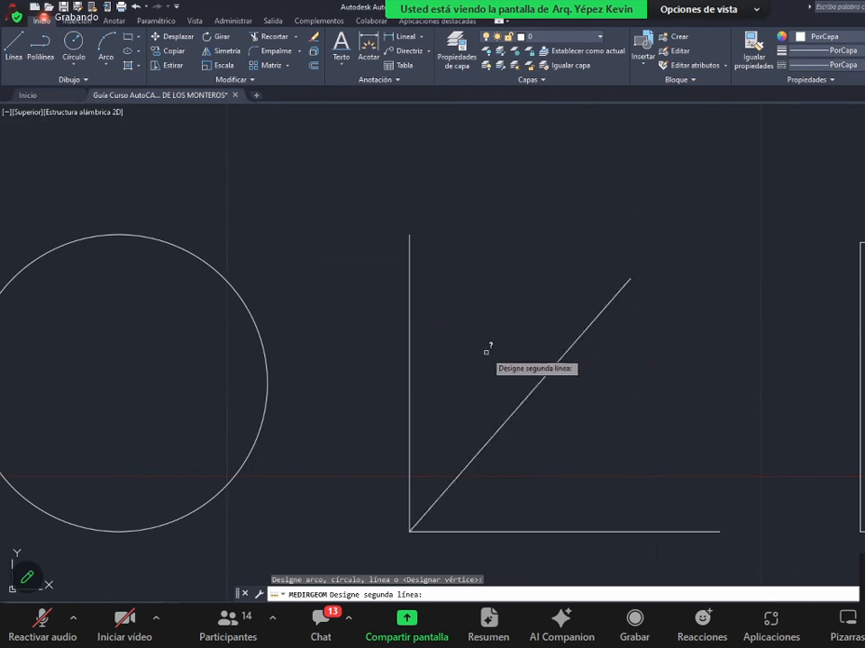
click(544, 376)
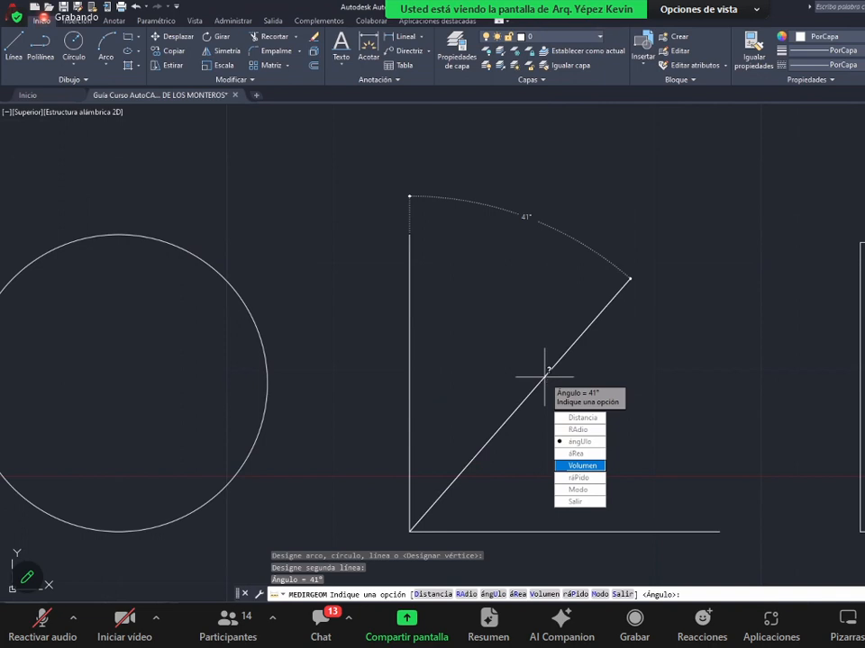
key(Escape)
scroll(369, 384, down, 5)
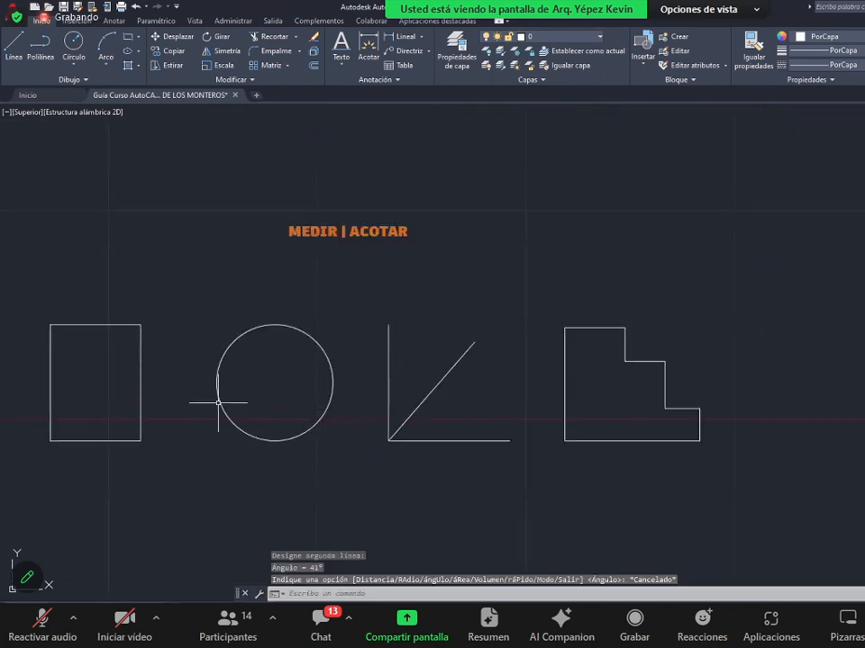
mouse_move(216, 400)
middle_down()
mouse_move(331, 410)
mouse_move(259, 393)
middle_up()
scroll(331, 407, up, 2)
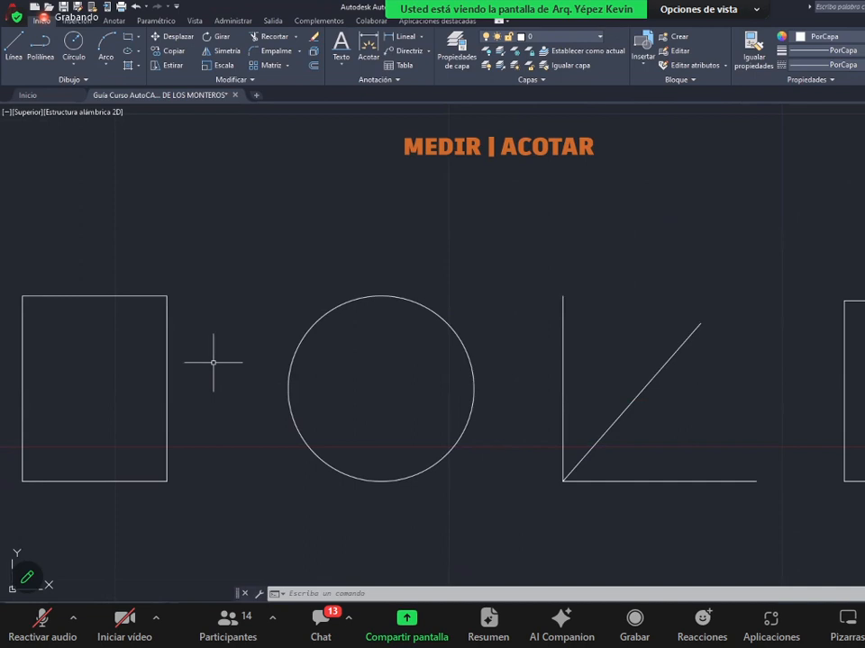
scroll(726, 363, down, 4)
scroll(735, 370, up, 2)
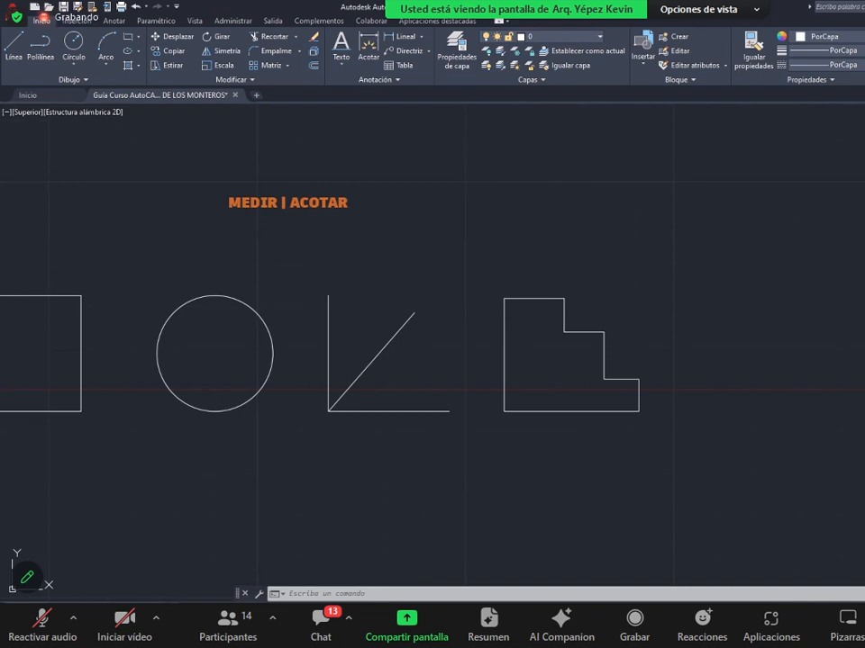
- Draw two vertical lines from the stepped polygon's two inner corners down to its base, dividing it into three rectangles
scroll(577, 375, up, 2)
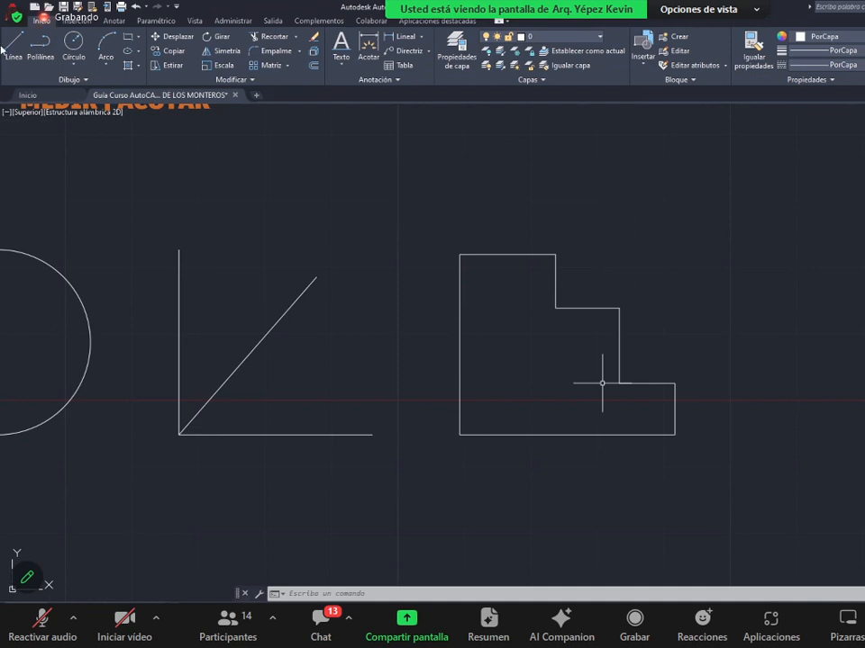
text(l)
key(Return)
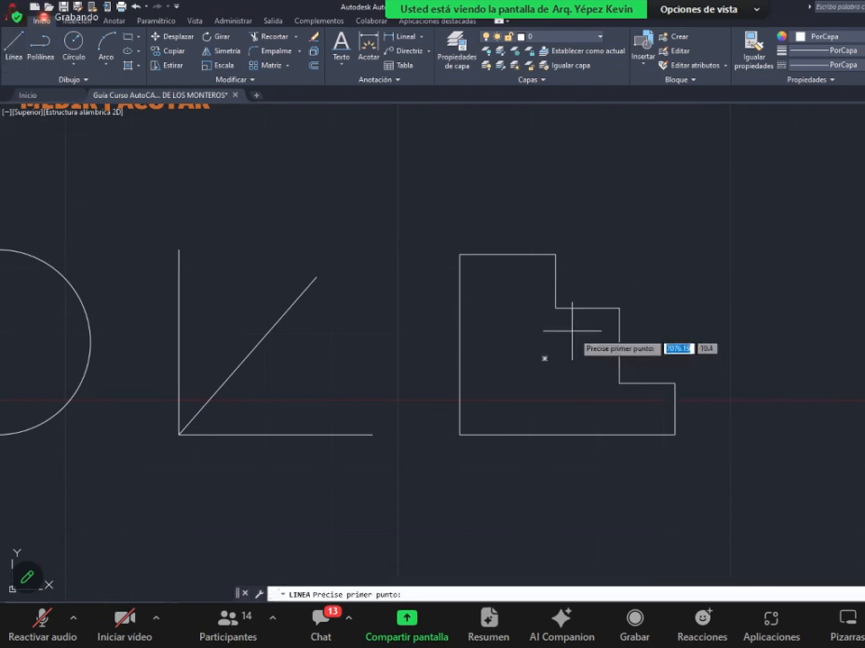
click(555, 308)
click(555, 435)
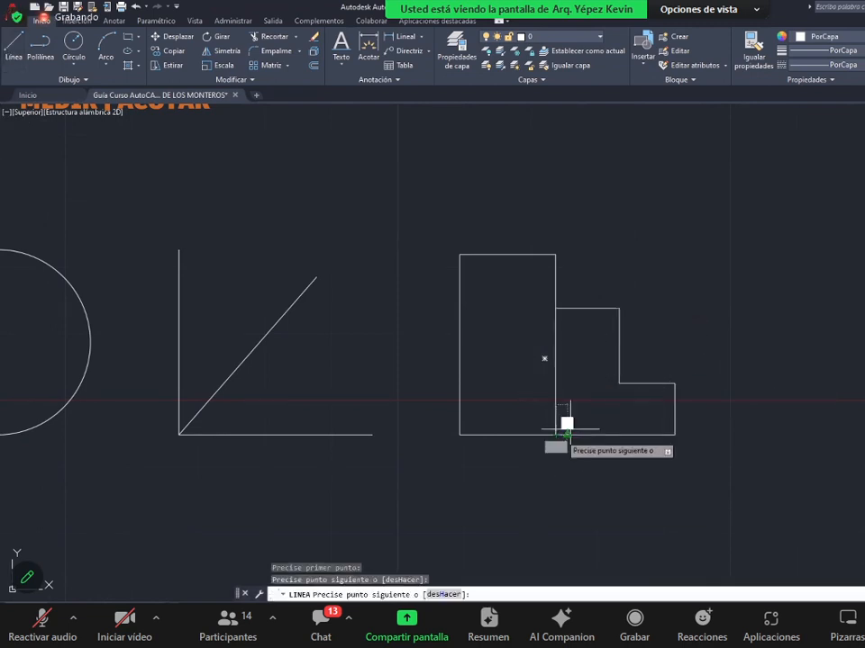
key(Return)
key(Return)
click(619, 384)
click(619, 435)
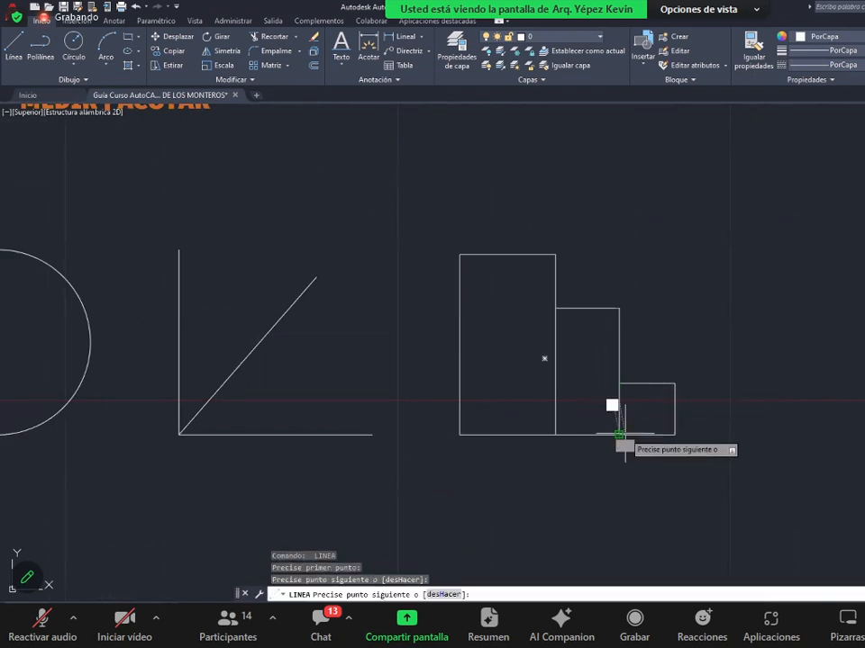
key(Escape)
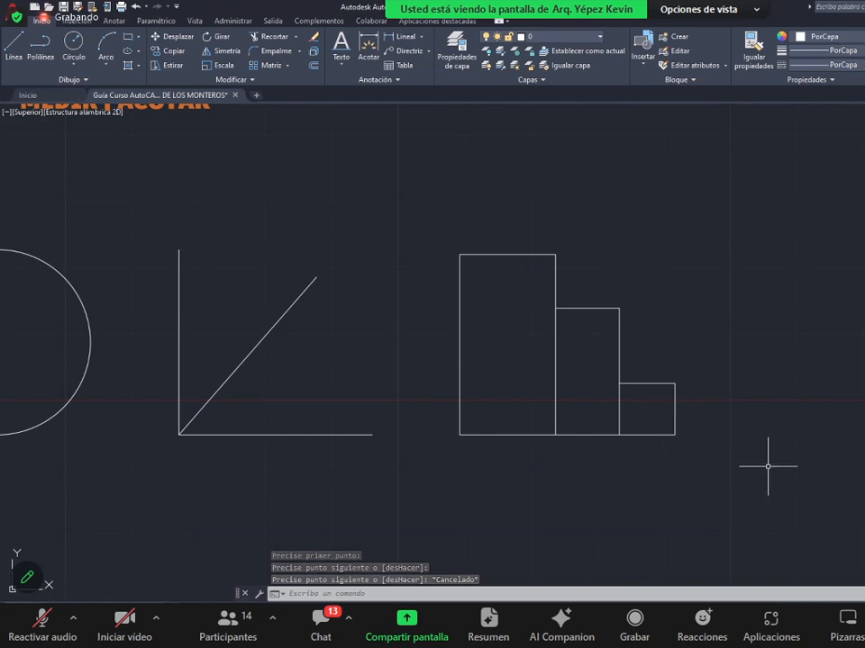
- Delete the two vertical dividing lines inside the stepped polygon
click(631, 411)
click(553, 416)
key(Delete)
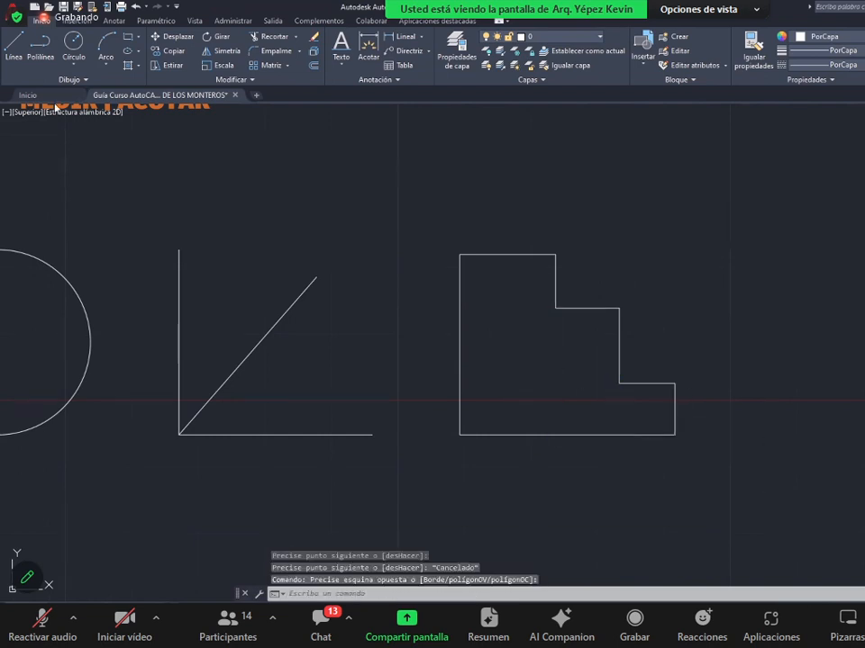
- Draw a closed irregular polygon with the Polyline command beside the stepped polygon, ending at its starting point
text(pol)
key(Return)
middle_drag(690, 294, 629, 297)
click(693, 333)
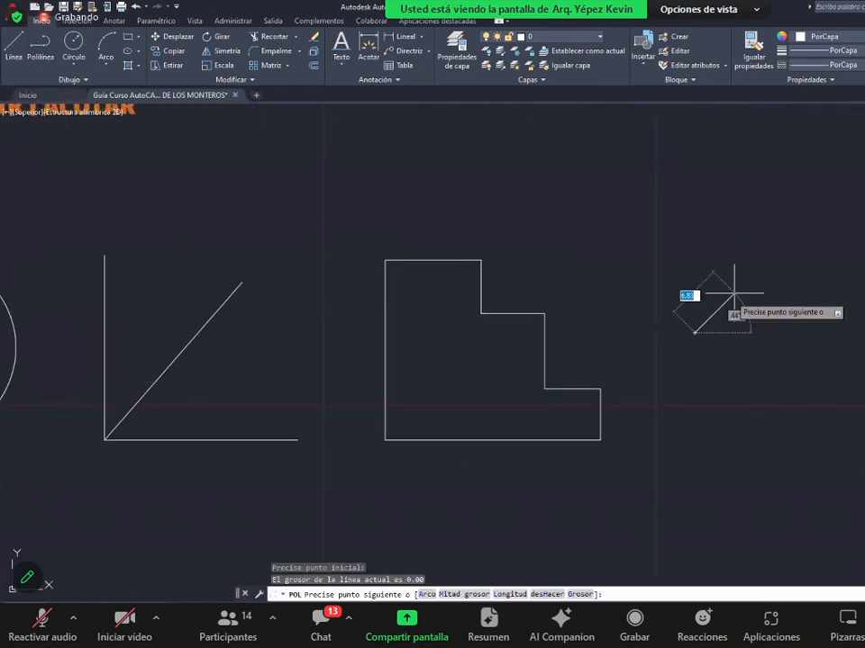
click(772, 258)
click(862, 384)
click(770, 432)
click(690, 424)
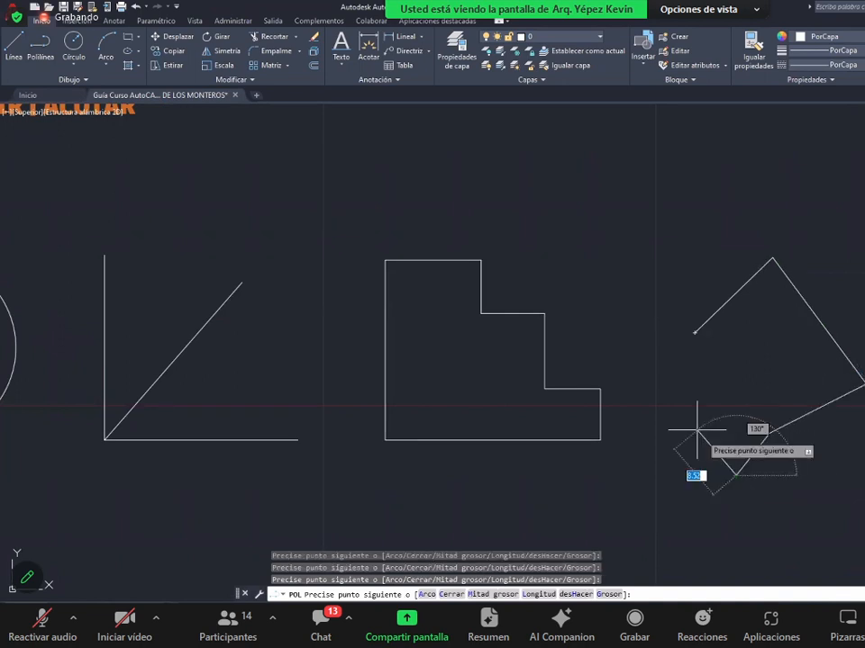
click(736, 475)
click(761, 381)
click(696, 331)
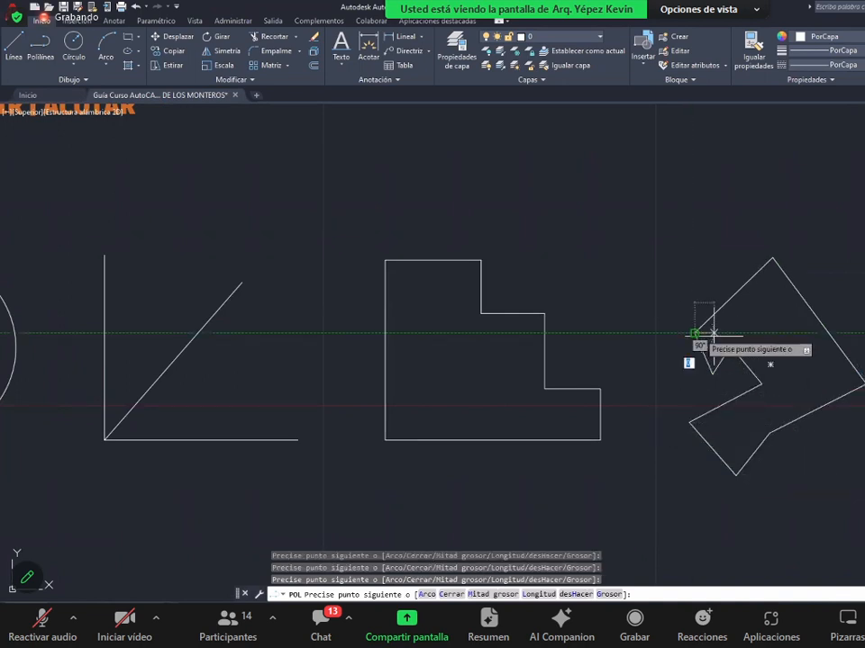
key(Escape)
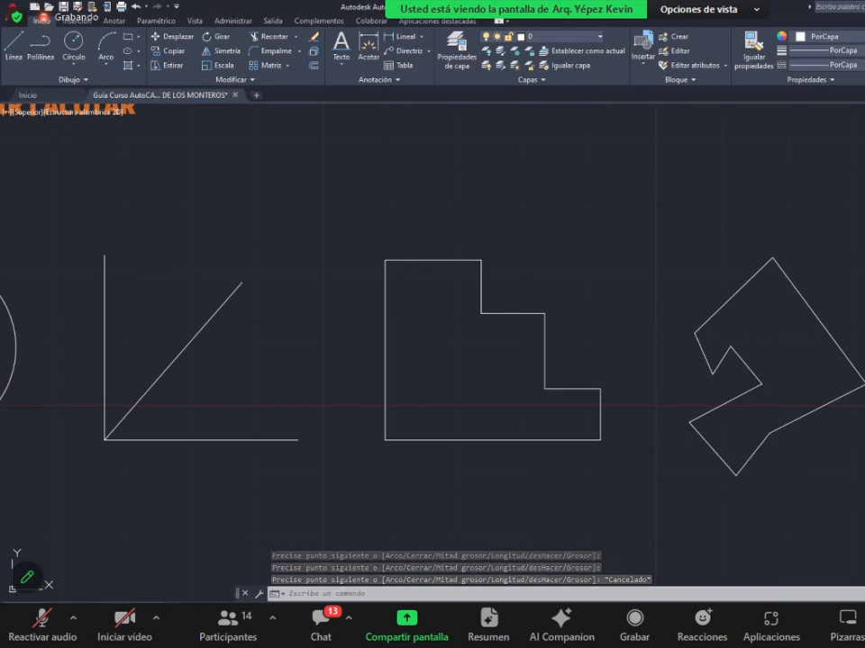
- Measure the stepped polygon's area and perimeter with the MEDIRGEOM area option by specifying all eight of its corners
scroll(771, 350, up, 2)
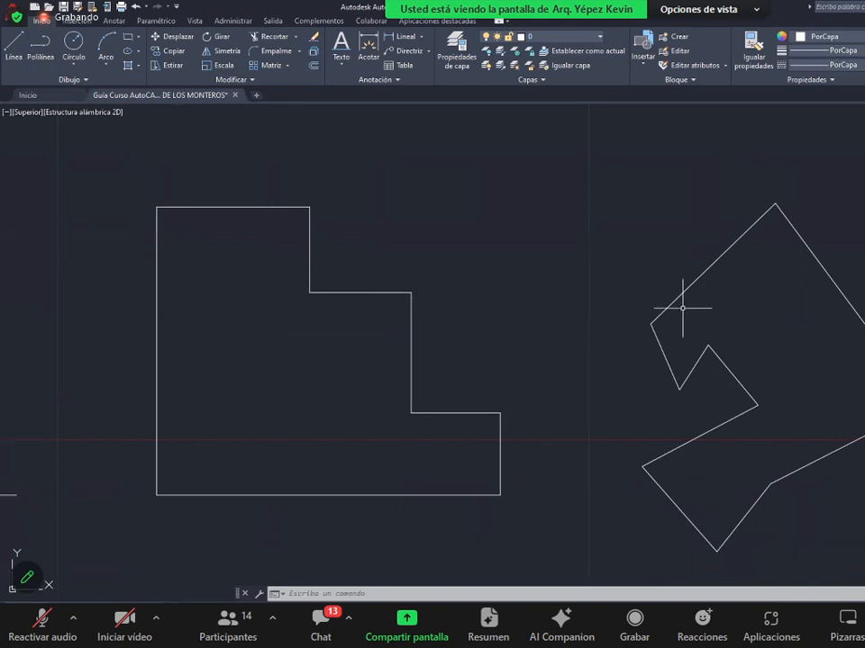
scroll(682, 308, down, 3)
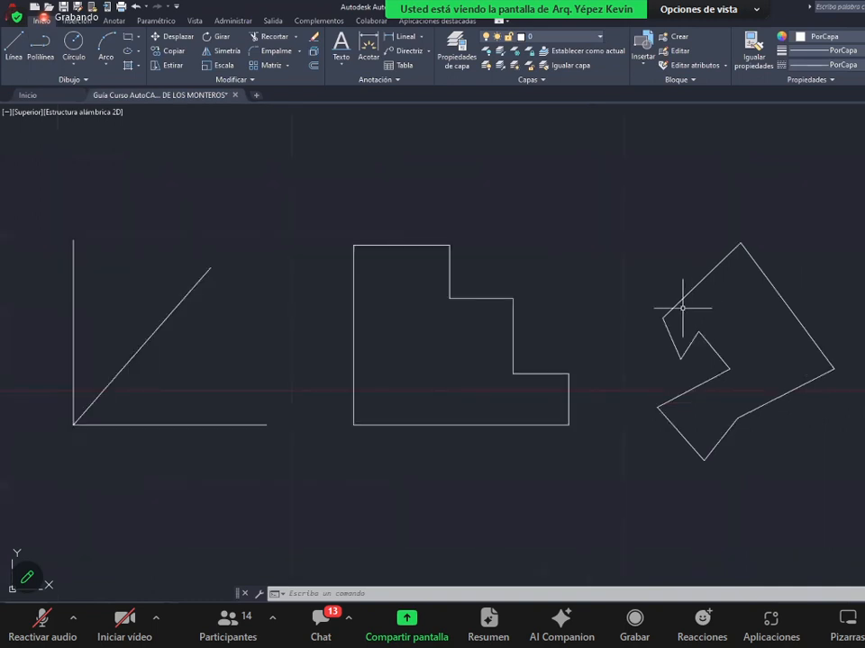
middle_drag(680, 305, 672, 359)
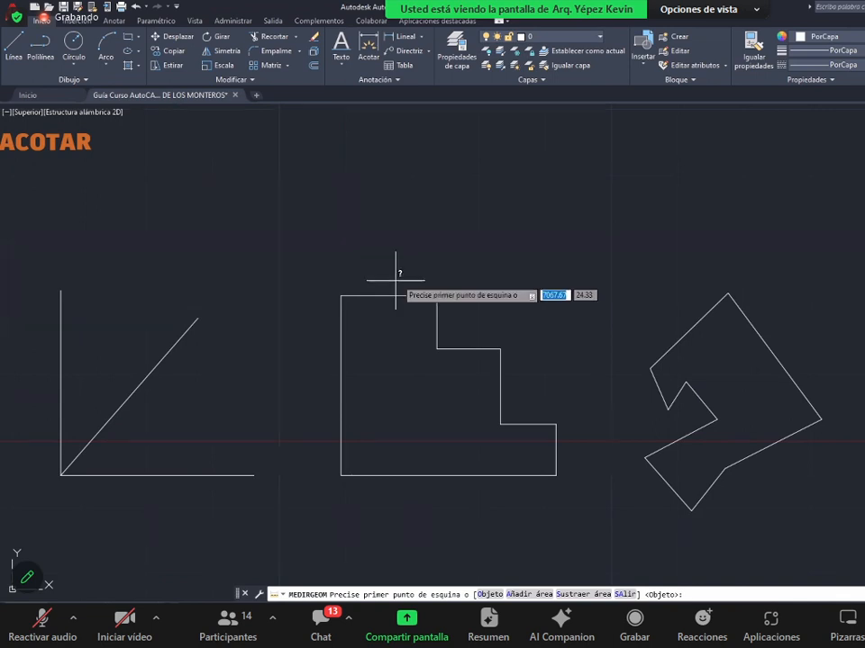
scroll(346, 295, up, 2)
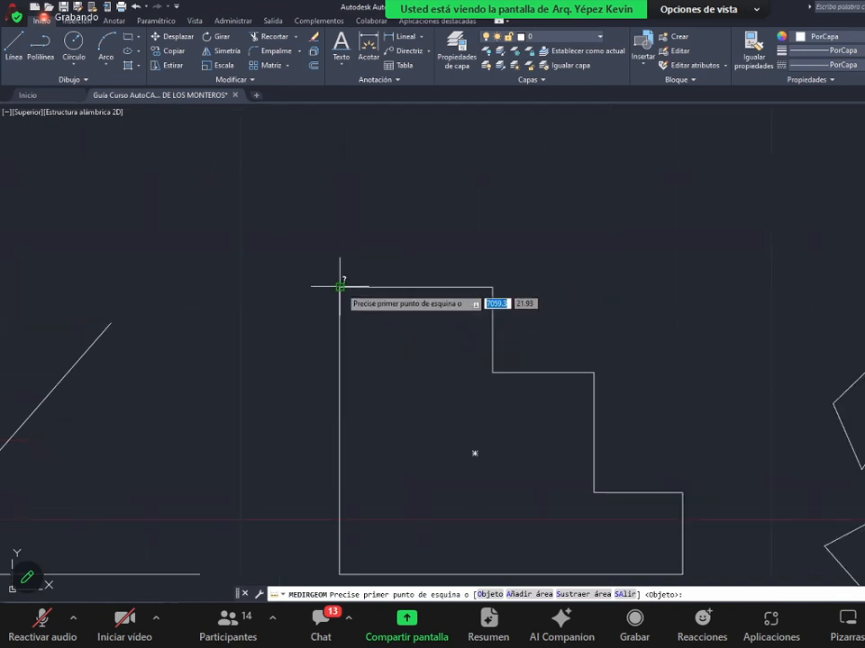
click(340, 287)
click(493, 287)
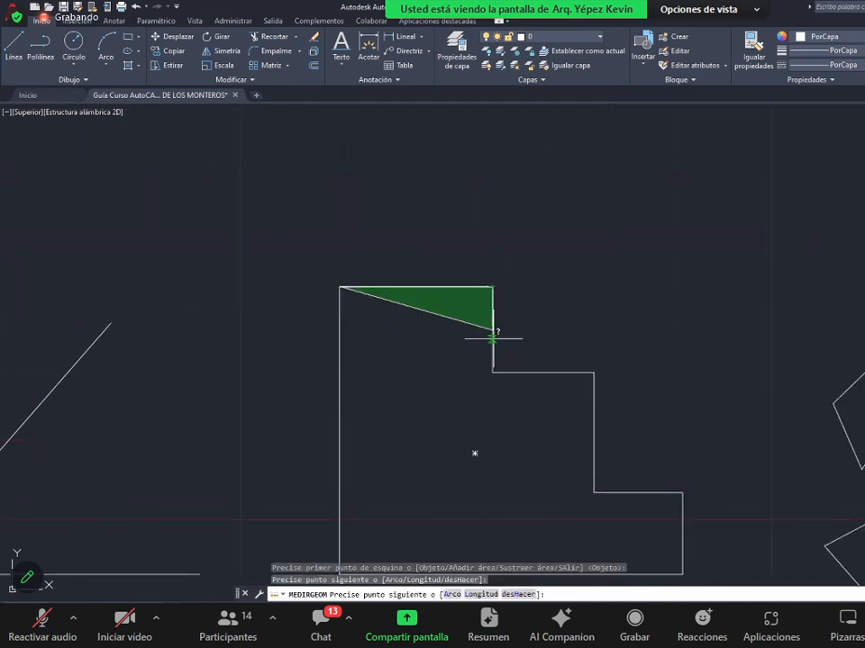
click(493, 372)
click(593, 372)
scroll(586, 338, down, 2)
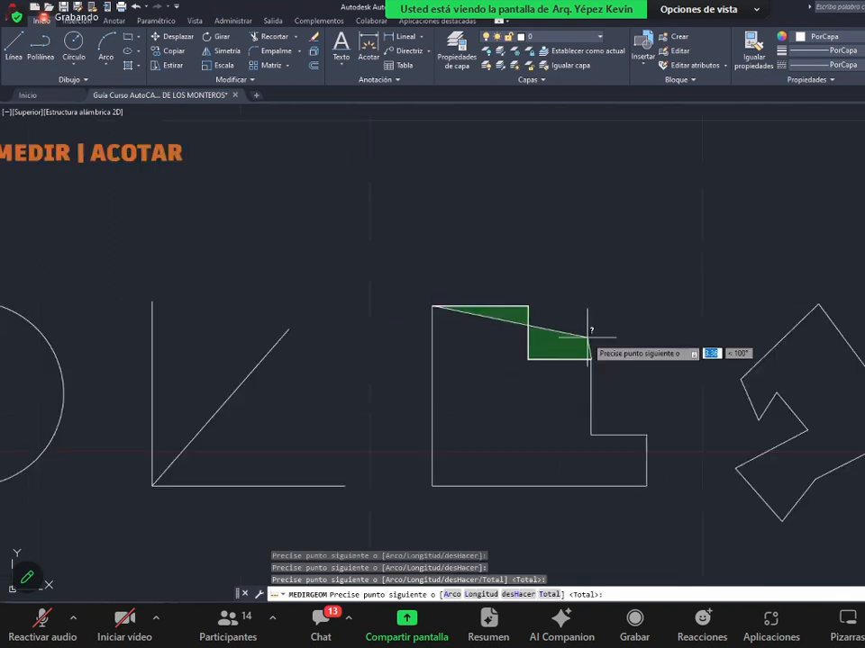
click(591, 434)
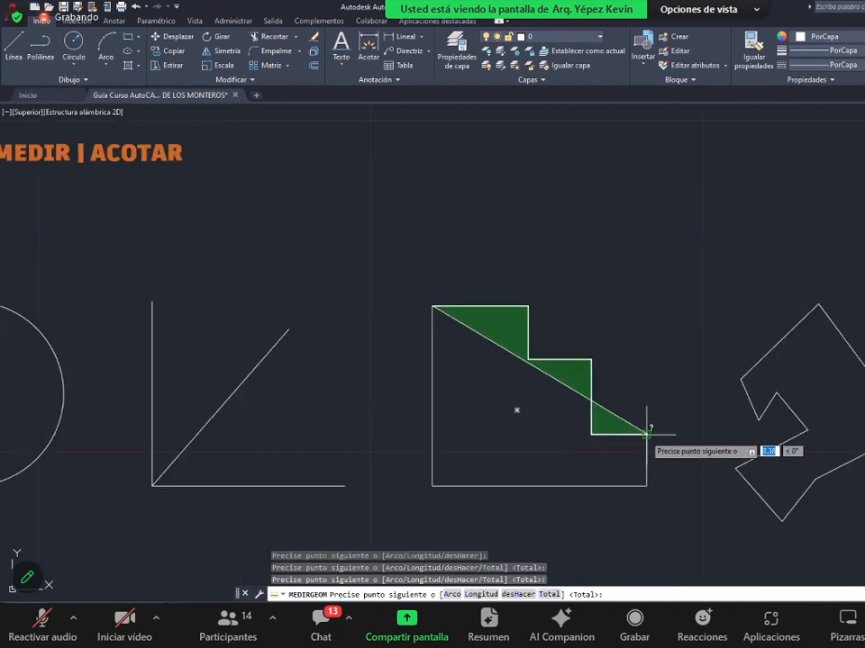
click(646, 434)
click(646, 486)
click(432, 486)
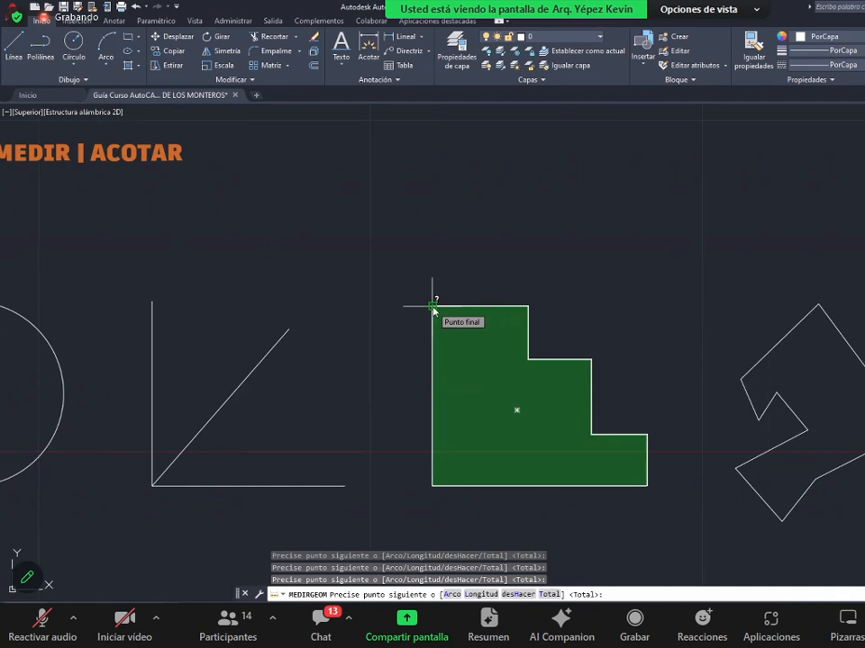
key(Return)
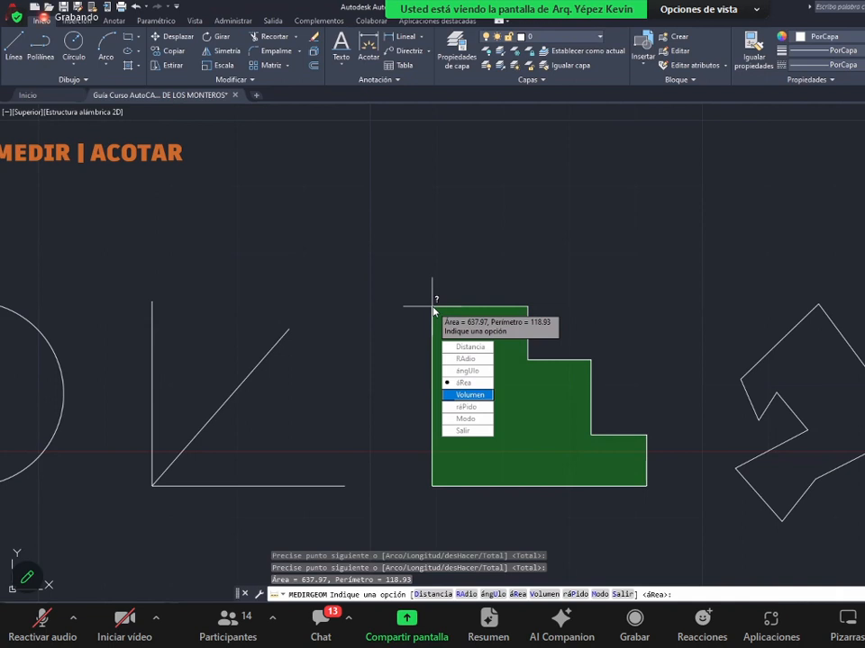
key(Escape)
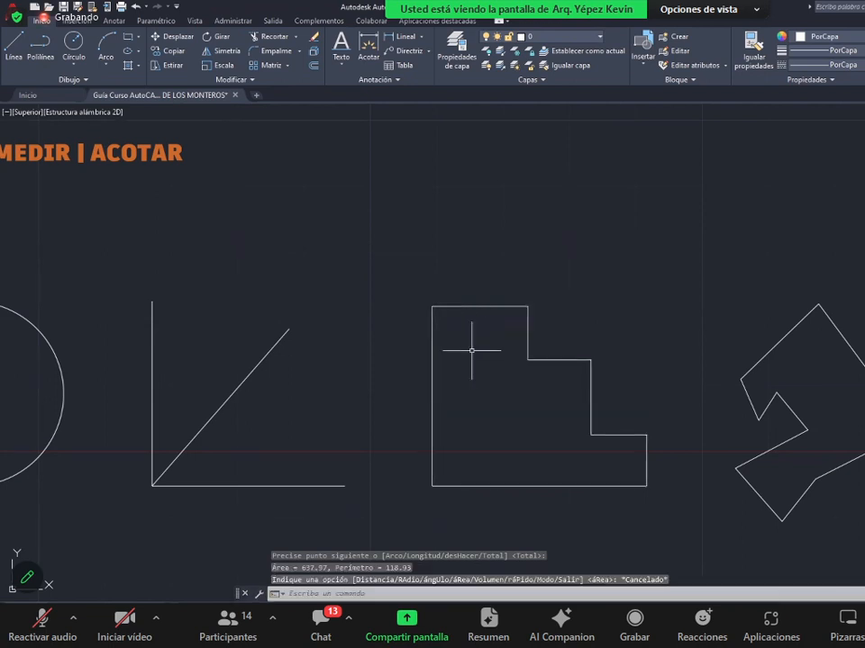
- Draw a circle centred just outside the irregular polygon's upper-left corner so that it overlaps that corner
middle_drag(471, 350, 395, 313)
scroll(716, 302, up, 2)
middle_drag(712, 319, 723, 324)
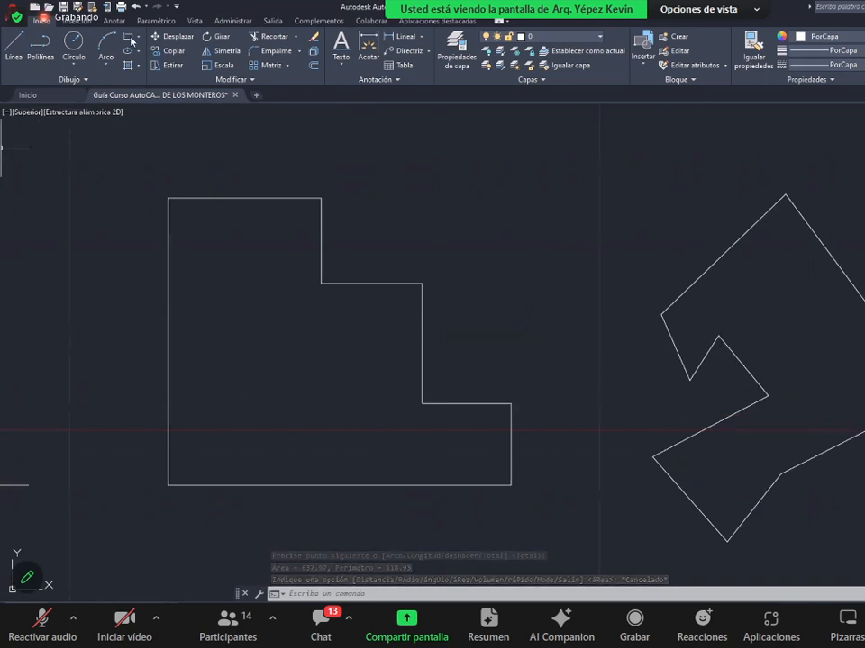
click(74, 43)
click(653, 290)
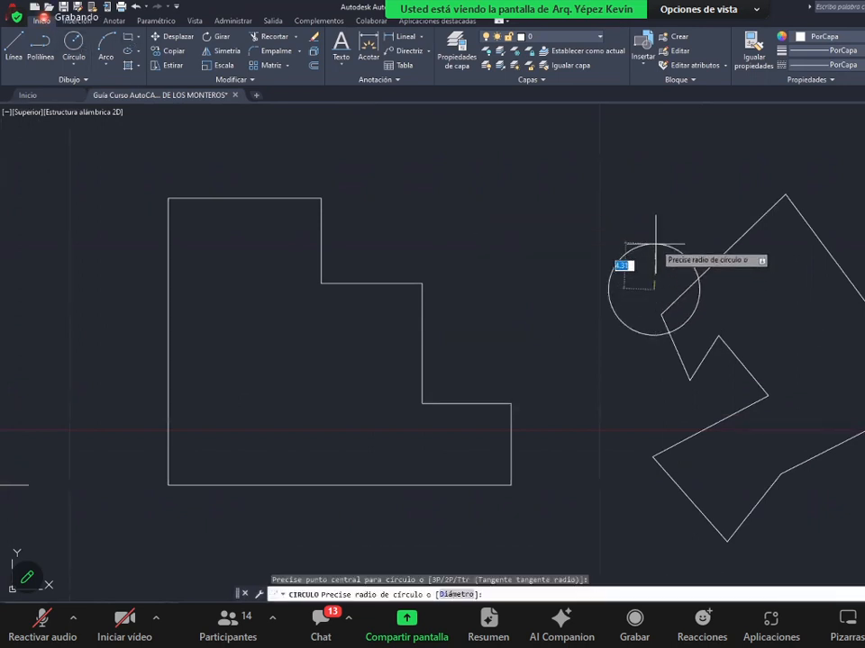
click(654, 243)
- Trim the polygon corner inside the circle and the circle's arc inside the polygon to merge both into one outline
text(RECOR)
key(Return)
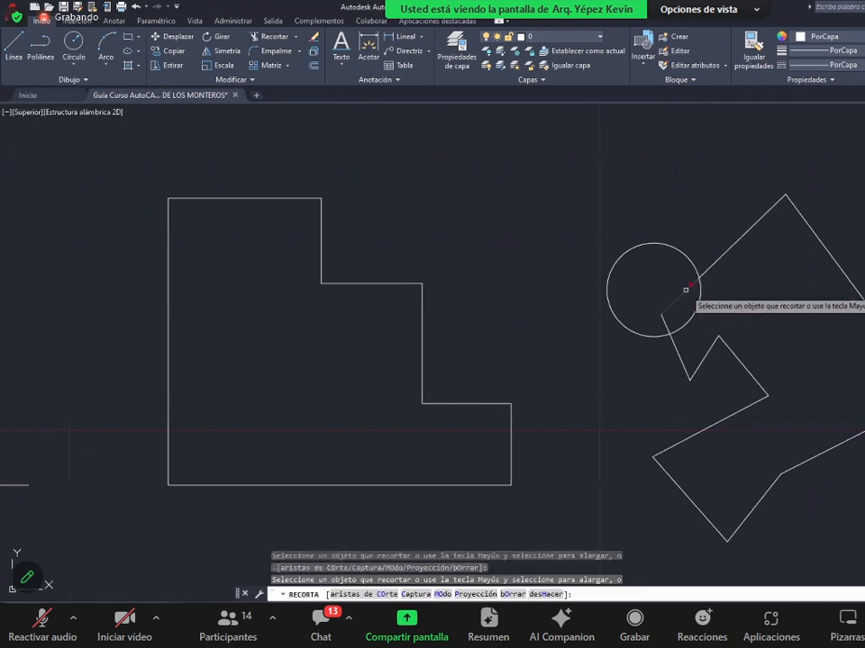
click(686, 290)
click(693, 313)
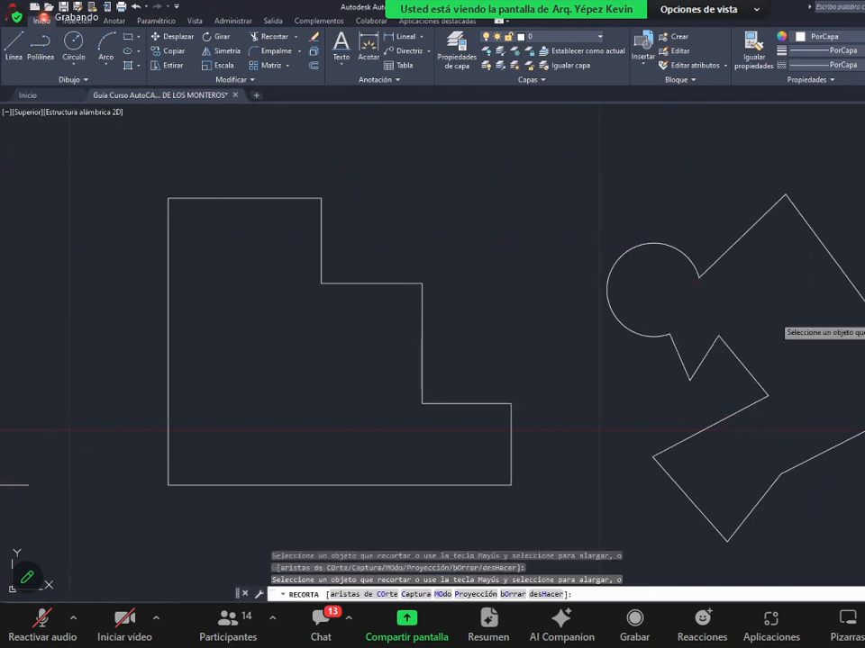
key(Escape)
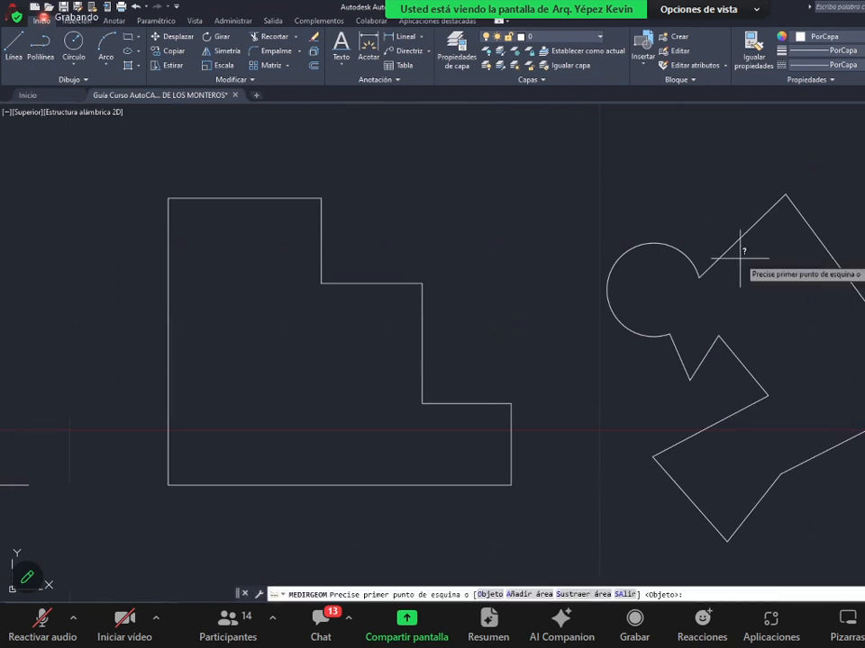
- Try to measure the irregular figure's area with MEDIRGEOM by specifying successive points along its circular arc
scroll(707, 270, up, 4)
click(681, 287)
click(672, 263)
click(662, 240)
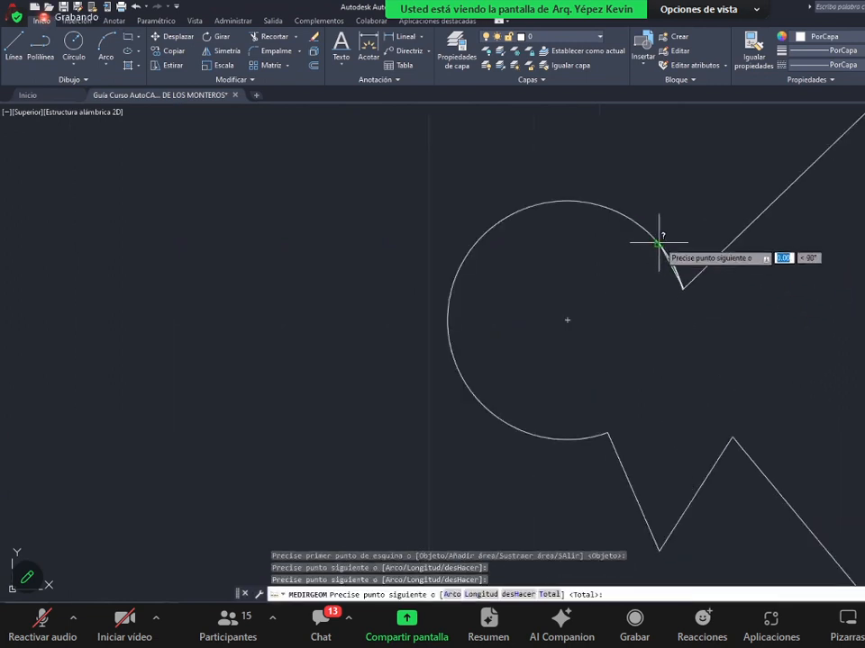
click(619, 212)
click(528, 208)
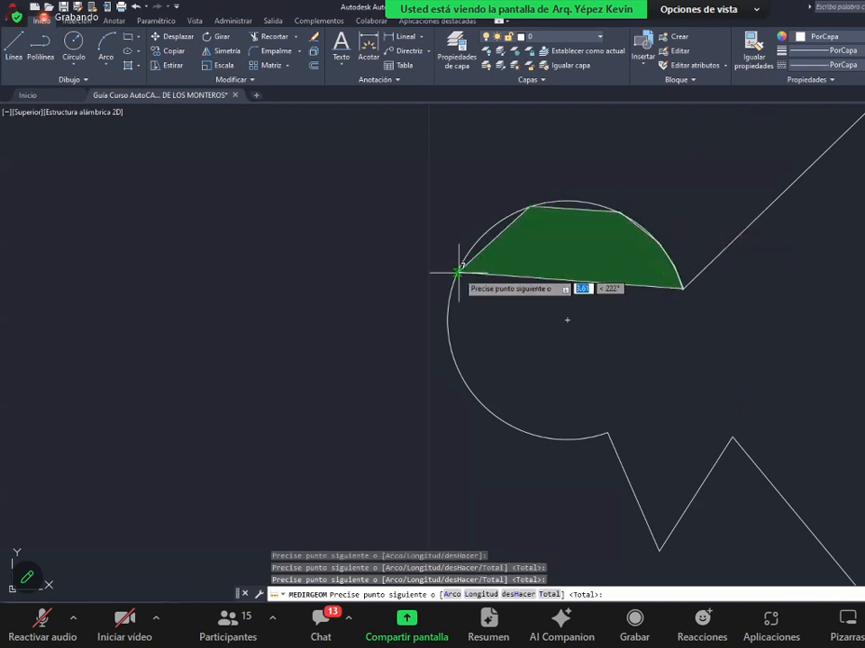
click(458, 272)
click(448, 321)
click(469, 389)
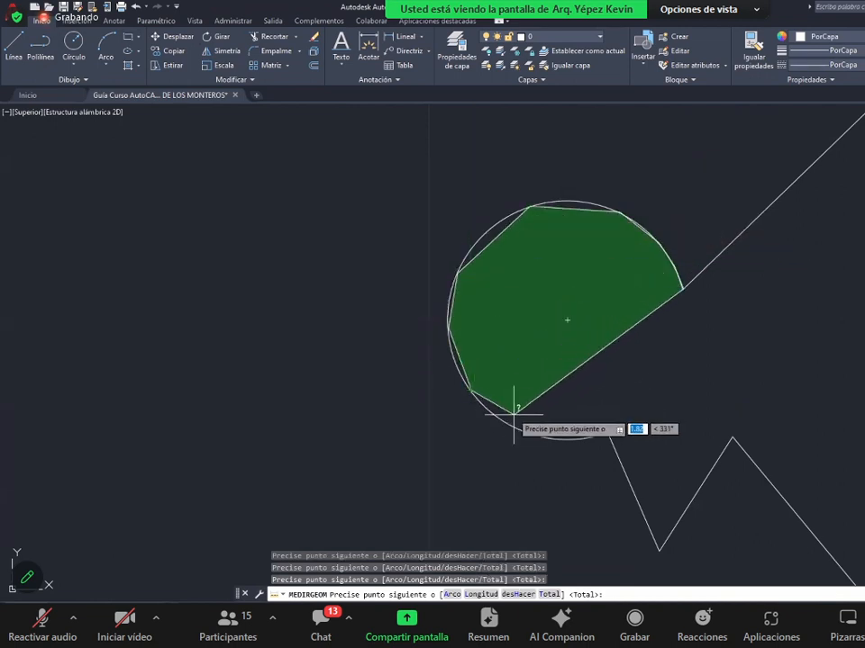
click(522, 430)
scroll(552, 423, down, 1)
key(Escape)
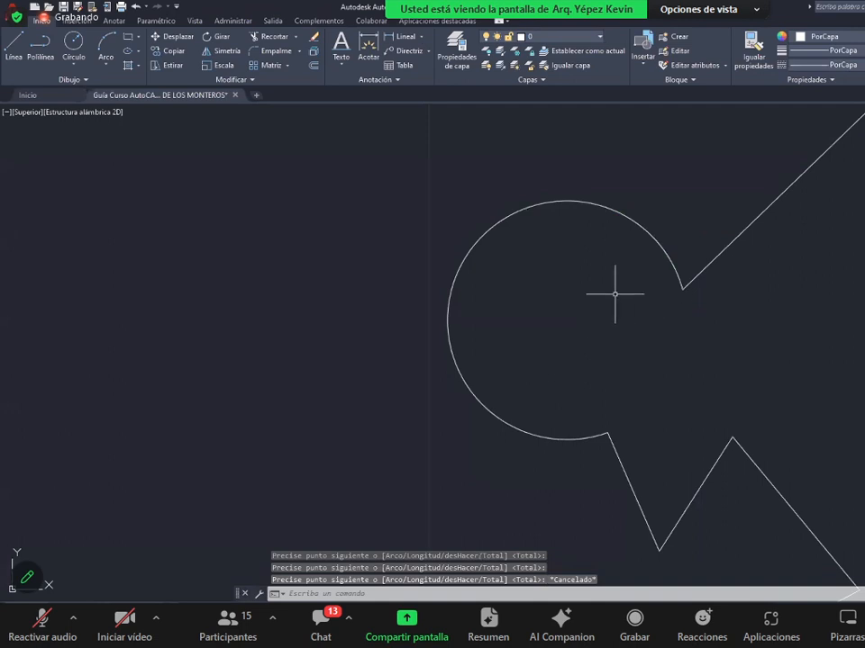
- Hatch the interiors of the stepped polygon and the irregular figure with the BRICK pattern
scroll(586, 355, down, 2)
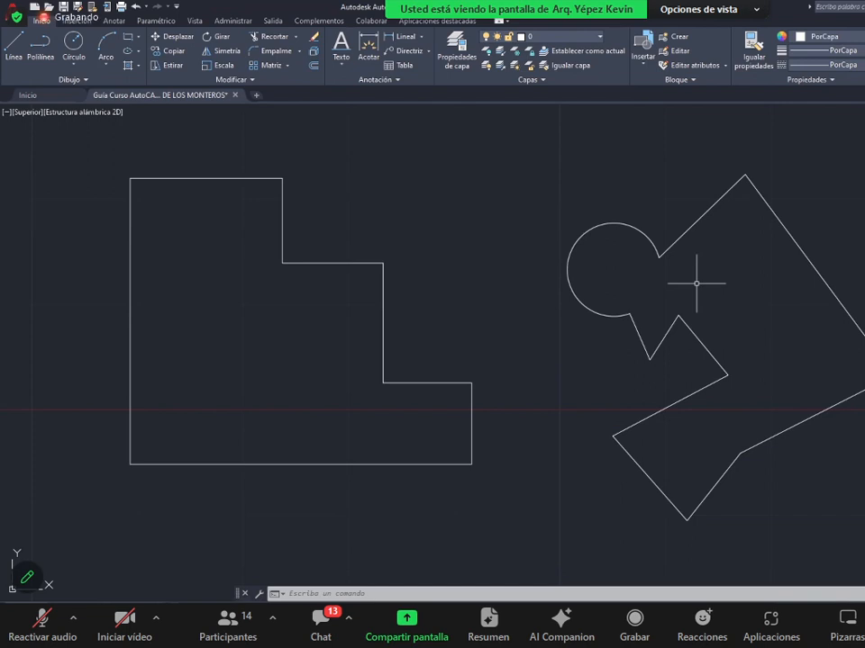
middle_drag(599, 327, 609, 327)
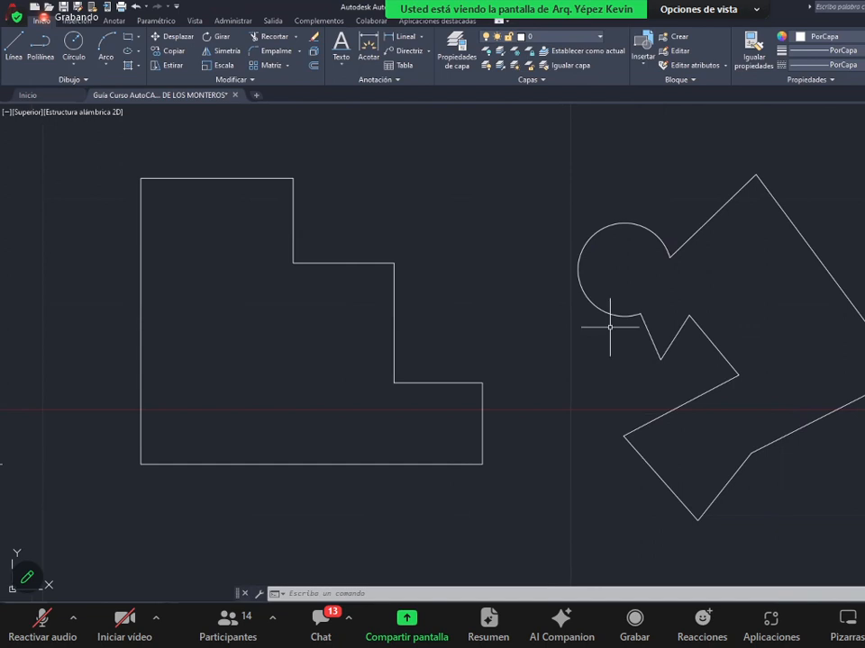
click(127, 65)
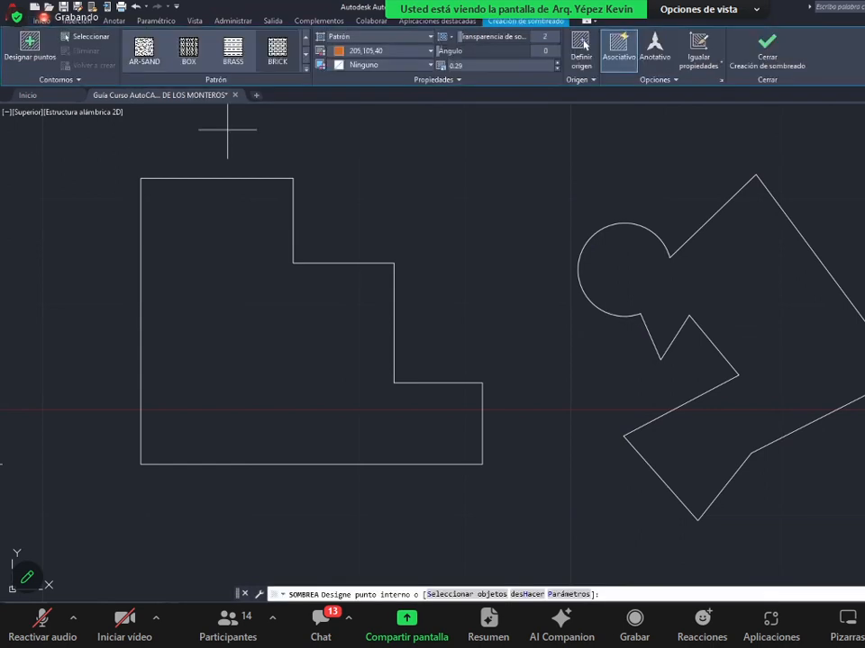
click(275, 304)
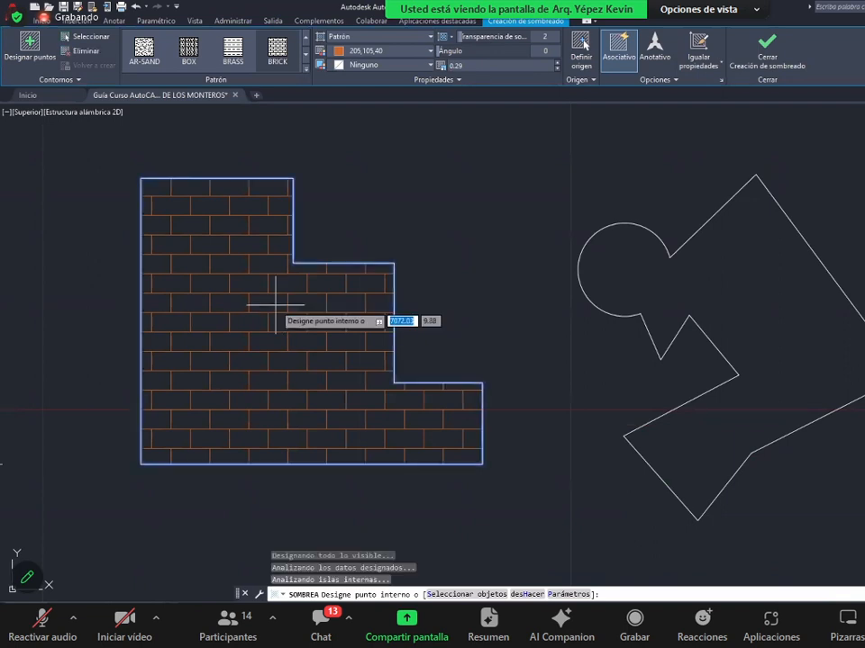
key(Return)
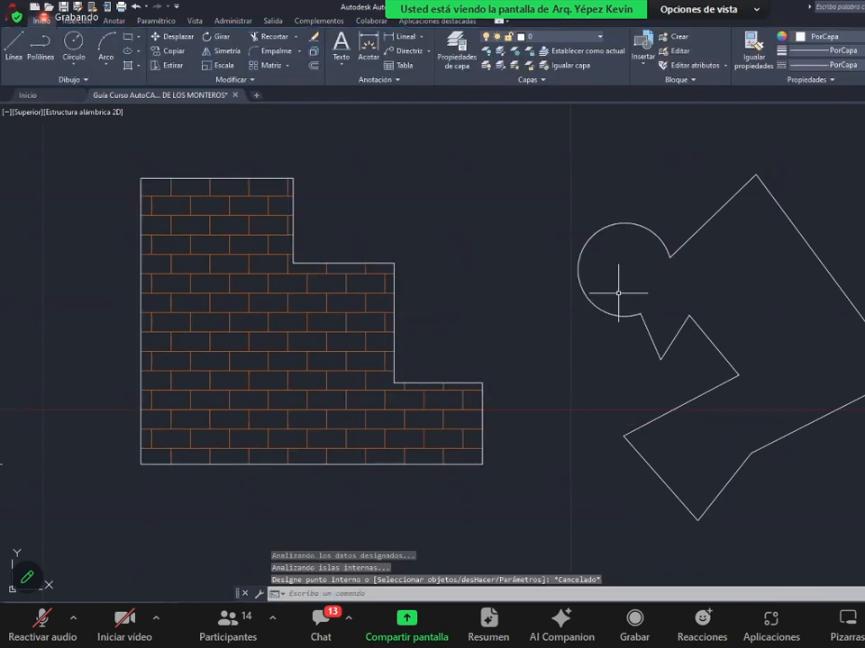
key(Return)
click(718, 286)
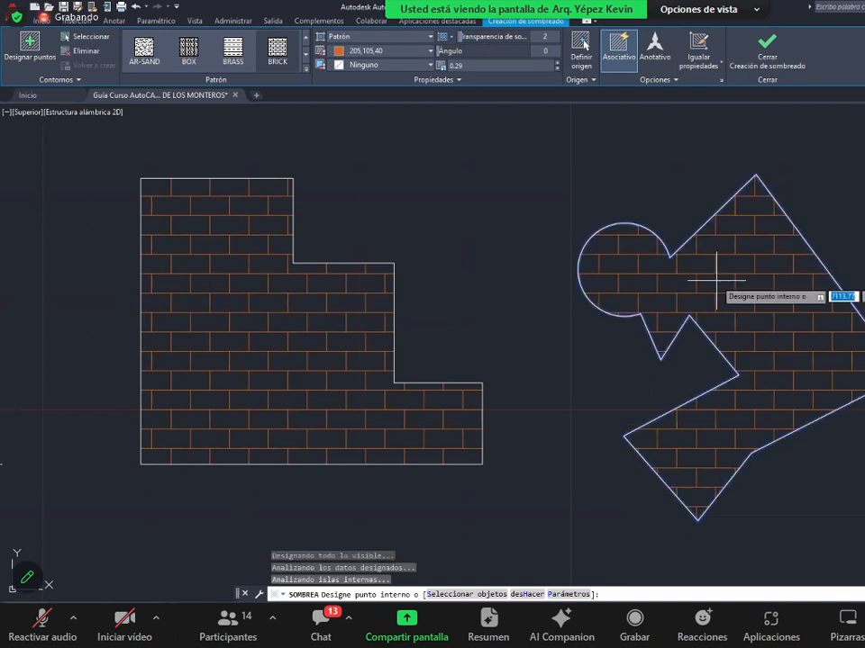
- Finish the hatching and check the area of the stepped polygon's brick hatch in its properties
key(Escape)
middle_drag(713, 355, 719, 367)
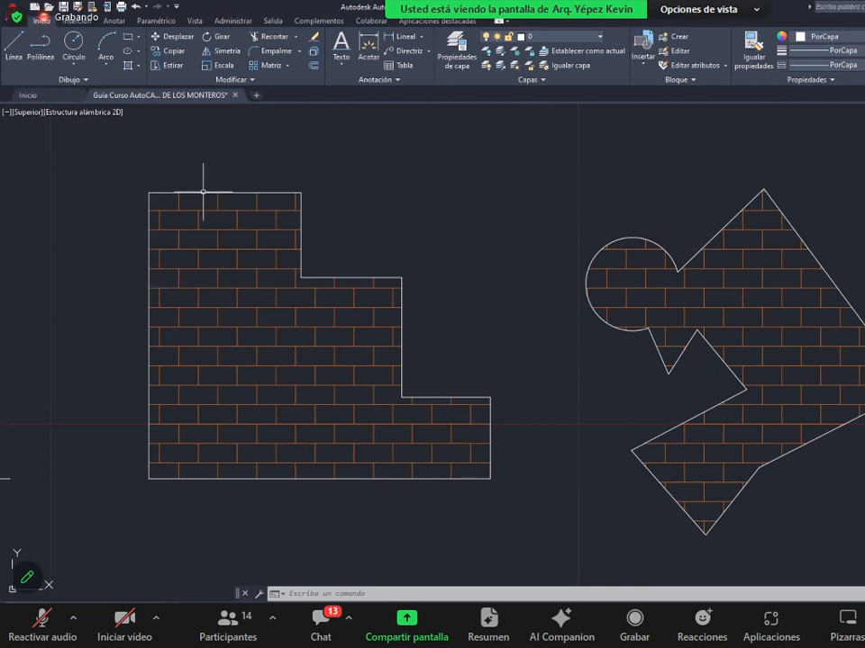
click(364, 423)
click(267, 343)
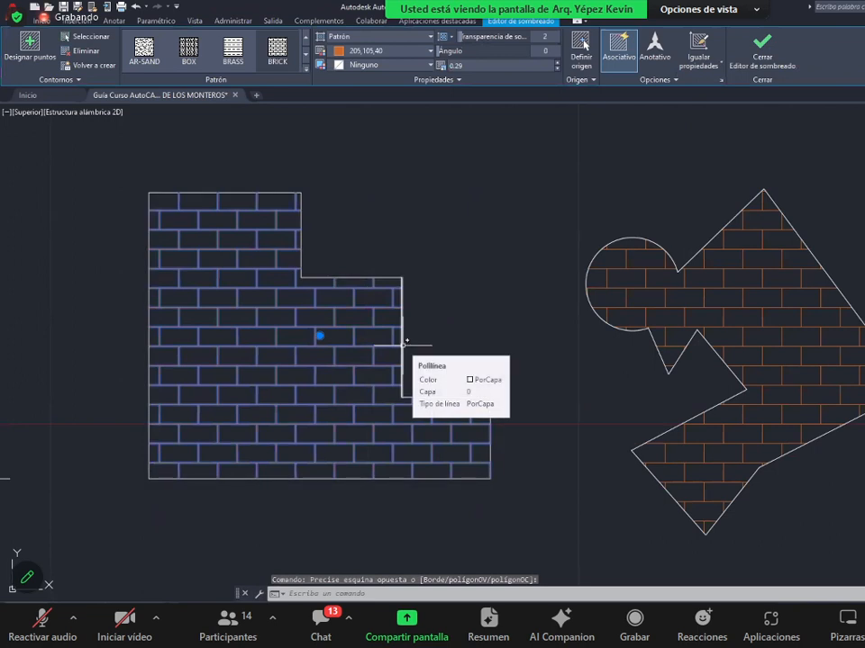
key(ctrl+1)
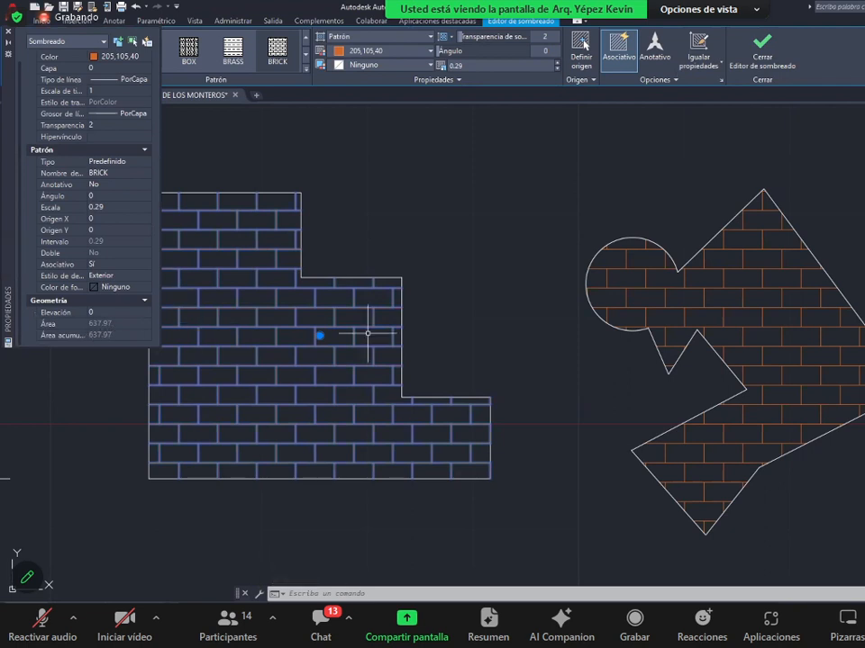
key(Escape)
key(Escape)
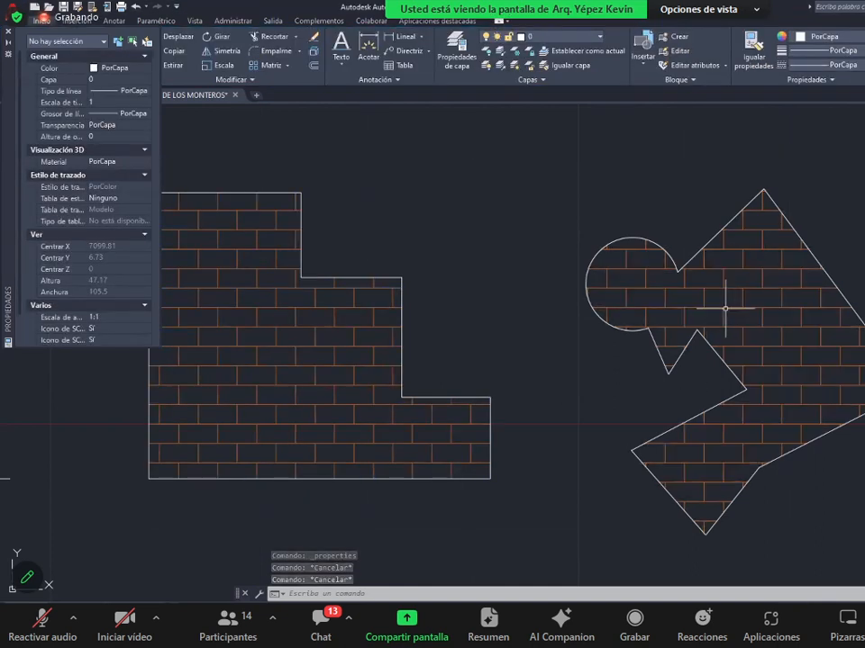
- Check the area of the irregular shape's brick hatch, then close its properties and deselect it
click(765, 315)
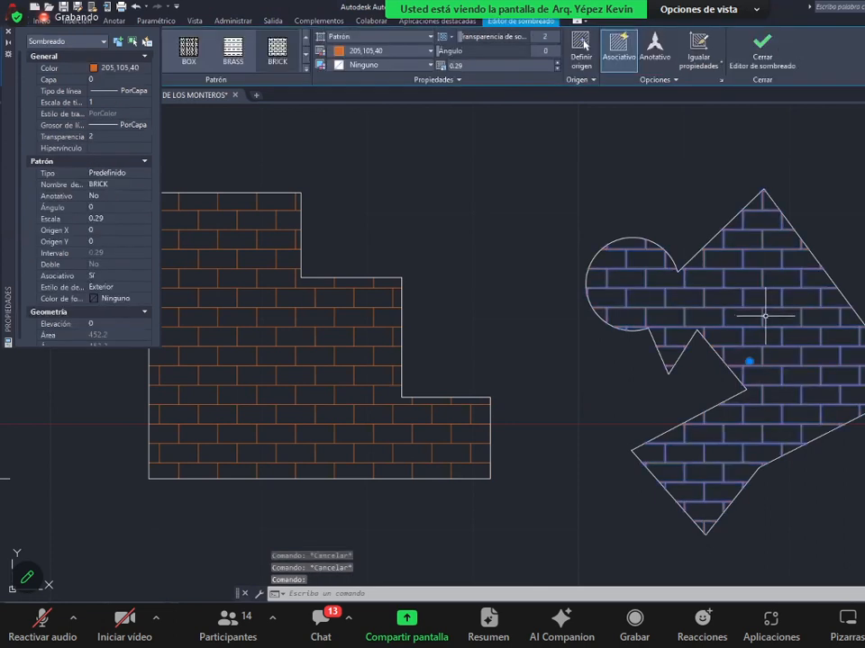
scroll(103, 324, down, 1)
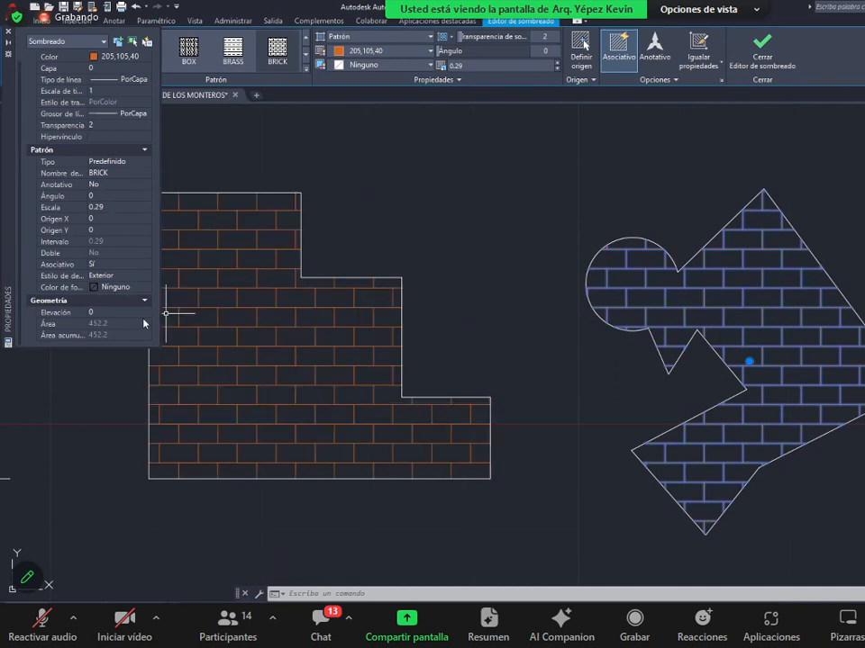
click(9, 32)
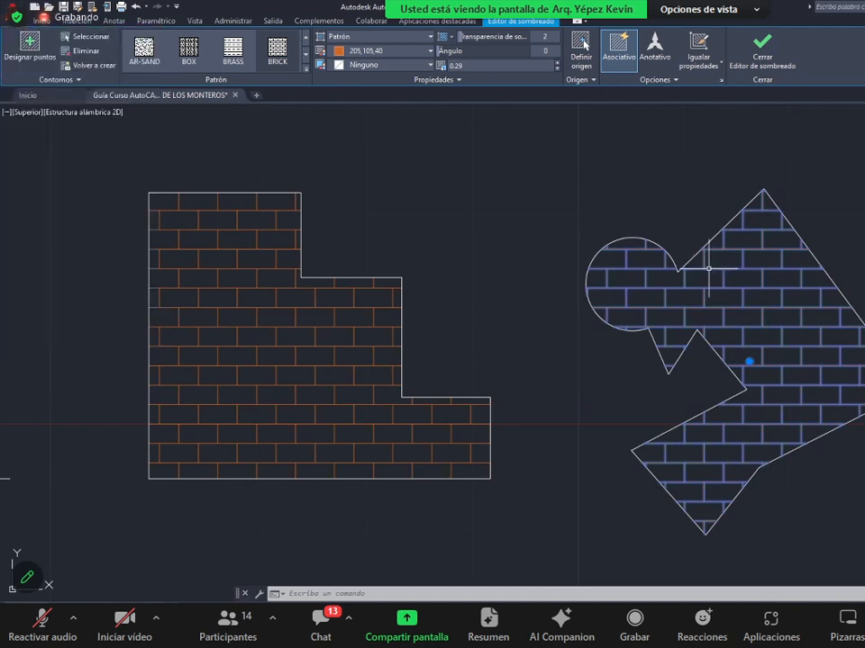
key(Escape)
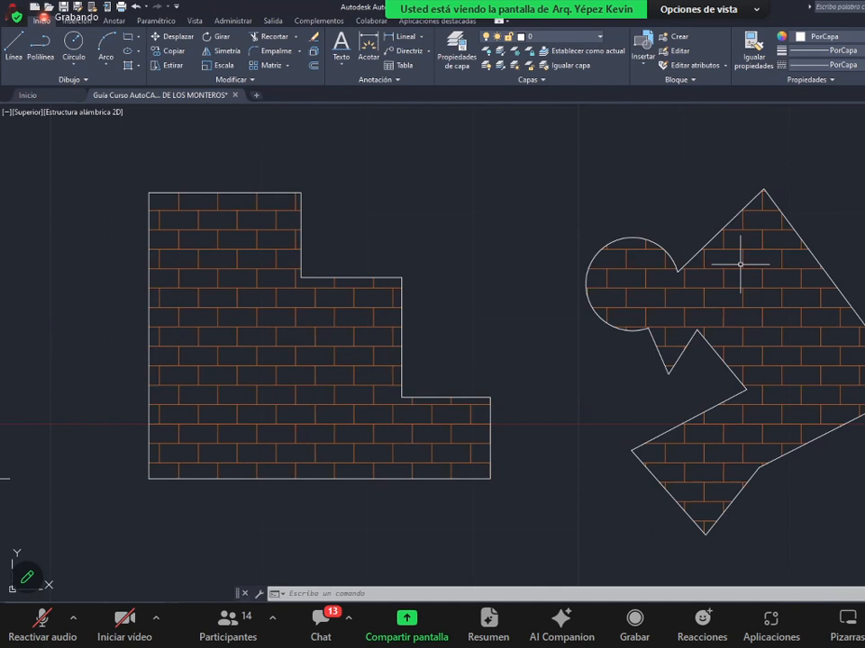
- Hatch the inside of the plain rectangle with the BRICK pattern at scale 0.29
scroll(740, 264, down, 5)
scroll(810, 288, down, 2)
scroll(843, 293, up, 2)
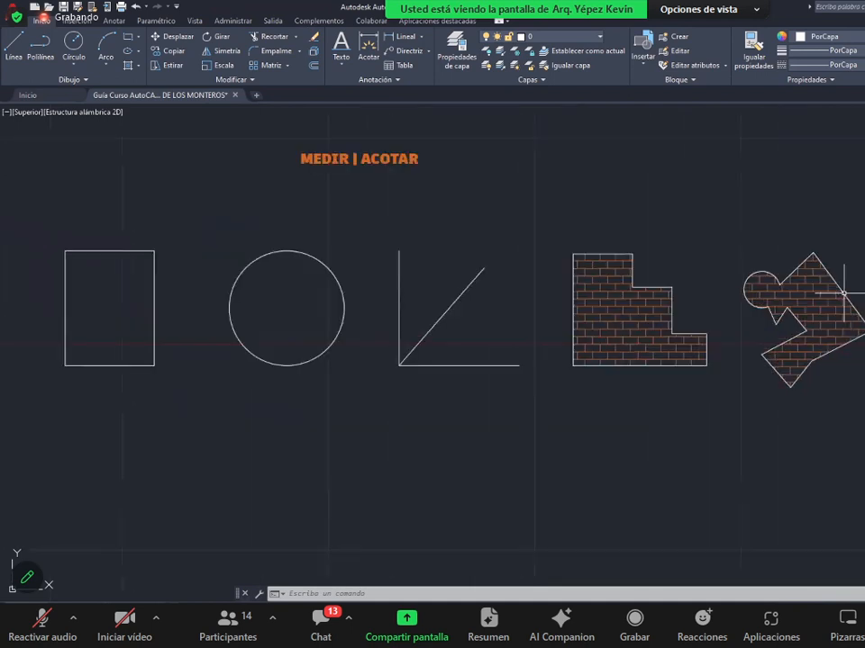
middle_drag(255, 262, 313, 262)
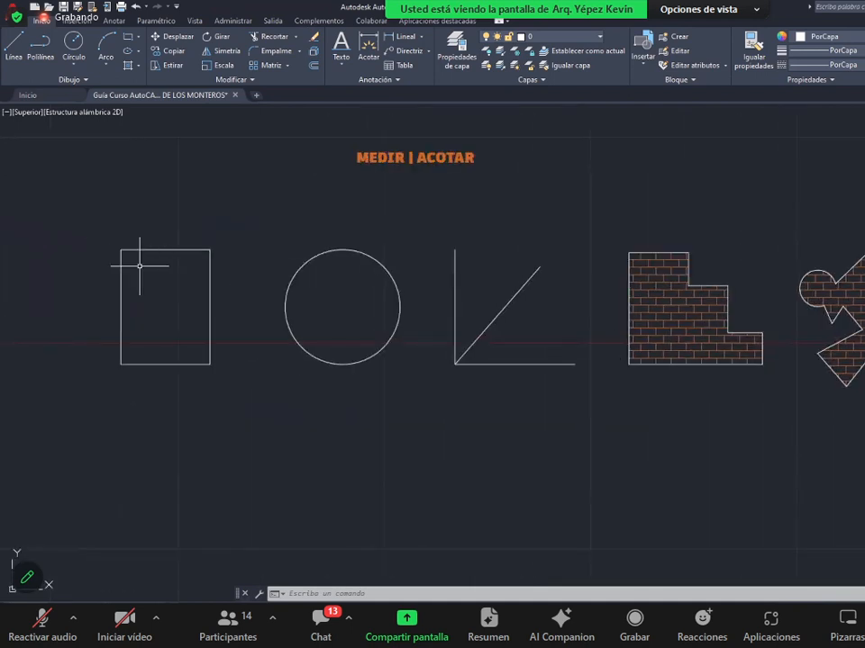
scroll(139, 264, up, 3)
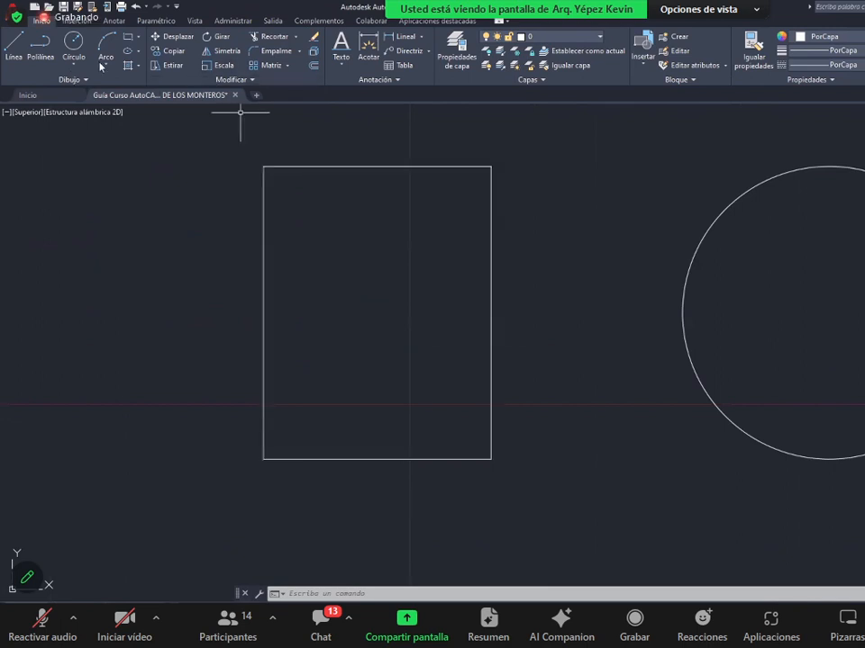
click(127, 65)
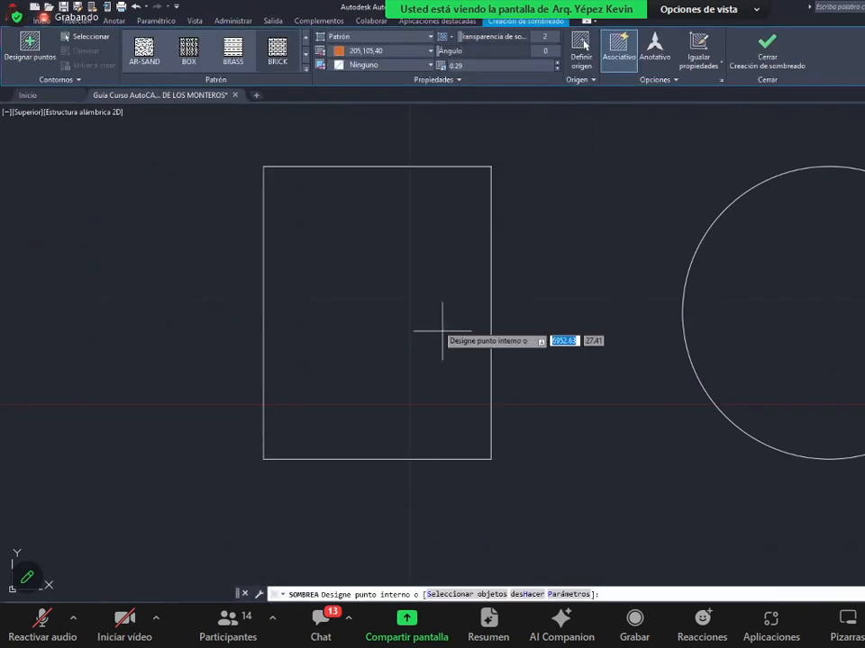
click(384, 307)
key(Escape)
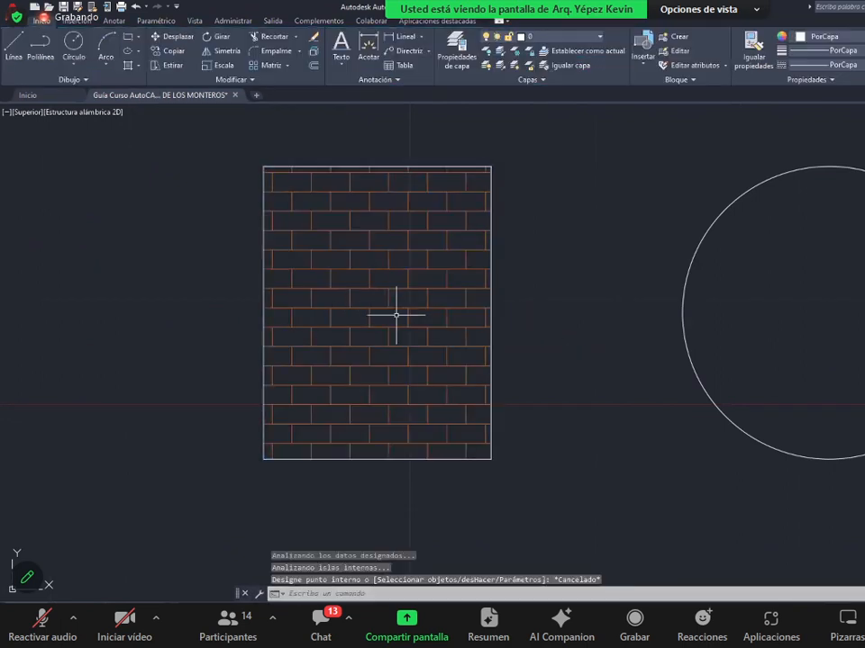
- Check the area of the rectangle's brick hatch in its properties and close the hatch editor
click(381, 294)
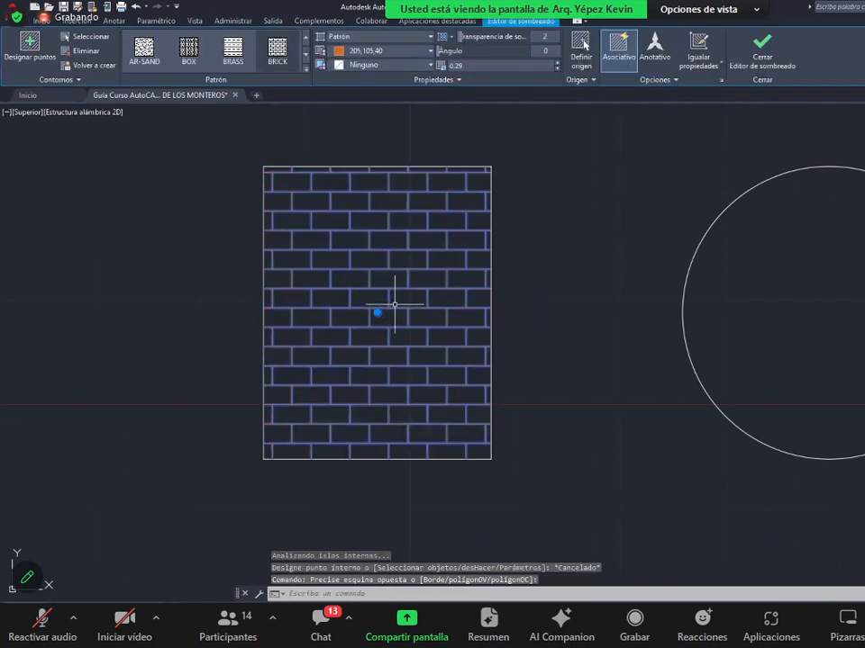
key(ctrl+1)
scroll(112, 302, down, 1)
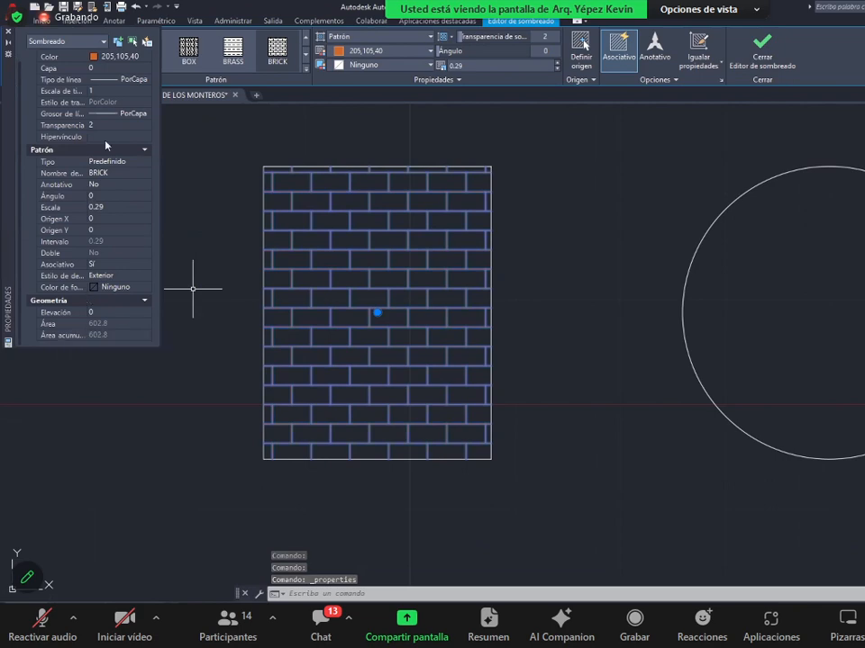
click(11, 29)
click(752, 60)
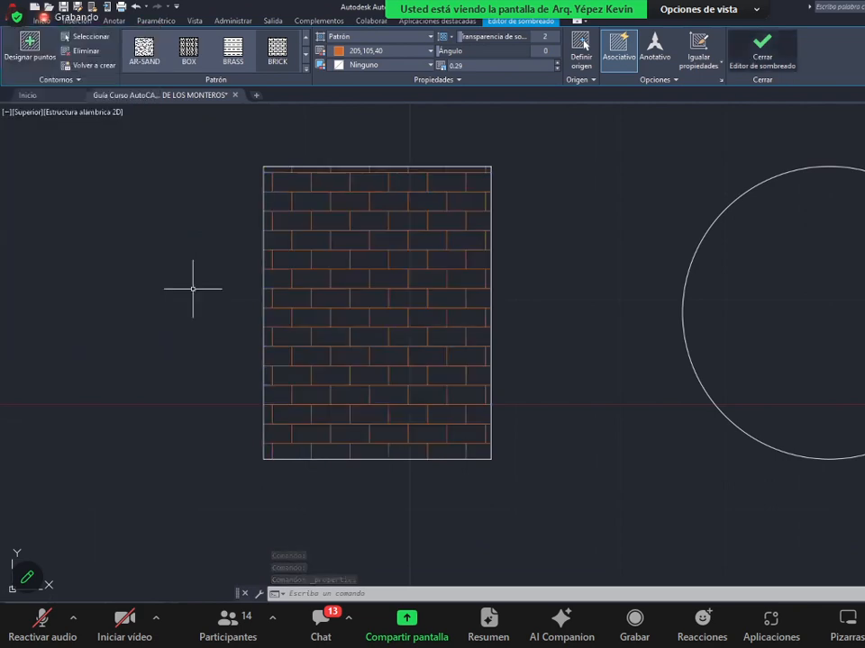
- Delete the brick hatches from the irregular shape, the stepped polygon and the rectangle, keeping their outlines
scroll(187, 304, down, 5)
scroll(506, 350, up, 4)
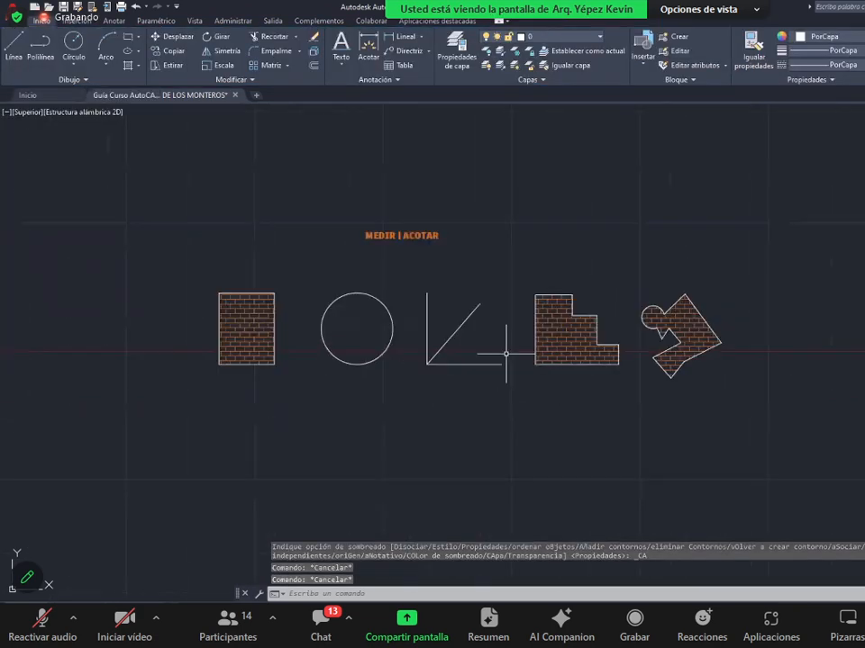
click(788, 328)
key(Delete)
click(643, 331)
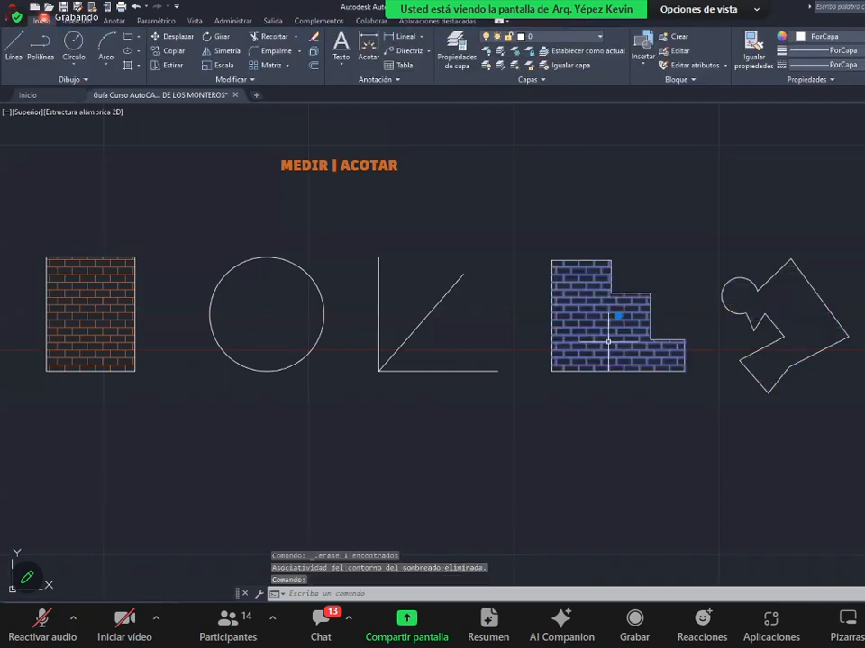
key(Delete)
click(127, 318)
key(Delete)
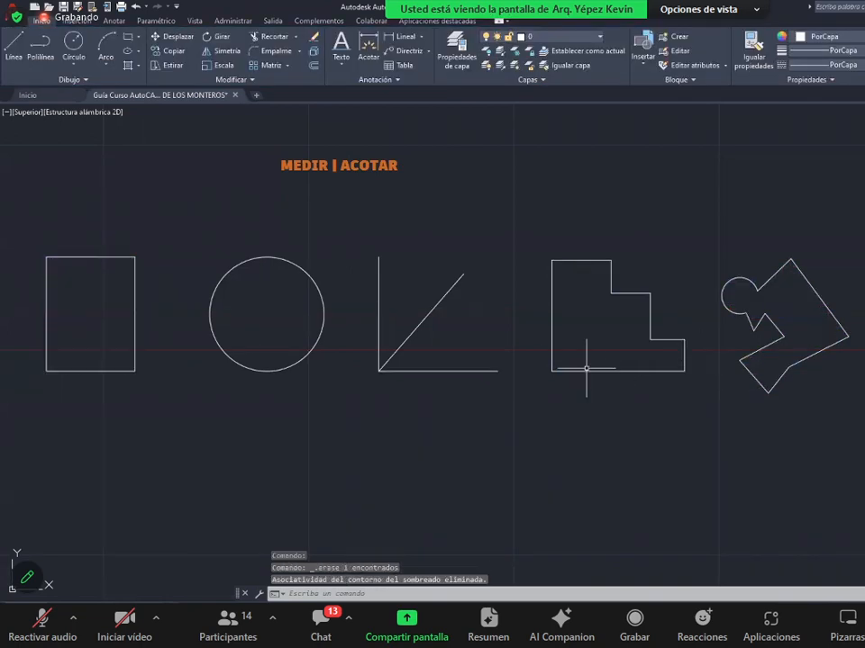
- Delete the irregular outline with the rounded end, beyond the stepped polygon
scroll(485, 382, down, 2)
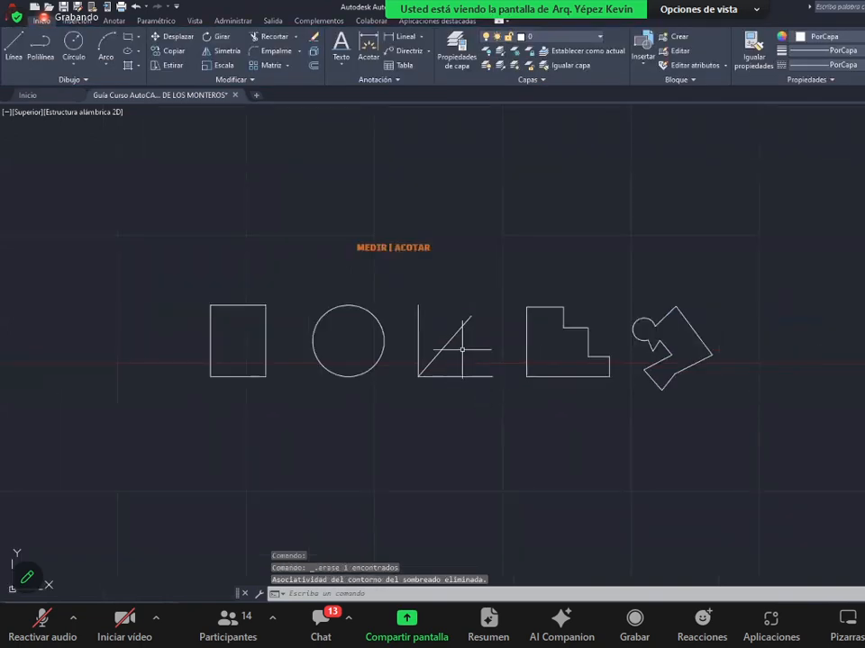
scroll(333, 337, down, 4)
scroll(333, 337, up, 6)
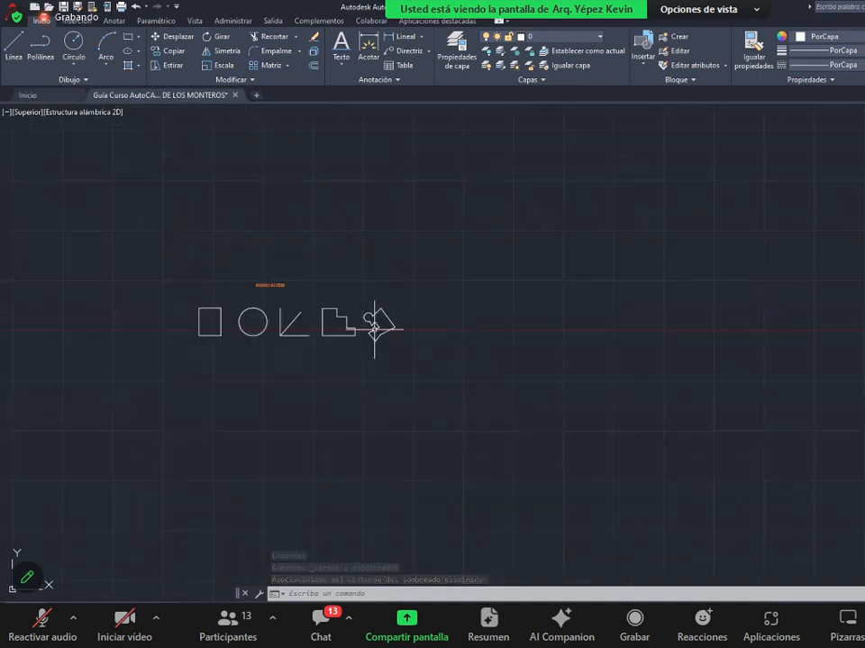
click(696, 373)
click(659, 326)
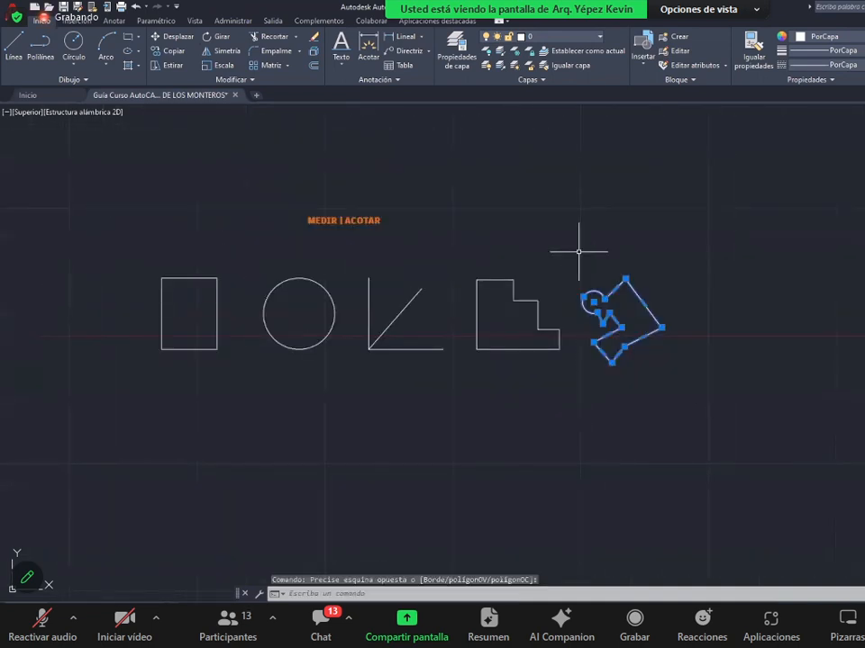
key(Delete)
- Review the available dimension types, such as linear, aligned, angular, arc length, radius and diameter
scroll(366, 280, up, 2)
middle_drag(459, 273, 492, 342)
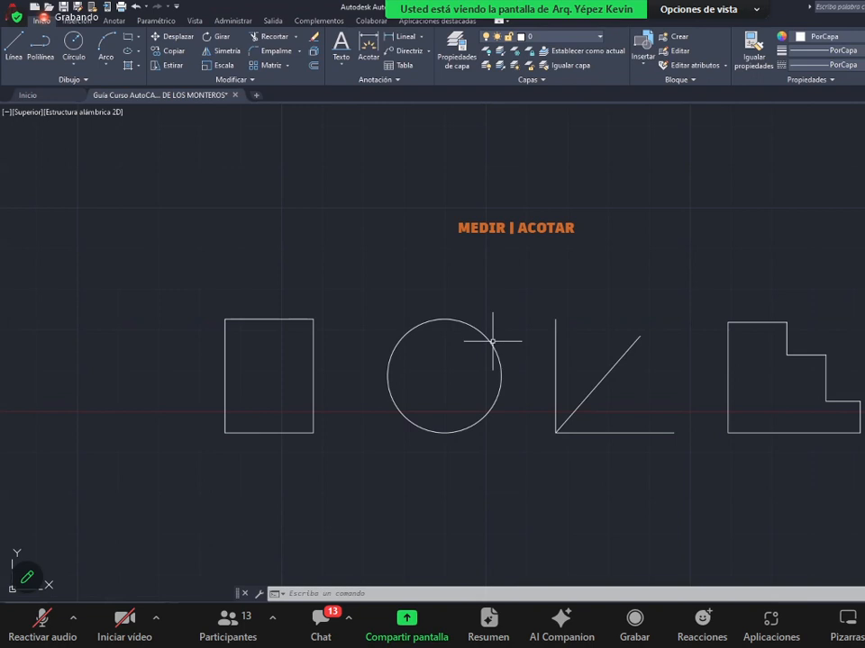
scroll(492, 341, up, 2)
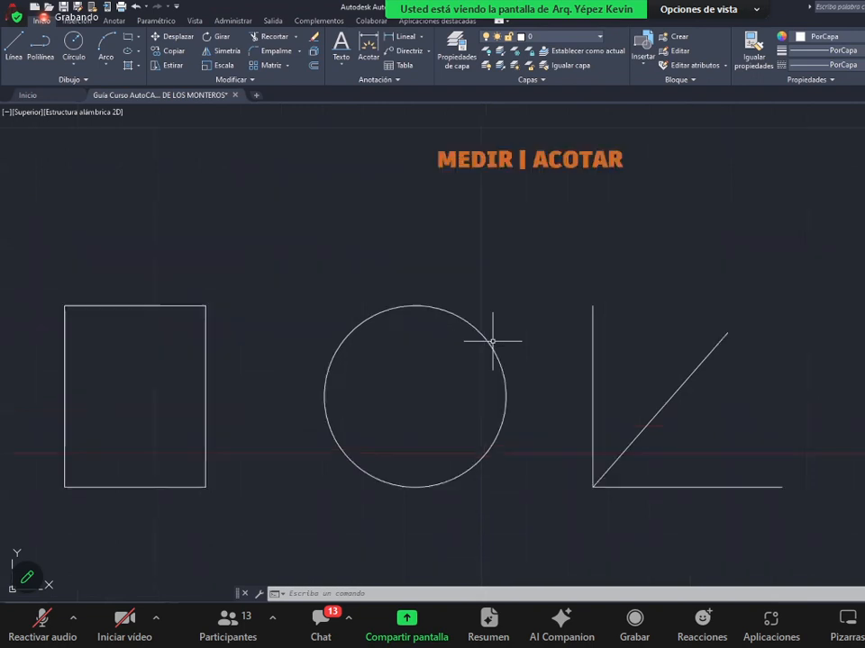
scroll(492, 343, down, 2)
scroll(492, 343, up, 2)
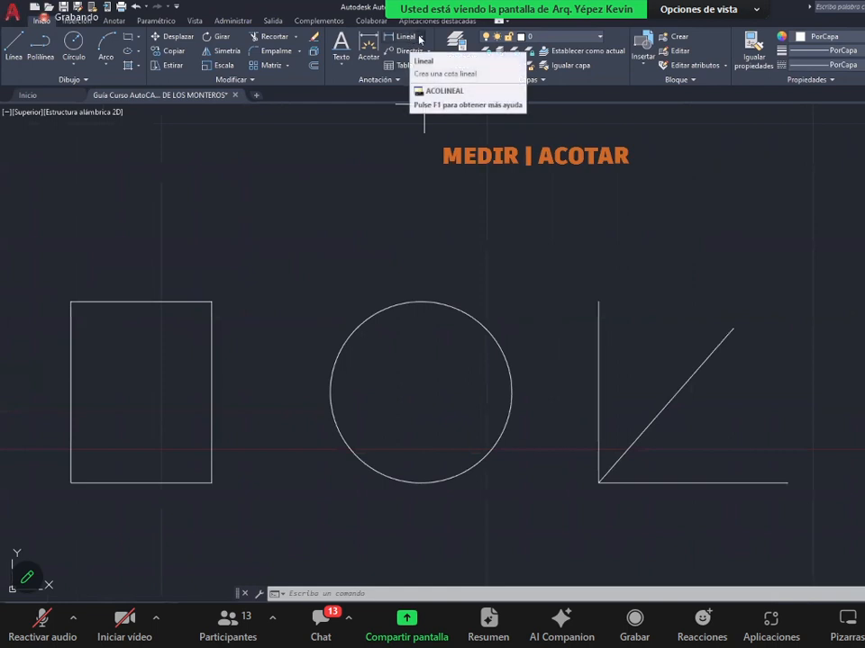
click(422, 38)
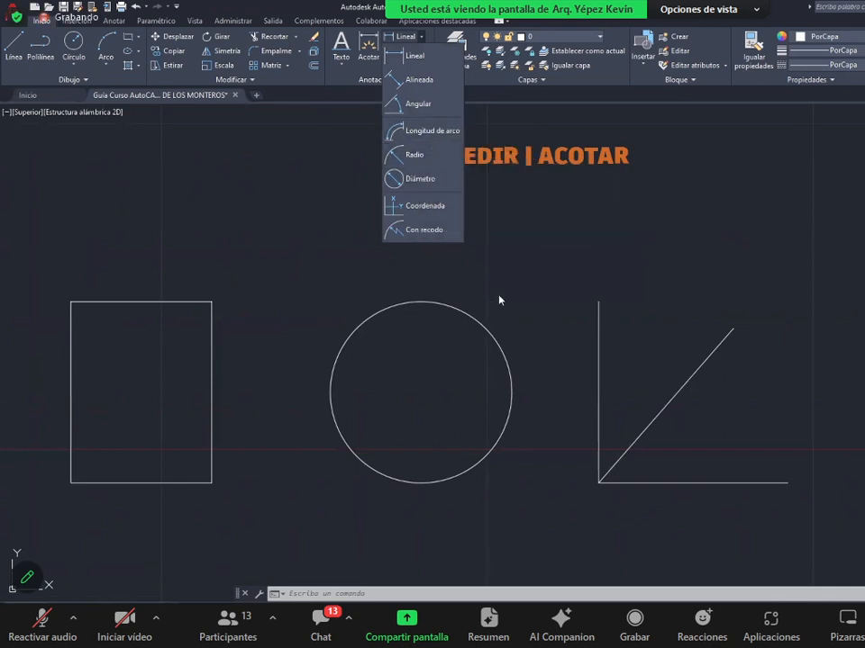
click(545, 325)
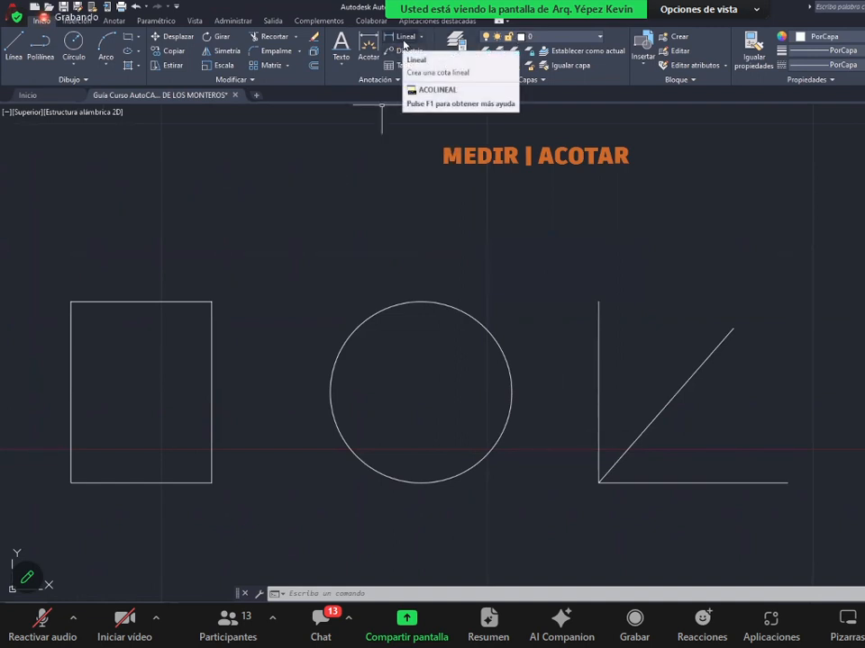
- Add a linear dimension between the rectangle's two upper corners, placing the dimension line above the upper edge
click(405, 40)
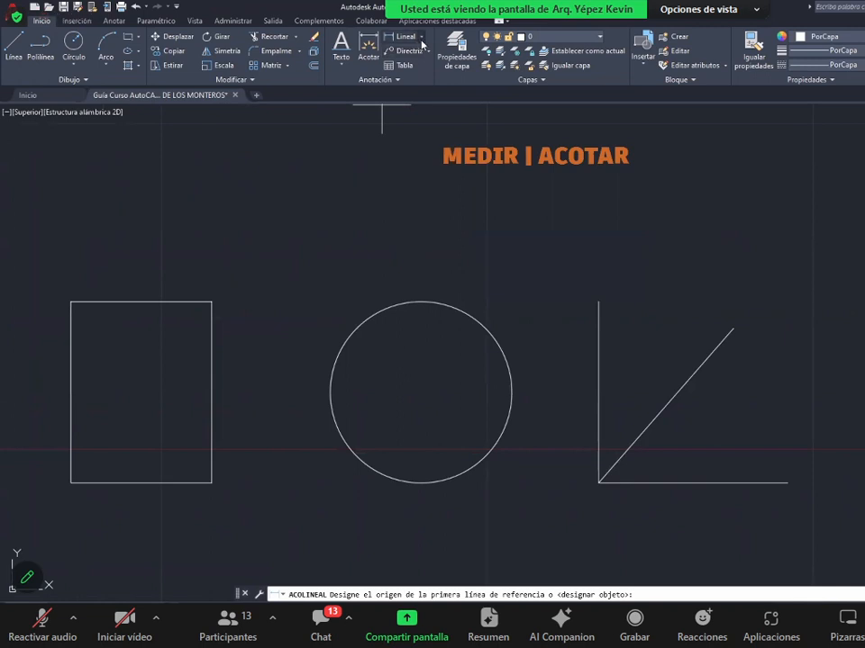
middle_drag(369, 218, 415, 222)
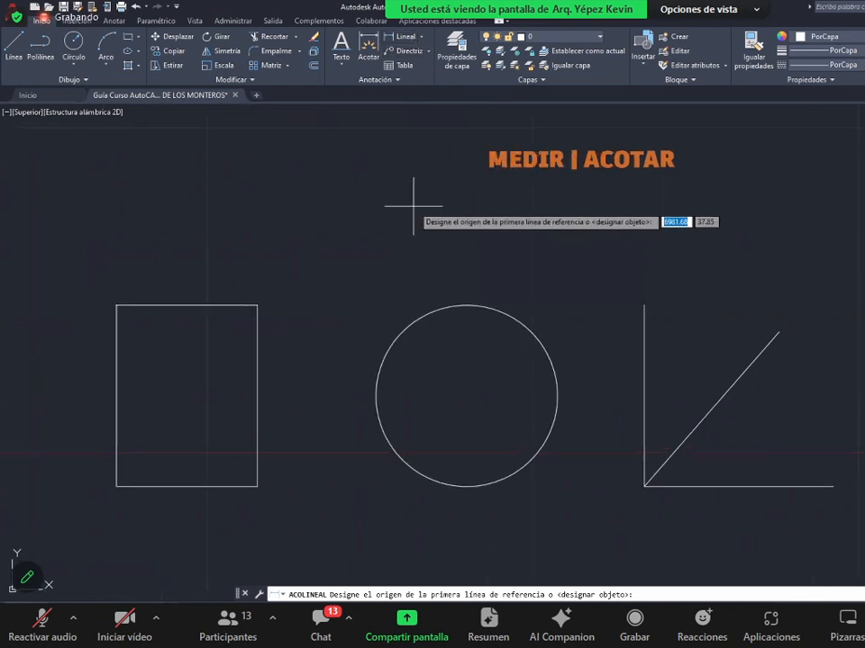
click(394, 39)
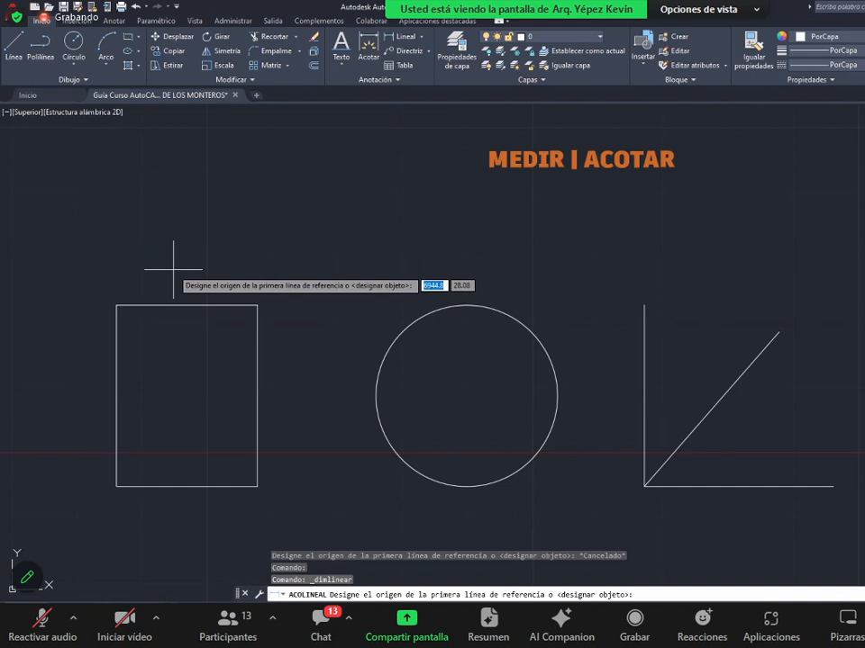
scroll(63, 287, up, 2)
middle_drag(311, 268, 329, 204)
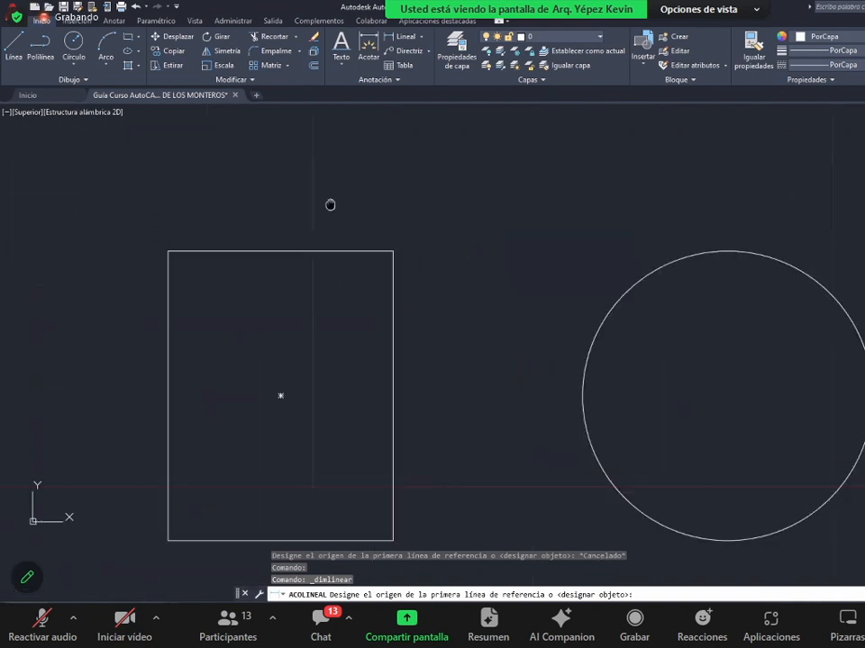
click(168, 251)
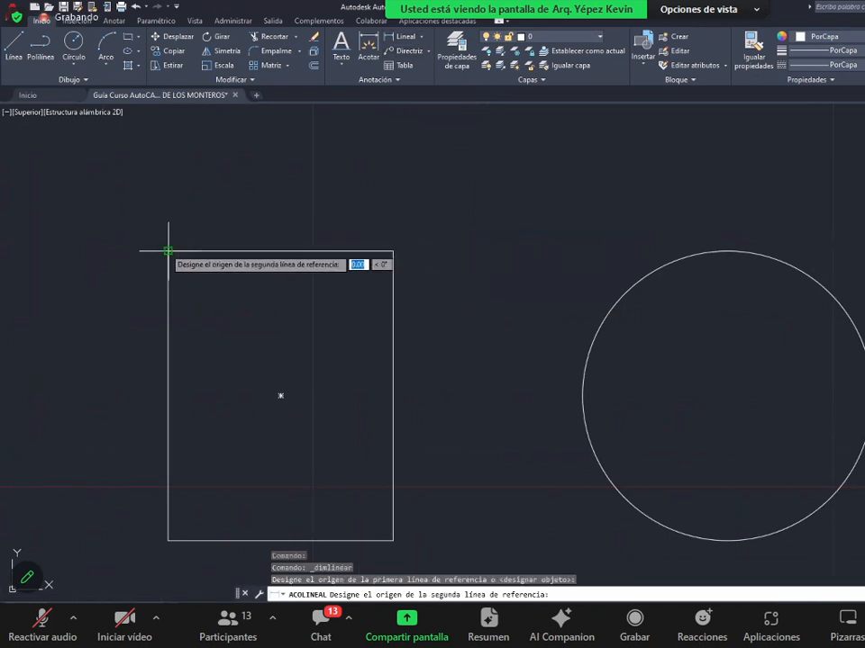
click(393, 251)
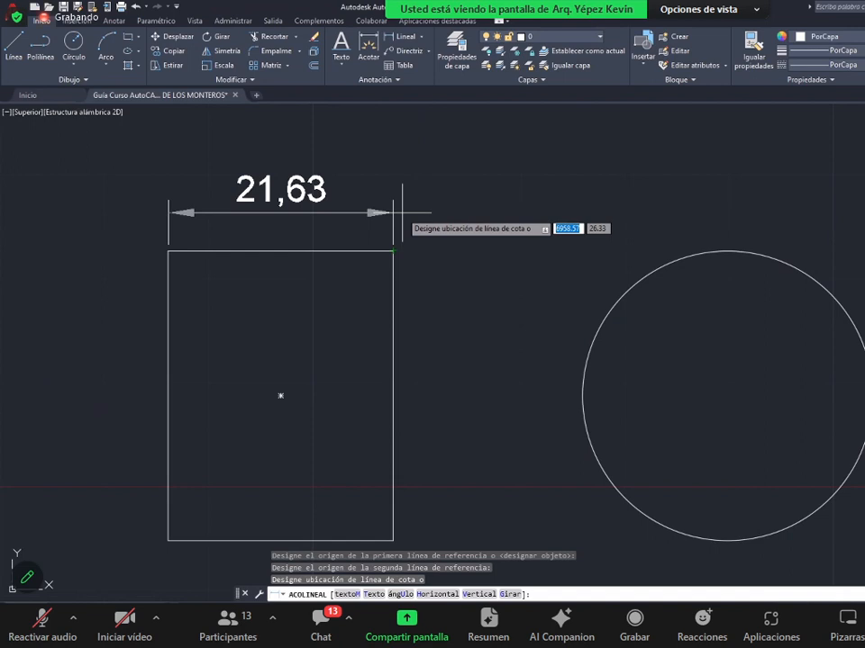
click(401, 213)
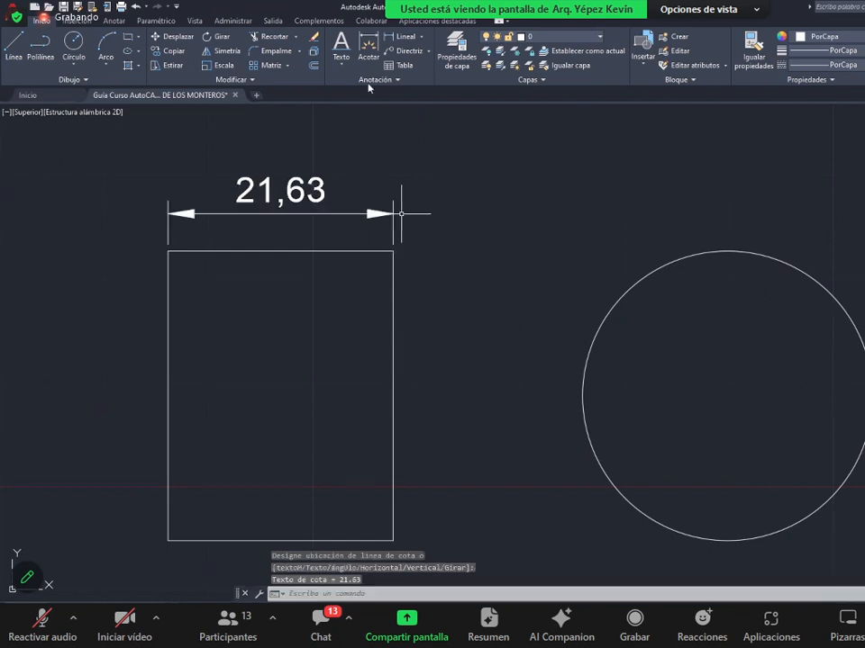
scroll(431, 294, down, 3)
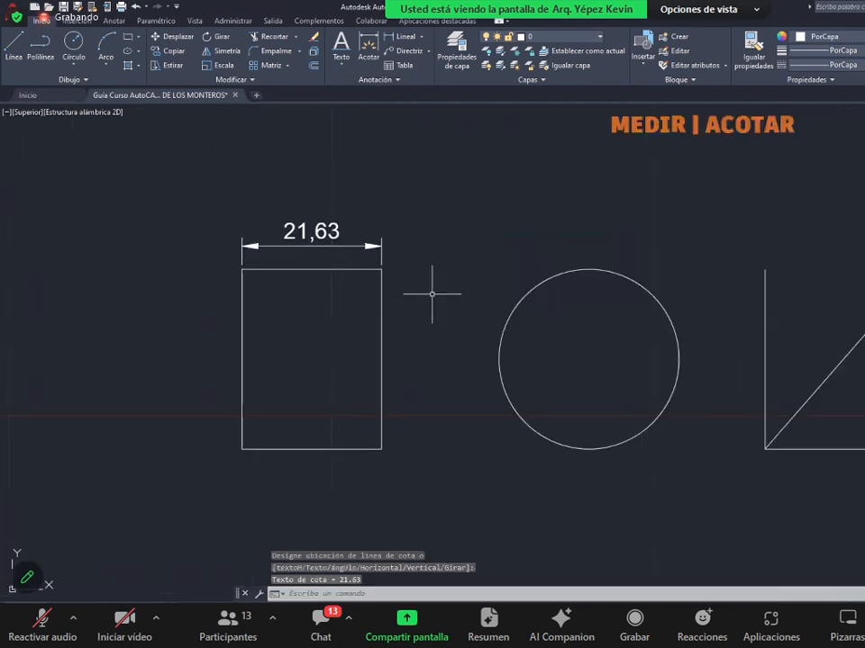
- Examine the text, arrowheads and extension lines of the rectangle's width dimension up close
scroll(369, 293, up, 8)
scroll(706, 261, down, 6)
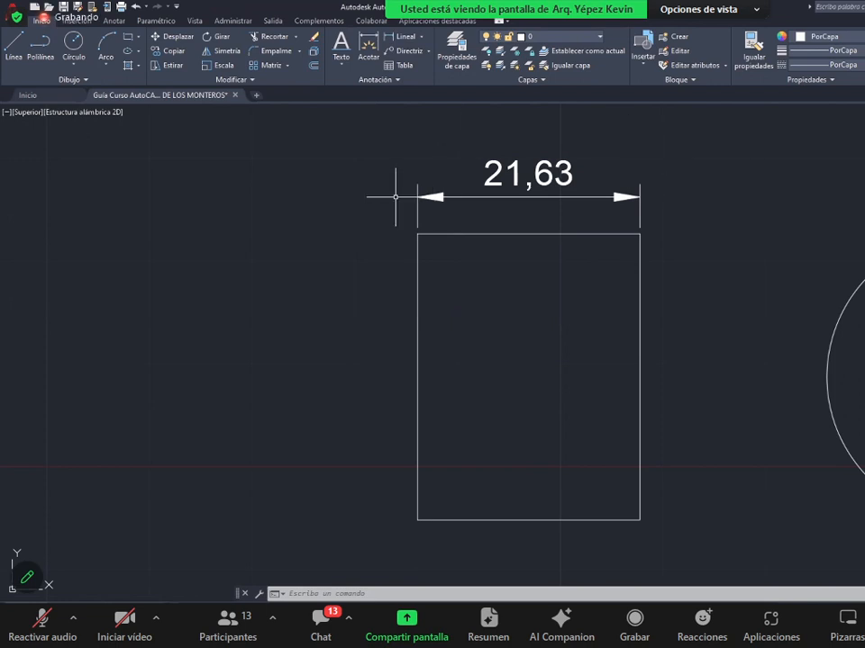
scroll(572, 171, up, 2)
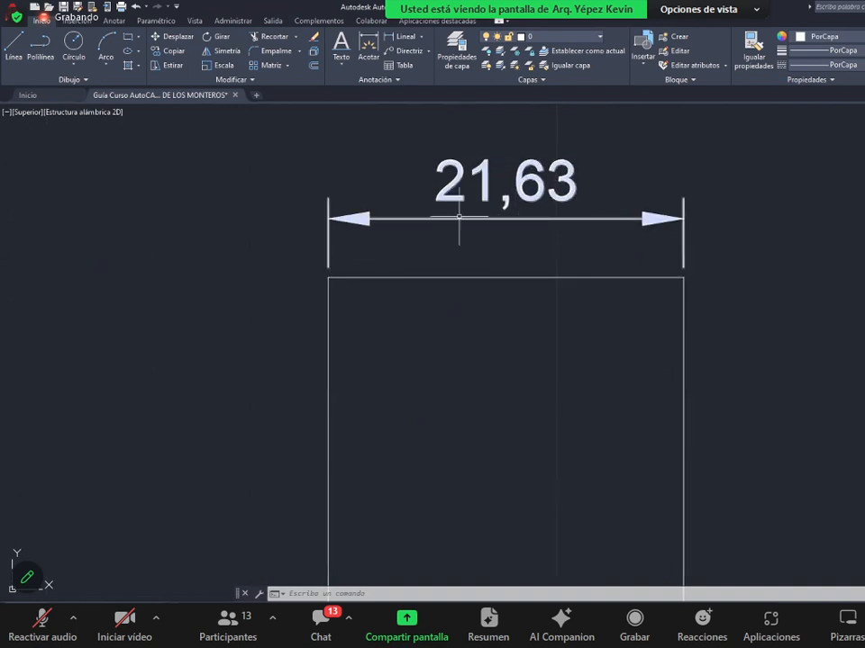
scroll(515, 217, up, 2)
scroll(495, 211, down, 2)
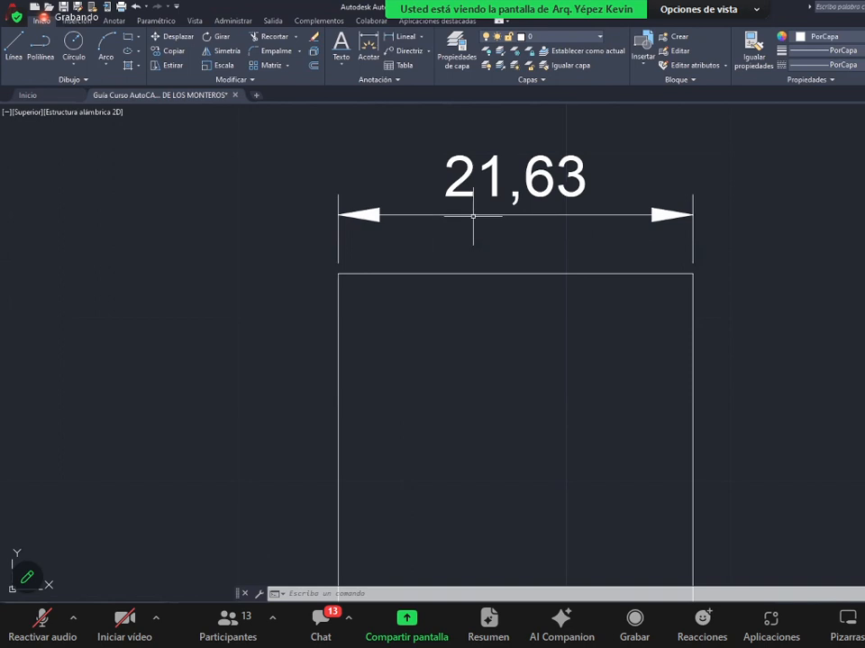
scroll(360, 216, up, 3)
scroll(355, 218, down, 6)
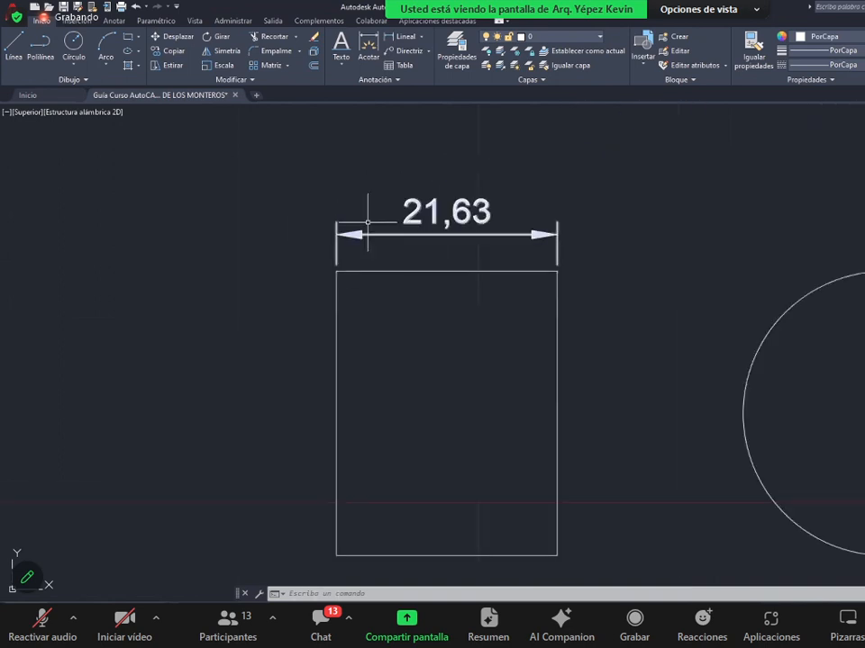
scroll(436, 242, up, 5)
scroll(413, 228, down, 1)
scroll(402, 222, down, 1)
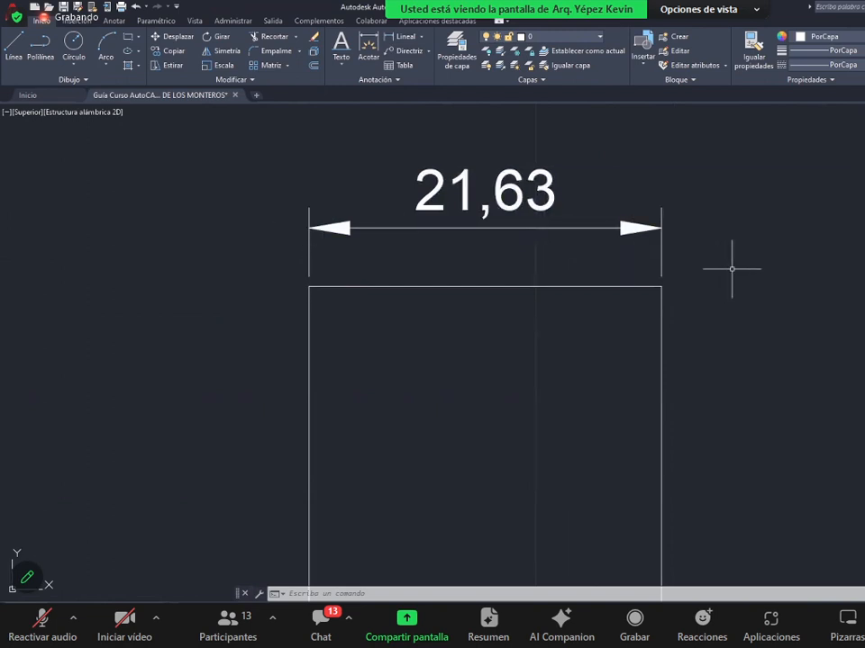
scroll(733, 270, down, 2)
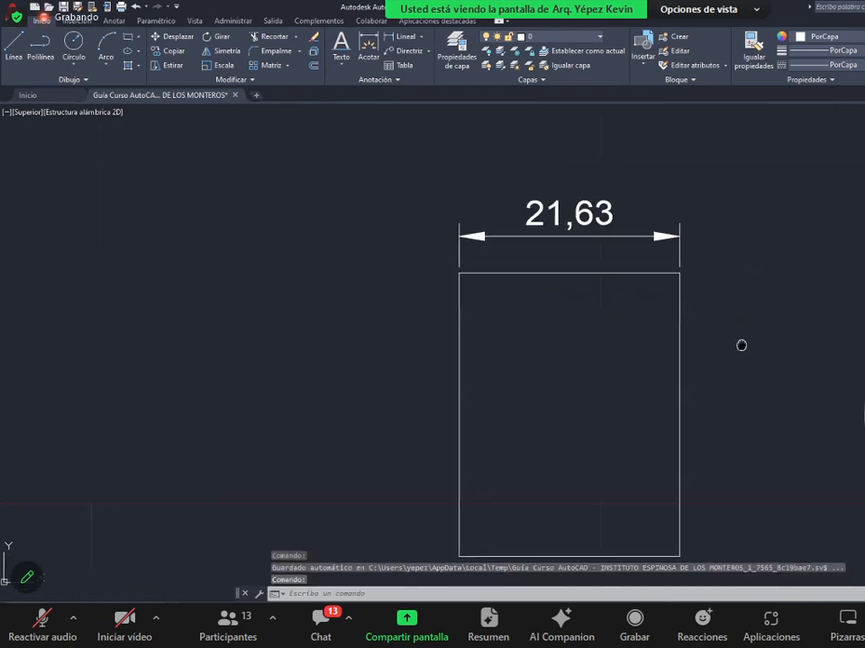
- Add a vertical linear dimension along the rectangle's left side, placing the dimension line outside the outline
middle_drag(741, 345, 677, 292)
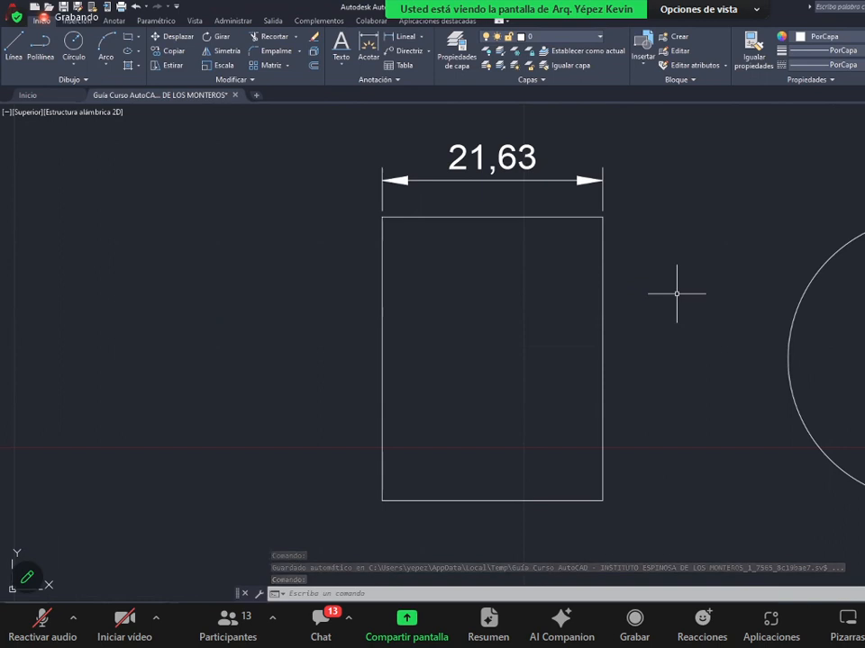
click(407, 37)
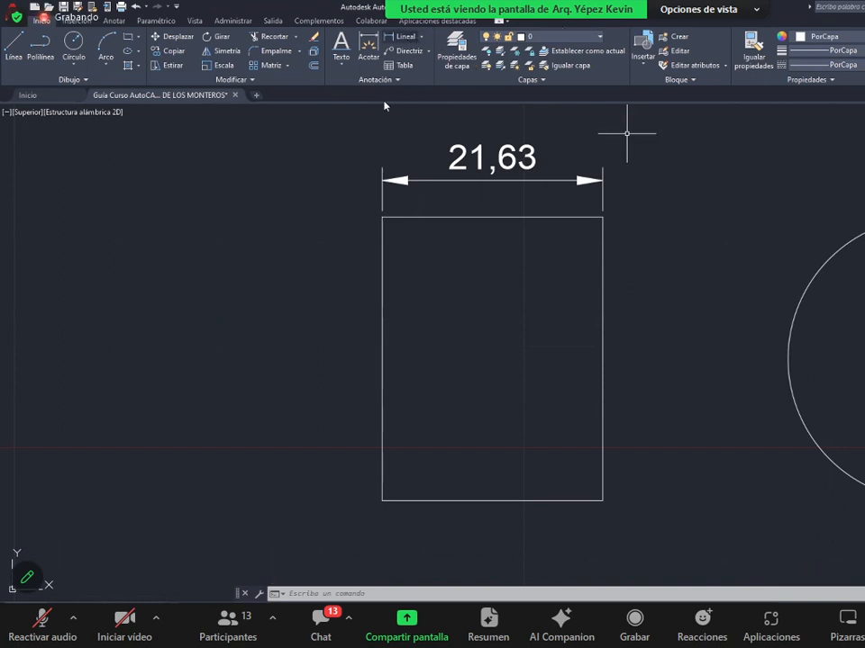
click(382, 217)
click(381, 501)
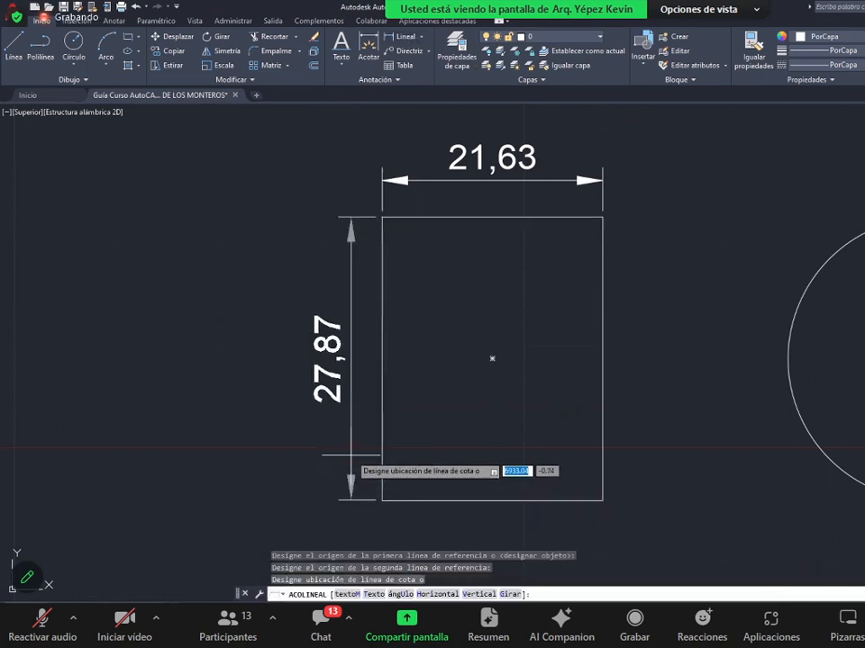
click(351, 478)
- Add a radius dimension to the circle beside the rectangle, placing its text inside the circle
scroll(241, 280, down, 3)
scroll(405, 293, down, 2)
scroll(406, 294, up, 4)
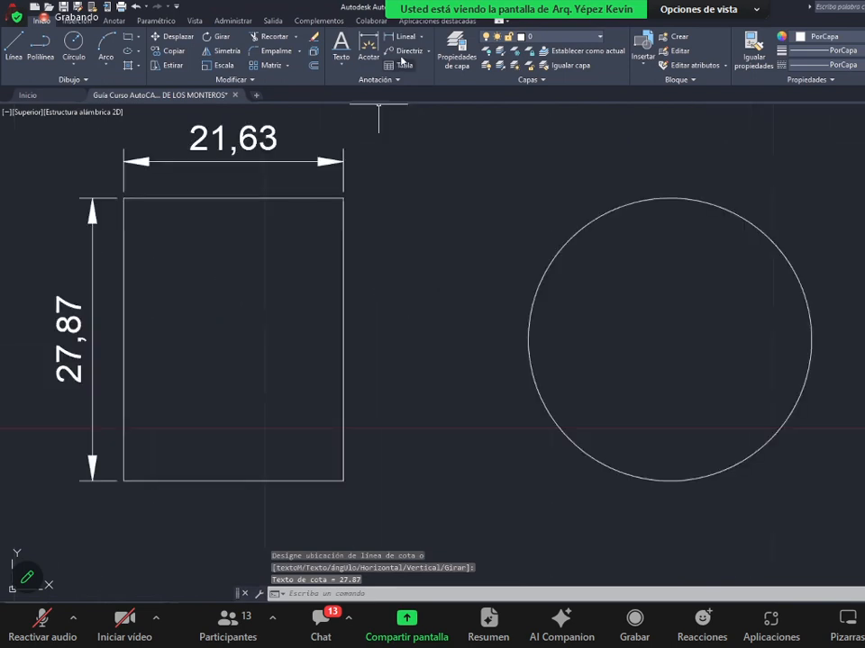
click(420, 37)
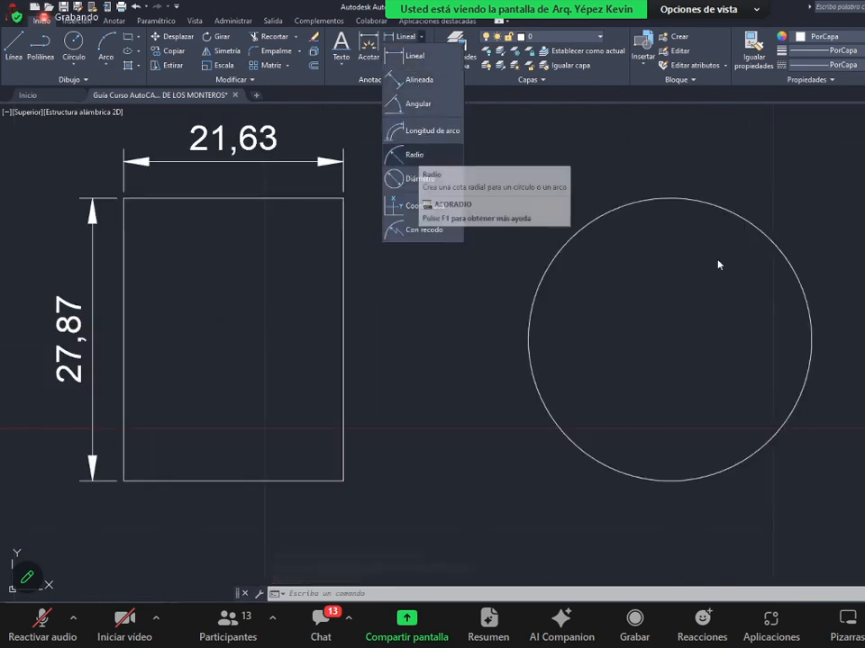
click(407, 157)
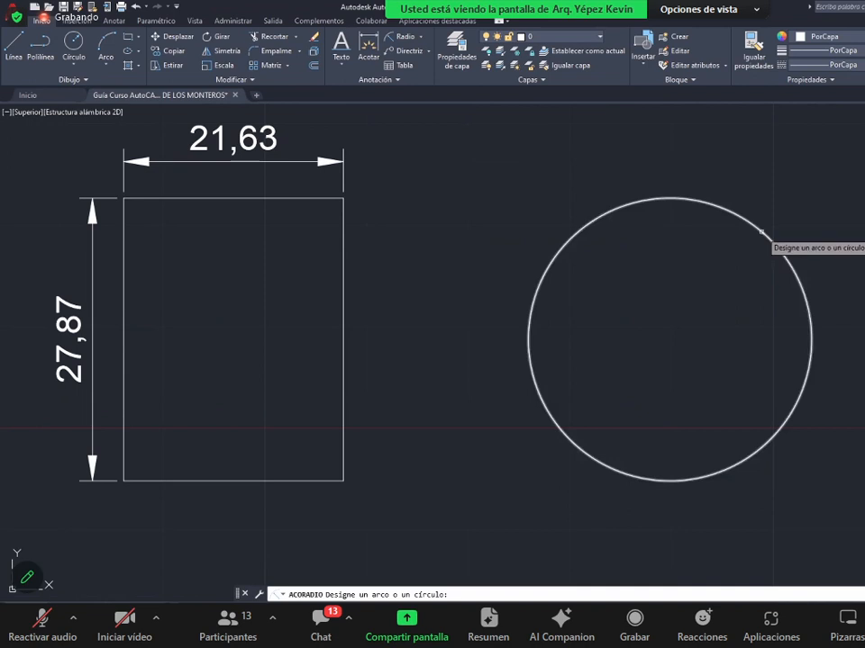
click(767, 236)
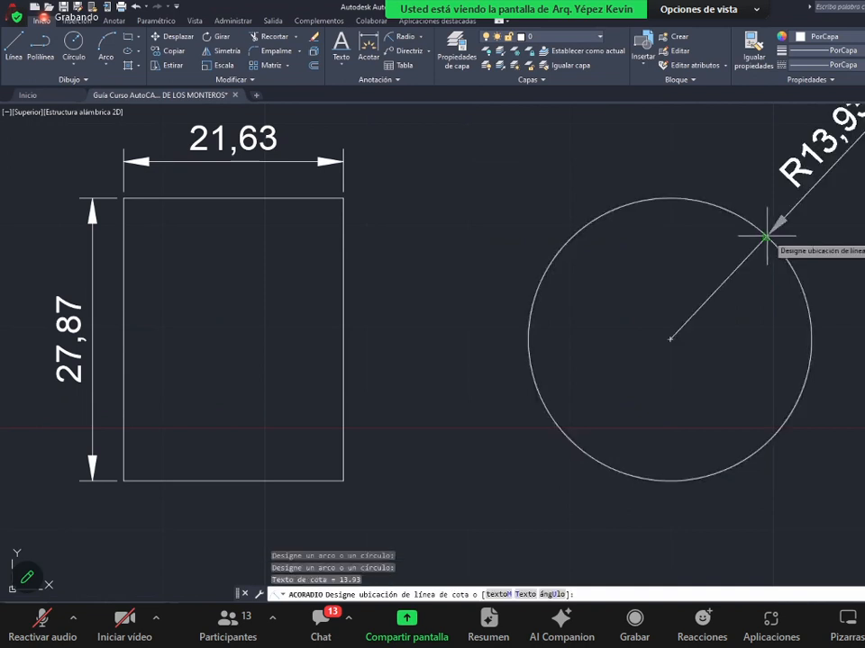
click(744, 317)
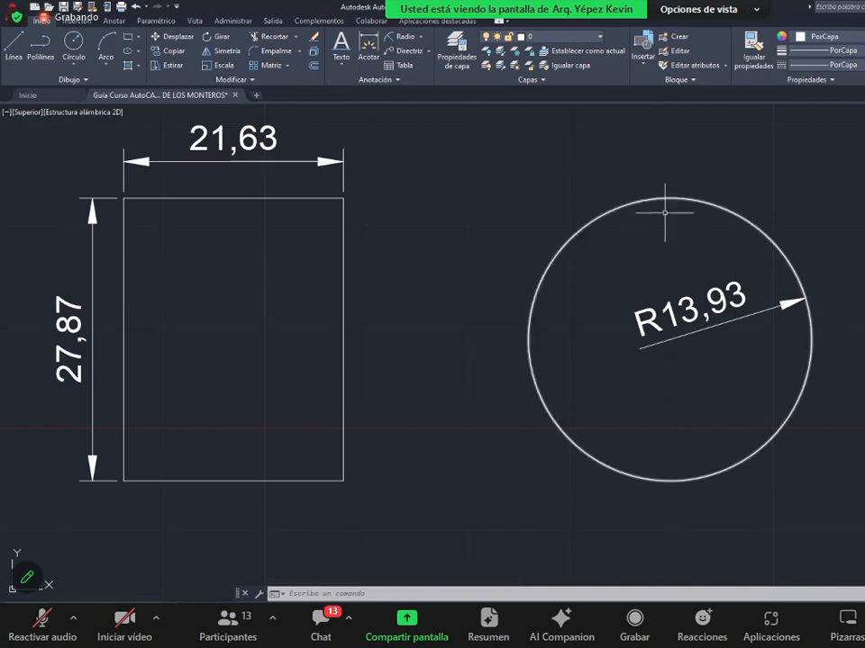
- Create a new dimension style named COTA 1 based on ISO-25 and open its settings
scroll(360, 292, down, 3)
scroll(411, 305, up, 2)
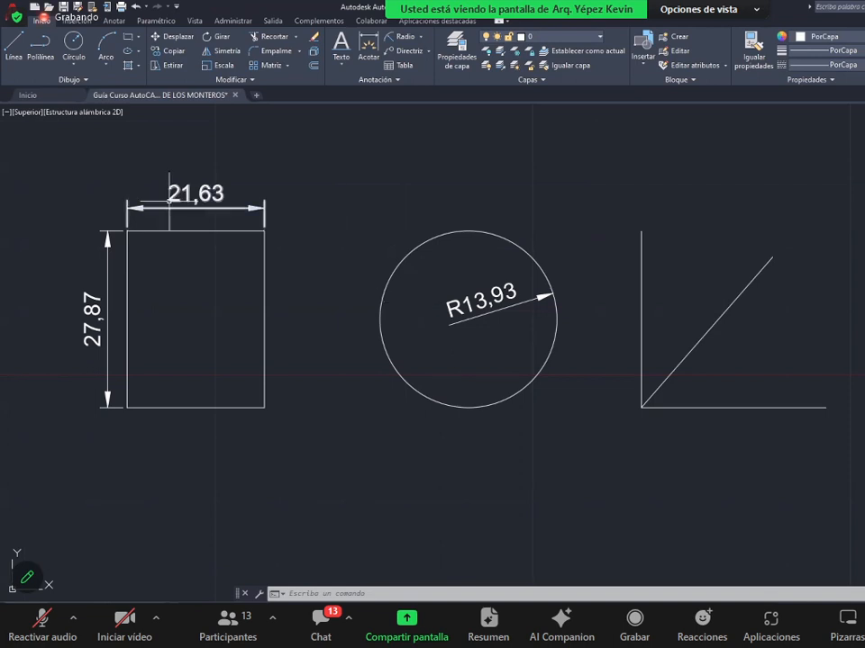
scroll(159, 203, up, 2)
middle_drag(183, 273, 365, 273)
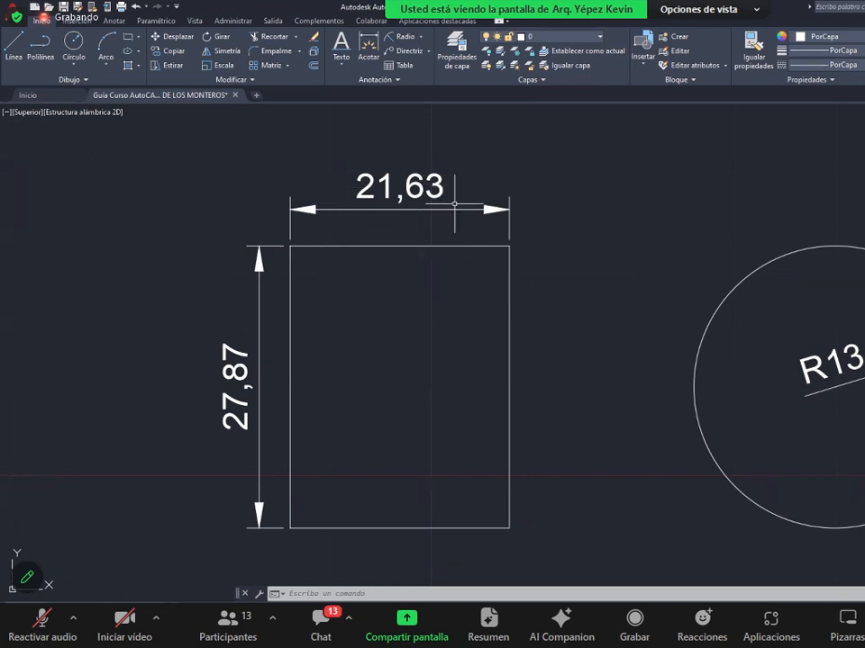
click(117, 21)
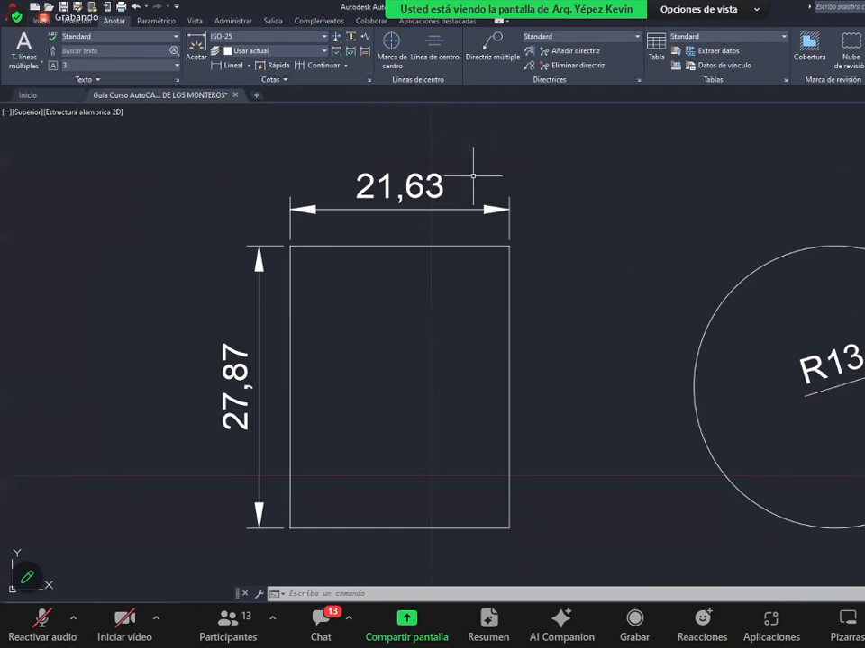
click(370, 81)
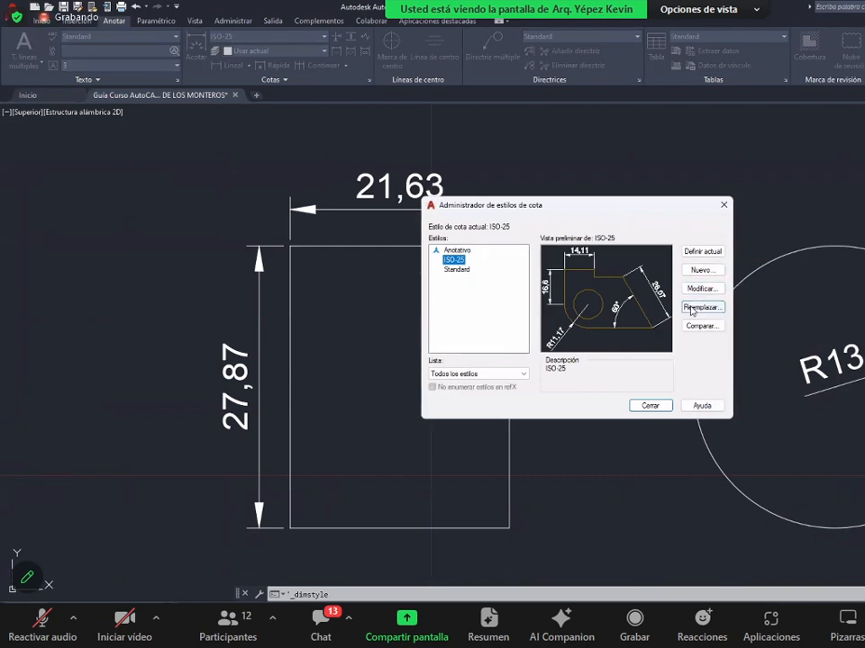
click(703, 271)
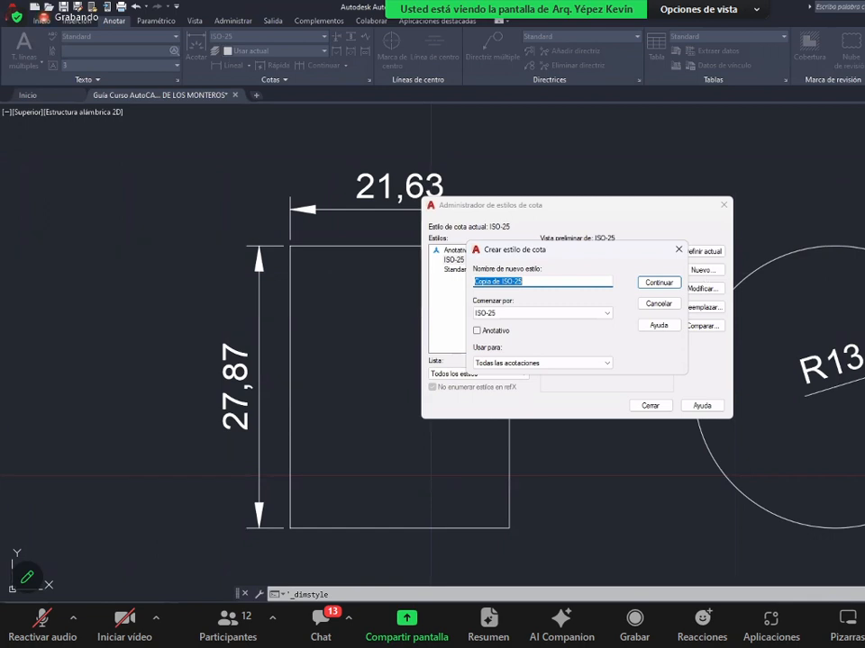
key(BackSpace)
text(COTA)
key(BackSpace)
text(A 1)
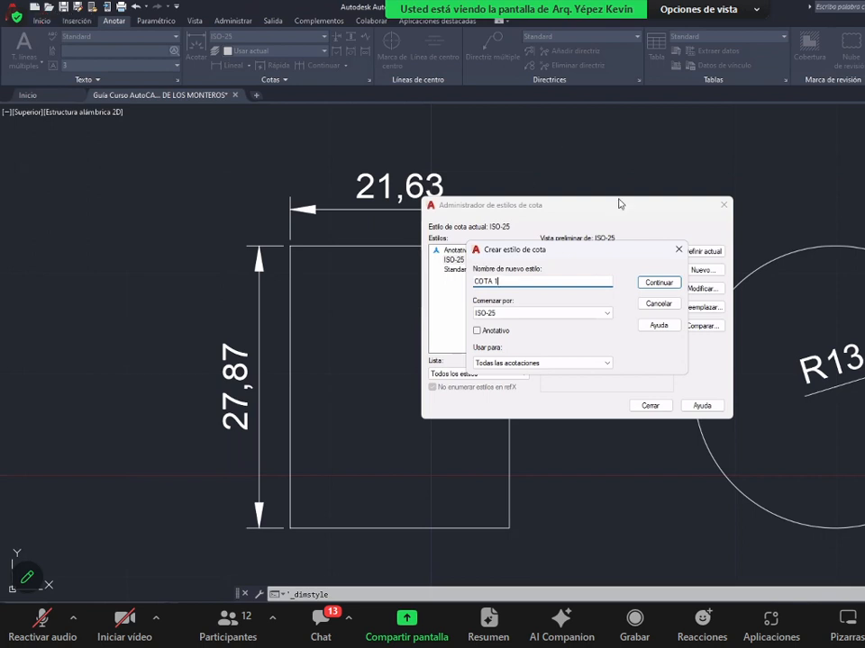
click(658, 282)
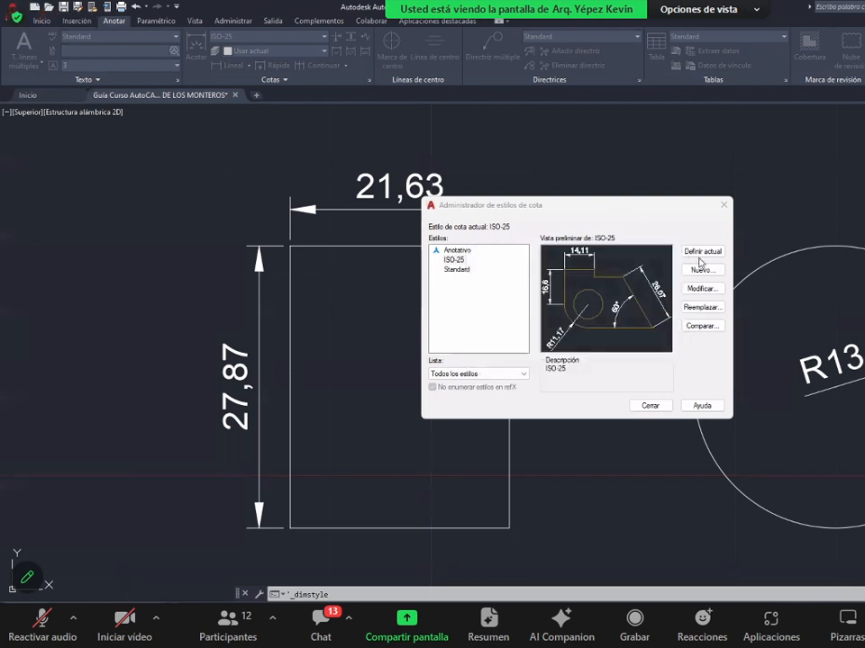
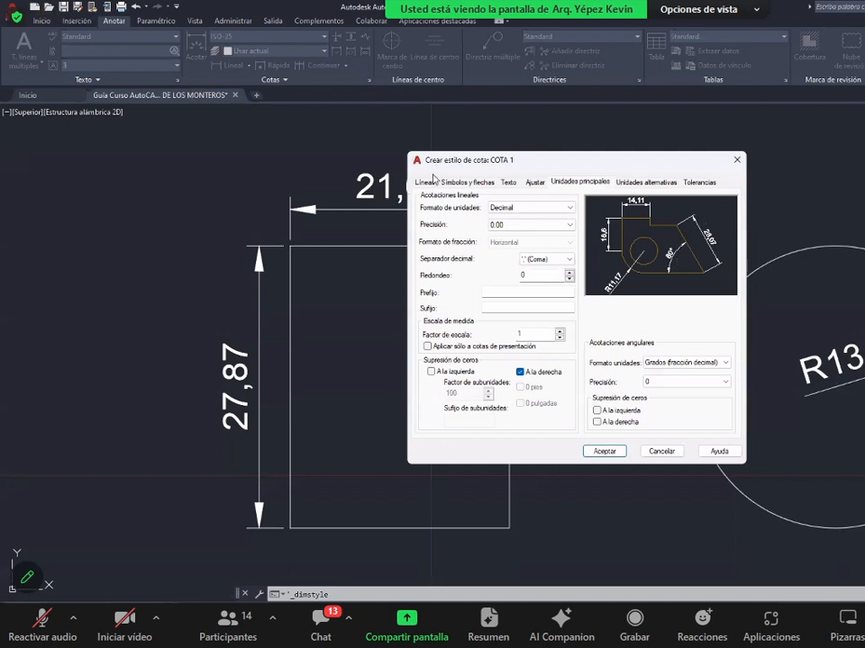
- Give COTA 1's dimension lines a 0.09 mm lineweight and 0.4 baseline spacing, and suppress both extension lines
click(426, 183)
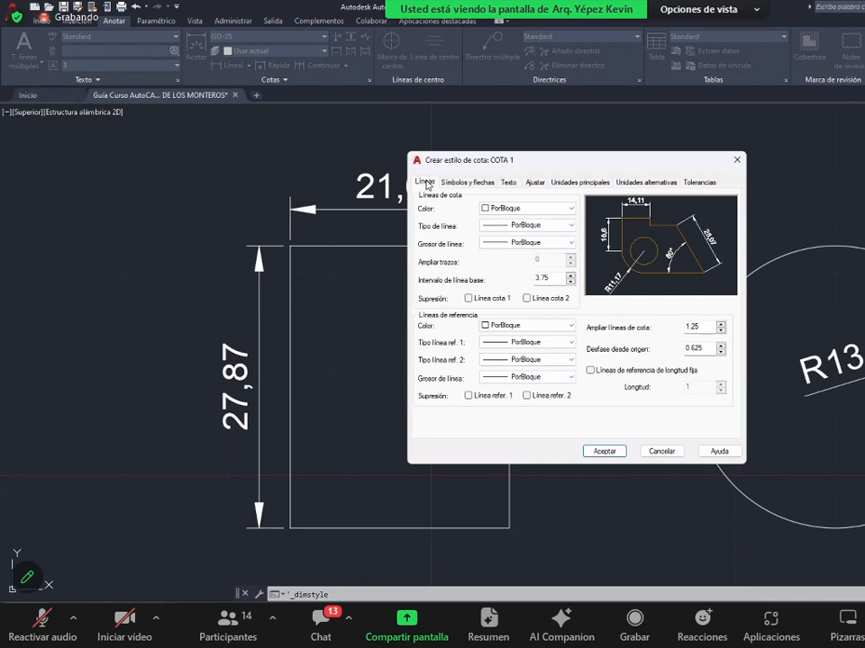
click(520, 244)
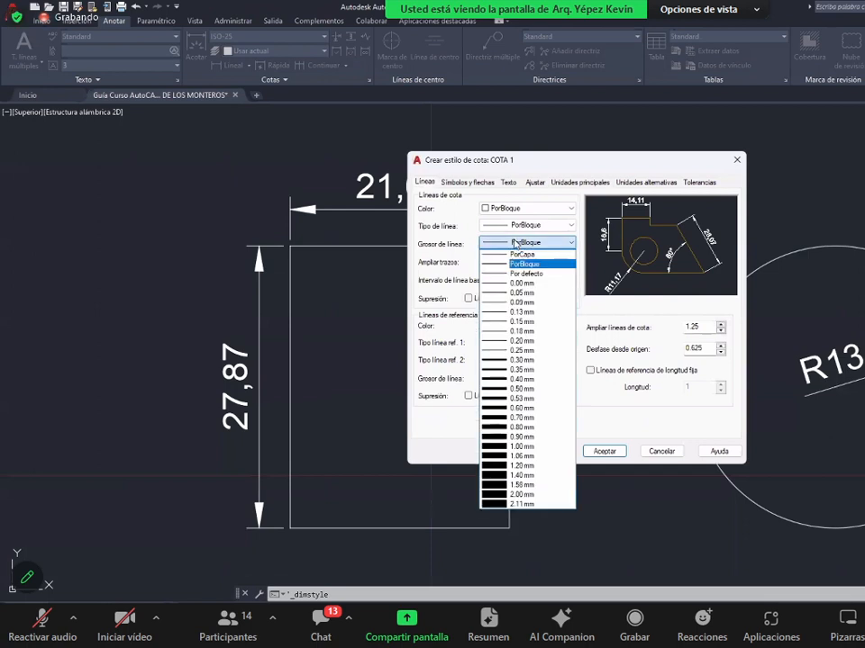
click(518, 304)
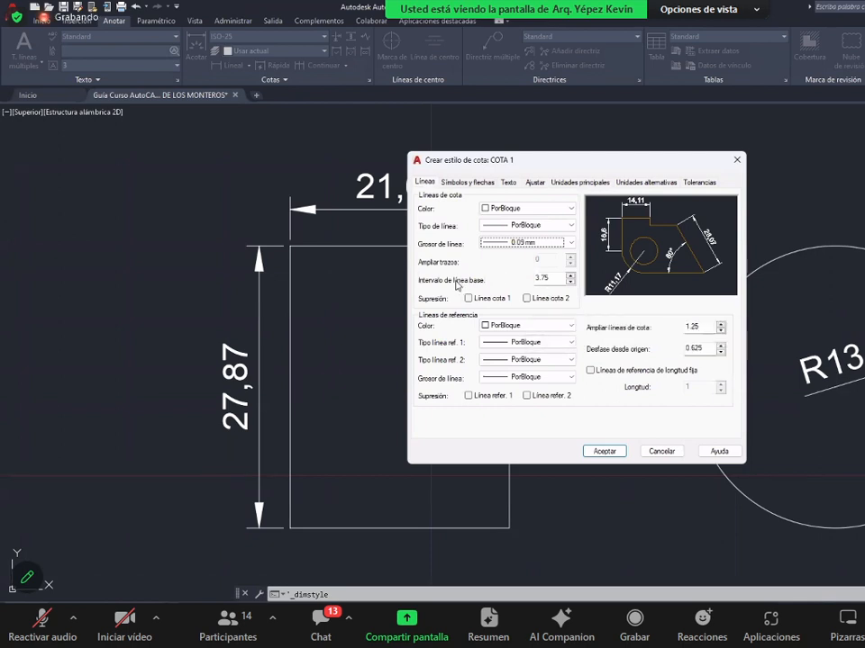
double_click(541, 278)
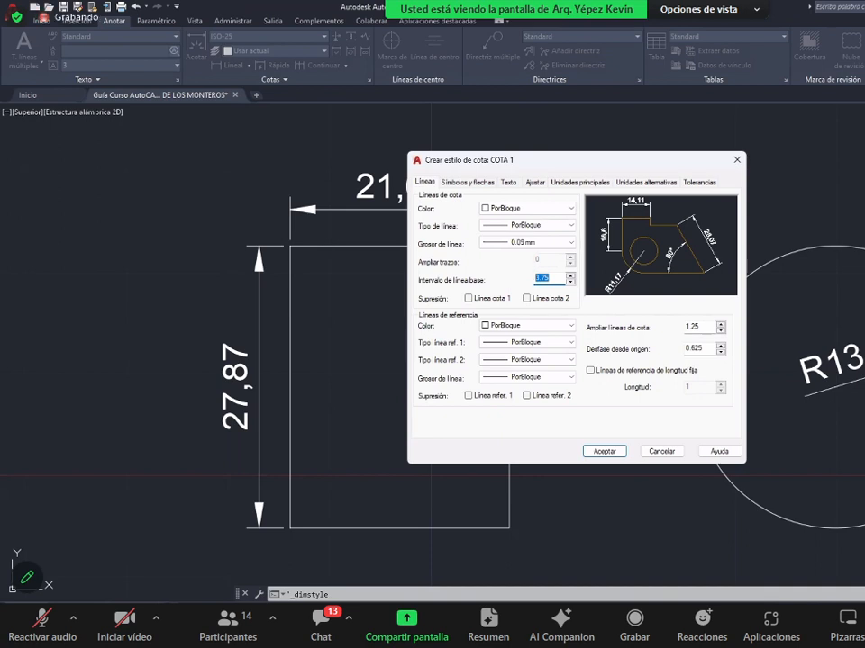
text(0.4)
click(471, 397)
click(527, 396)
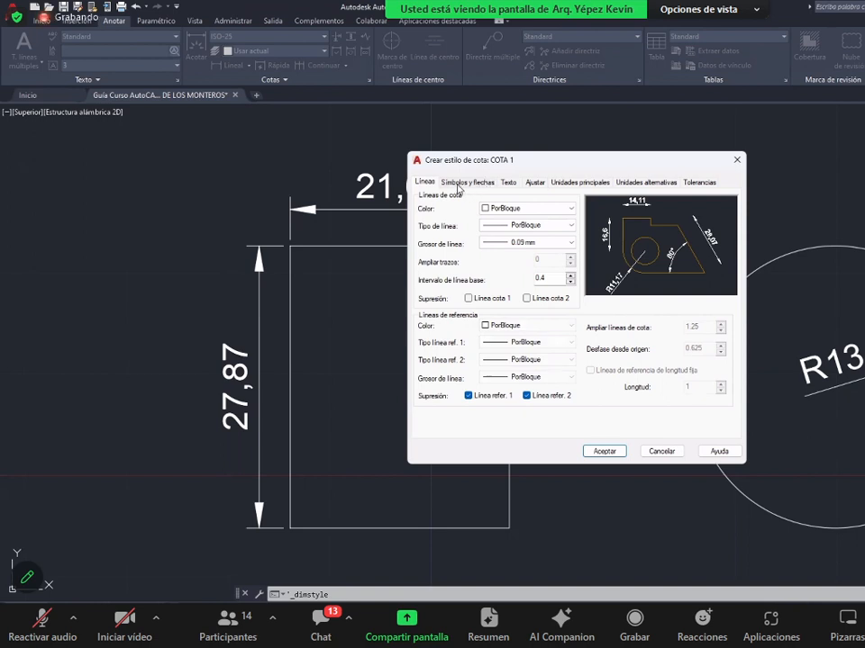
- Set COTA 1's dimension arrowheads to Oblicuo grueso with an arrow size of 0.17
click(465, 182)
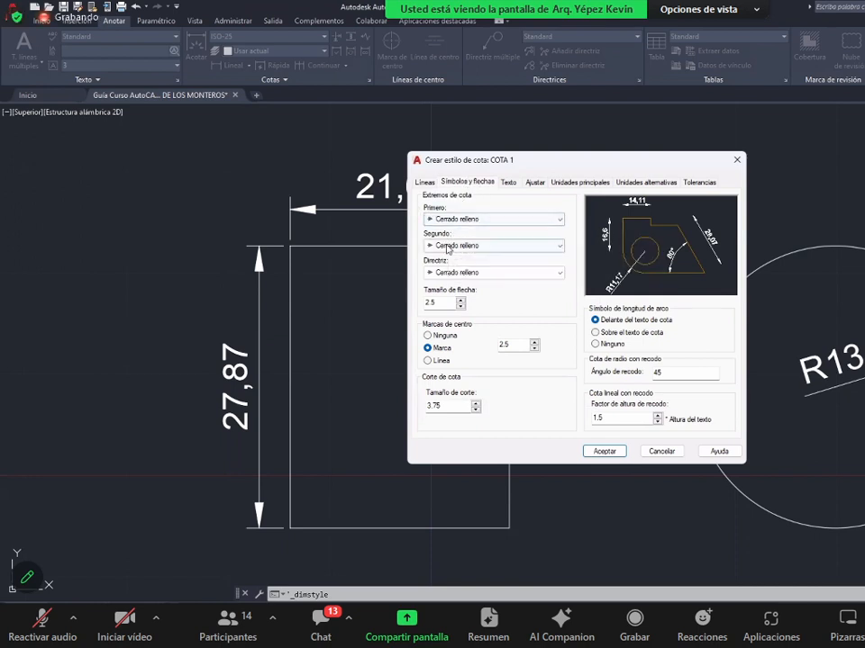
click(448, 219)
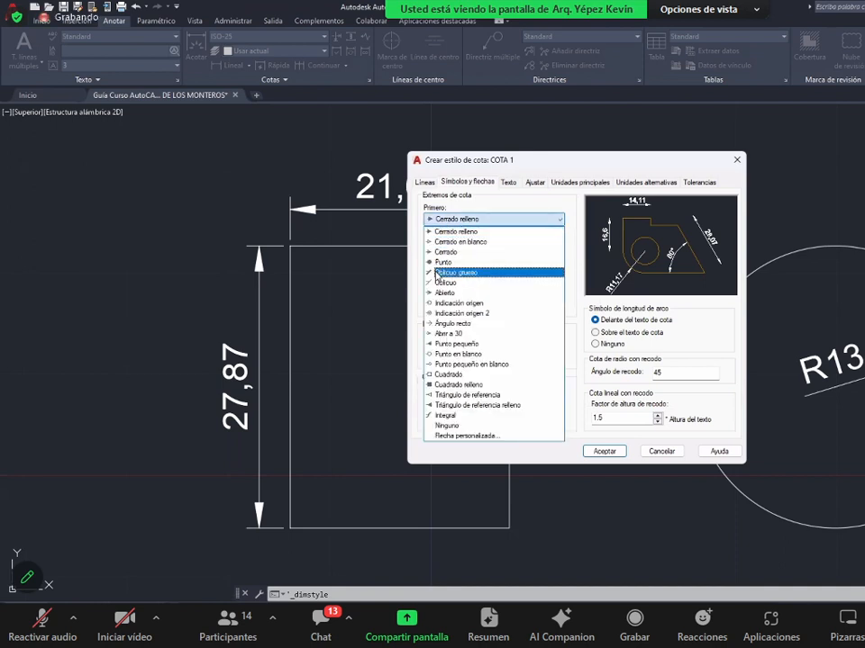
click(453, 273)
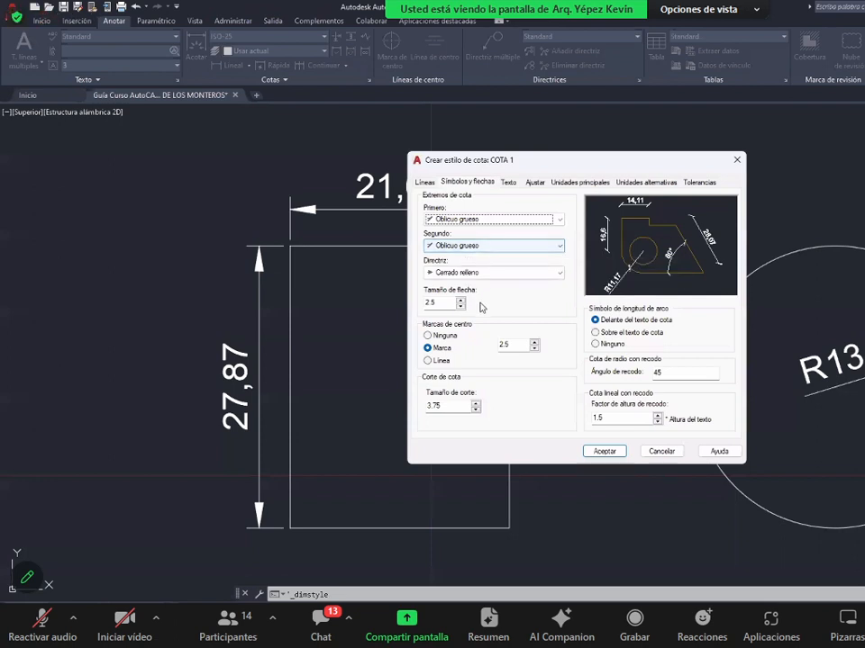
double_click(434, 304)
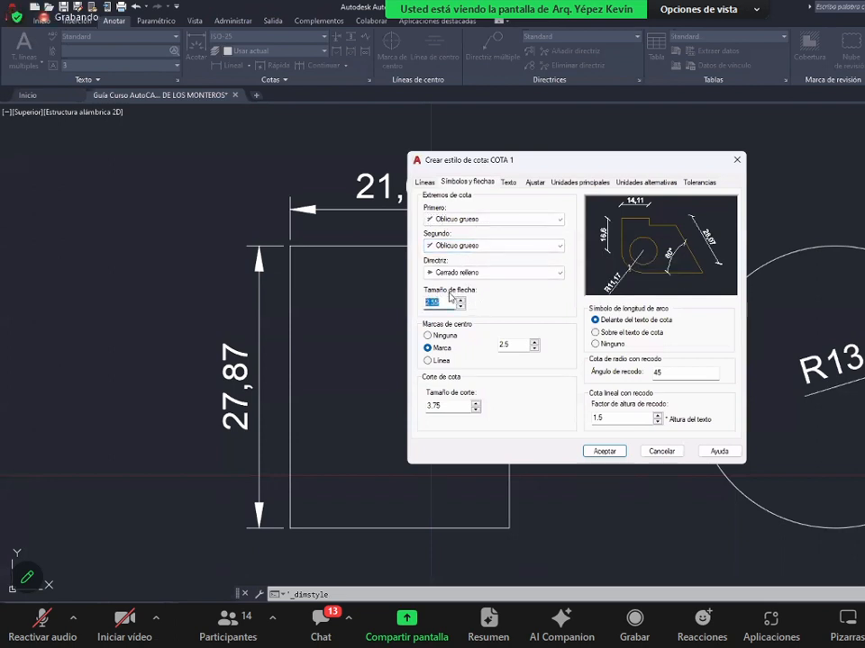
text(0.174)
key(BackSpace)
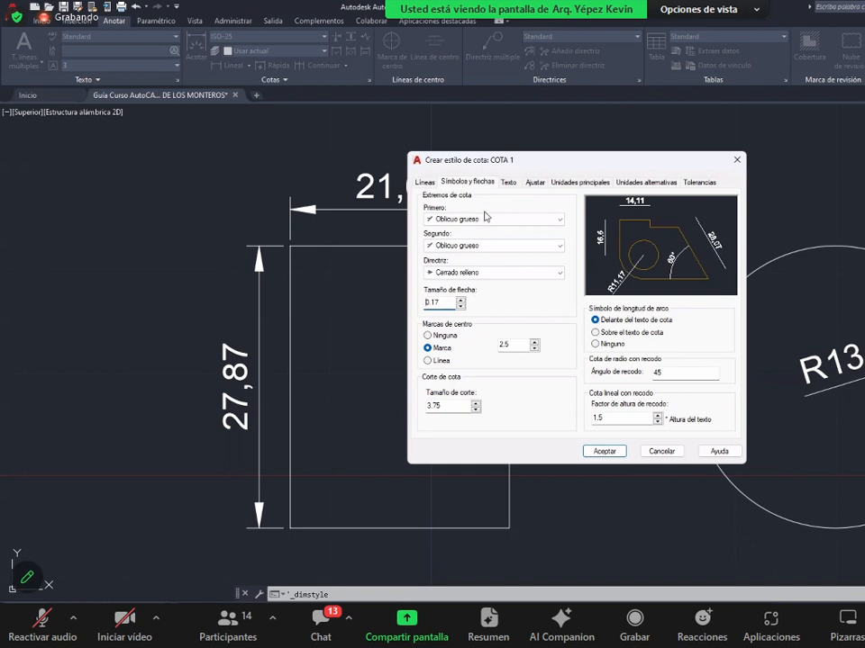
- Assign the GENERAL text style to COTA 1's dimension text
click(511, 183)
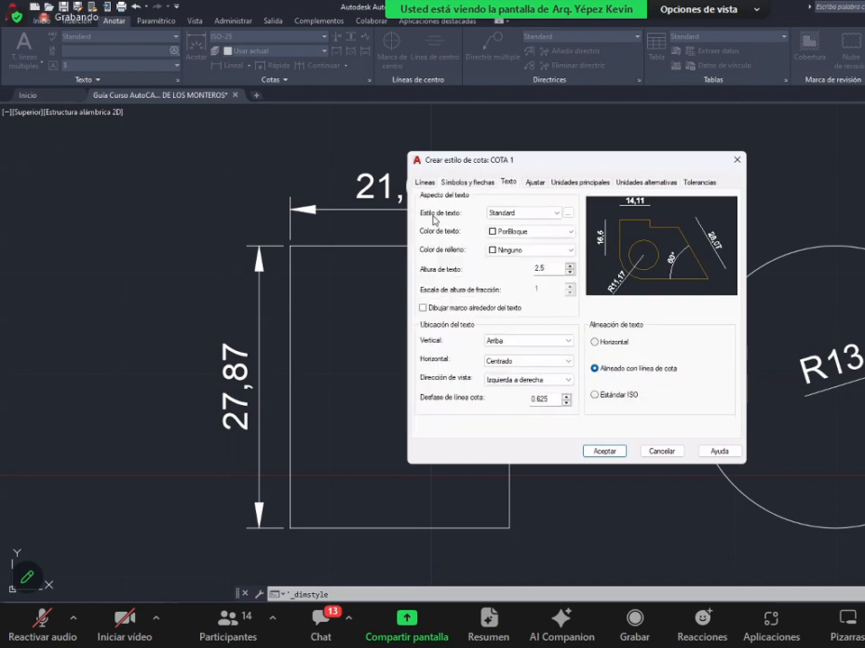
click(509, 213)
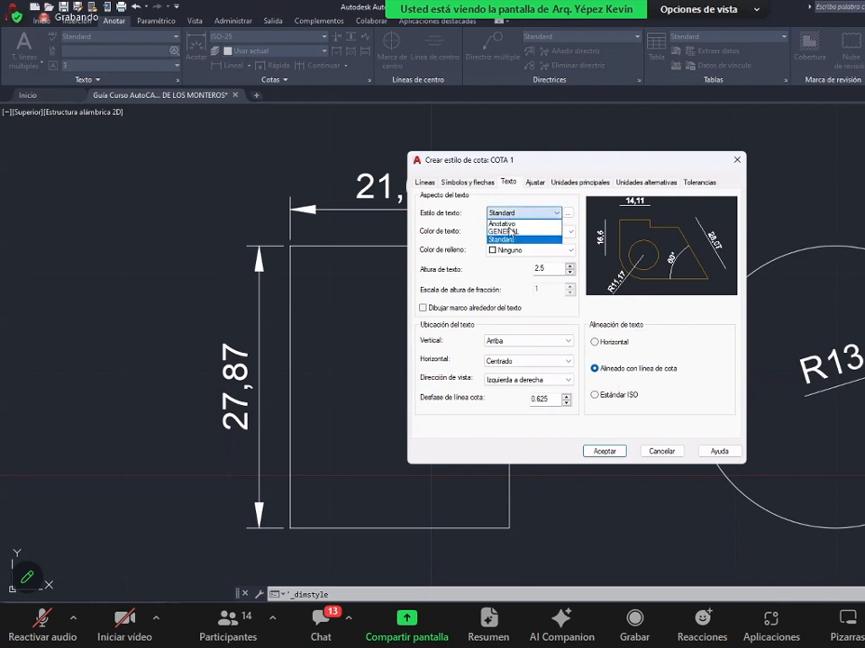
click(509, 232)
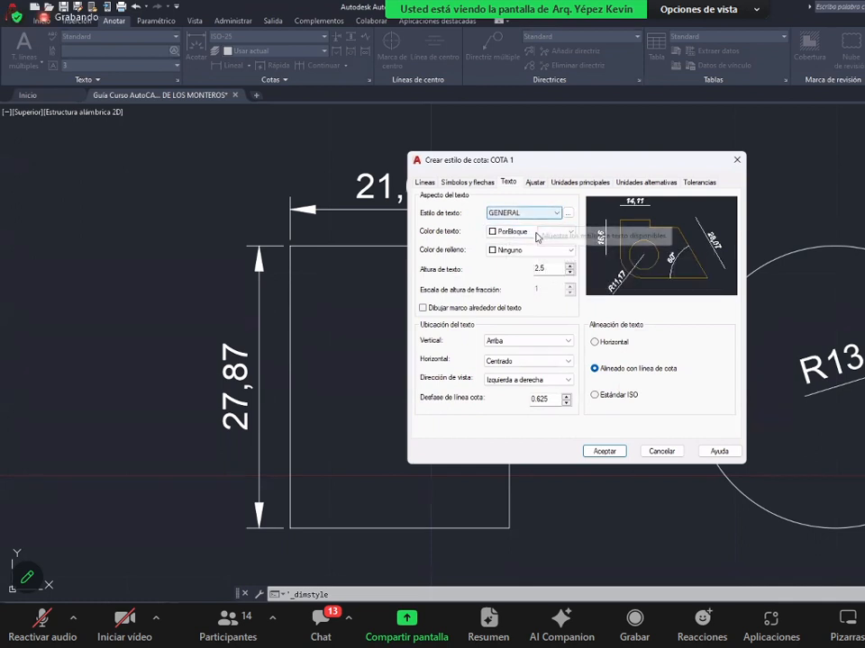
- Set COTA 1's dimension text height to 0.23 and its offset from the dimension line to 0.09
double_click(539, 268)
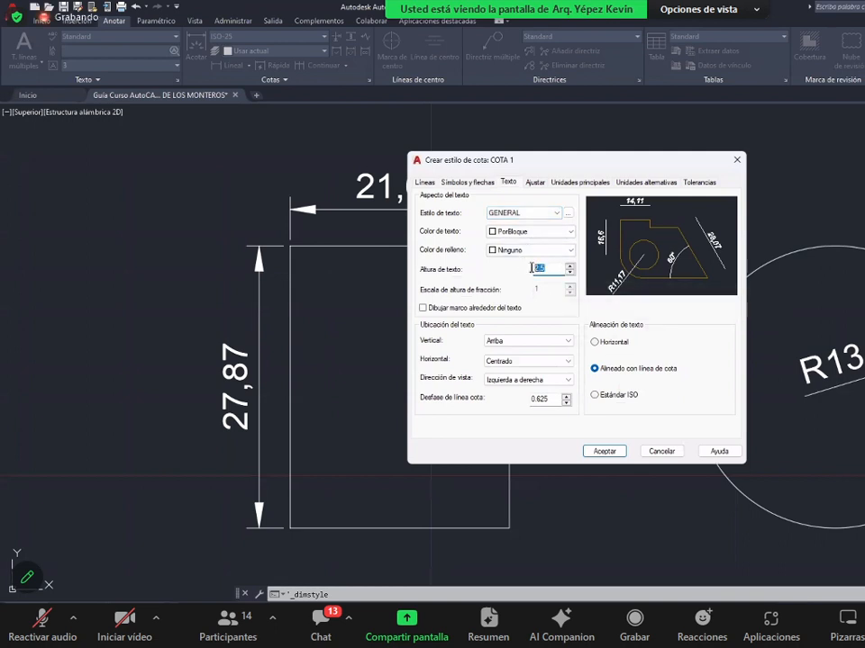
text(0.23)
drag(557, 400, 514, 410)
text(0)
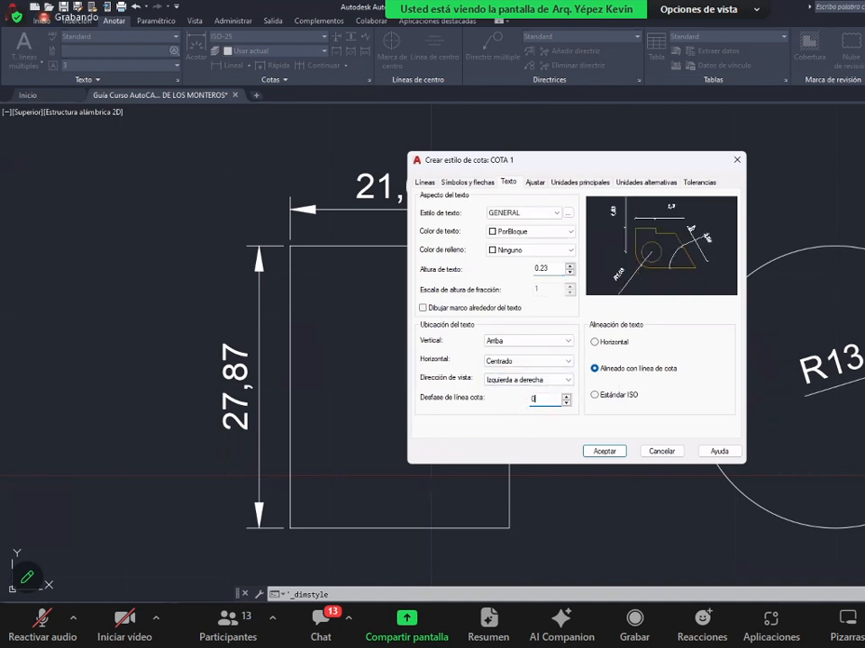
text(.09)
- Set COTA 1's text placement to Arriba vertically and Centrado horizontally
click(526, 341)
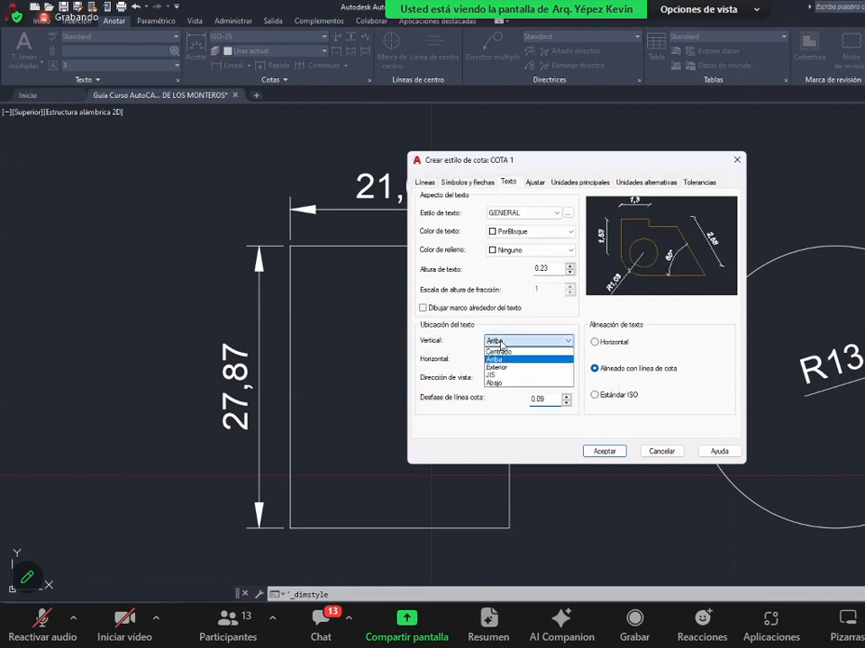
click(494, 343)
click(500, 344)
click(499, 361)
click(489, 361)
click(492, 381)
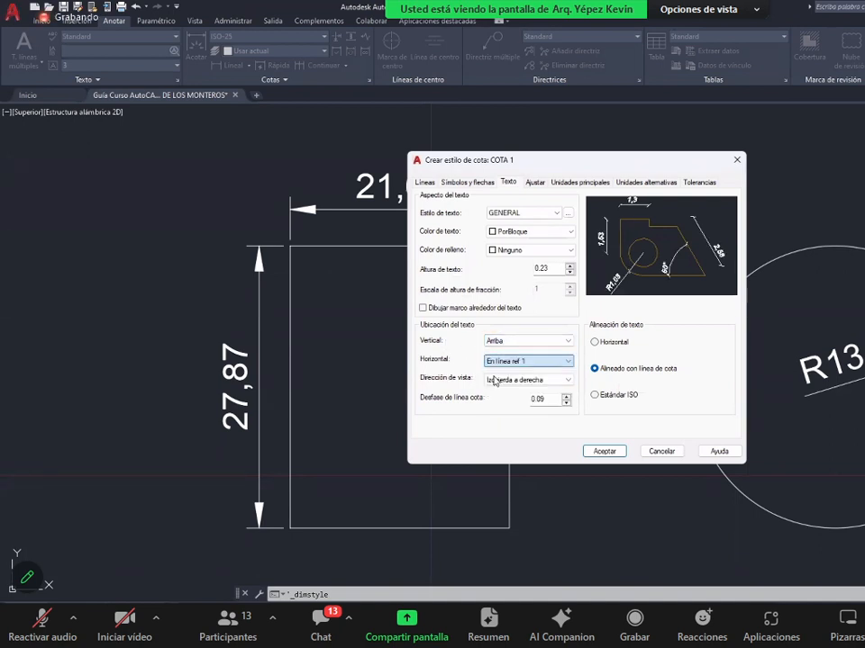
click(505, 362)
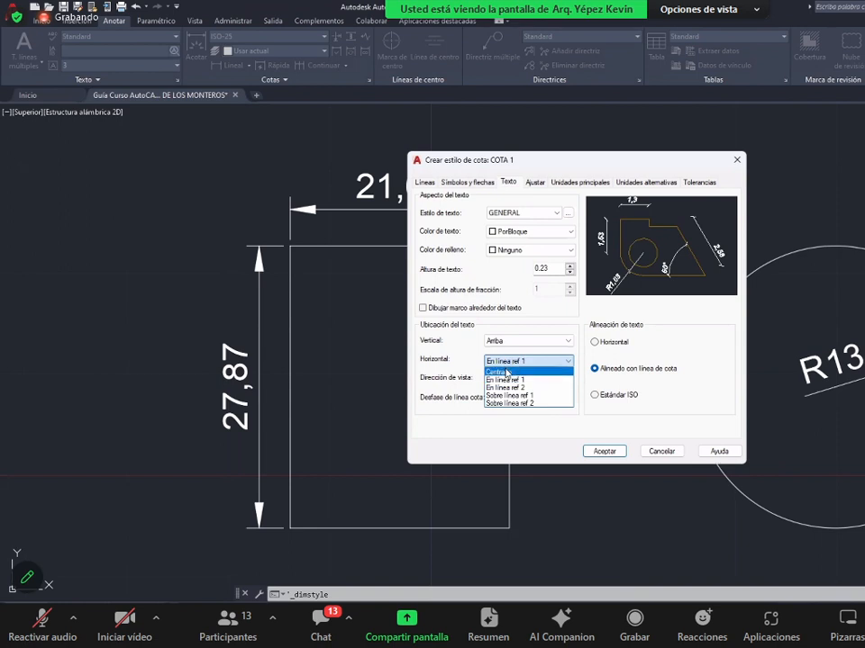
click(544, 370)
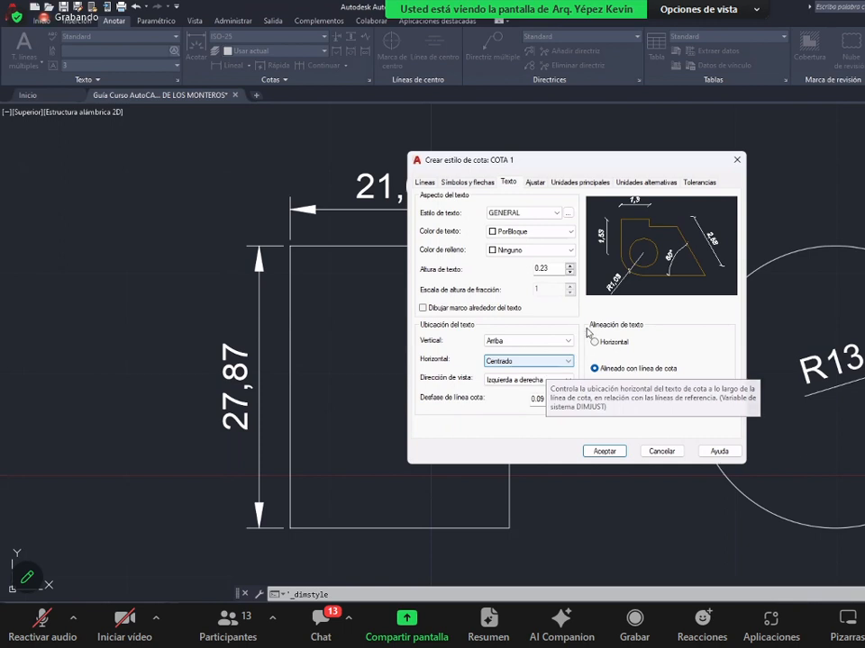
- Set COTA 1's overall scale to 0.6, keep text between extension lines, and place displaced text over the dimension line without a leader
click(533, 183)
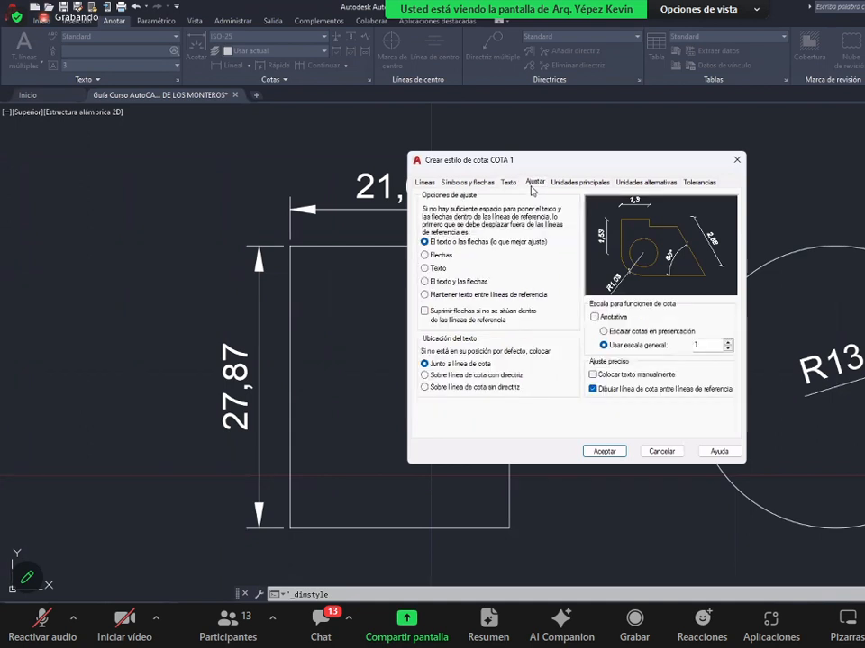
double_click(699, 346)
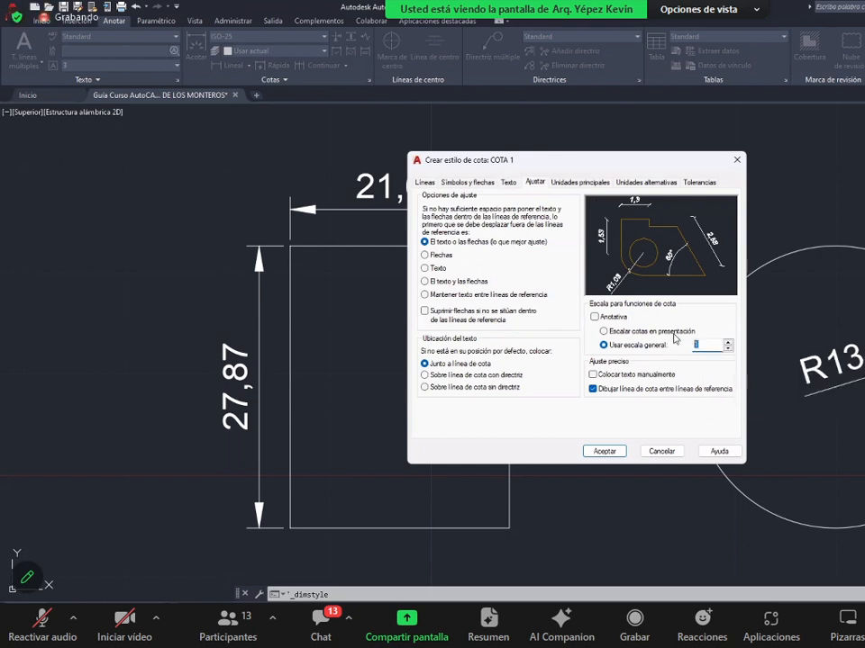
text(0.60)
key(BackSpace)
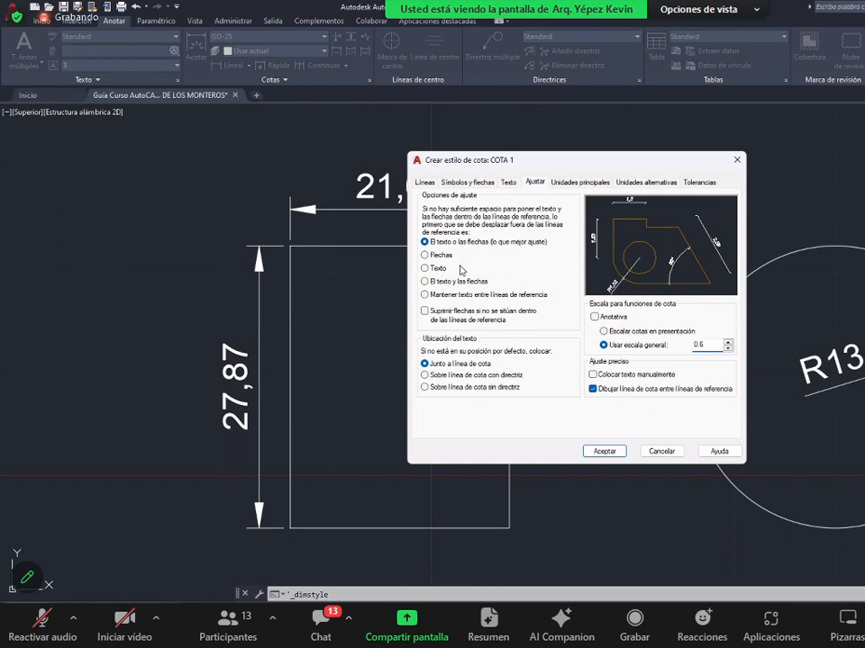
click(481, 298)
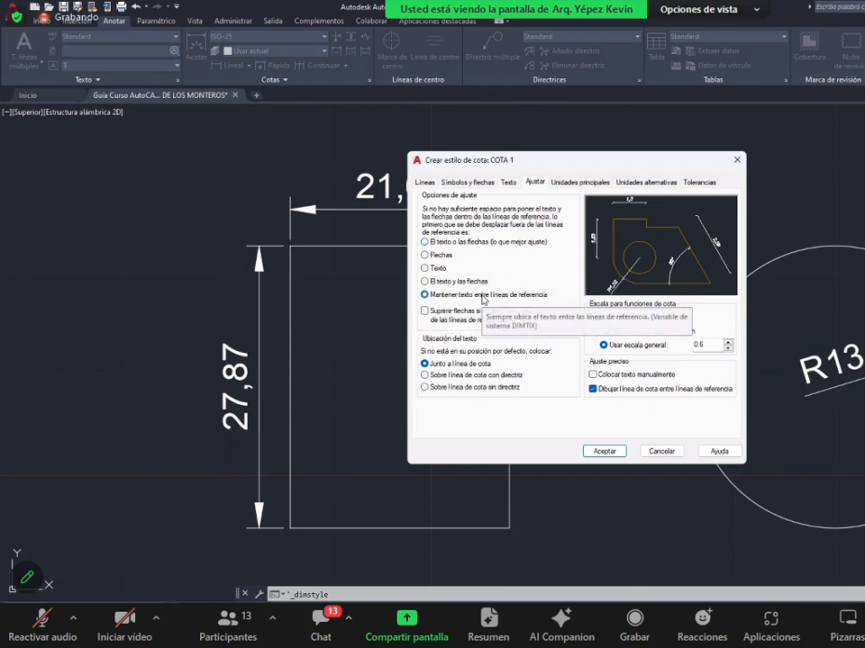
click(477, 388)
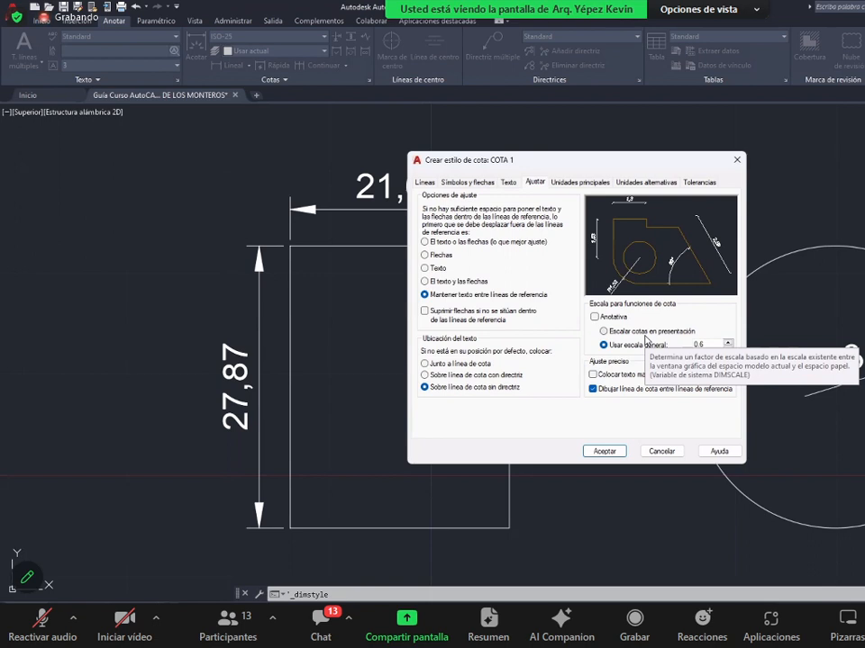
- Set COTA 1's linear units to 0.00 precision with a period (Periodo) as the decimal separator
click(579, 184)
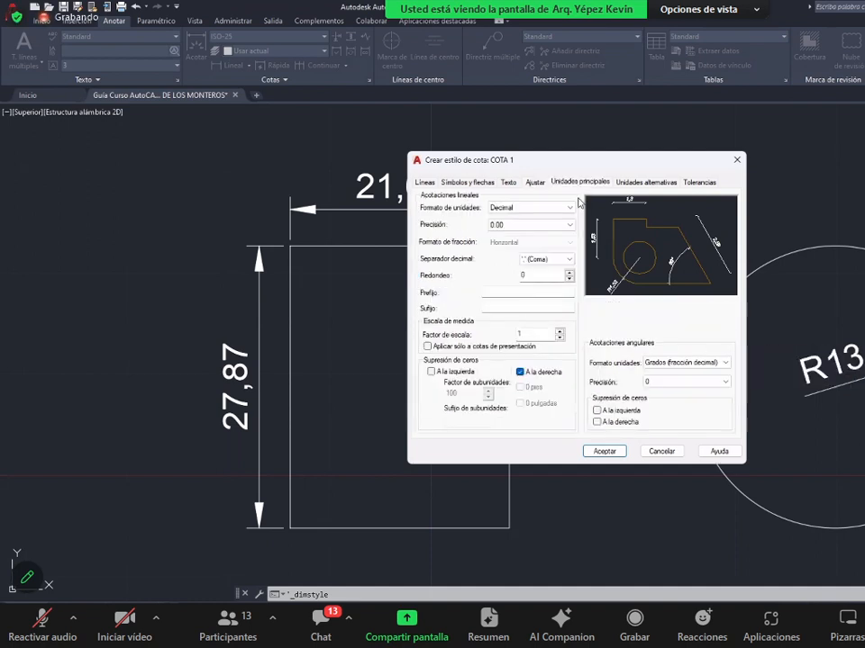
click(521, 227)
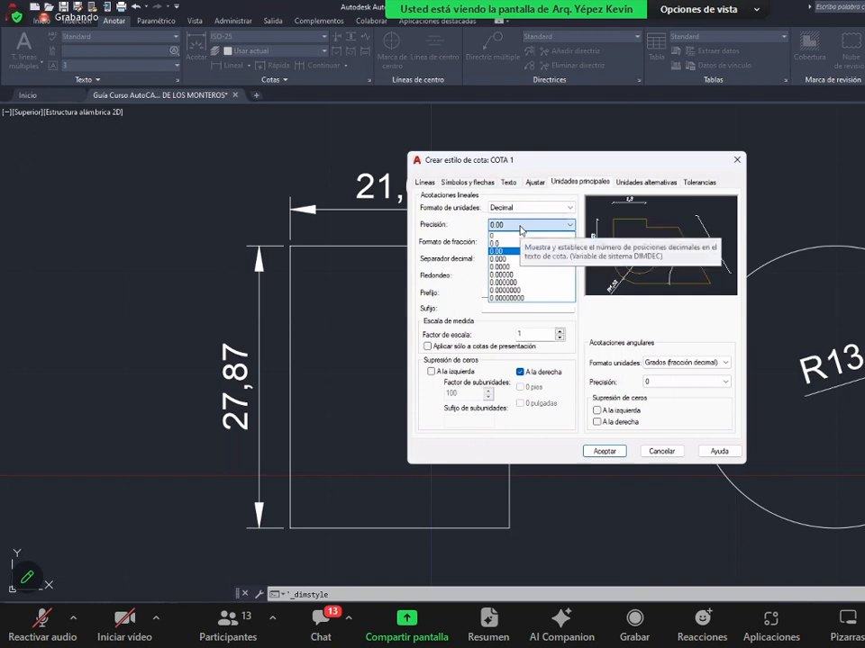
click(512, 250)
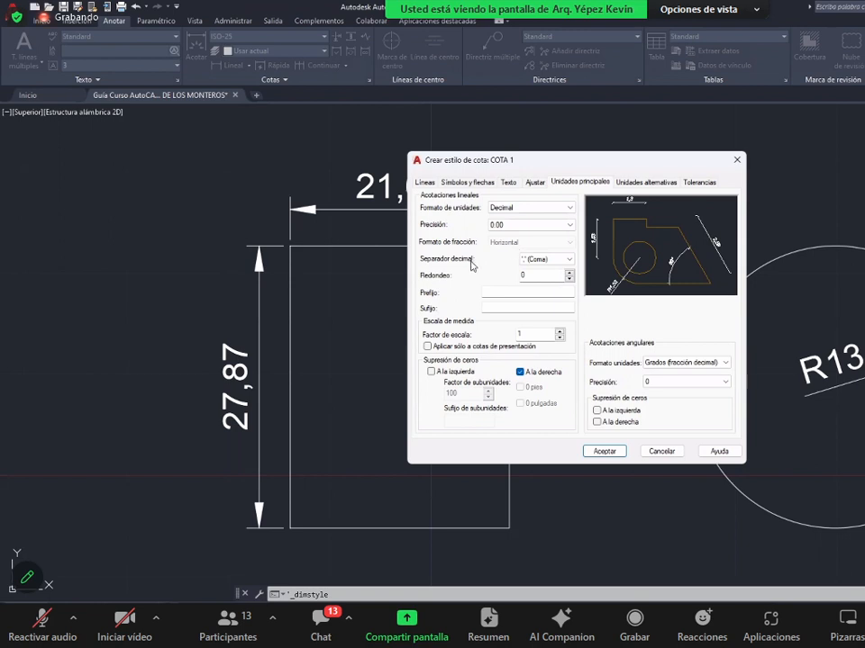
click(541, 260)
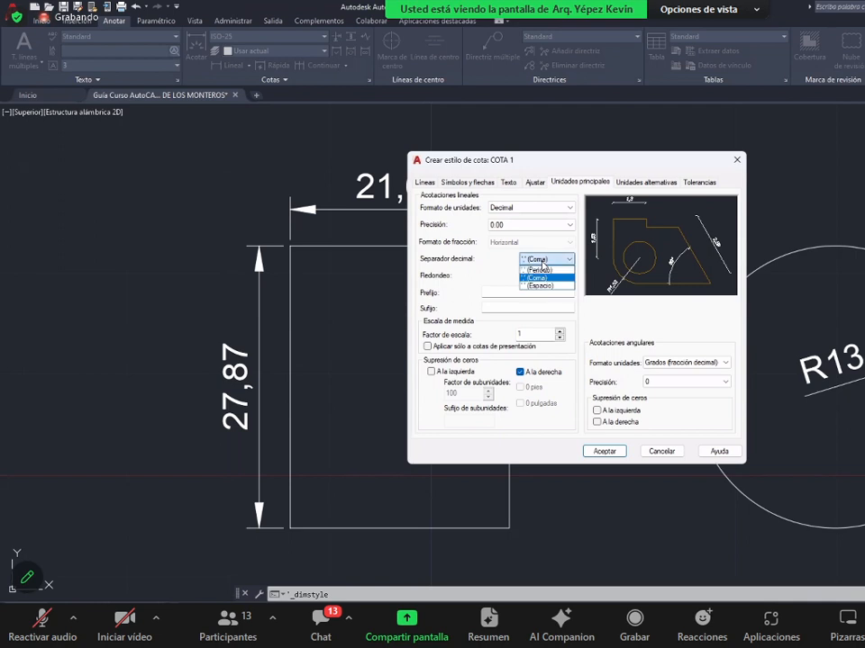
click(537, 270)
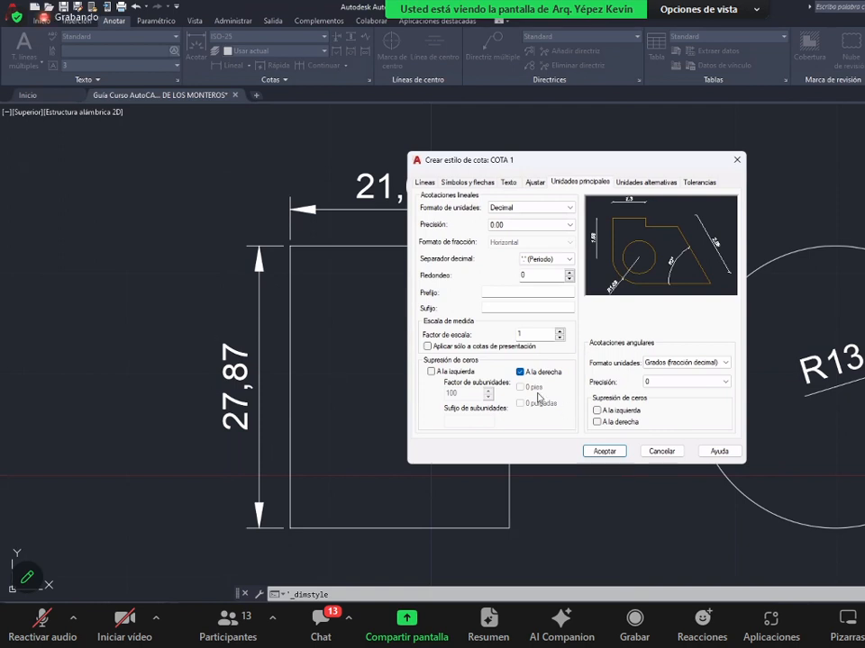
- Suppress leading zeros and keep trailing zeros in COTA 1's linear dimensions, then save the style and leave the dimension style manager
click(432, 372)
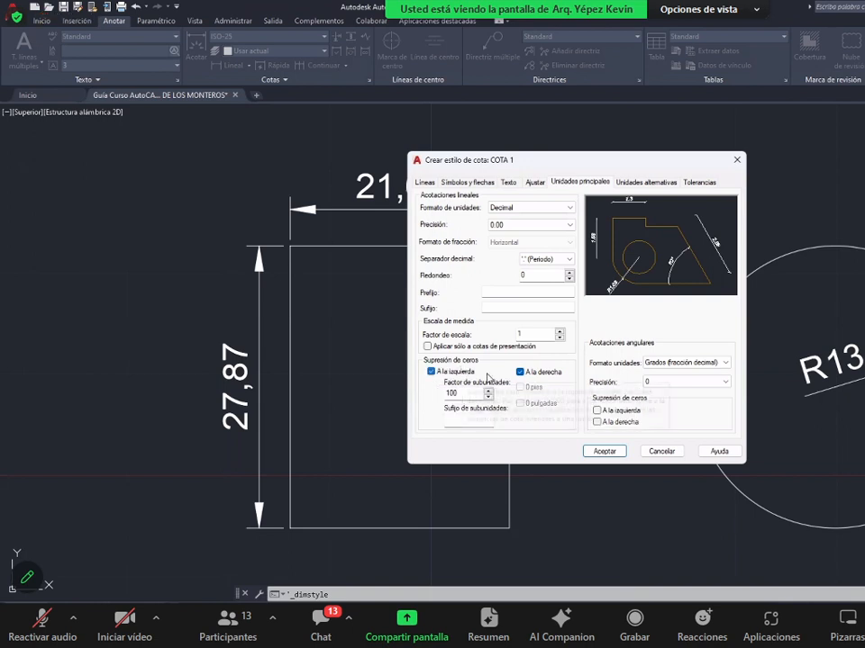
click(531, 374)
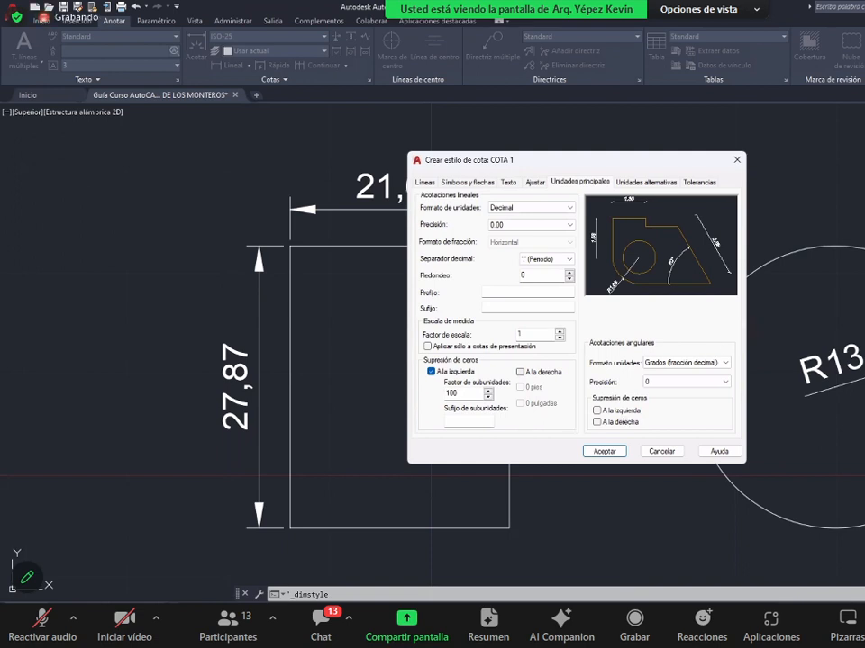
click(605, 452)
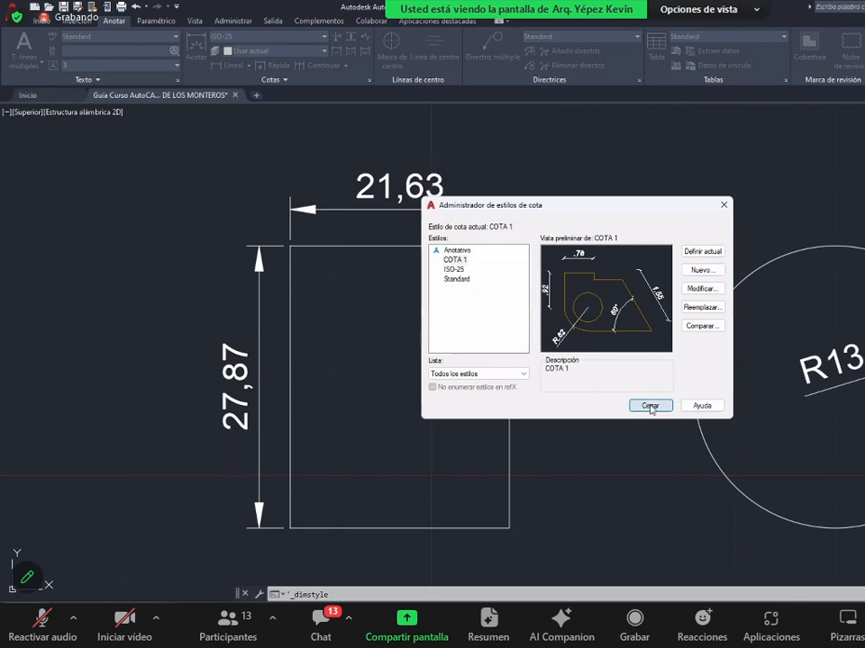
click(649, 405)
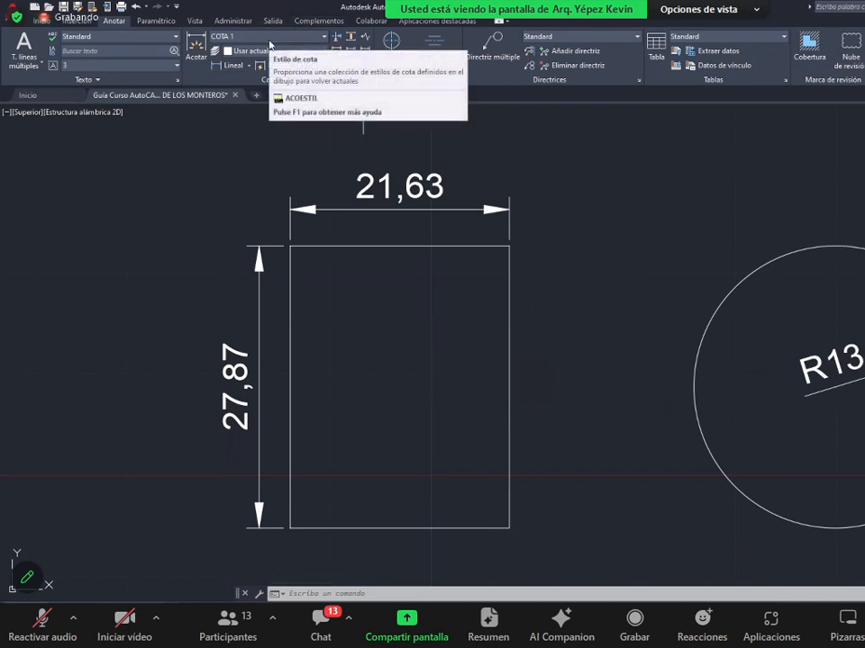
- Delete the horizontal and vertical linear dimensions of the rectangle
click(42, 20)
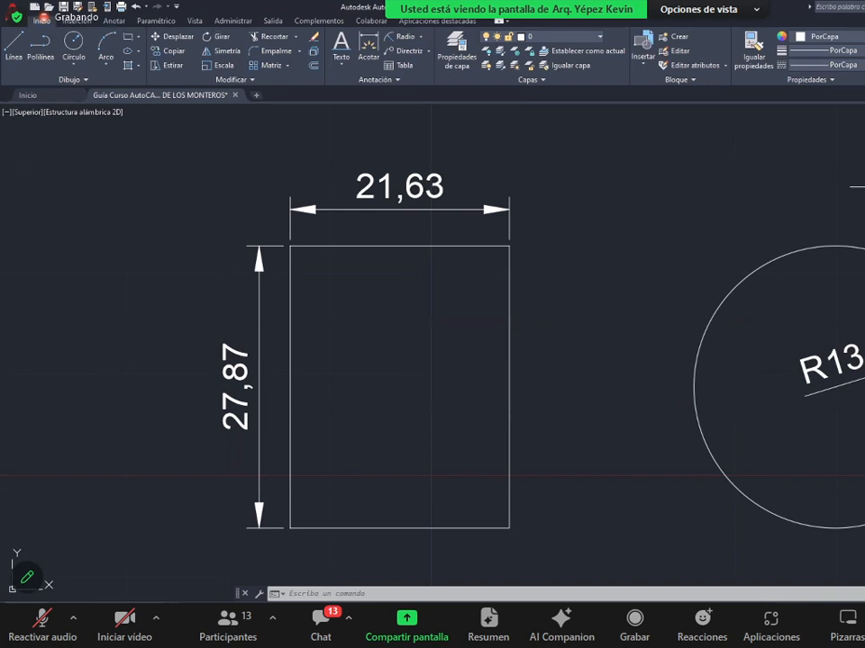
click(565, 222)
click(345, 188)
key(Delete)
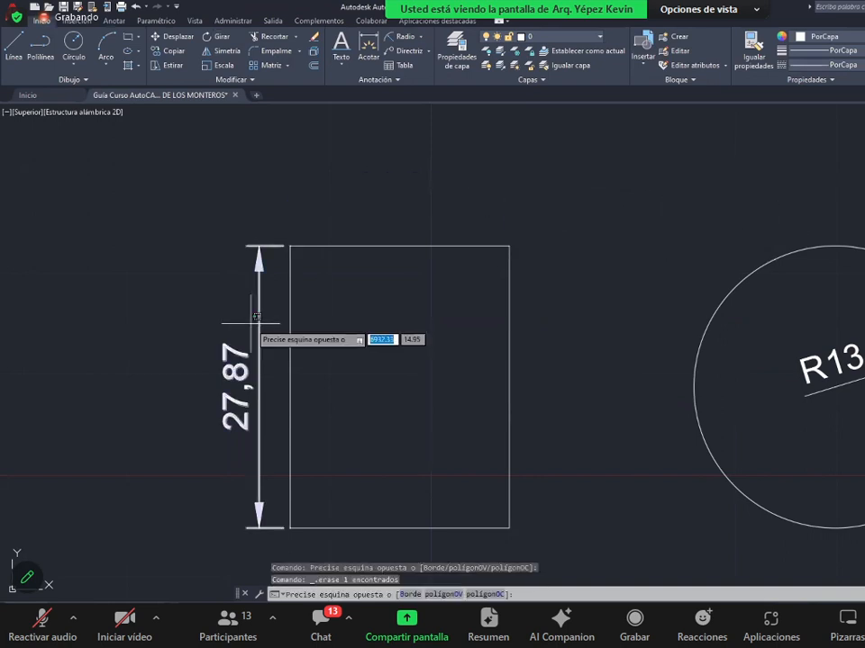
click(252, 326)
key(Delete)
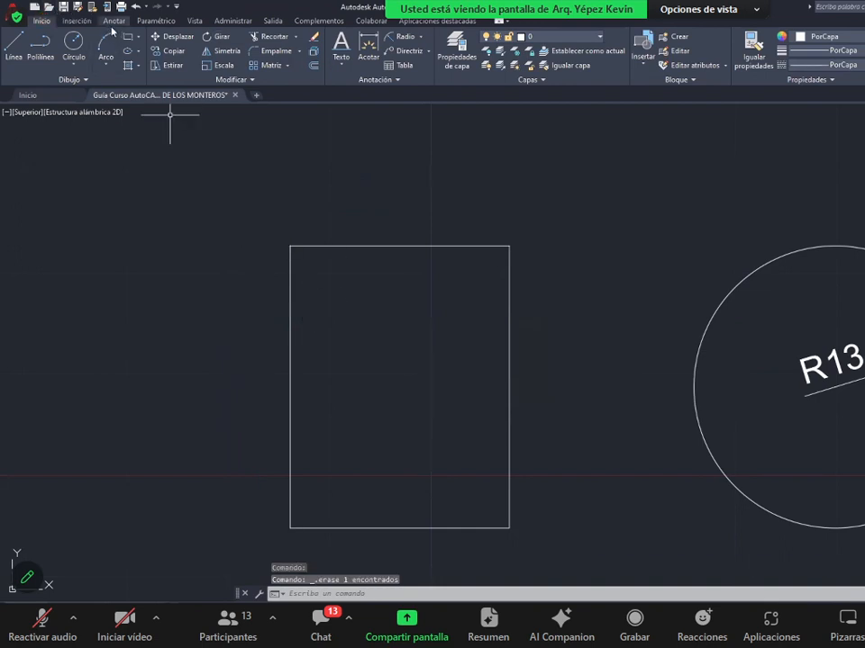
- Add a linear dimension in the COTA 1 style across the rectangle's full width, just above its top edge
click(115, 20)
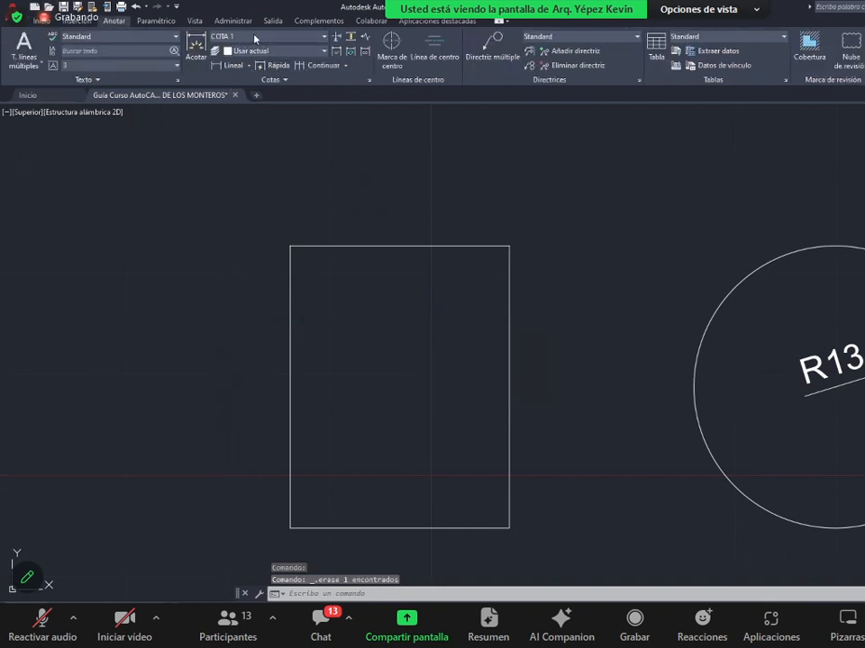
click(232, 37)
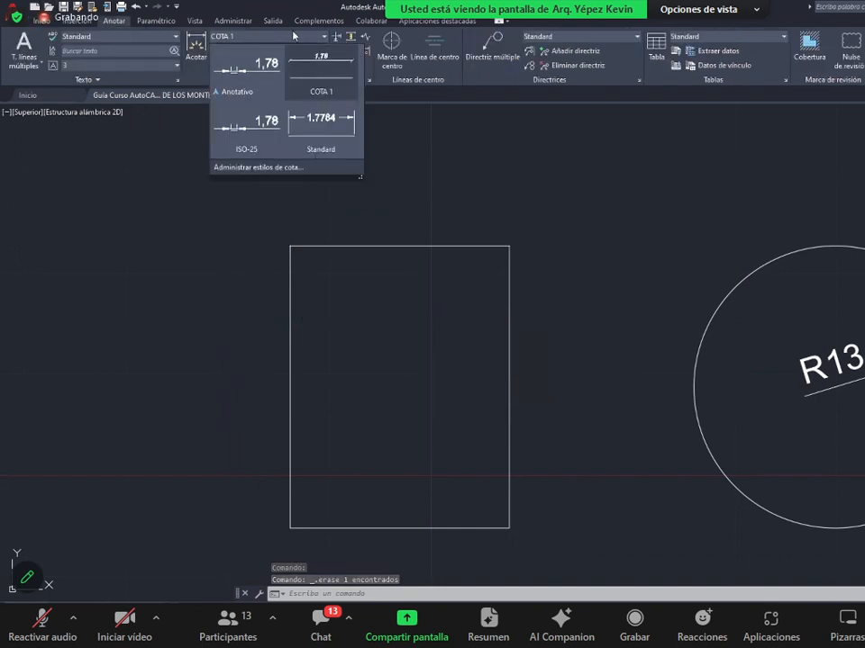
click(351, 76)
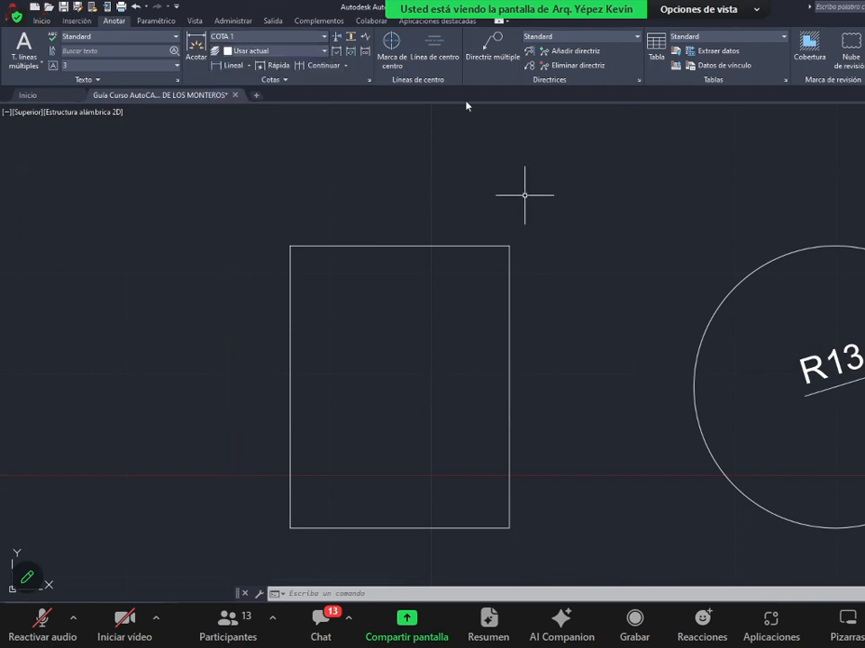
click(41, 20)
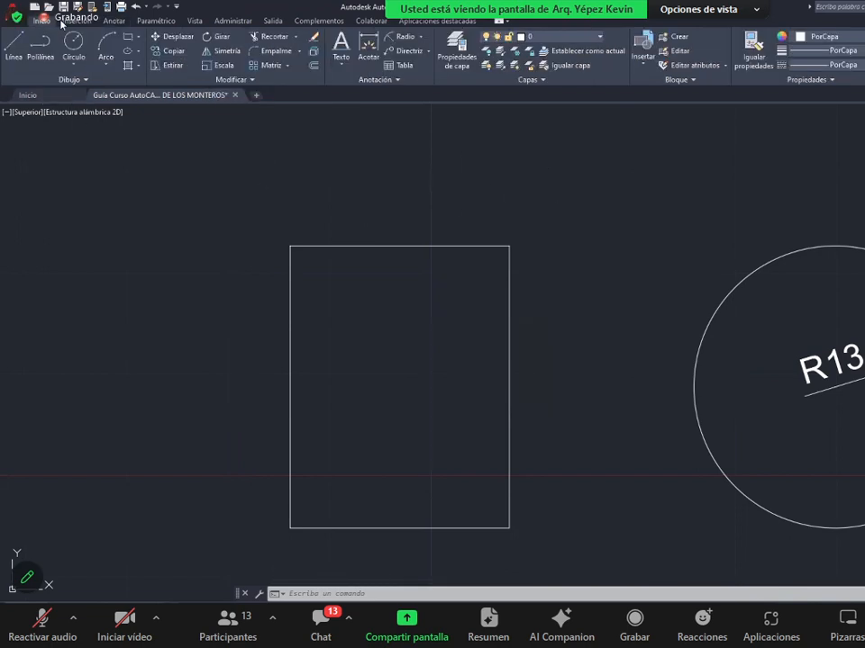
click(423, 36)
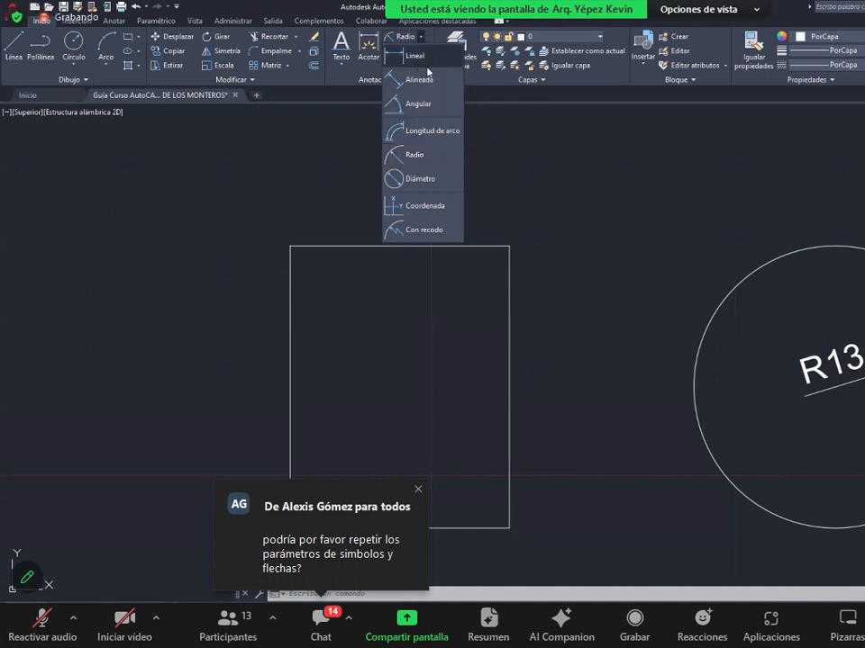
click(416, 57)
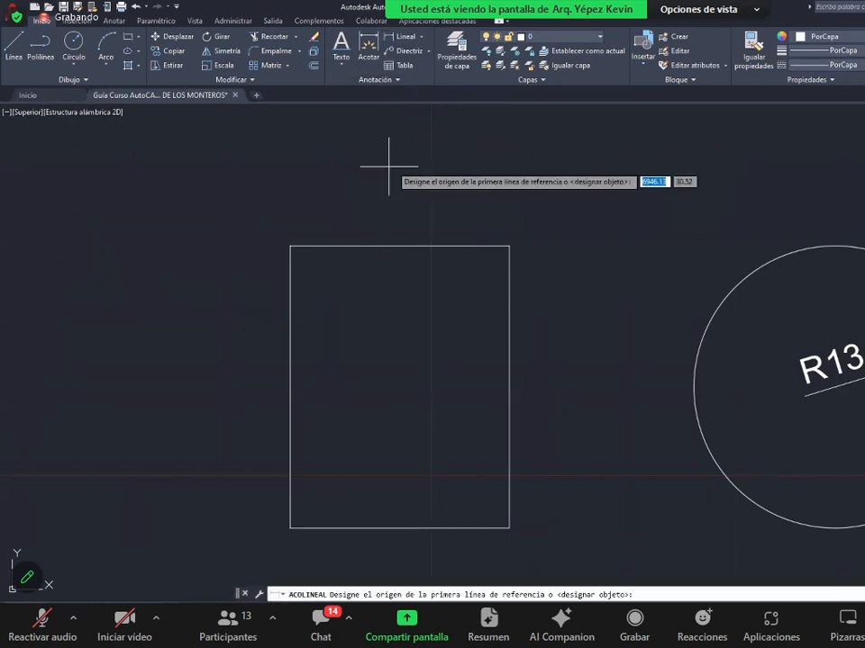
click(289, 245)
click(509, 245)
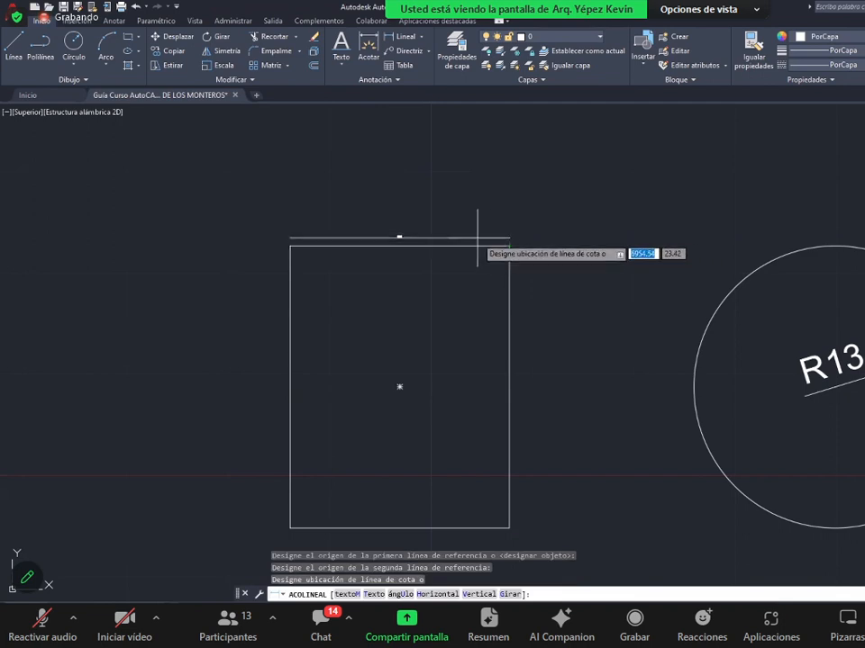
click(477, 238)
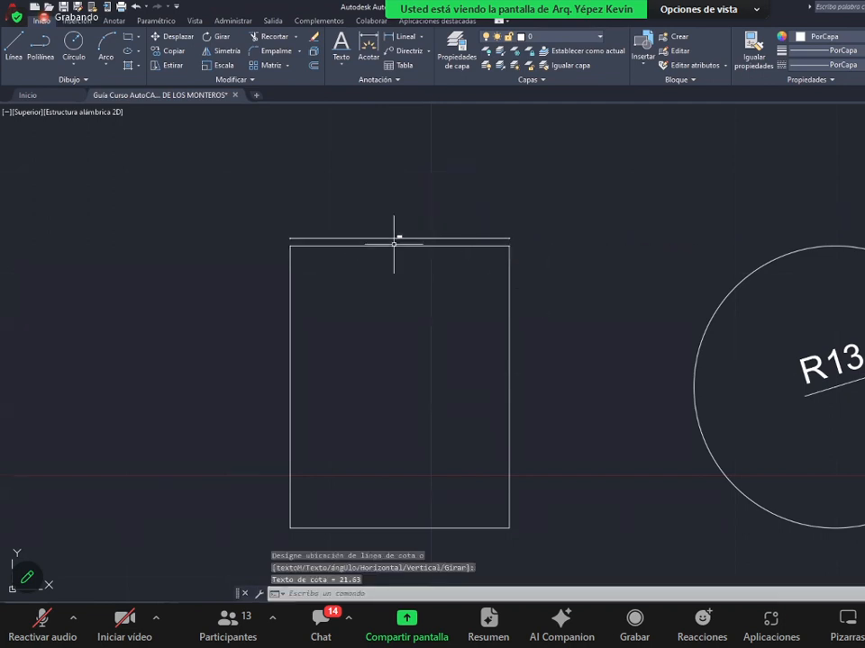
- Examine the size of the text and arrowheads of the new dimension above the rectangle
scroll(393, 243, up, 5)
scroll(493, 255, down, 3)
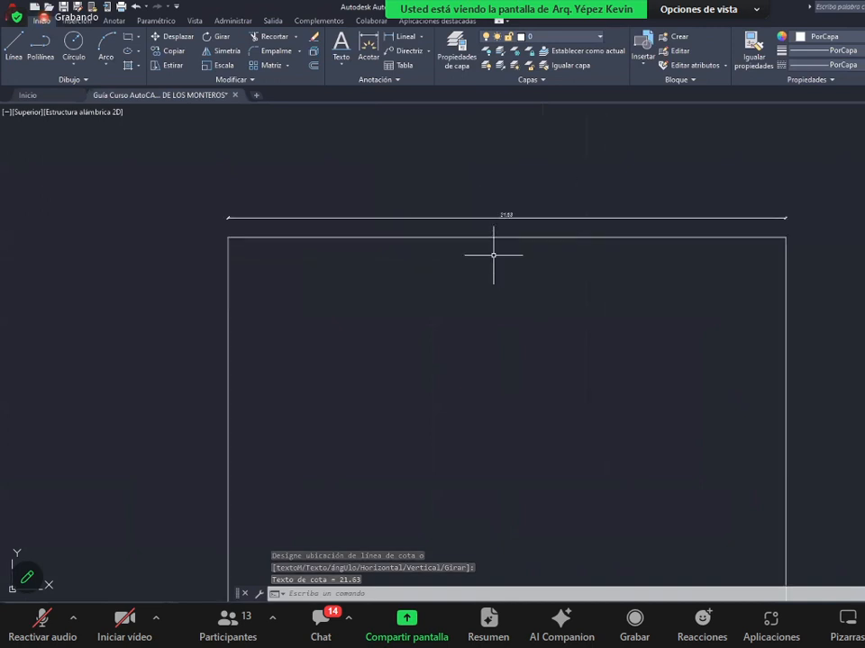
scroll(554, 184, down, 6)
scroll(531, 191, up, 4)
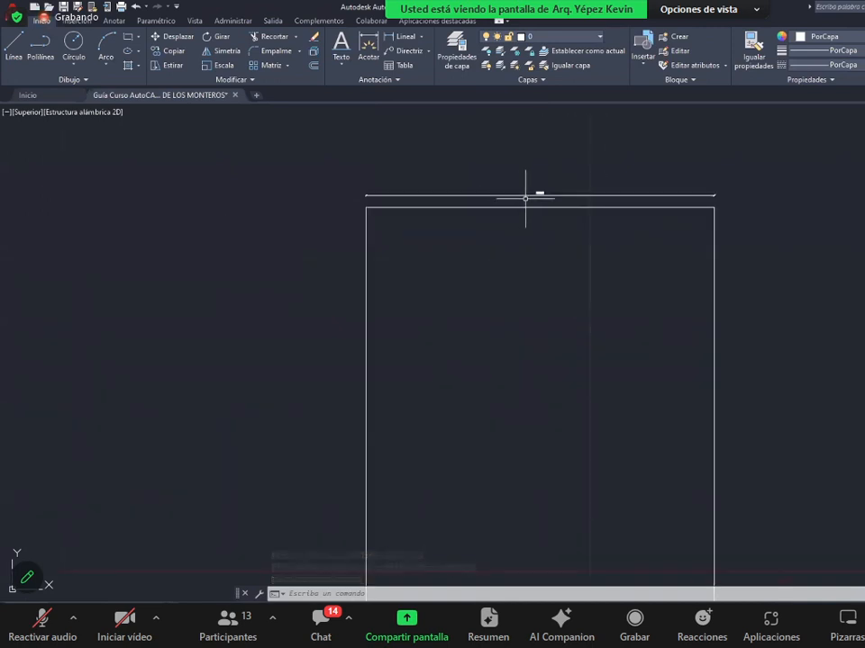
scroll(526, 194, down, 2)
scroll(557, 174, up, 8)
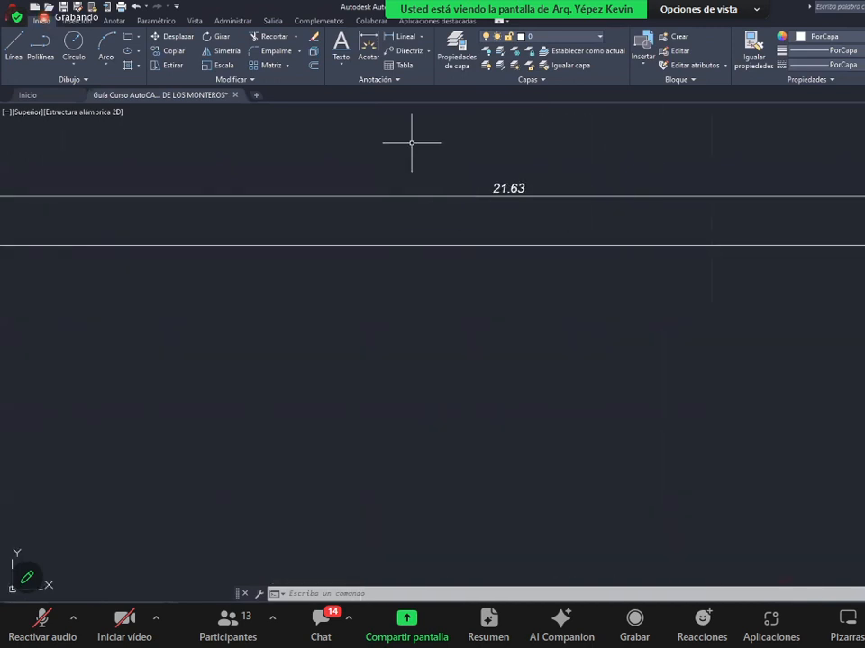
scroll(548, 246, down, 5)
scroll(482, 223, up, 2)
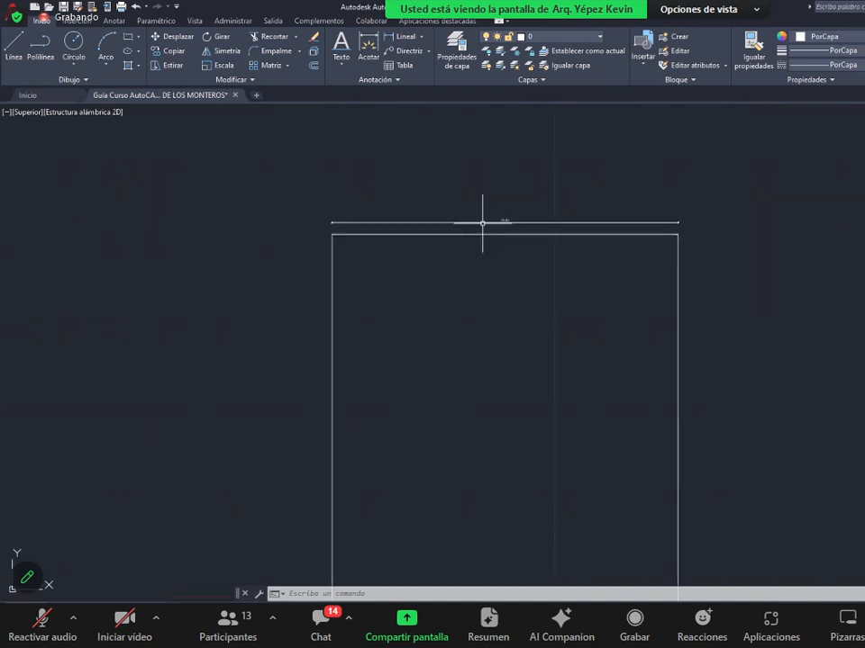
scroll(482, 252, down, 4)
scroll(482, 248, up, 2)
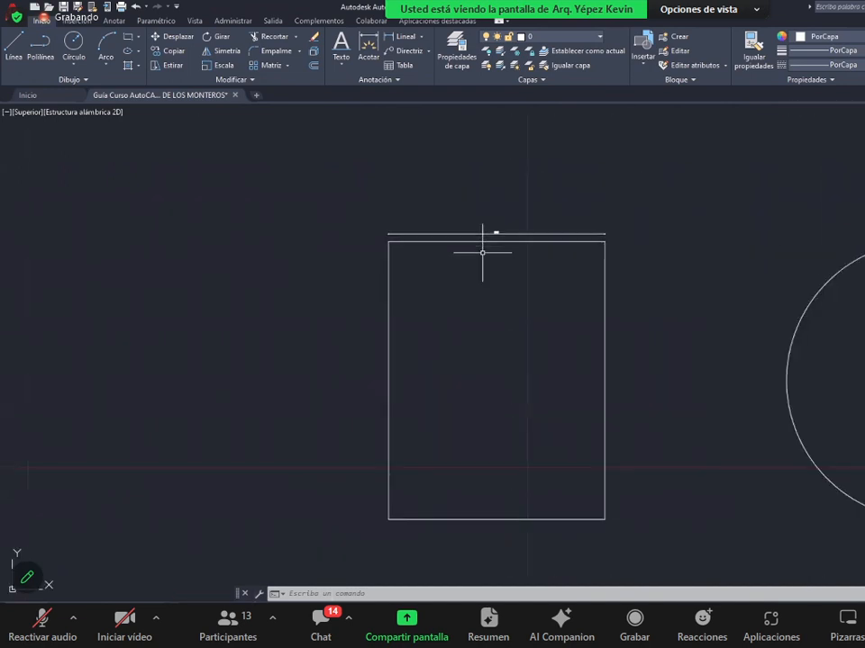
scroll(485, 246, up, 4)
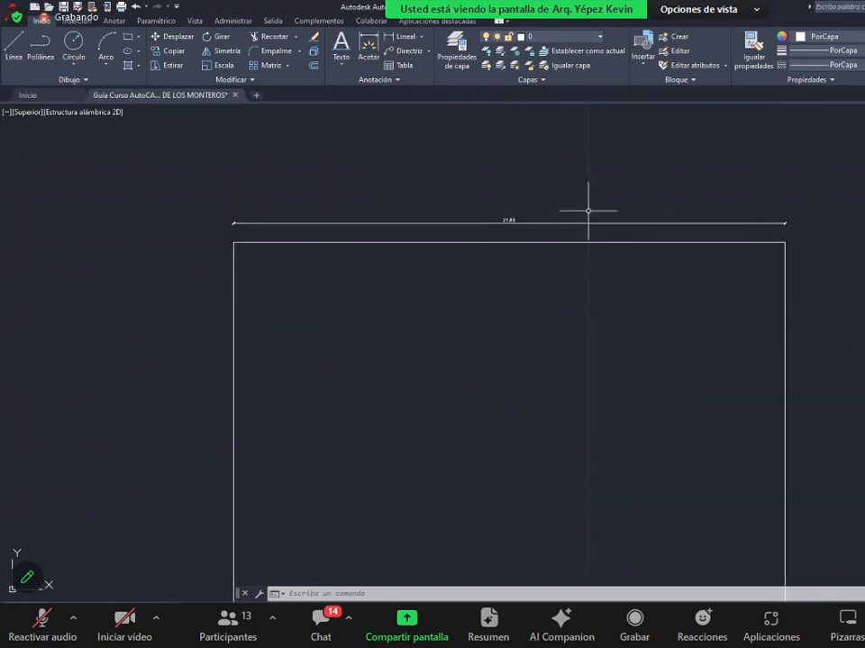
scroll(588, 210, down, 4)
scroll(596, 340, up, 2)
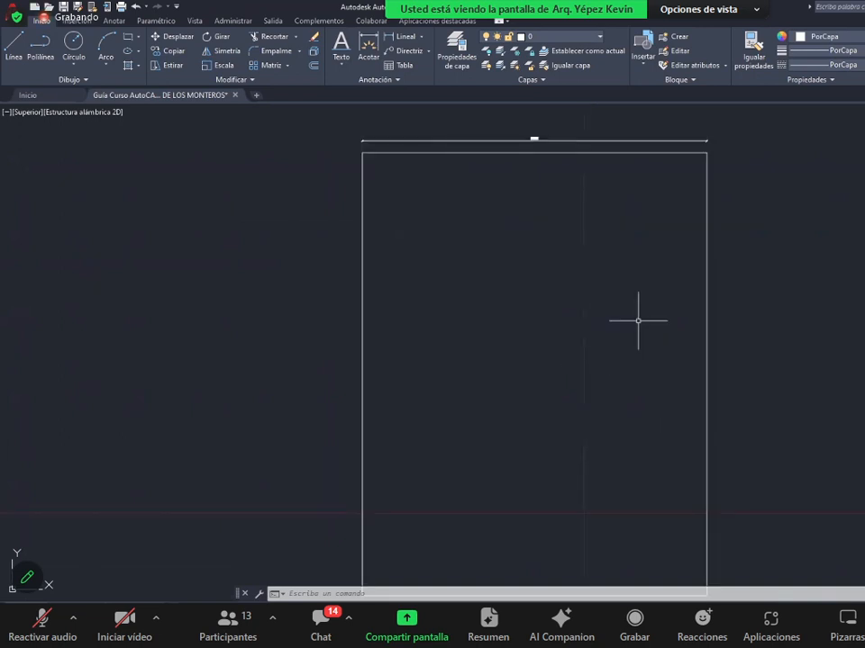
- Open the recent drawing Plantilla de arquitectura - ingeniería with the proposed replacement font and inspect the floor plan's dimensions in model space
click(18, 15)
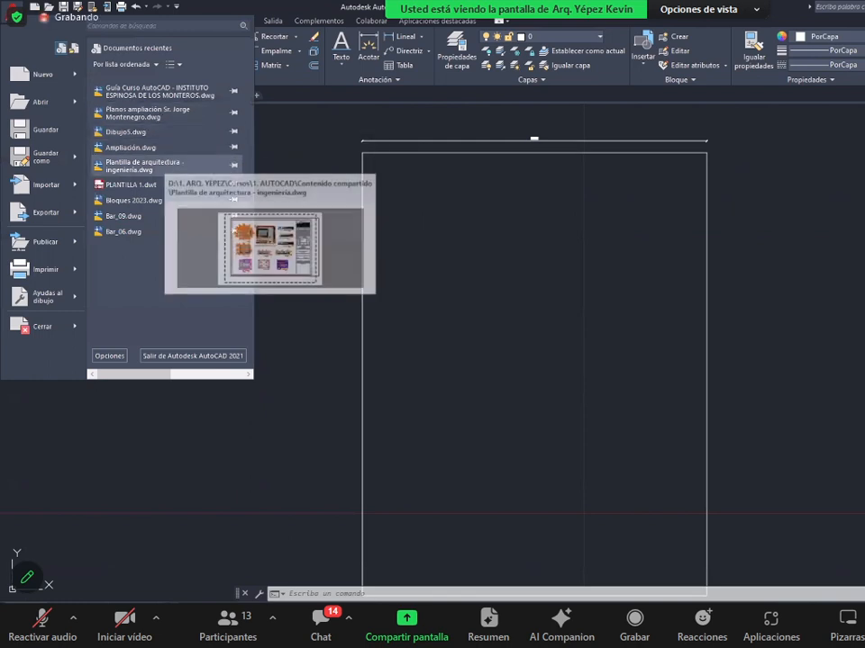
click(174, 166)
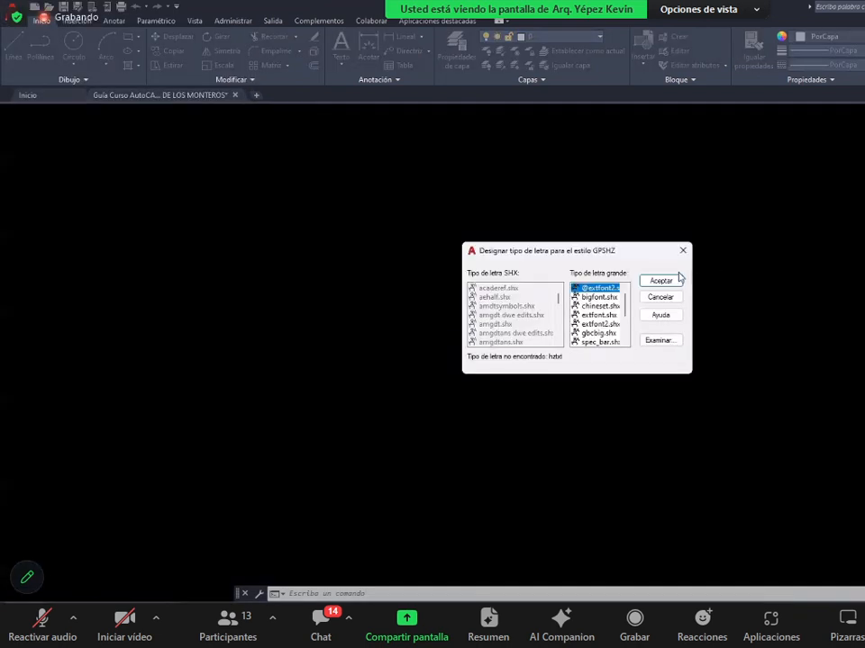
click(672, 280)
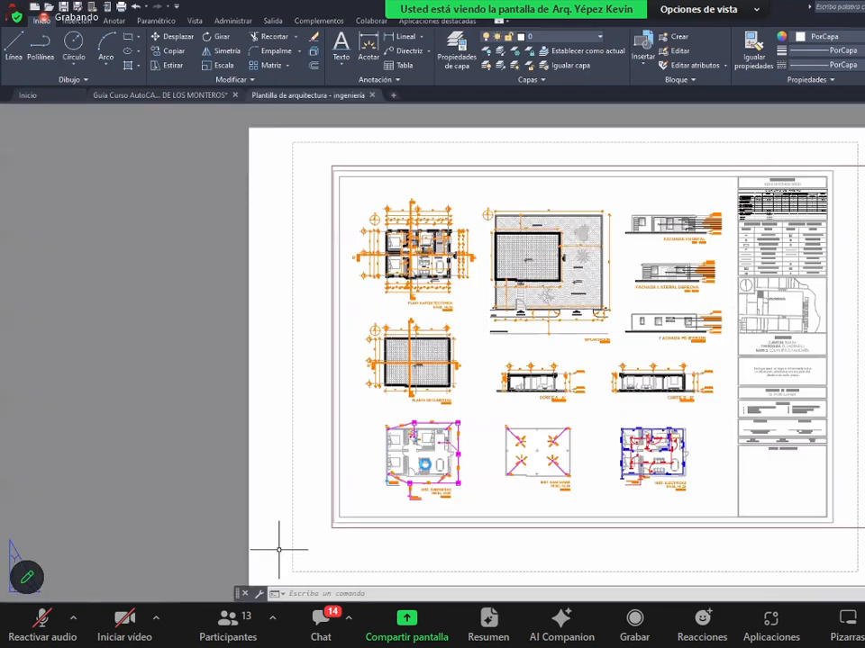
click(41, 610)
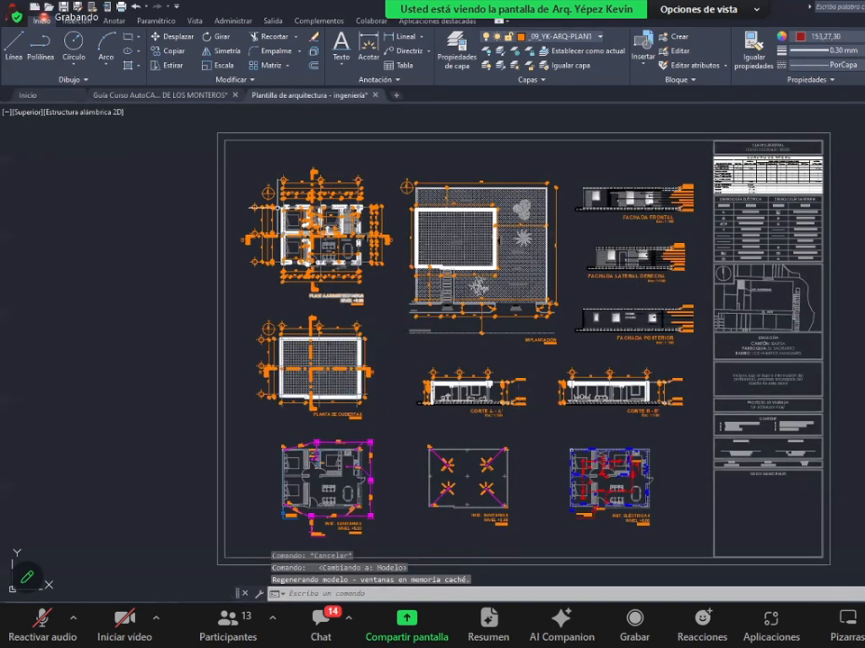
scroll(316, 196, up, 5)
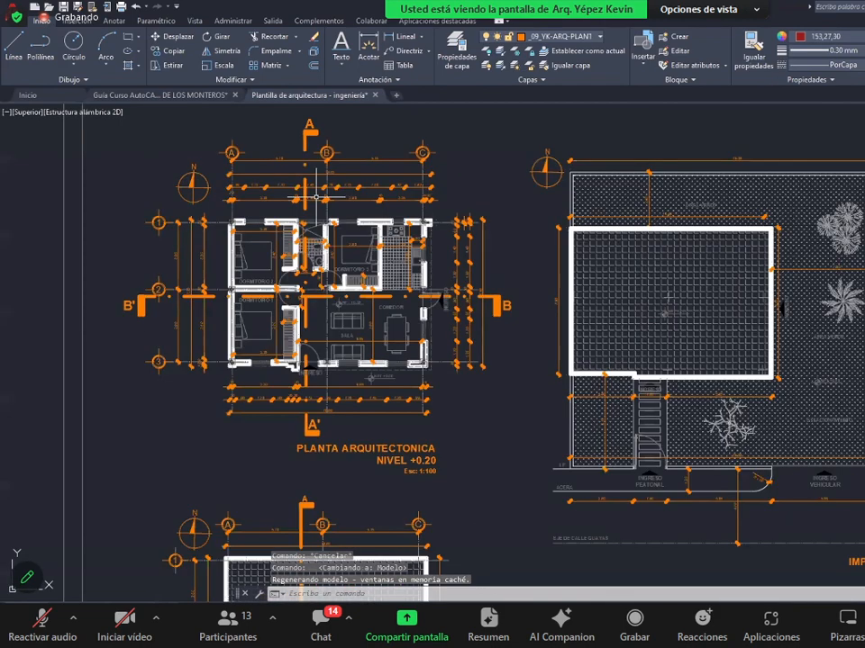
scroll(235, 184, up, 3)
scroll(236, 184, up, 2)
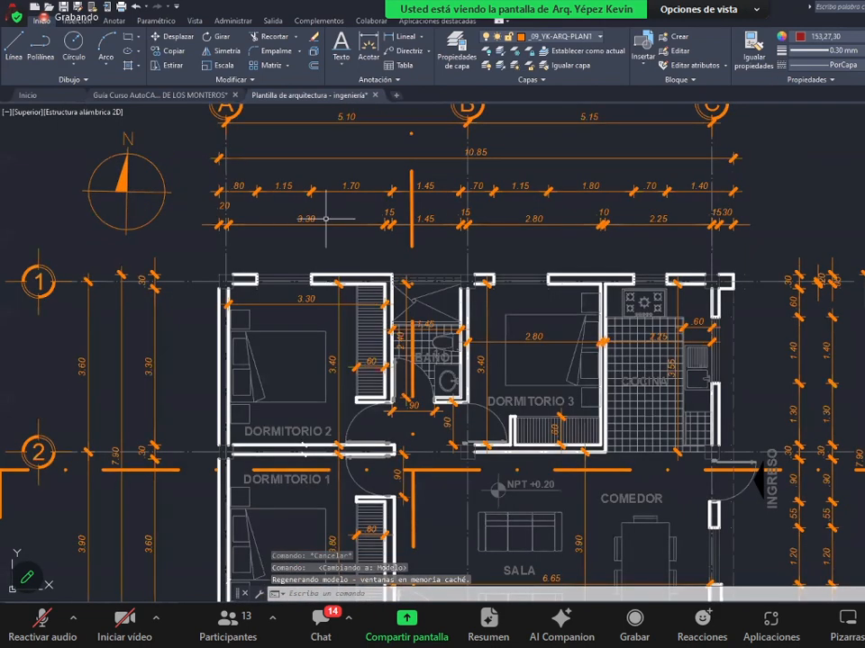
scroll(388, 241, down, 1)
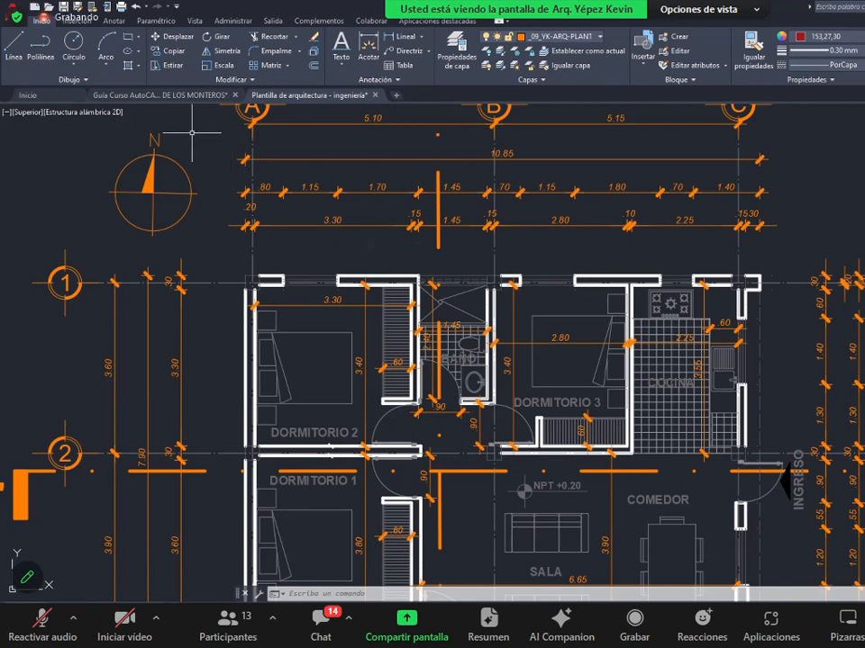
- Return to the Guía Curso AutoCAD drawing and add a vertical linear dimension along the rectangle's left edge
click(187, 98)
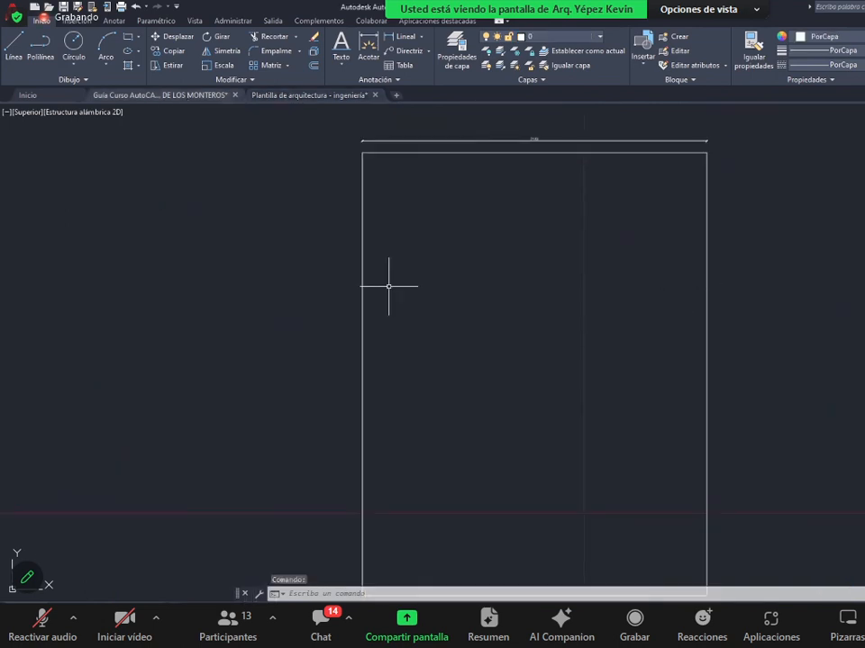
scroll(388, 286, down, 2)
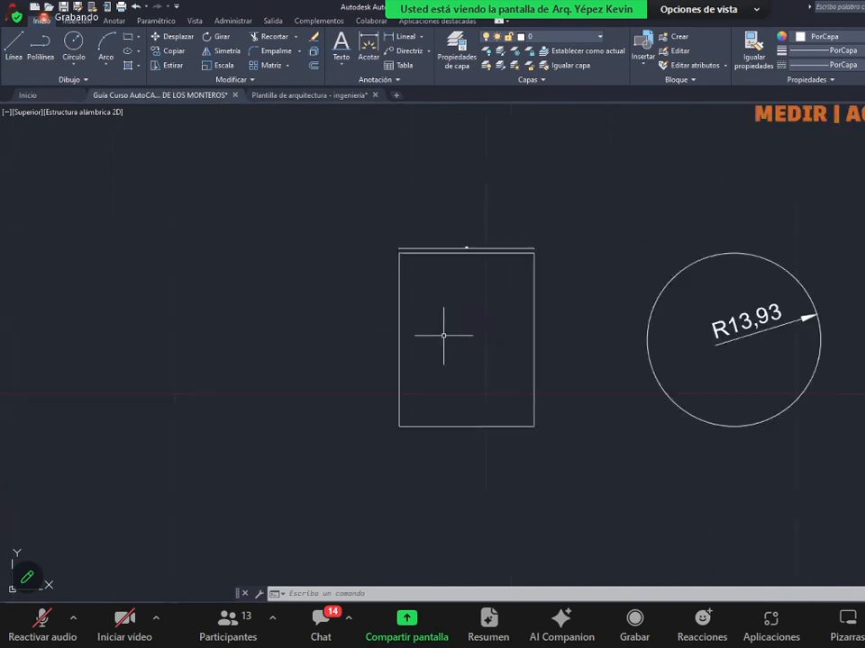
scroll(631, 345, up, 1)
click(633, 346)
click(613, 321)
key(Escape)
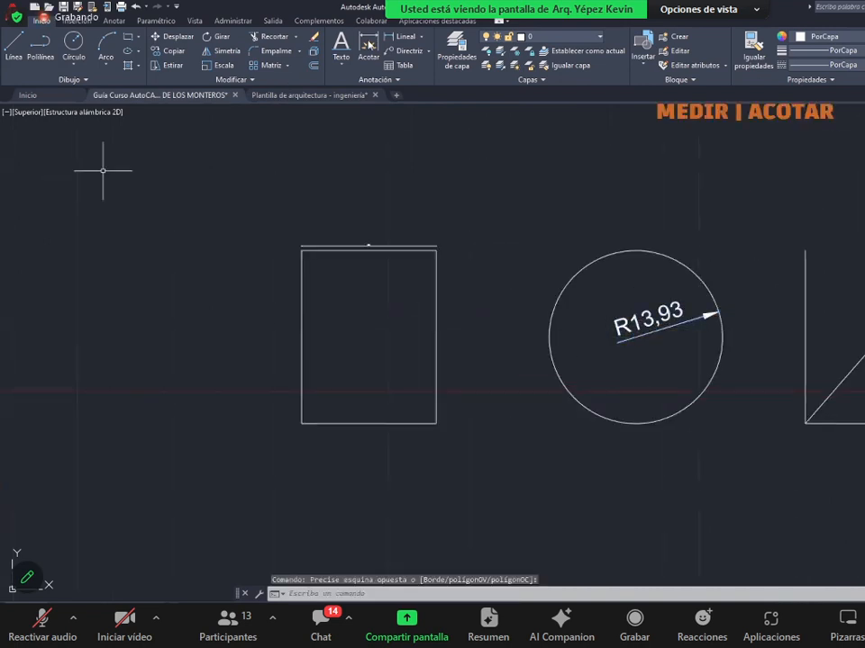
click(400, 37)
scroll(297, 257, up, 2)
click(311, 244)
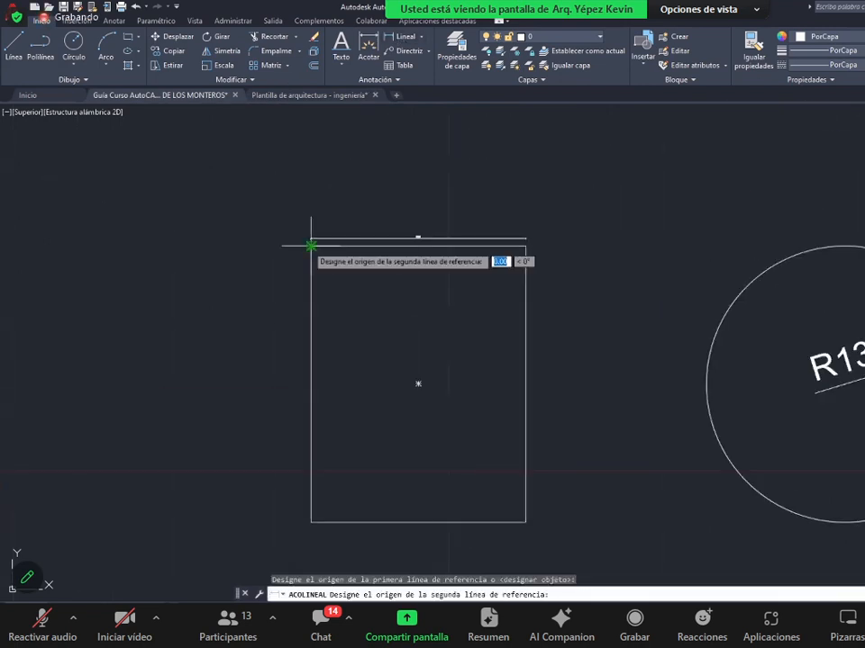
click(312, 533)
click(297, 493)
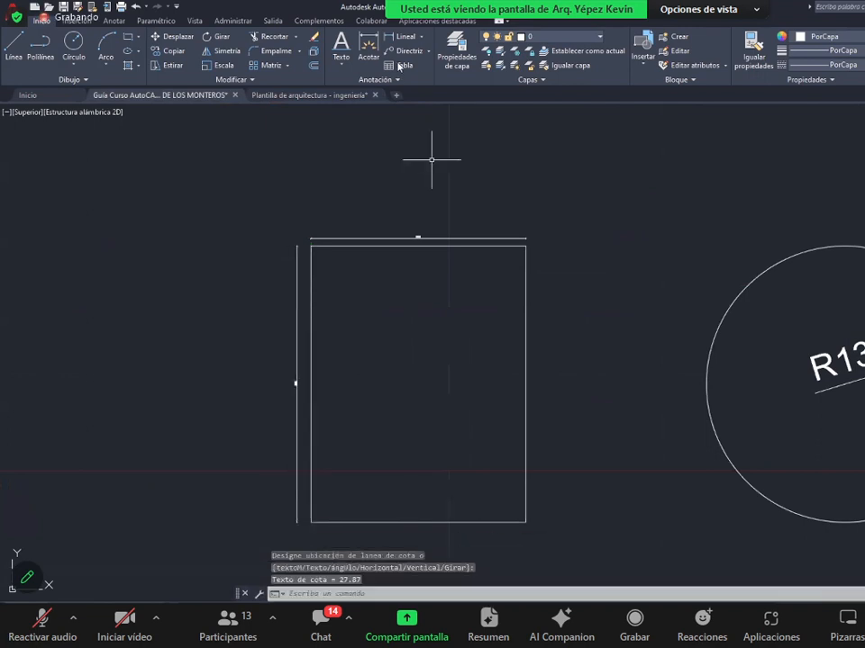
key(Escape)
- Add an angular dimension between the rectangle's left and bottom edges, placing its arc inside the rectangle
click(421, 36)
click(417, 102)
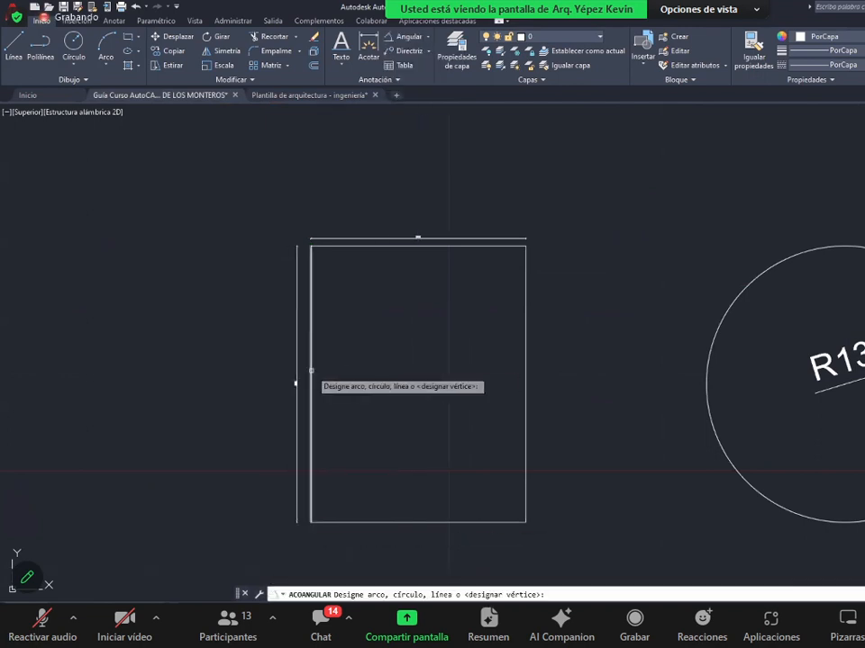
click(311, 386)
click(416, 522)
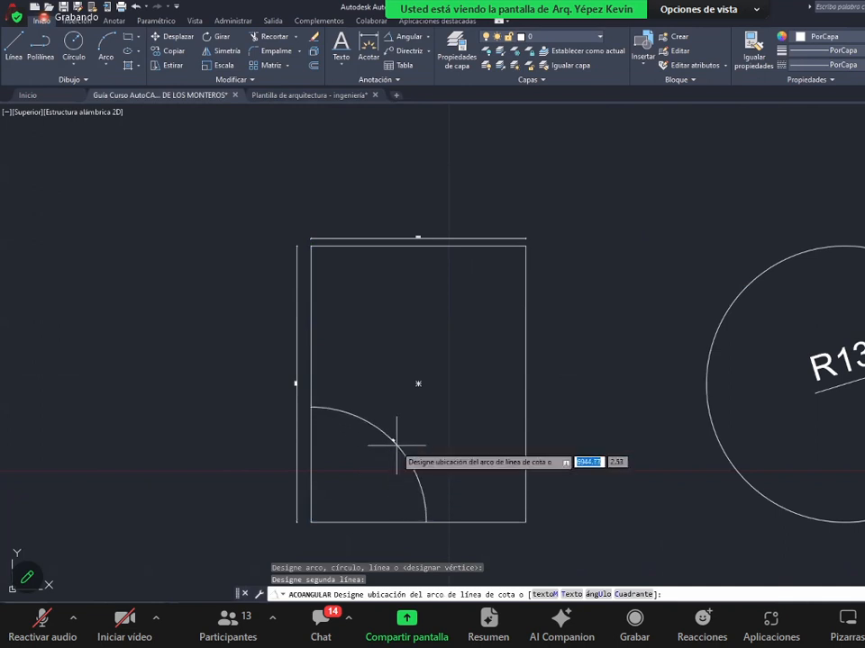
click(393, 441)
key(Escape)
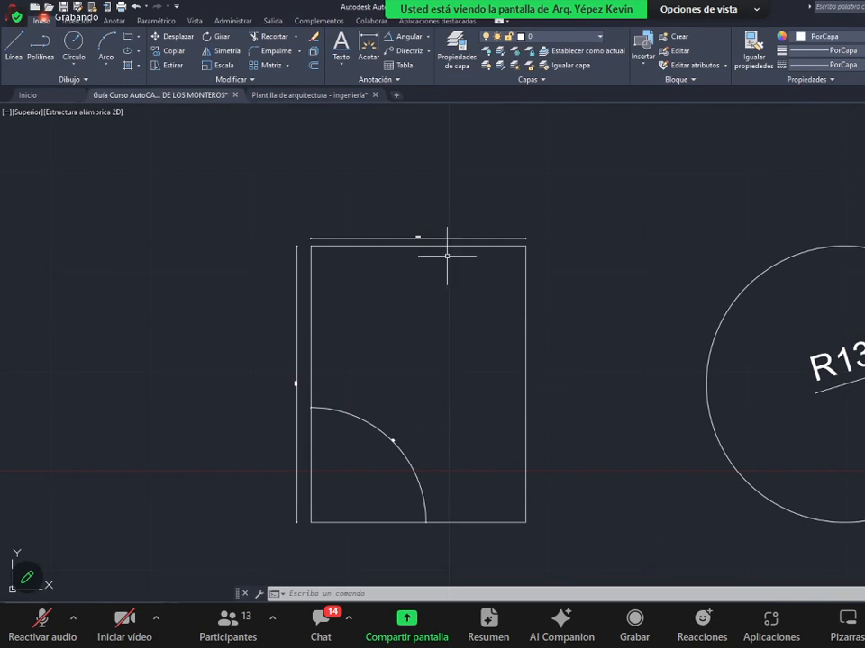
- Set the overall dimension scale of the horizontal dimension above the rectangle to 4 in its properties
scroll(432, 249, up, 4)
click(398, 217)
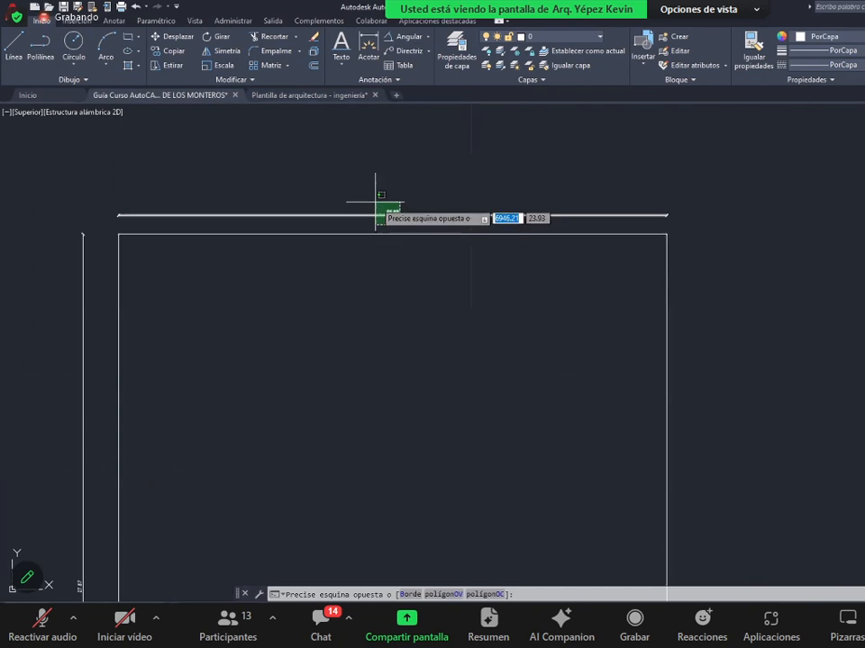
click(370, 193)
scroll(450, 289, down, 2)
middle_drag(478, 370, 464, 243)
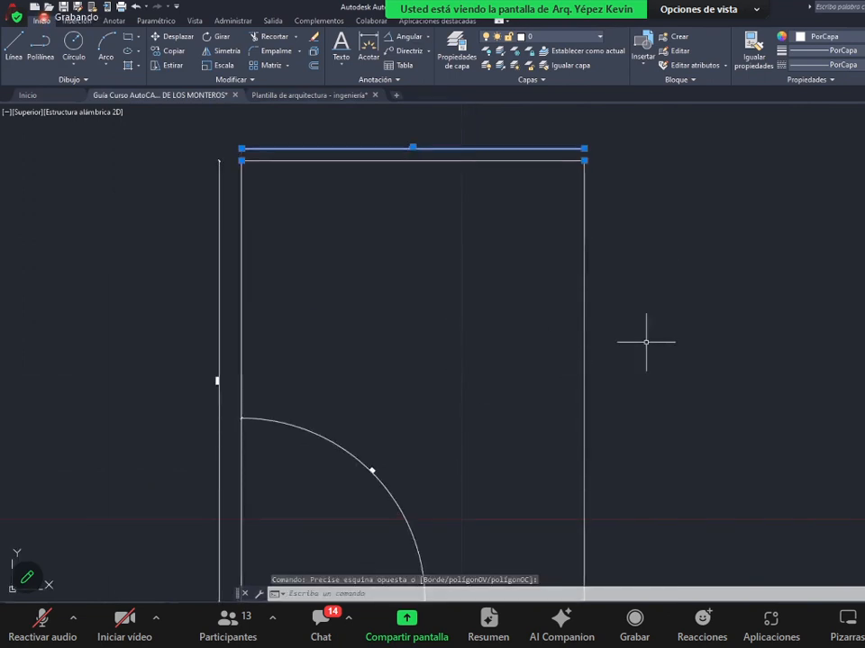
key(ctrl+1)
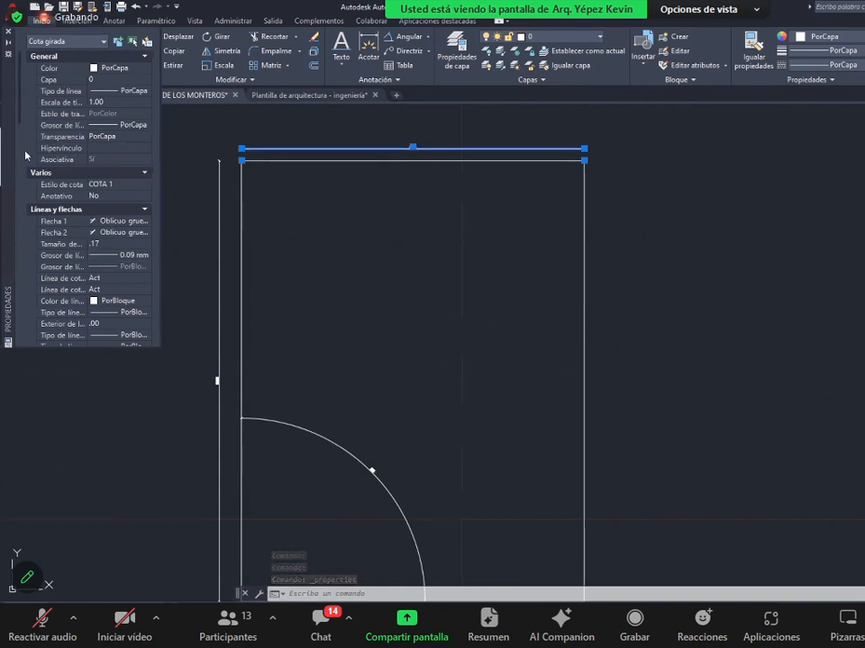
scroll(25, 208, down, 10)
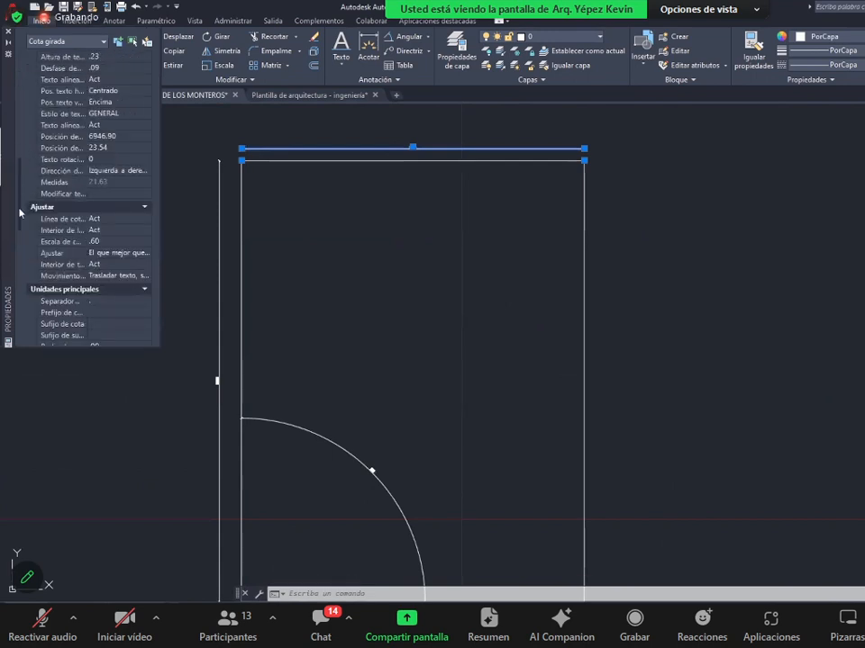
click(101, 244)
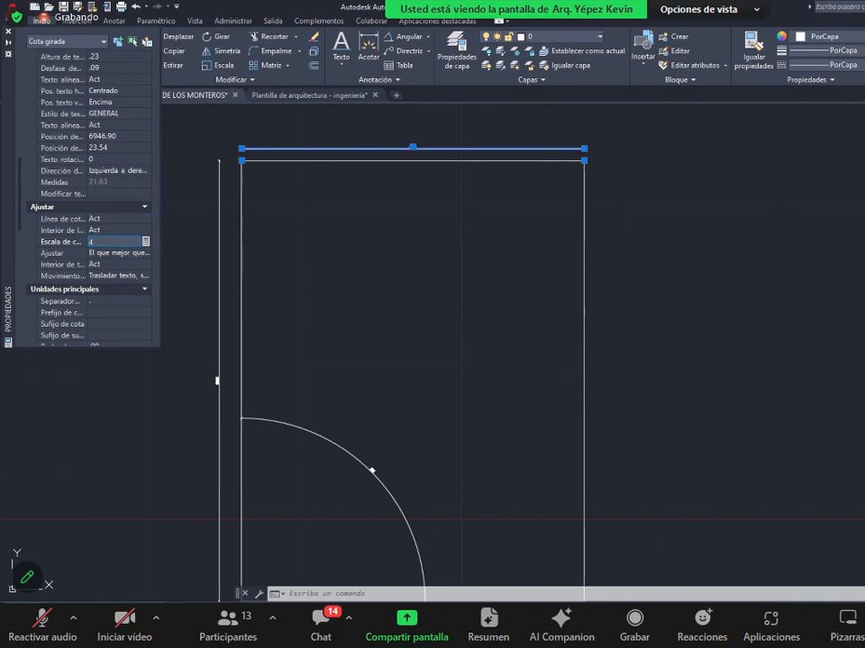
key(Return)
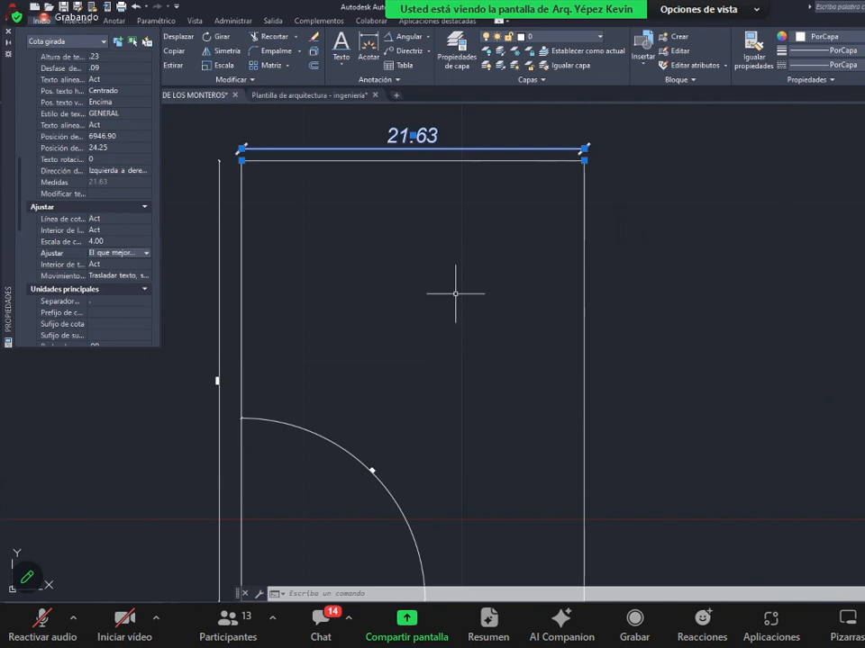
scroll(455, 294, down, 3)
scroll(617, 299, up, 2)
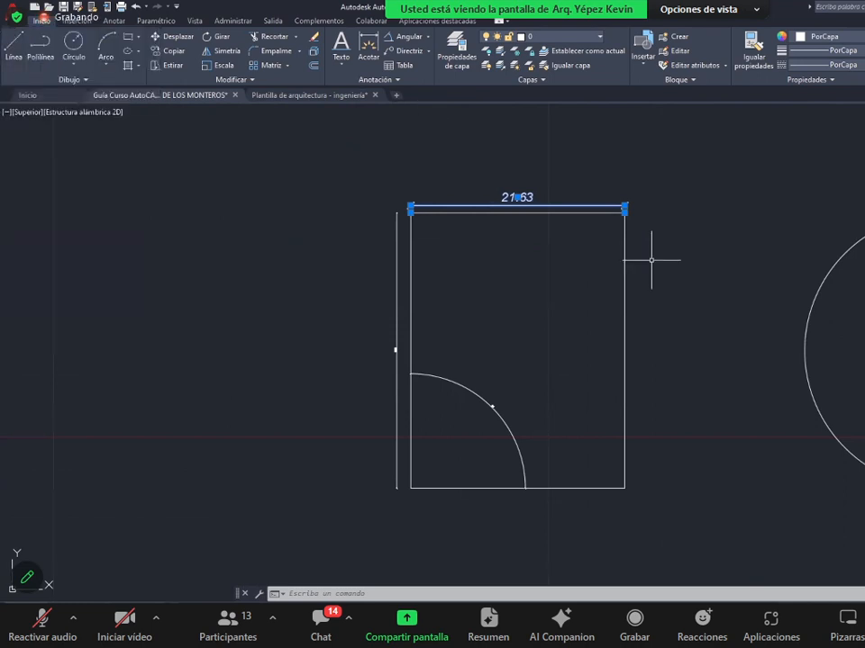
key(Escape)
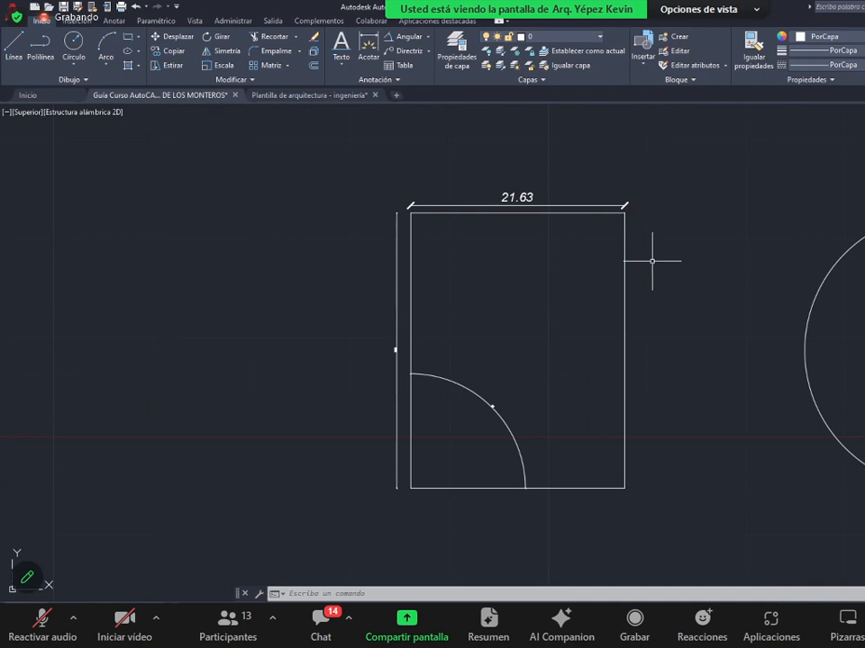
- Match the properties of the horizontal dimension onto the rectangle's vertical and angular dimensions with IGUALARPROP
text(IGUALARPROP)
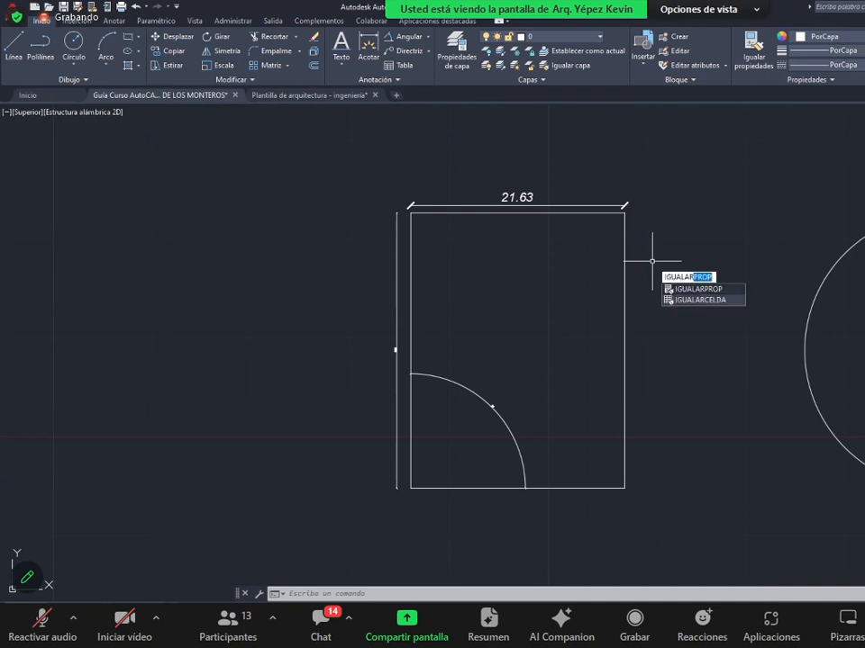
key(Return)
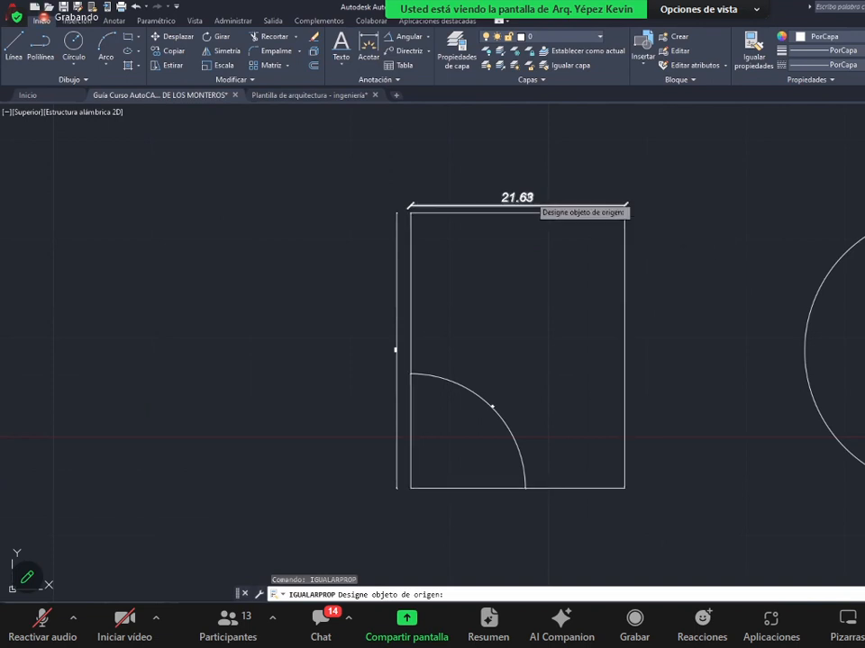
click(531, 197)
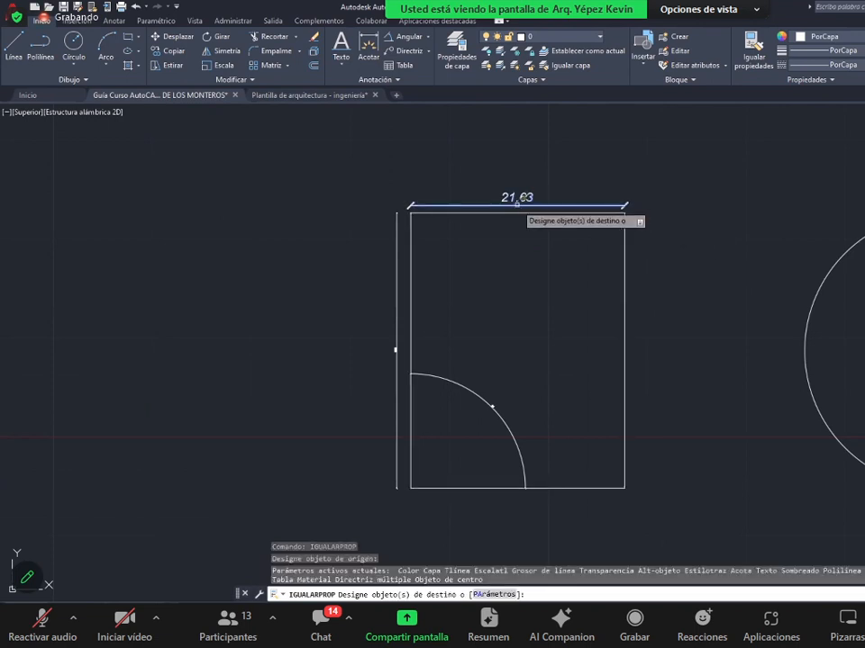
click(397, 304)
click(471, 394)
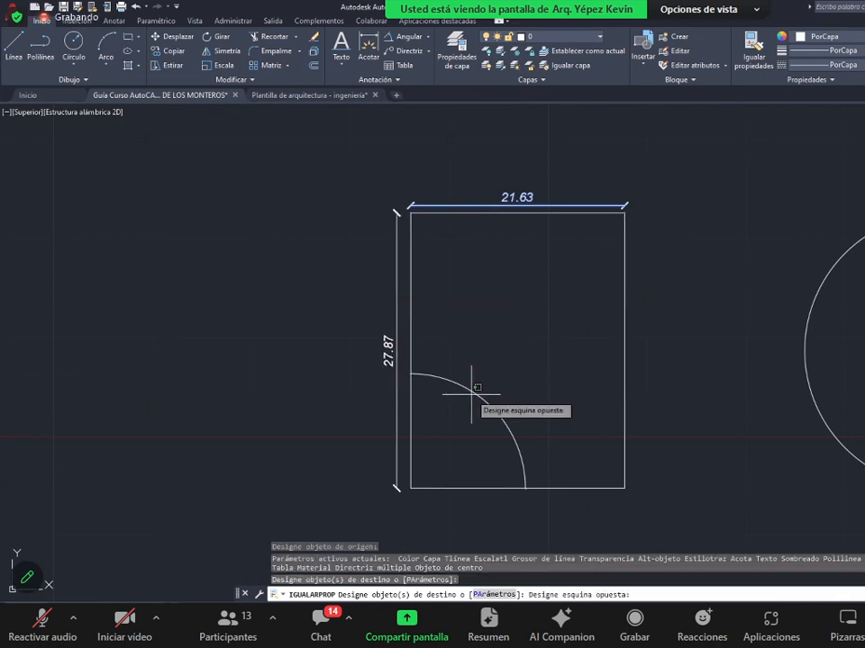
click(471, 394)
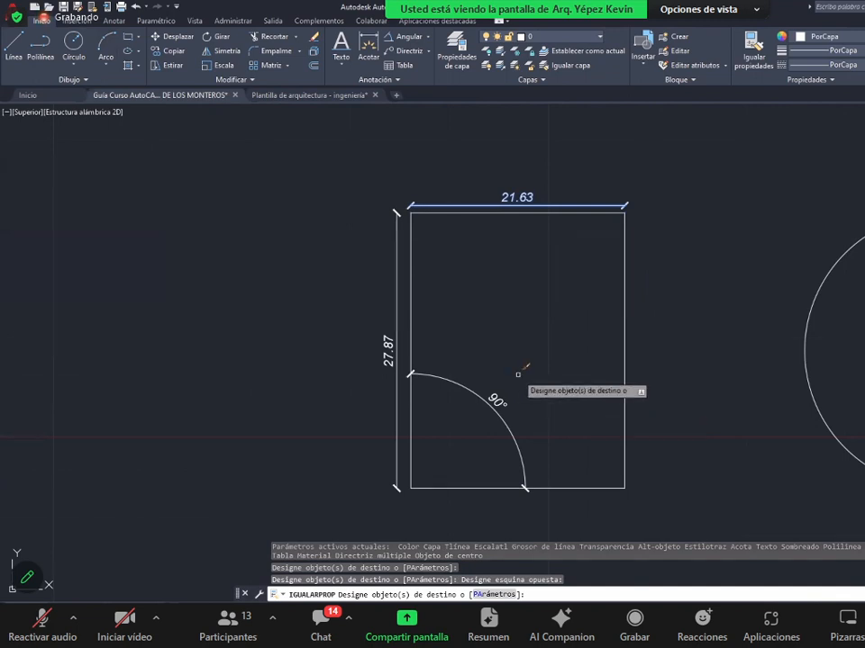
key(Escape)
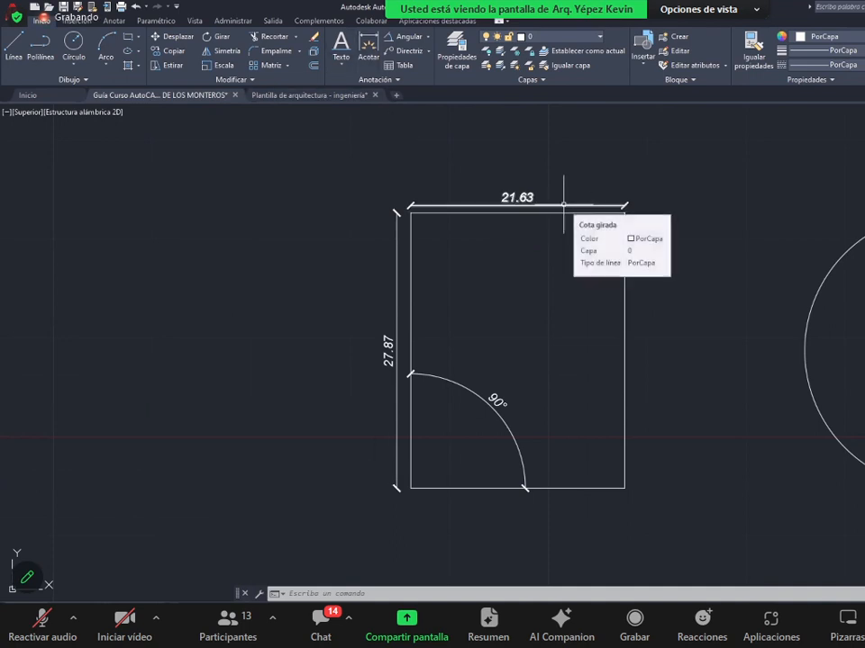
- Switch to the Plantilla de arquitectura - ingeniería drawing and examine the floor plan's dimensions and its current annotation styles
click(304, 98)
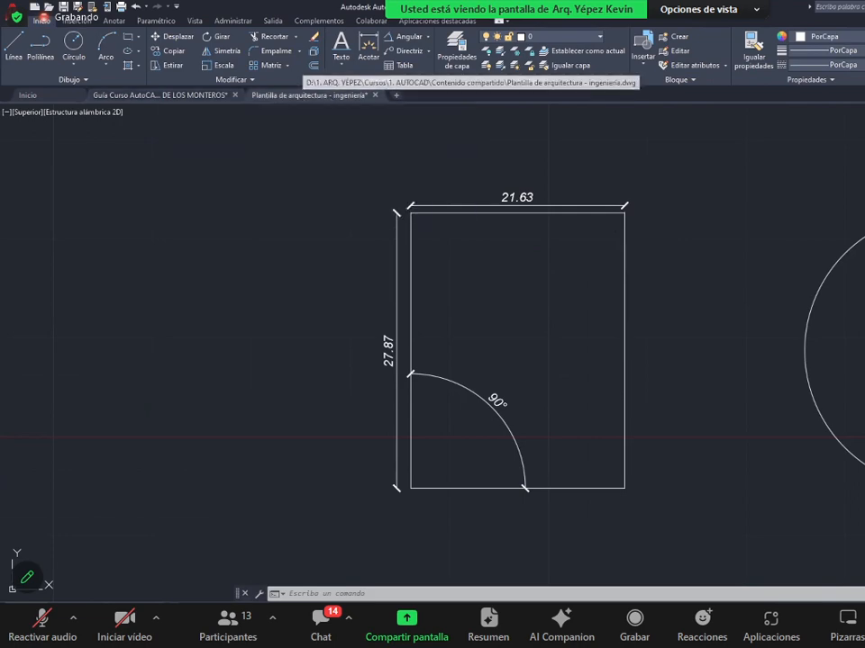
scroll(860, 291, down, 5)
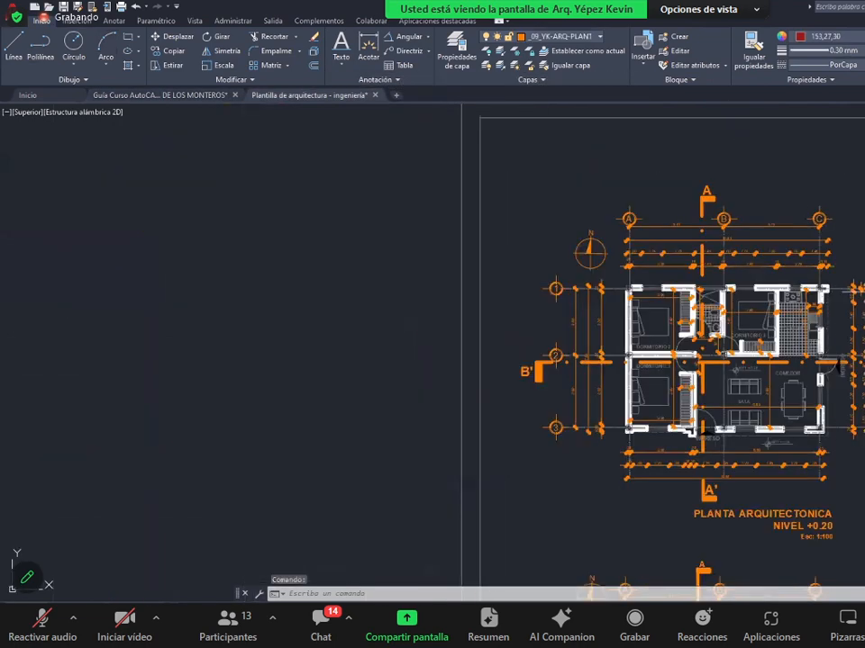
scroll(854, 347, up, 2)
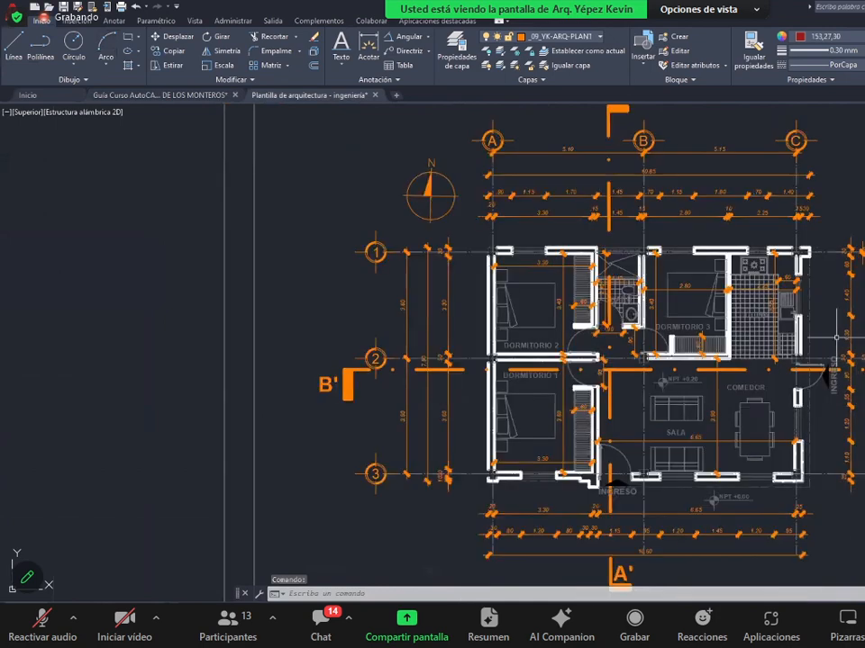
middle_drag(817, 335, 651, 403)
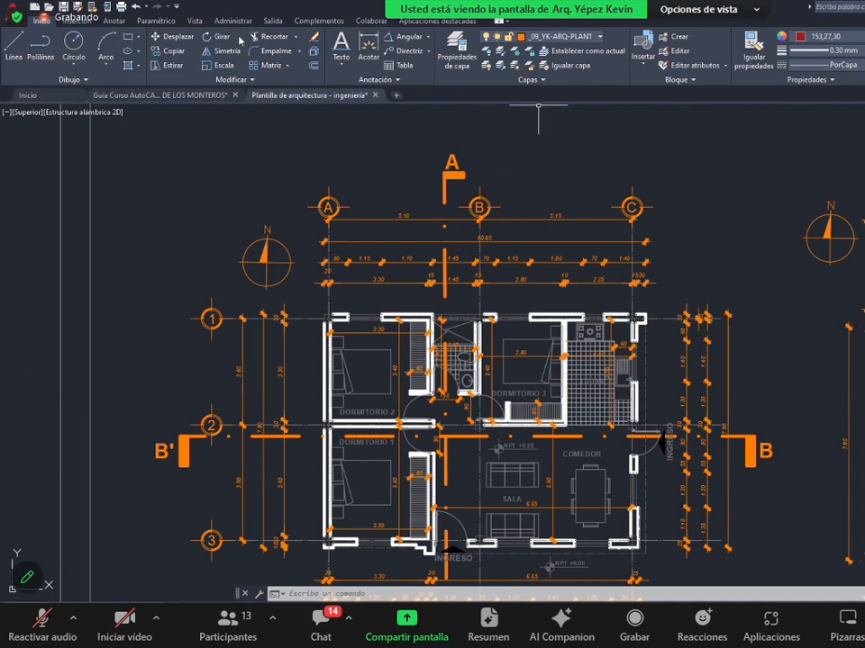
click(114, 21)
click(252, 36)
click(246, 84)
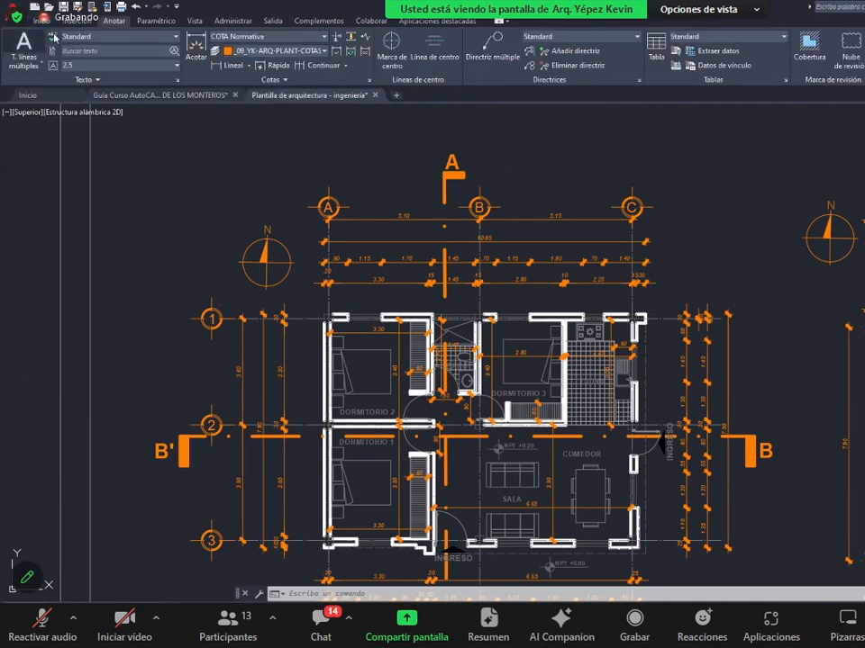
click(38, 20)
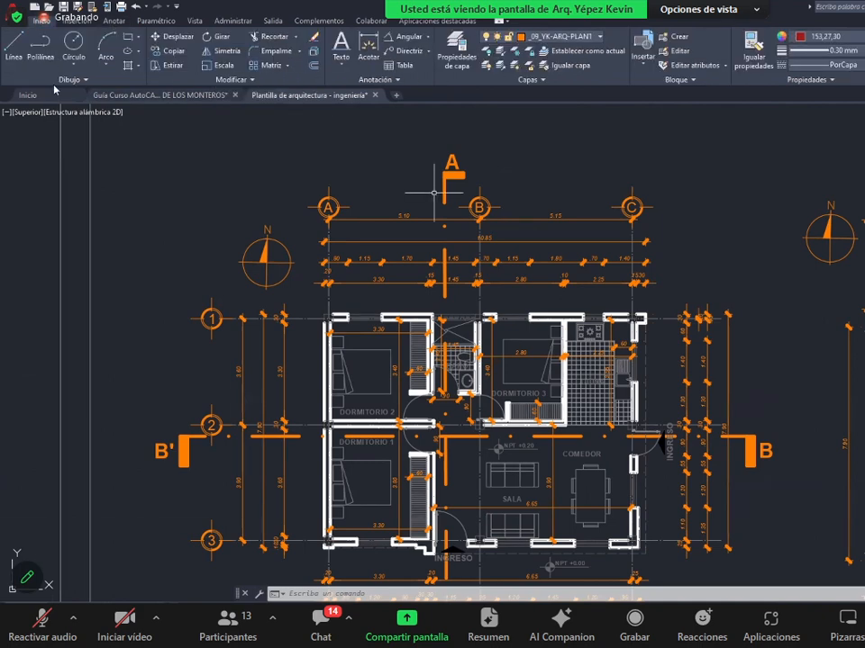
- Return to the Guía Curso AutoCAD drawing and review the COTA 1 style's arrowhead options, choosing Oblicuo grueso for the first end
click(113, 95)
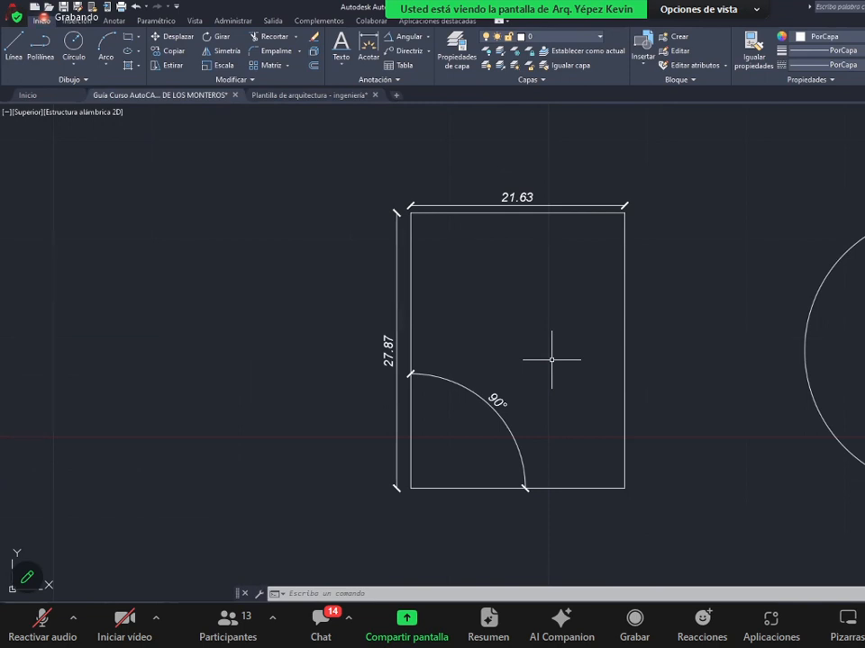
key(Escape)
click(120, 24)
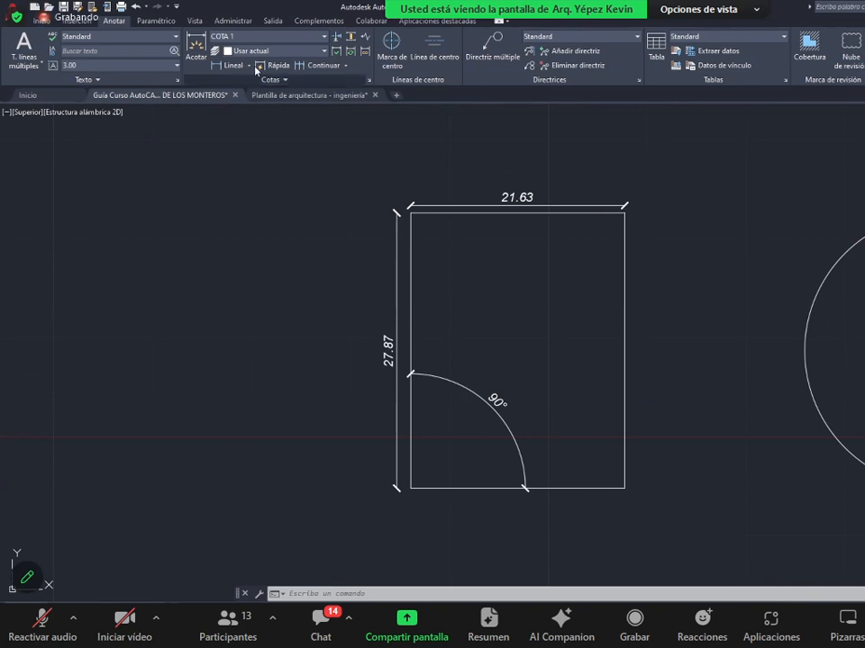
click(372, 81)
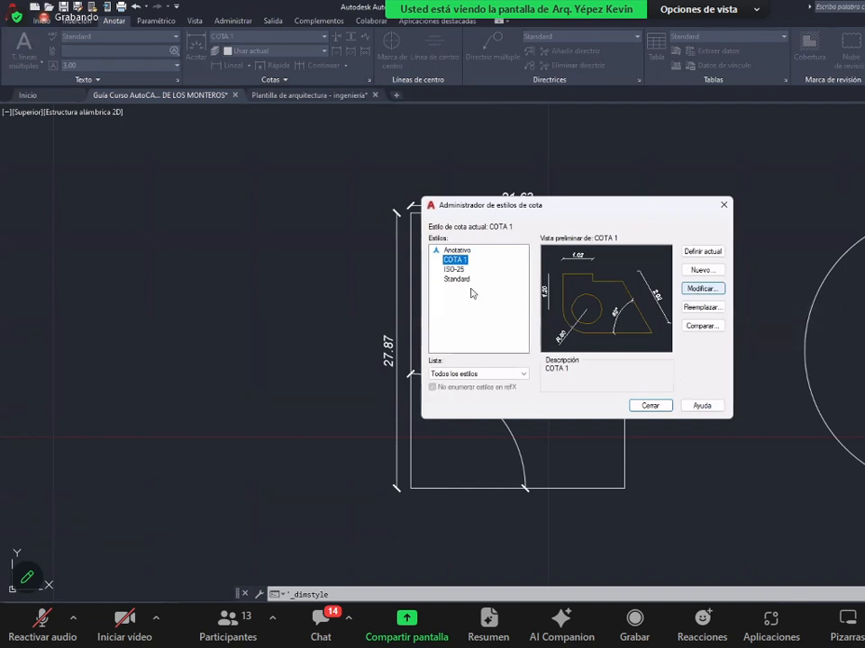
click(708, 296)
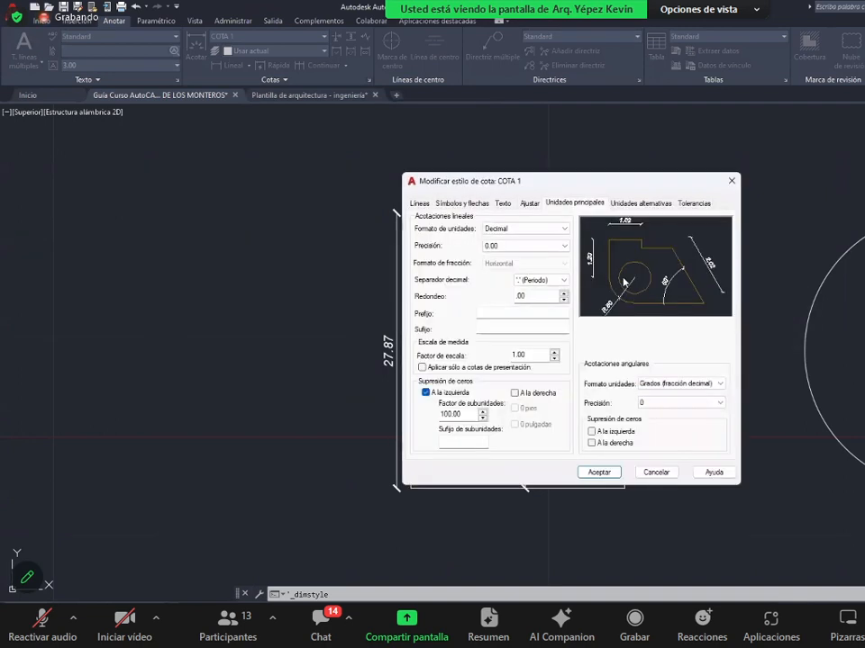
click(466, 206)
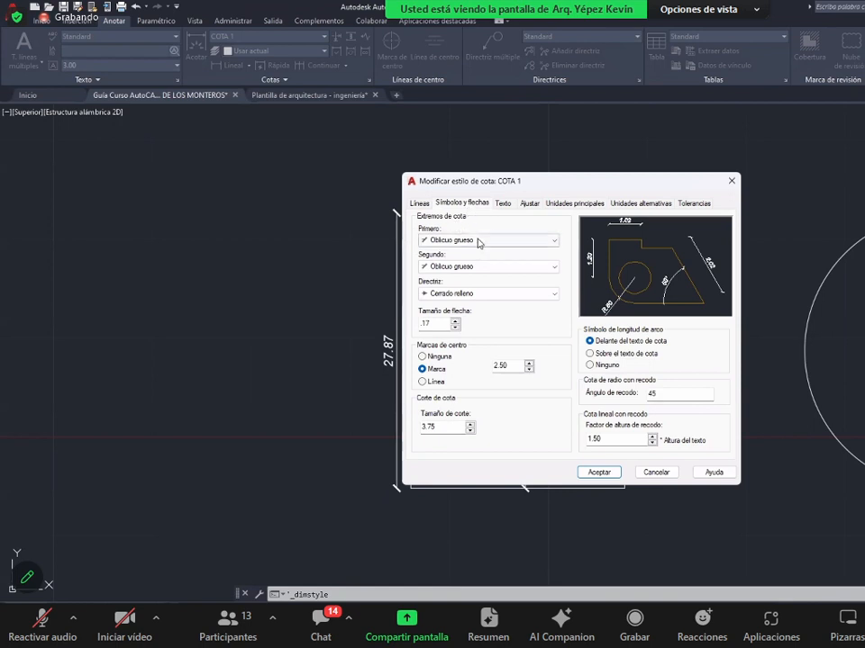
click(480, 241)
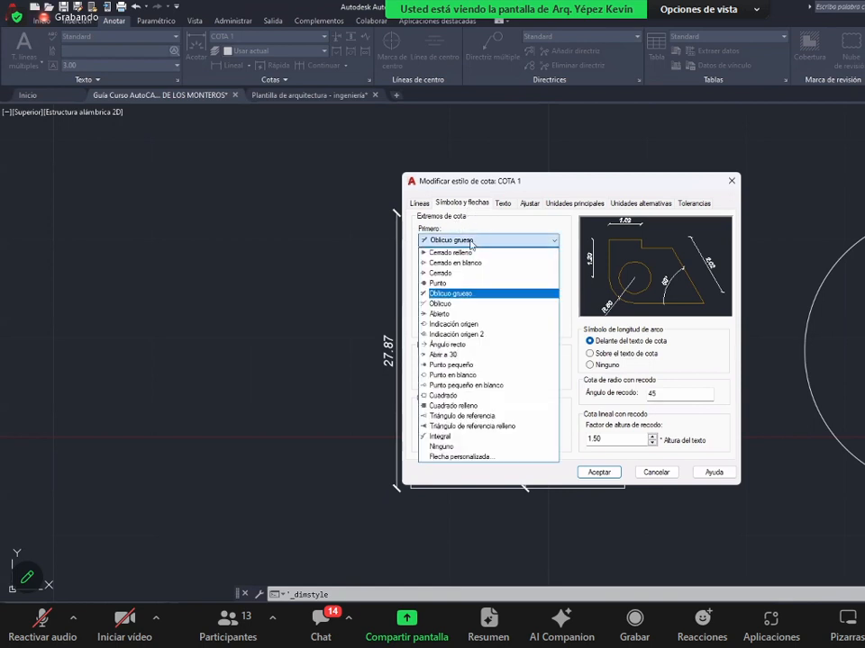
click(434, 293)
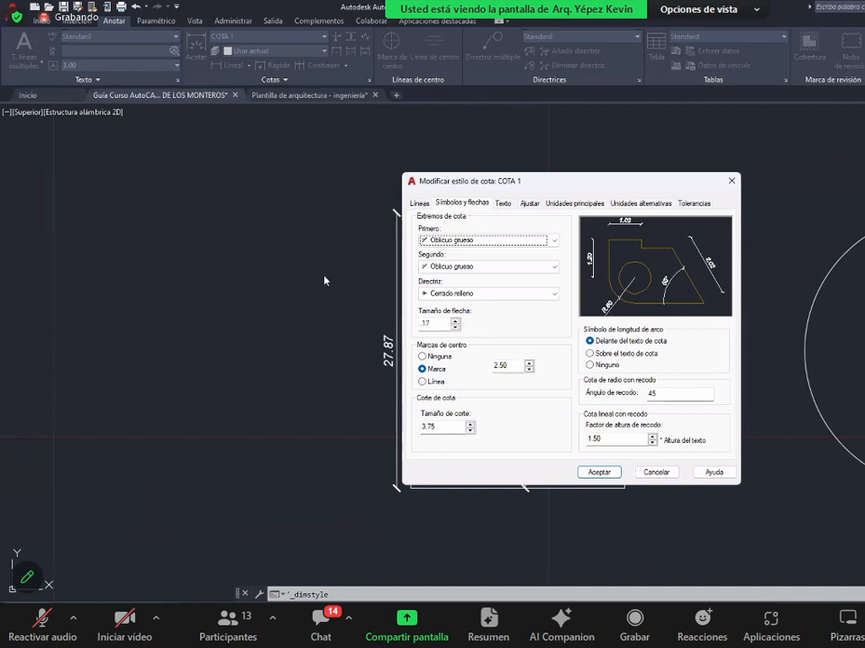
click(599, 472)
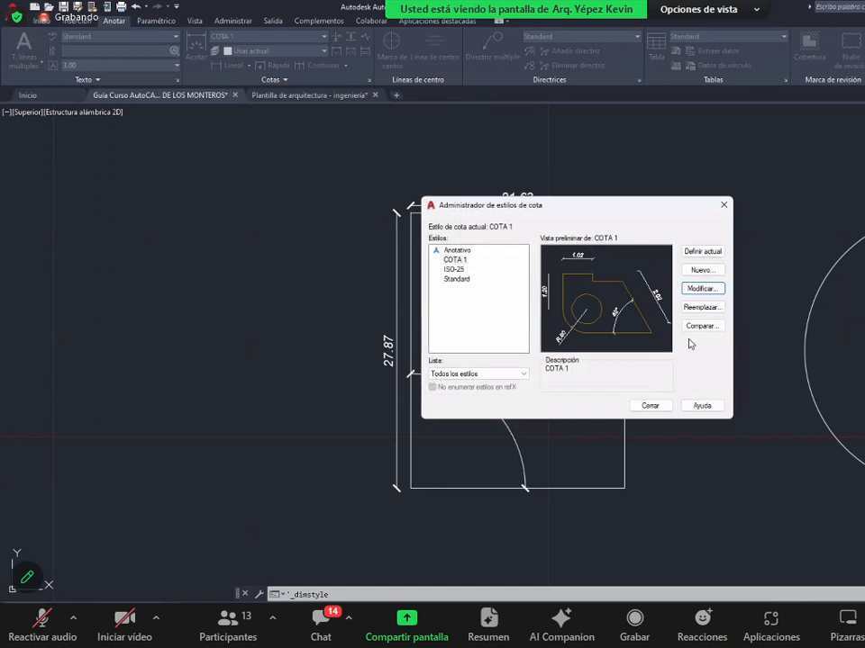
click(649, 406)
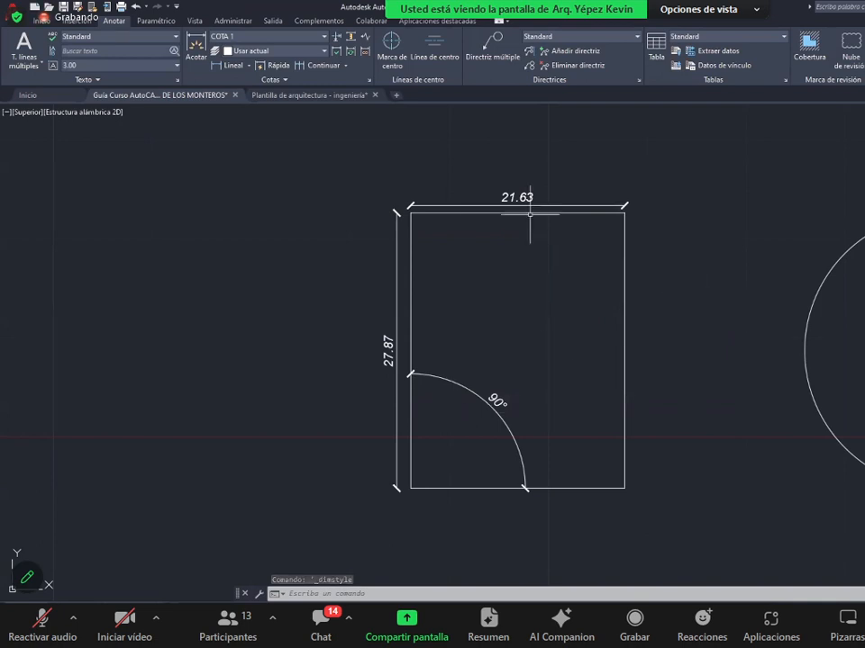
- Add the suffix "m" to the primary units of the COTA 1 dimension style and apply it to the drawing
scroll(530, 216, up, 4)
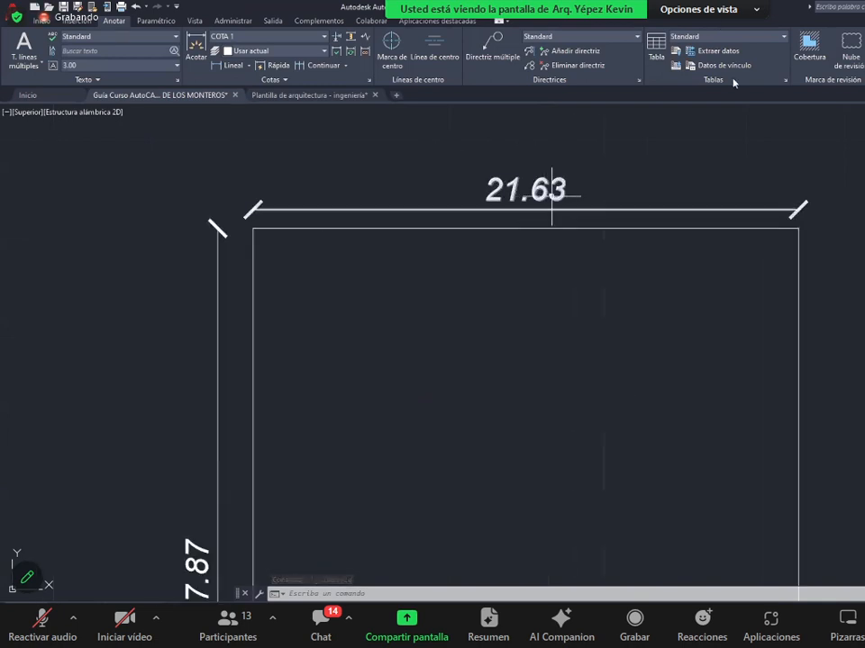
scroll(578, 200, down, 4)
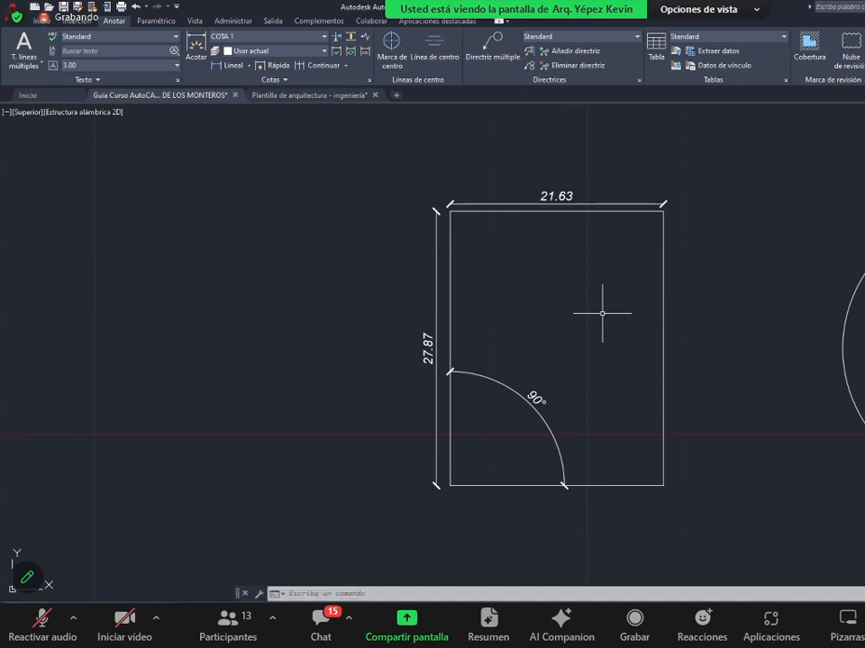
click(557, 195)
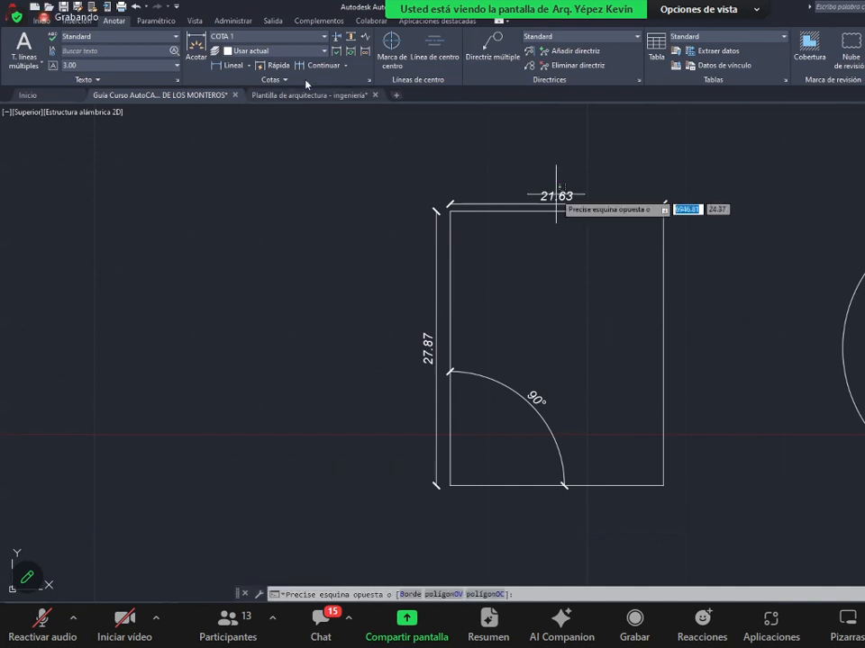
click(556, 195)
click(366, 79)
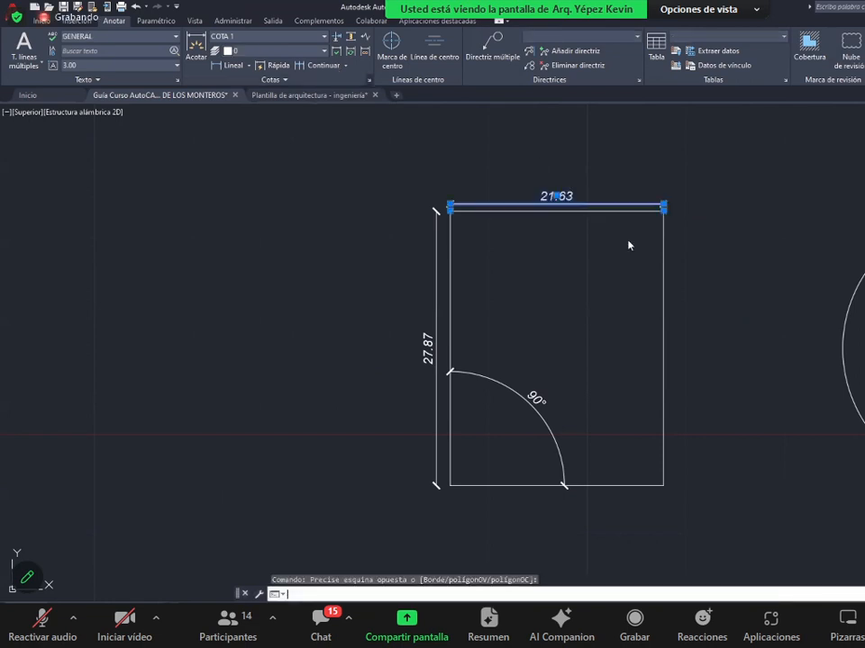
click(702, 288)
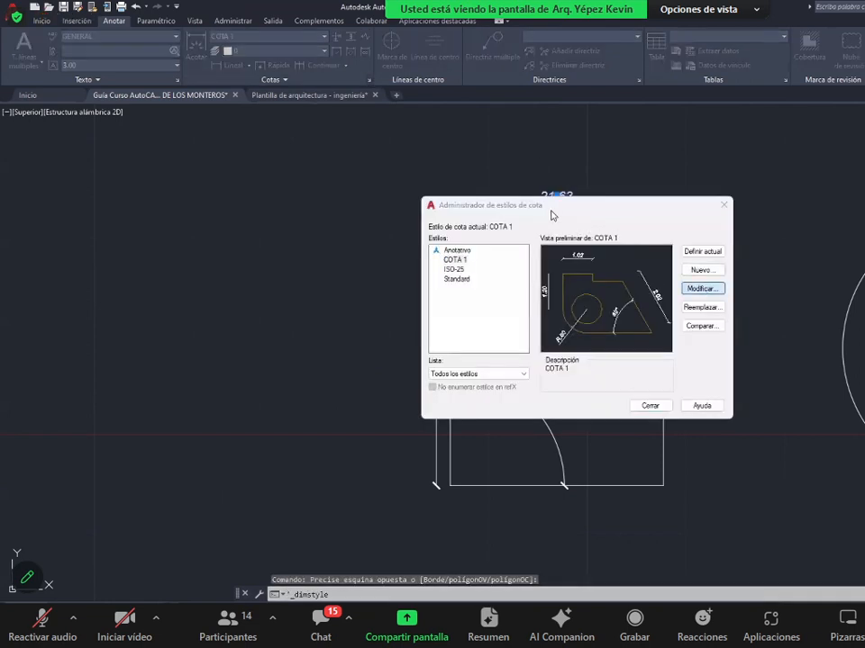
click(509, 212)
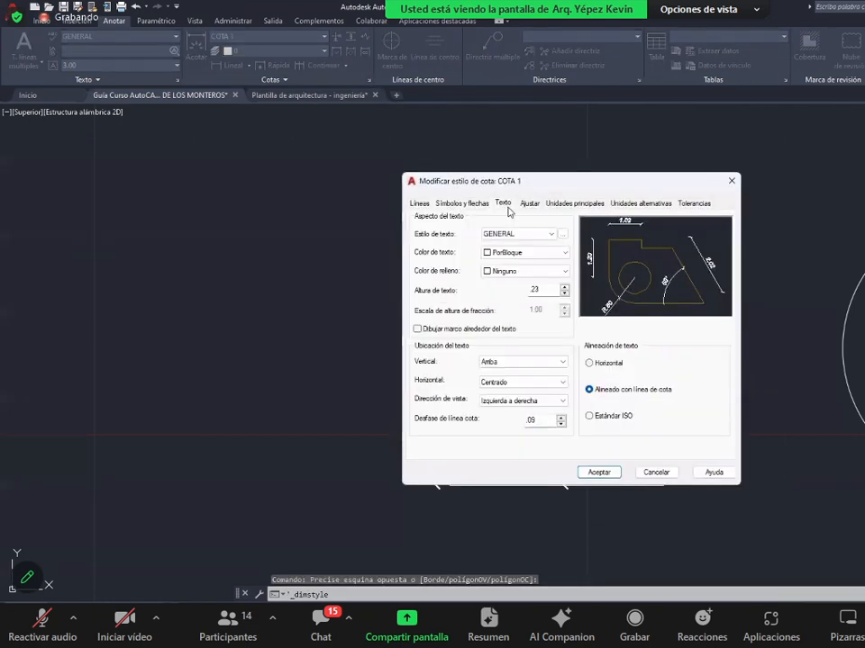
click(573, 207)
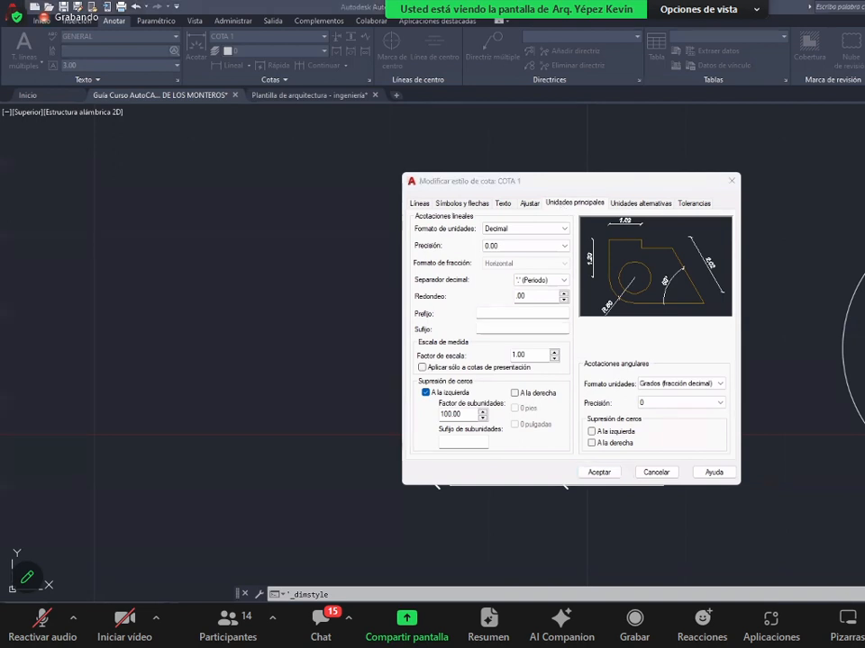
click(528, 334)
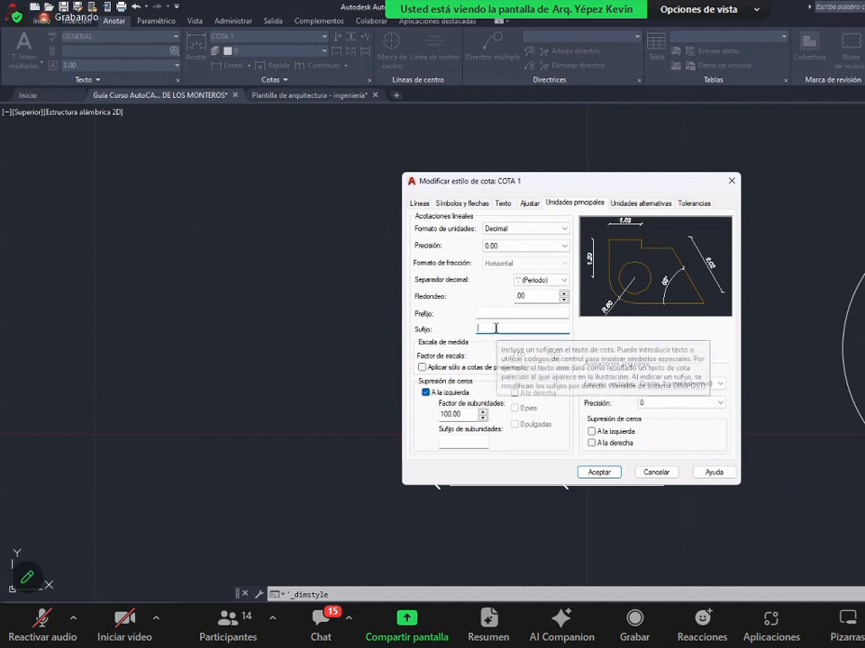
text(m)
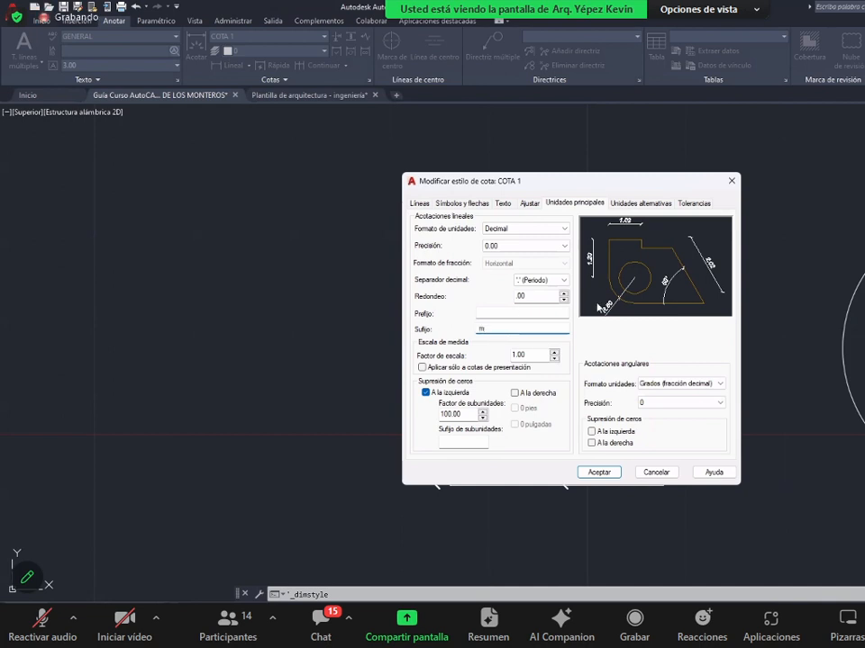
click(604, 471)
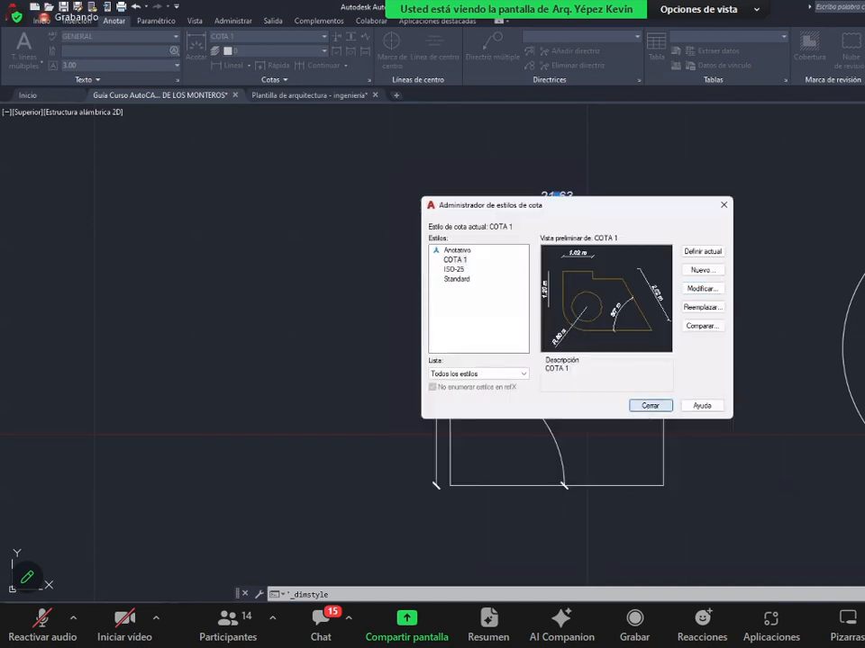
click(650, 407)
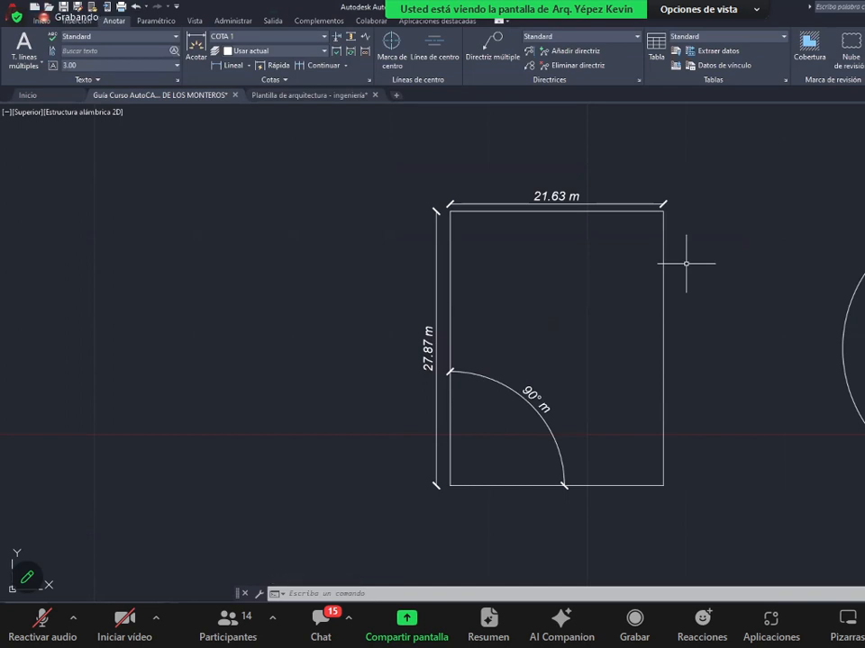
- Check the suffix on the rectangle's linear and angular dimensions and undo the dimension style change
scroll(544, 396, up, 4)
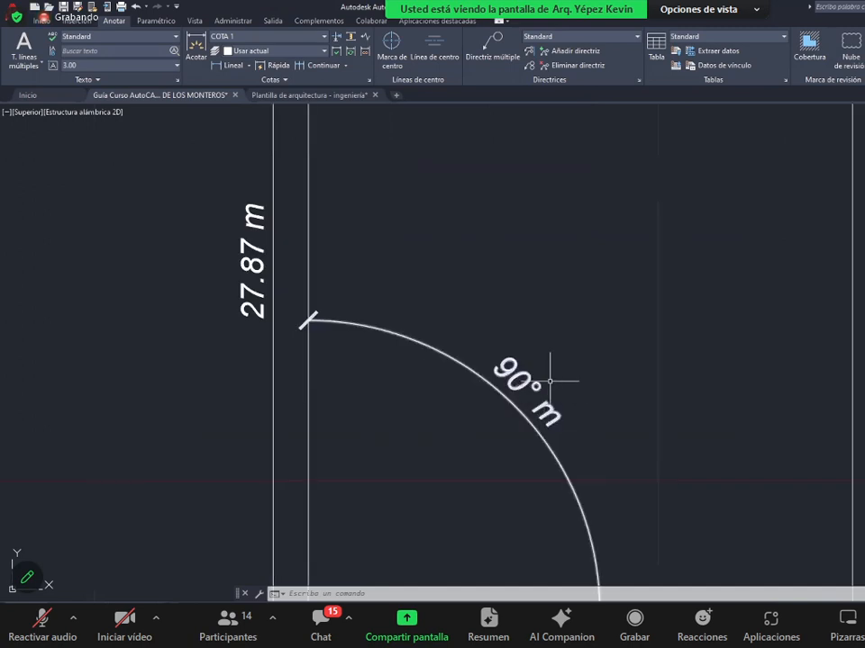
scroll(544, 387, down, 2)
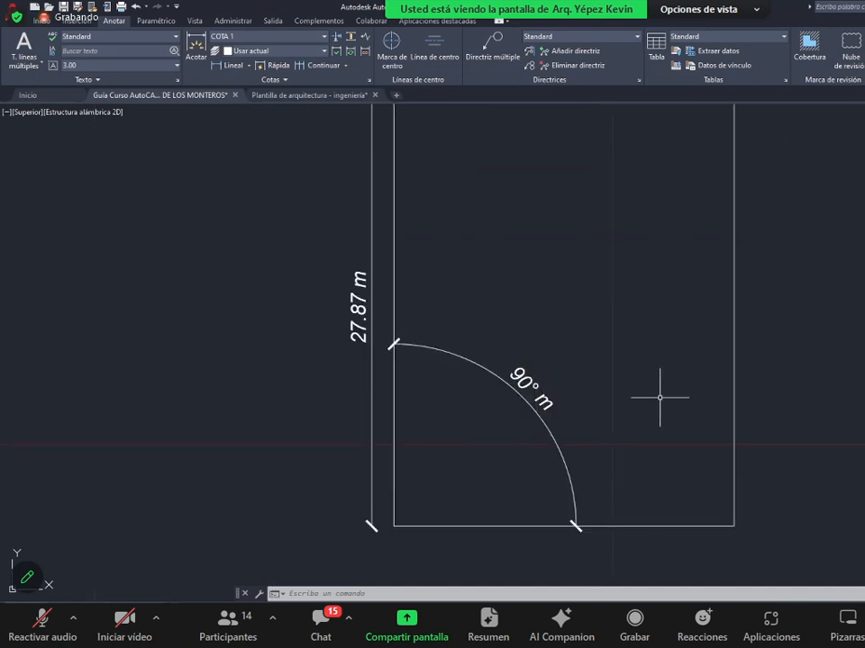
scroll(659, 397, down, 2)
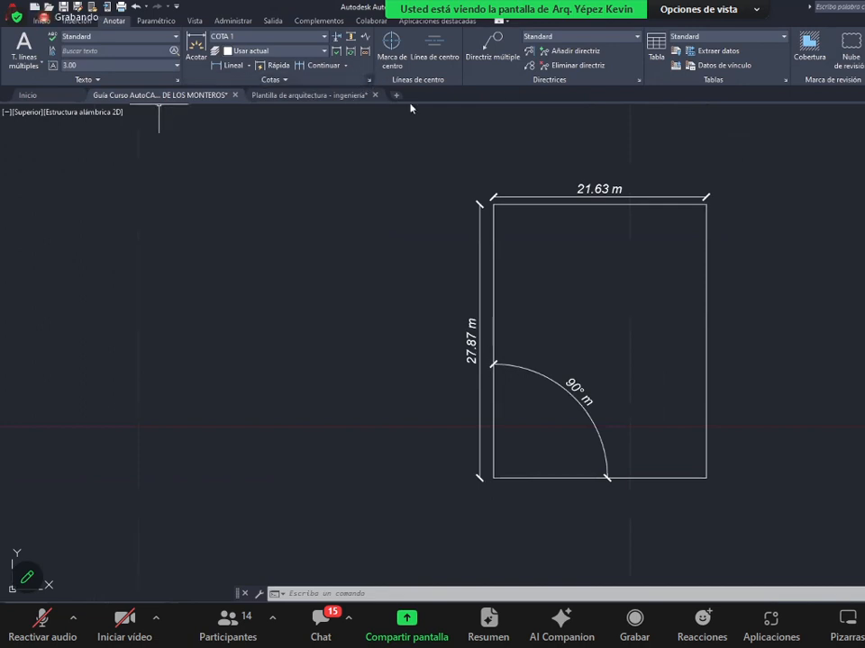
middle_drag(750, 315, 707, 322)
key(ctrl+z)
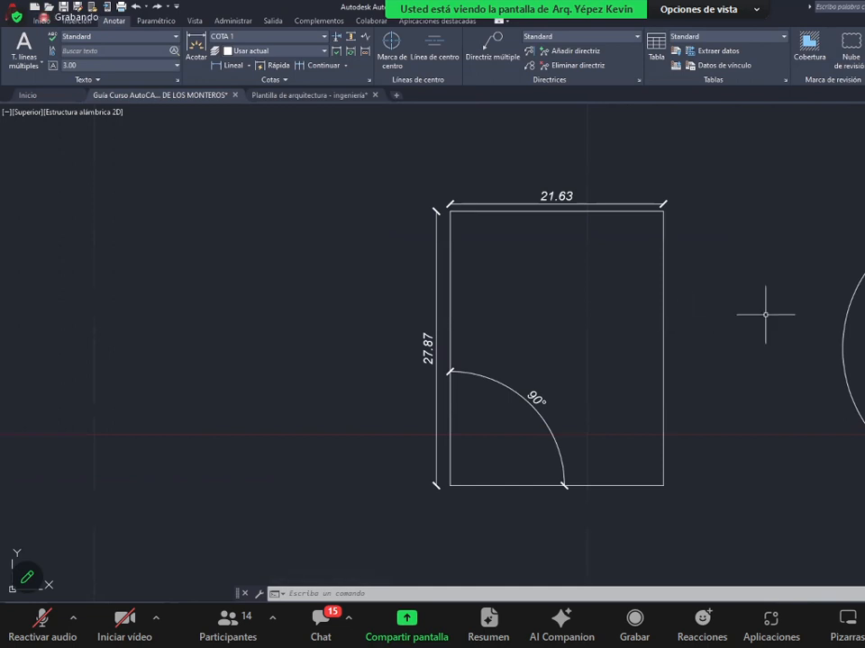
- Set the overall dimension scale of the rectangle's top horizontal dimension to 5 in its properties
middle_drag(765, 312, 608, 320)
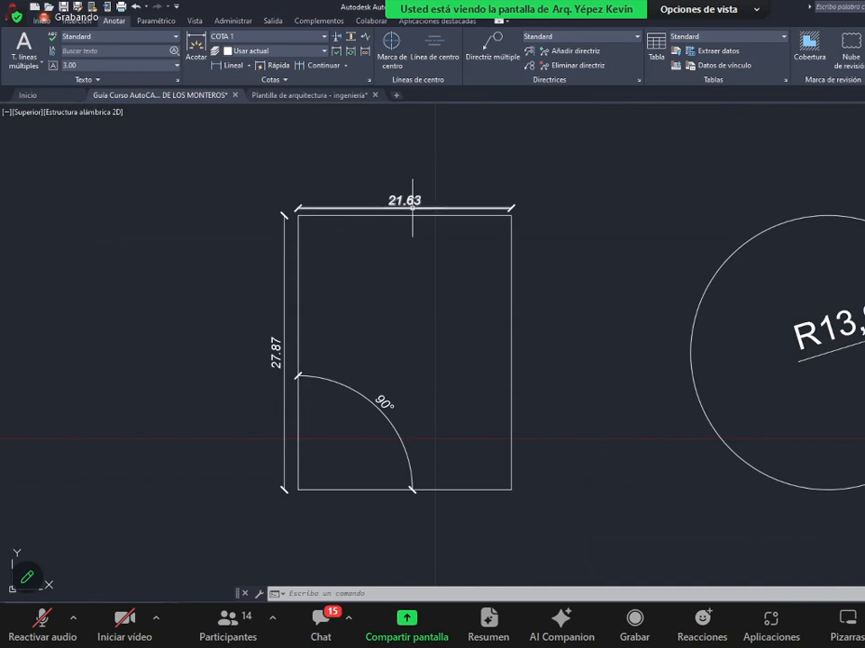
scroll(370, 208, up, 1)
middle_drag(458, 213, 471, 220)
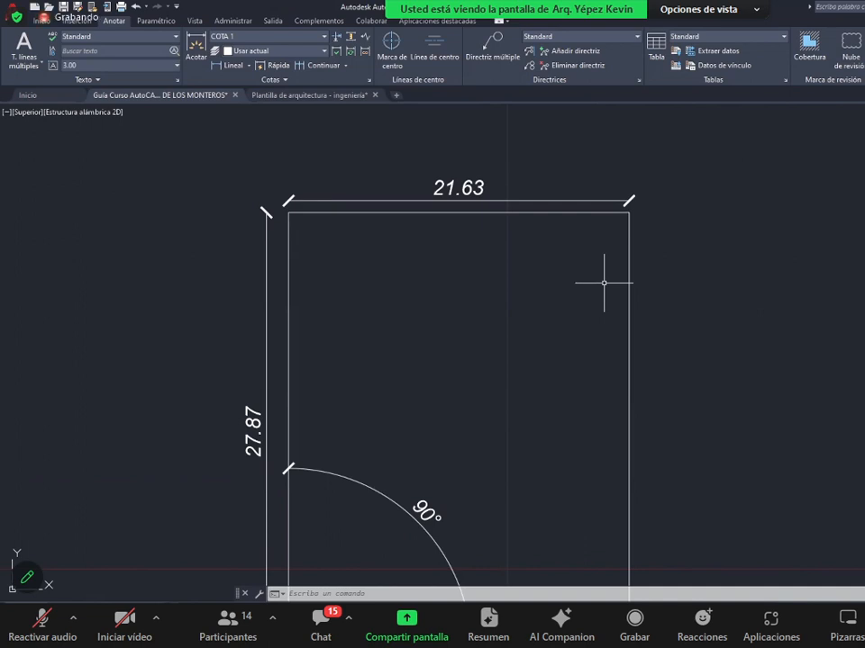
click(41, 20)
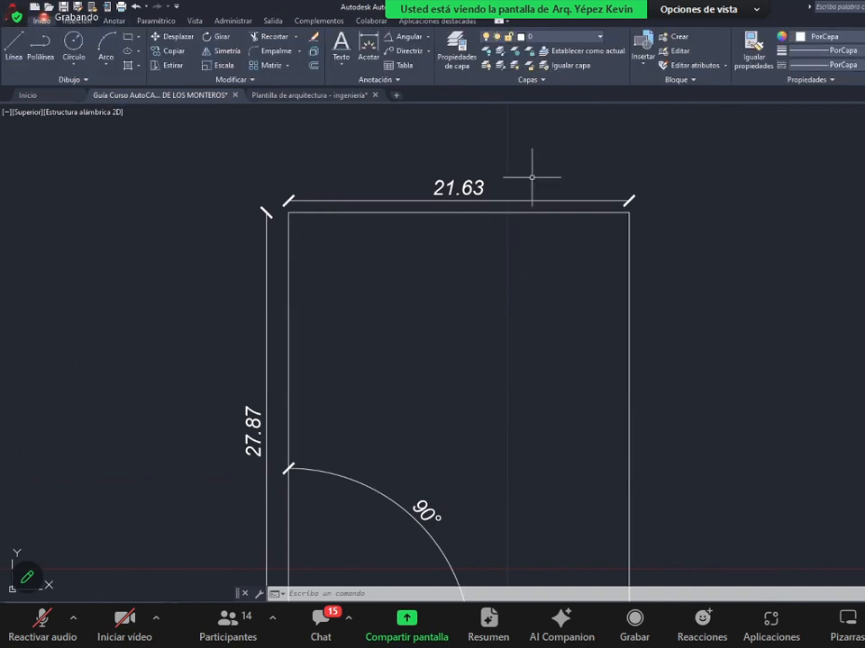
scroll(515, 202, down, 5)
scroll(540, 199, up, 4)
scroll(540, 198, up, 2)
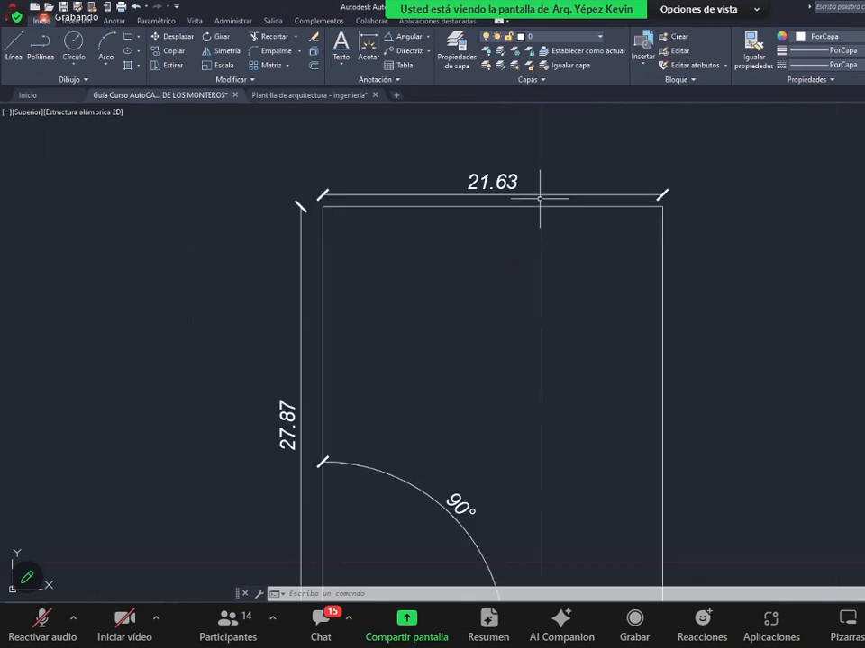
click(539, 193)
click(473, 154)
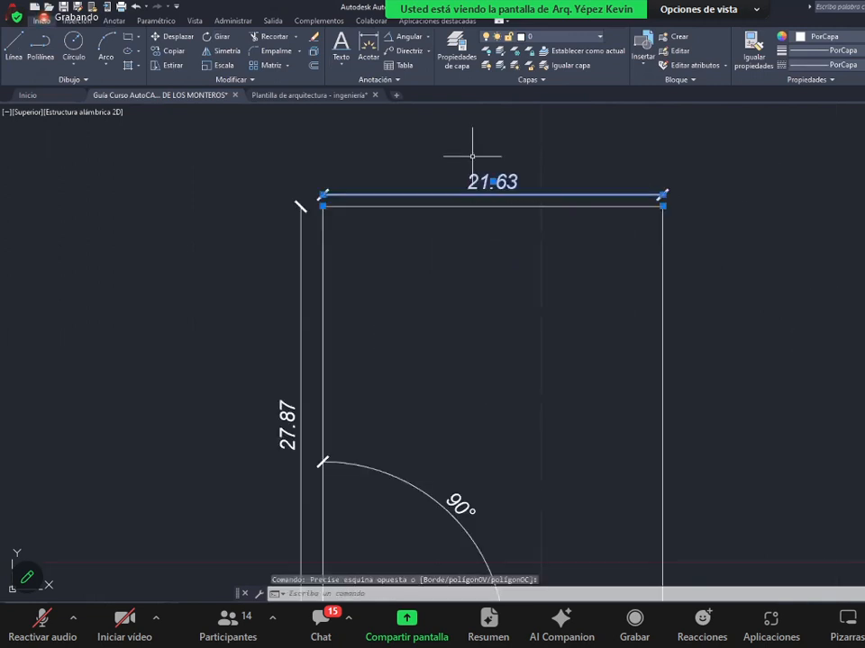
scroll(777, 212, down, 2)
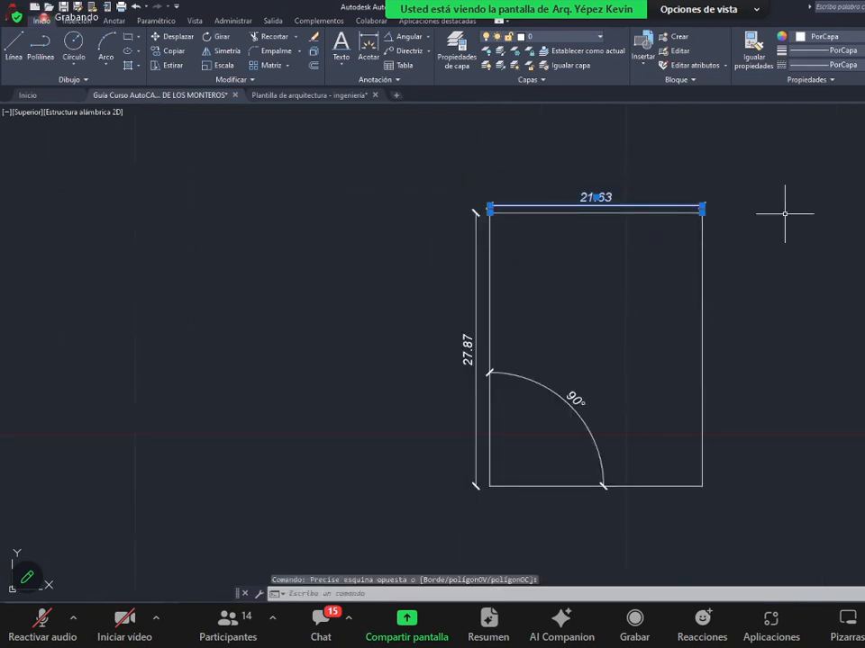
key(ctrl+1)
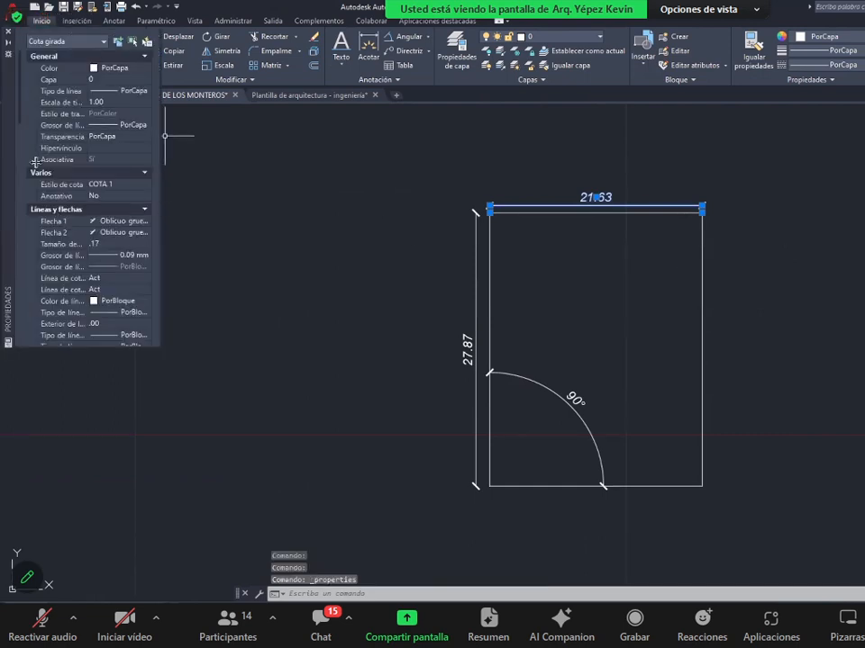
scroll(41, 136, down, 3)
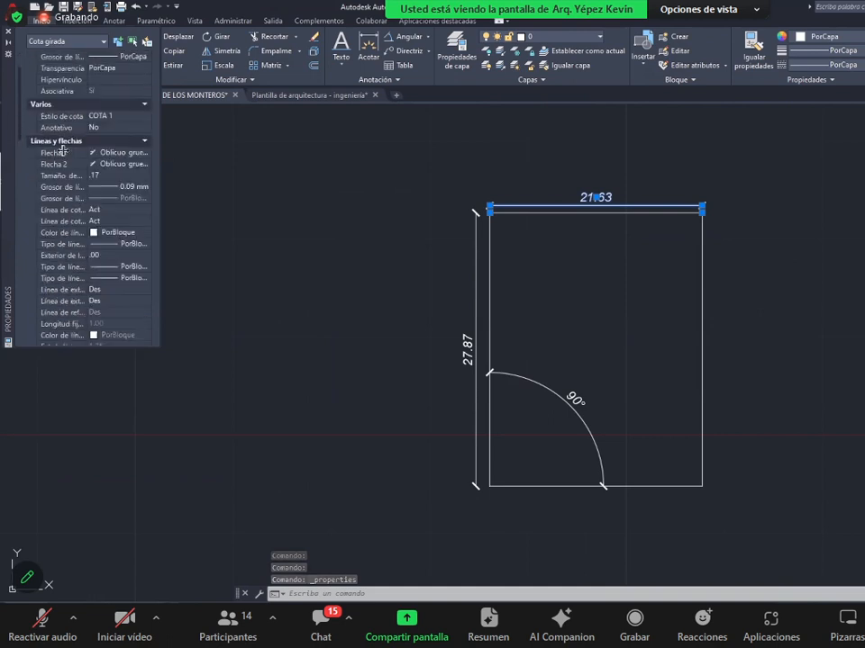
scroll(47, 139, down, 6)
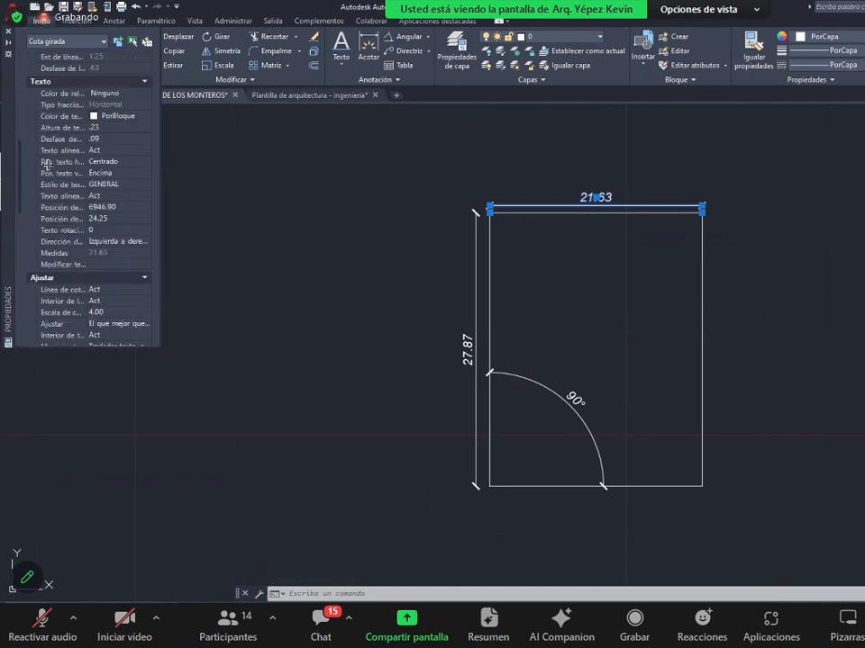
scroll(44, 141, down, 2)
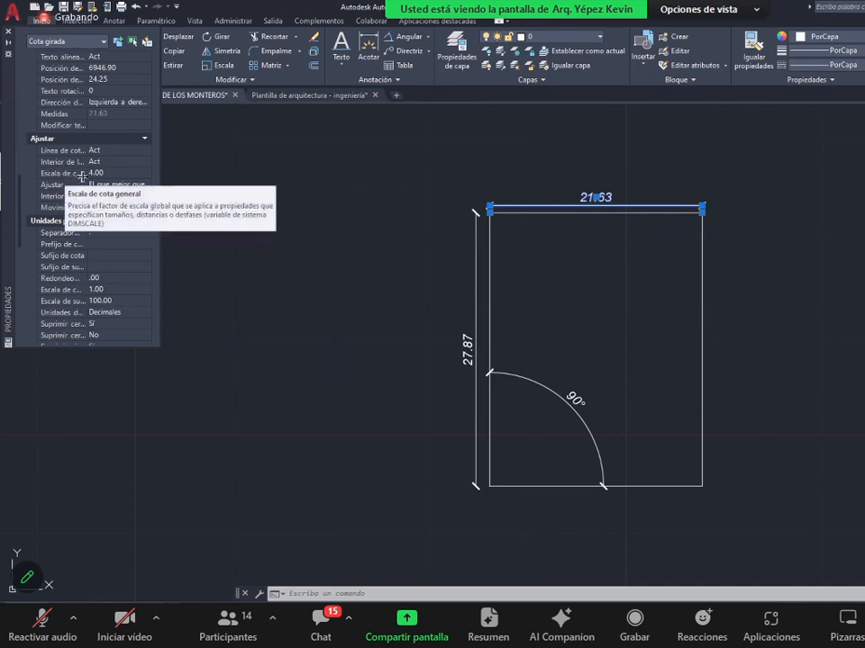
click(112, 173)
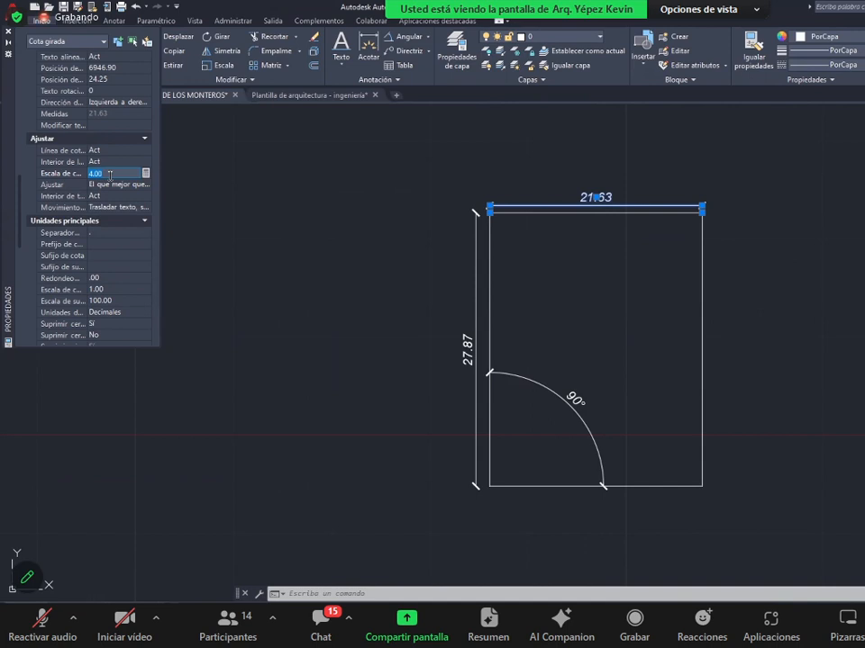
text(5)
key(Tab)
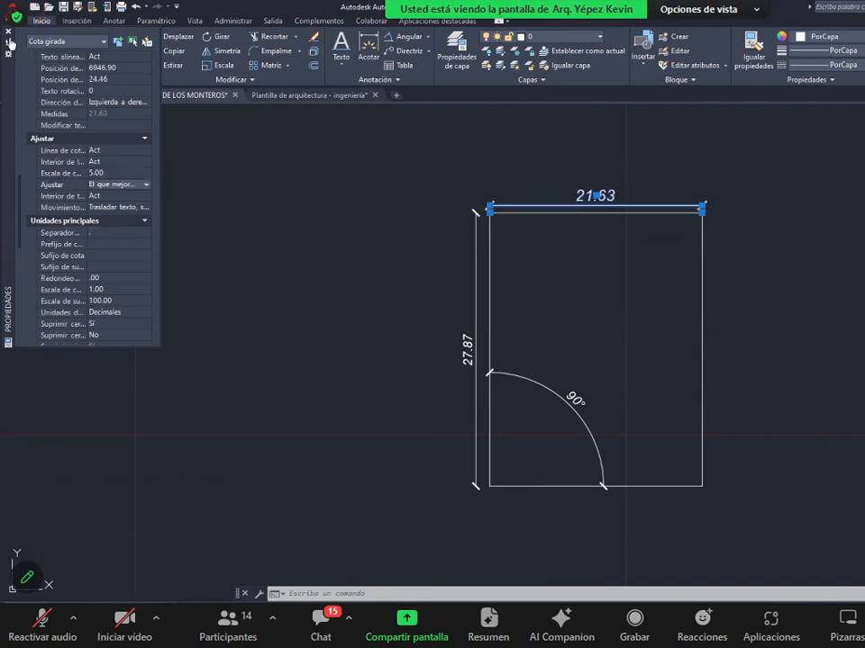
click(9, 33)
key(Escape)
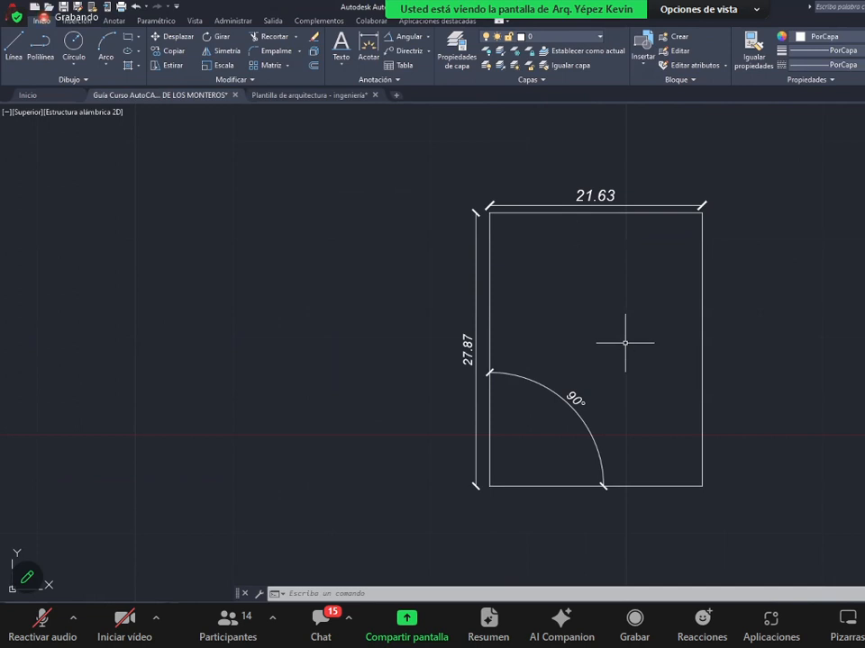
- Match the properties of the rectangle's top dimension onto its vertical dimension and its angular dimension with IGUALARPROP
text(IGUala)
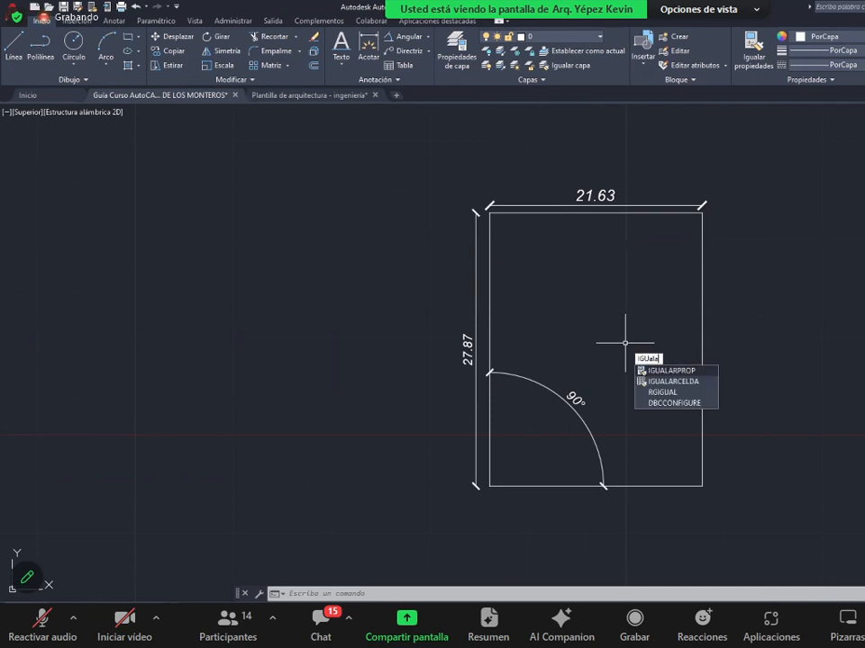
key(Return)
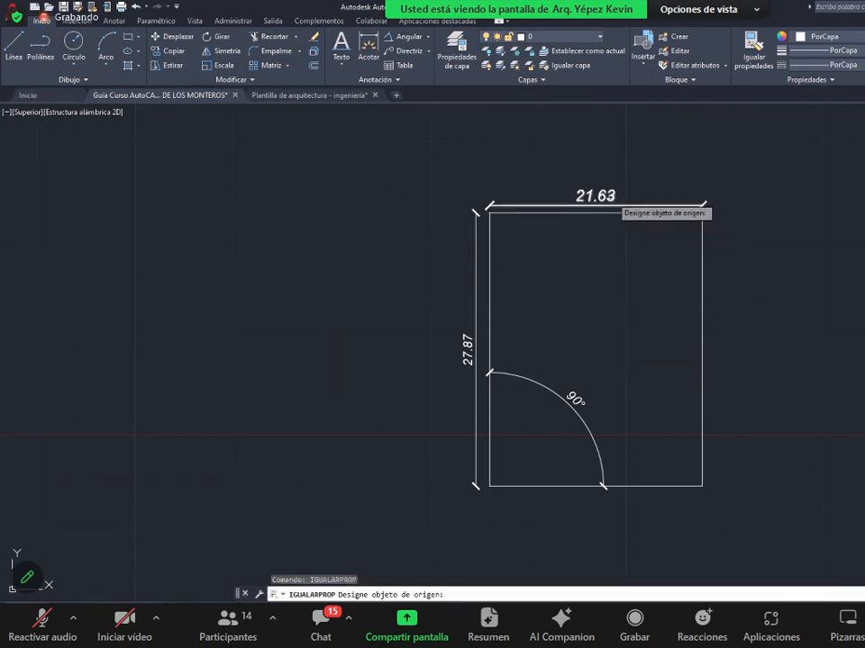
click(615, 194)
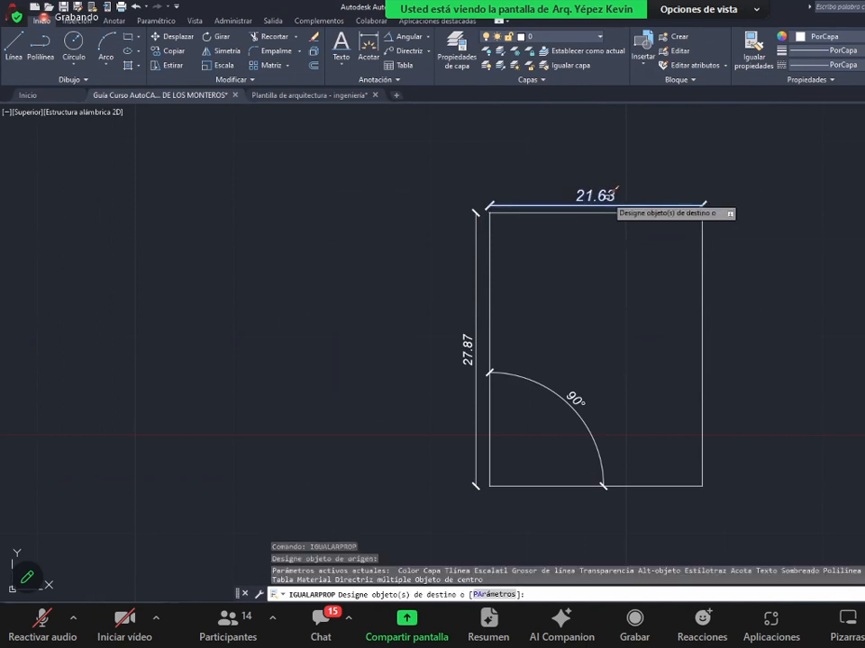
click(479, 338)
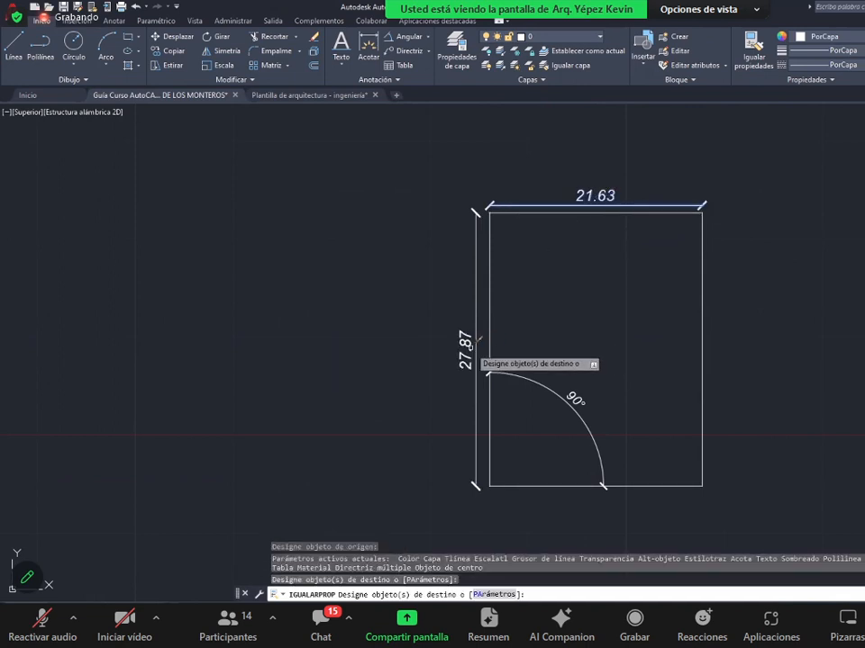
click(565, 401)
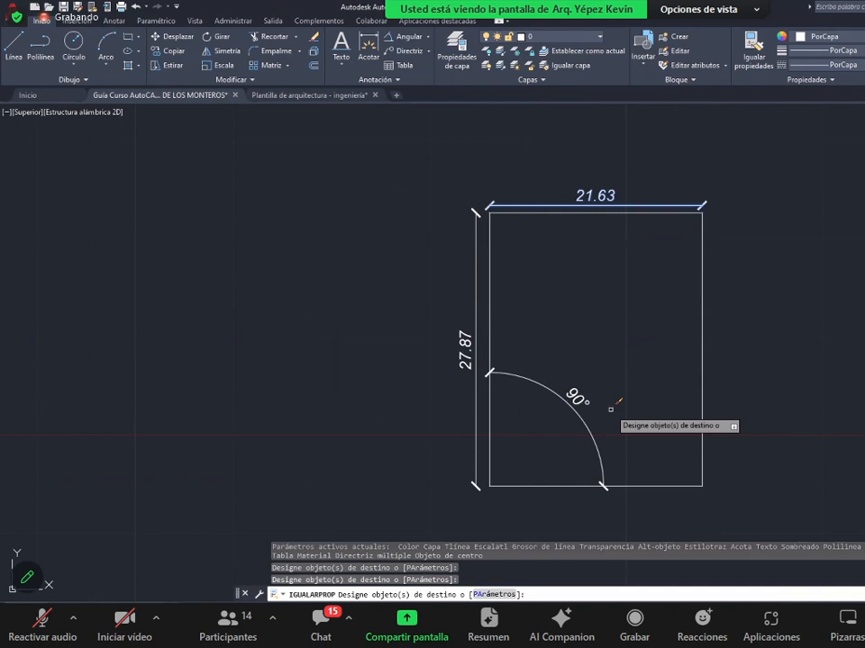
key(Escape)
key(Escape)
key(Escape)
key(Escape)
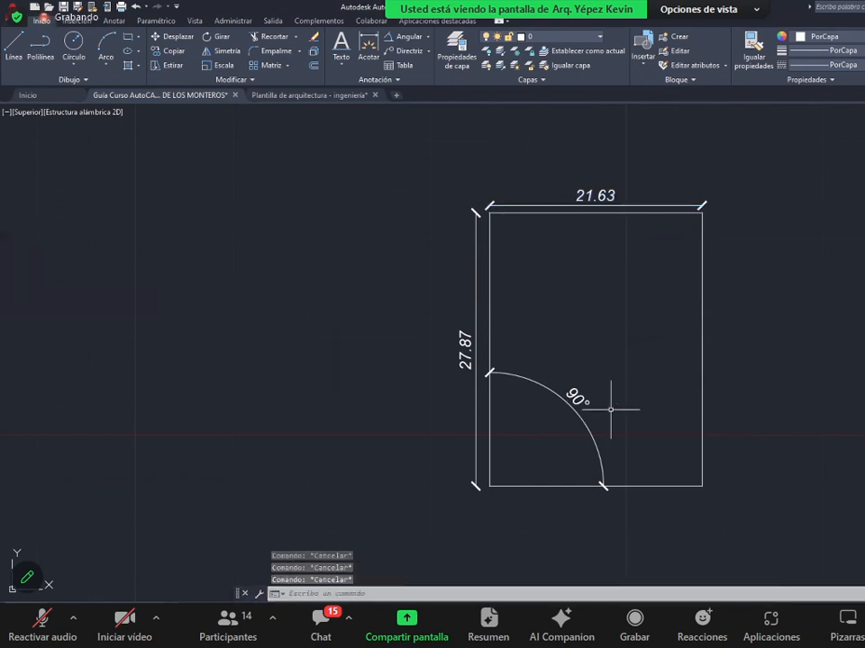
- Review the dimensioned shapes and go to the CAPAS section of the drawing
scroll(433, 392, down, 4)
scroll(792, 392, up, 2)
scroll(314, 378, up, 2)
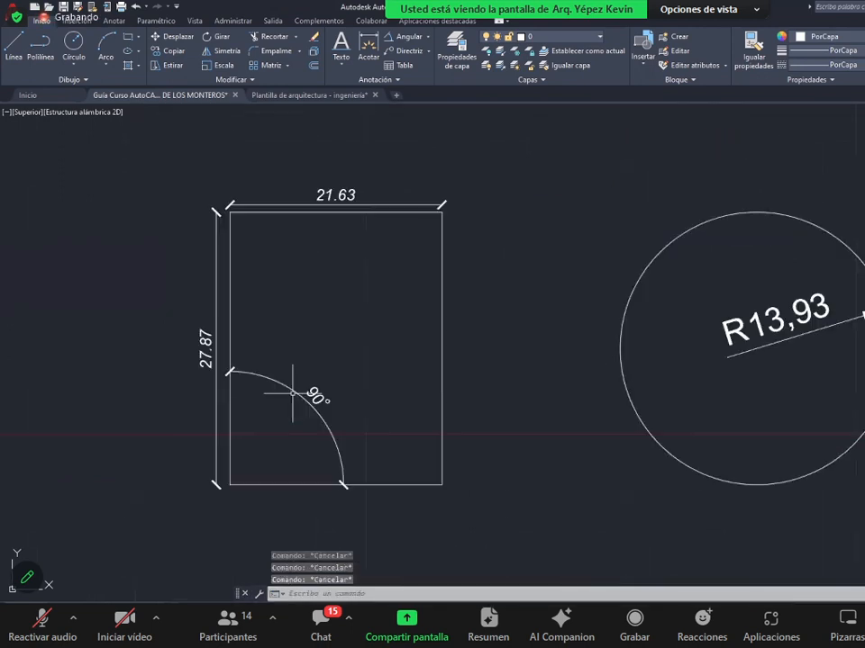
scroll(364, 397, down, 2)
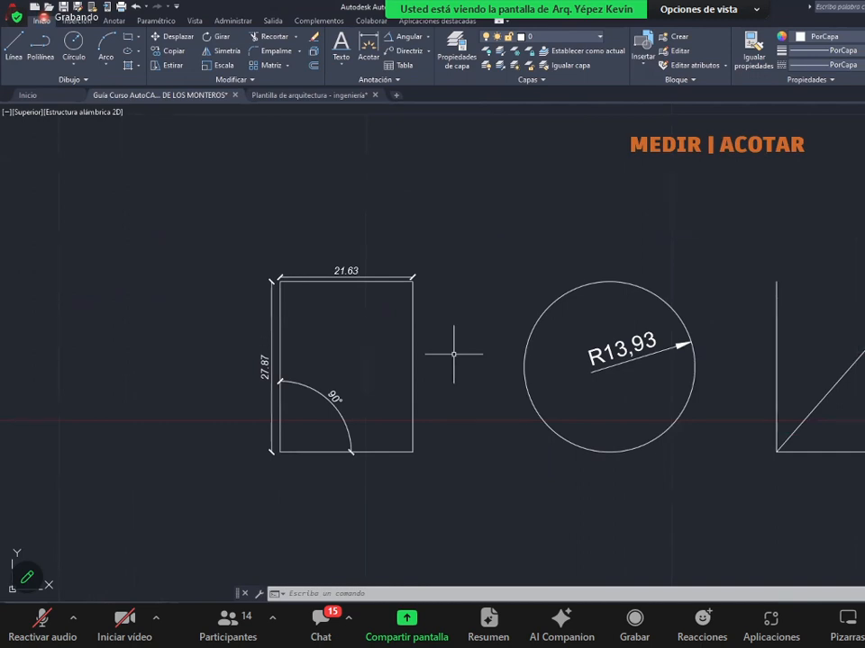
scroll(553, 327, down, 4)
scroll(632, 333, down, 4)
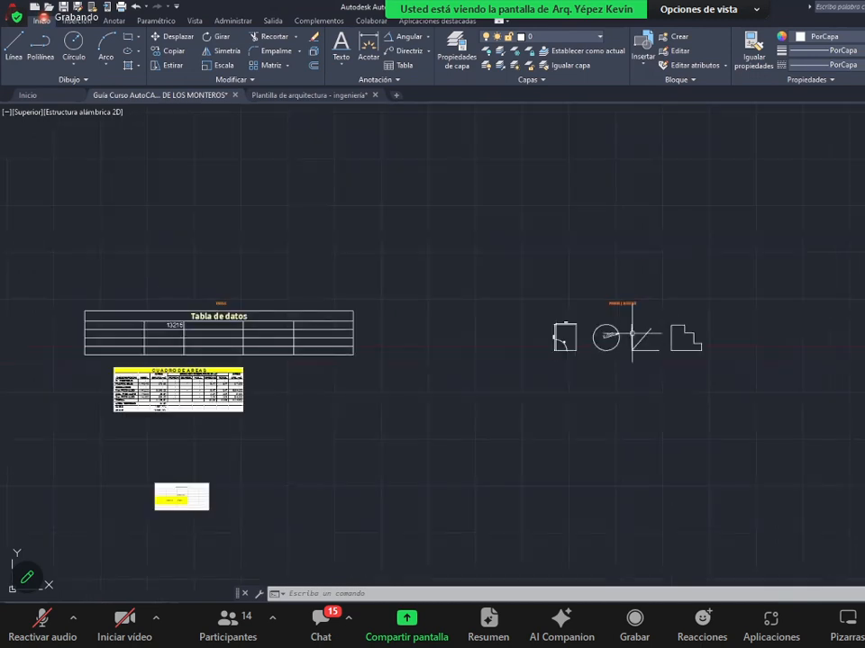
middle_drag(618, 340, 576, 361)
scroll(513, 343, up, 4)
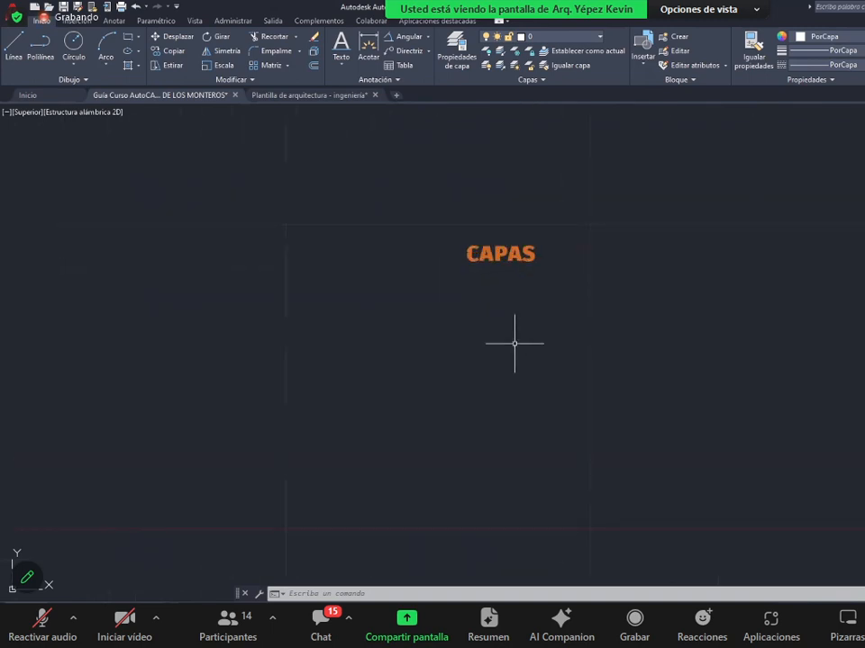
scroll(518, 343, up, 2)
middle_drag(559, 334, 577, 348)
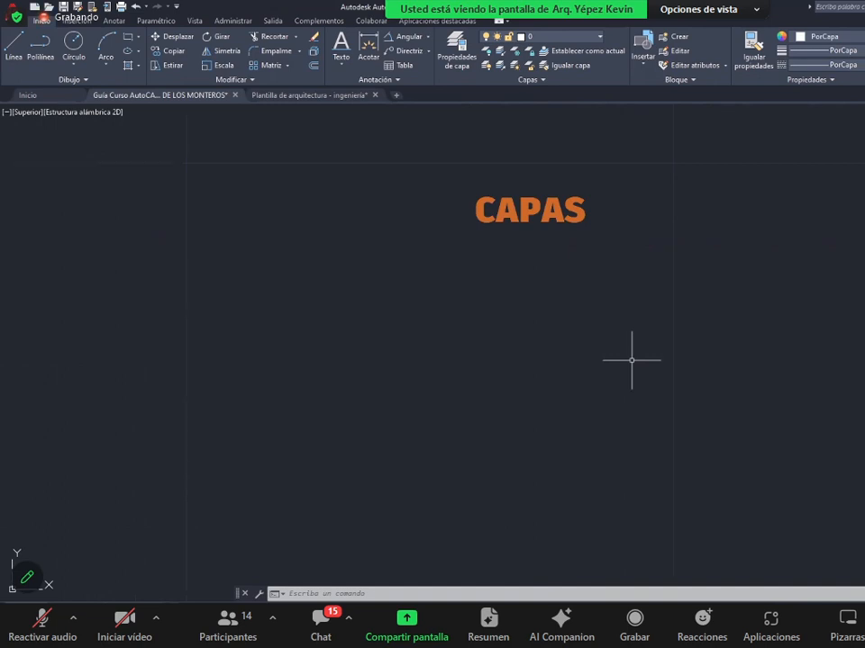
- Open the layer properties manager and create a new layer named MUROS
click(559, 40)
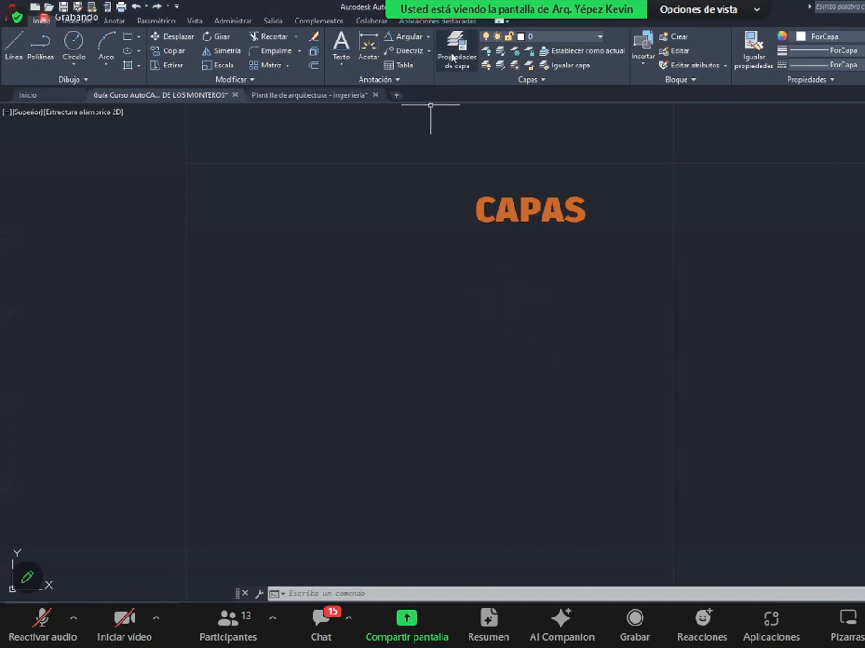
click(455, 55)
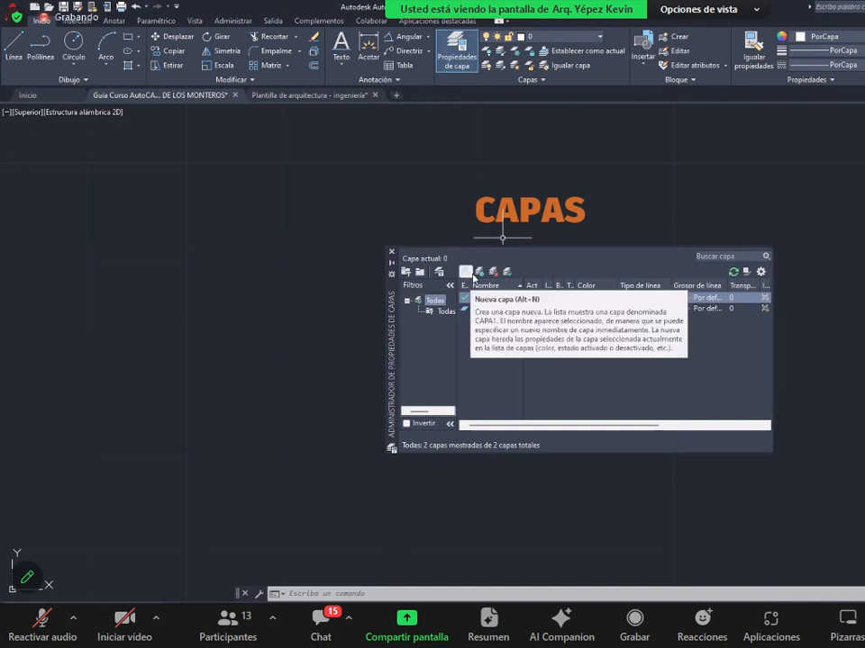
key(alt+n)
key(Return)
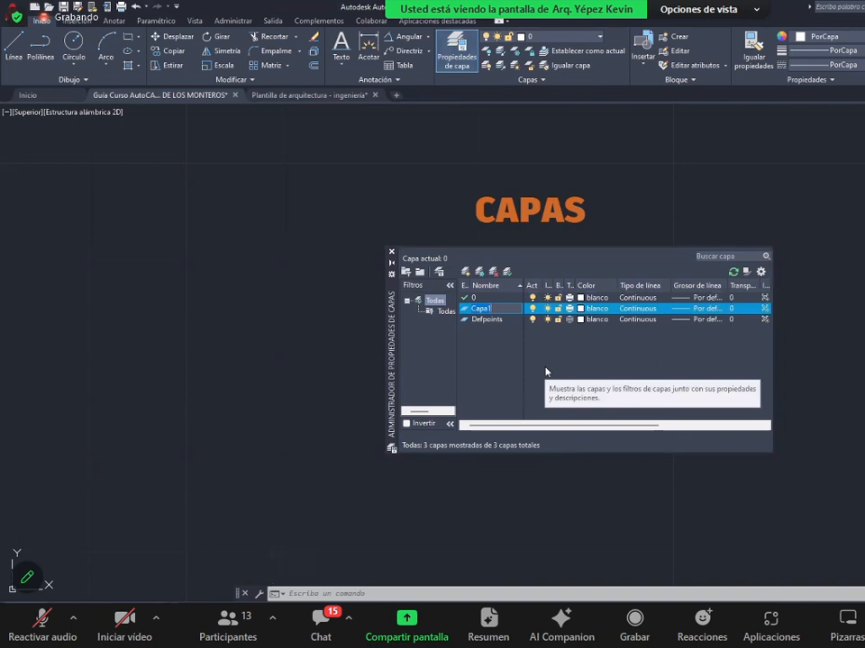
text(MUROS)
key(Return)
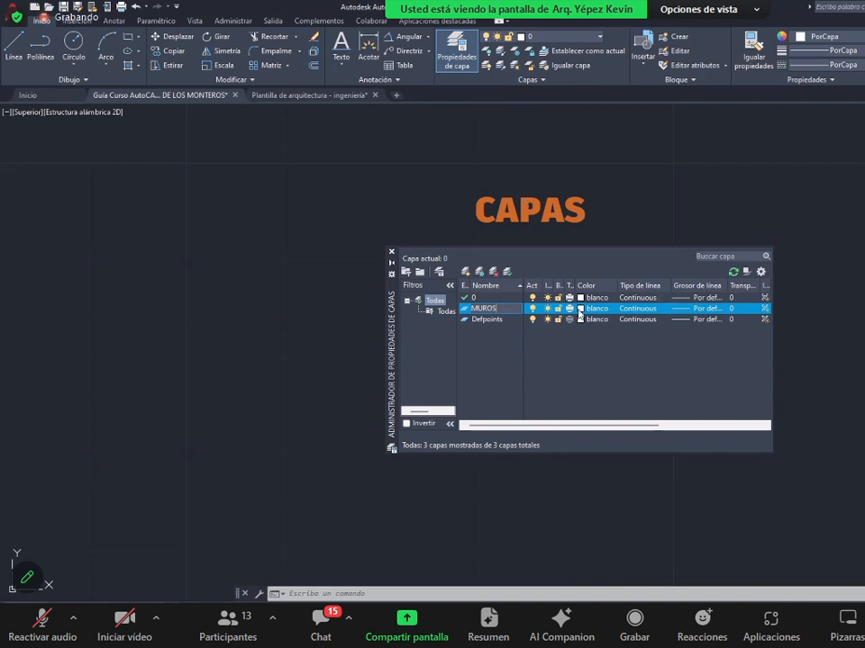
- Set the MUROS layer's color to red (index 1), review the loaded linetypes and accept Continuous
click(580, 312)
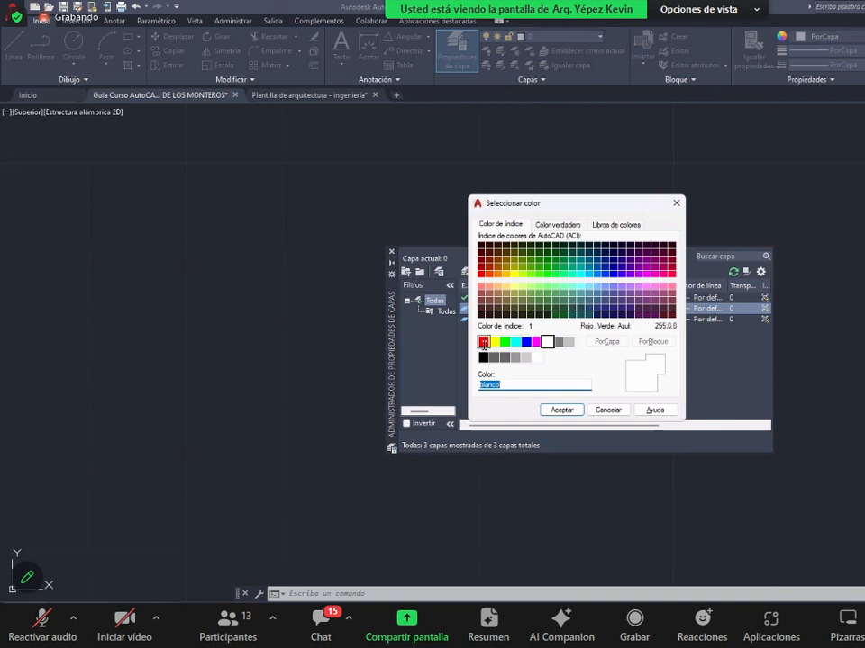
click(484, 342)
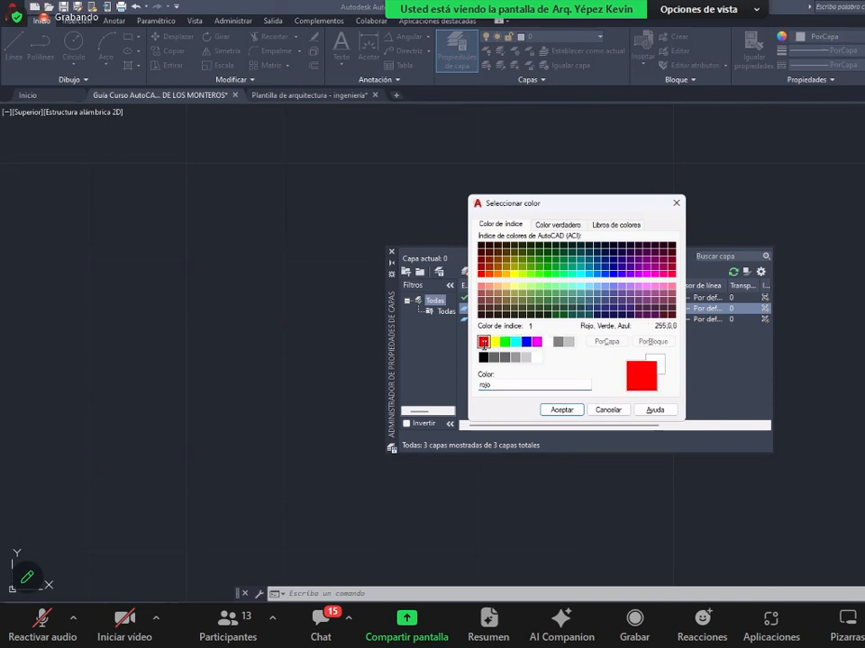
click(562, 410)
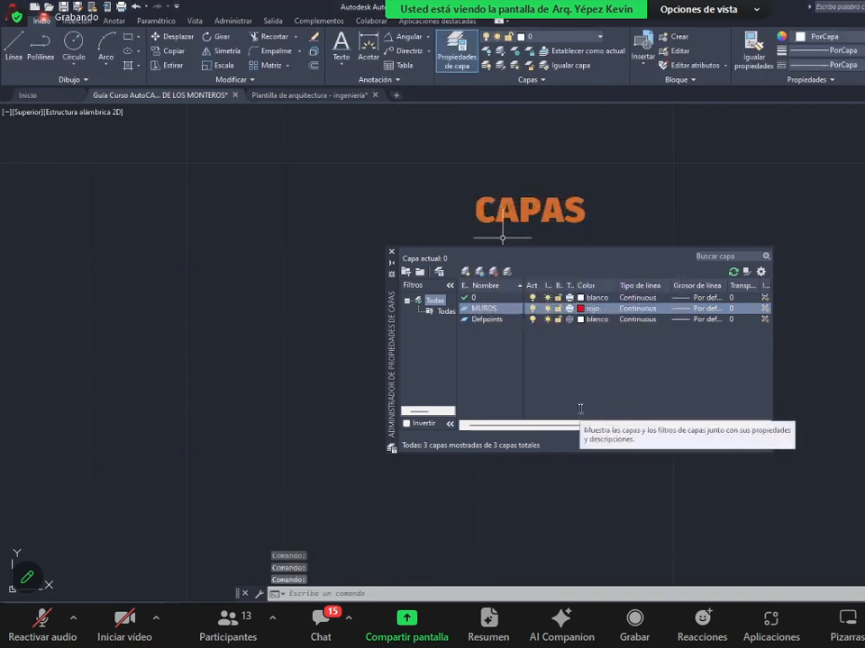
click(633, 308)
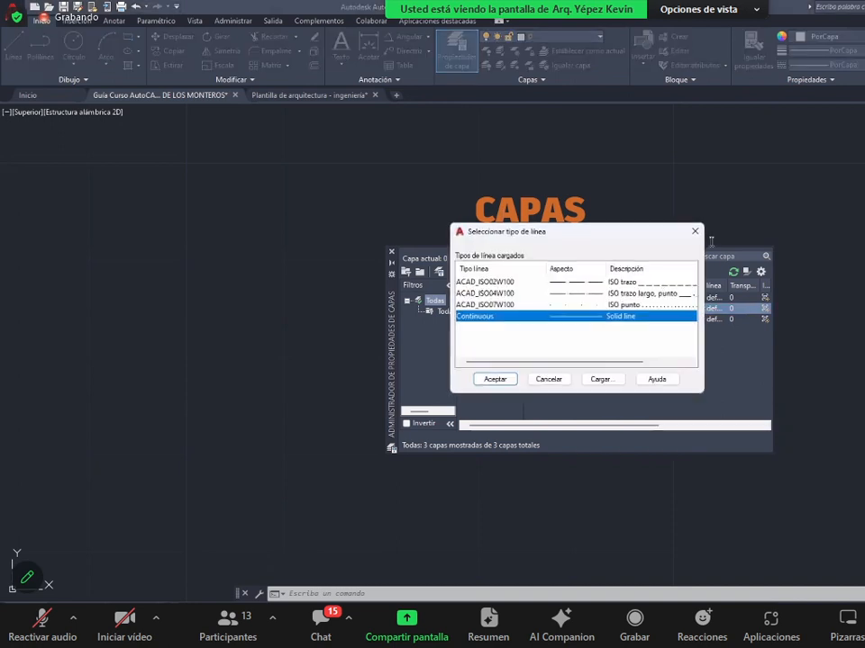
click(693, 232)
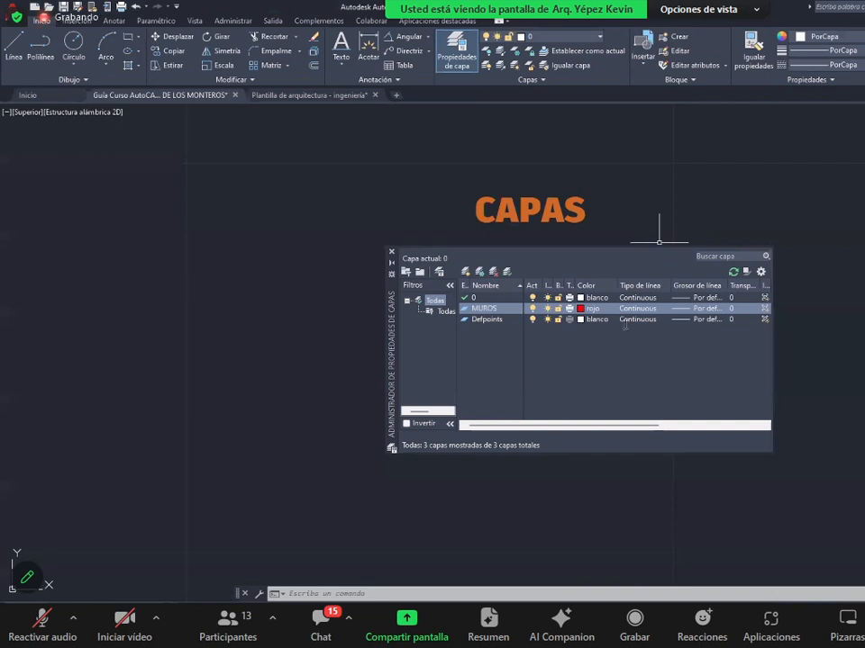
click(660, 309)
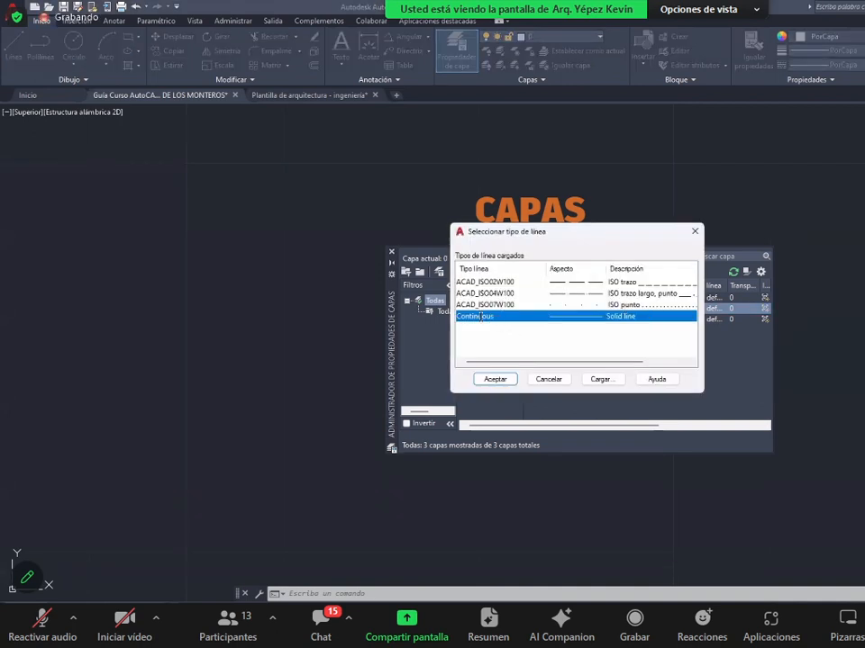
click(496, 378)
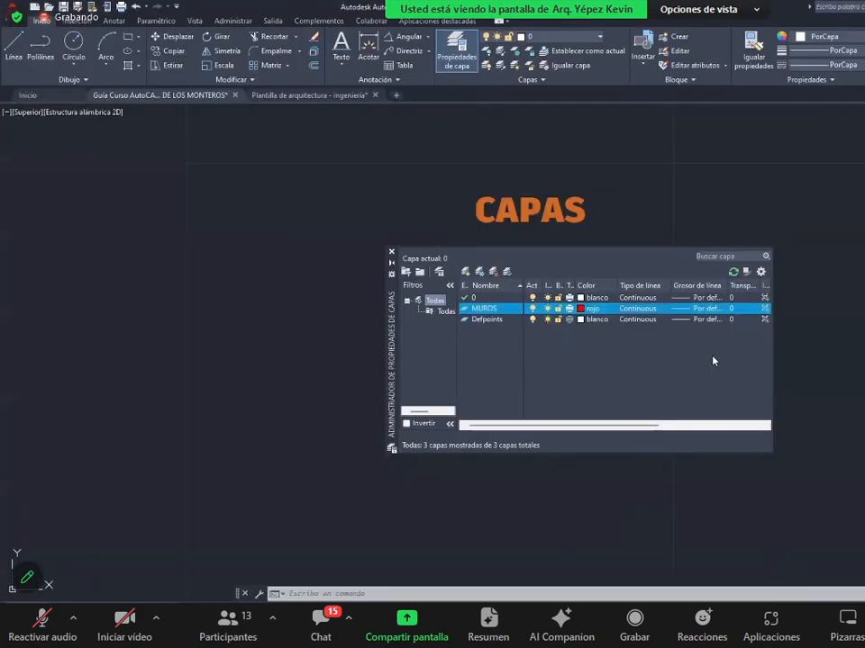
- Set the MUROS layer's lineweight to 0.50 mm
click(686, 313)
scroll(551, 326, down, 2)
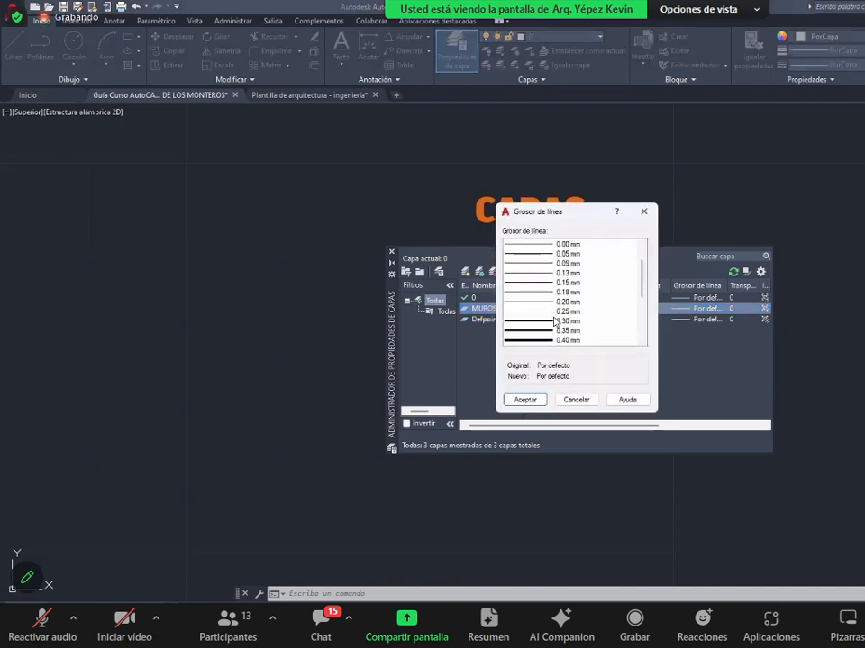
click(551, 330)
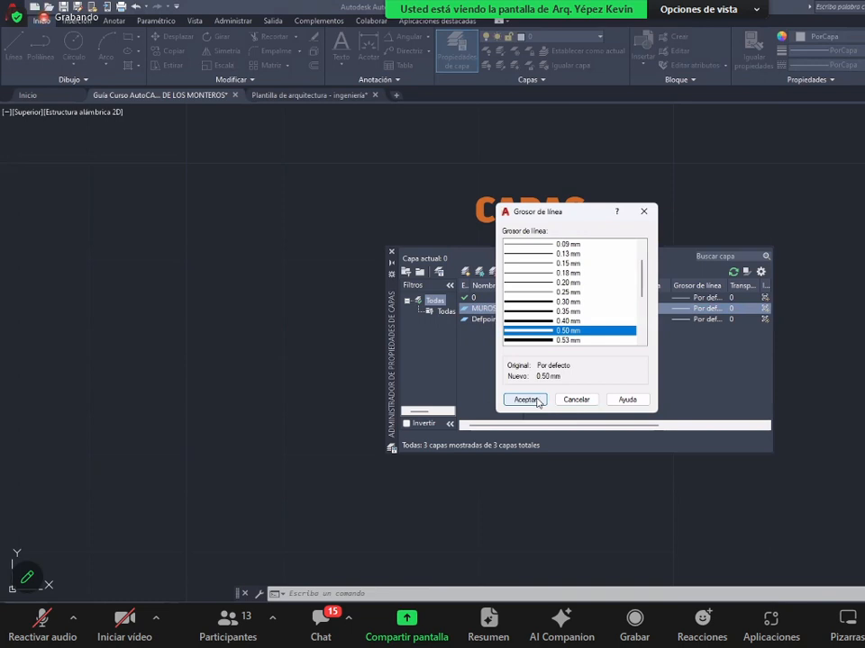
click(537, 402)
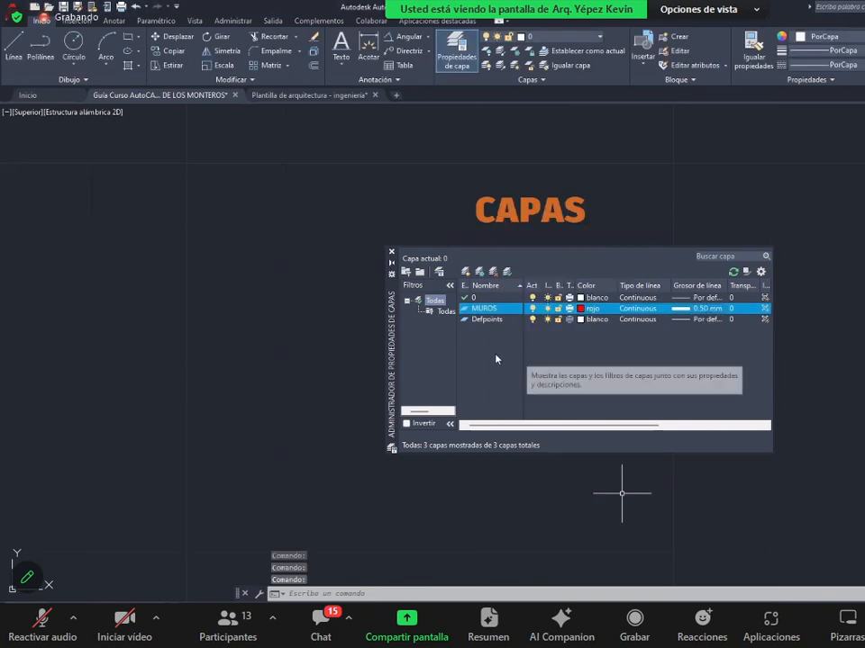
- Create a new layer named EJES and set its color to yellow
click(465, 271)
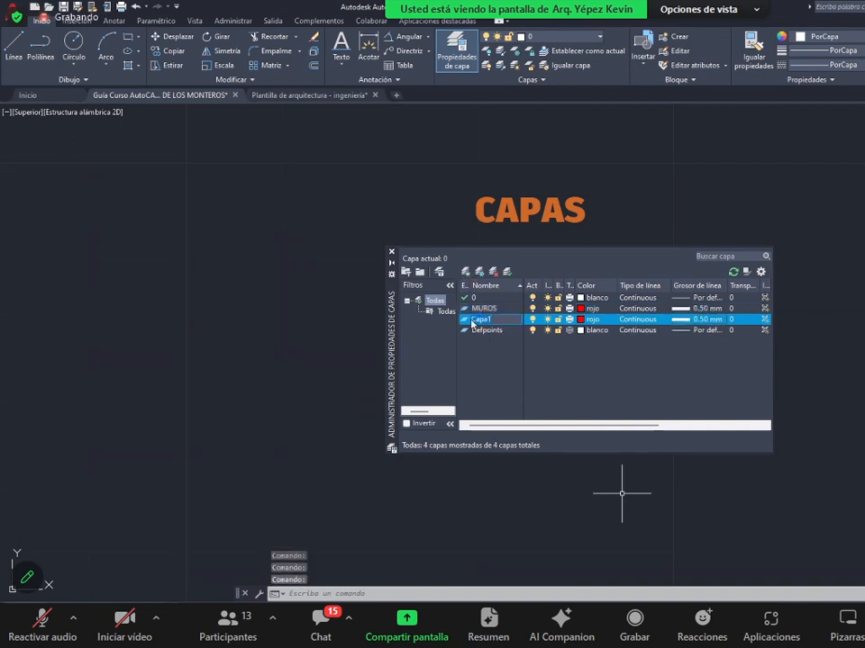
text(EJES)
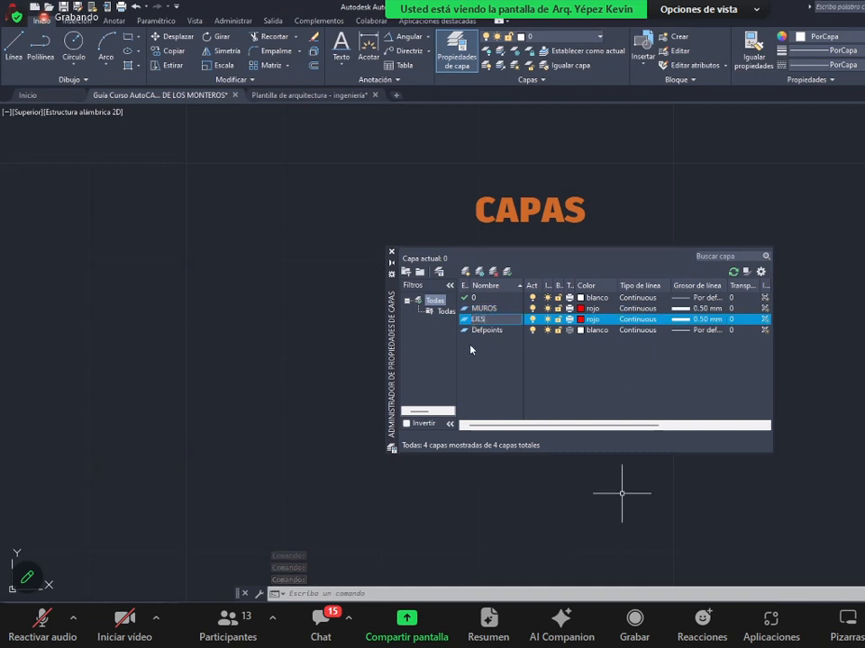
click(584, 320)
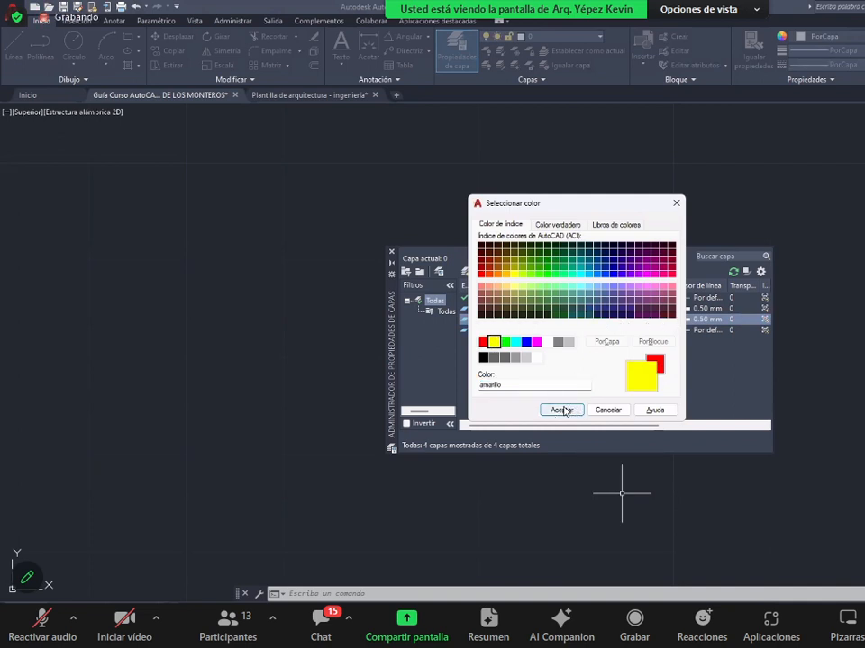
click(562, 409)
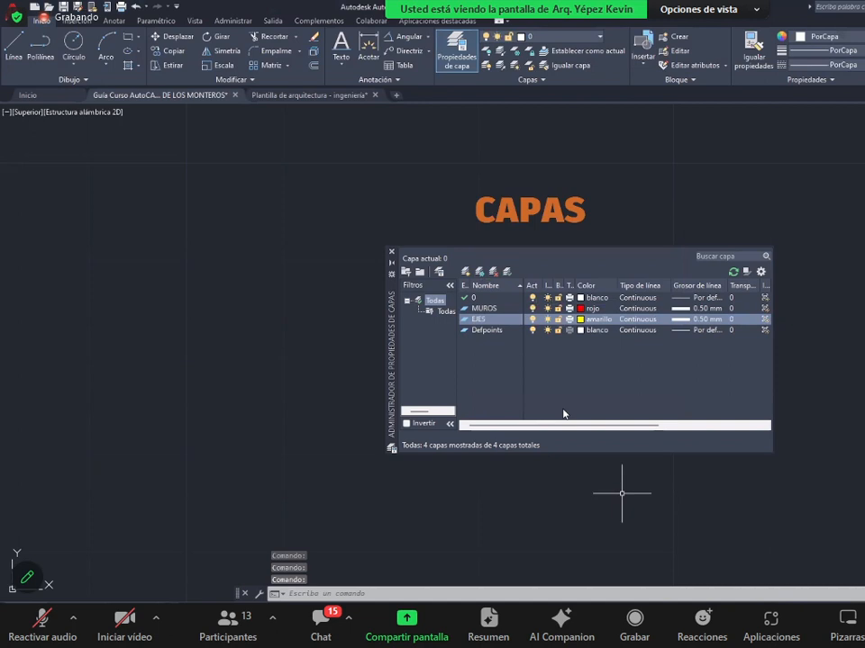
- Browse the linetypes available in acadiso.lin for the EJES layer and load ACAD_ISO03W100
click(636, 319)
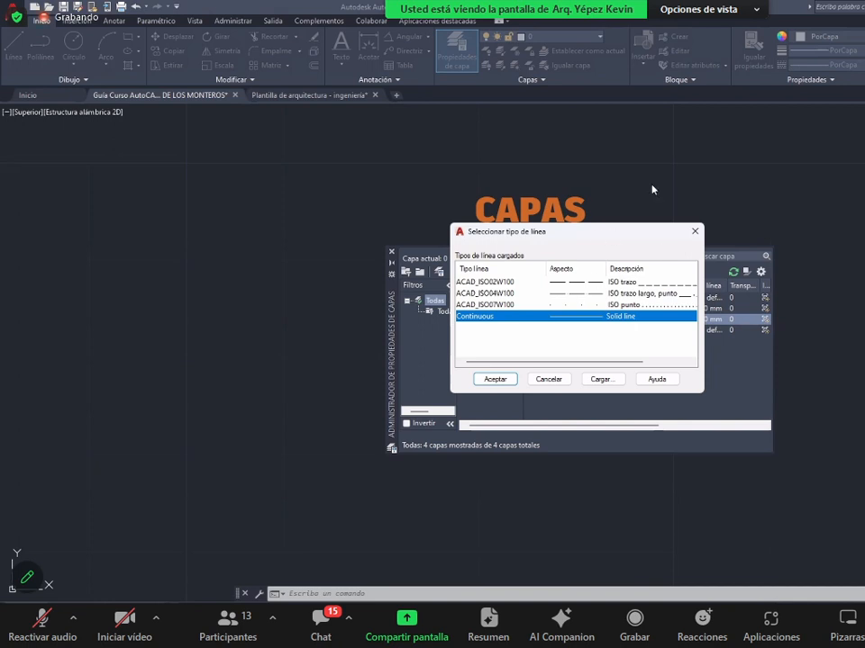
click(602, 380)
click(653, 326)
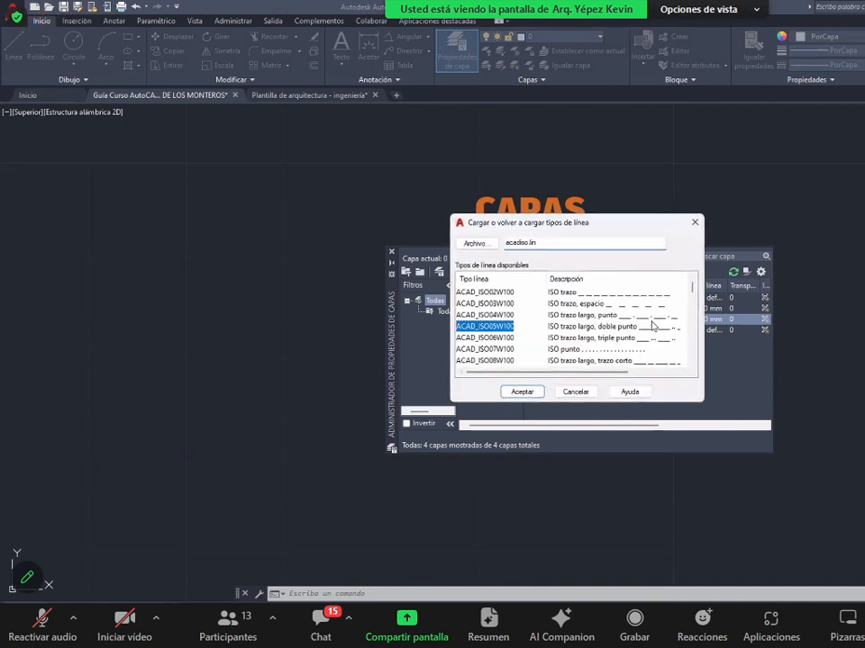
key(Down)
key(Down)
key(Down)
key(Down)
key(Down)
key(Down)
key(Down)
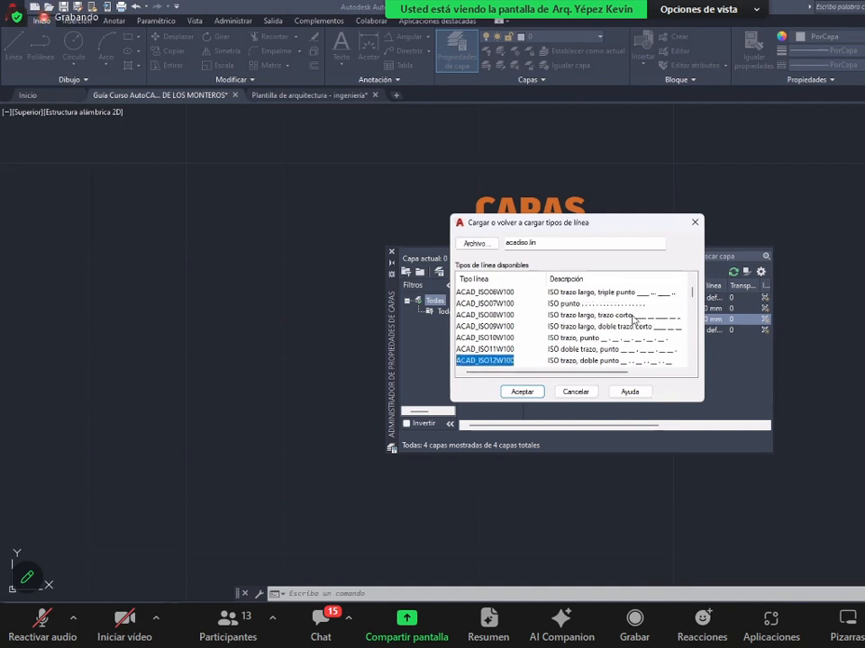
click(634, 317)
scroll(634, 317, up, 2)
click(634, 317)
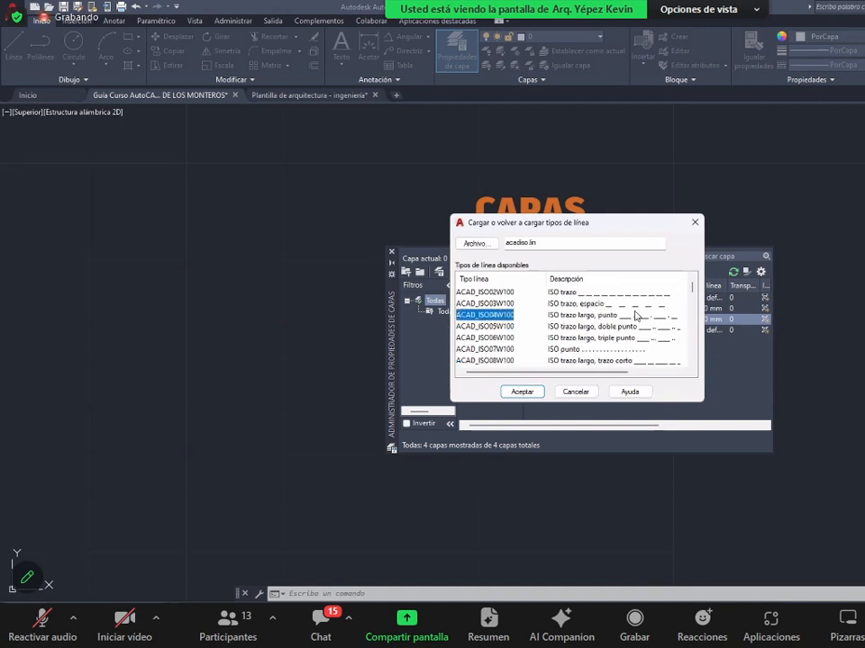
click(524, 392)
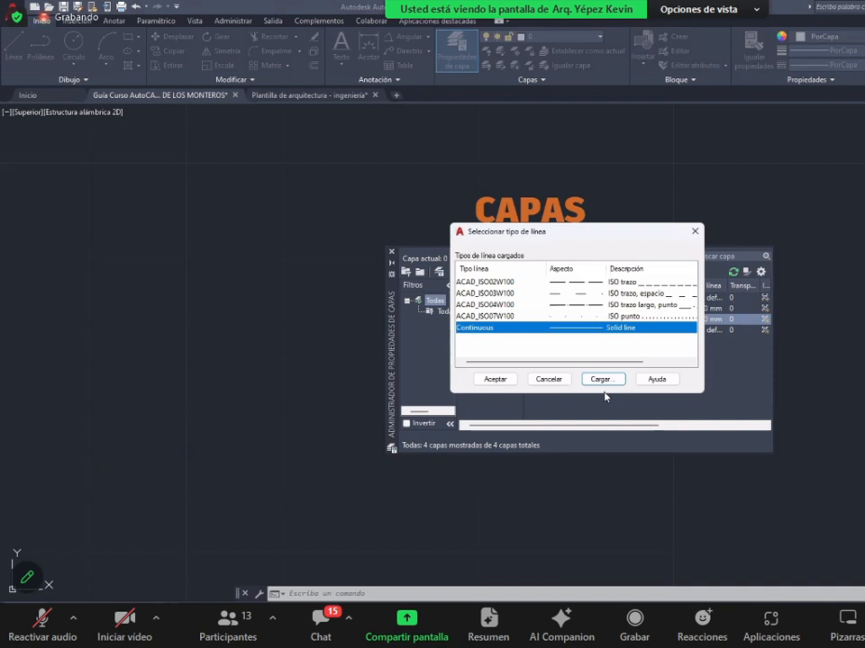
- Assign the ACAD_ISO04W100 linetype to the EJES layer and set its lineweight to 0.09 mm
click(504, 305)
click(507, 379)
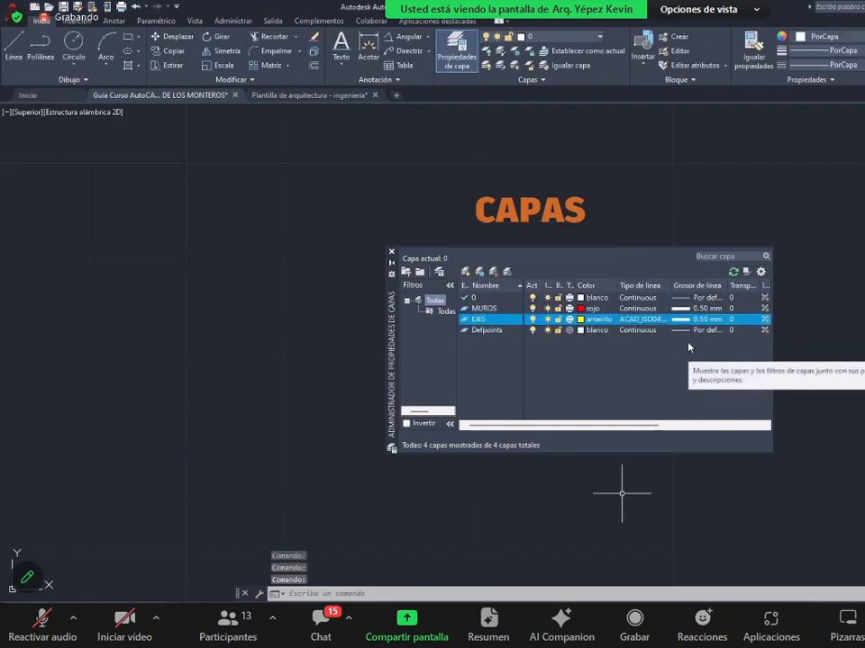
click(684, 326)
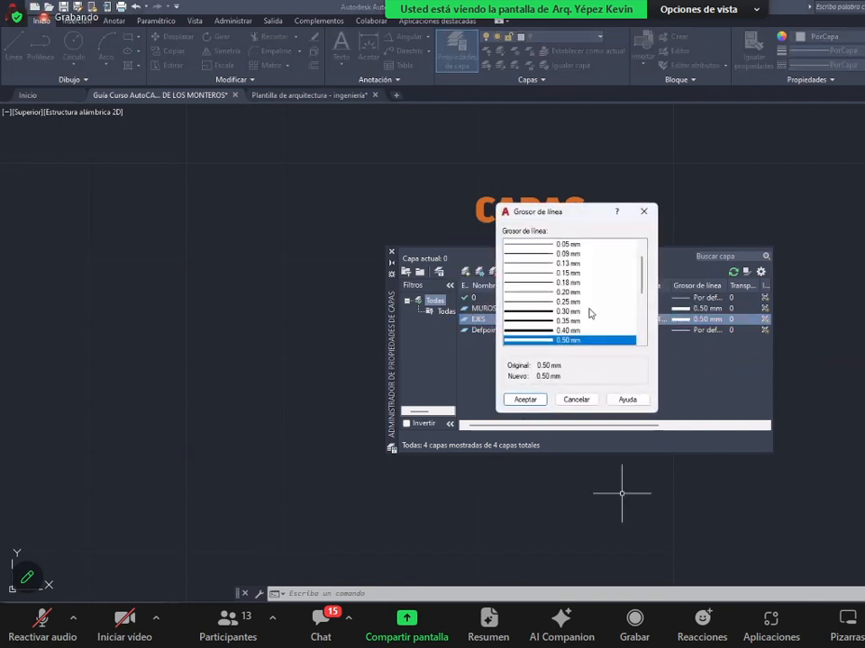
click(517, 254)
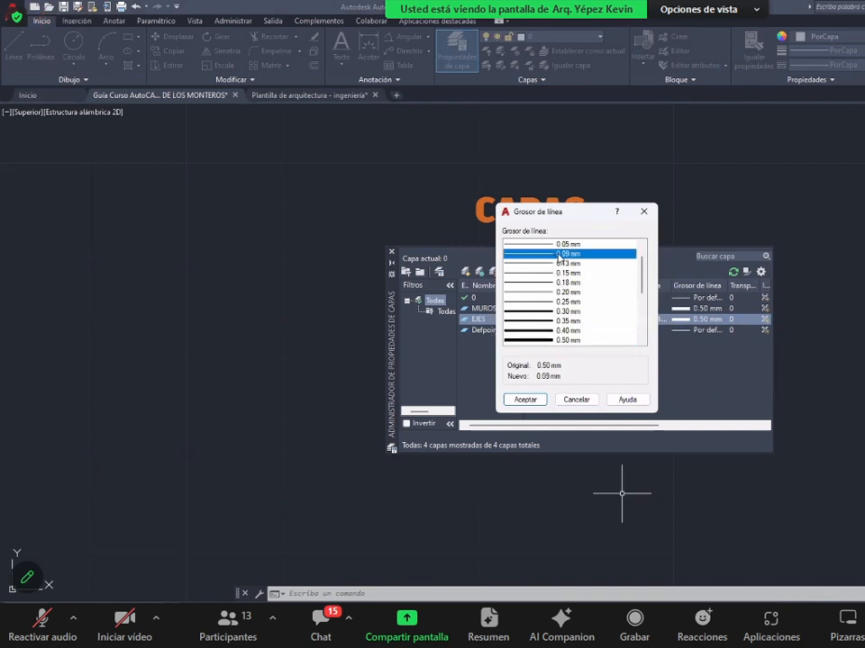
click(524, 399)
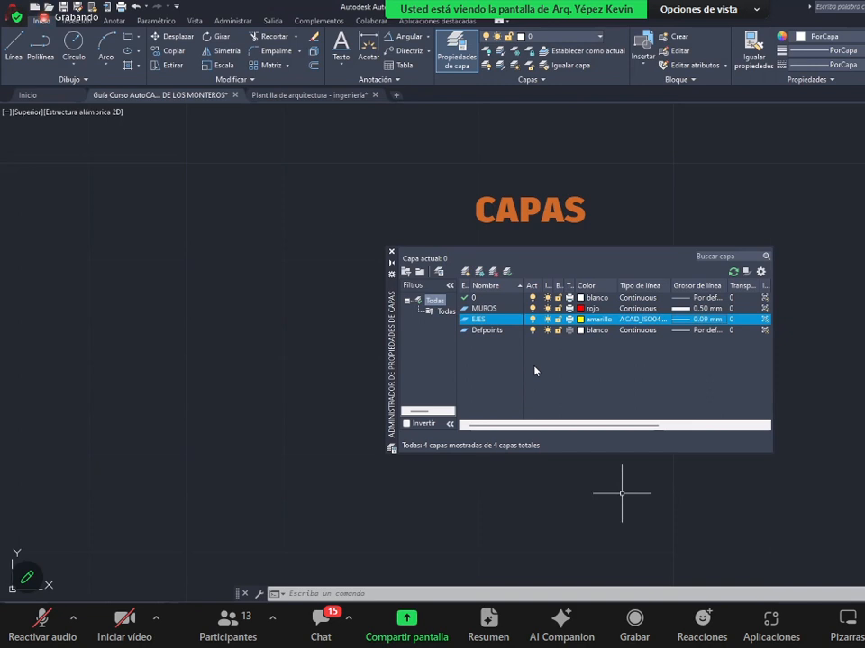
- Close the layer properties manager and make MUROS the current layer
click(392, 251)
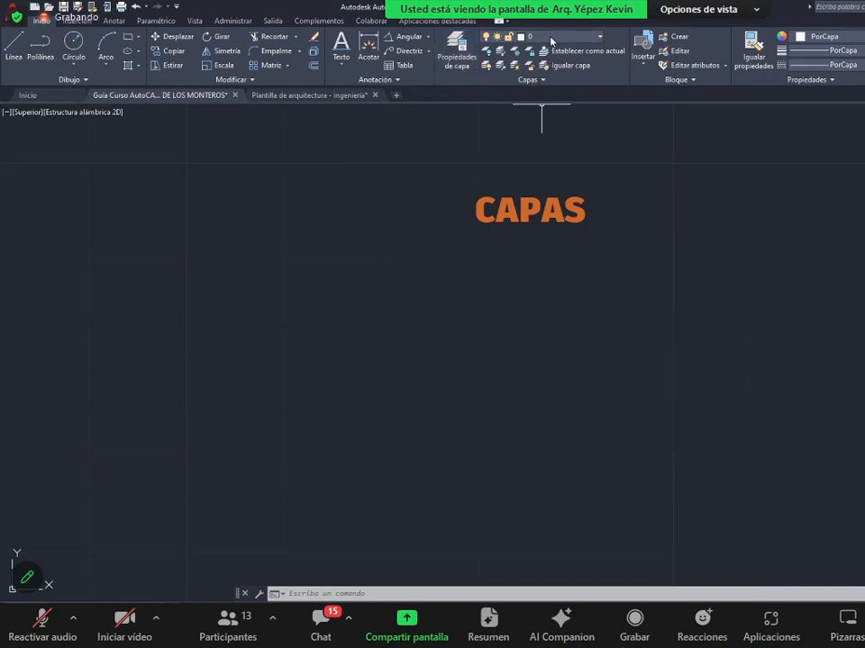
click(552, 38)
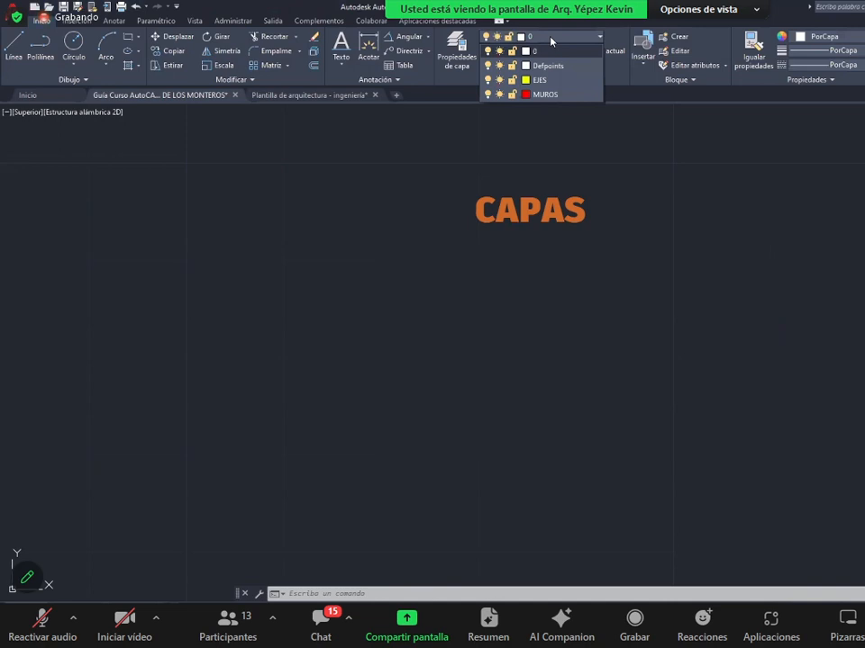
click(551, 39)
click(551, 39)
click(545, 93)
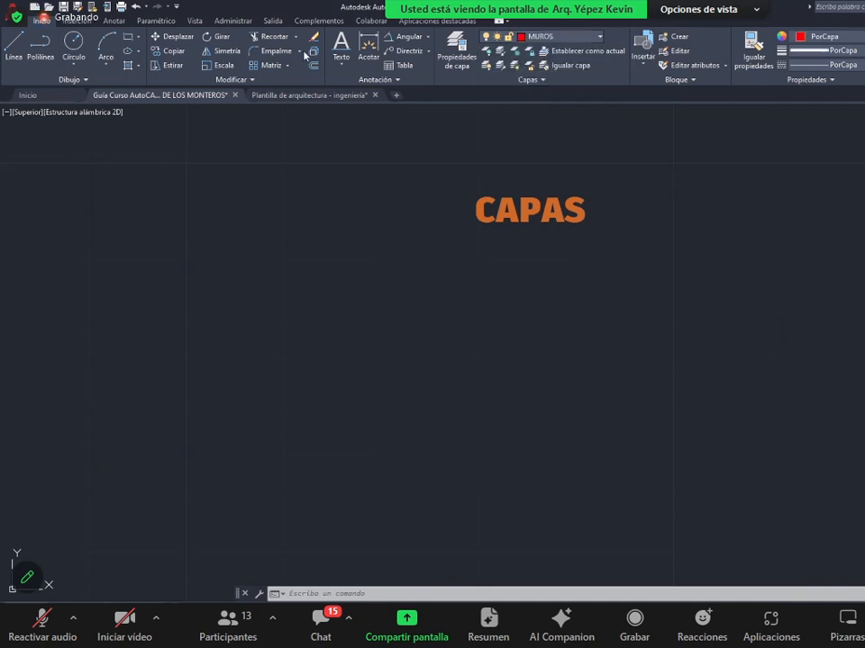
- Draw a long horizontal rectangle below the CAPAS title and a vertical one, about 6 by 19 units, starting at its lower-left corner
click(128, 36)
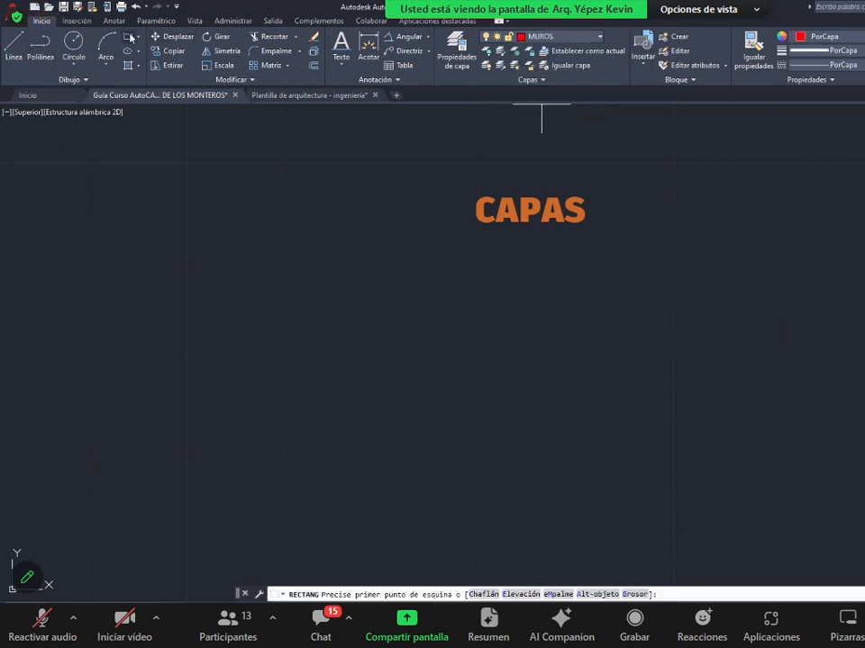
click(221, 292)
click(578, 347)
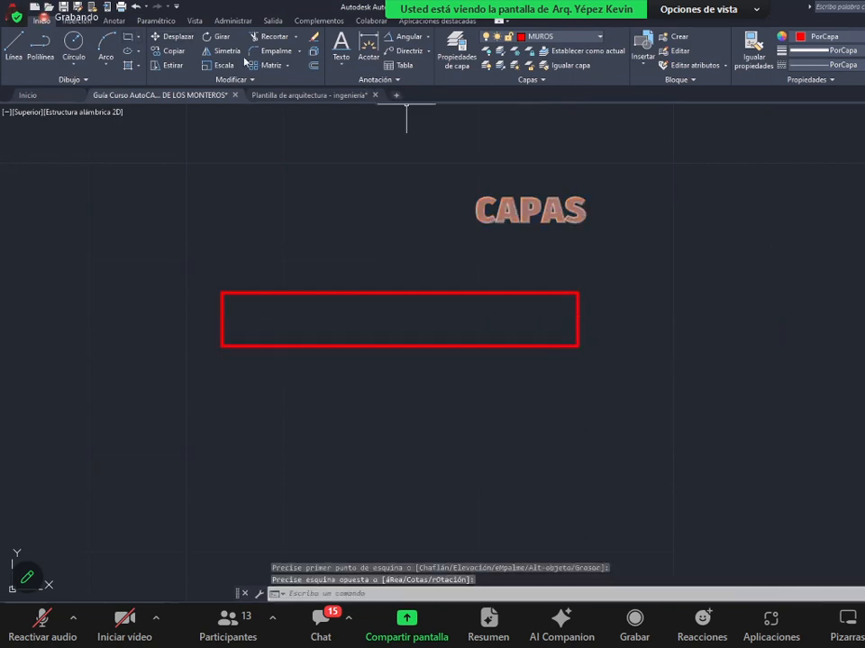
click(128, 36)
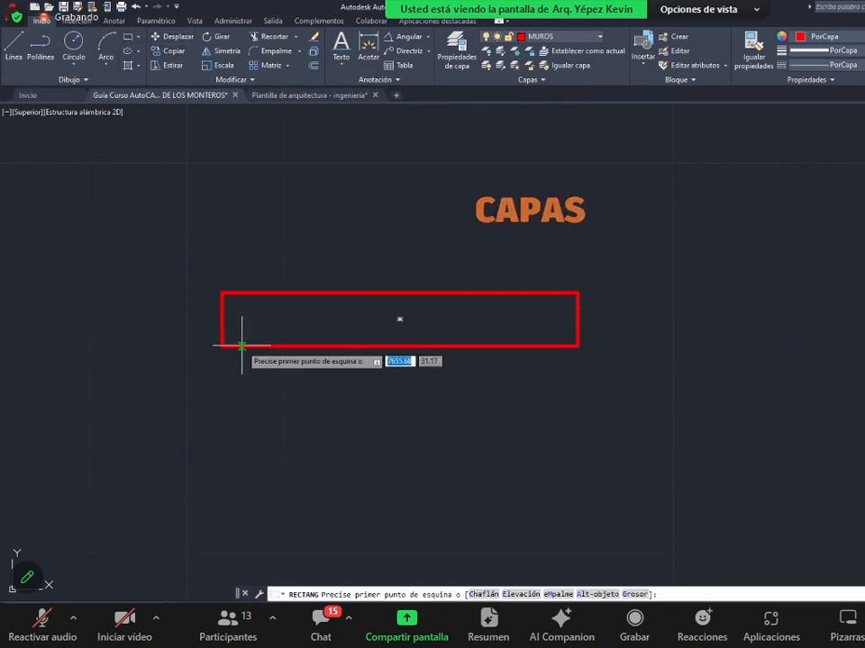
click(222, 347)
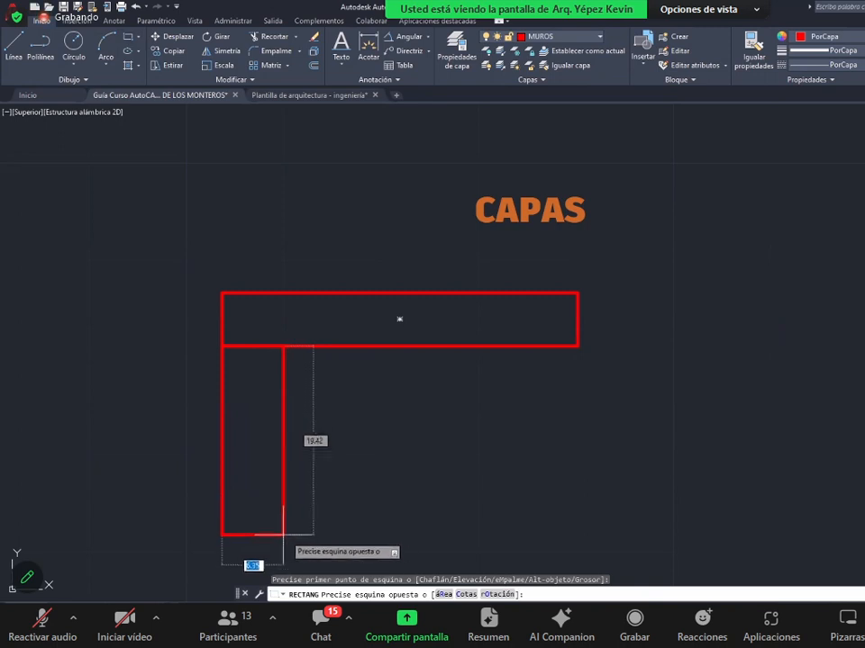
click(281, 533)
- Trim the shared edge between the two red rectangles to form one L-shaped wall
text(tr)
key(Return)
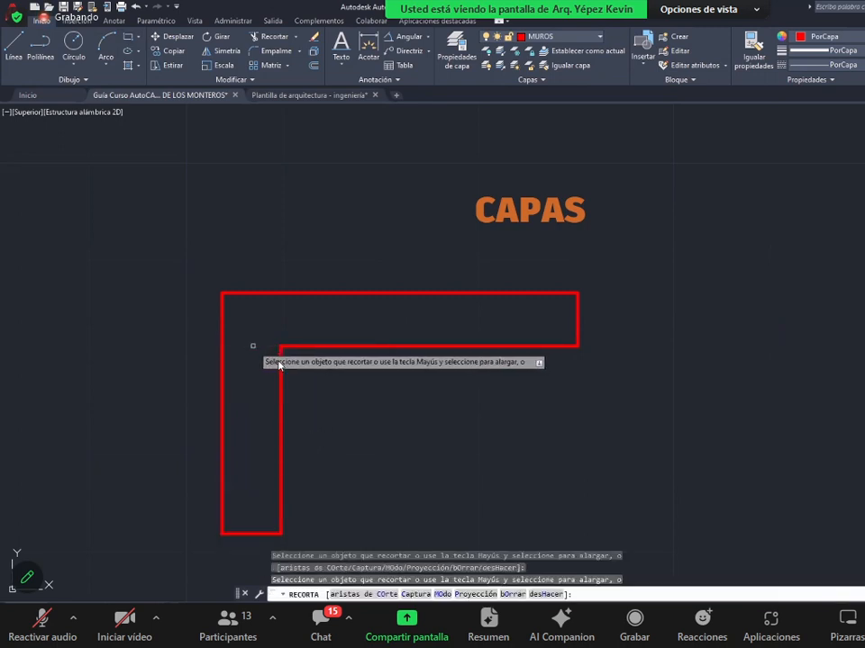
click(252, 348)
key(Escape)
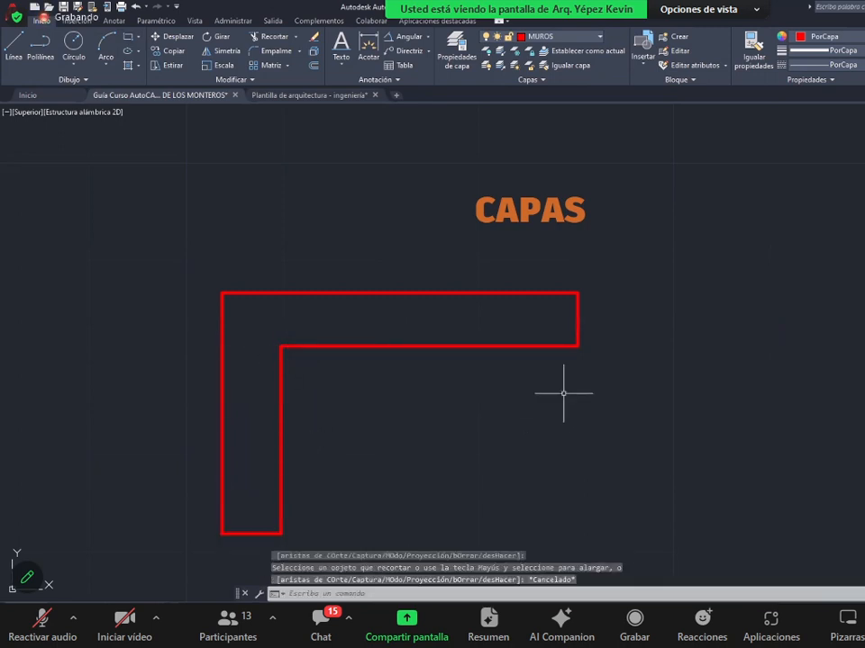
- Make EJES the current layer and draw a horizontal axis line, with Ortho on, from the wall's upper-left edge midpoint to well past its end
click(540, 37)
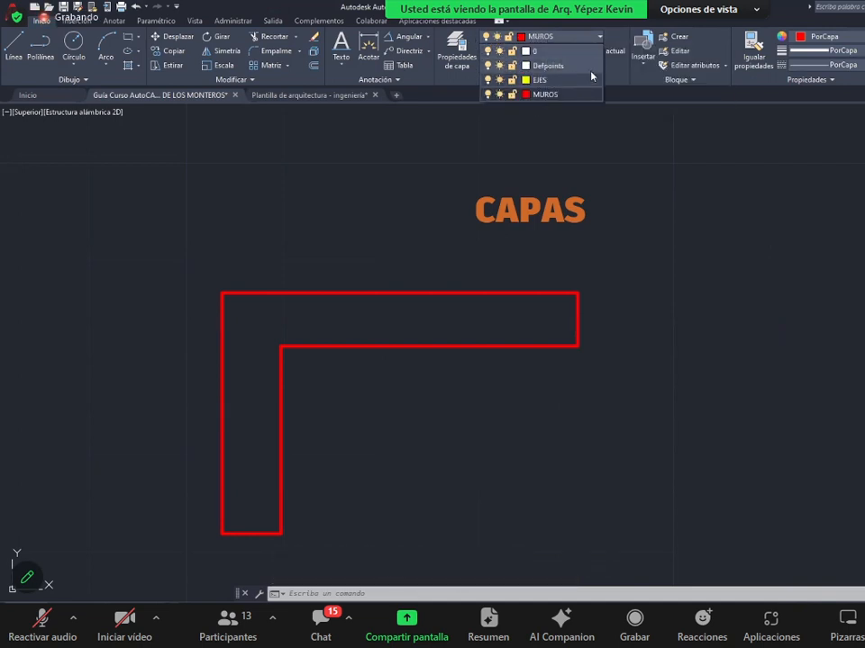
click(540, 80)
click(14, 47)
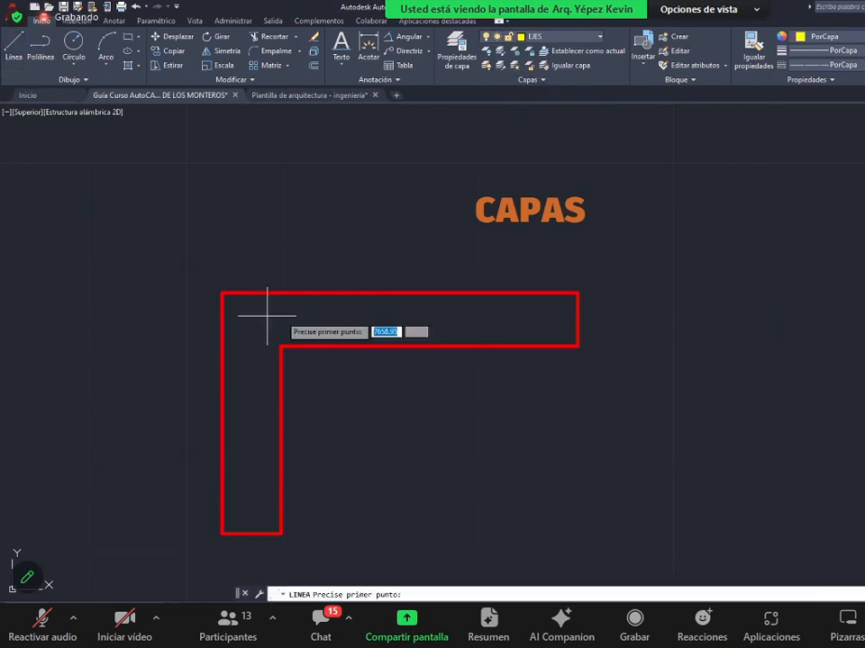
click(221, 319)
scroll(585, 450, down, 4)
key(F8)
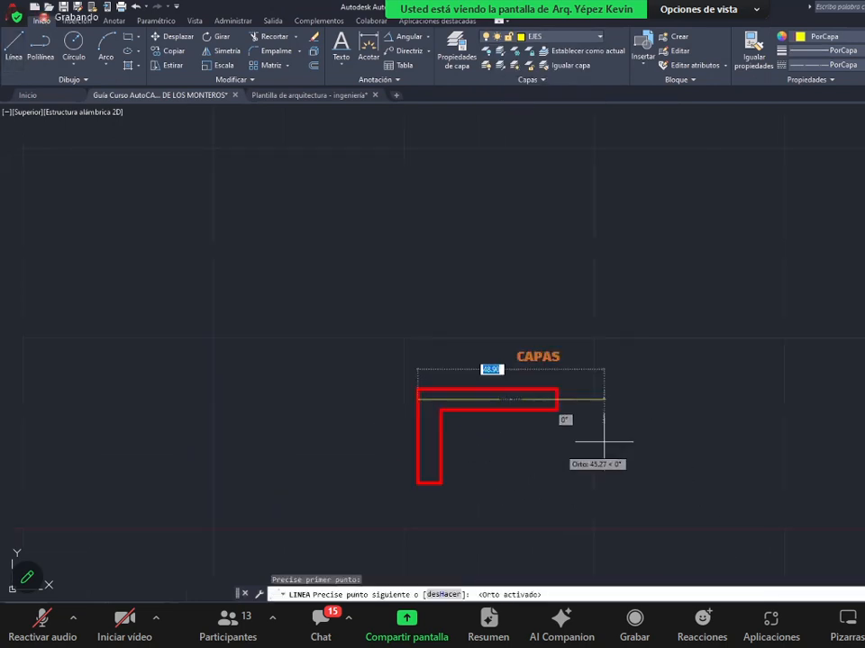
click(753, 406)
scroll(627, 458, up, 2)
key(Escape)
scroll(627, 457, up, 2)
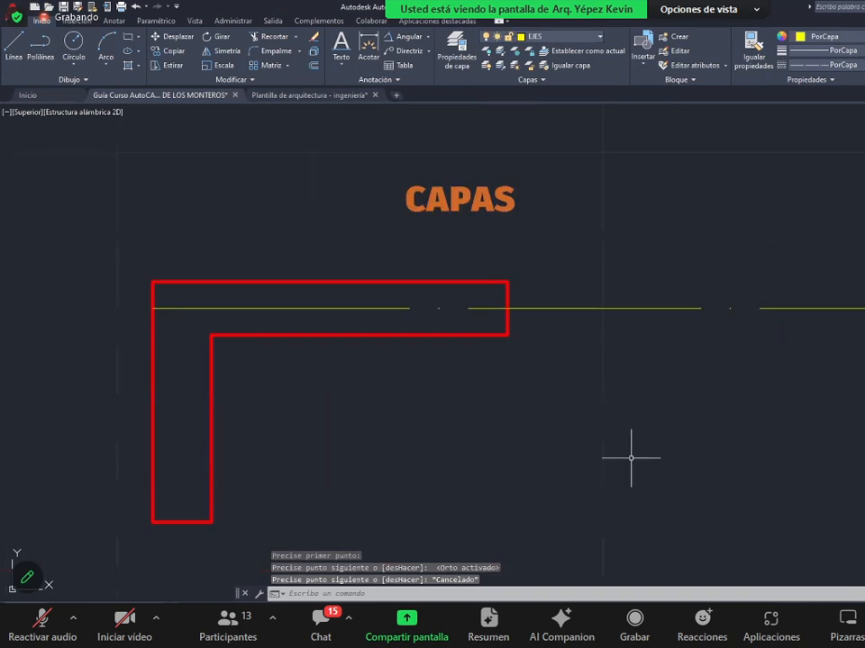
middle_drag(631, 456, 554, 458)
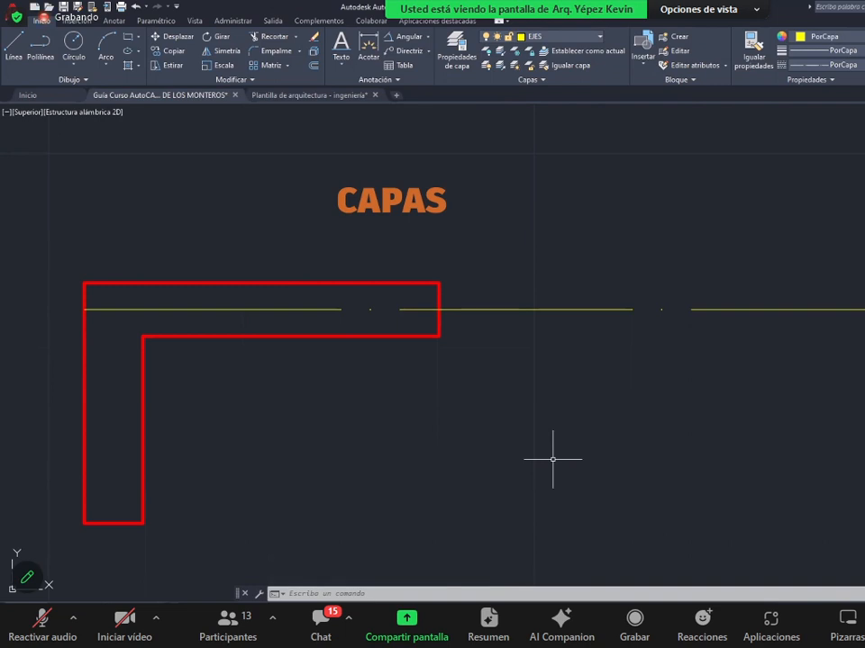
click(128, 37)
click(329, 404)
scroll(329, 404, down, 3)
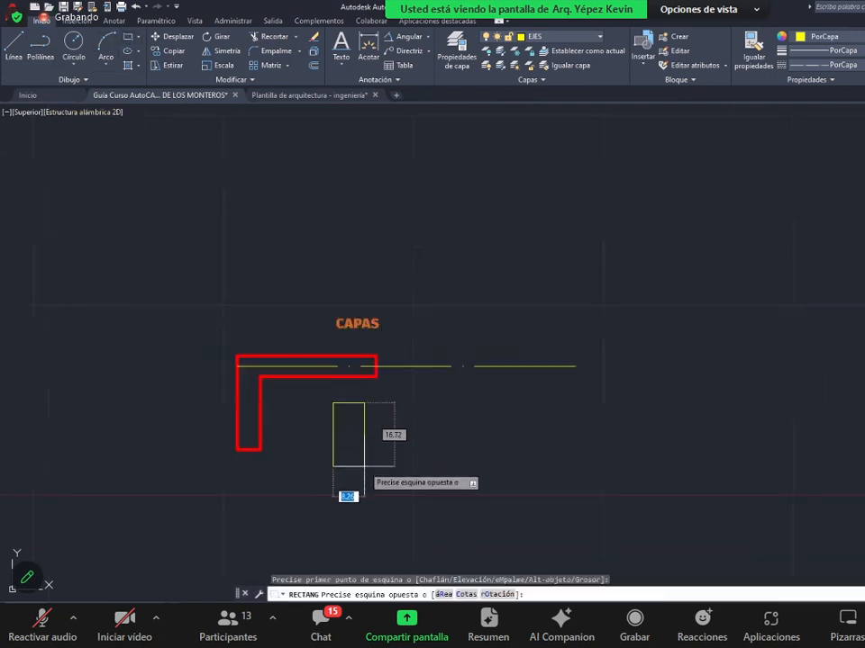
key(Escape)
scroll(405, 453, up, 2)
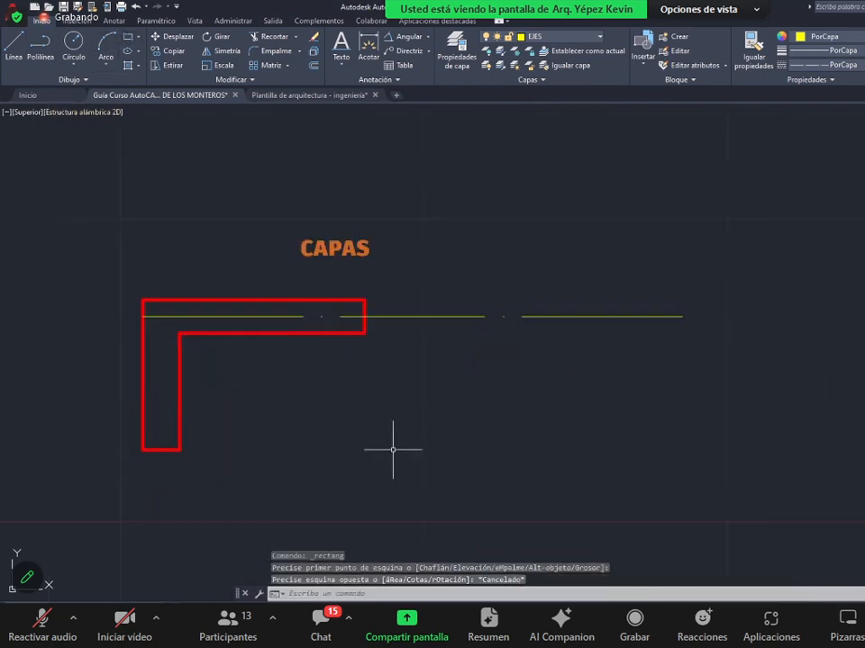
- Draw a wide horizontal rectangle on the EJES layer below the axis line, beside the L-shaped wall
middle_drag(392, 450, 486, 446)
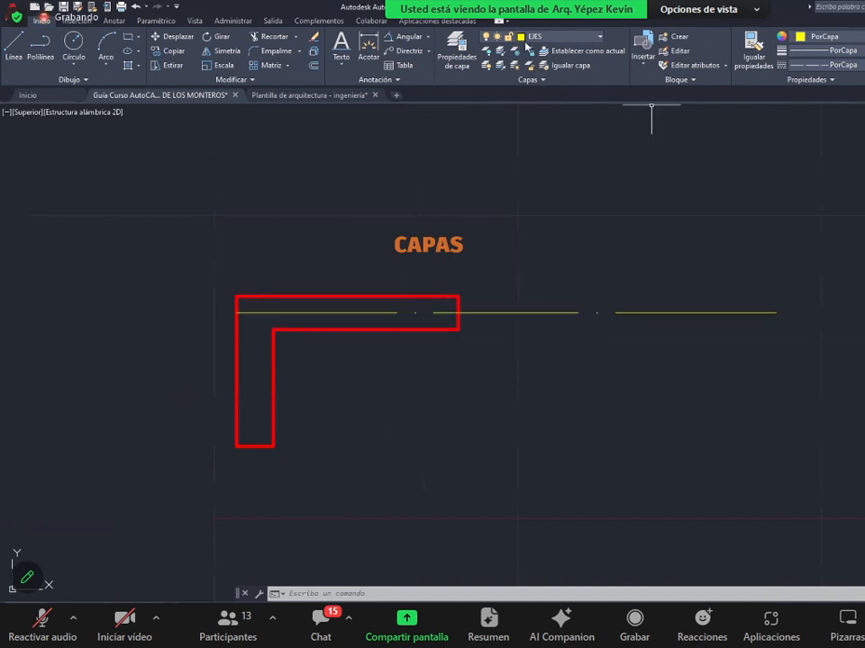
click(128, 37)
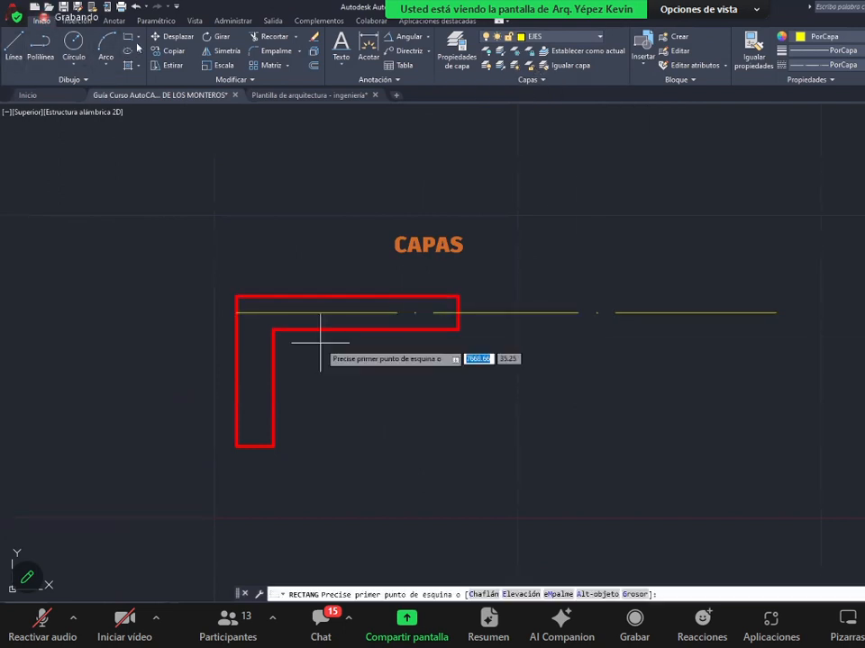
click(345, 383)
click(693, 446)
key(Escape)
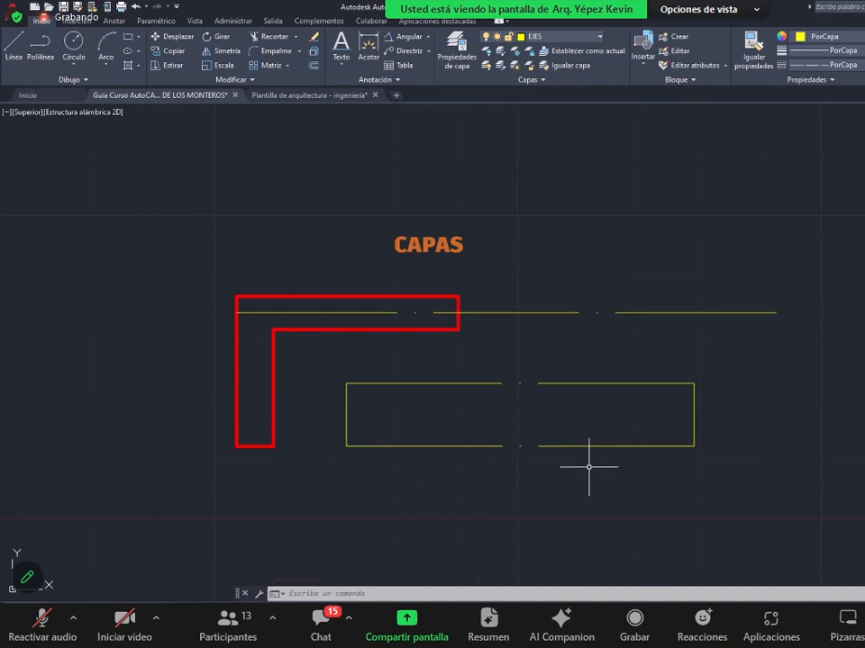
- Move the wide rectangle below the axis line from the EJES layer to the MUROS layer
scroll(552, 462, up, 2)
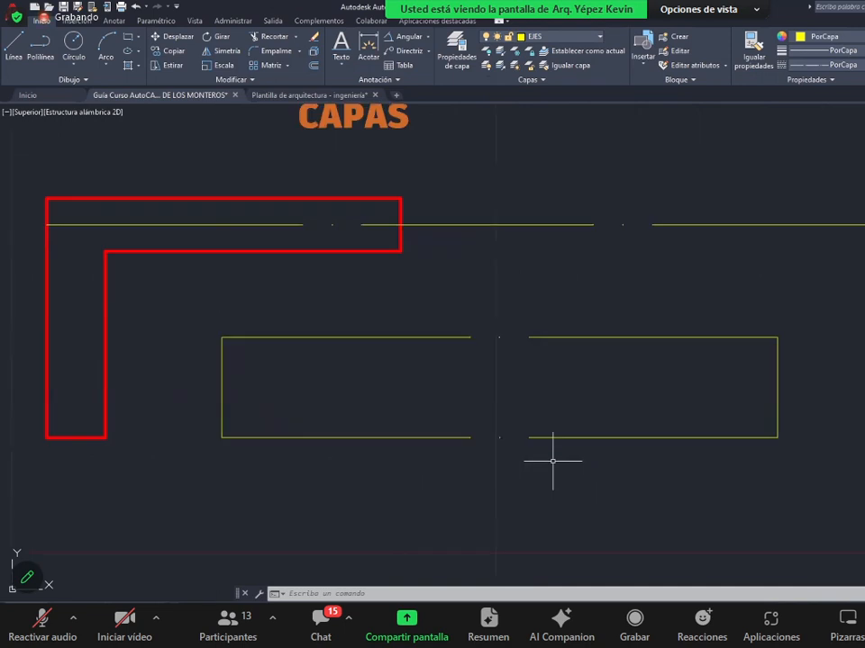
scroll(552, 461, down, 2)
scroll(576, 464, up, 2)
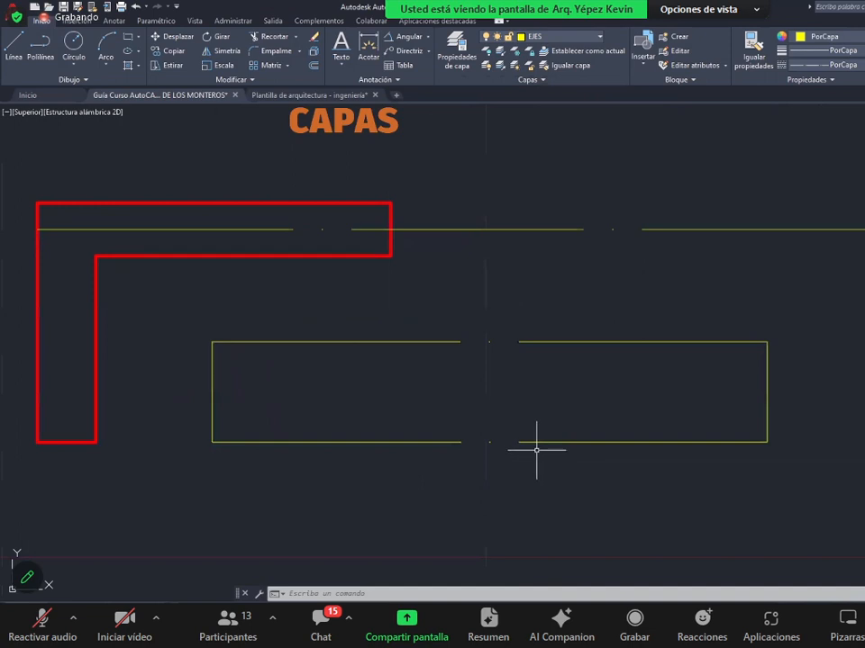
mouse_move(542, 441)
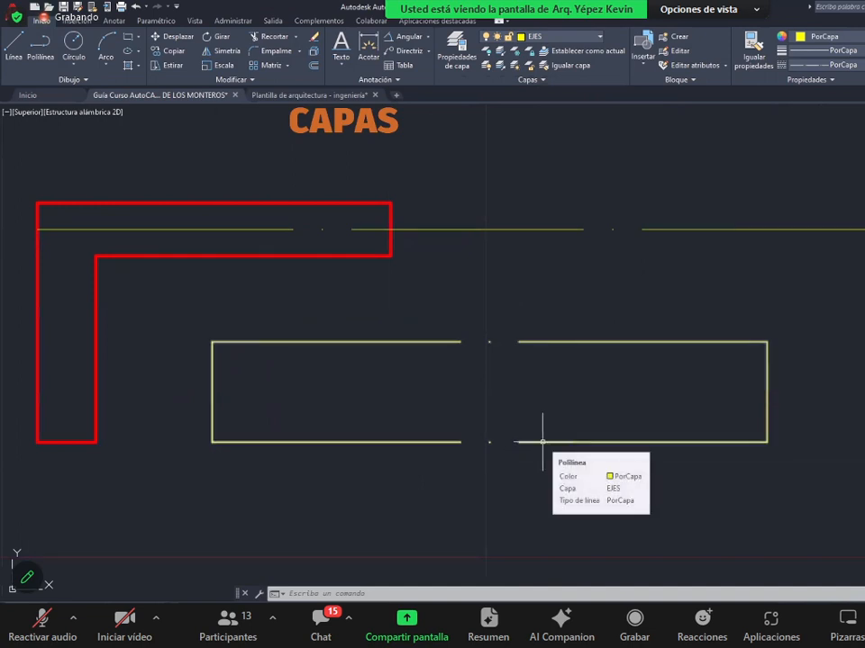
click(567, 476)
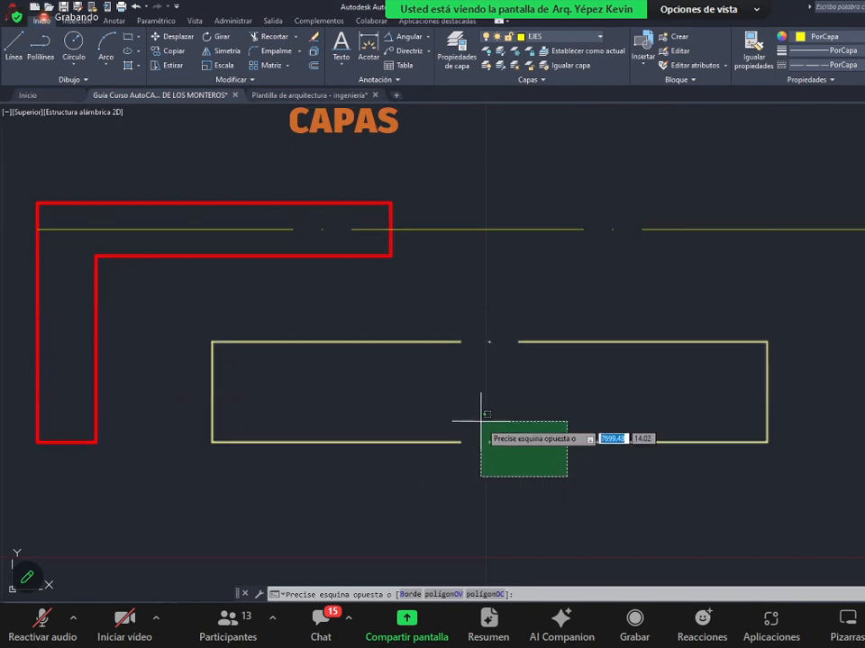
click(365, 393)
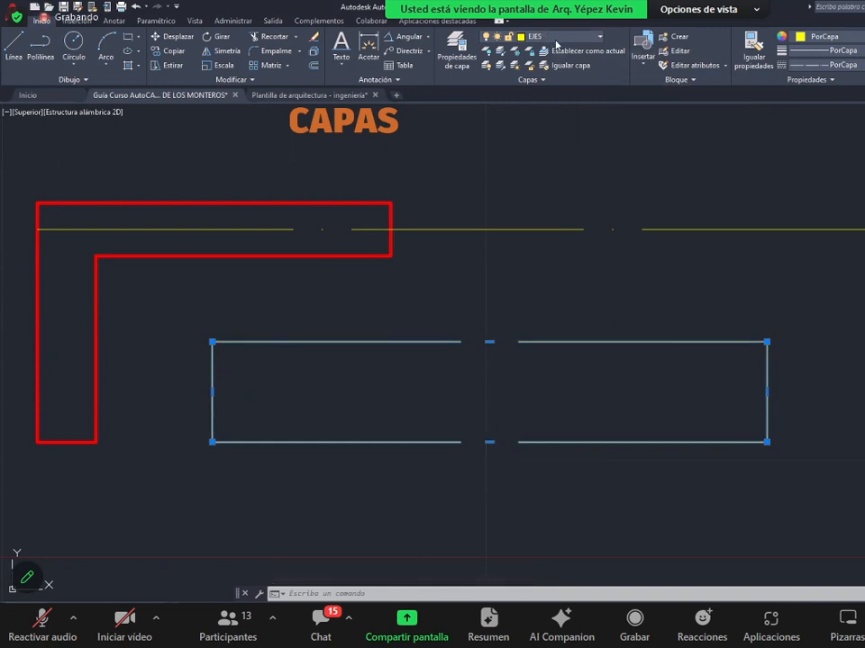
click(554, 37)
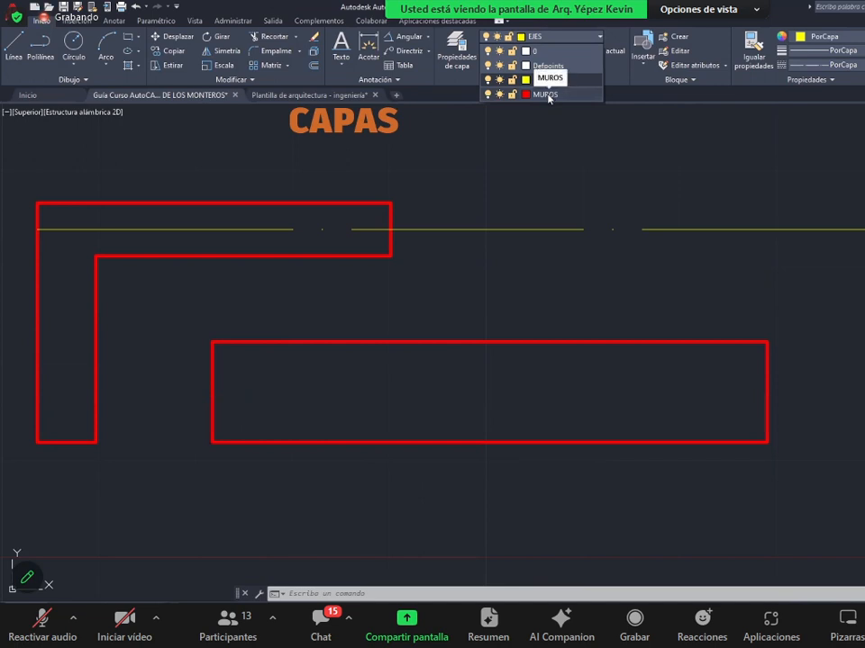
click(545, 94)
click(741, 372)
key(Escape)
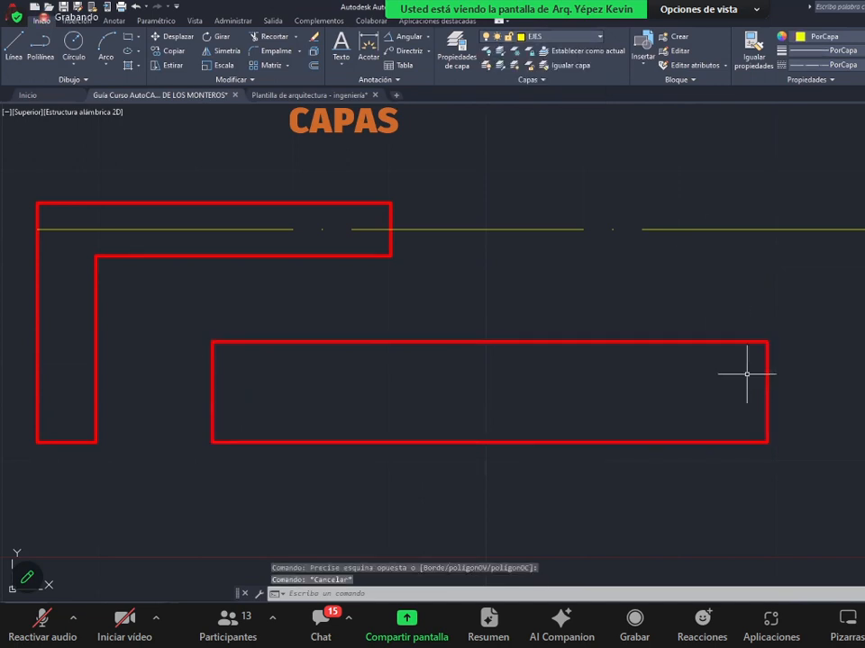
- Match the wide rectangle's properties to those of the EJES axis line with the IGUALARPROP command
scroll(835, 419, down, 2)
scroll(683, 416, up, 2)
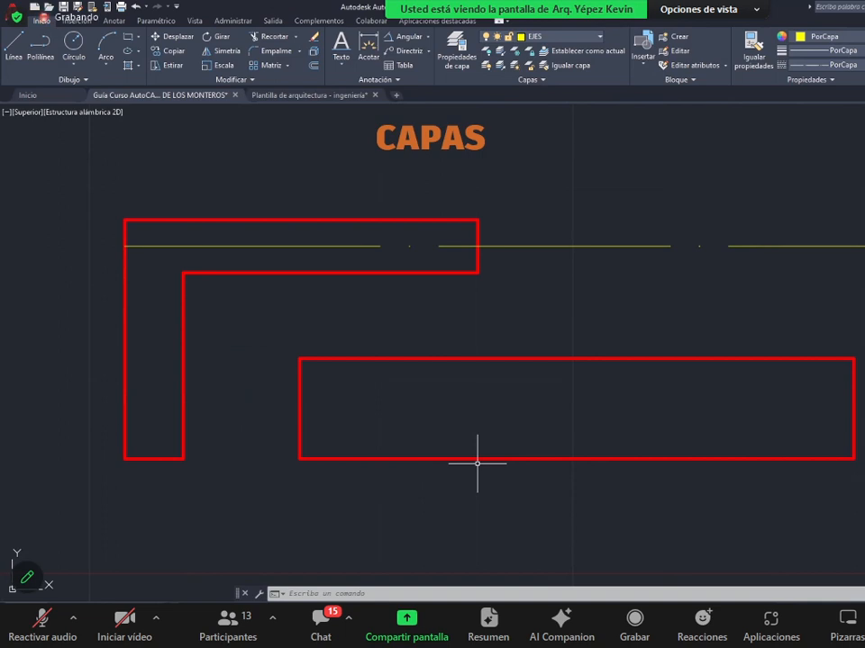
text(IGUALAR)
key(Return)
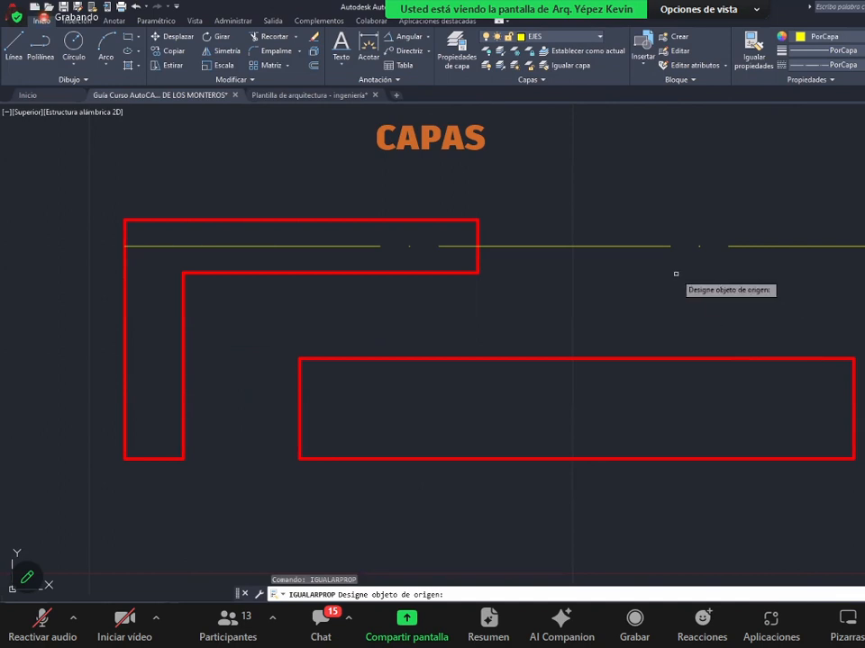
click(623, 244)
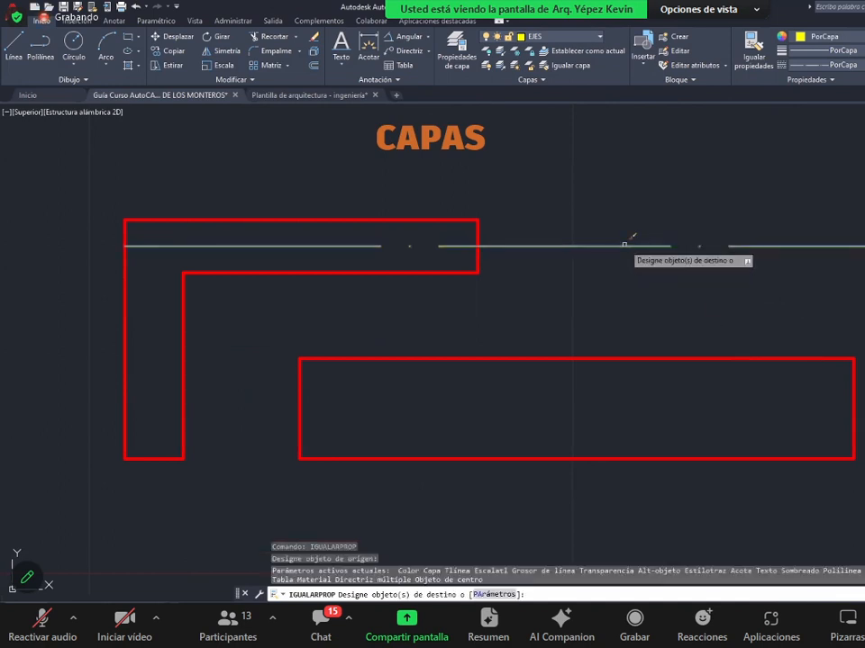
click(627, 354)
click(581, 399)
key(Escape)
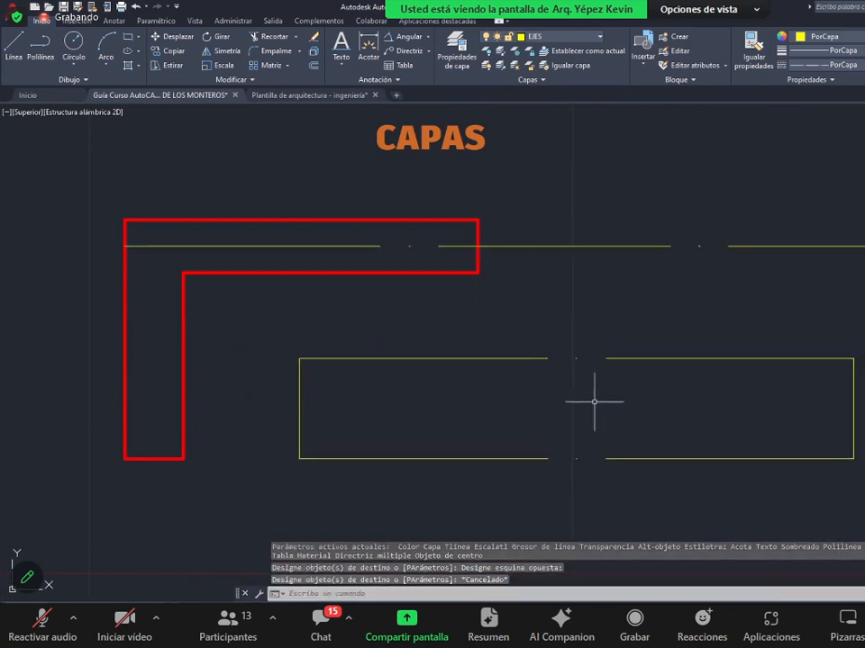
- Undo the property match on the wide rectangle
click(630, 458)
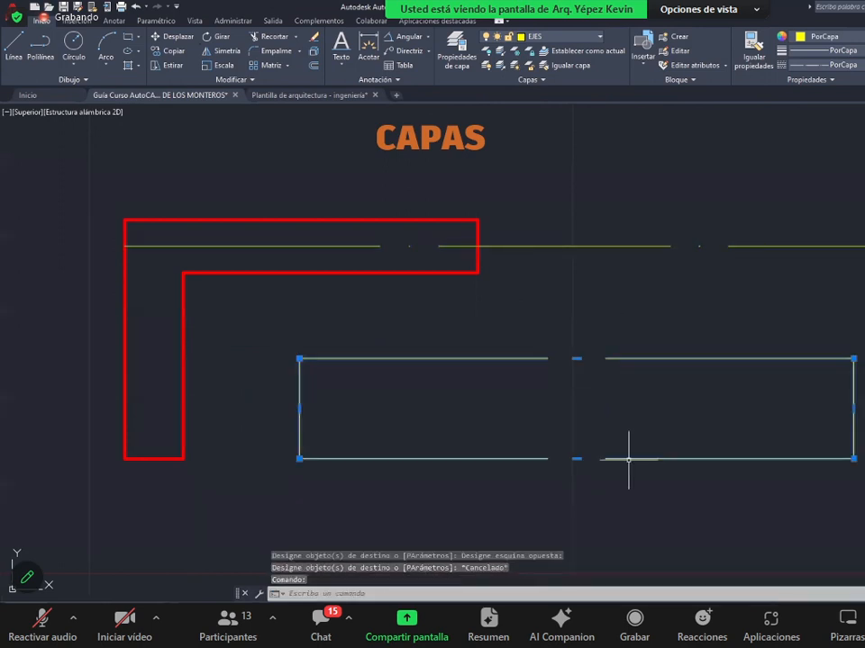
key(Escape)
key(ctrl+z)
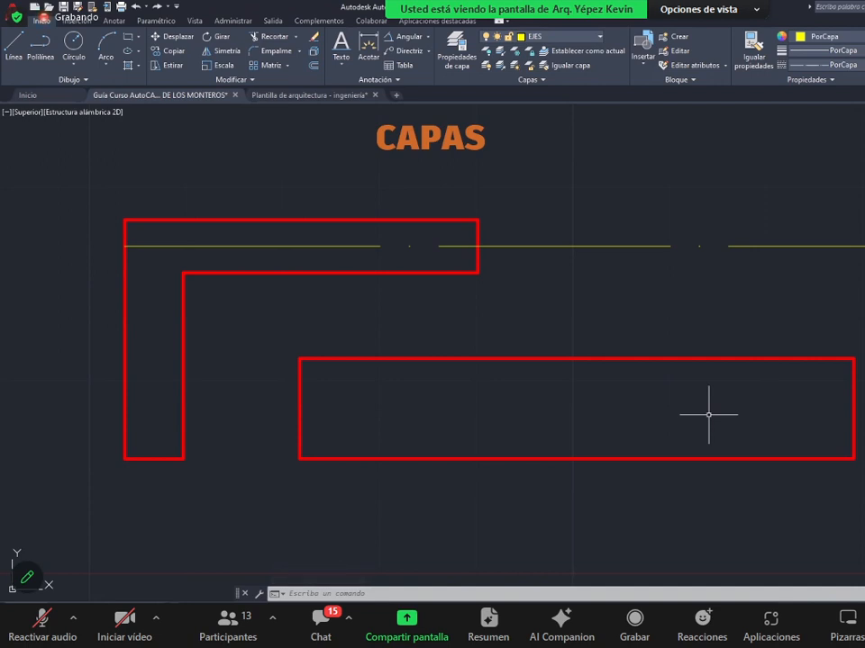
- Make layer 0 the current layer
scroll(636, 408, down, 2)
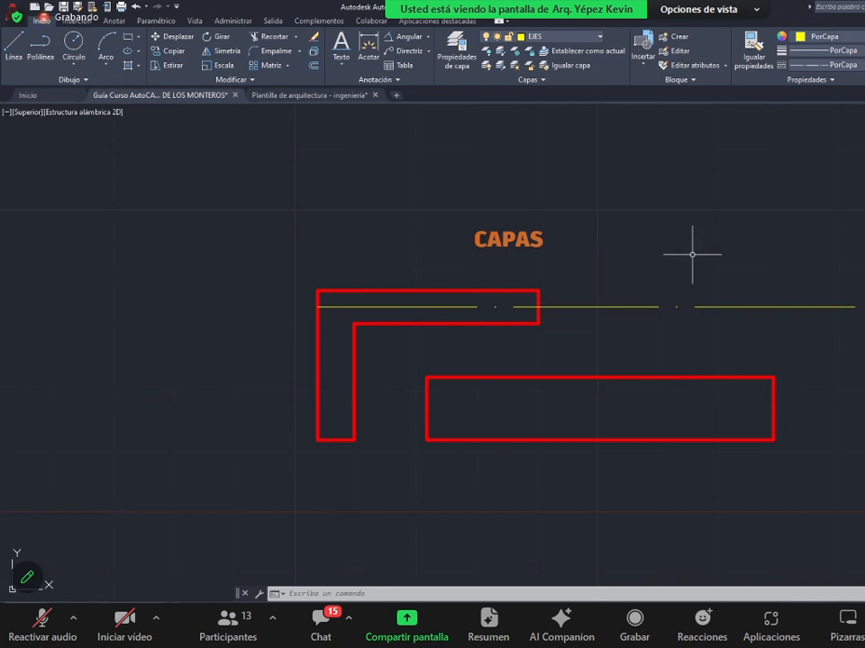
click(541, 40)
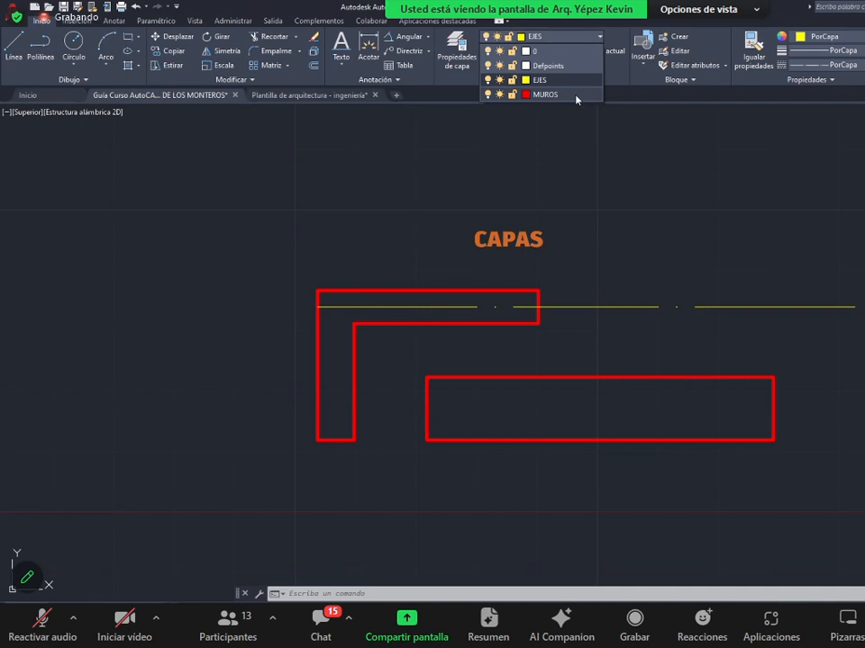
click(544, 52)
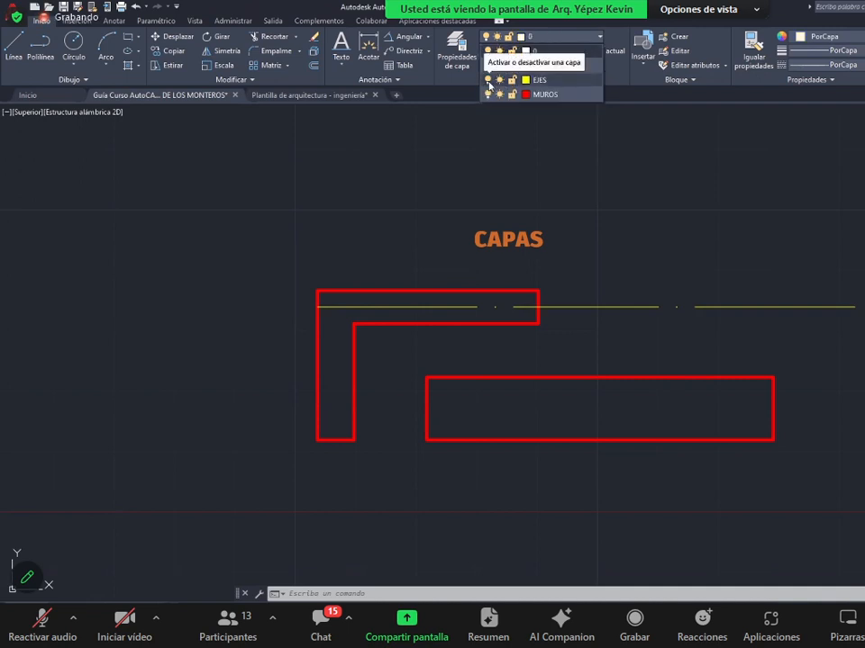
- Toggle the visibility of the EJES layer off and on, leaving it on
click(489, 82)
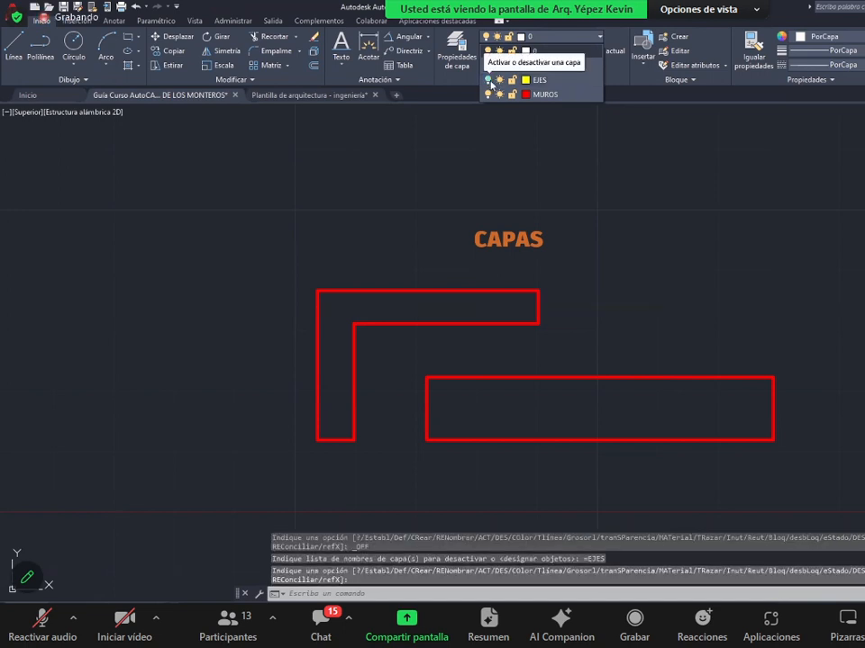
click(489, 82)
click(489, 83)
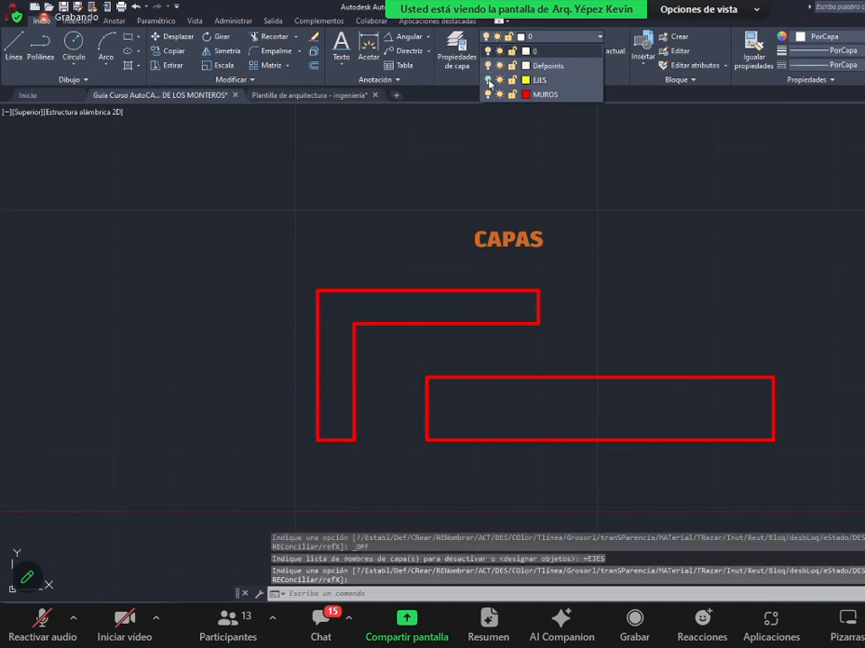
click(489, 82)
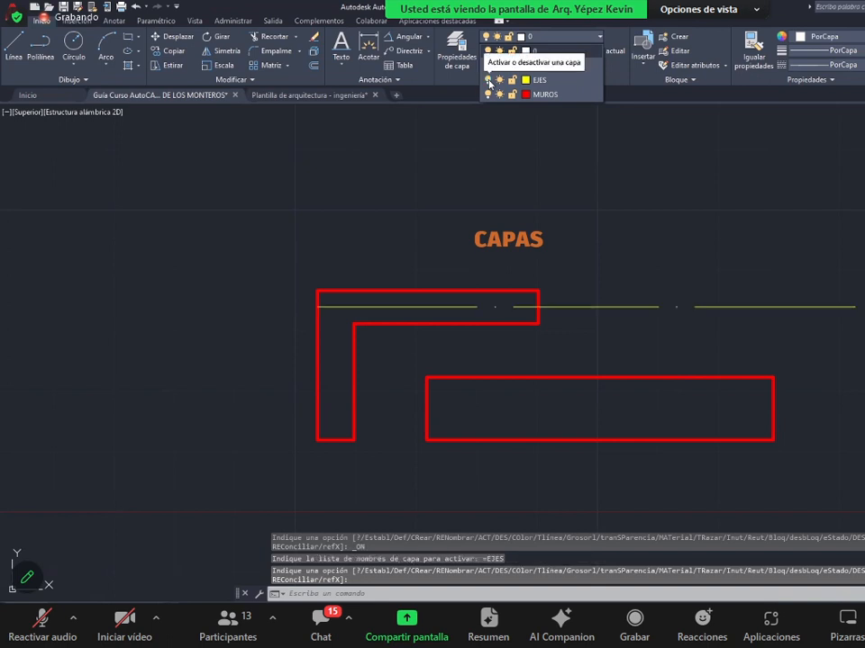
click(489, 82)
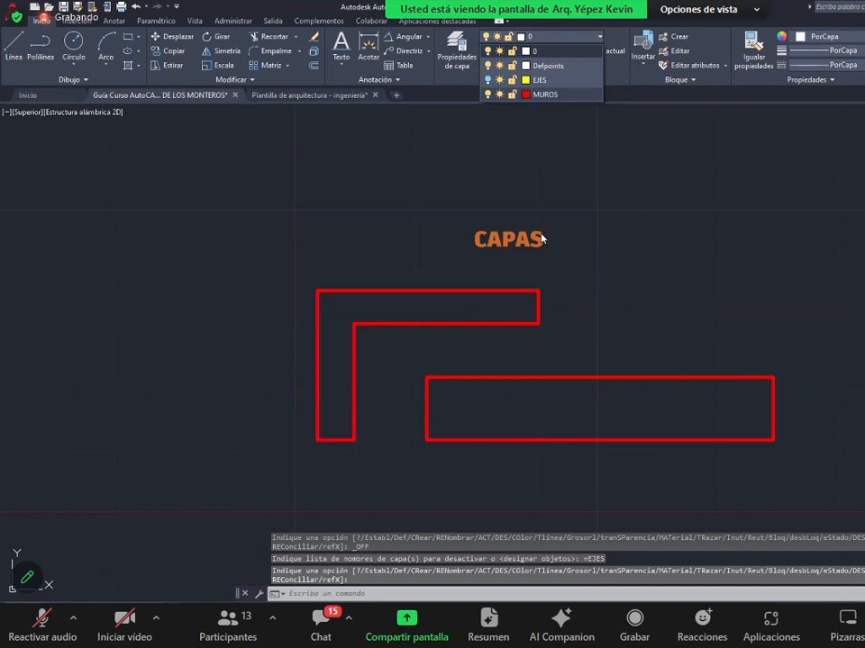
click(488, 80)
- Turn the MUROS and EJES layers off and back on, twice
click(489, 95)
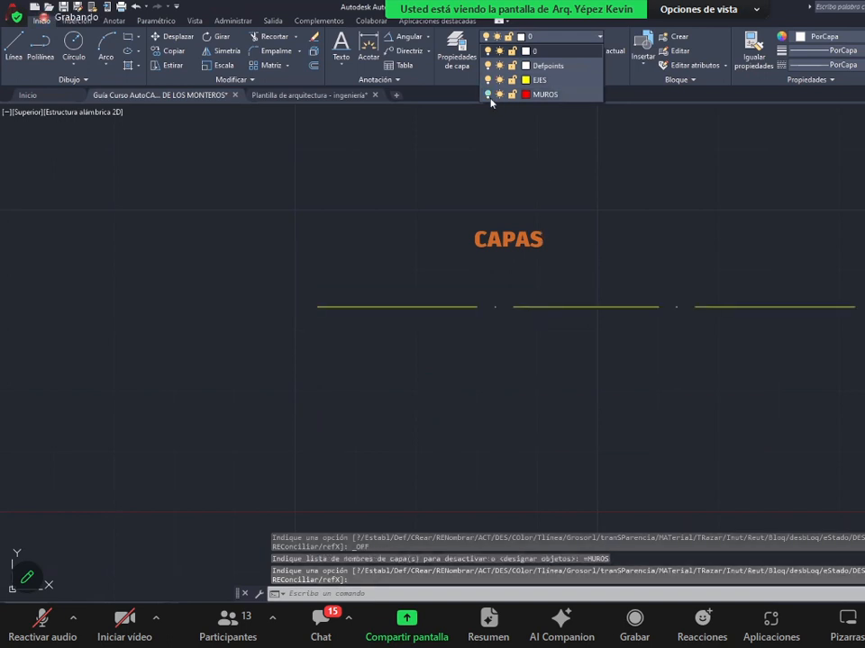
click(488, 80)
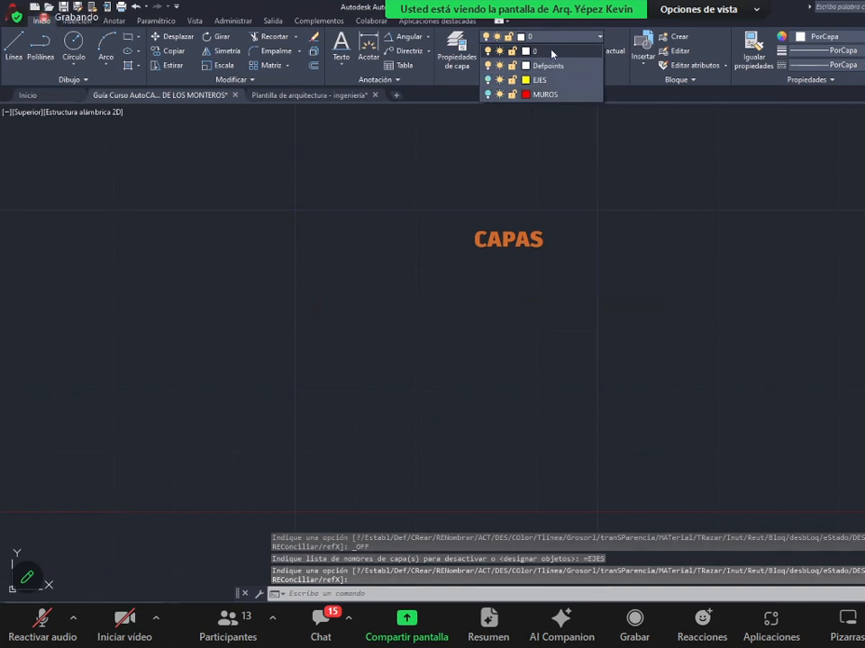
click(488, 80)
click(488, 95)
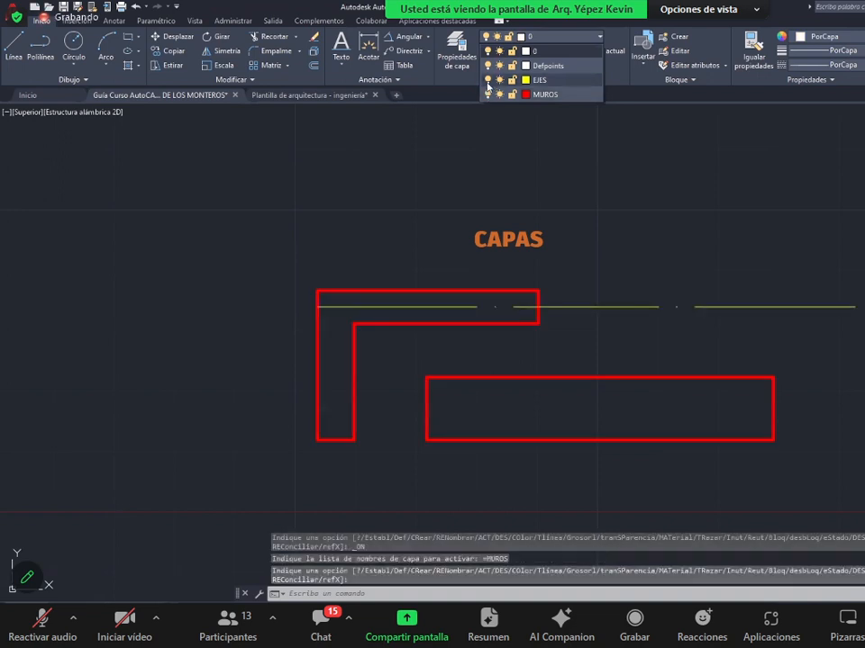
click(488, 80)
click(488, 94)
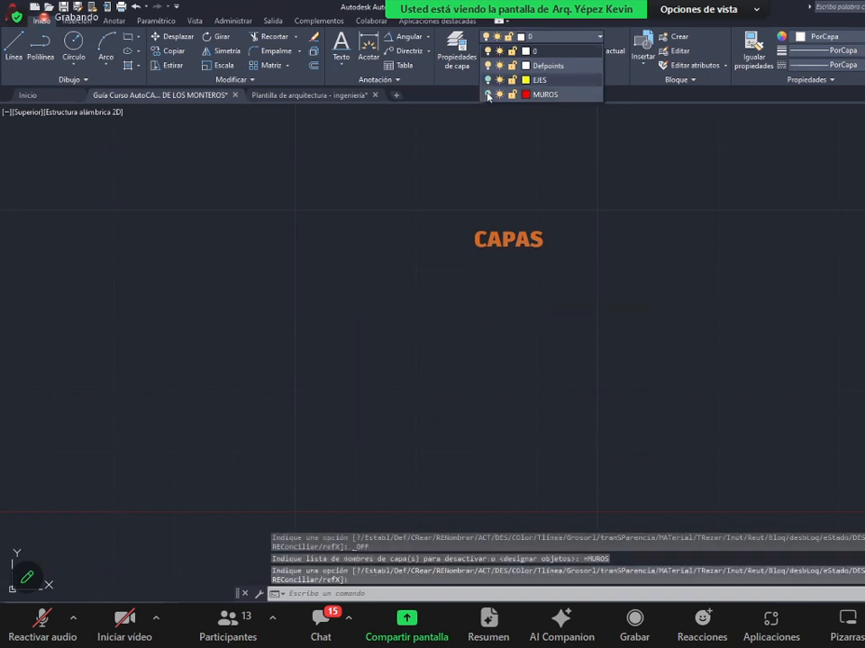
click(488, 80)
click(488, 95)
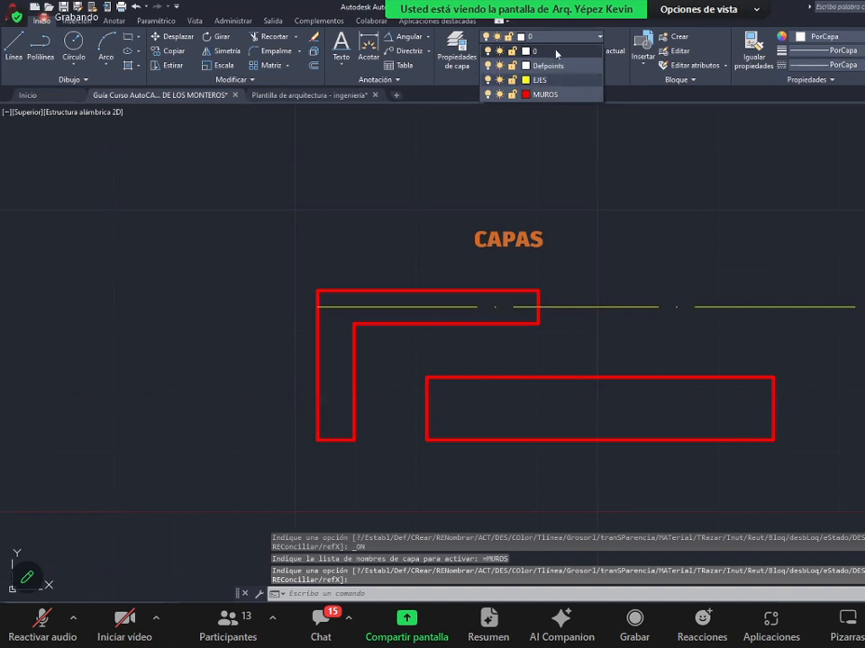
- Turn off the EJES and MUROS layers and restore them by turning on all layers at once
click(488, 95)
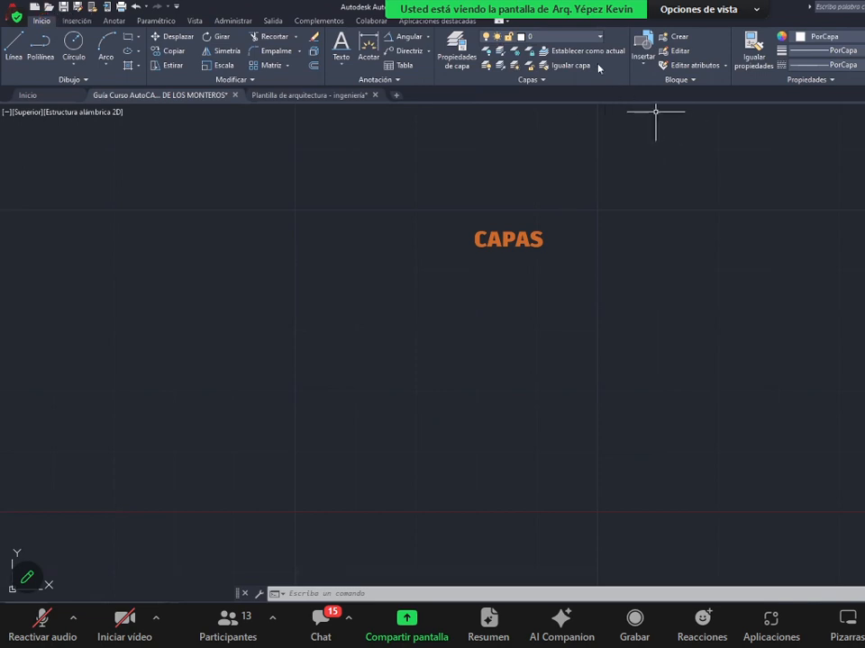
click(570, 36)
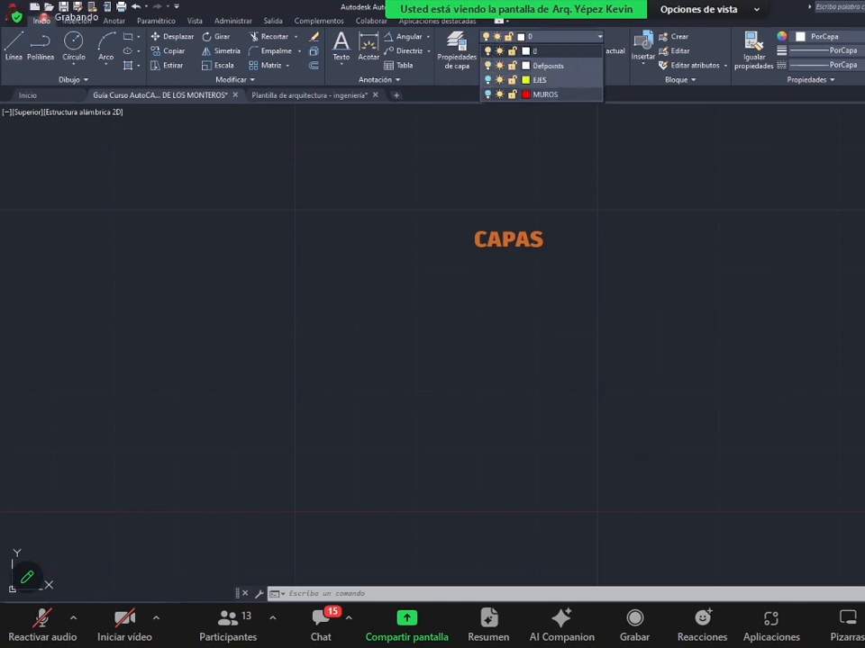
click(599, 184)
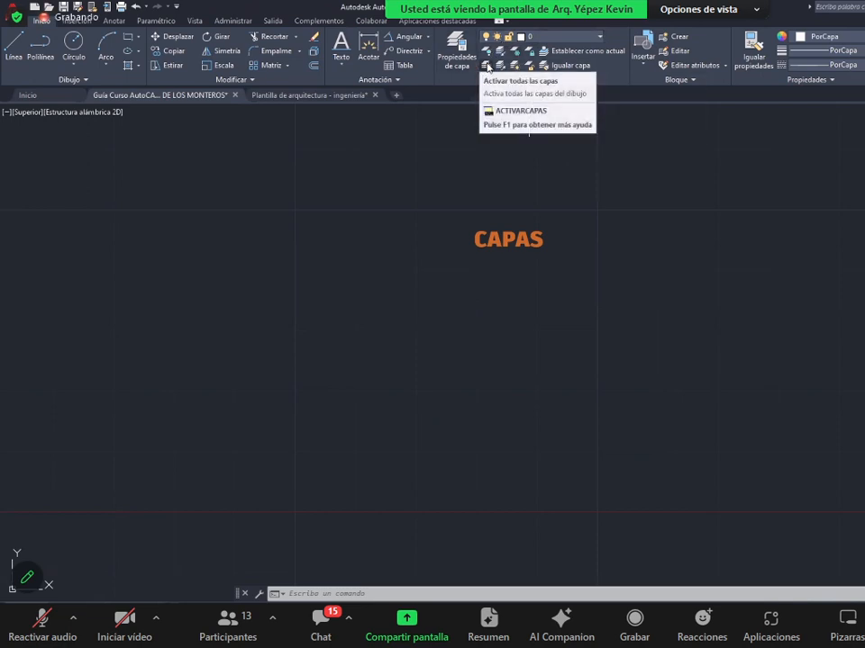
click(486, 66)
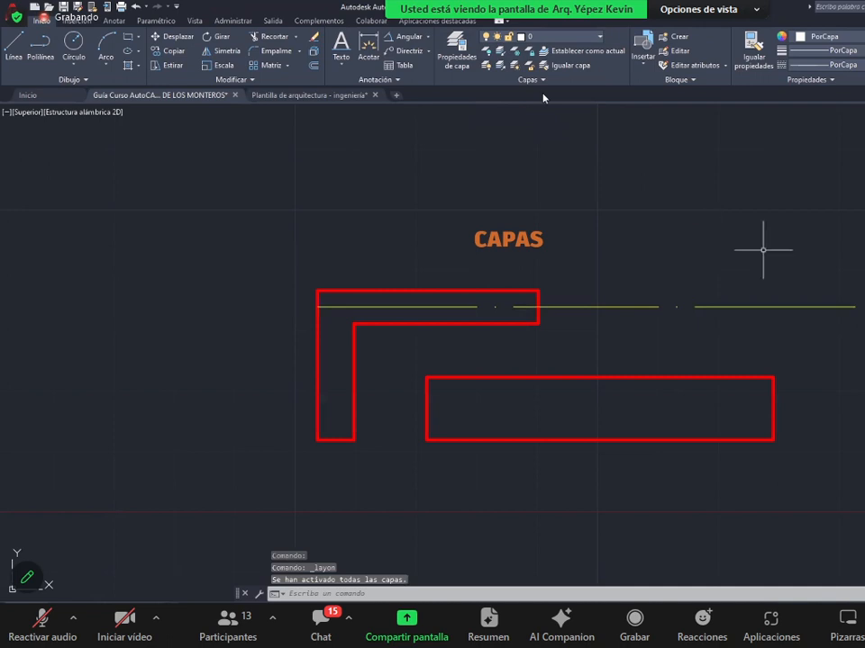
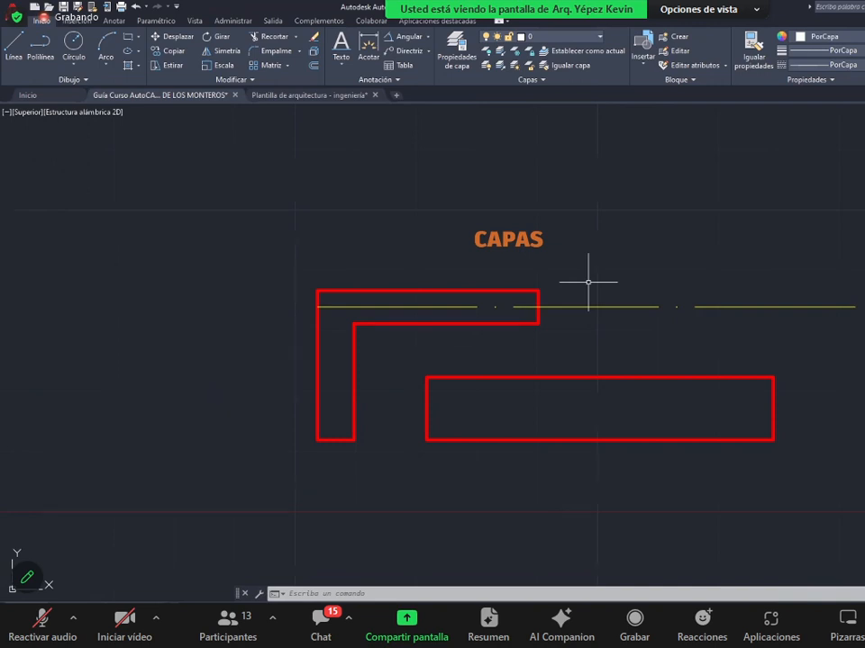
- Lock the MUROS layer and inspect the locked walls in the drawing
click(563, 36)
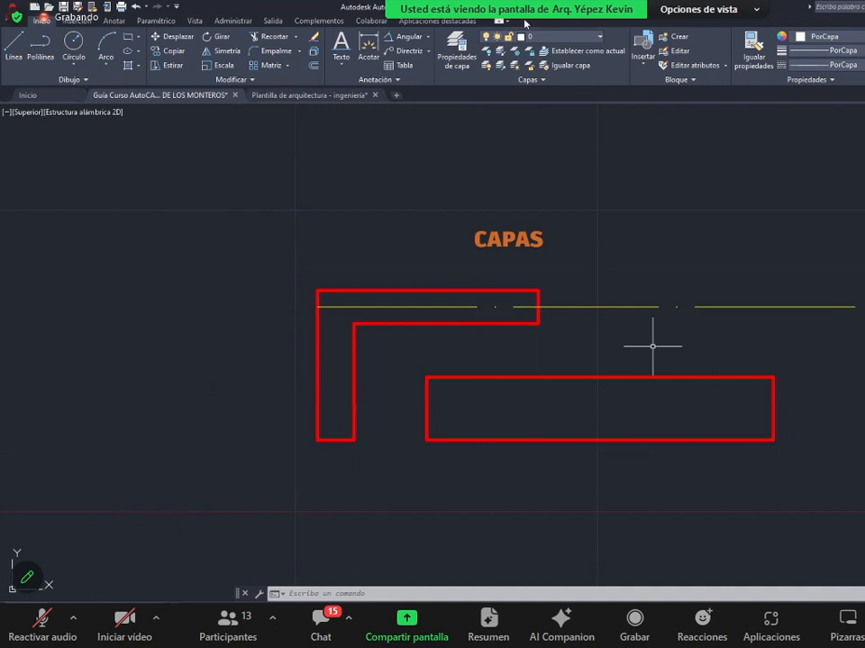
click(555, 38)
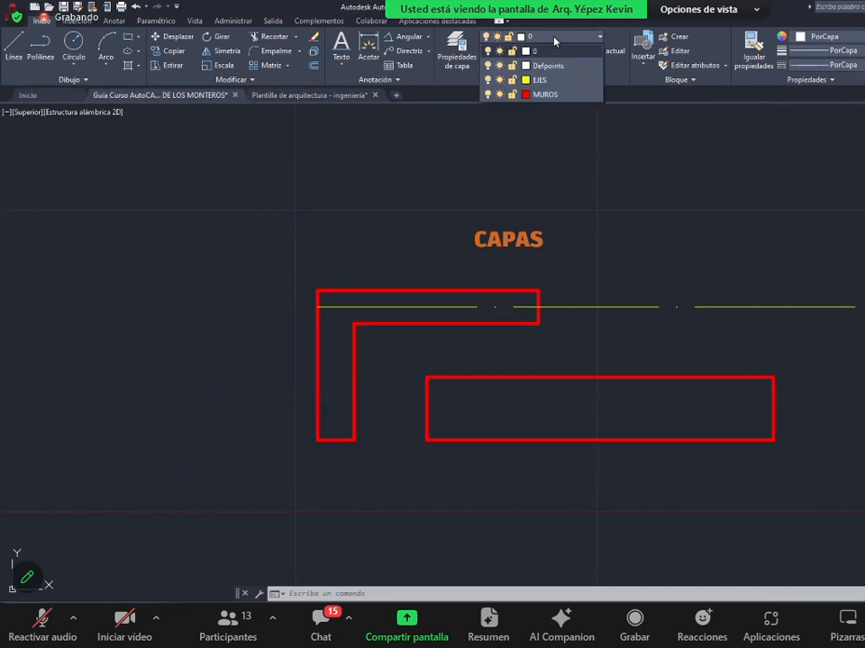
click(514, 94)
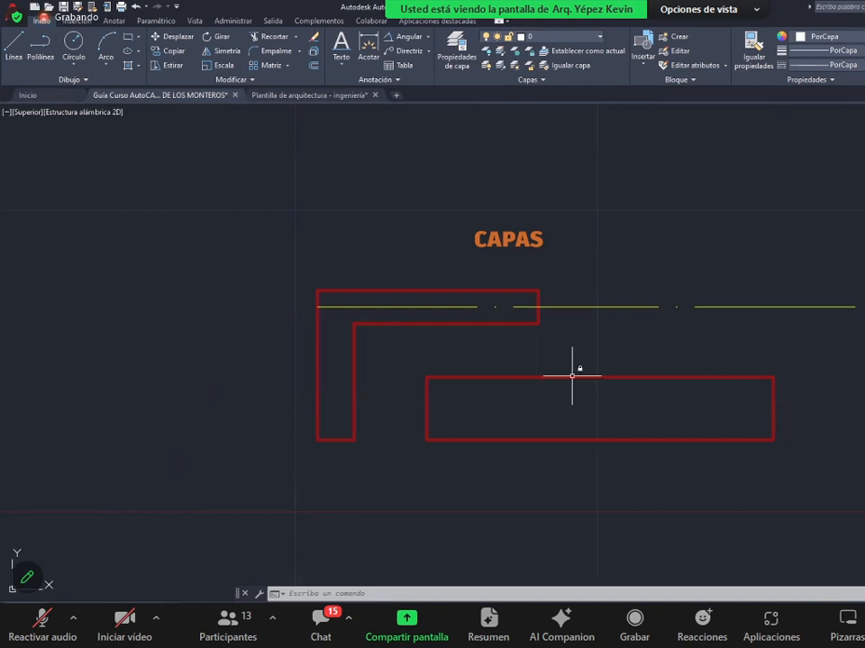
mouse_move(575, 373)
scroll(301, 420, up, 4)
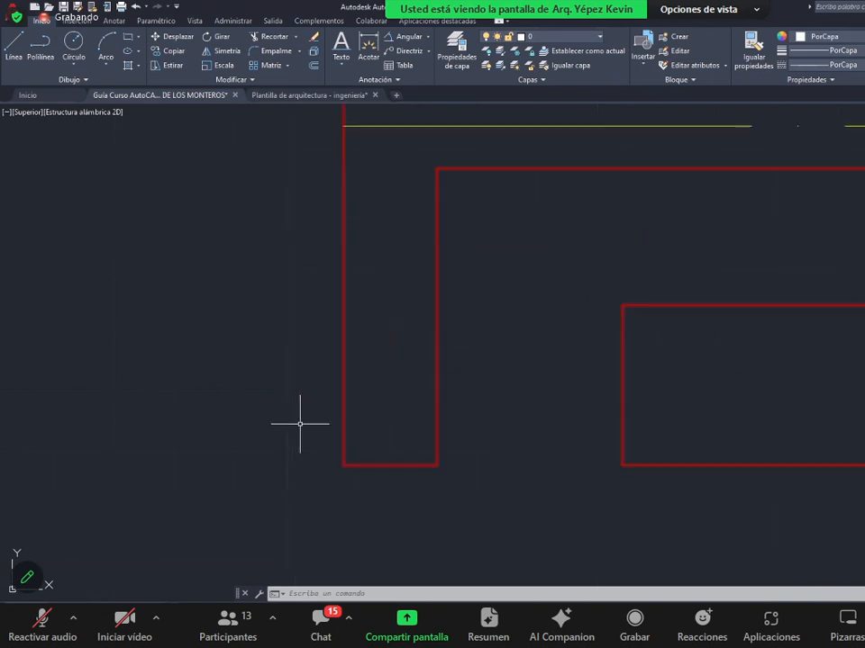
scroll(311, 415, down, 4)
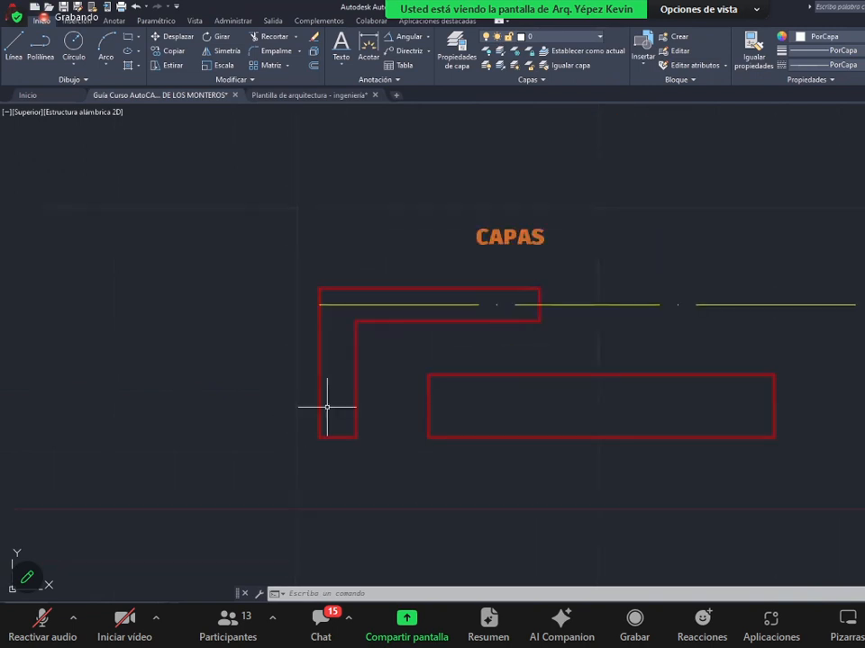
- Try moving the locked walls and the axis line together horizontally, and undo the move
click(796, 497)
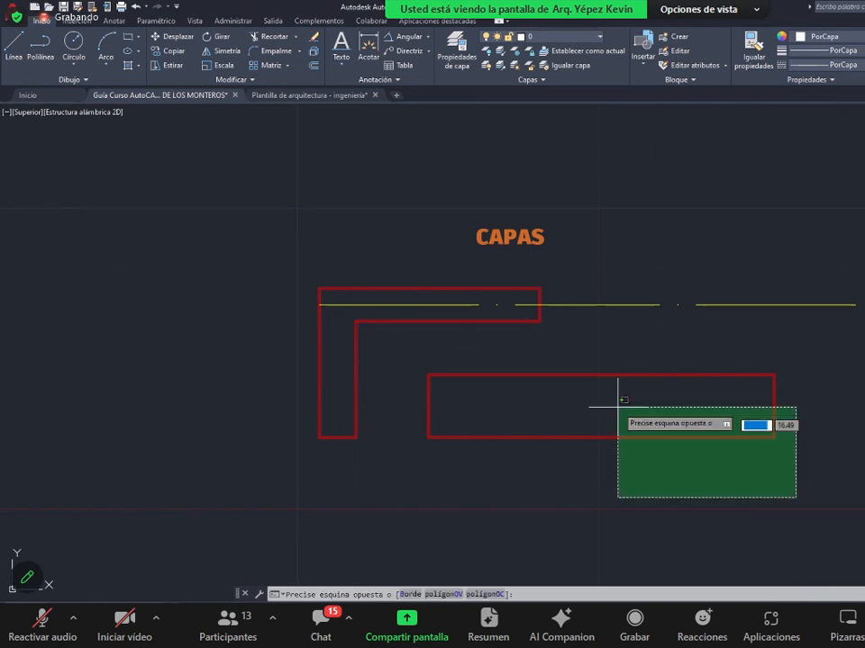
click(200, 272)
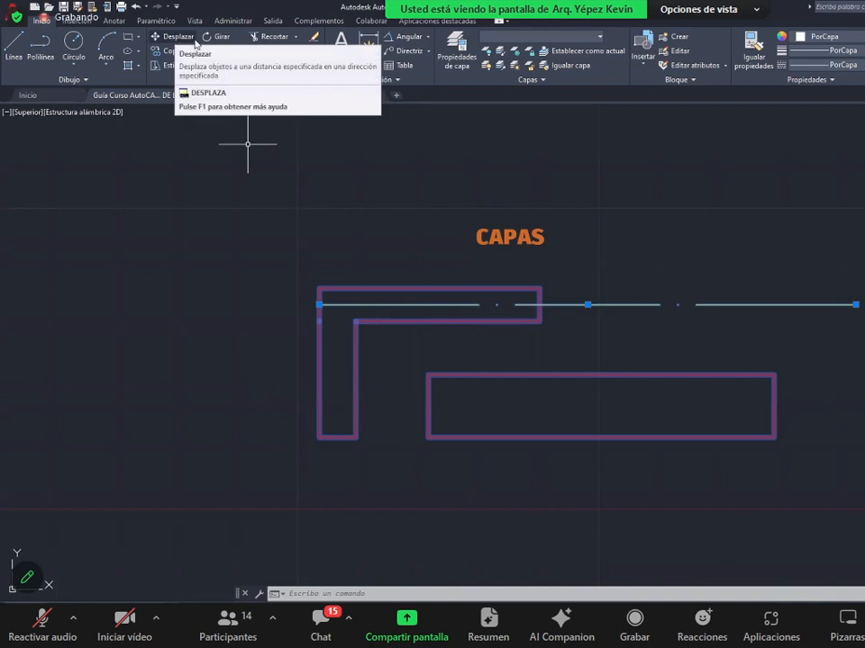
click(175, 37)
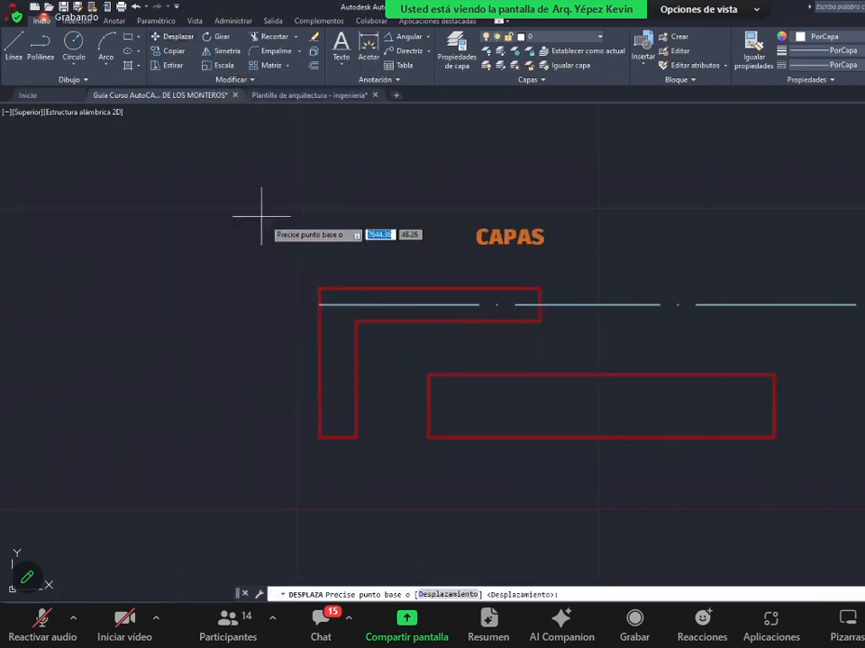
click(247, 189)
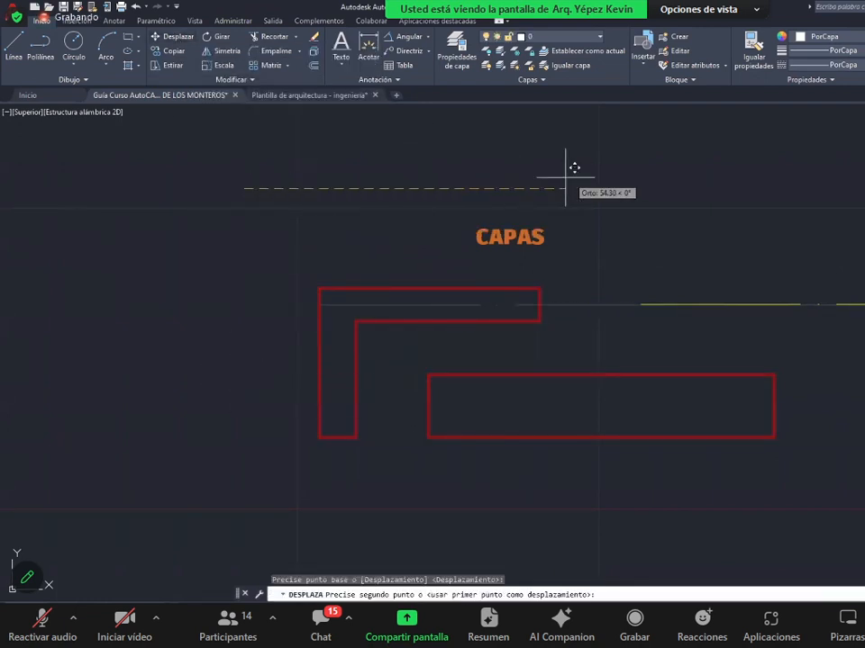
scroll(301, 173, down, 4)
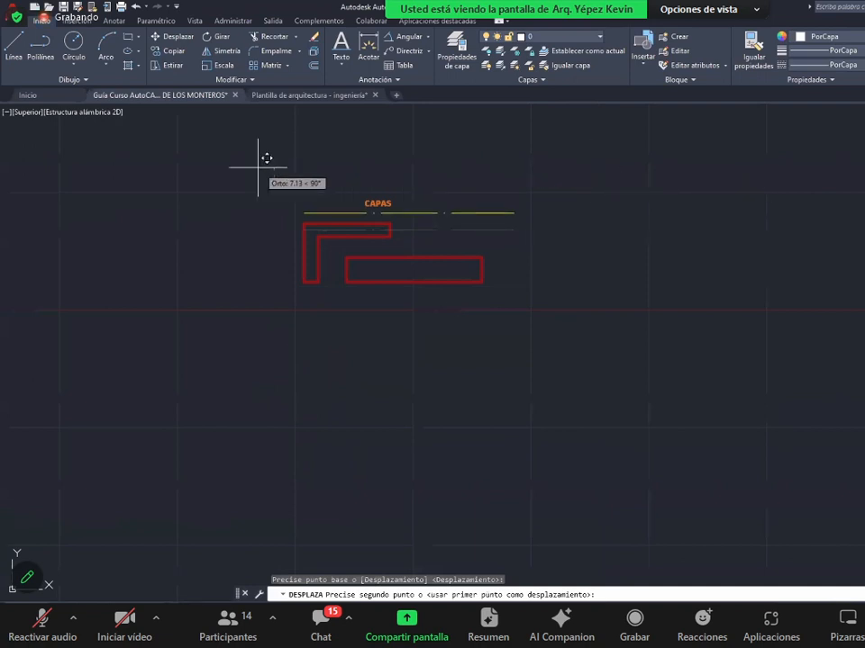
click(395, 171)
scroll(306, 243, up, 2)
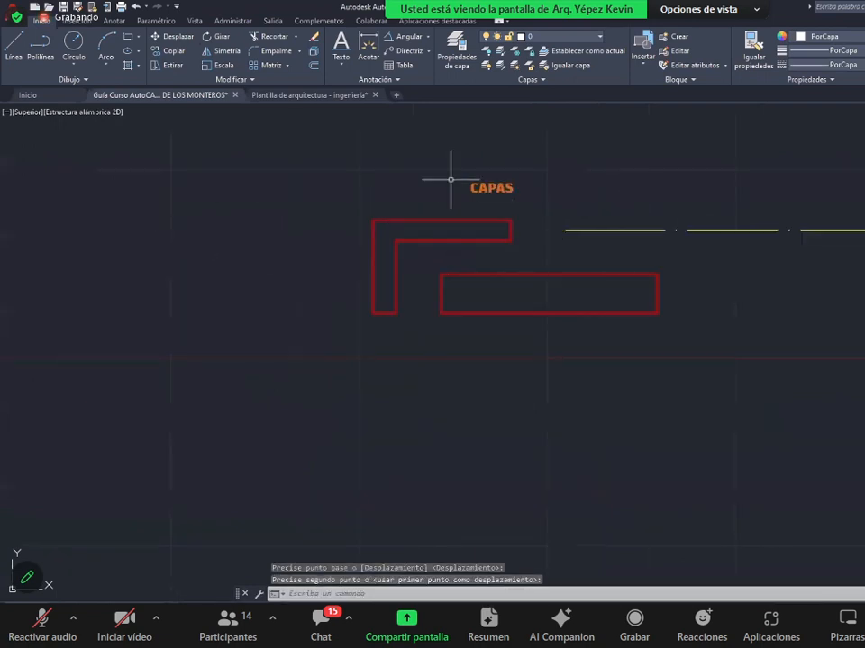
scroll(468, 185, up, 2)
key(ctrl+z)
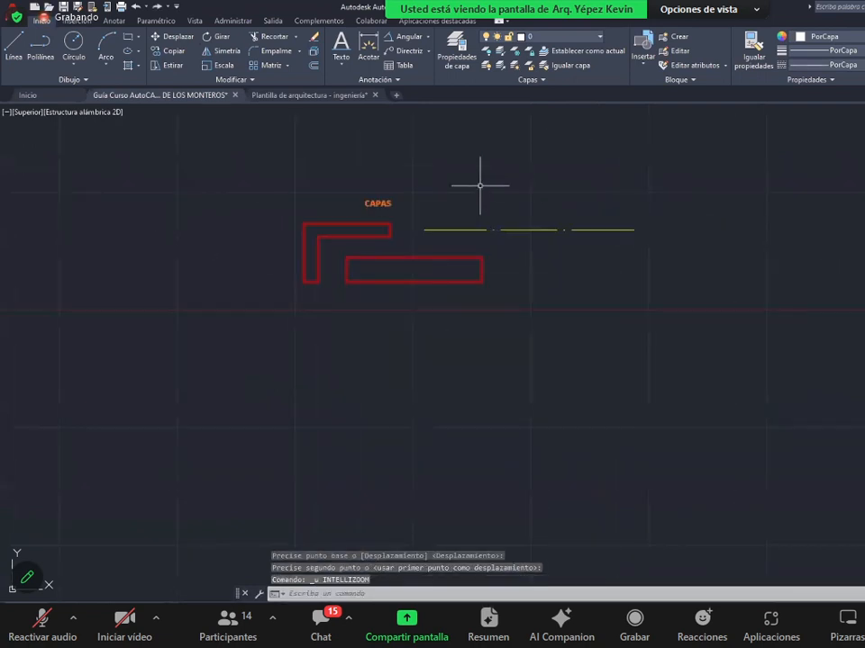
key(ctrl+z)
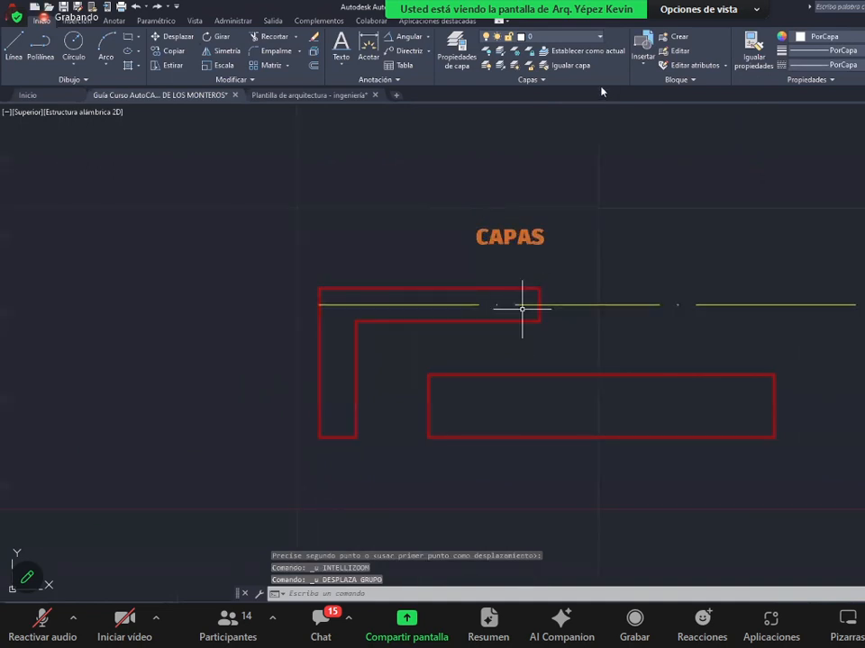
click(554, 38)
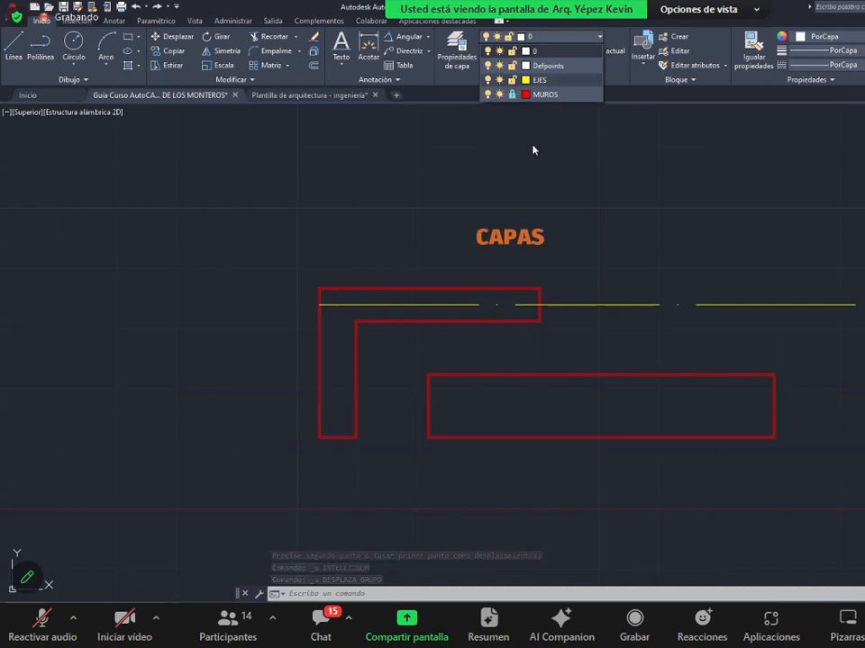
click(546, 279)
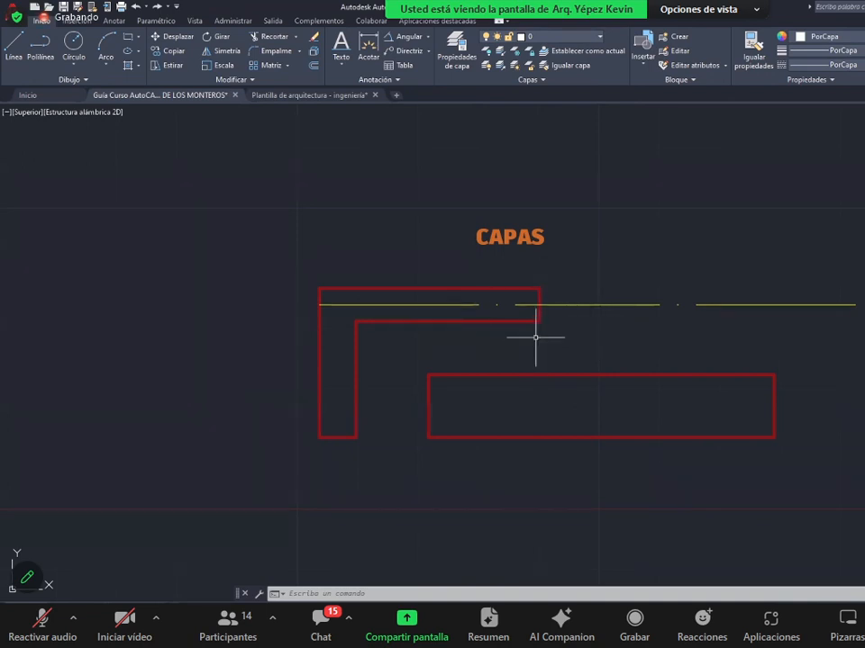
mouse_move(602, 303)
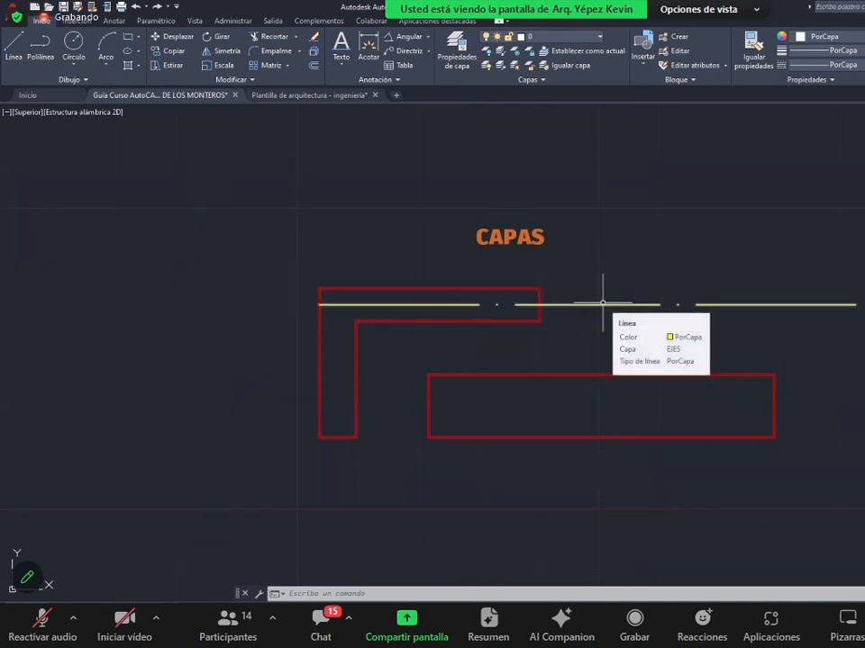
click(599, 308)
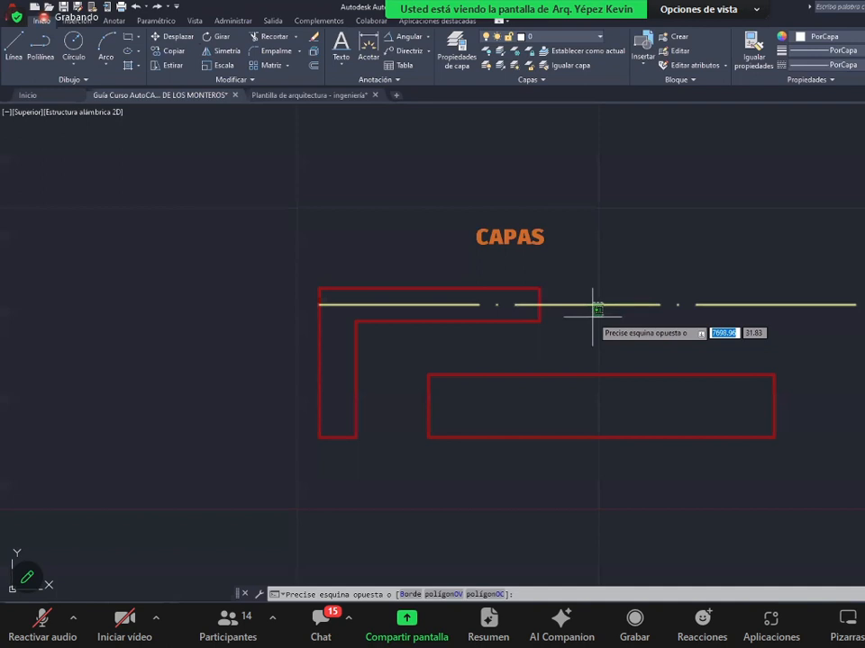
click(637, 242)
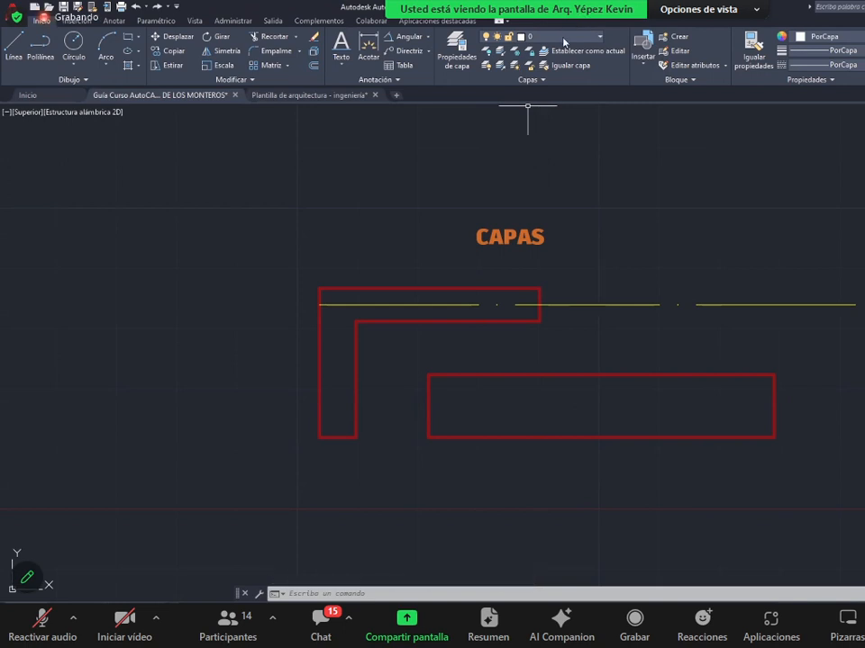
click(550, 37)
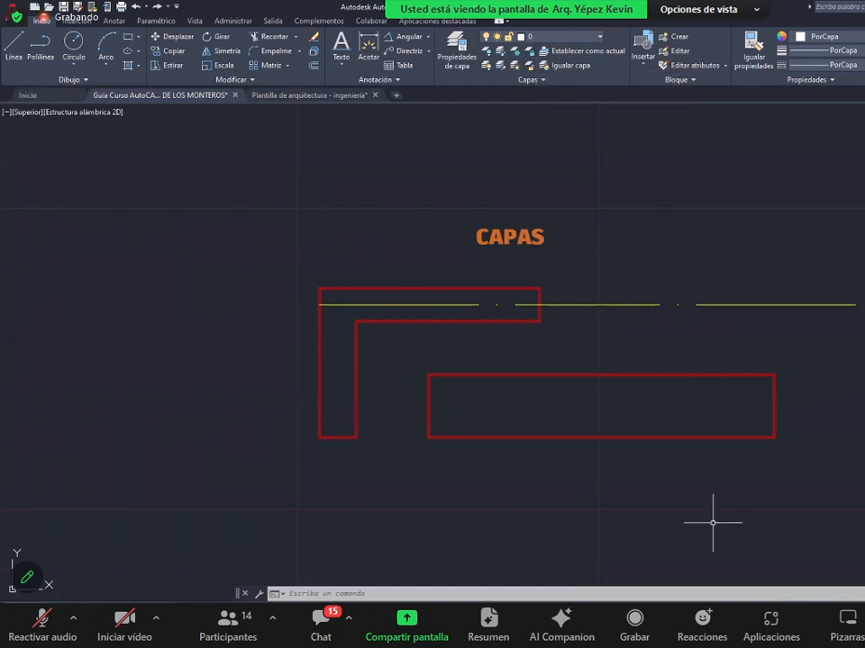
- Switch to the Plantilla de arquitectura - ingeniería drawing and examine the architectural floor plan with its walls, axes and dimensions
click(330, 96)
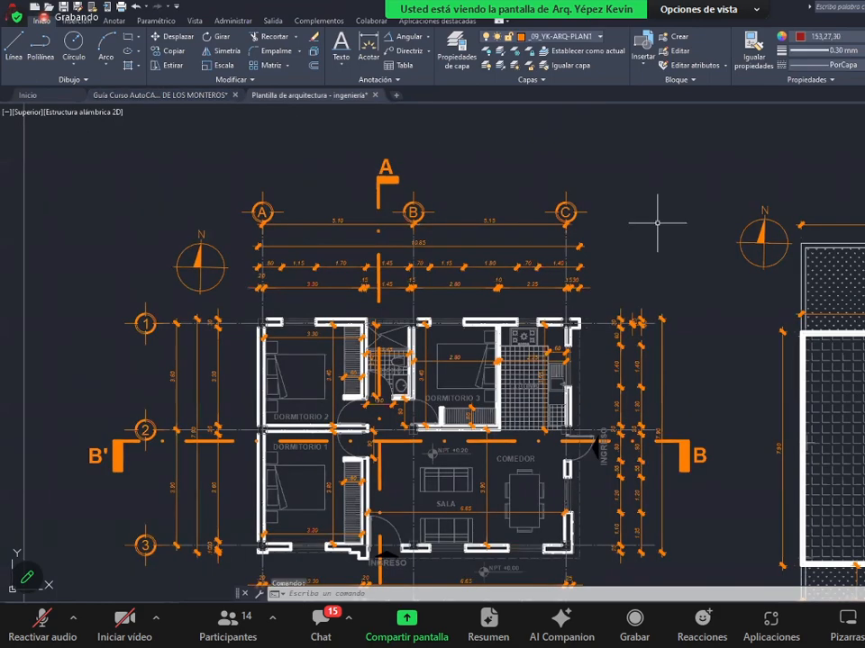
scroll(543, 300, down, 2)
scroll(477, 360, down, 2)
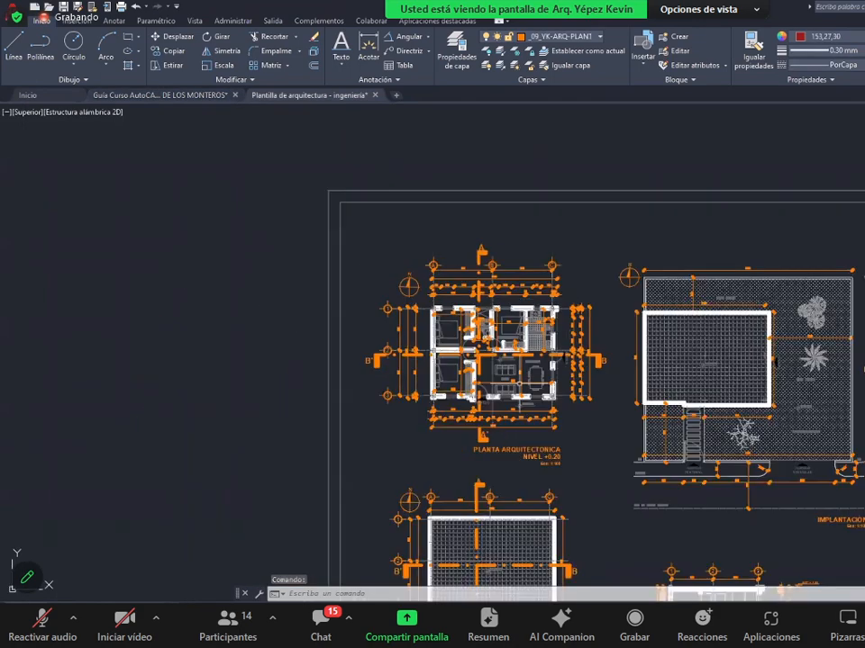
scroll(484, 504, up, 4)
middle_drag(404, 260, 415, 261)
scroll(552, 360, down, 2)
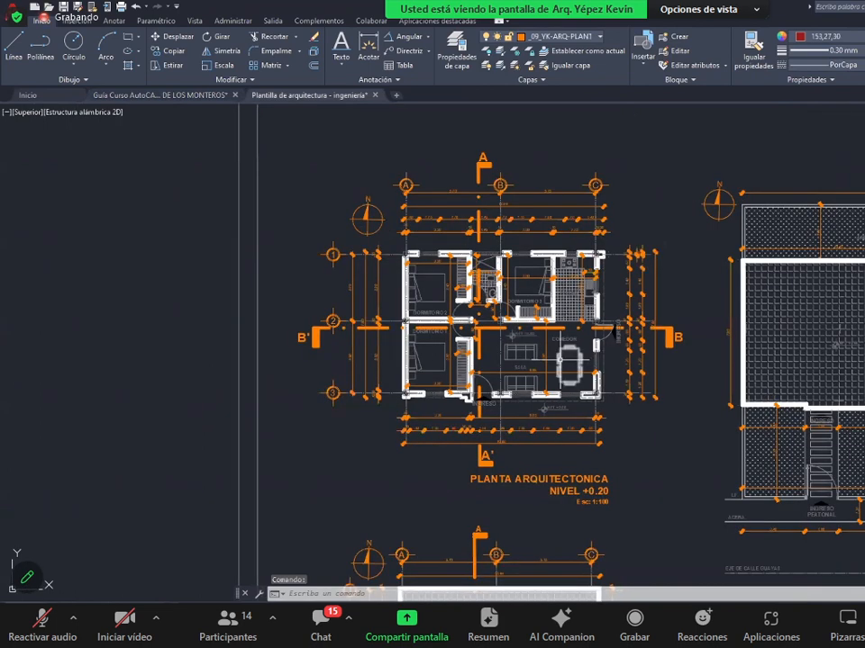
scroll(528, 339, up, 2)
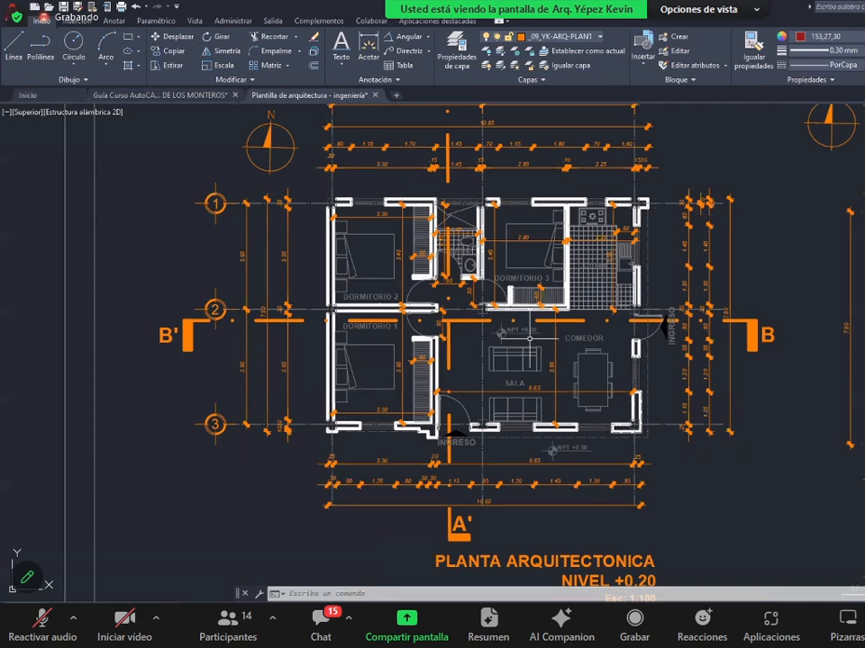
middle_drag(569, 317, 580, 411)
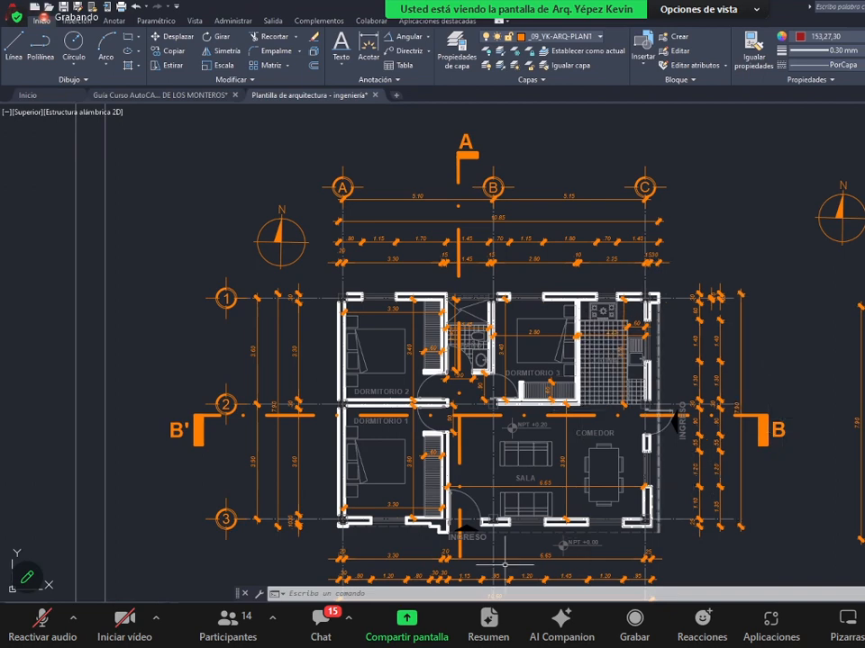
scroll(324, 532, up, 2)
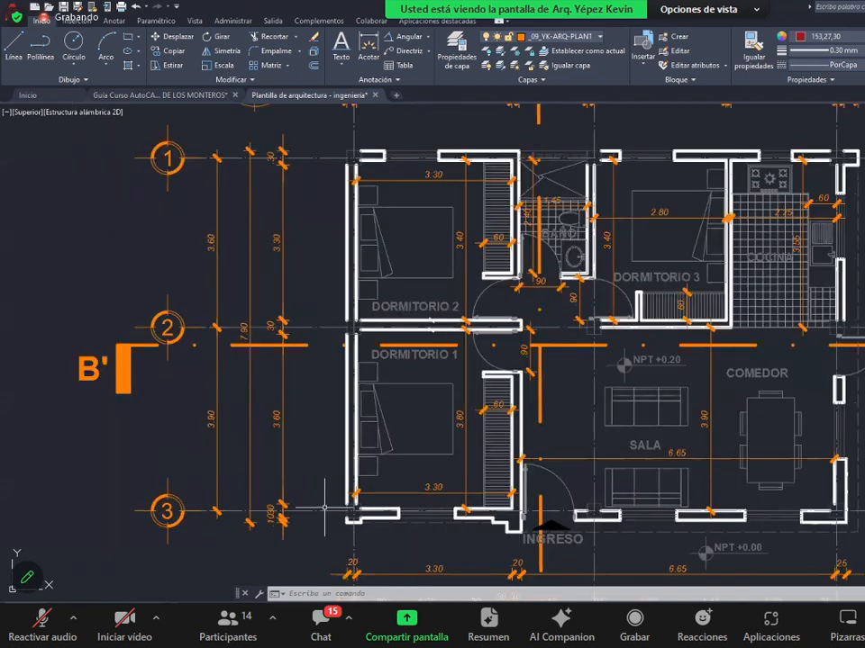
middle_drag(486, 421, 393, 451)
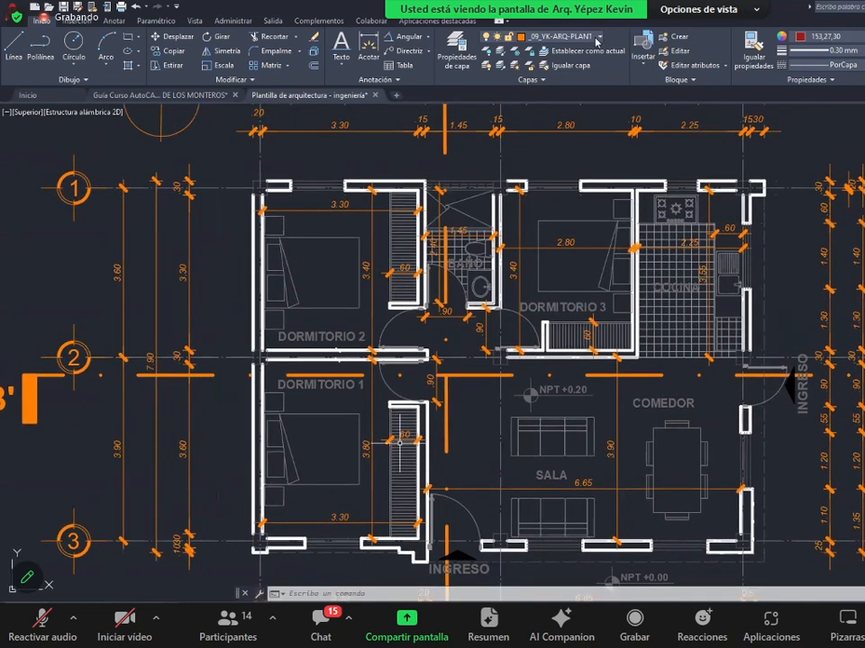
- Turn off the C4-MUROS layer to hide the walls in the floor plan
click(596, 40)
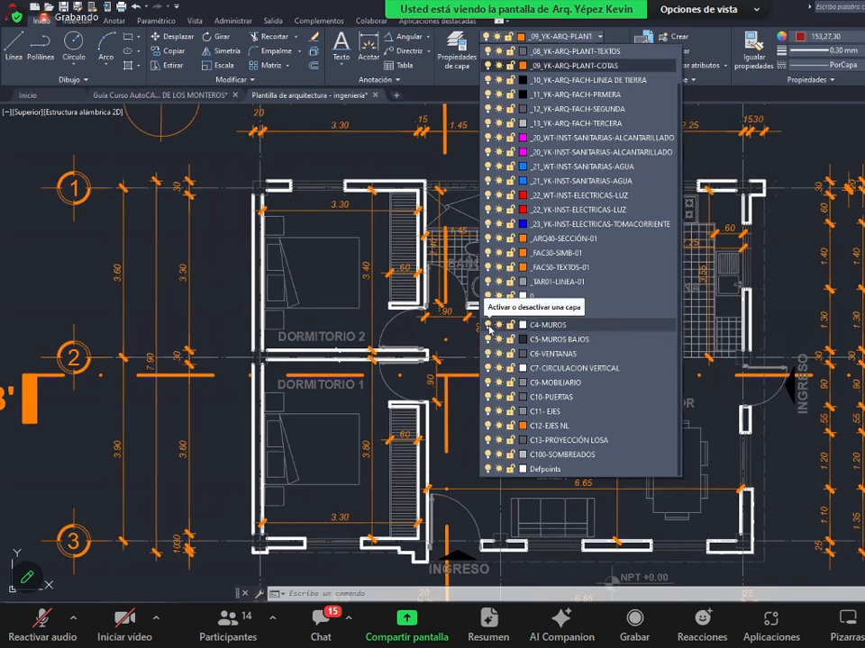
click(487, 325)
click(799, 326)
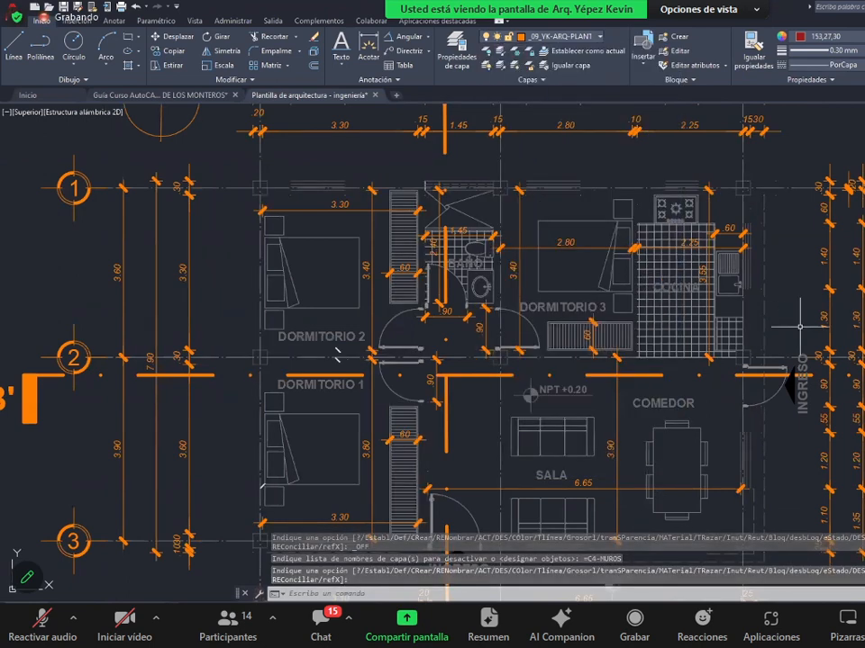
- Turn off the current dimension layer _09_YK-ARQ-PLANT-COTAS, accepting its deactivation, and inspect the floor plan
click(599, 37)
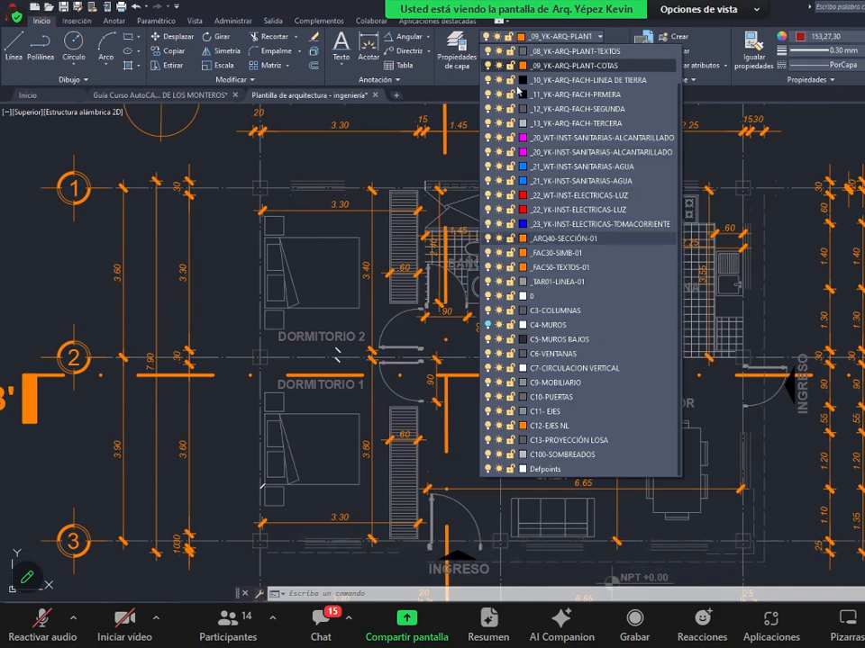
scroll(518, 99, up, 1)
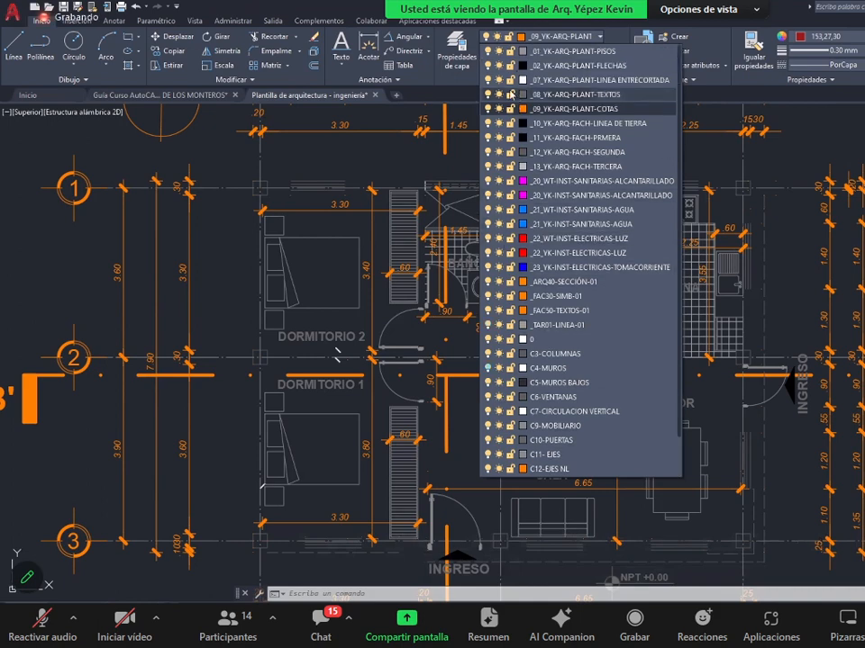
click(488, 109)
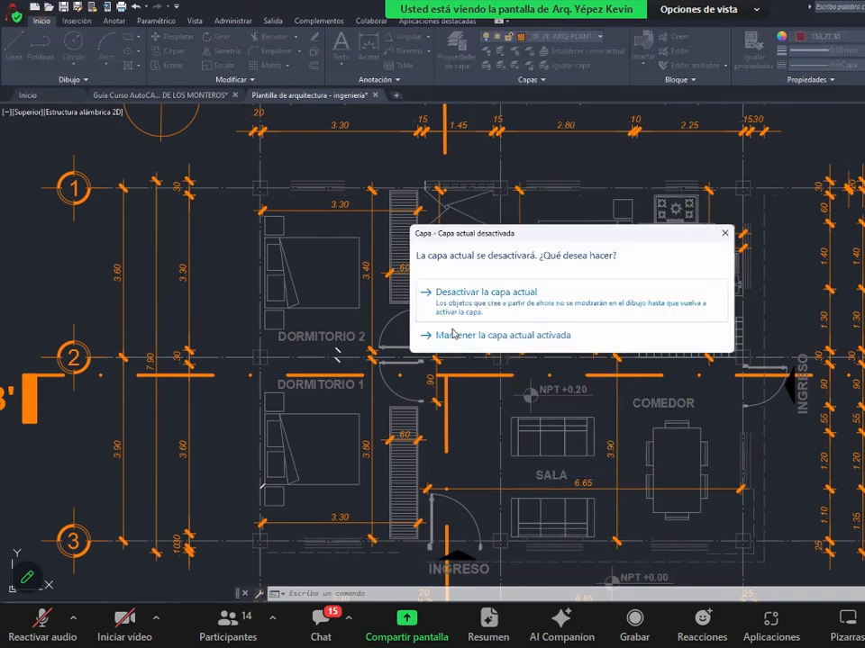
click(605, 330)
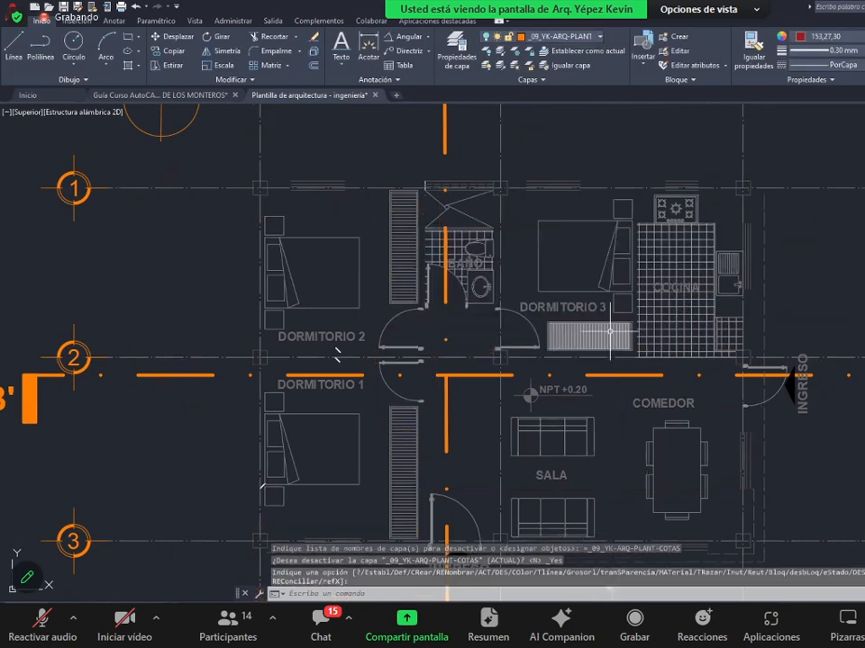
scroll(580, 357, down, 2)
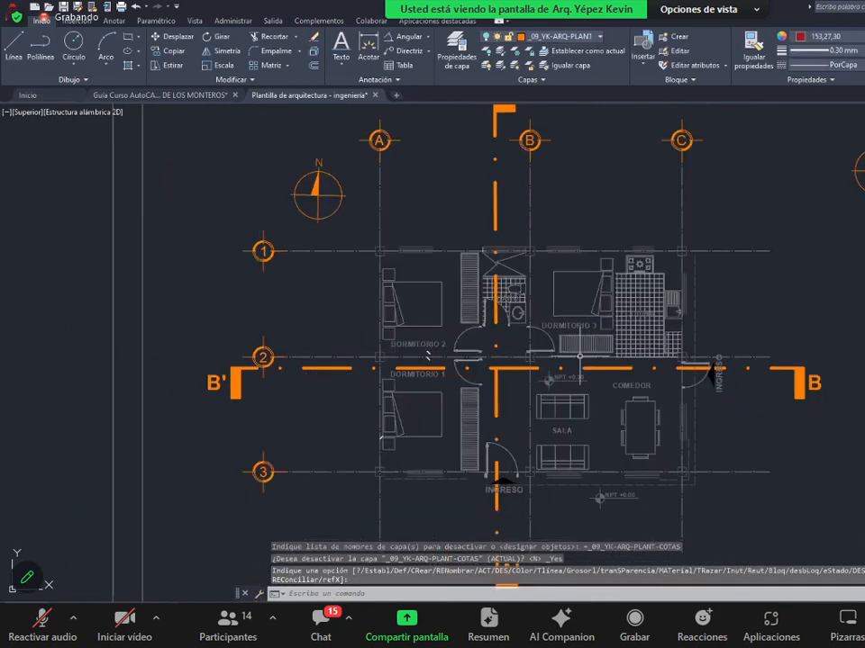
scroll(579, 357, down, 2)
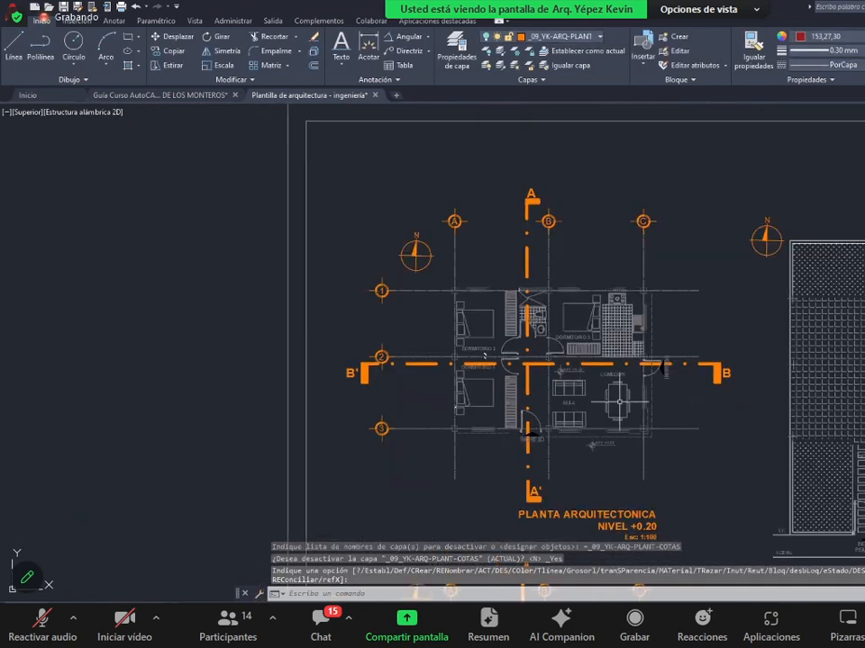
scroll(611, 406, up, 2)
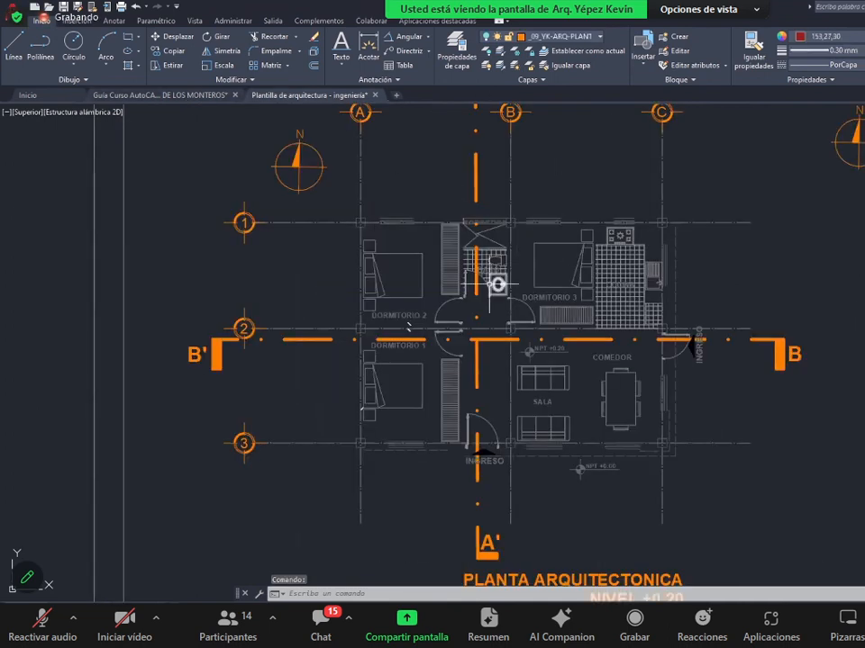
- Switch to the Genially presentation and show page 5, PLAN DE CERTIFICACIÓN
scroll(479, 331, down, 3)
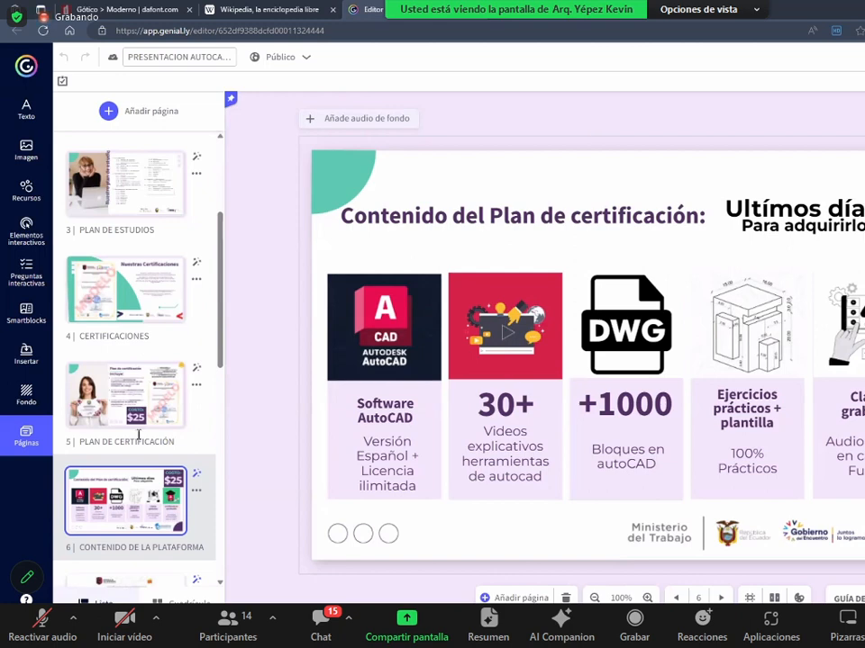
scroll(686, 451, up, 1)
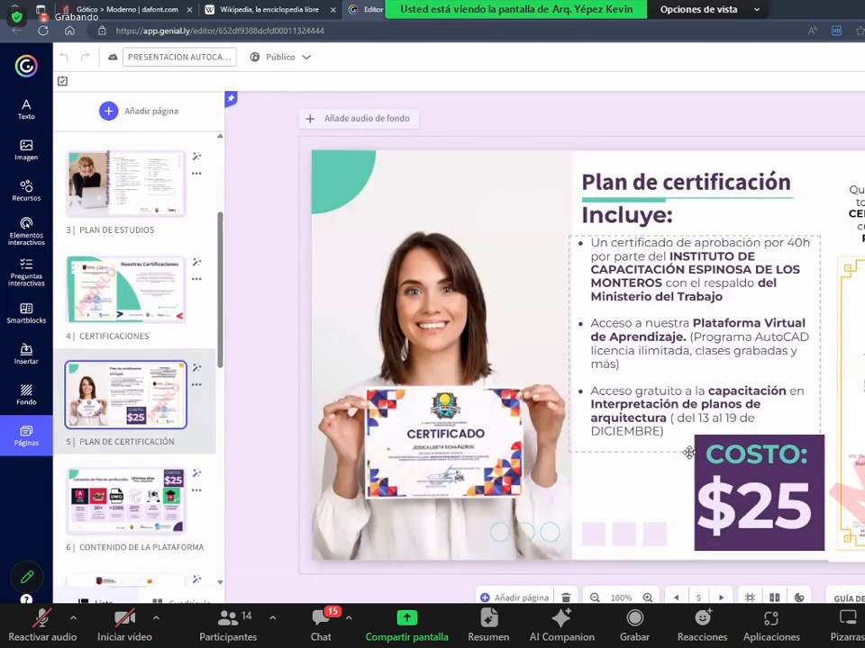